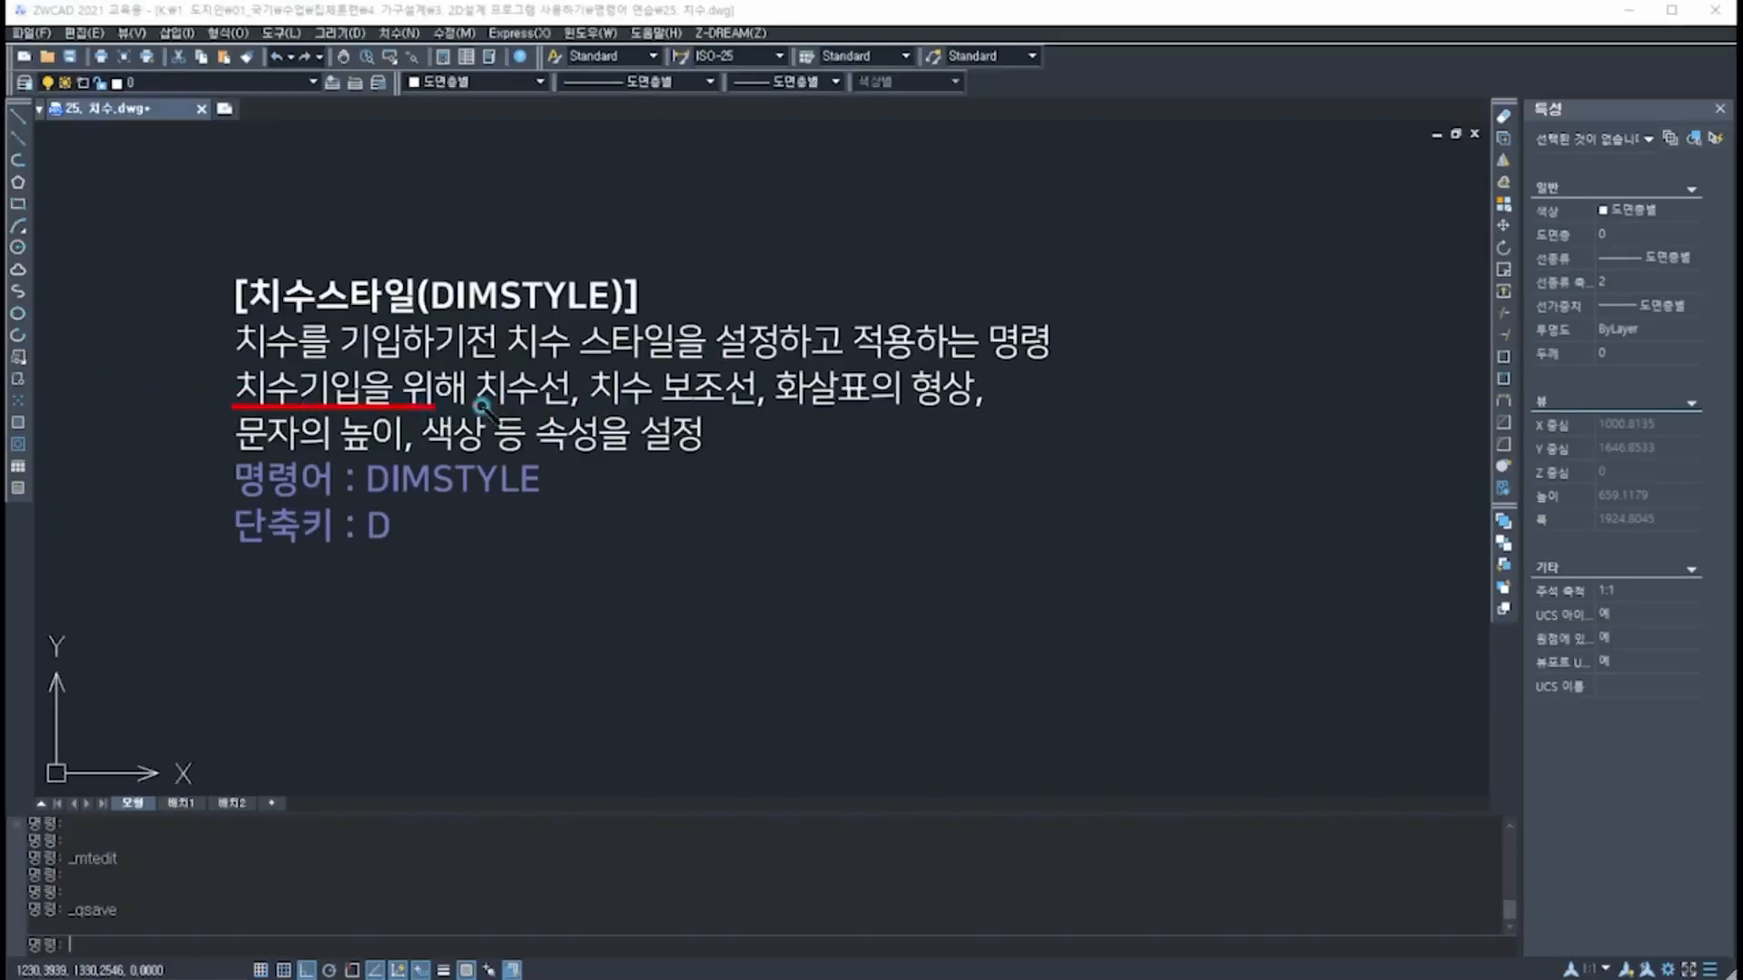
left_click_drag(828, 491, 1129, 492)
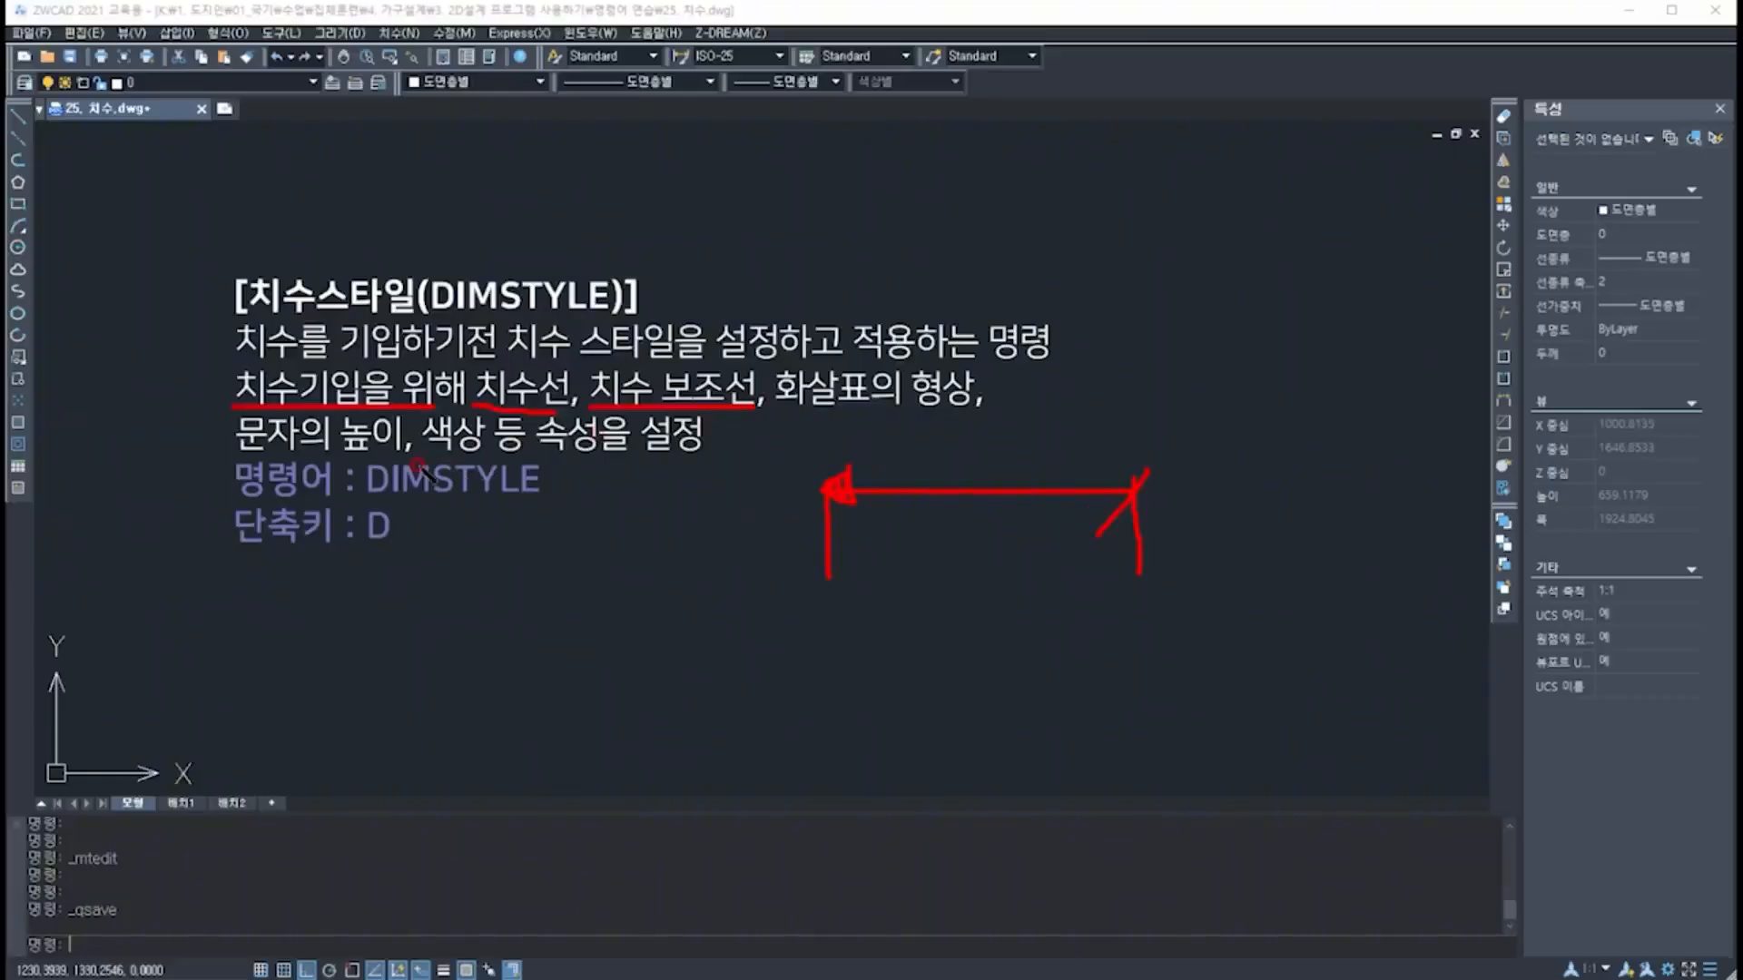
left_click_drag(930, 470, 1035, 478)
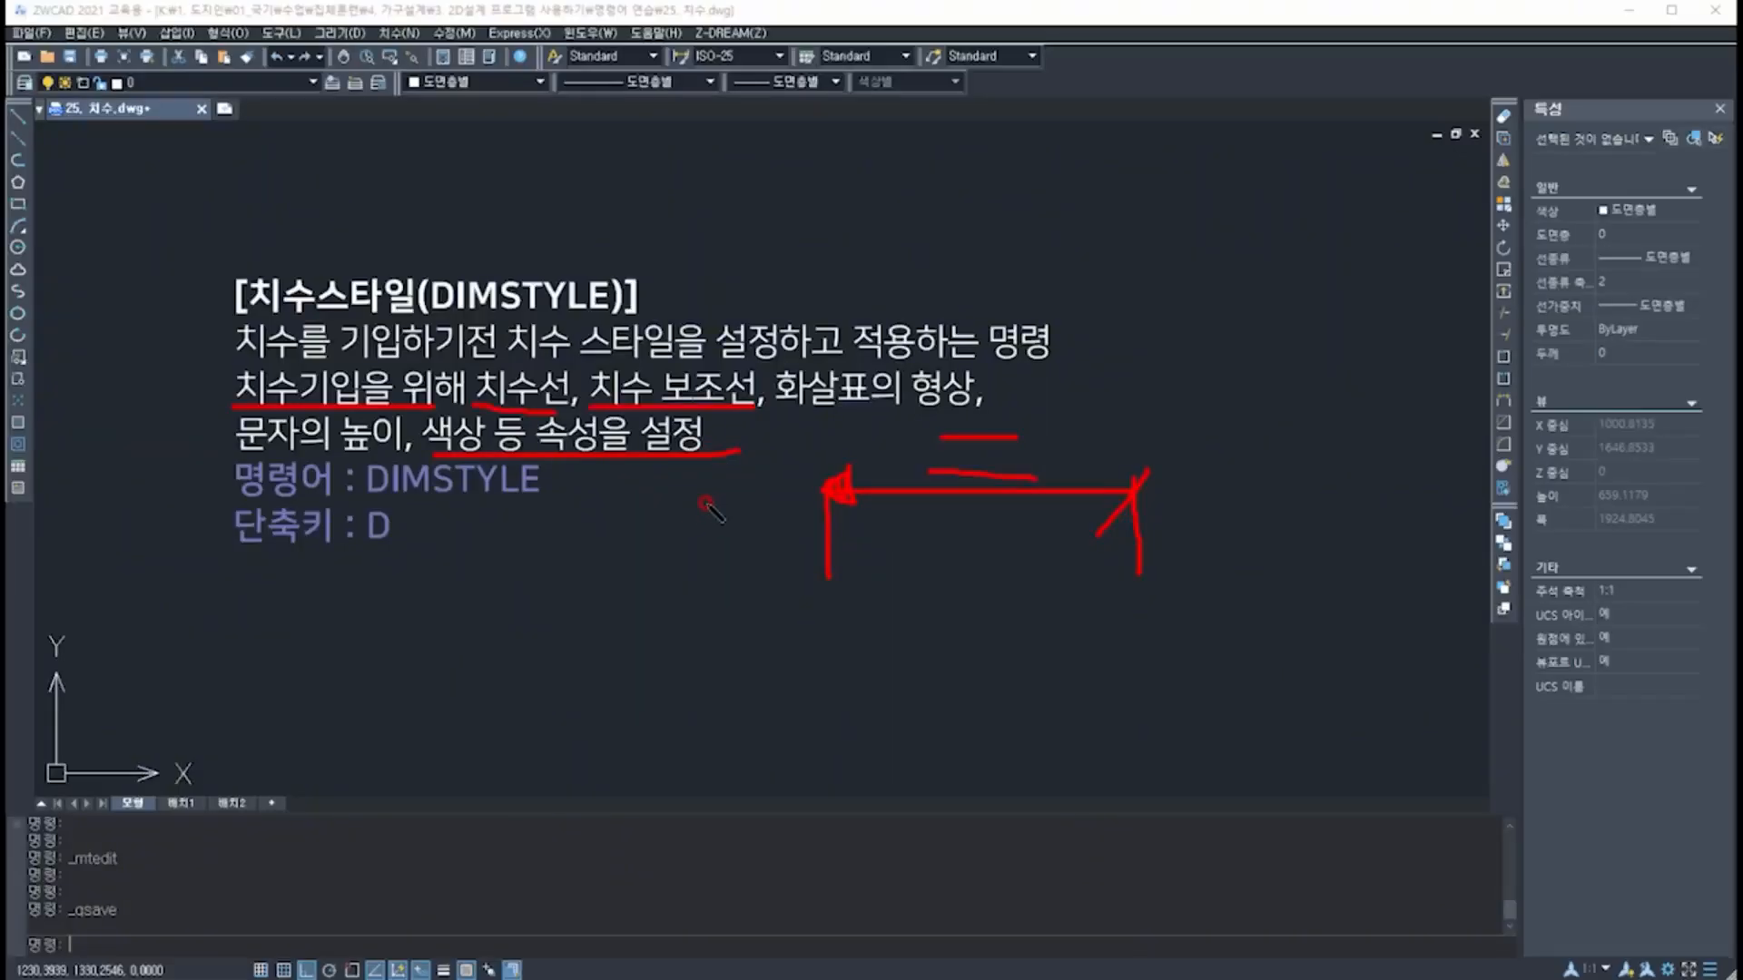
left_click_drag(372, 500, 577, 520)
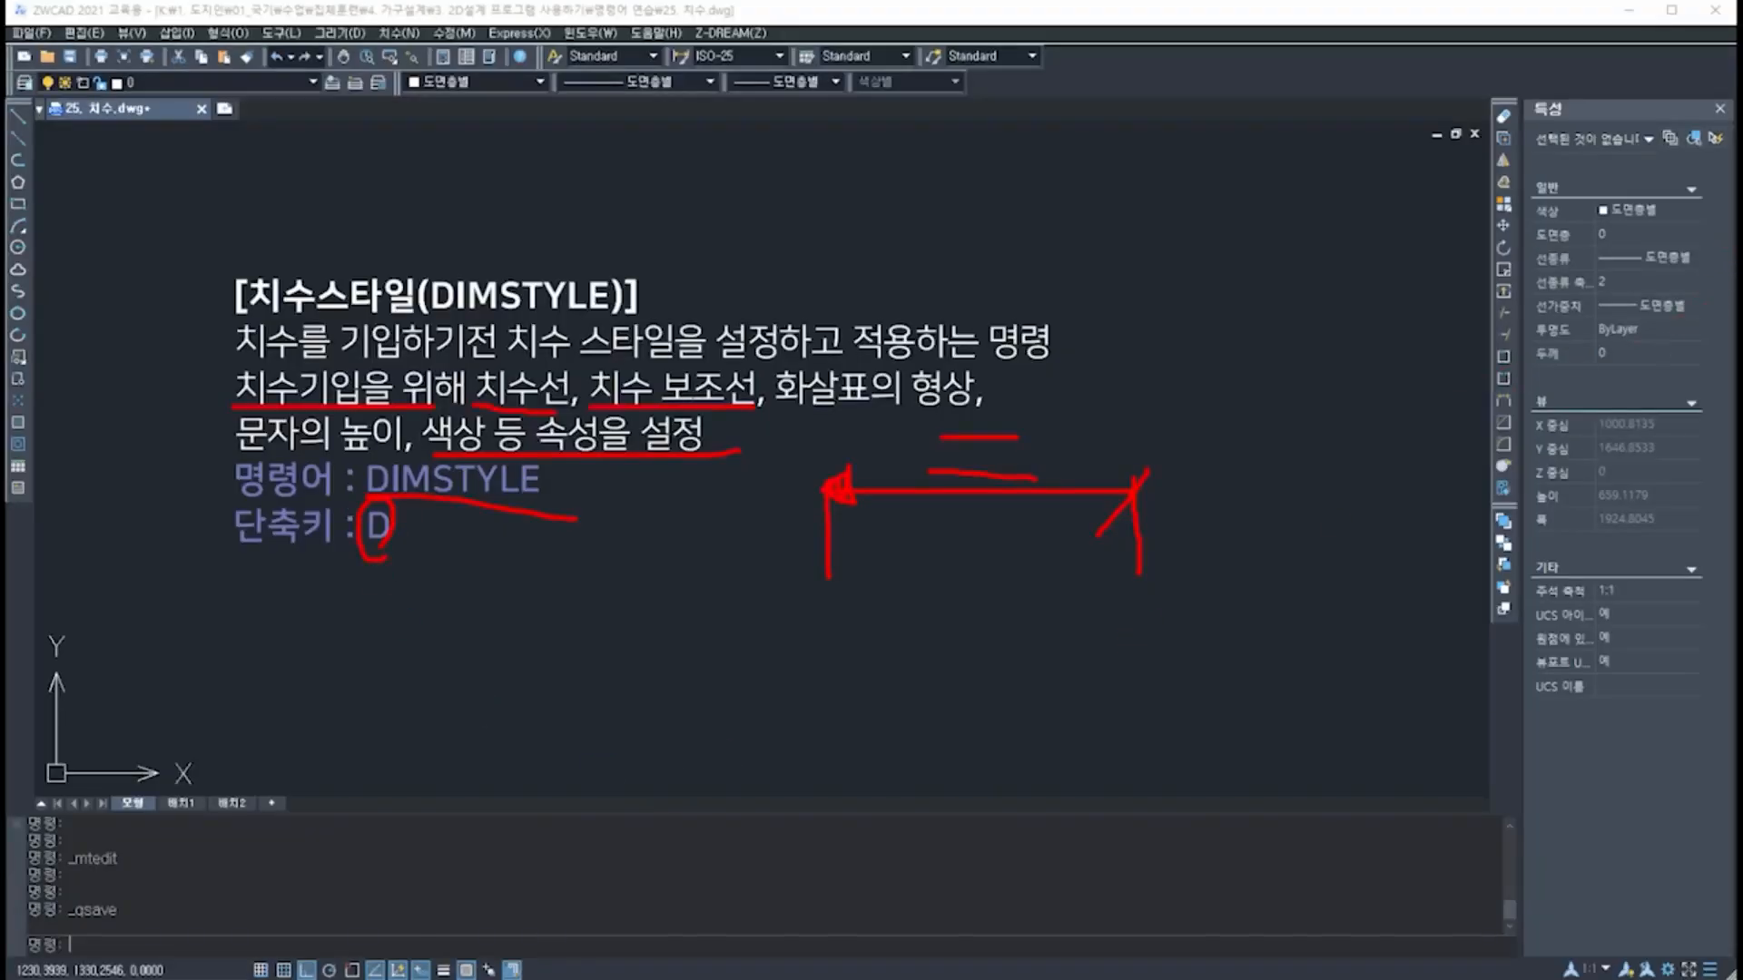
key("Escape")
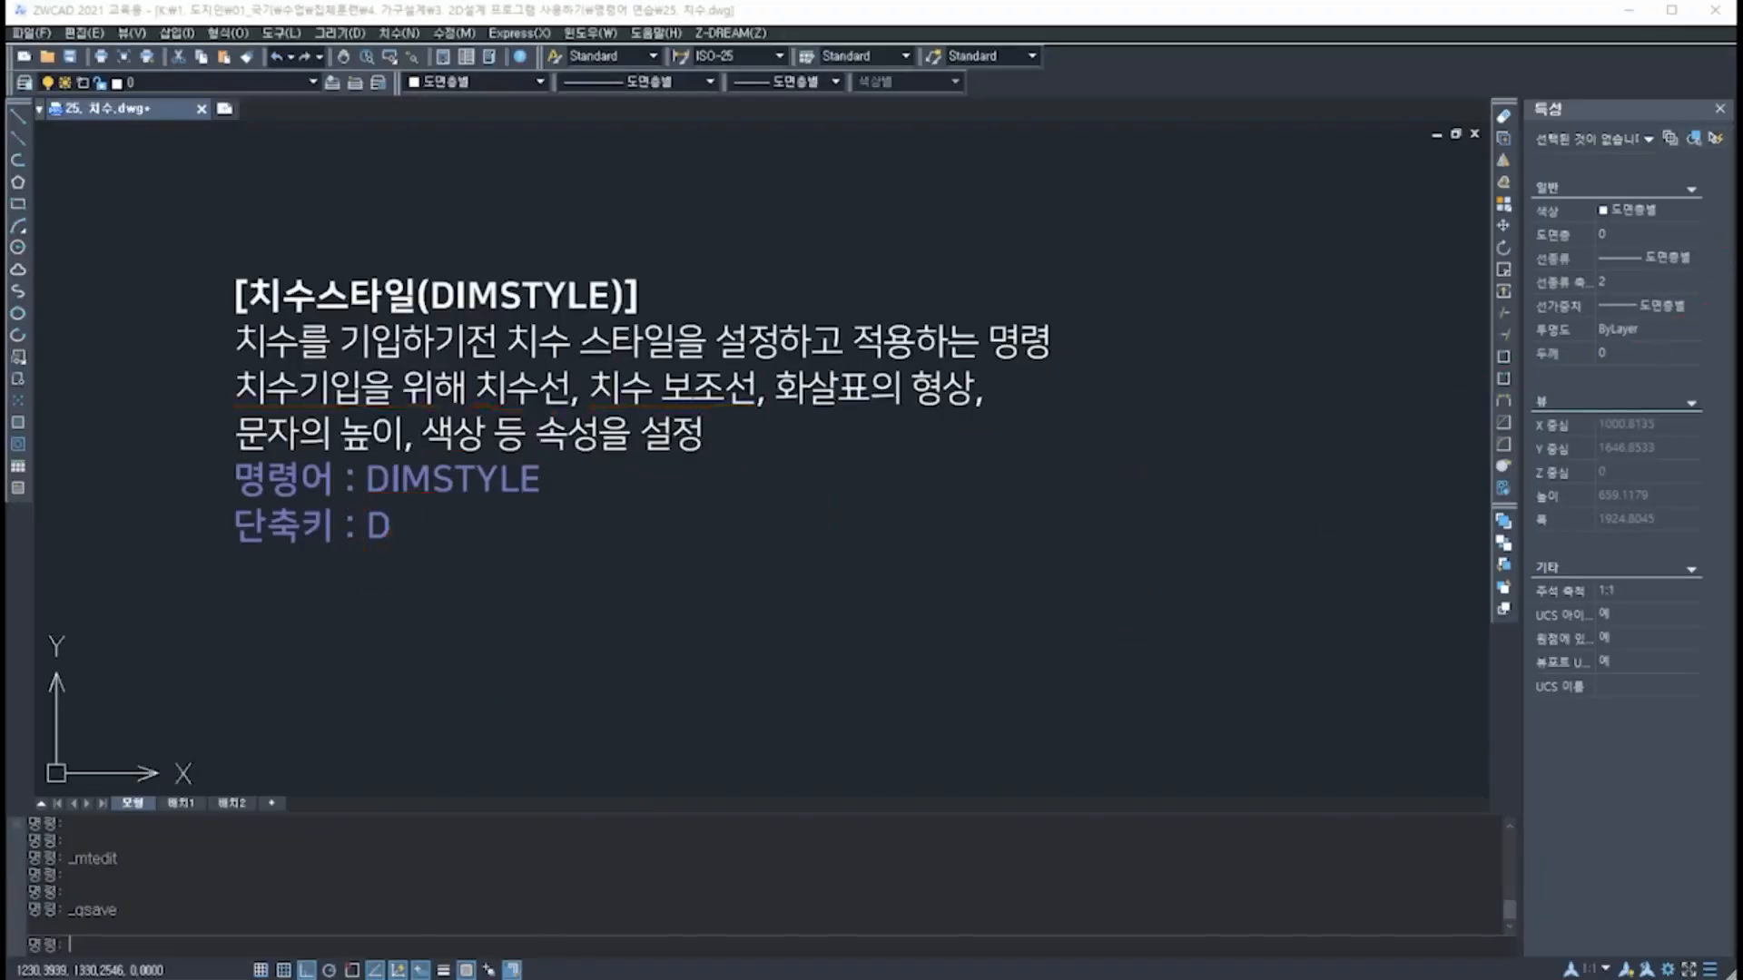
Step: Start a new drawing and draw a 100 by 100 square near the origin
left_click(226, 109)
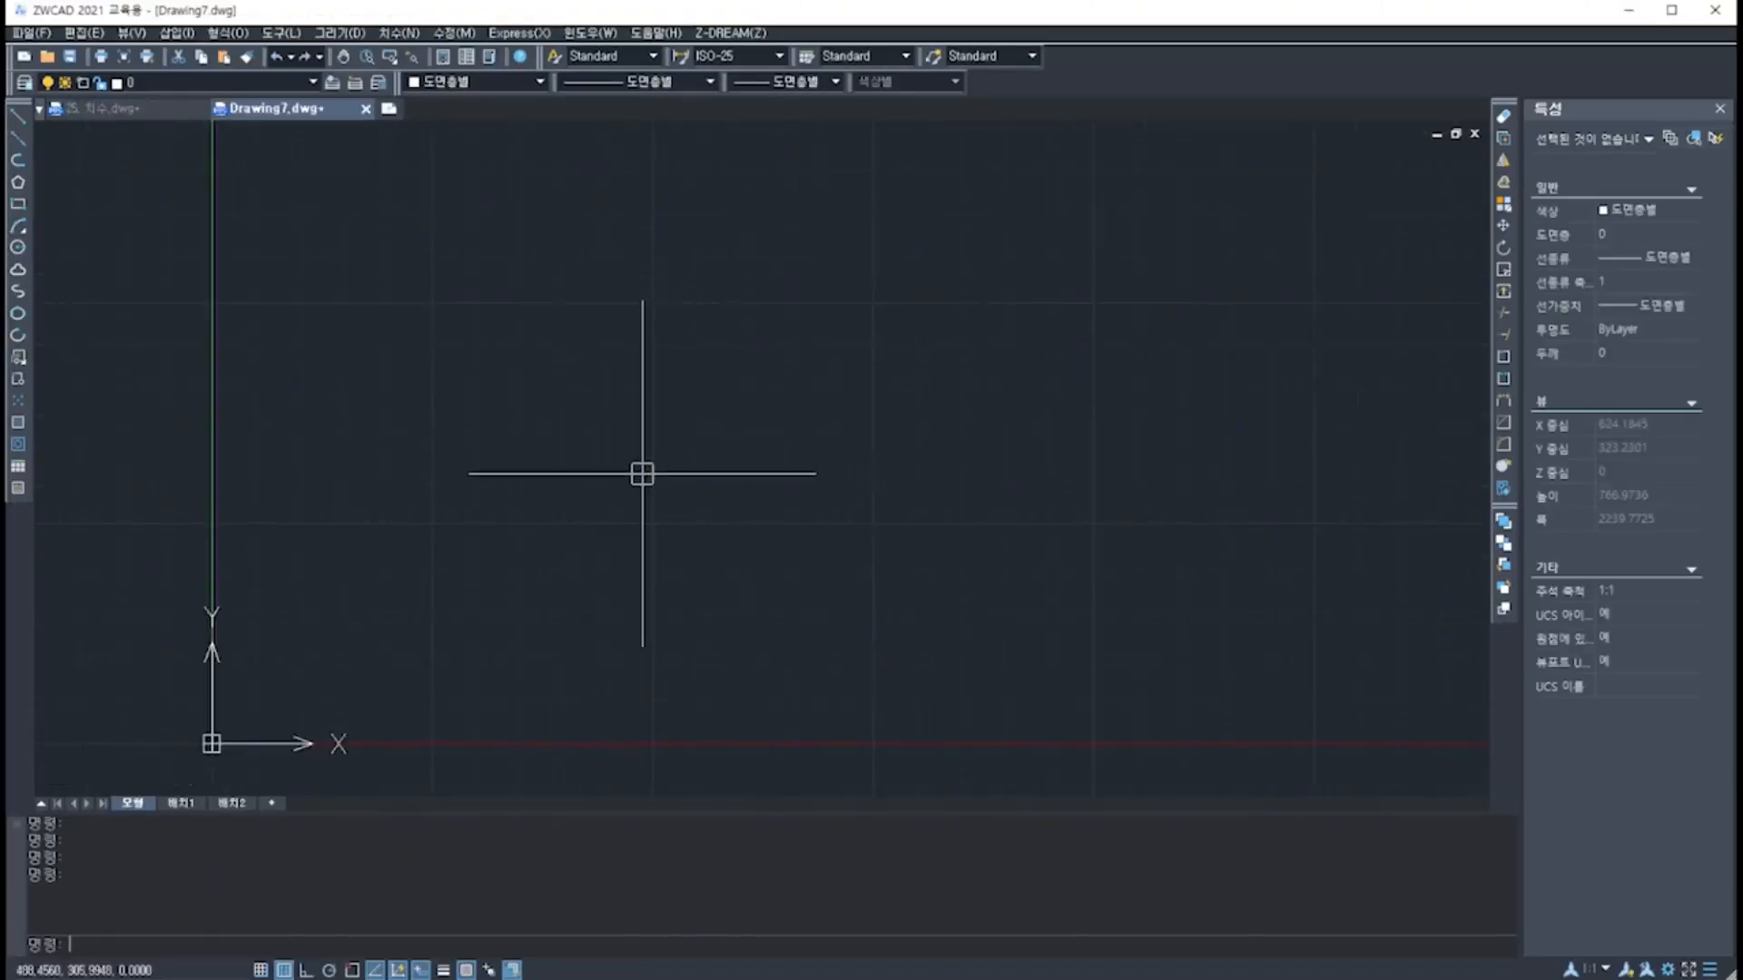
type("rec")
key("Return")
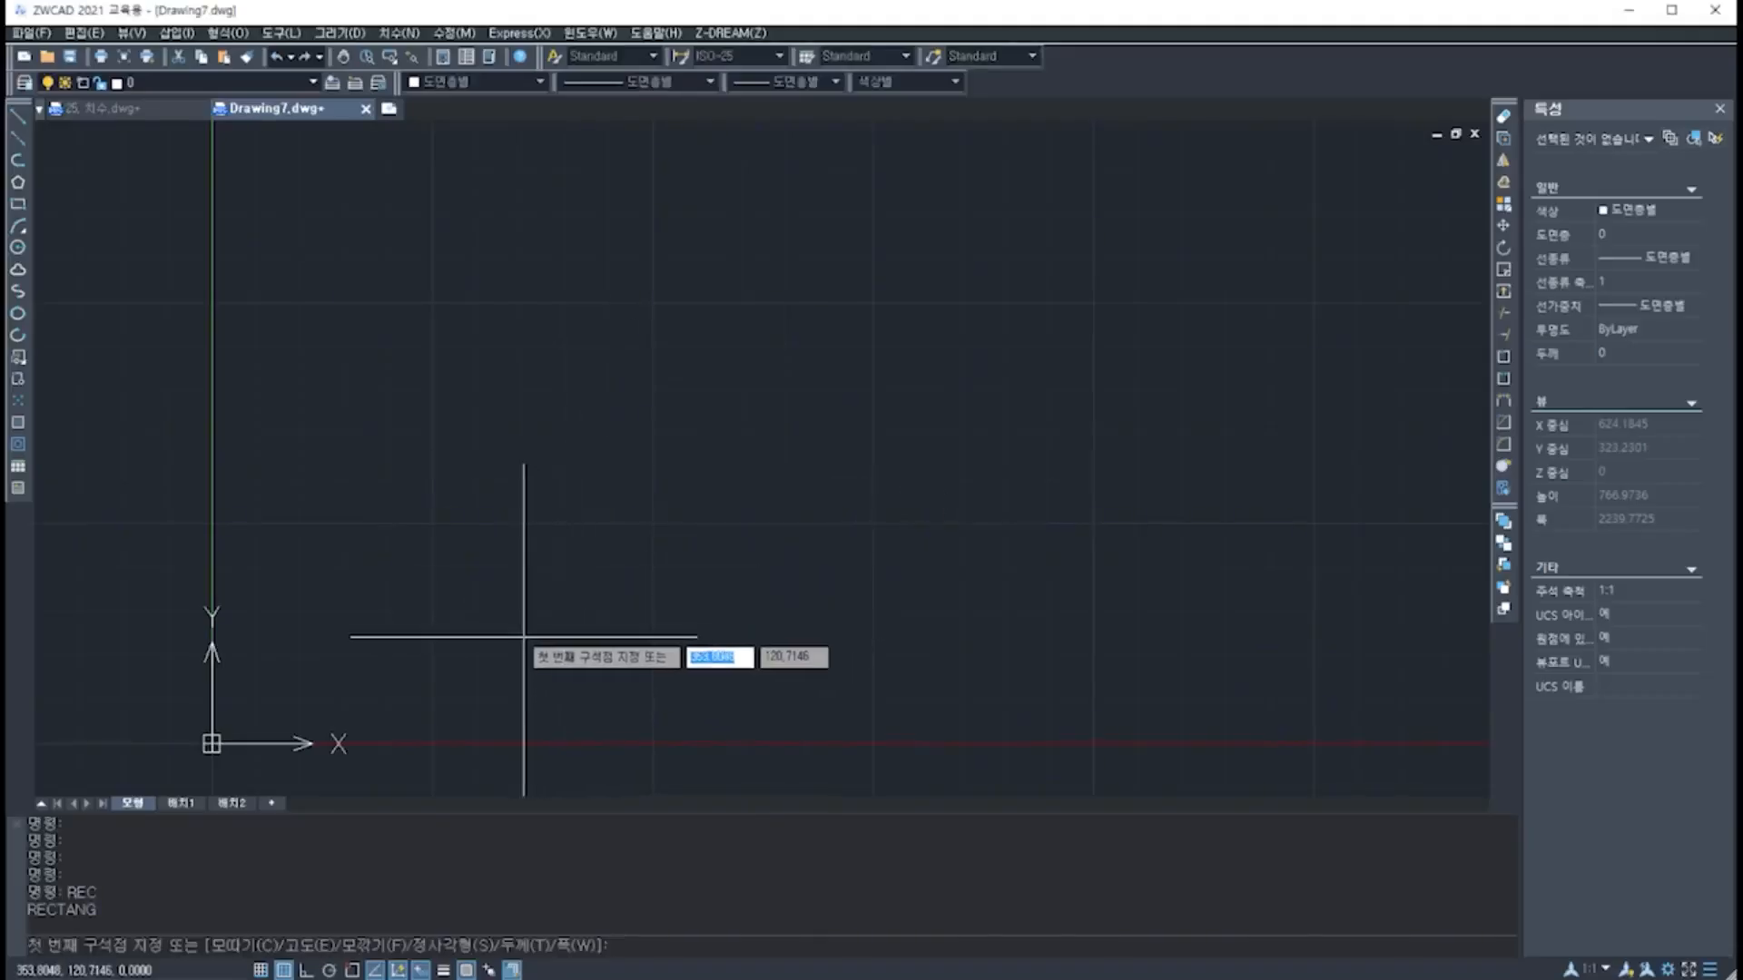
left_click(491, 641)
type("1")
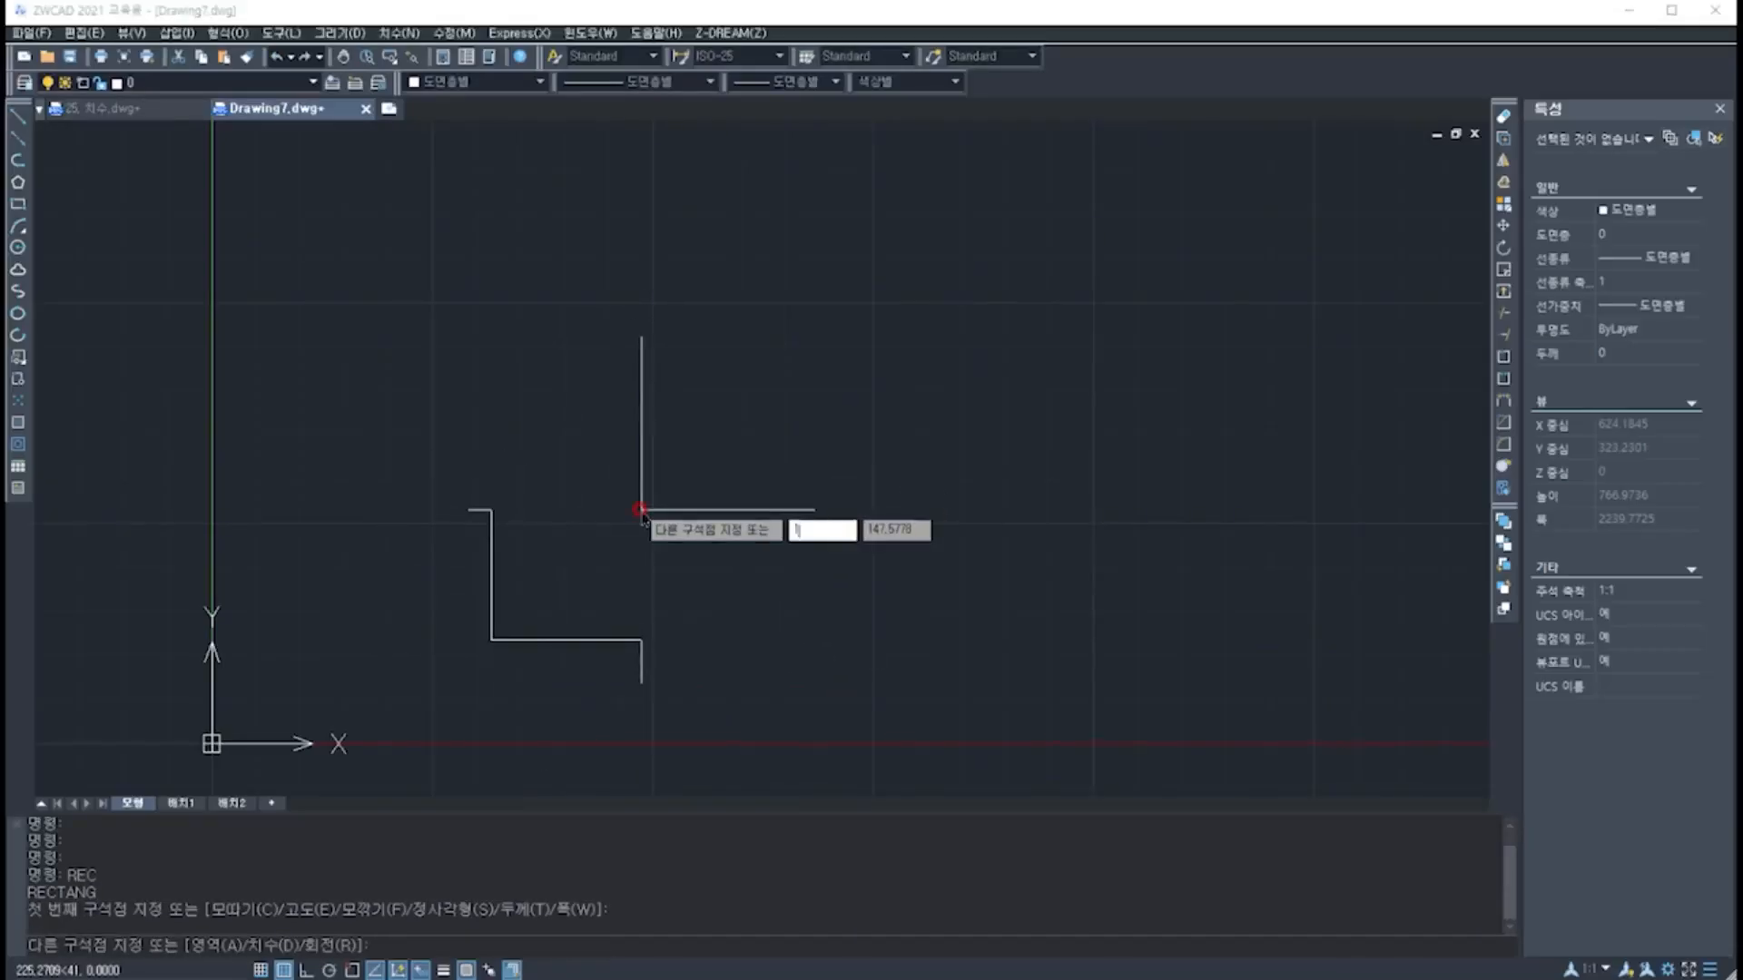
type("00")
key("Tab")
type("100")
key("Return")
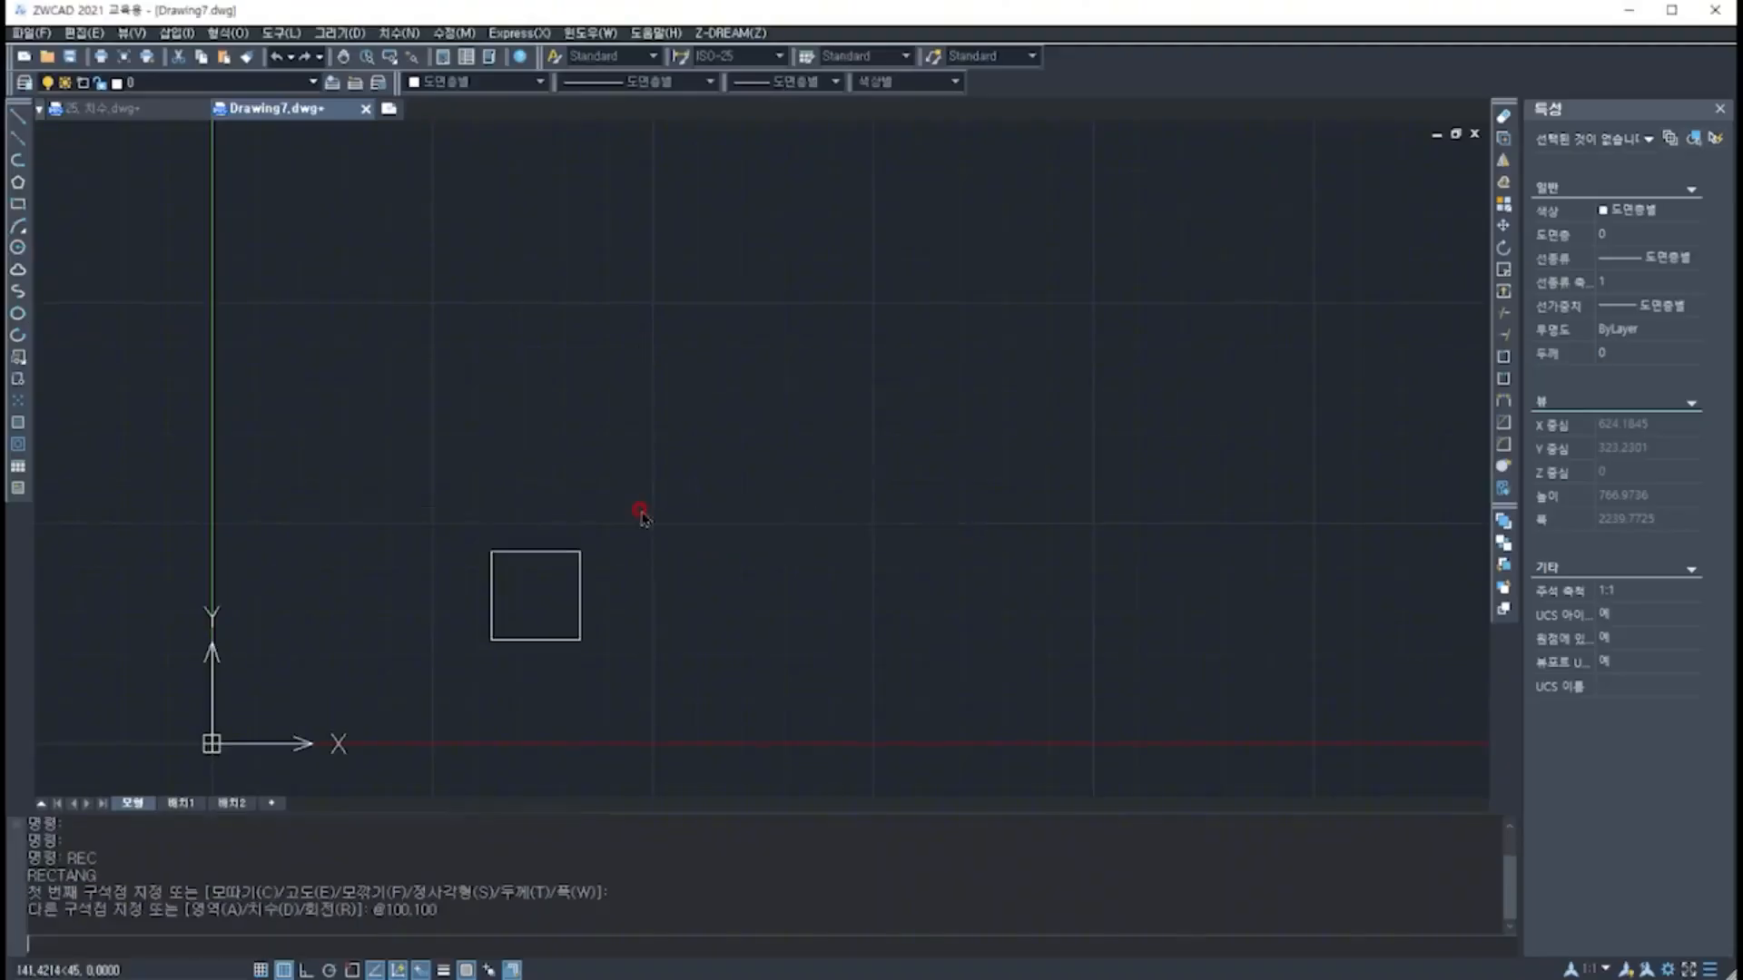
Step: Draw a 200 by 300 upright rectangle above and to the right of the square
key("Return")
left_click(724, 485)
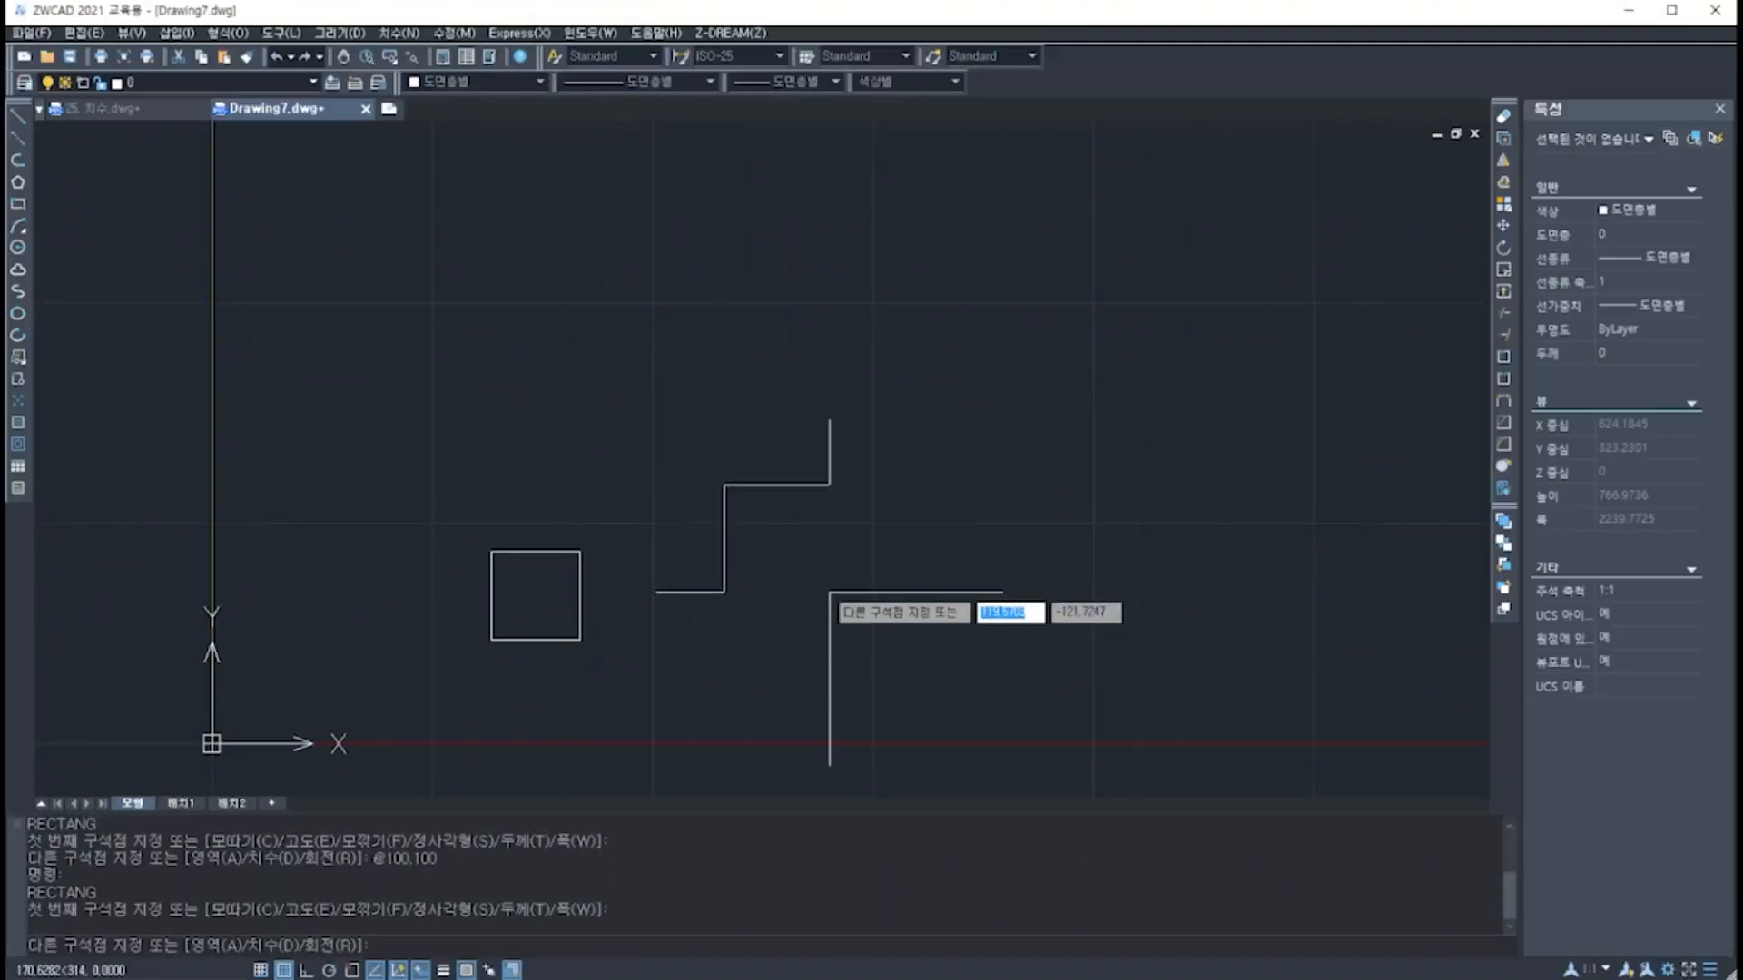
type("200")
key("Tab")
type("300")
key("Return")
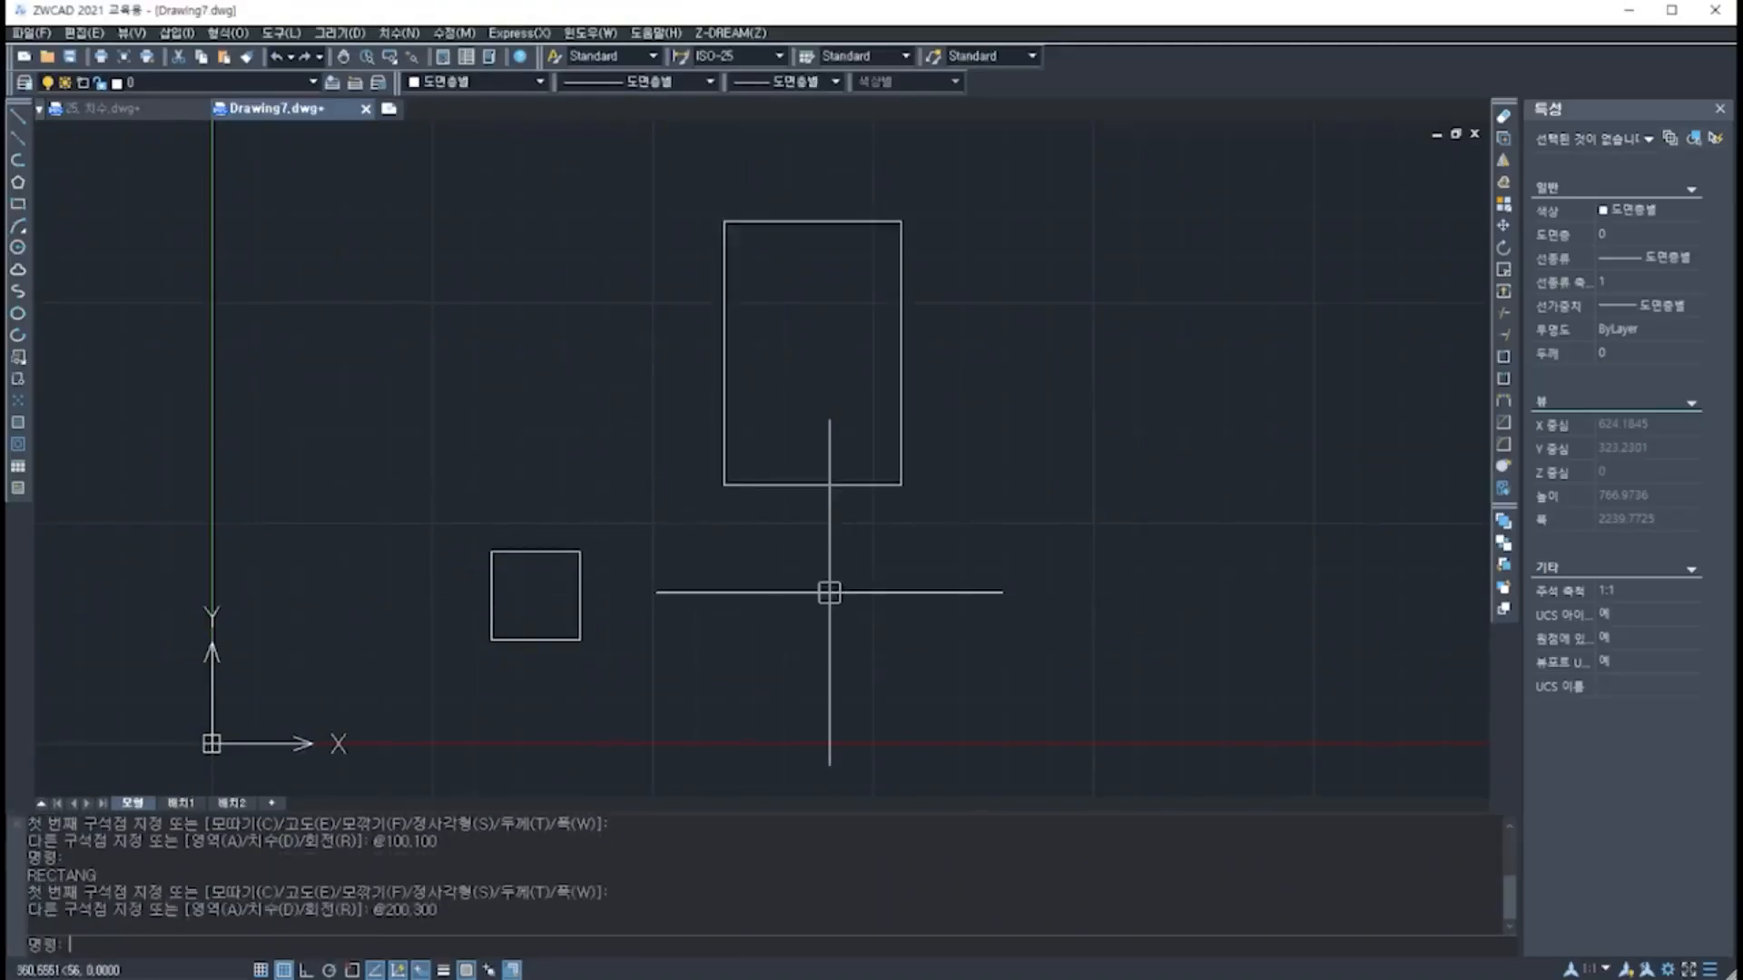
Step: Move the 200 by 300 rectangle down beside the square, roughly level with its base, and turn off the grid display
left_click(754, 488)
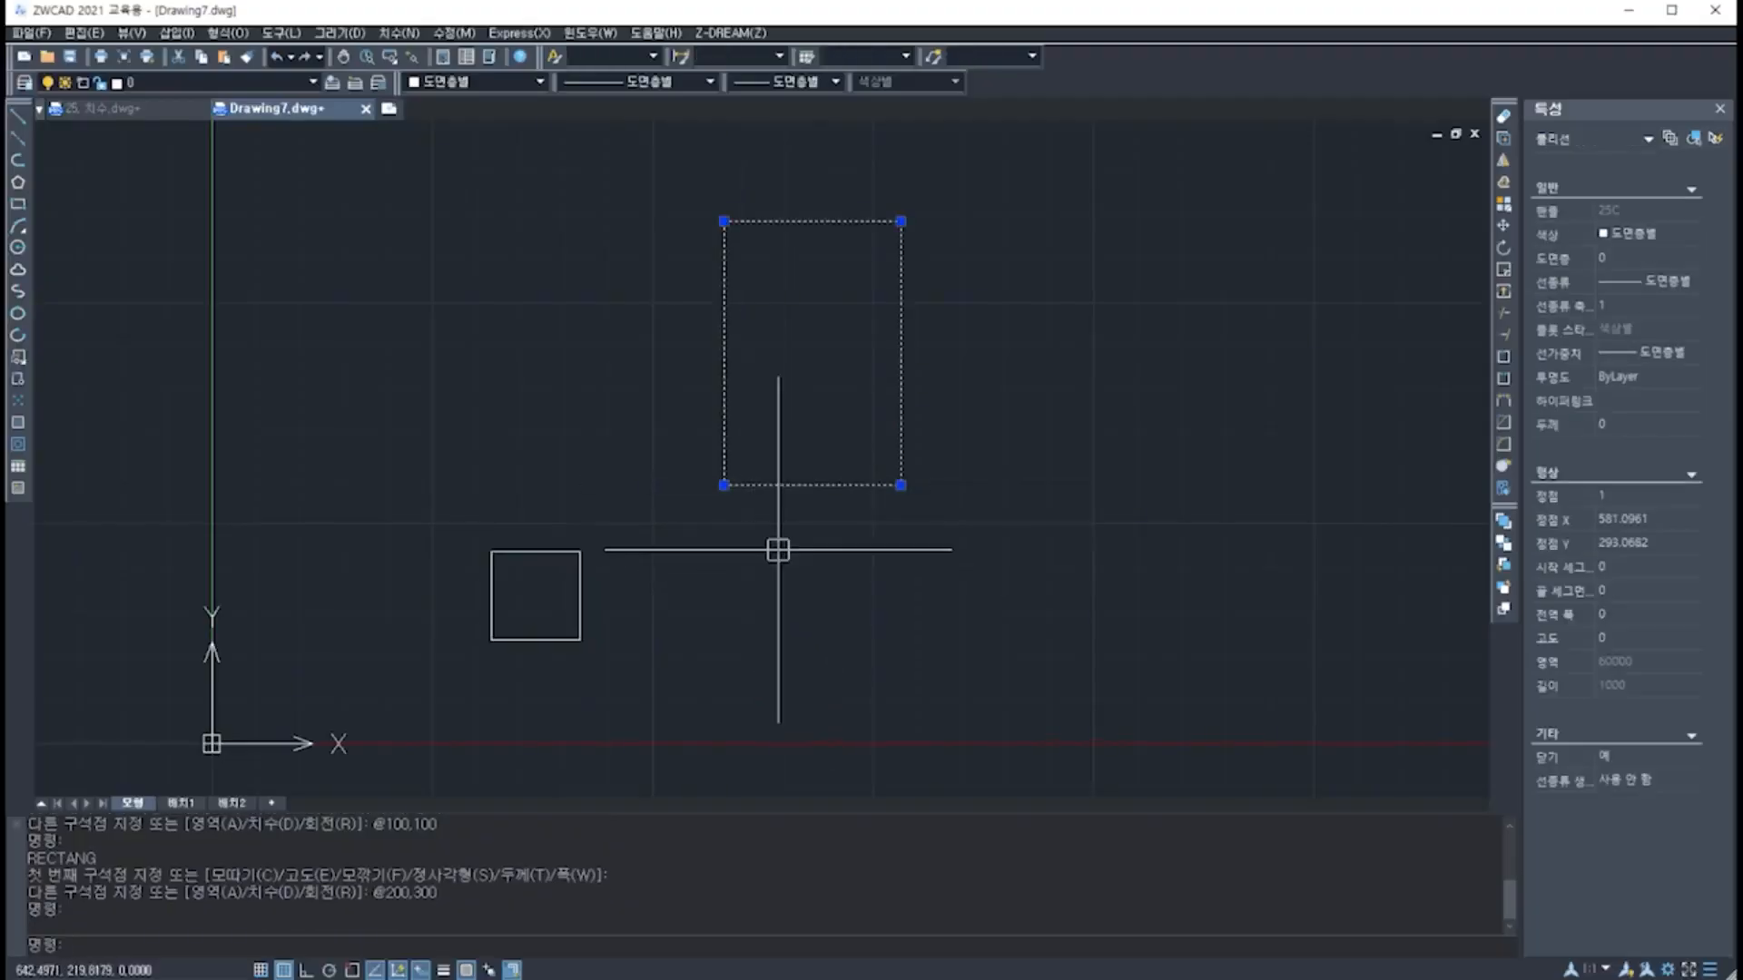
type("m")
key("Return")
left_click(724, 486)
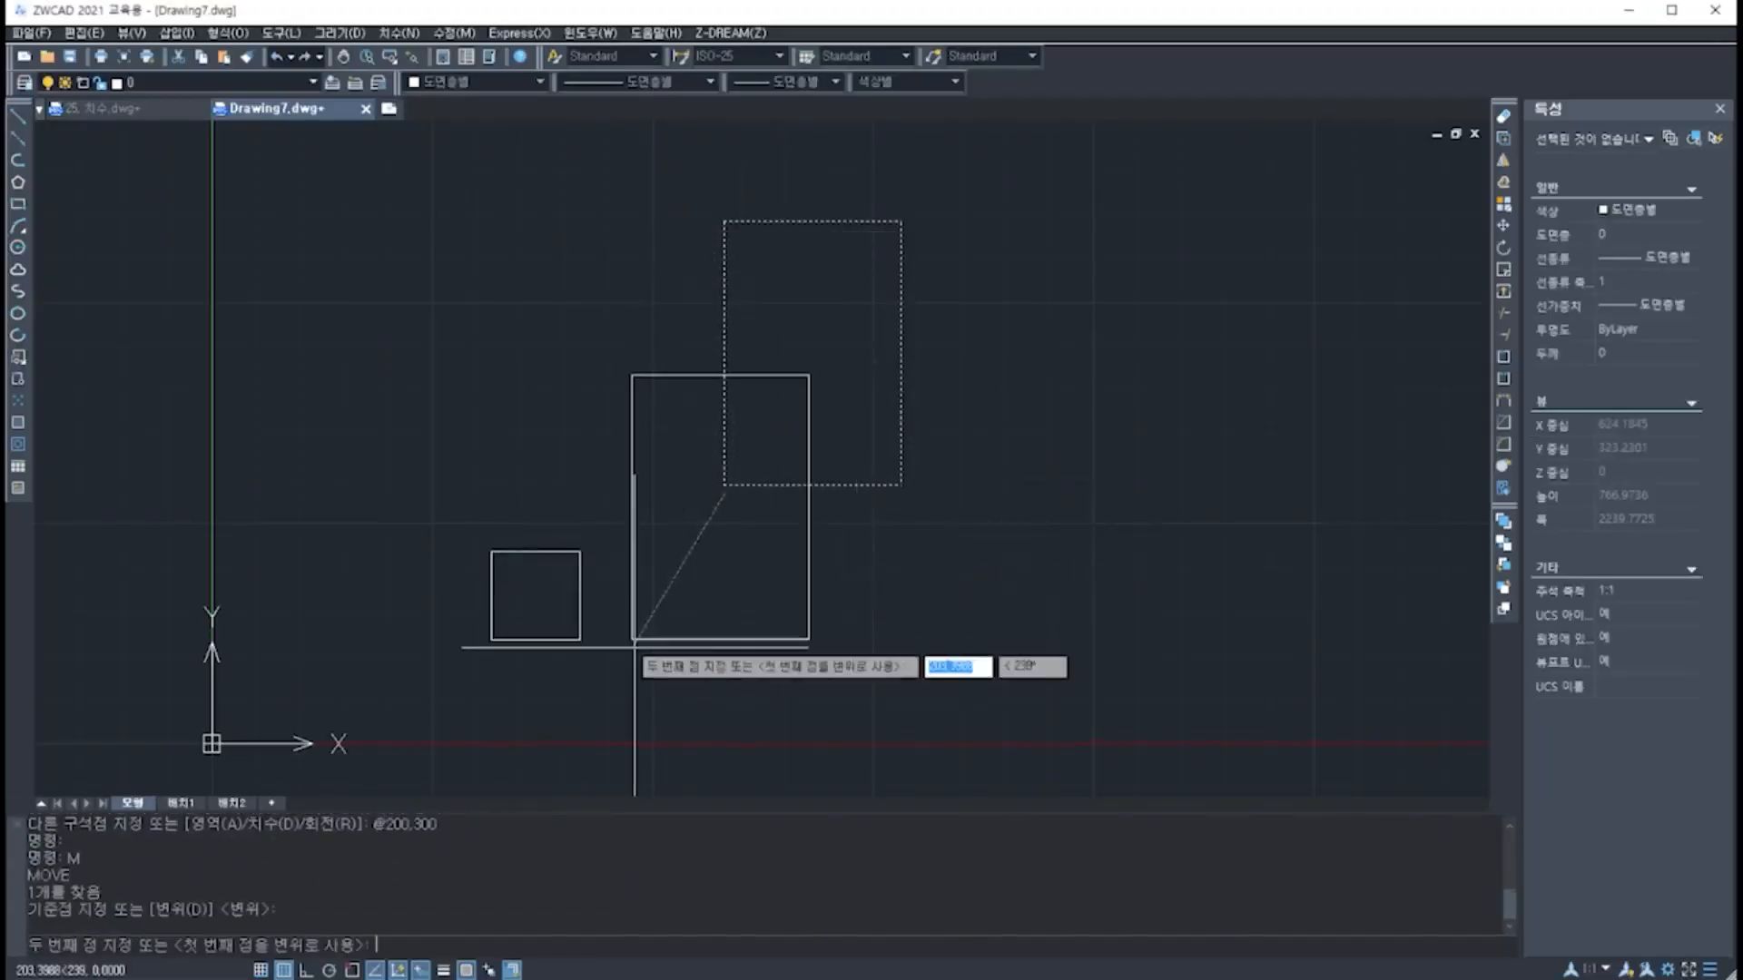
left_click(683, 644)
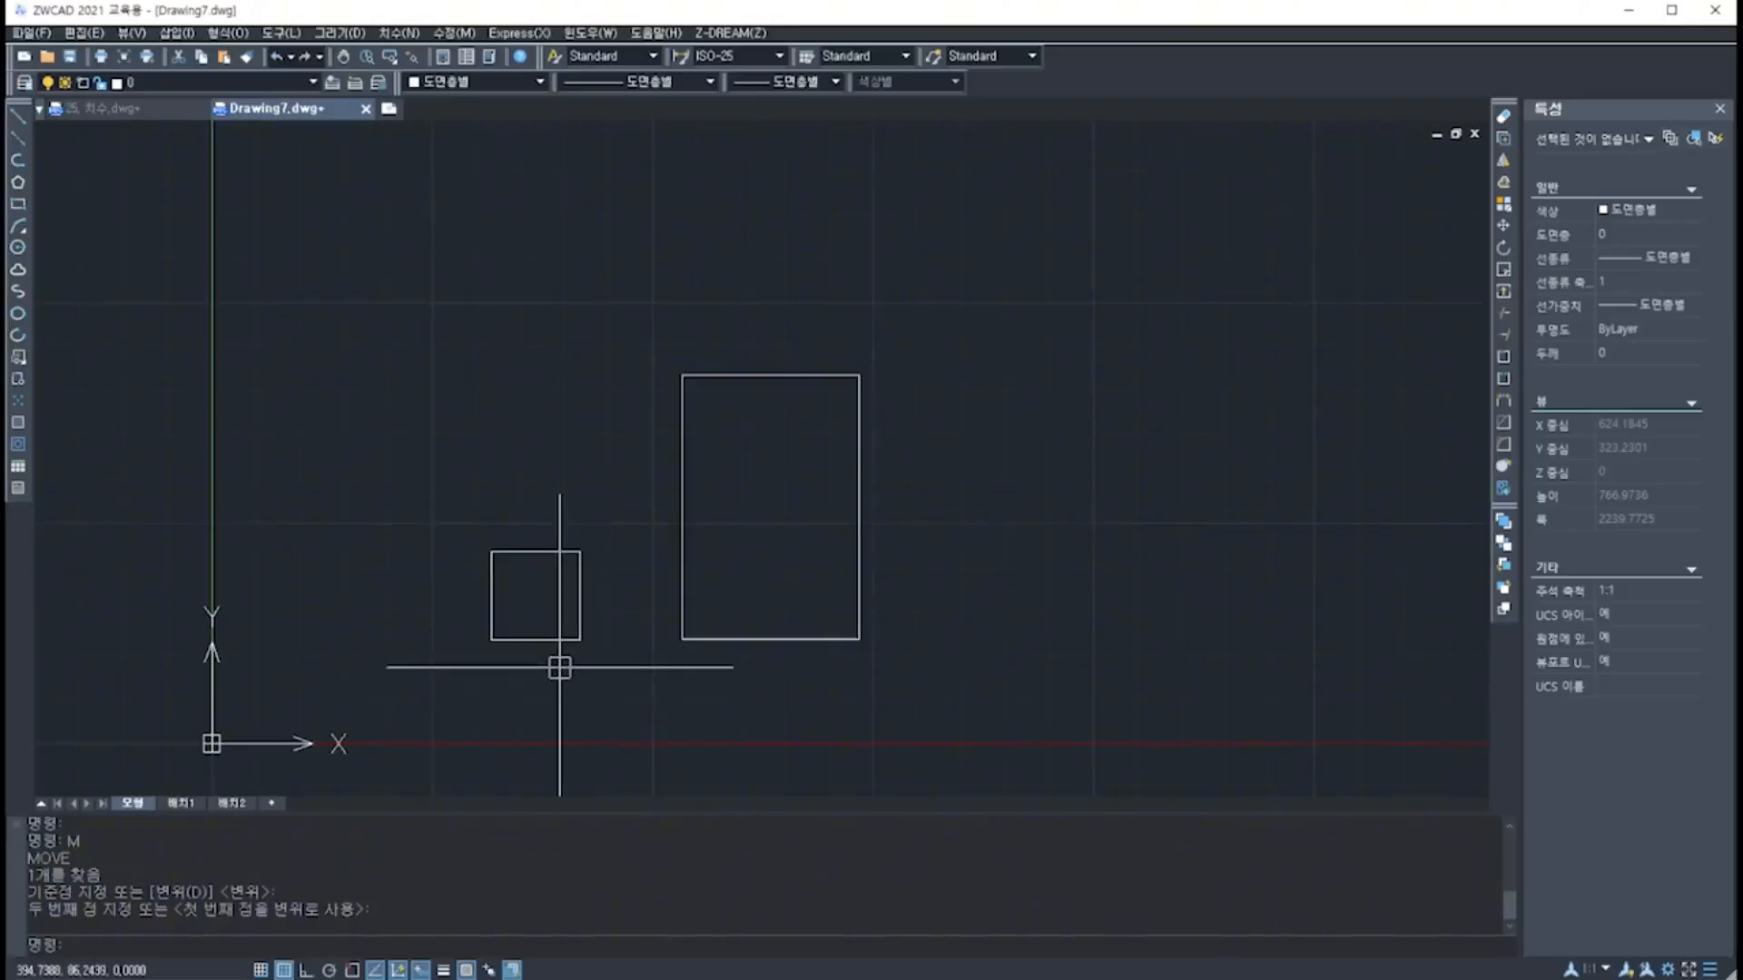
scroll(557, 657, "up", 4)
key("F7")
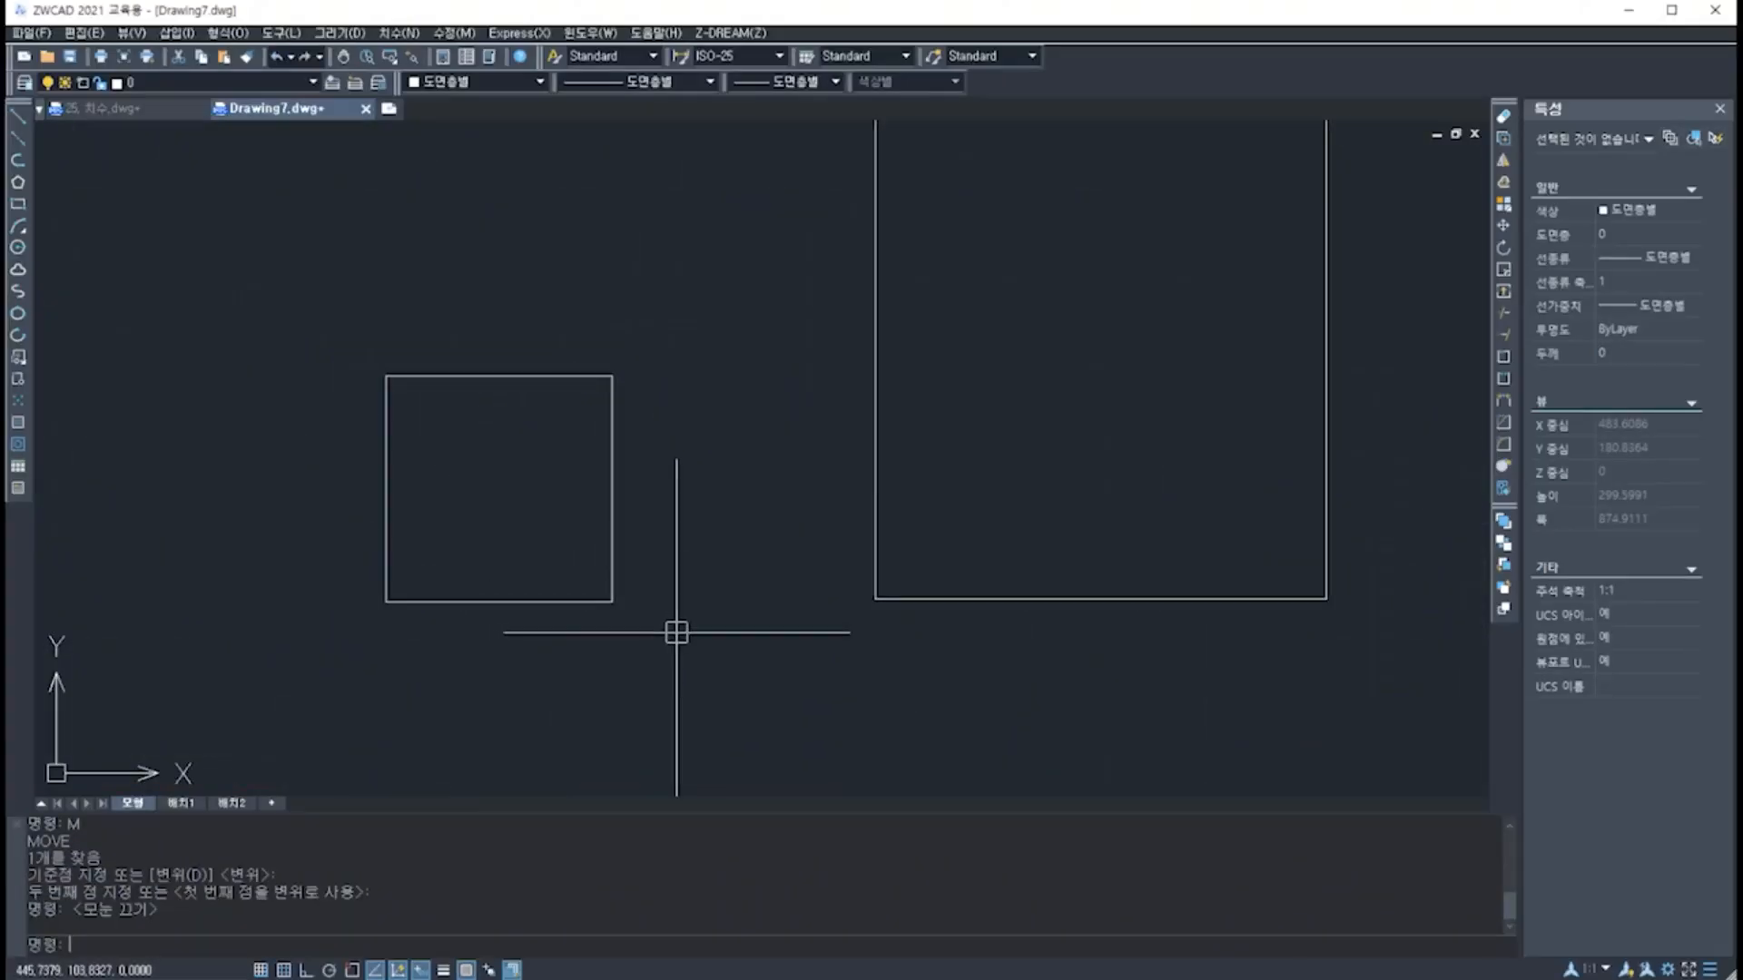
Step: Add a horizontal linear dimension above the square's top edge, snapping to its corners with object snap turned on
mouse_move(693, 502)
middle_mouse_down()
mouse_move(739, 560)
mouse_move(789, 583)
mouse_move(754, 541)
middle_mouse_up()
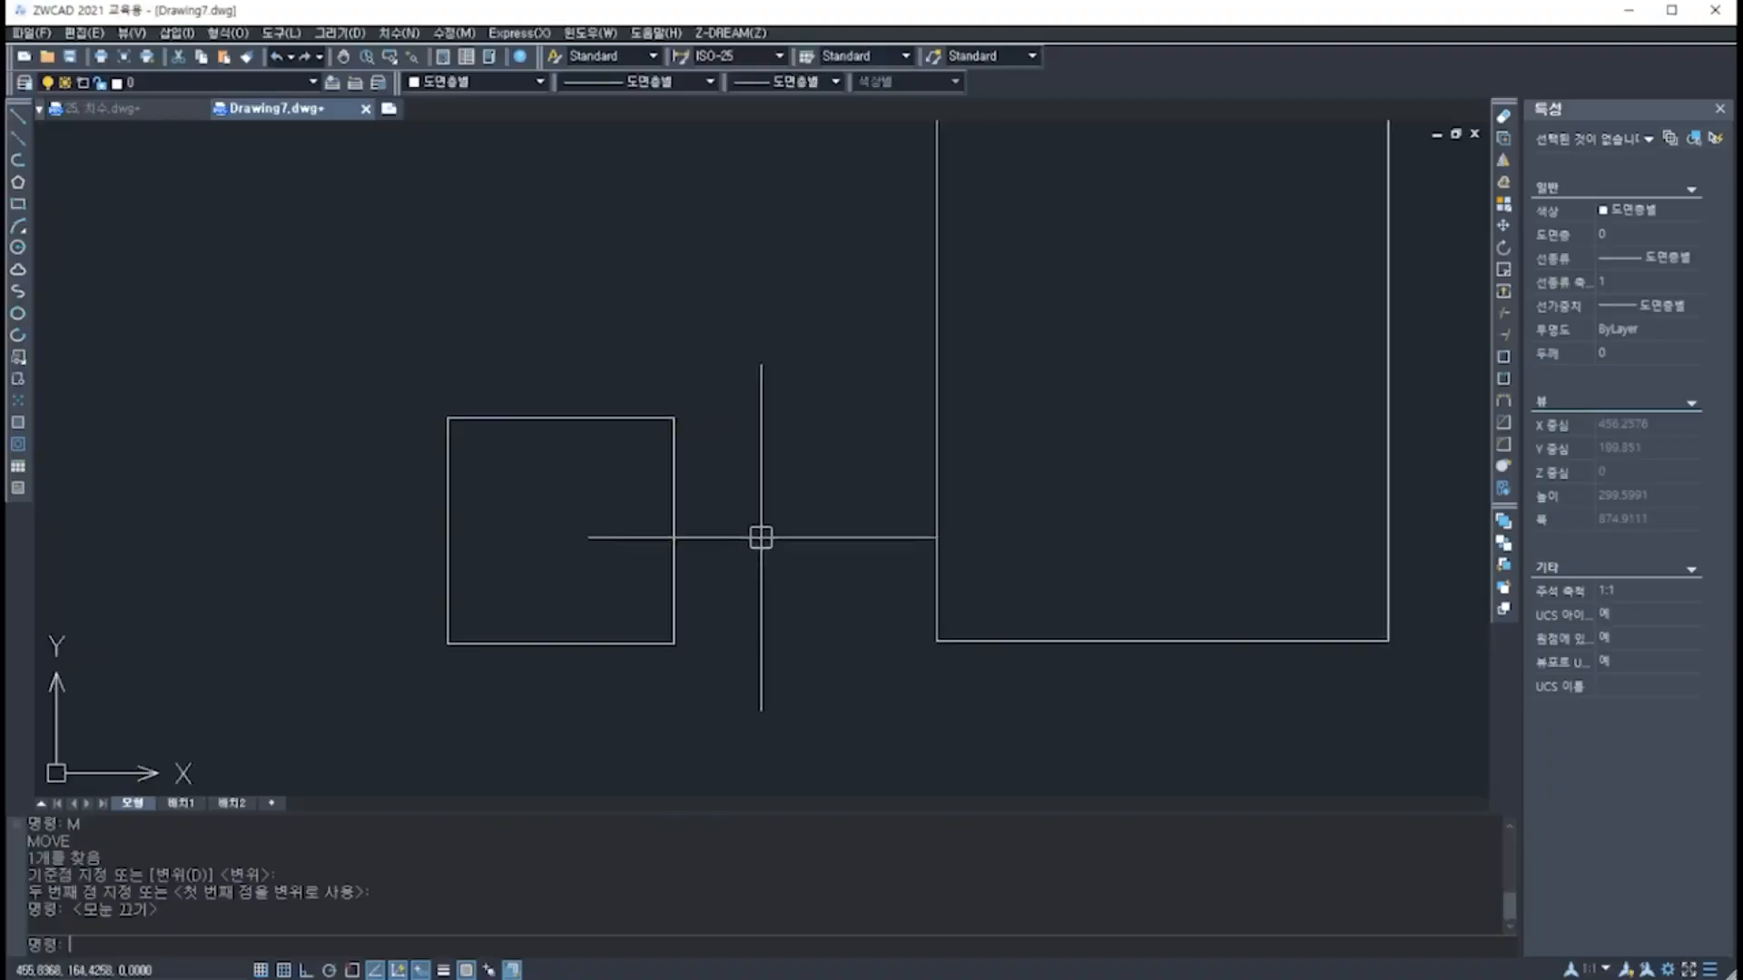
left_click(400, 34)
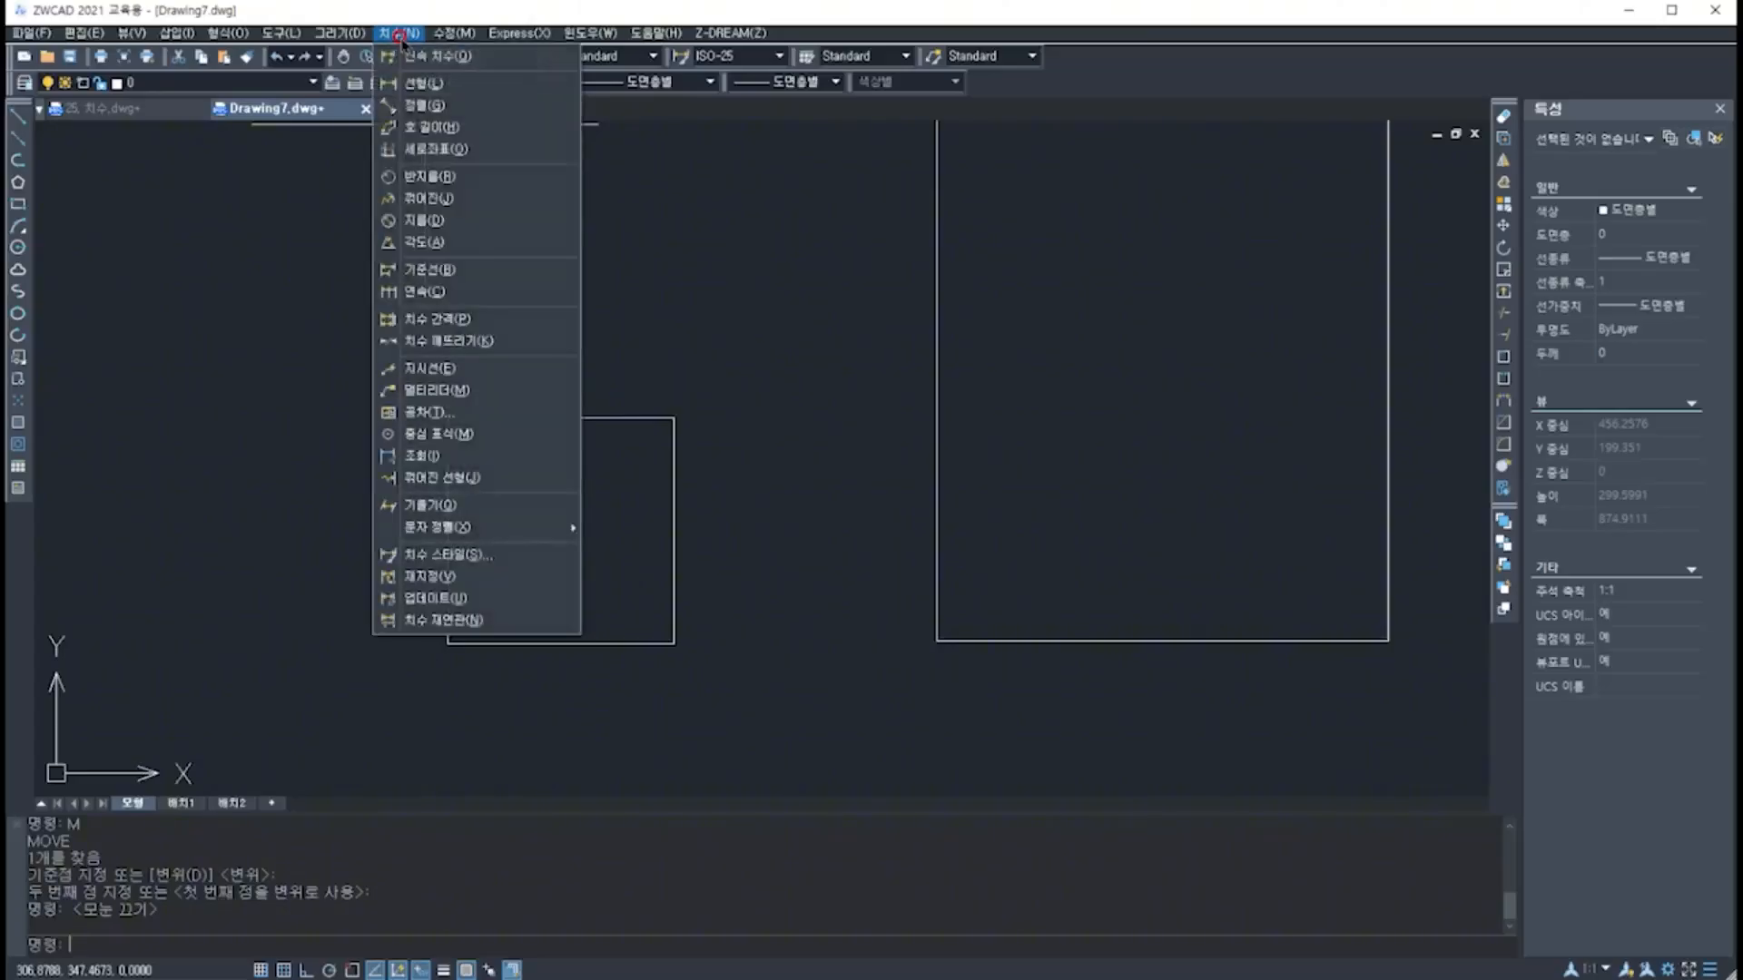
left_click(413, 88)
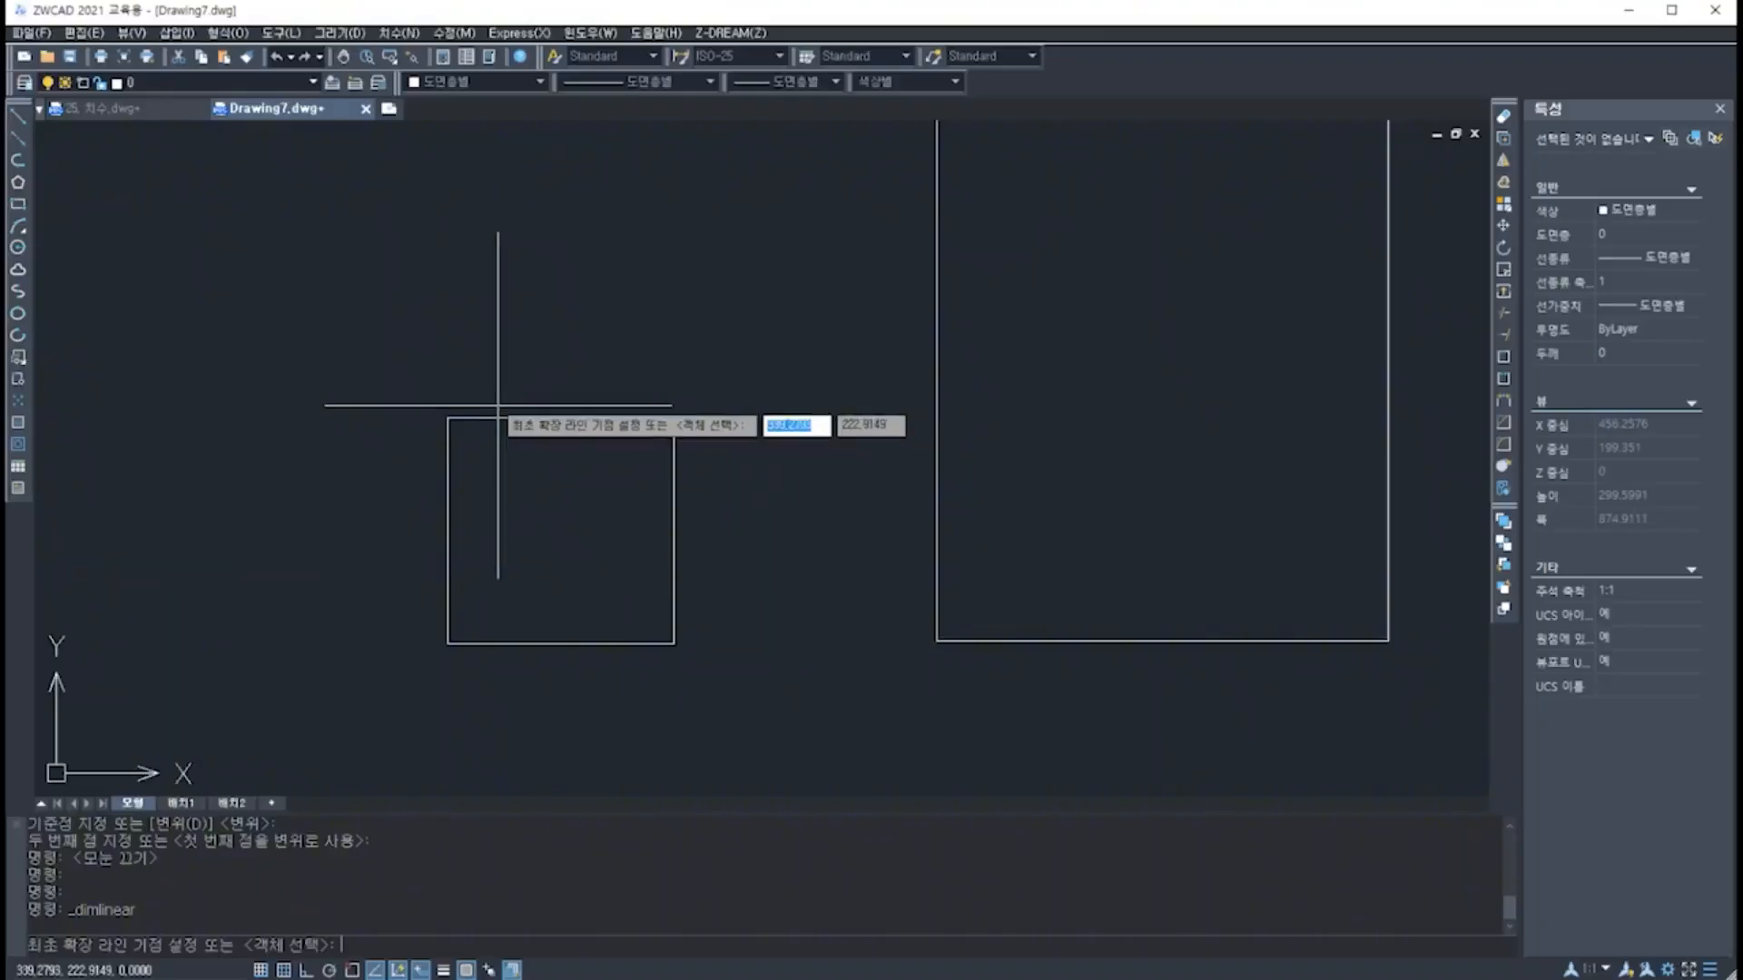
key("F3")
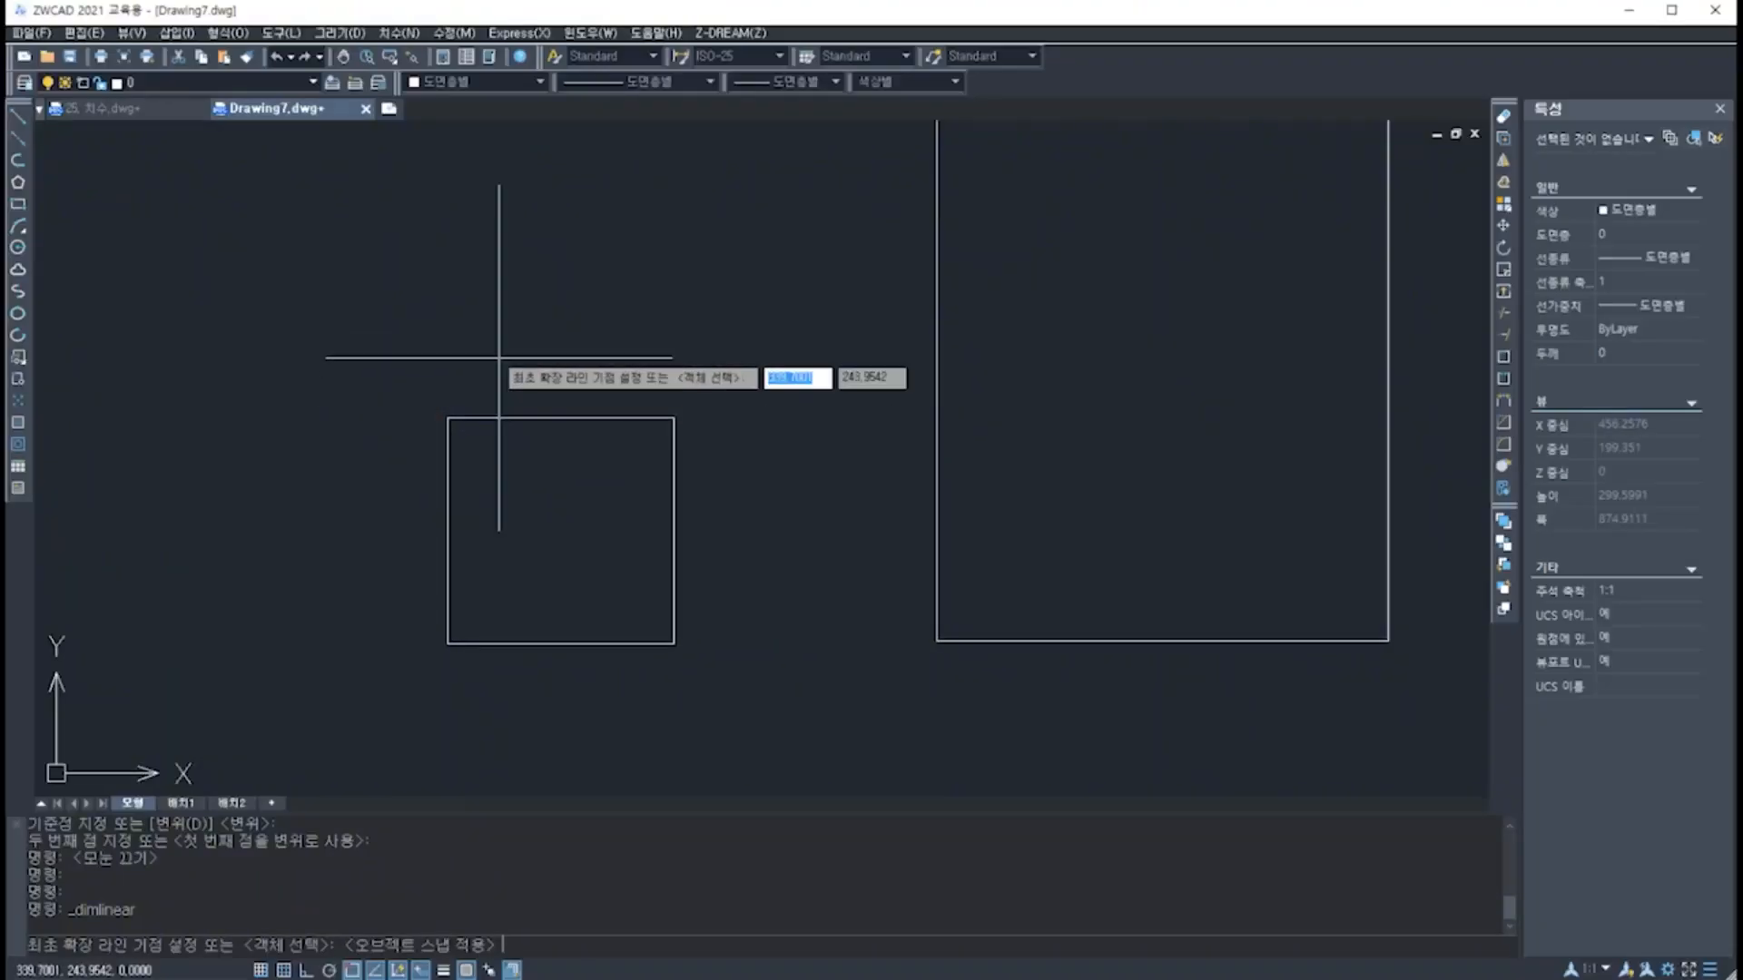
left_click(448, 418)
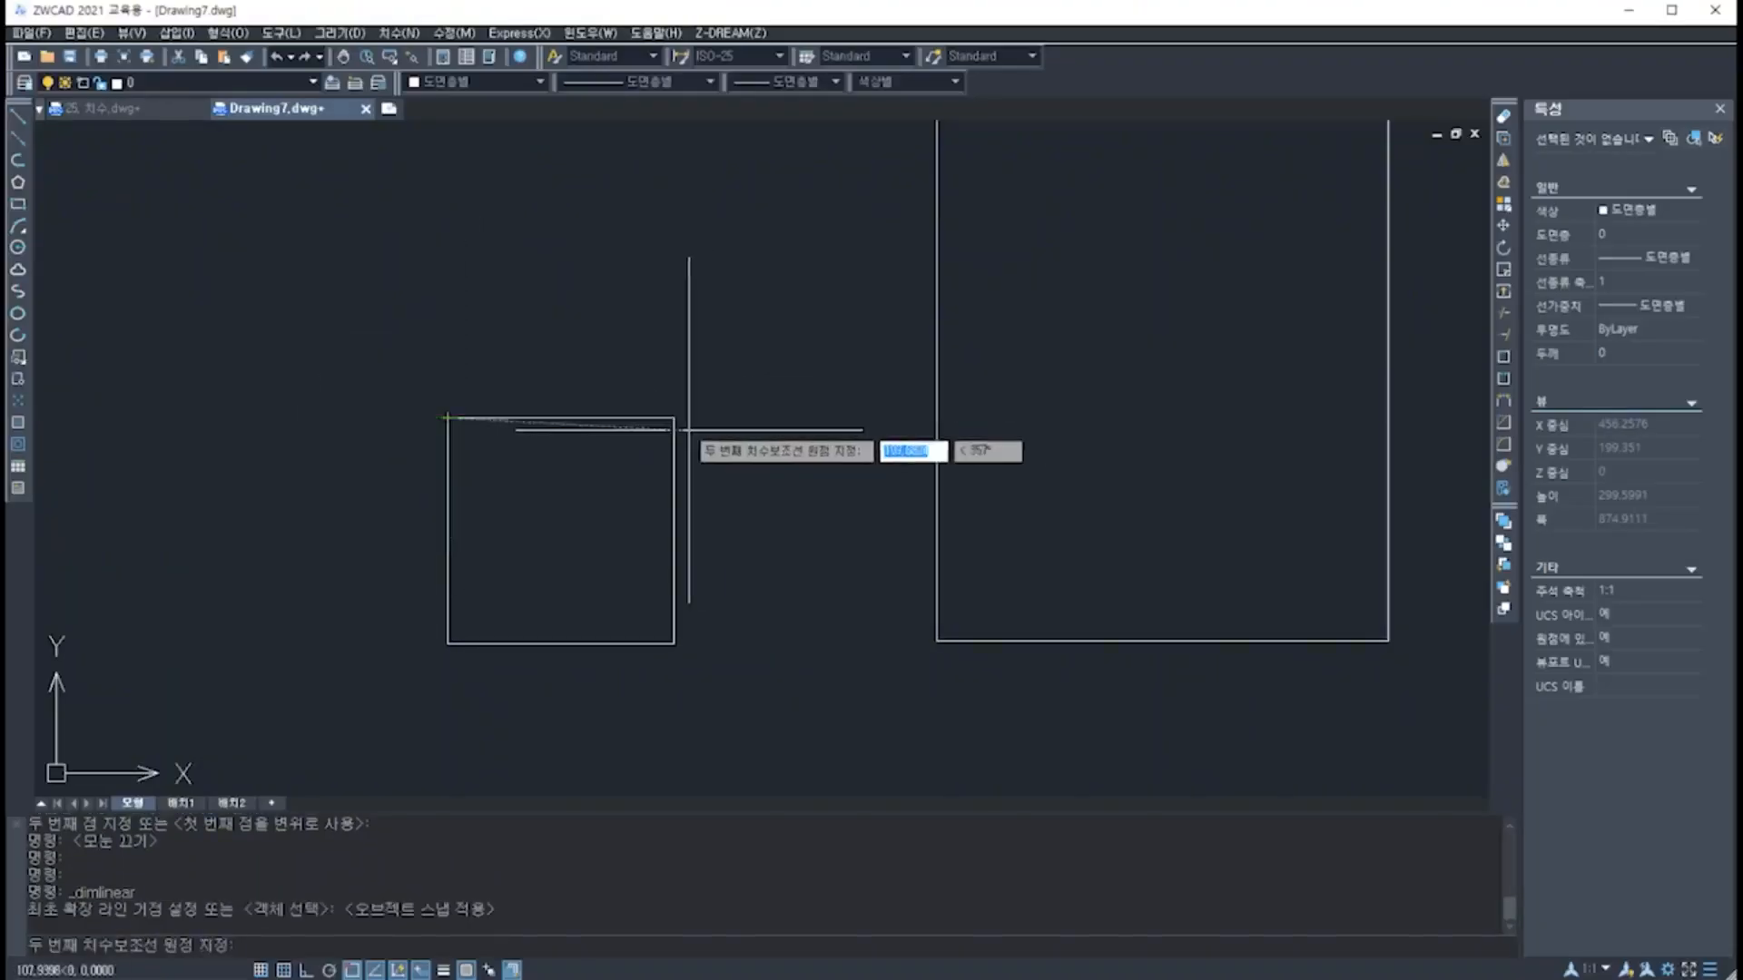
left_click(674, 417)
left_click(631, 378)
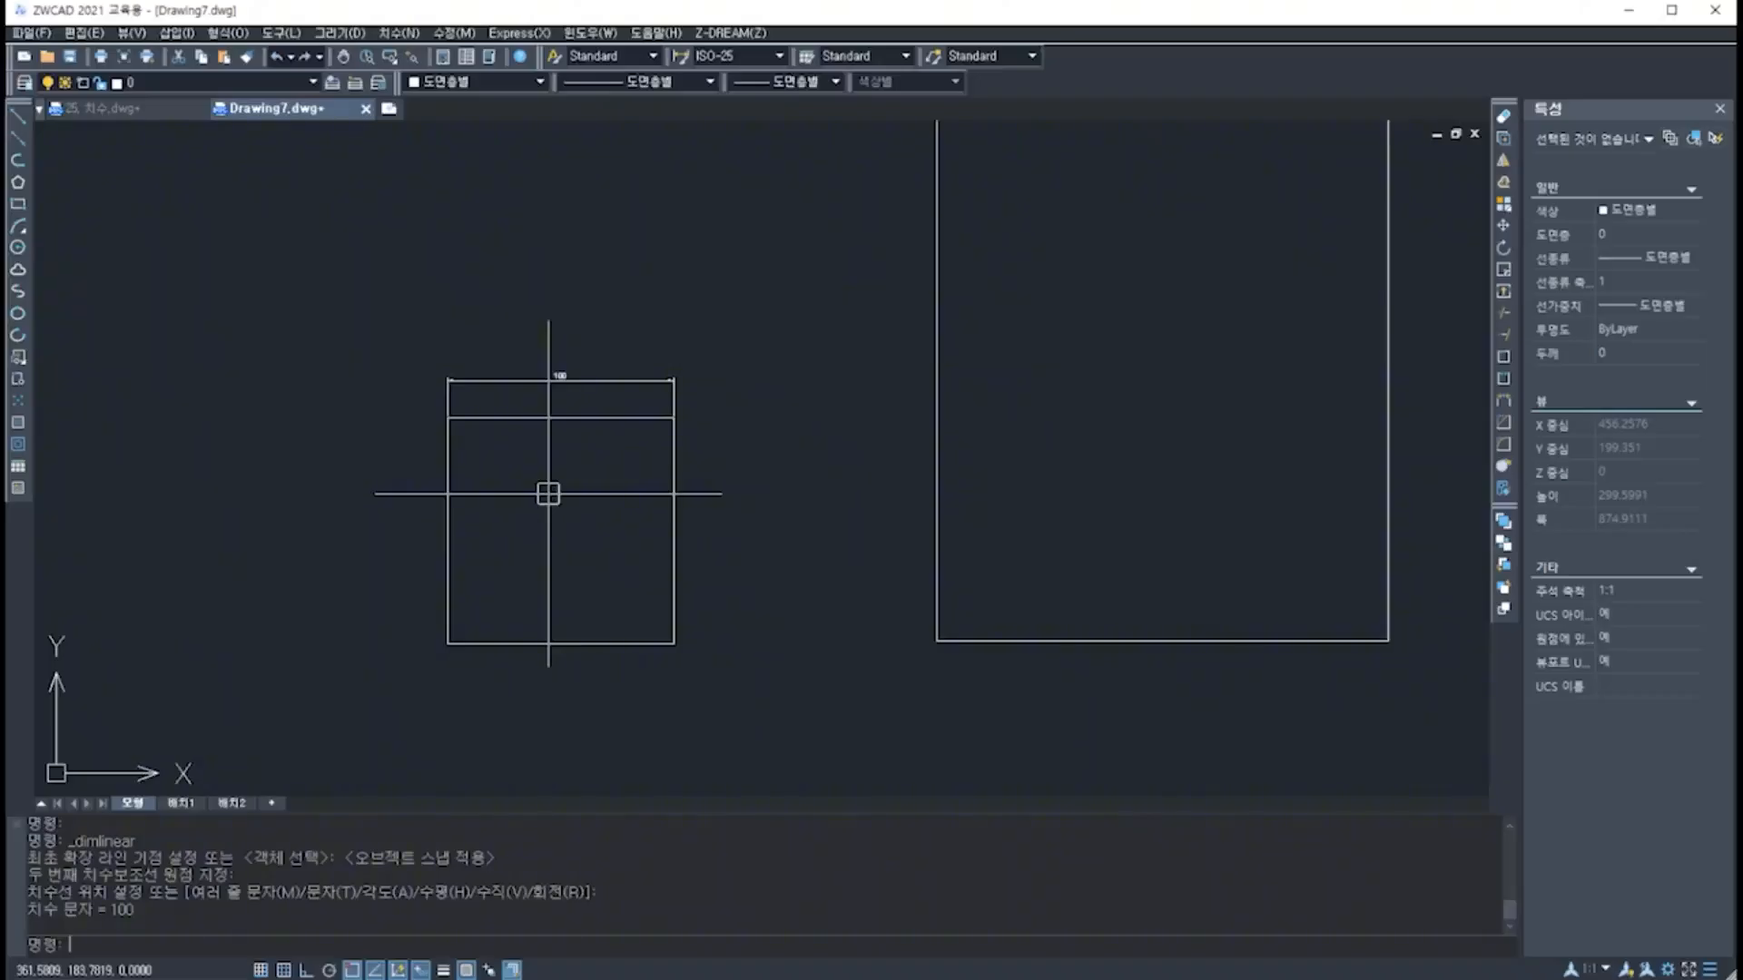
Step: Add a vertical linear dimension along the outside of the square's left edge
key("Return")
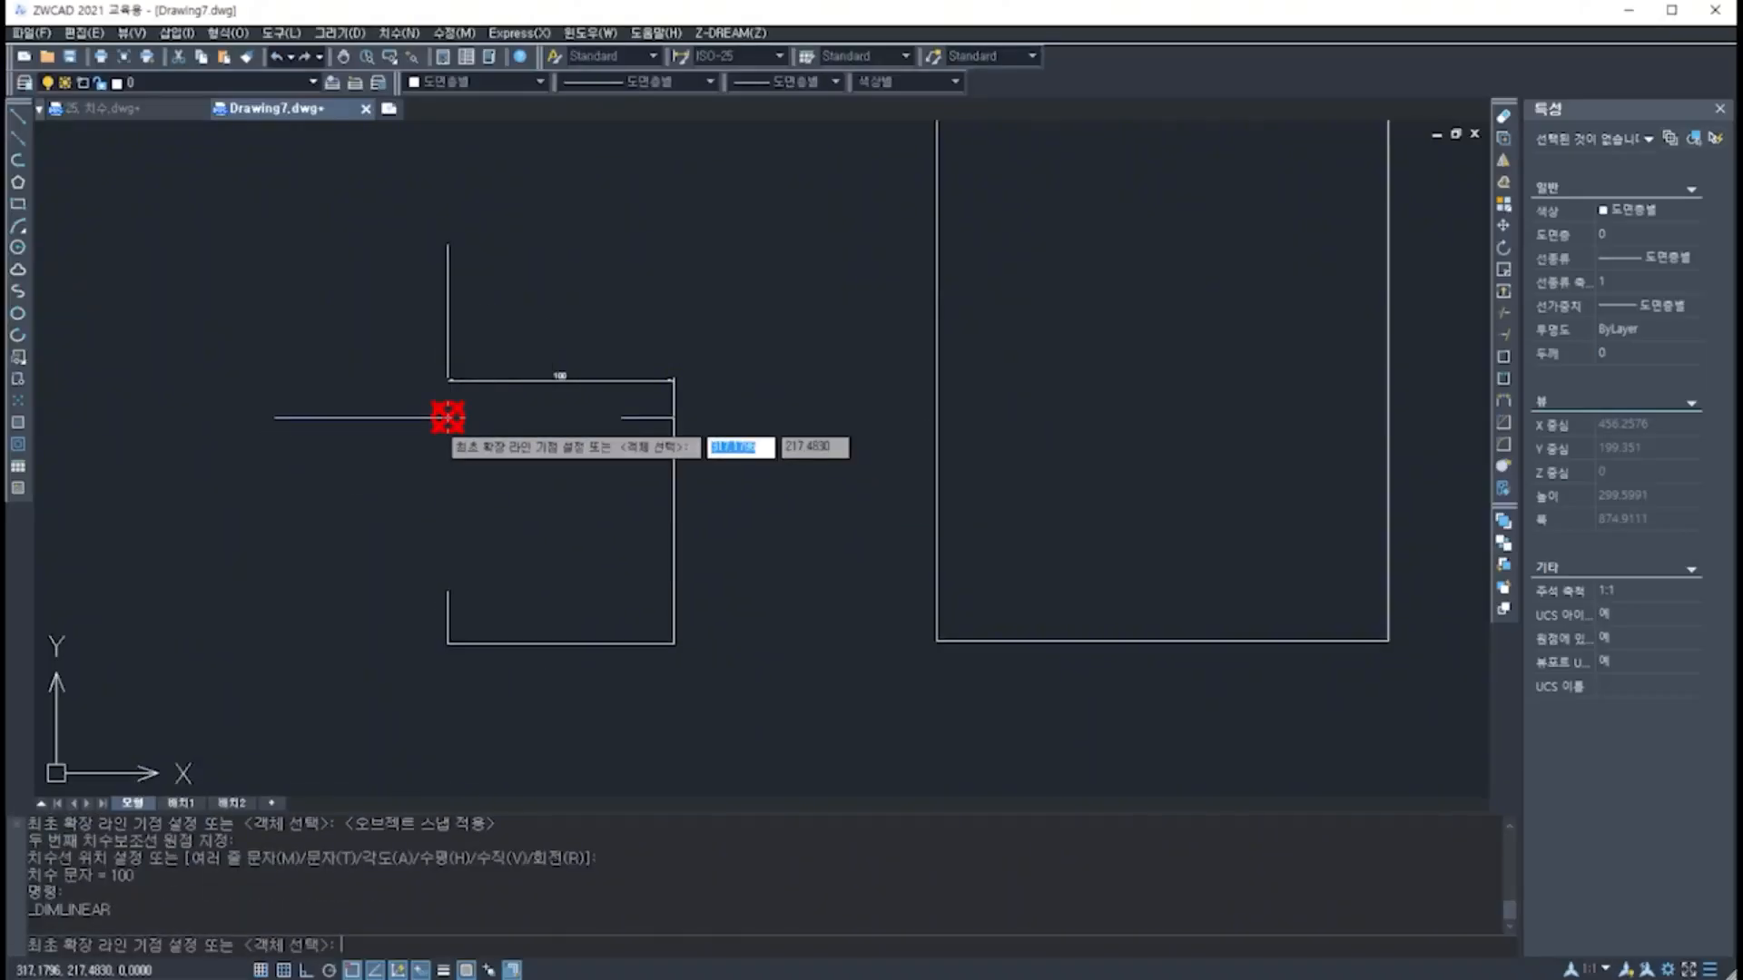
left_click(448, 418)
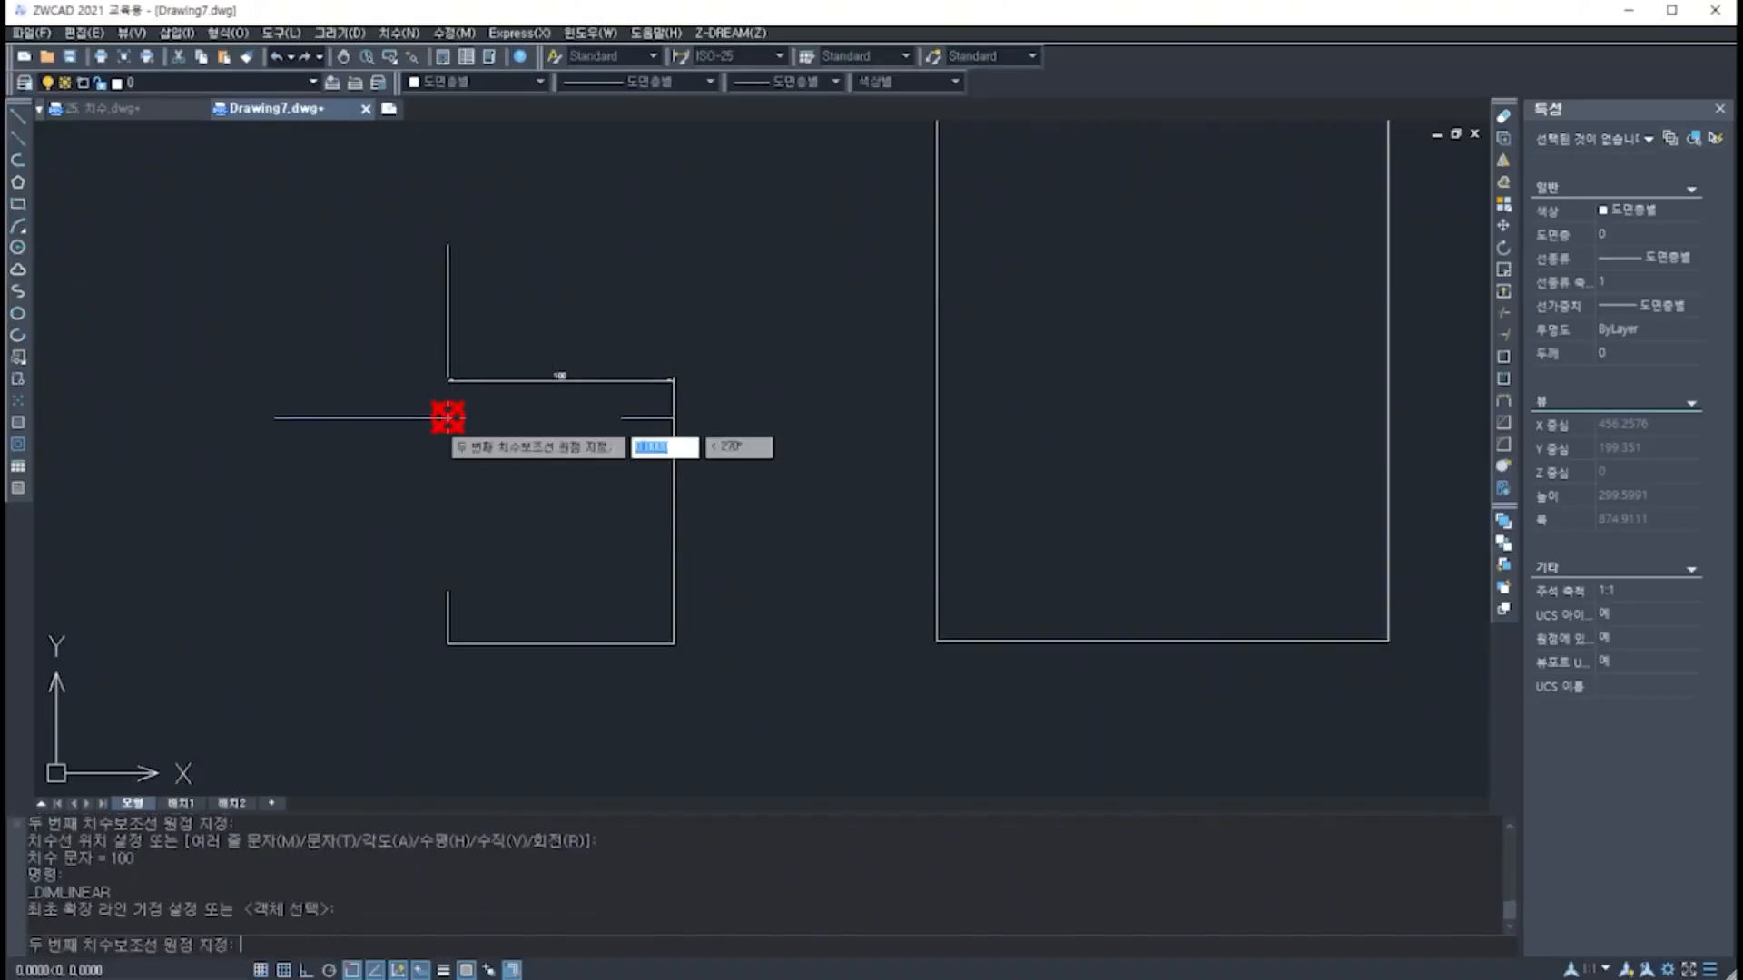
left_click(448, 642)
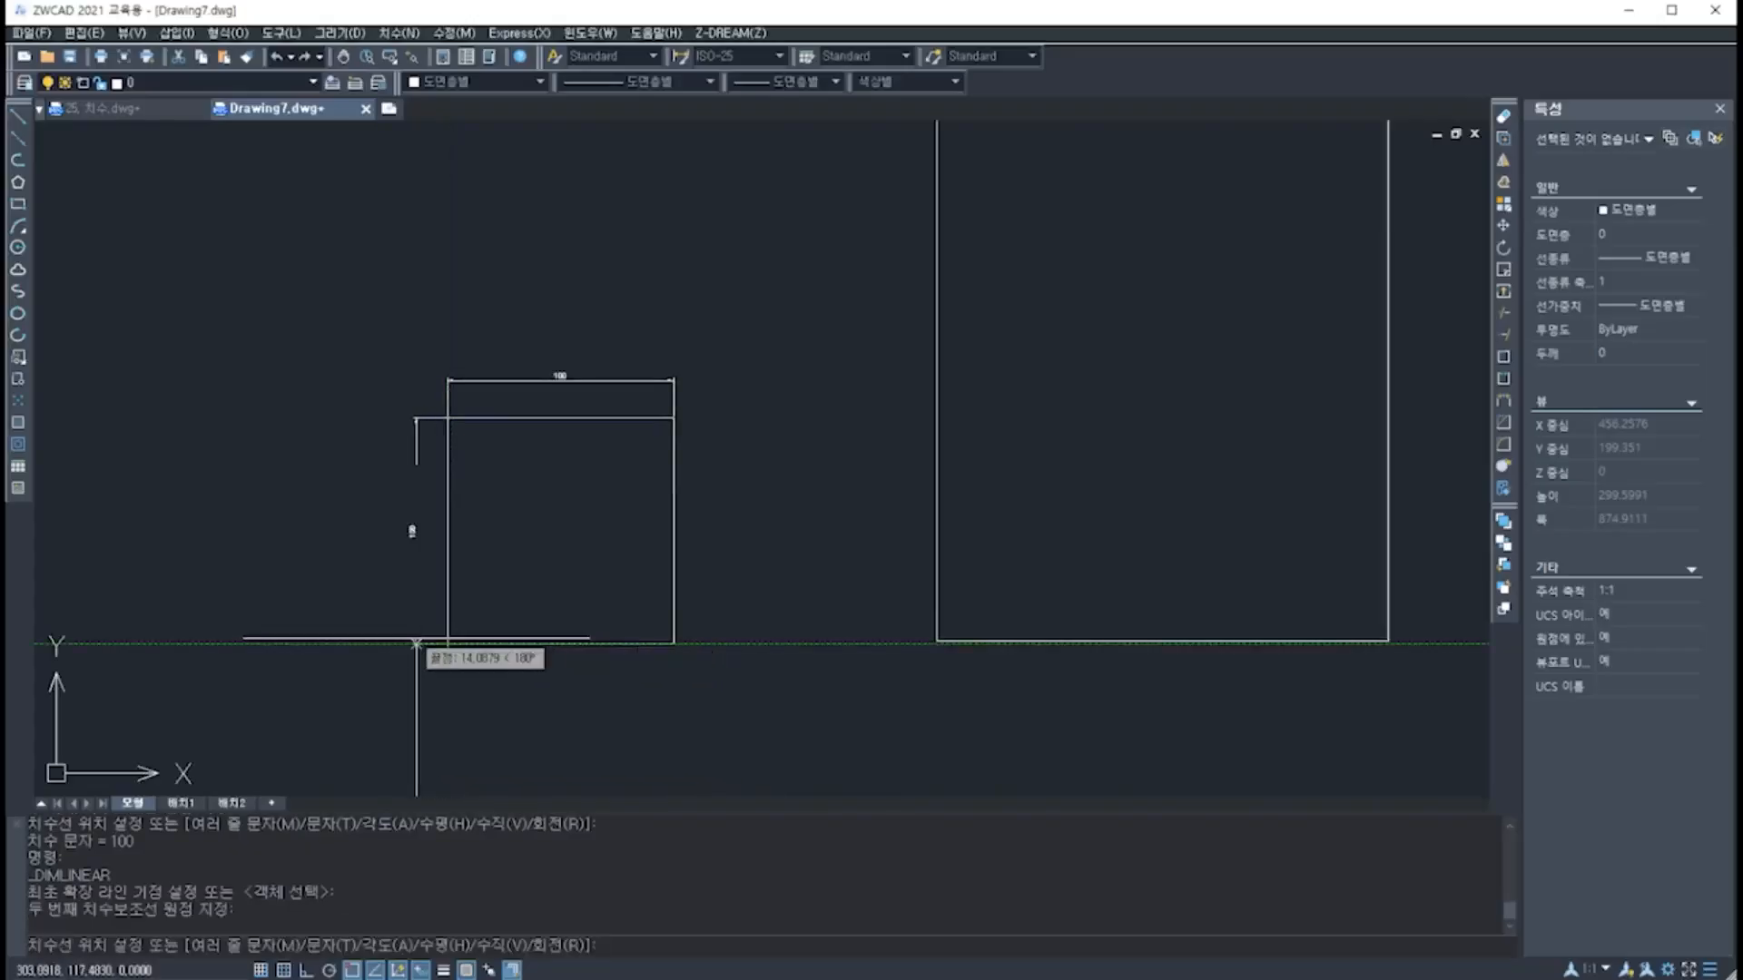
left_click(410, 633)
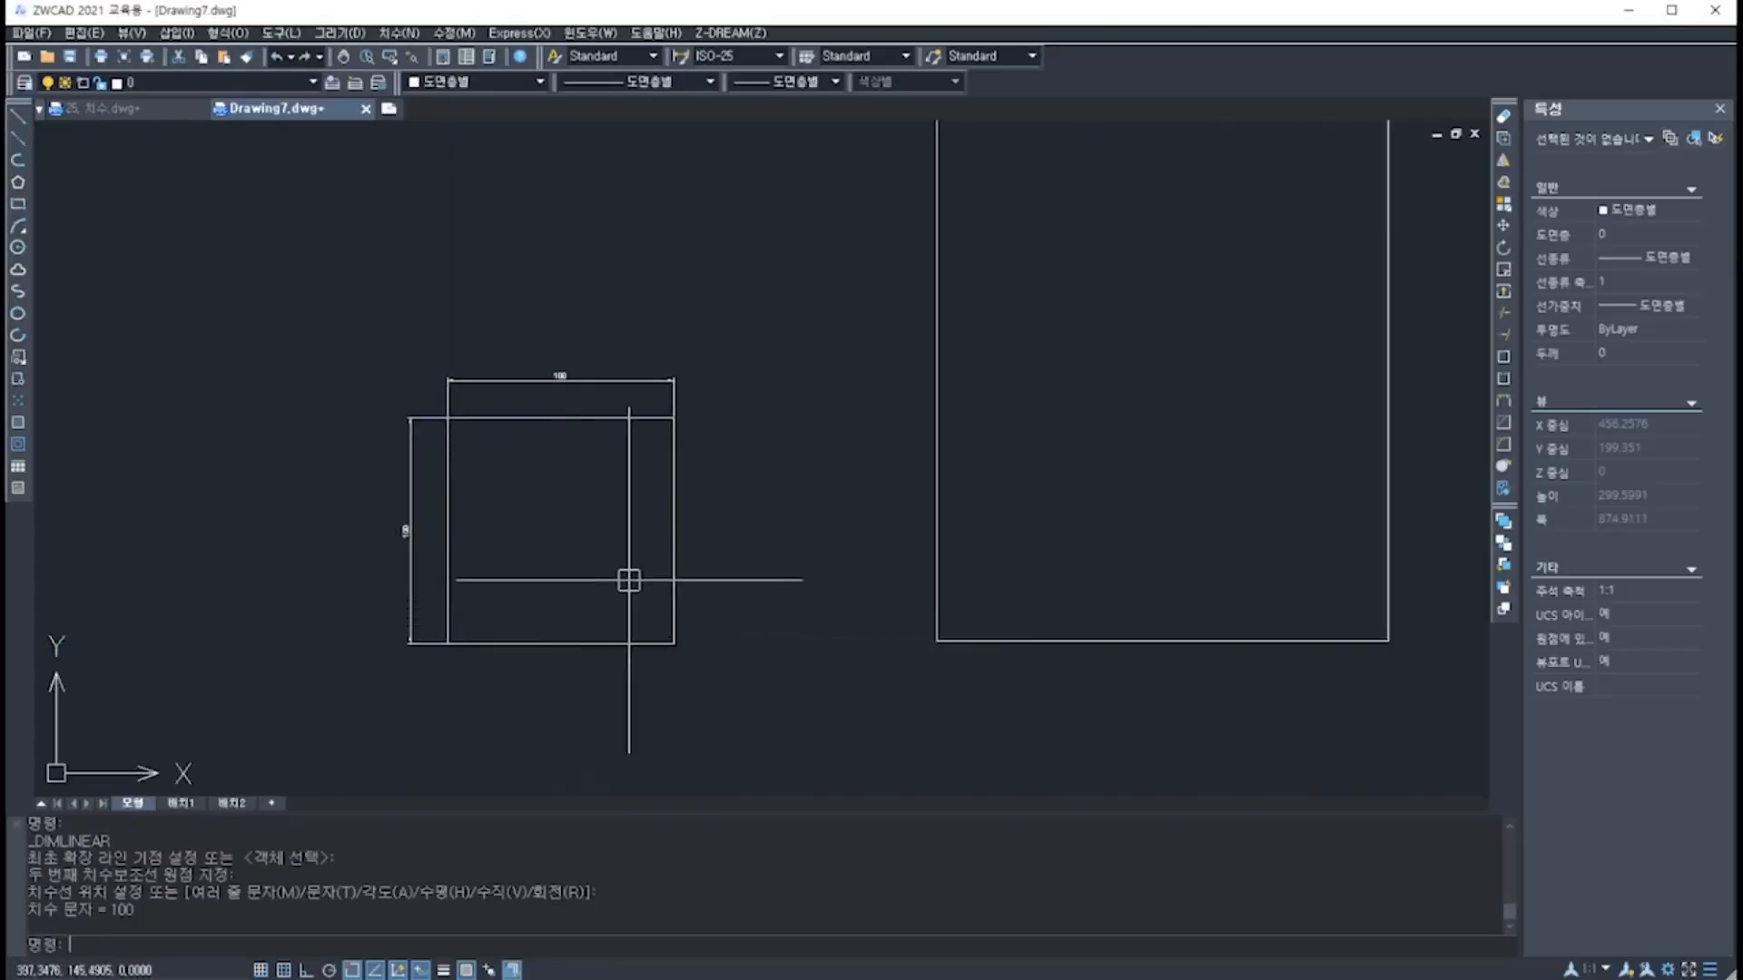
Step: Examine the text and arrowhead size of the square's two dimensions at close range and from farther away
scroll(563, 539, "up", 2)
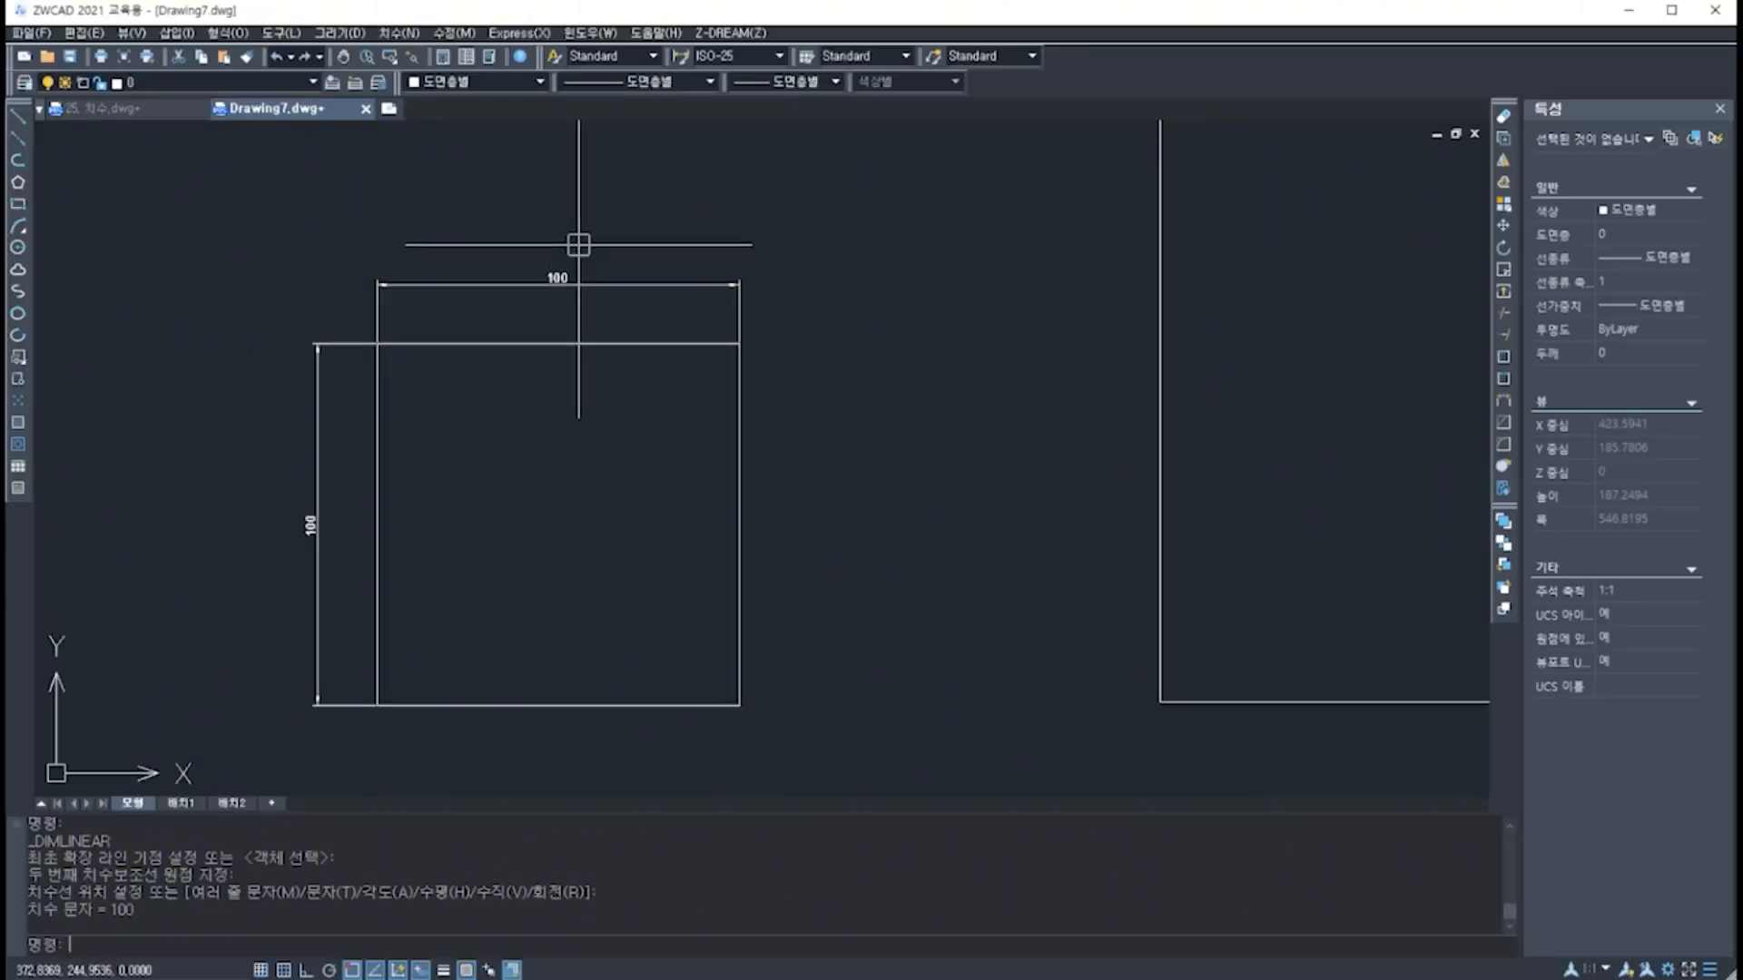
scroll(452, 287, "up", 3)
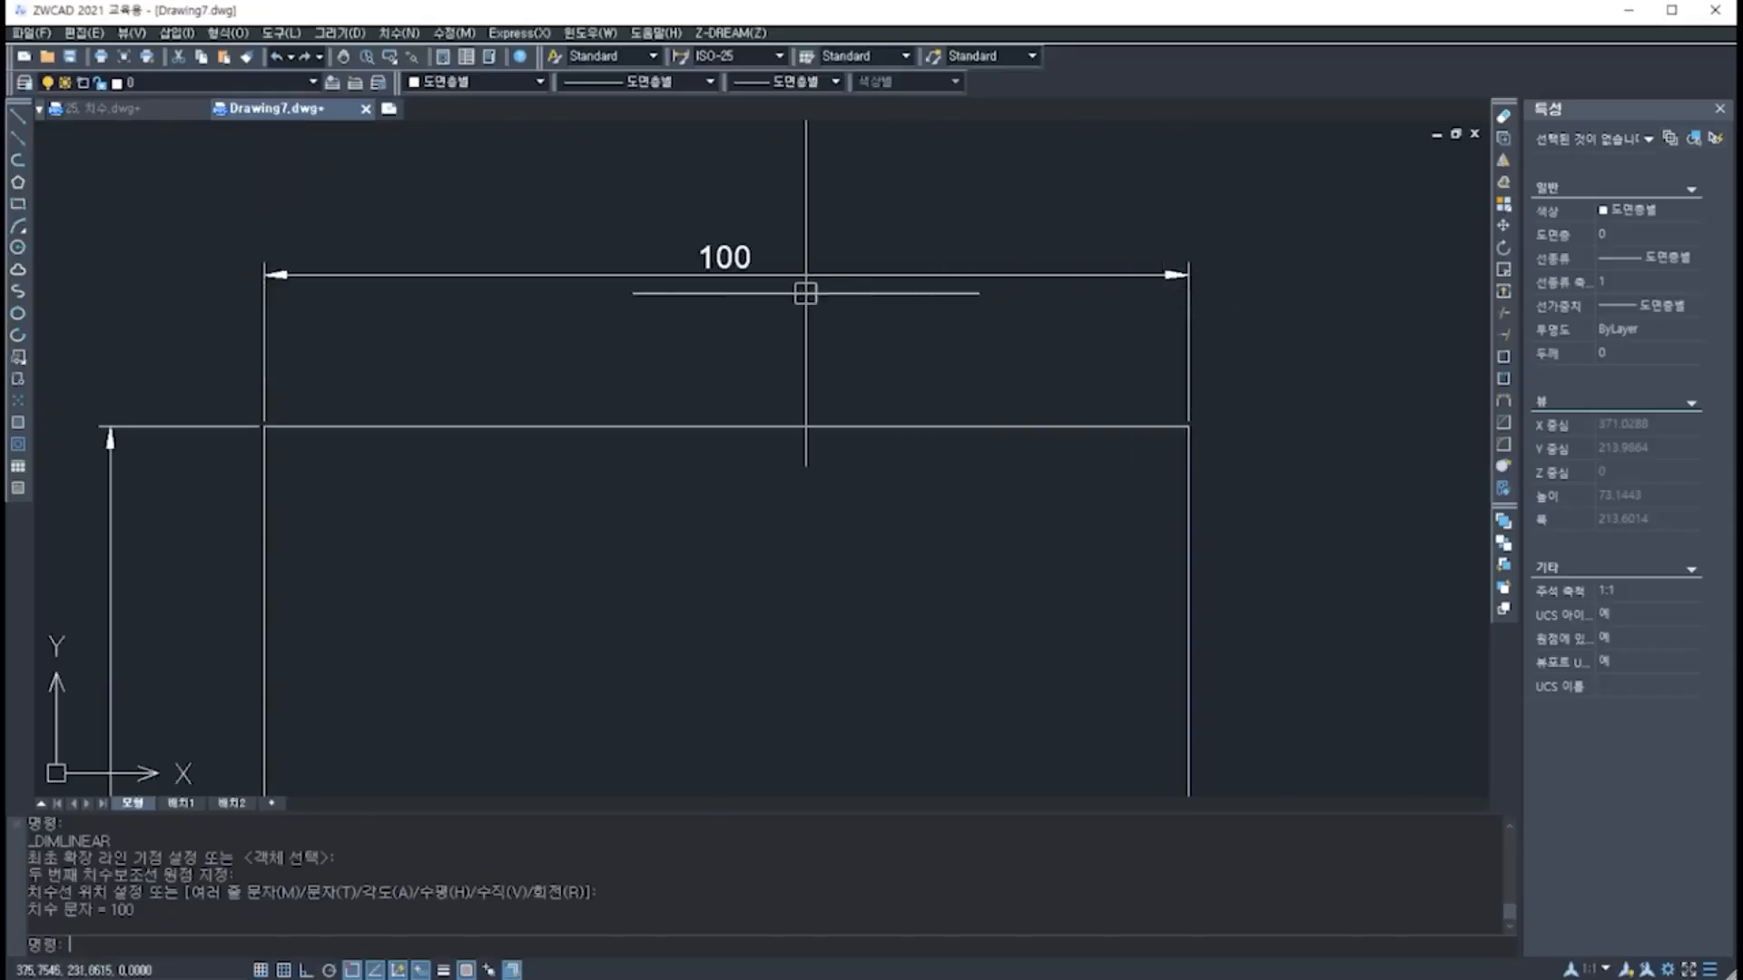
scroll(798, 332, "down", 3)
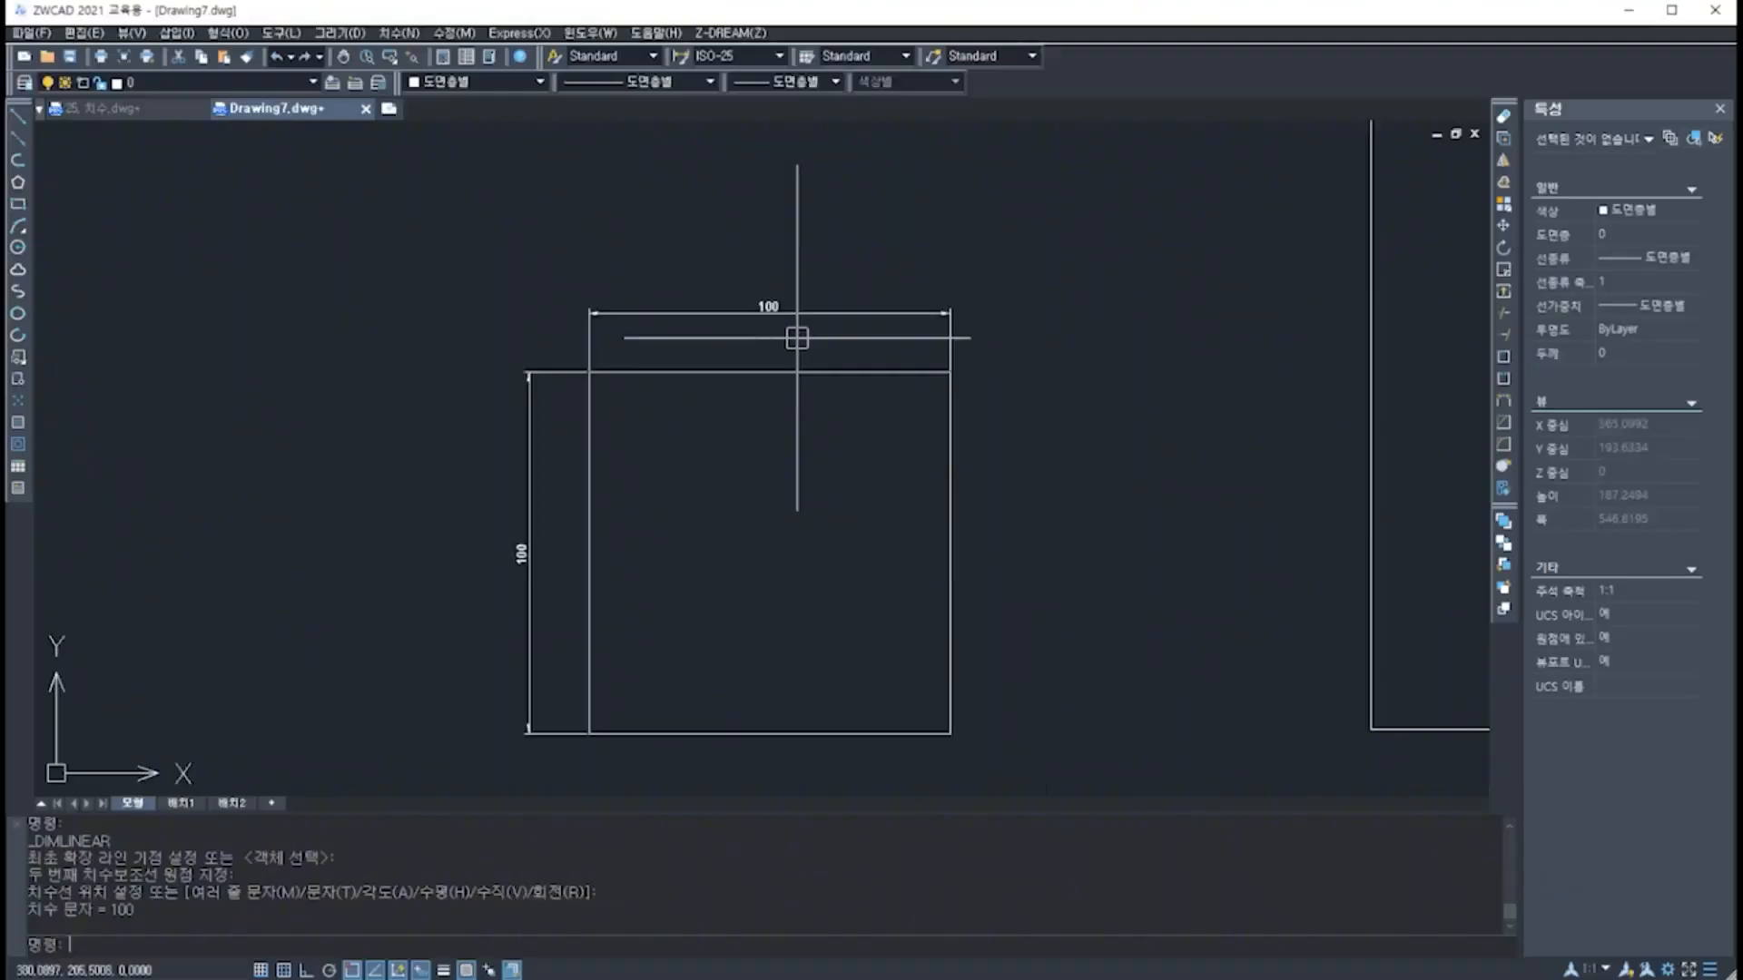
scroll(712, 440, "down", 2)
scroll(714, 442, "up", 1)
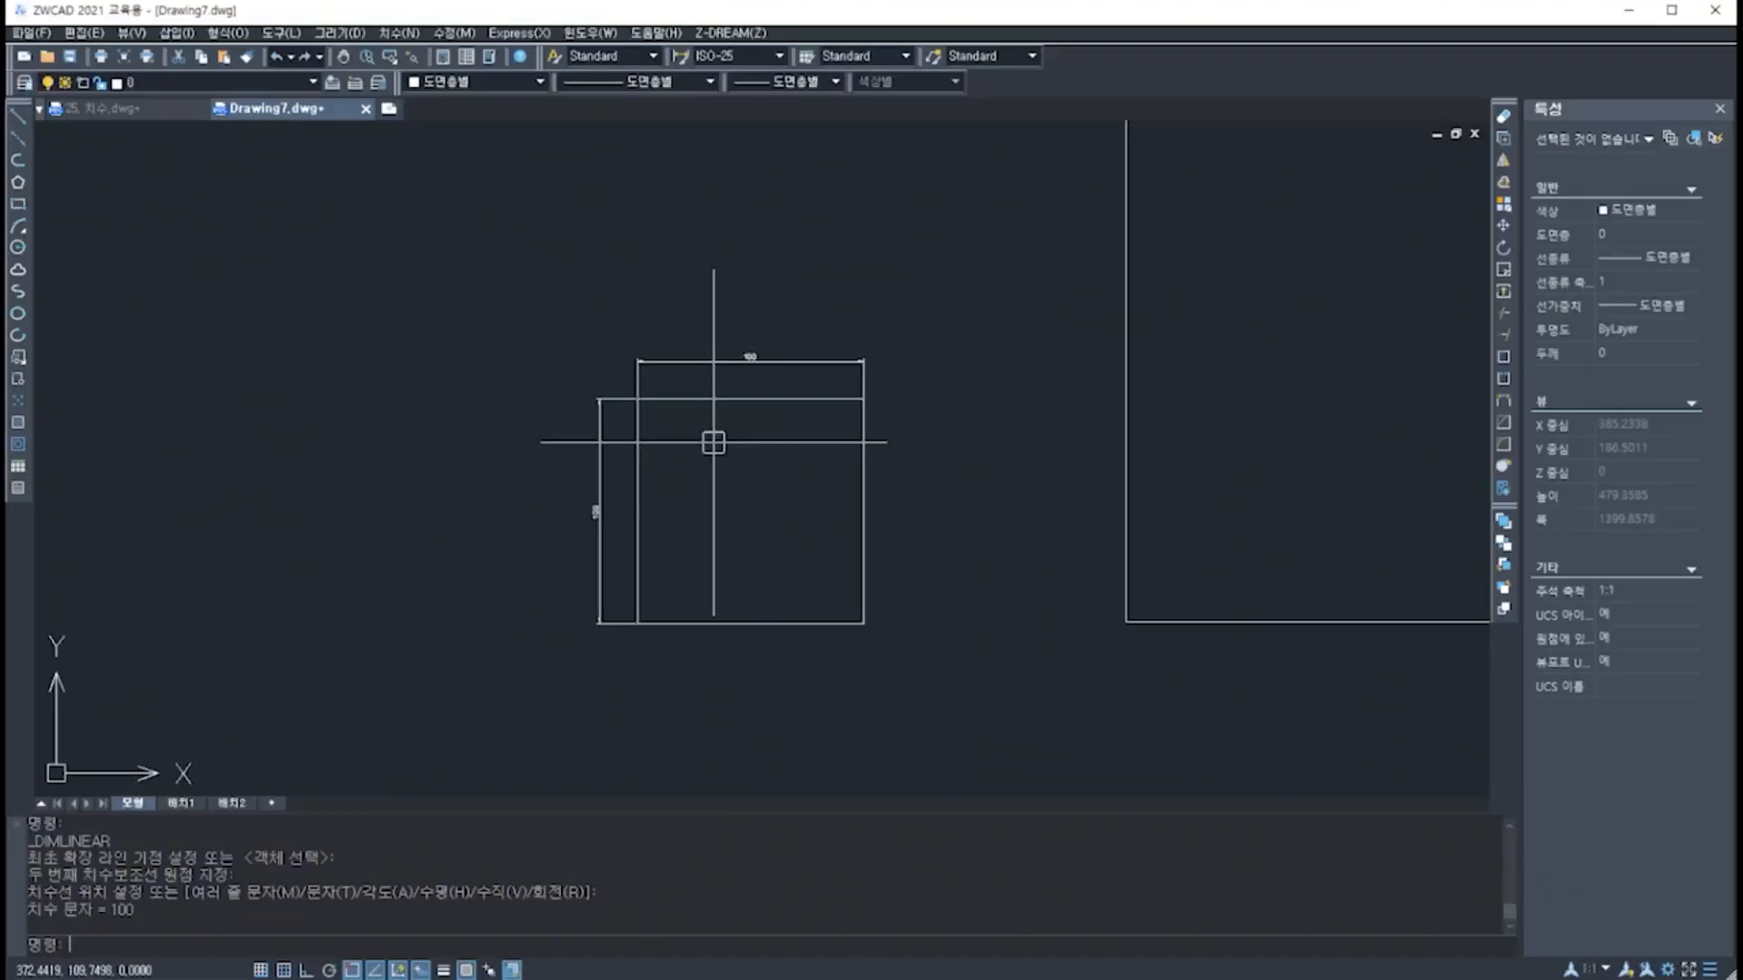
scroll(714, 442, "up", 2)
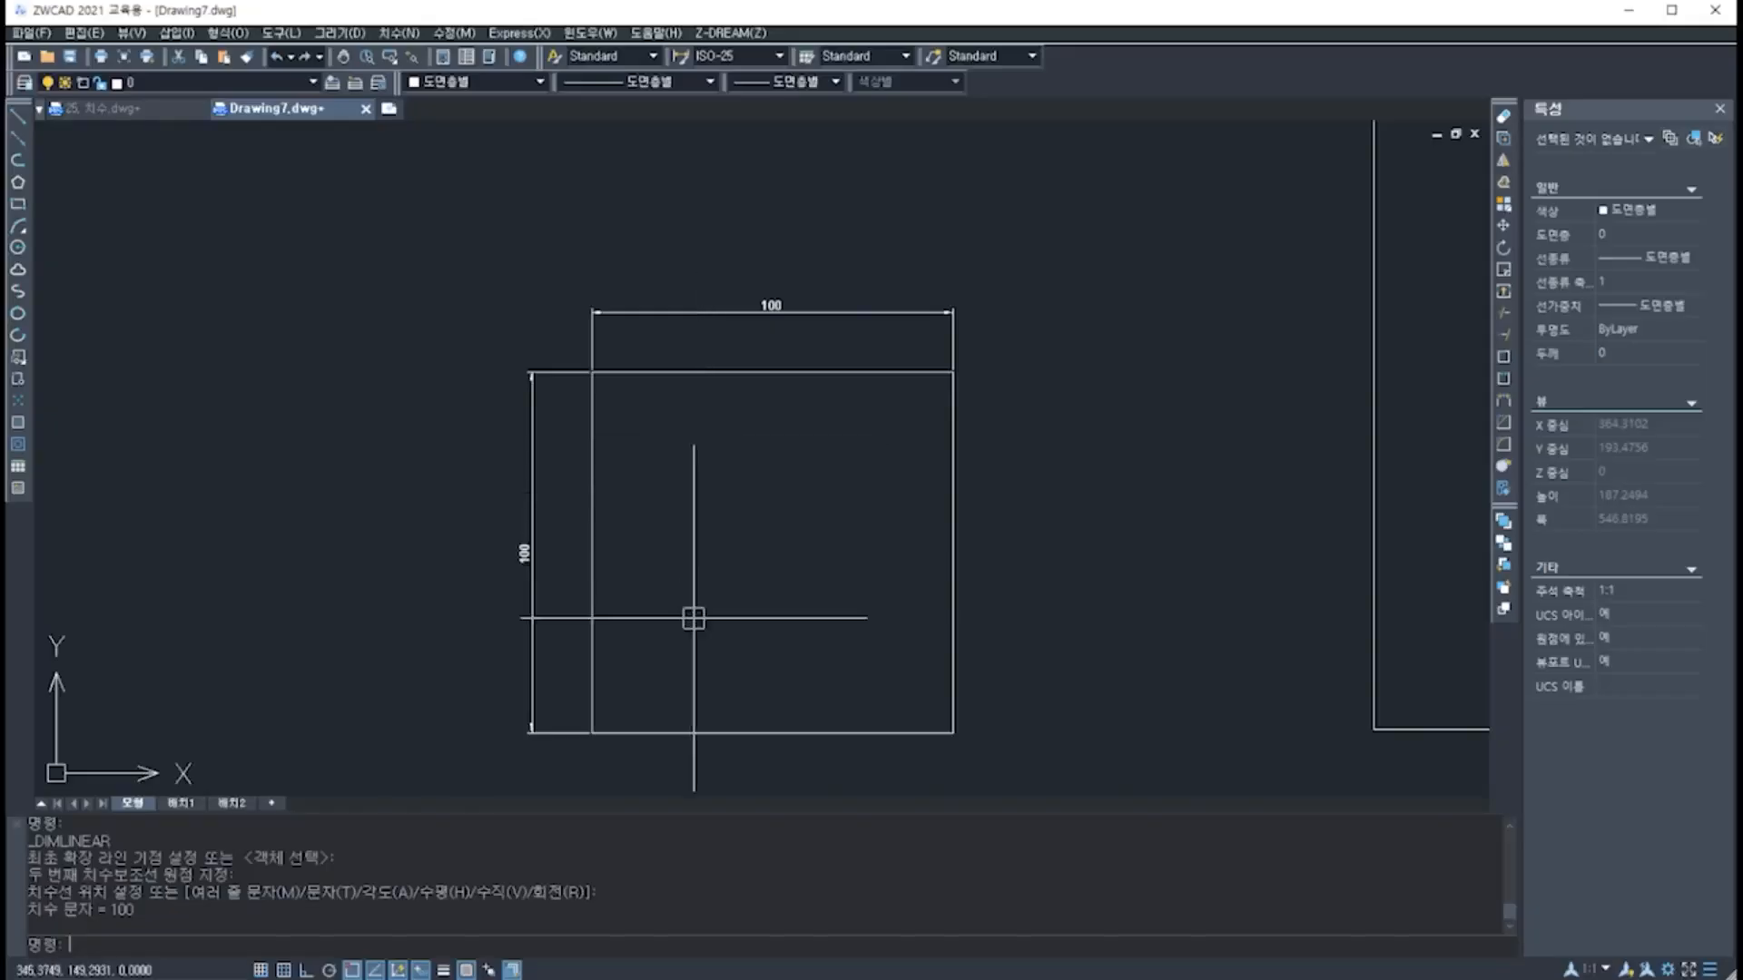
scroll(783, 634, "down", 2)
scroll(783, 633, "down", 2)
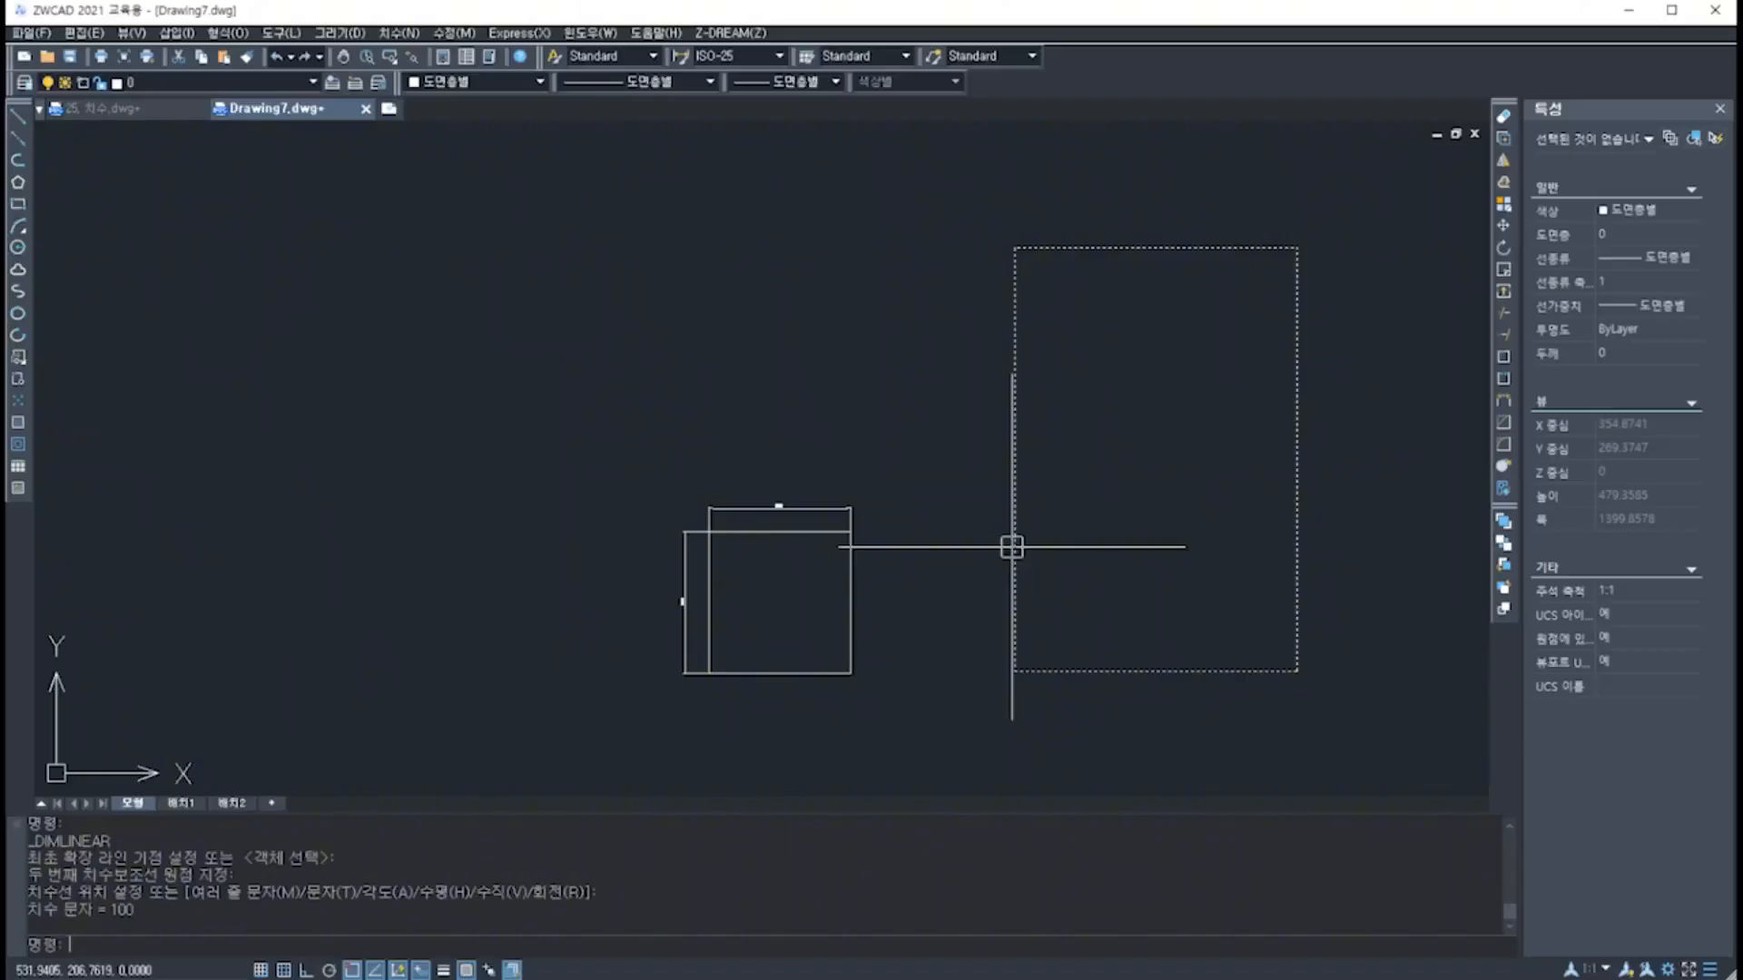
Step: Draw an 800 by 1000 rectangle in the empty area to the right of the 200 by 300 rectangle
scroll(742, 610, "down", 3)
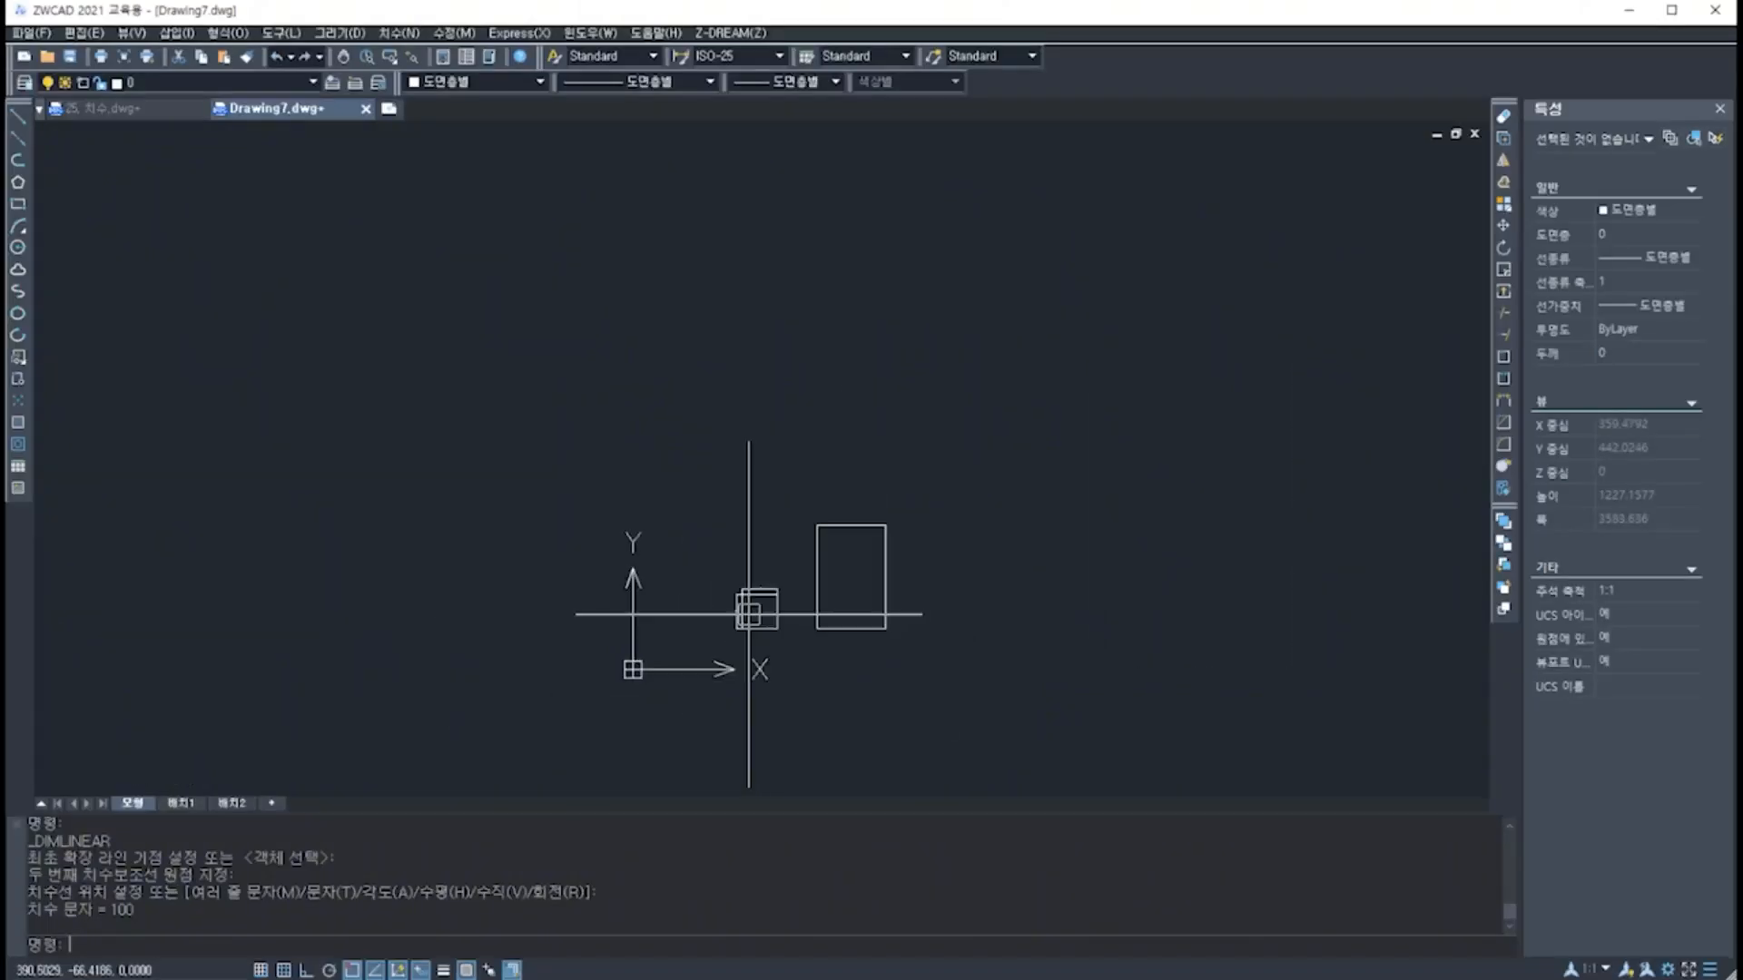
middle_click_drag(1107, 505, 981, 525)
type("RE")
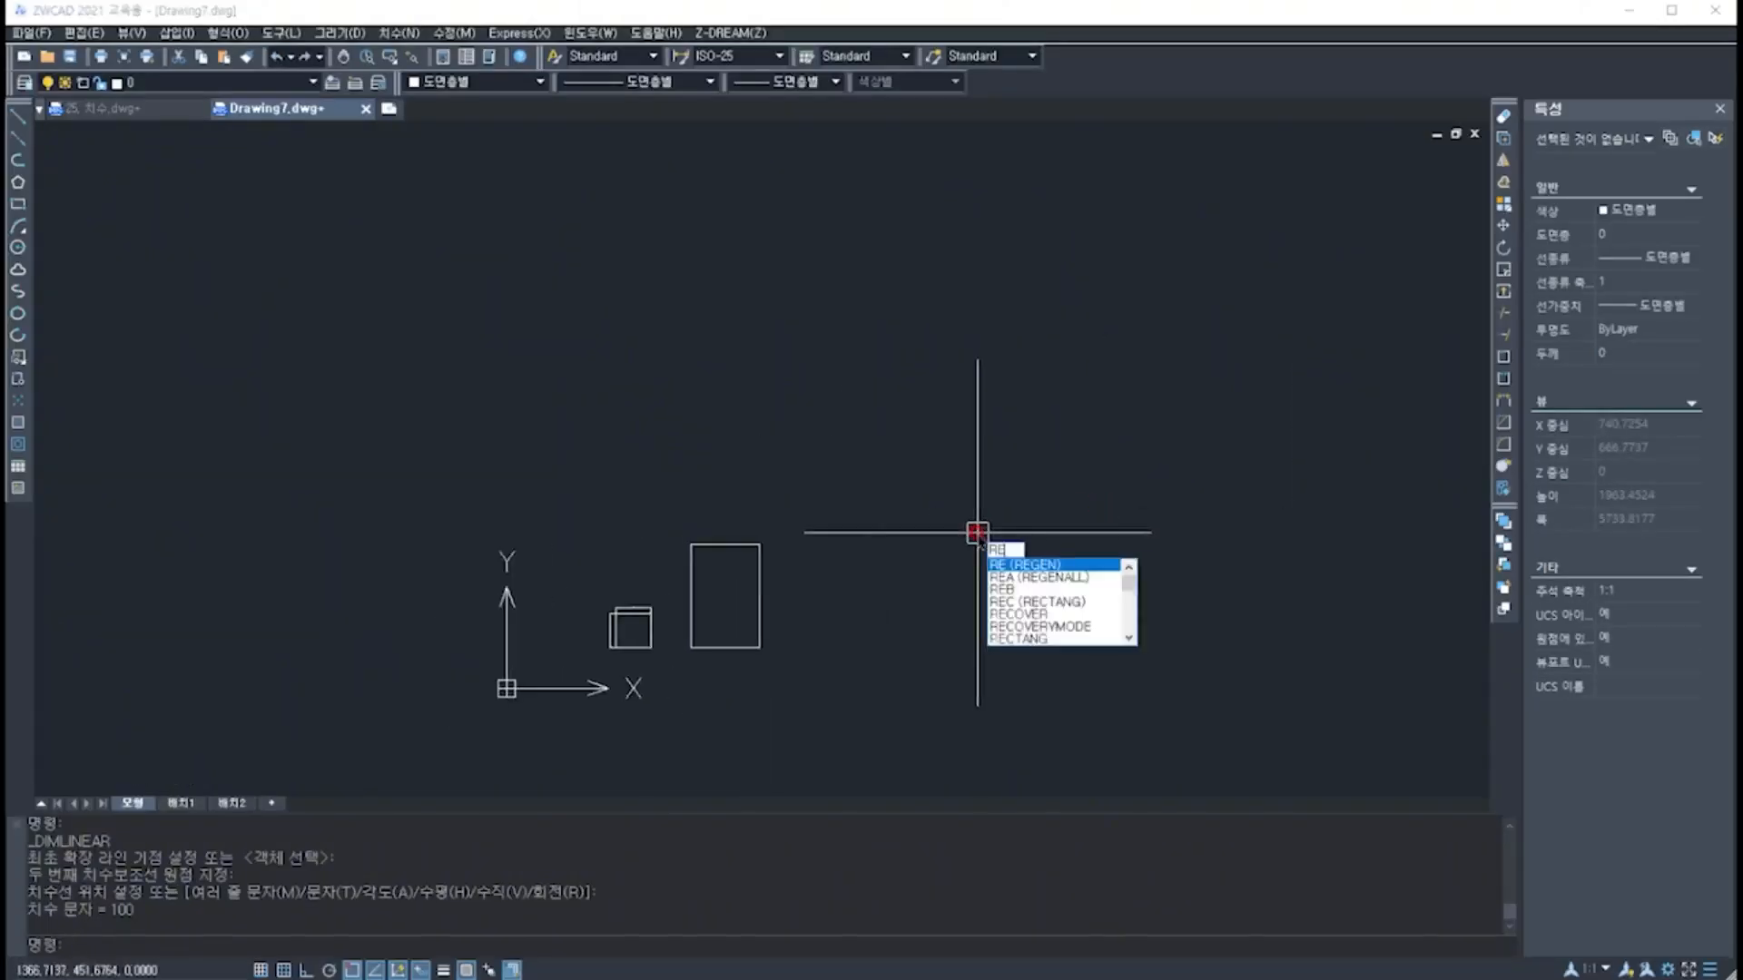
type("C")
key("Return")
left_click(956, 633)
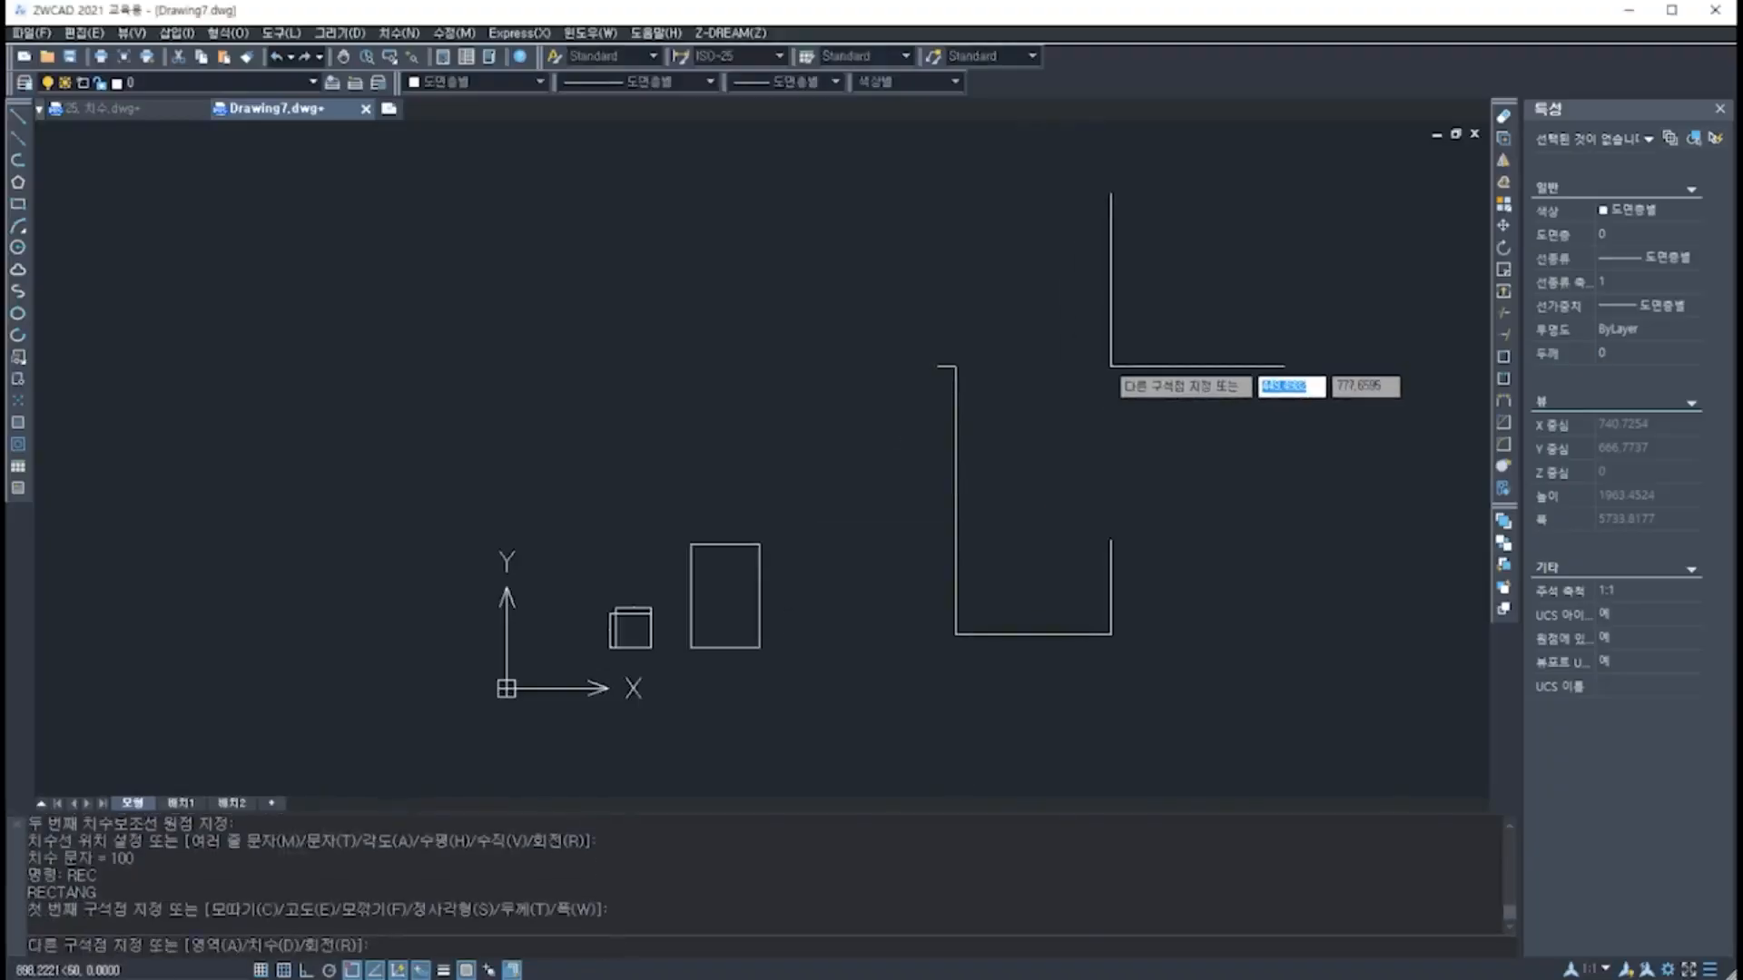
type("800")
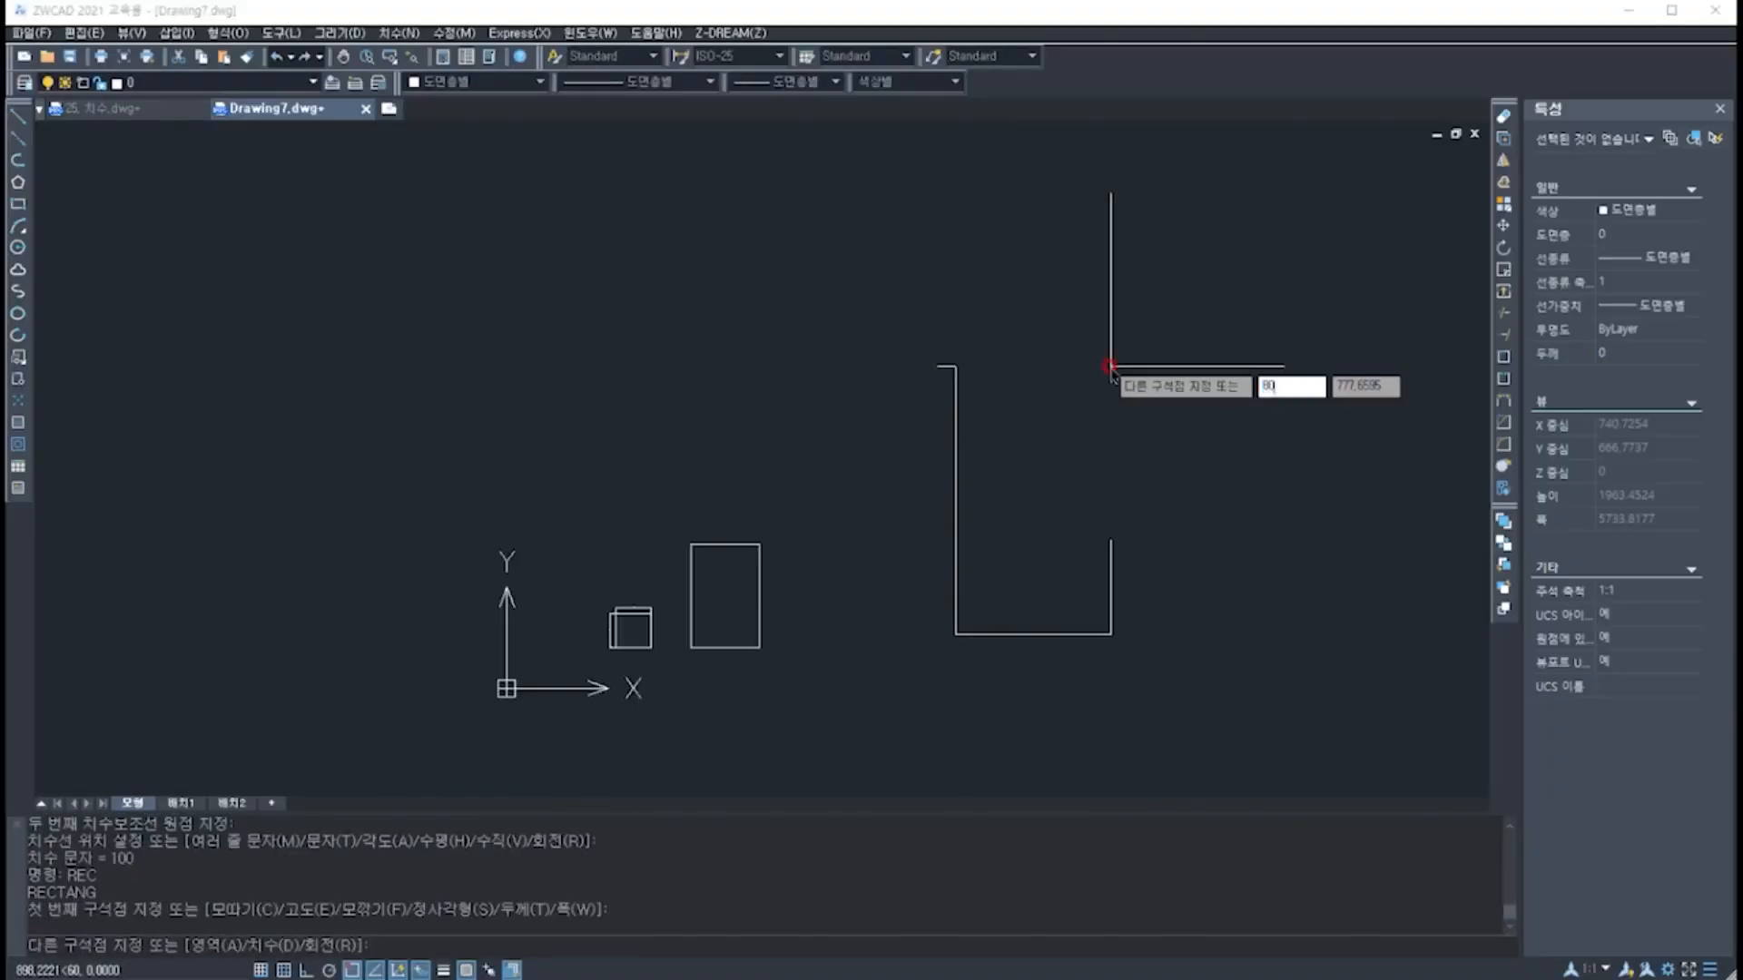
key("Tab")
type("10")
key("Return")
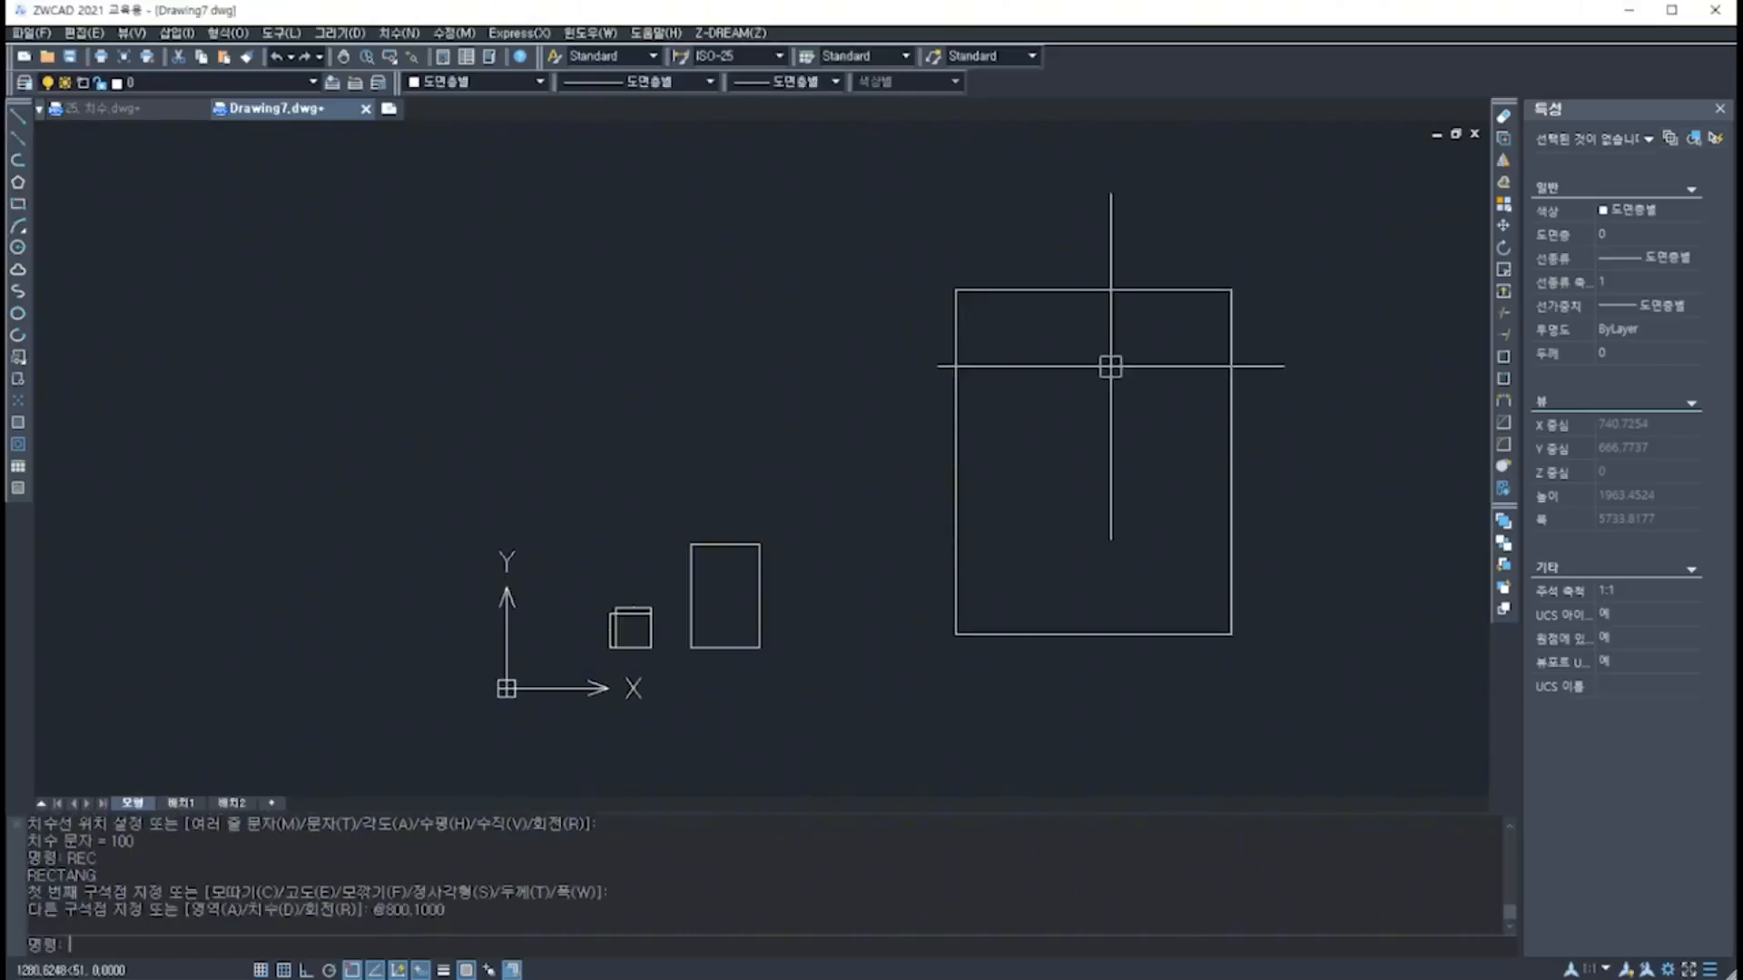
Step: Add a horizontal linear dimension just above the top edge of the 800 by 1000 rectangle, snapping to its two upper corners
scroll(1126, 354, "up", 5)
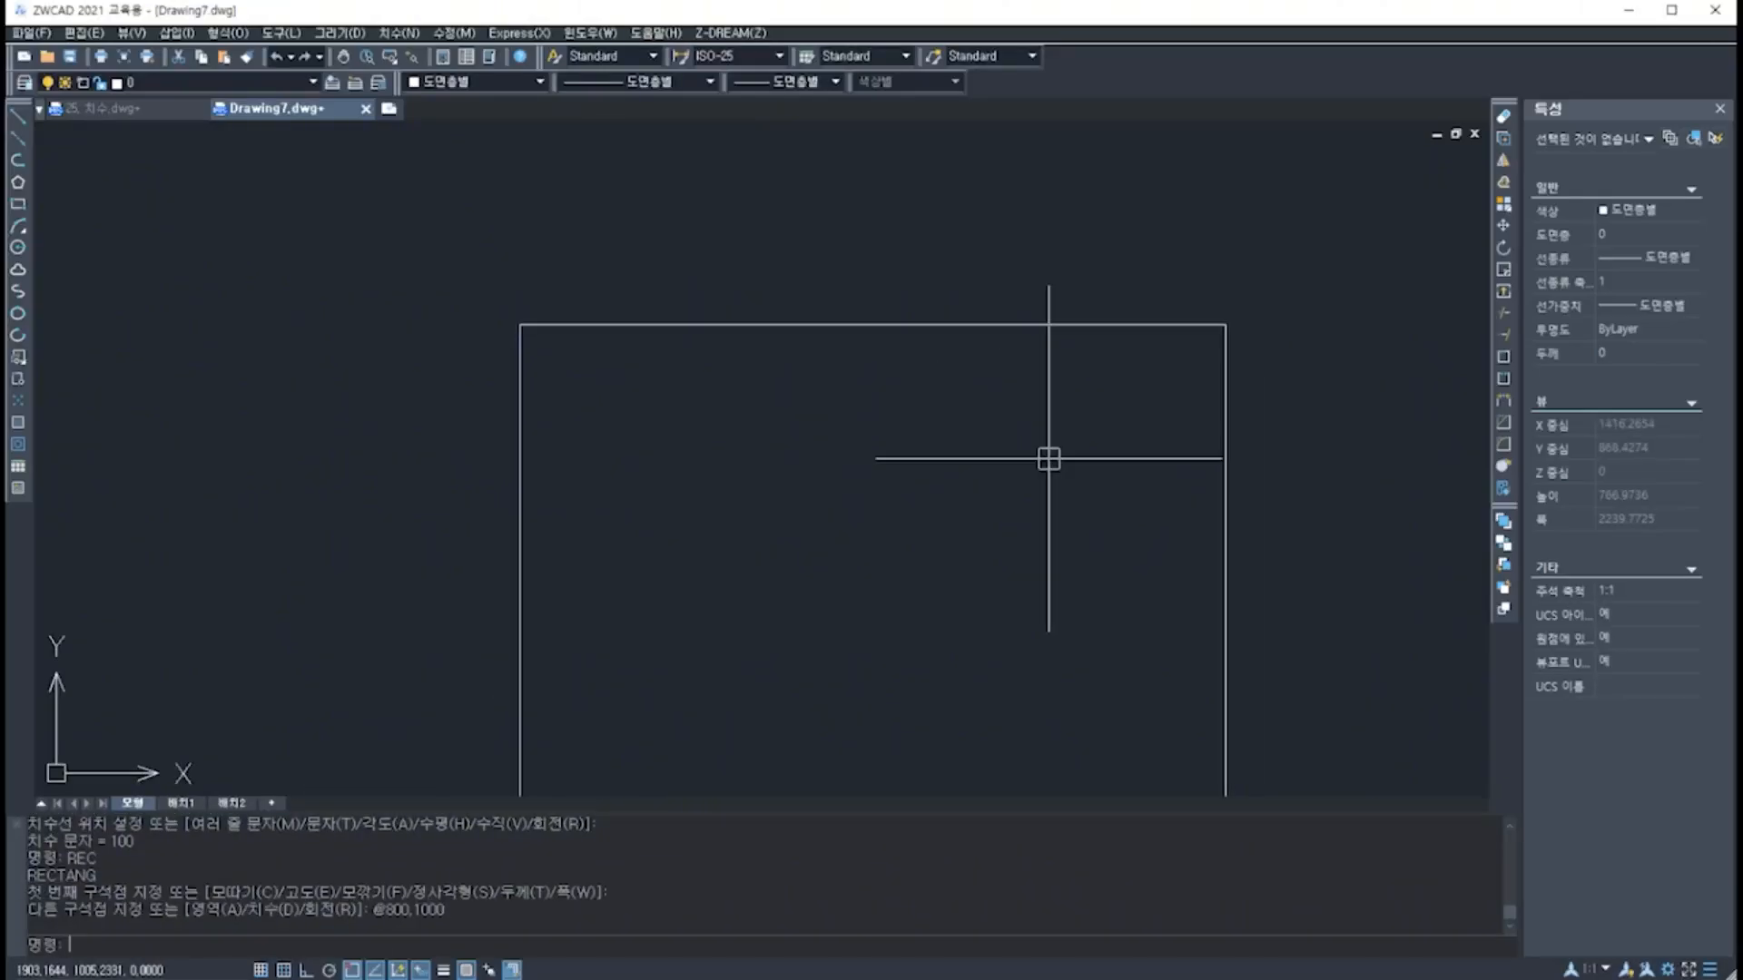
scroll(977, 505, "down", 2)
scroll(1053, 535, "down", 2)
scroll(1035, 459, "up", 4)
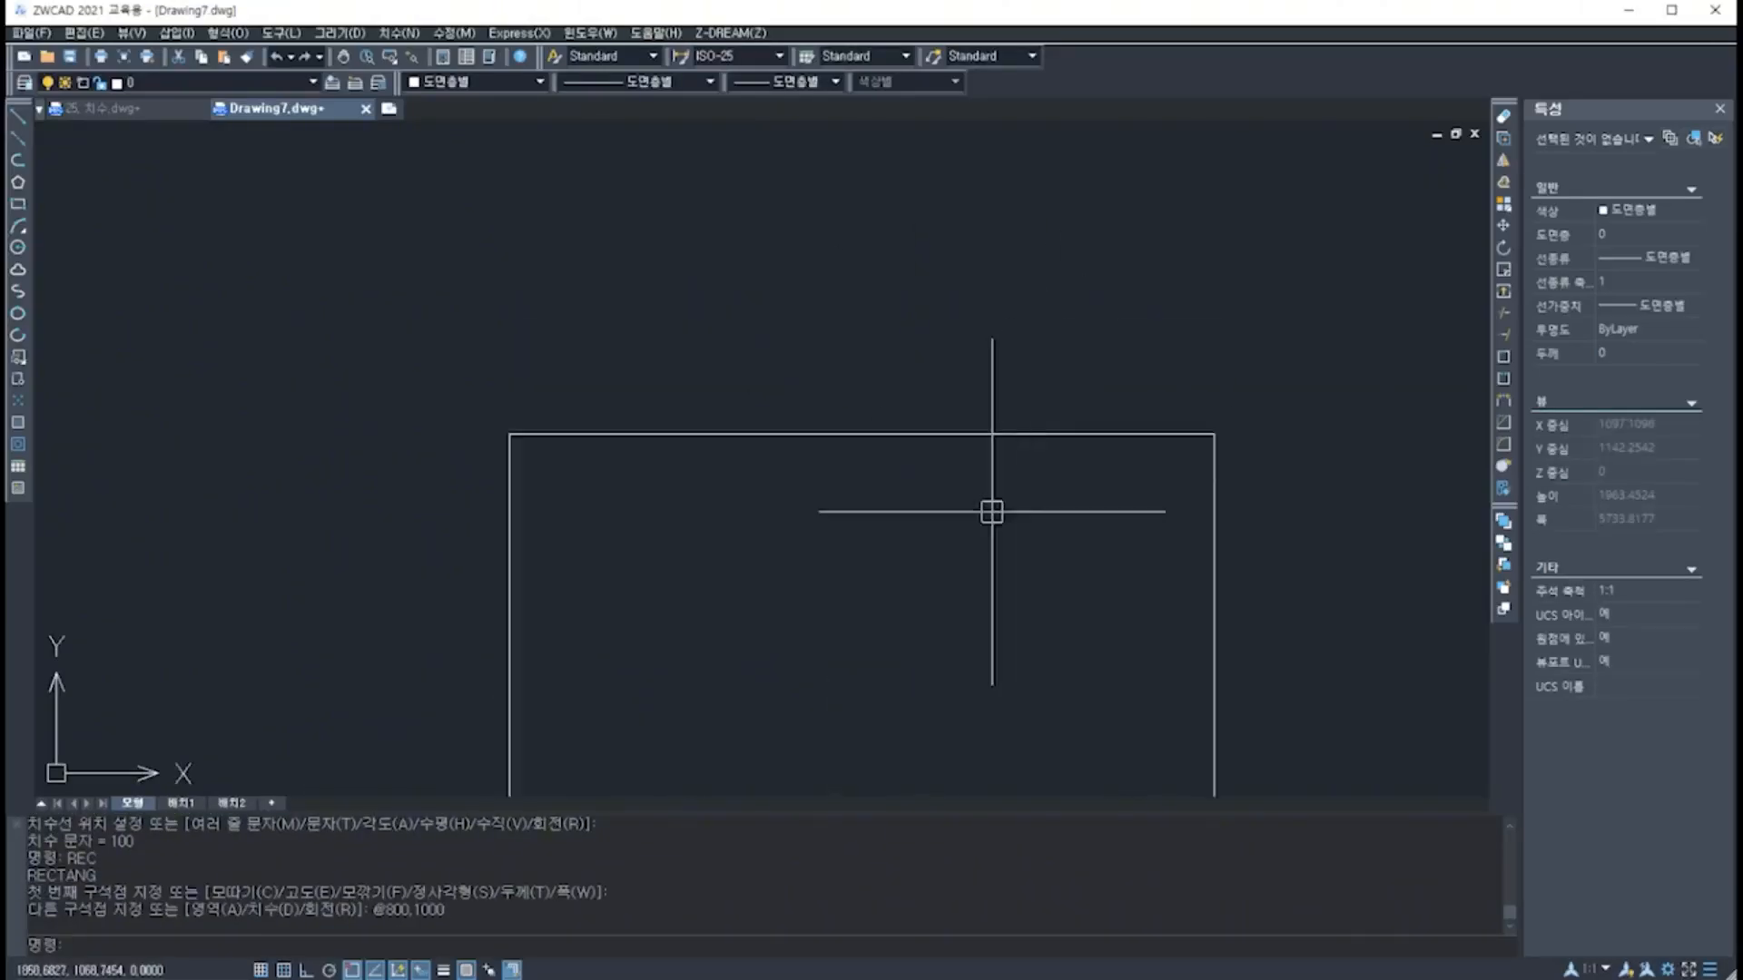
left_click(400, 33)
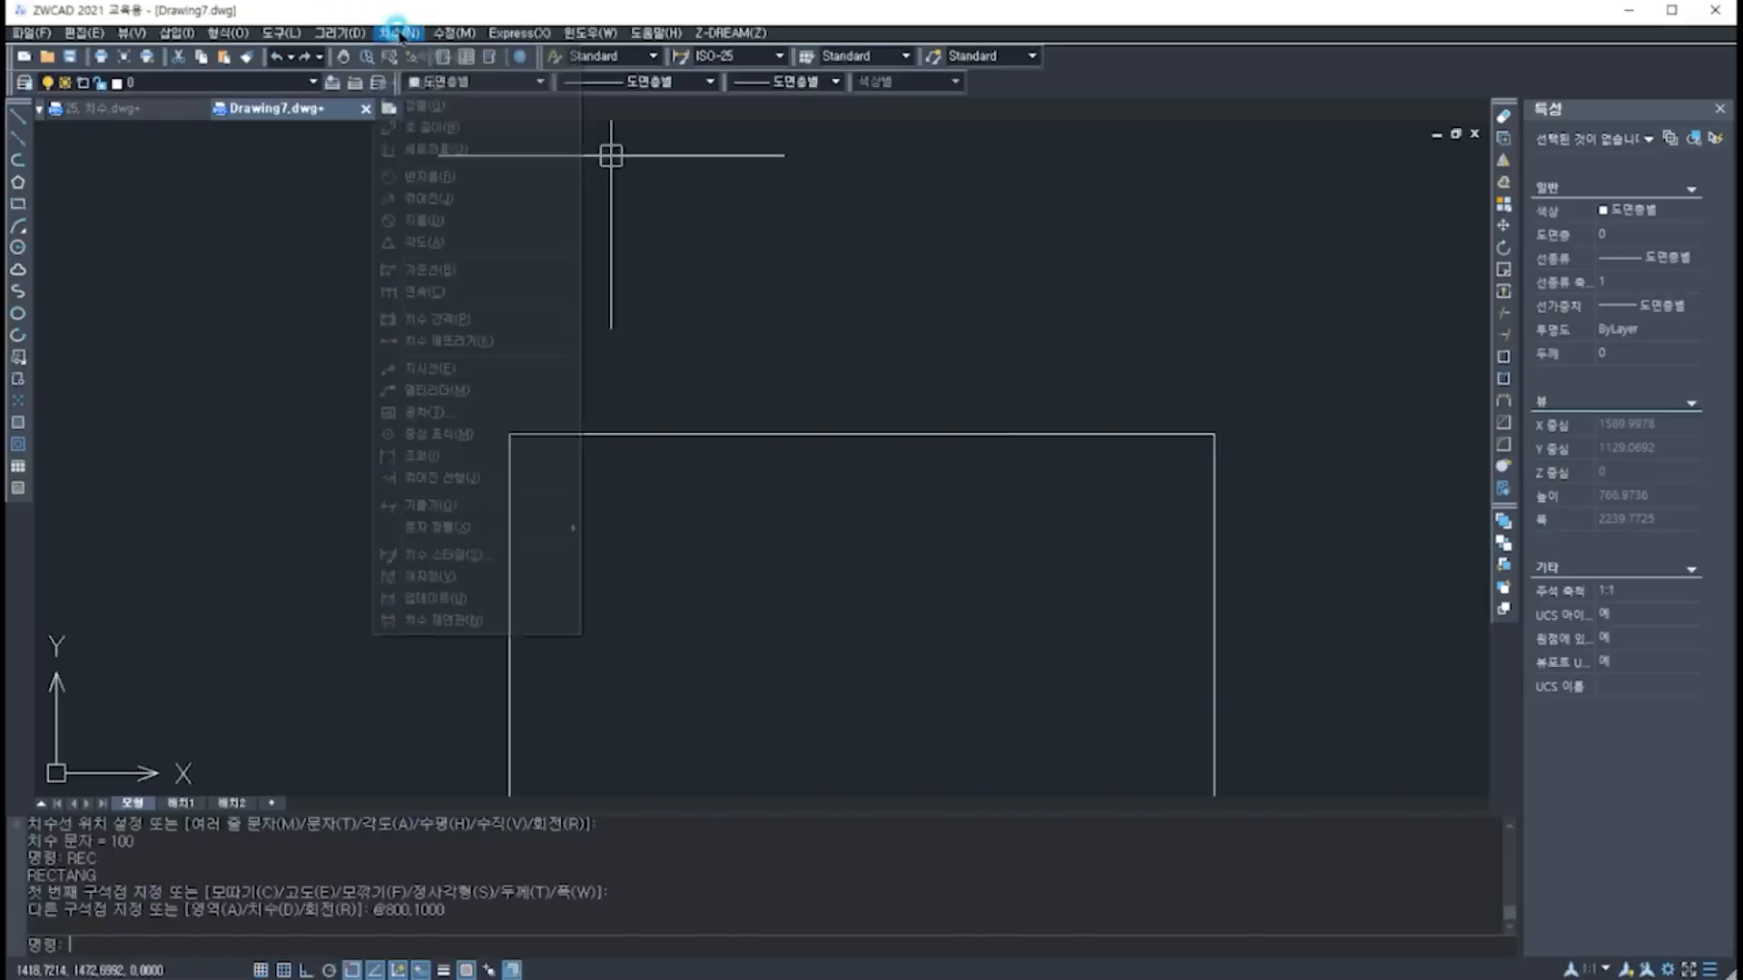
left_click(400, 83)
left_click(509, 435)
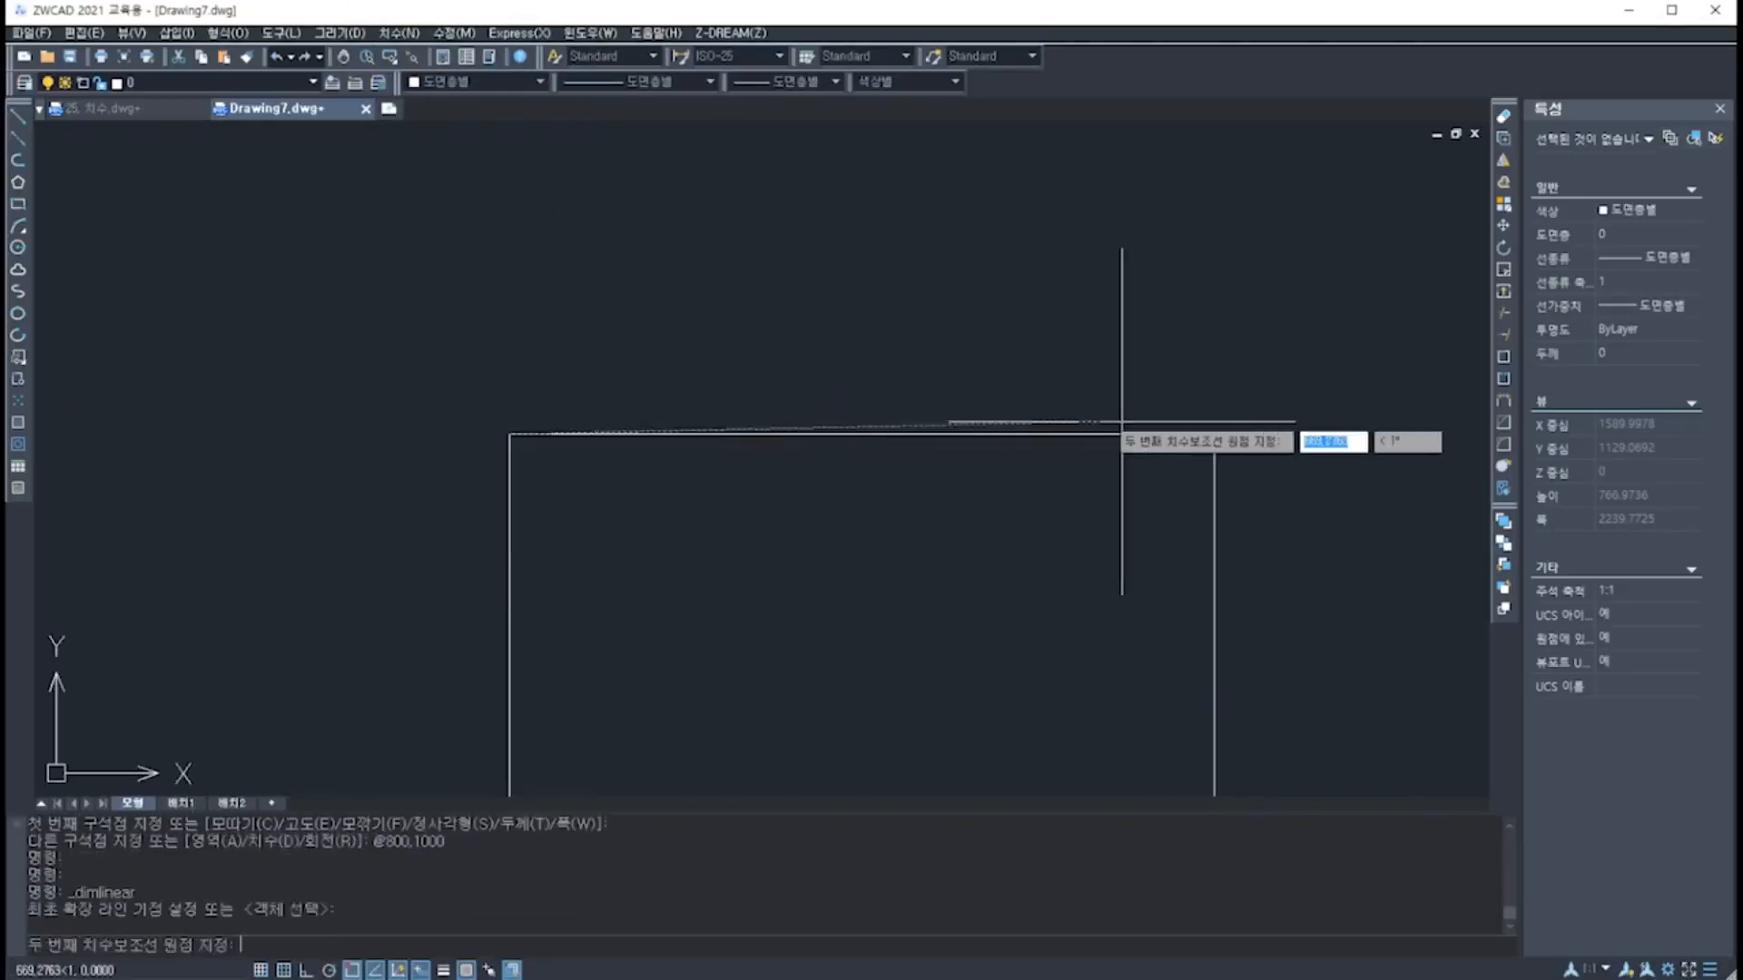
left_click(1215, 434)
left_click(1207, 386)
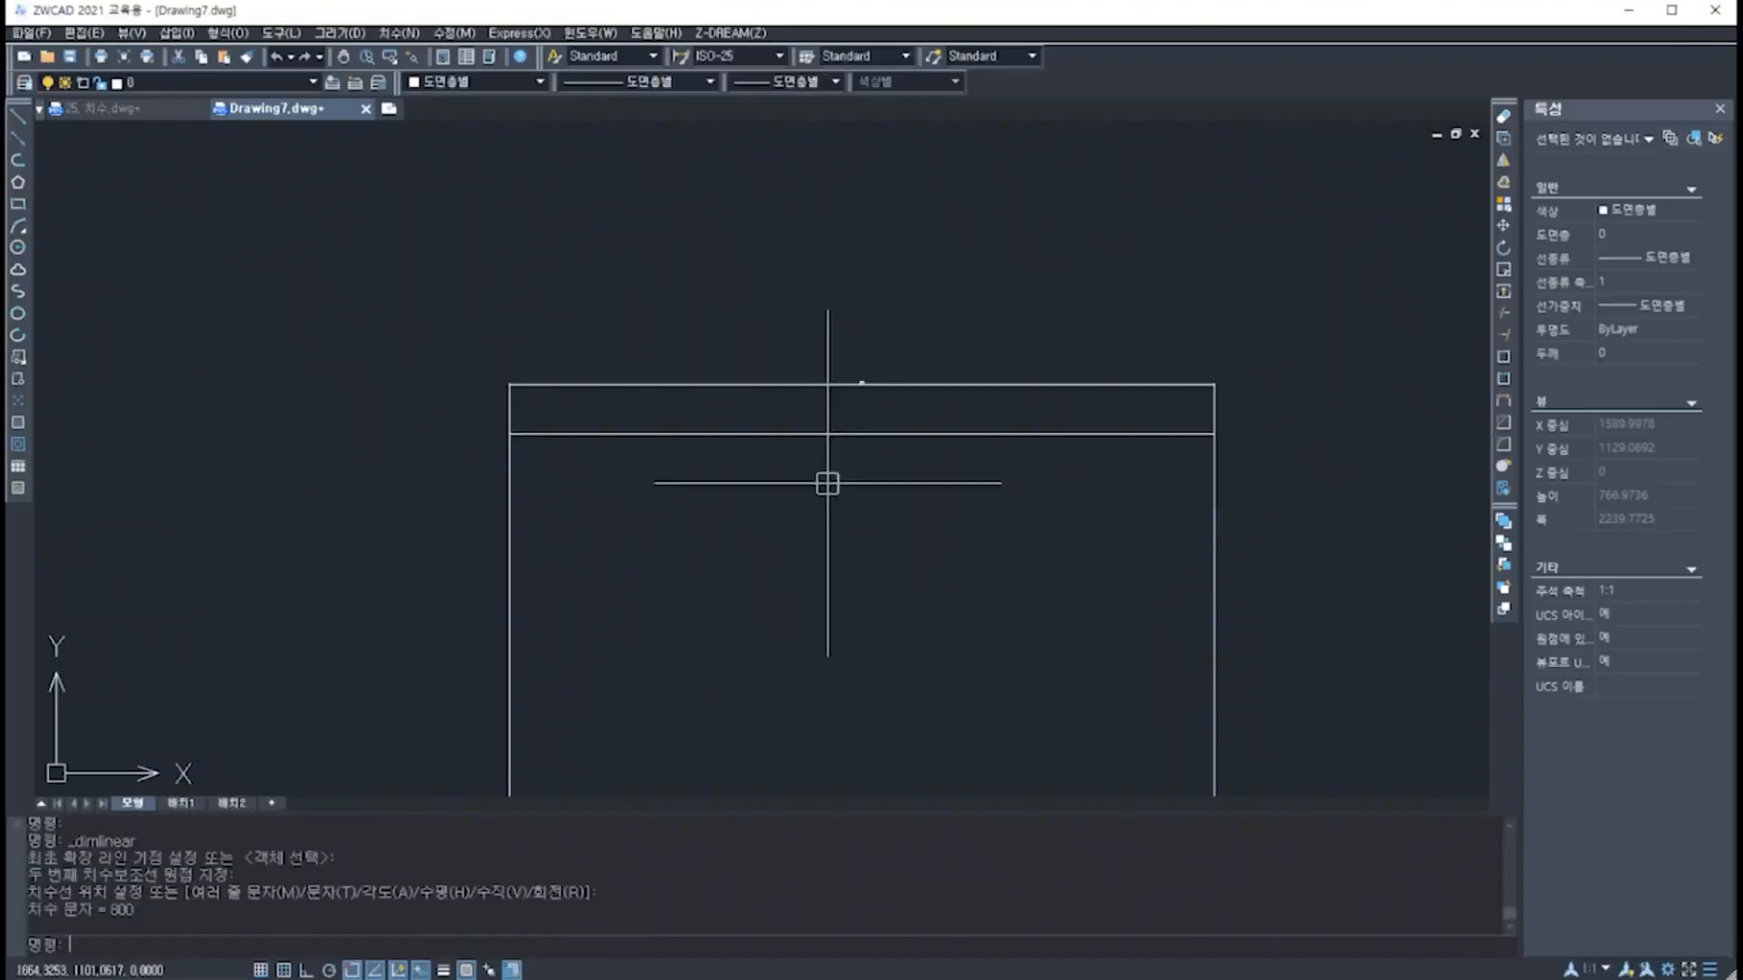
Step: Compare the dimension text and arrowhead size on the large rectangle with those on the small square, up close and from farther away
scroll(874, 395, "up", 2)
scroll(877, 393, "up", 5)
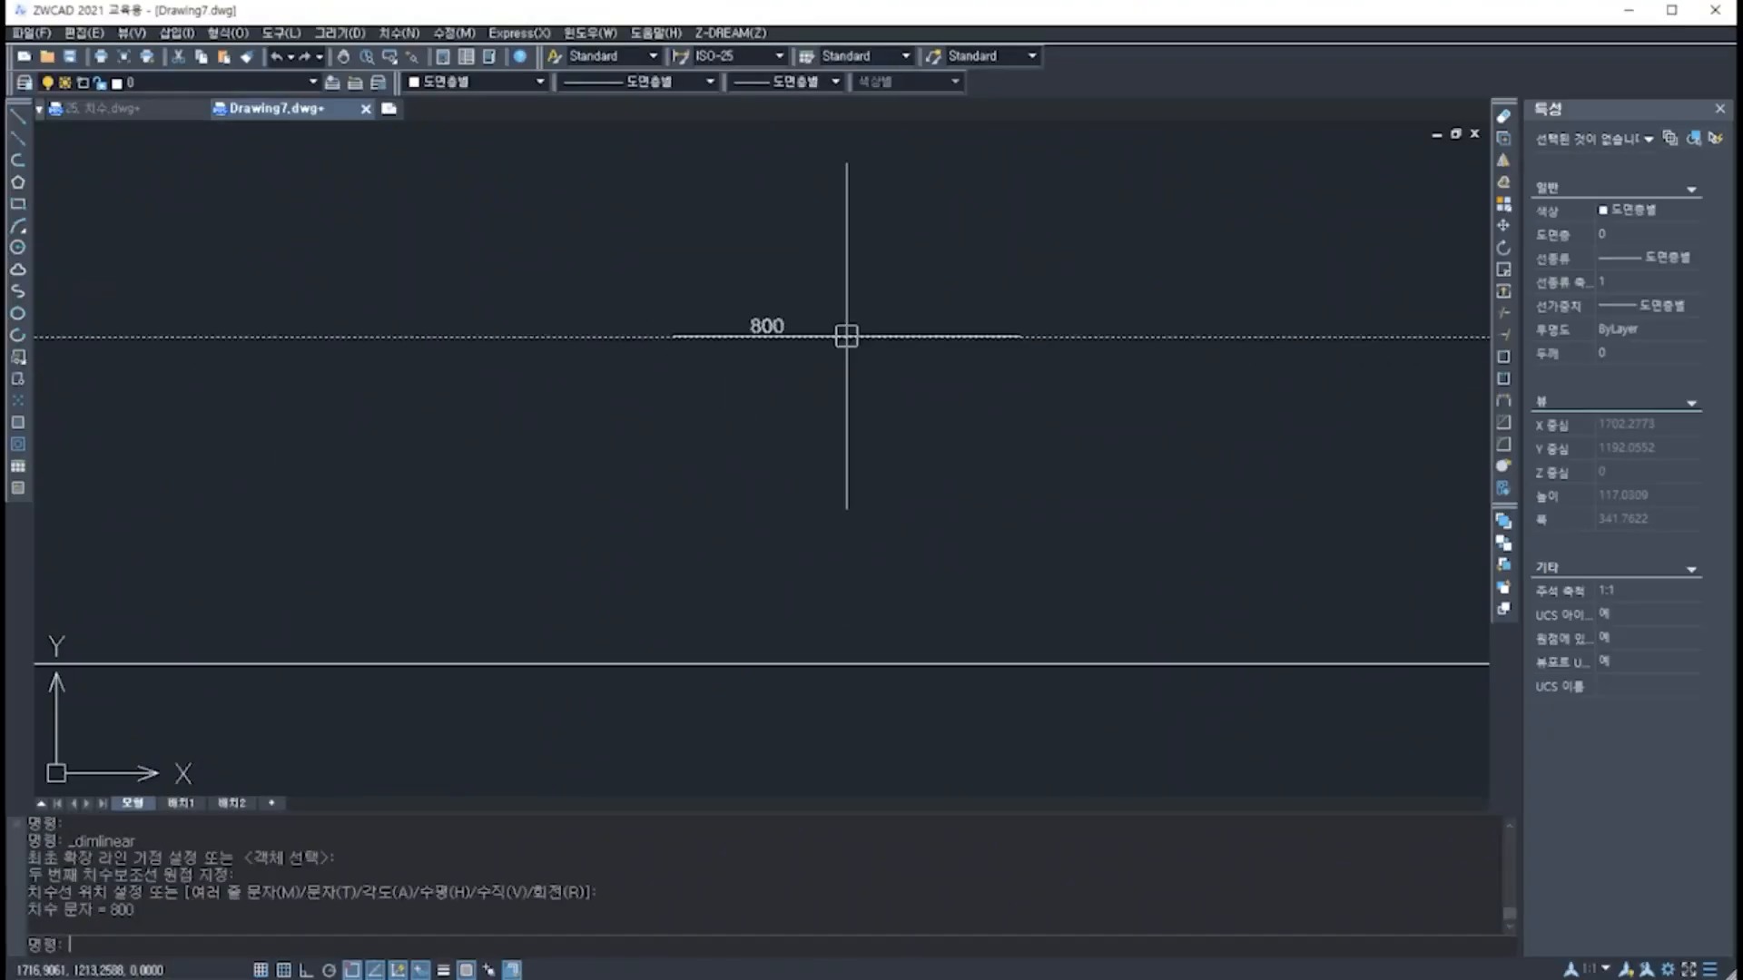
scroll(778, 407, "down", 6)
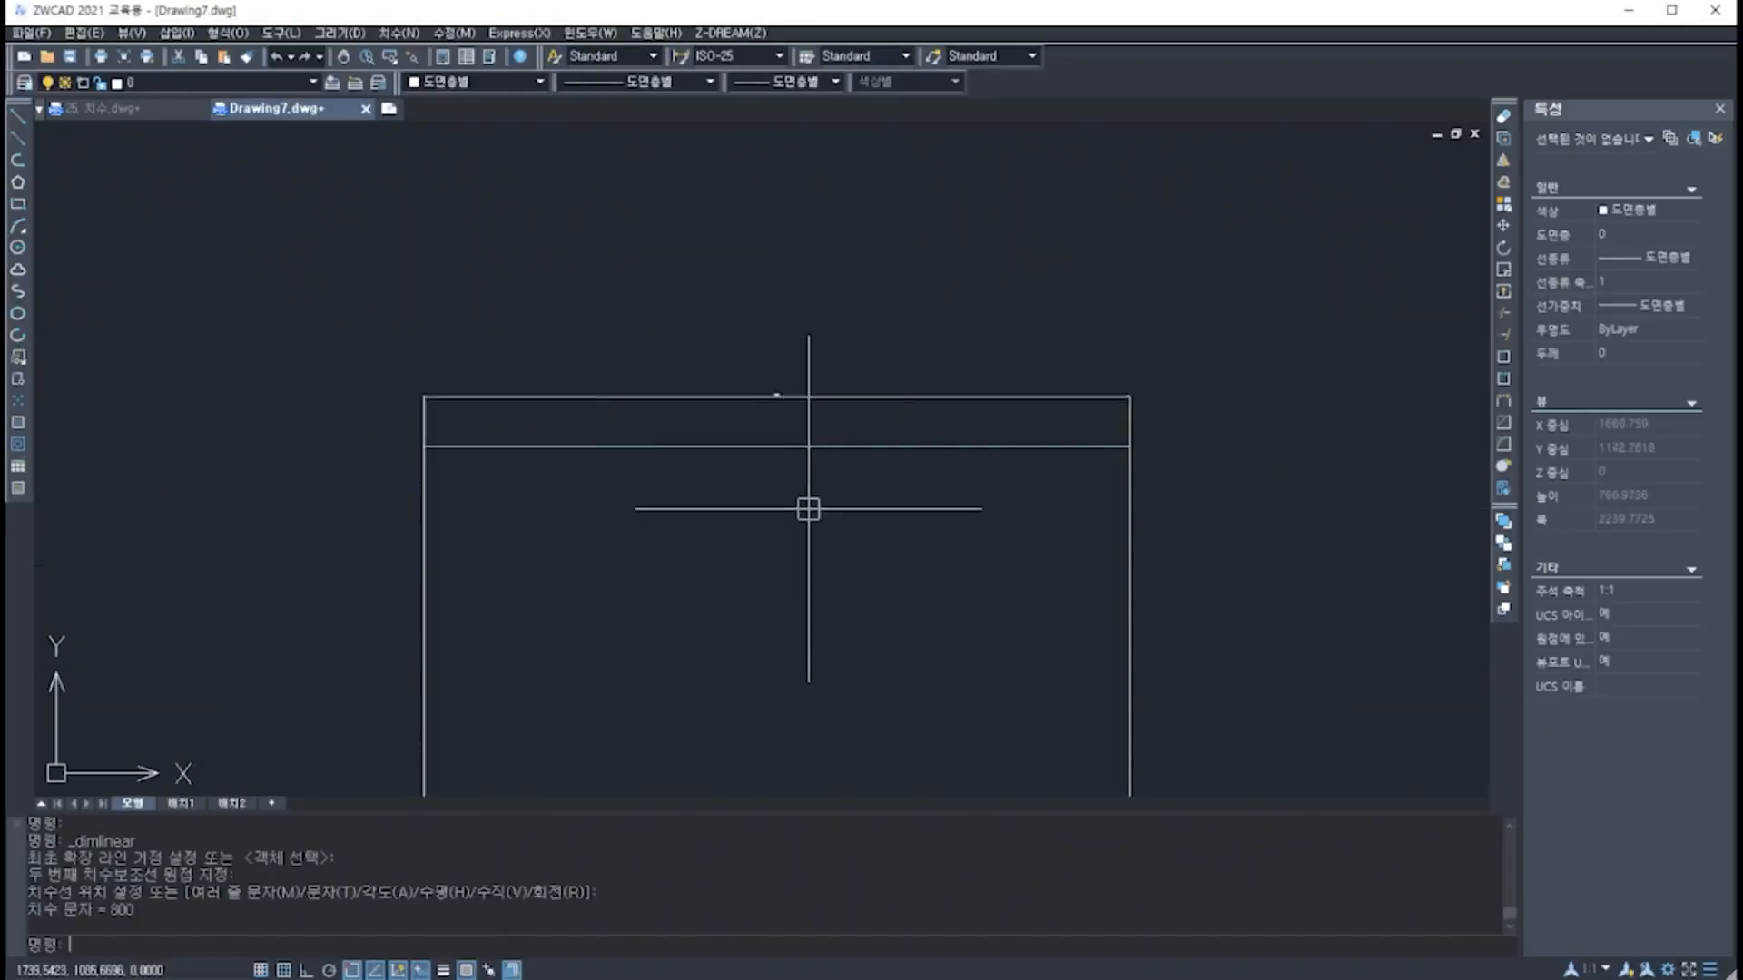
middle_click_drag(806, 506, 825, 326)
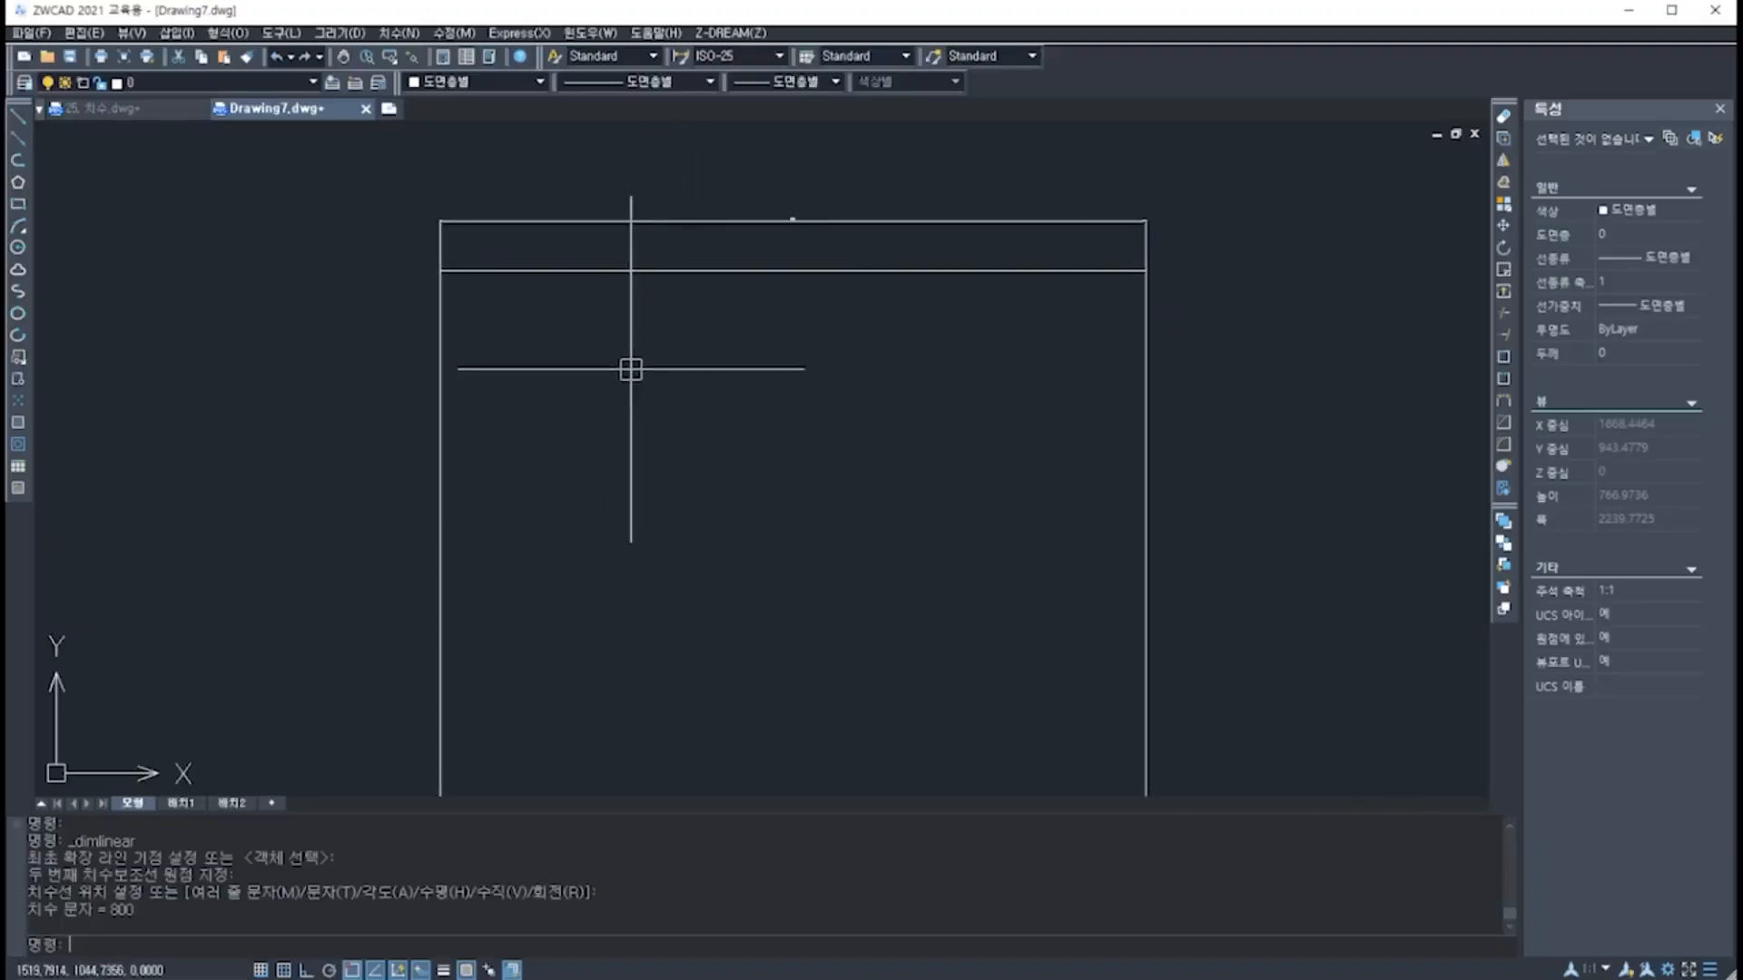
scroll(918, 413, "down", 1)
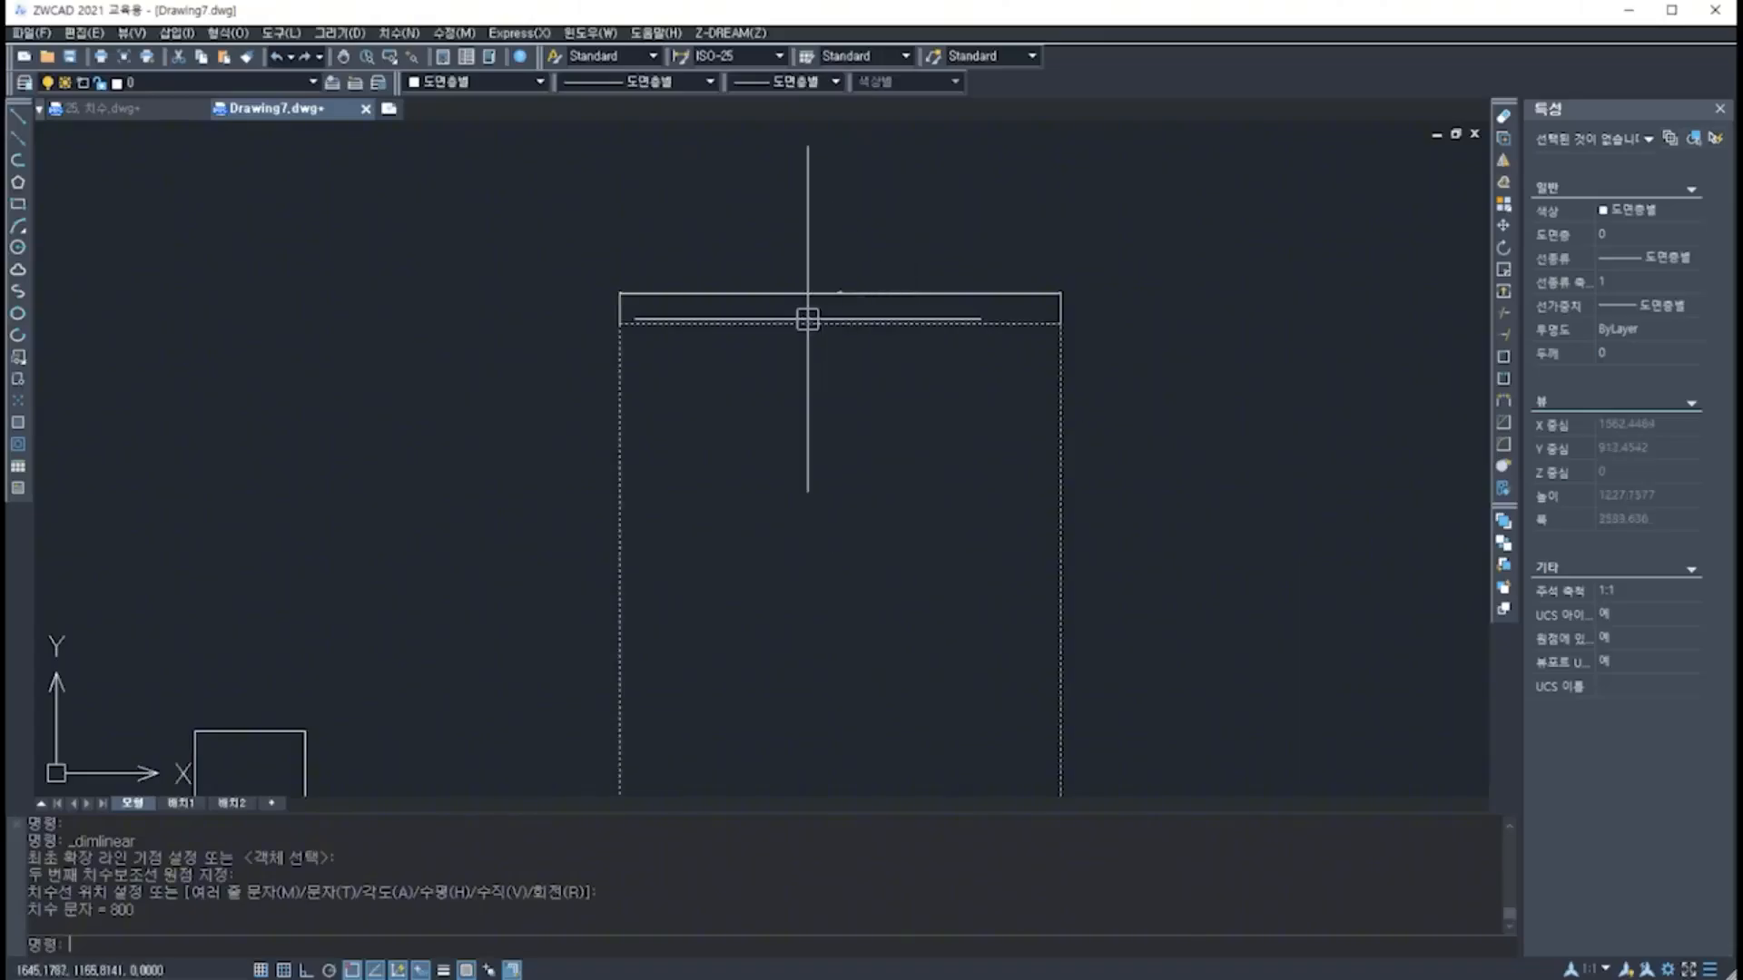
scroll(824, 273, "up", 2)
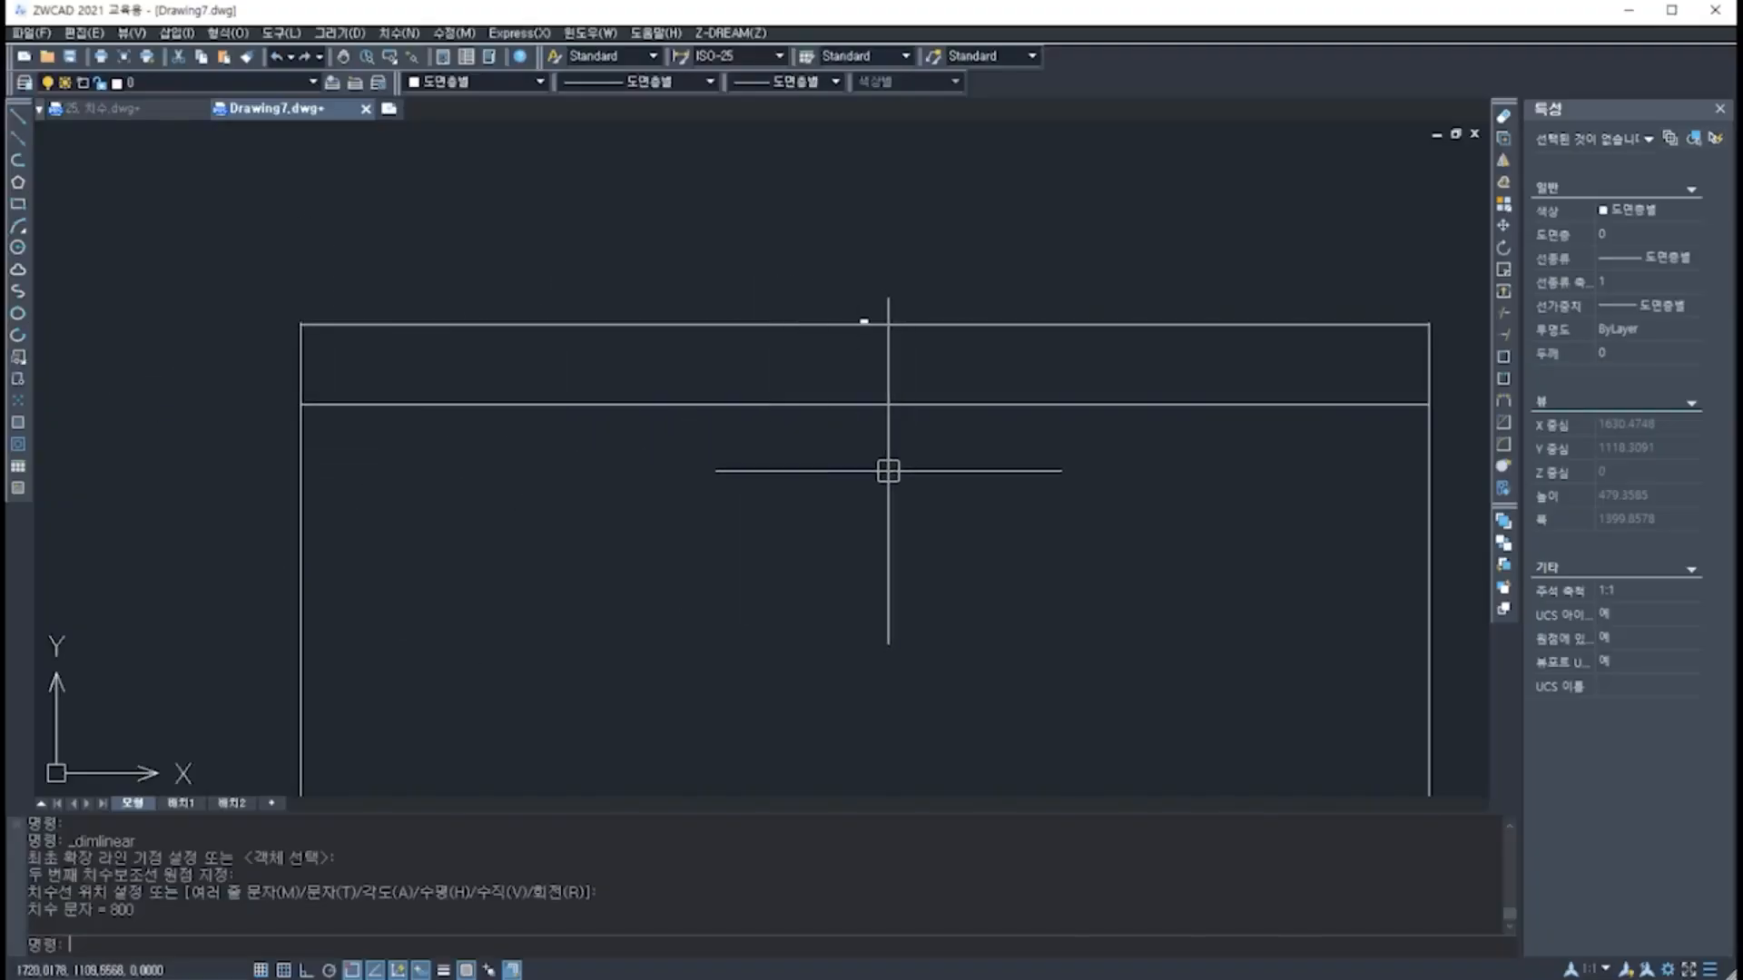
scroll(890, 471, "down", 2)
middle_click_drag(692, 590, 1111, 153)
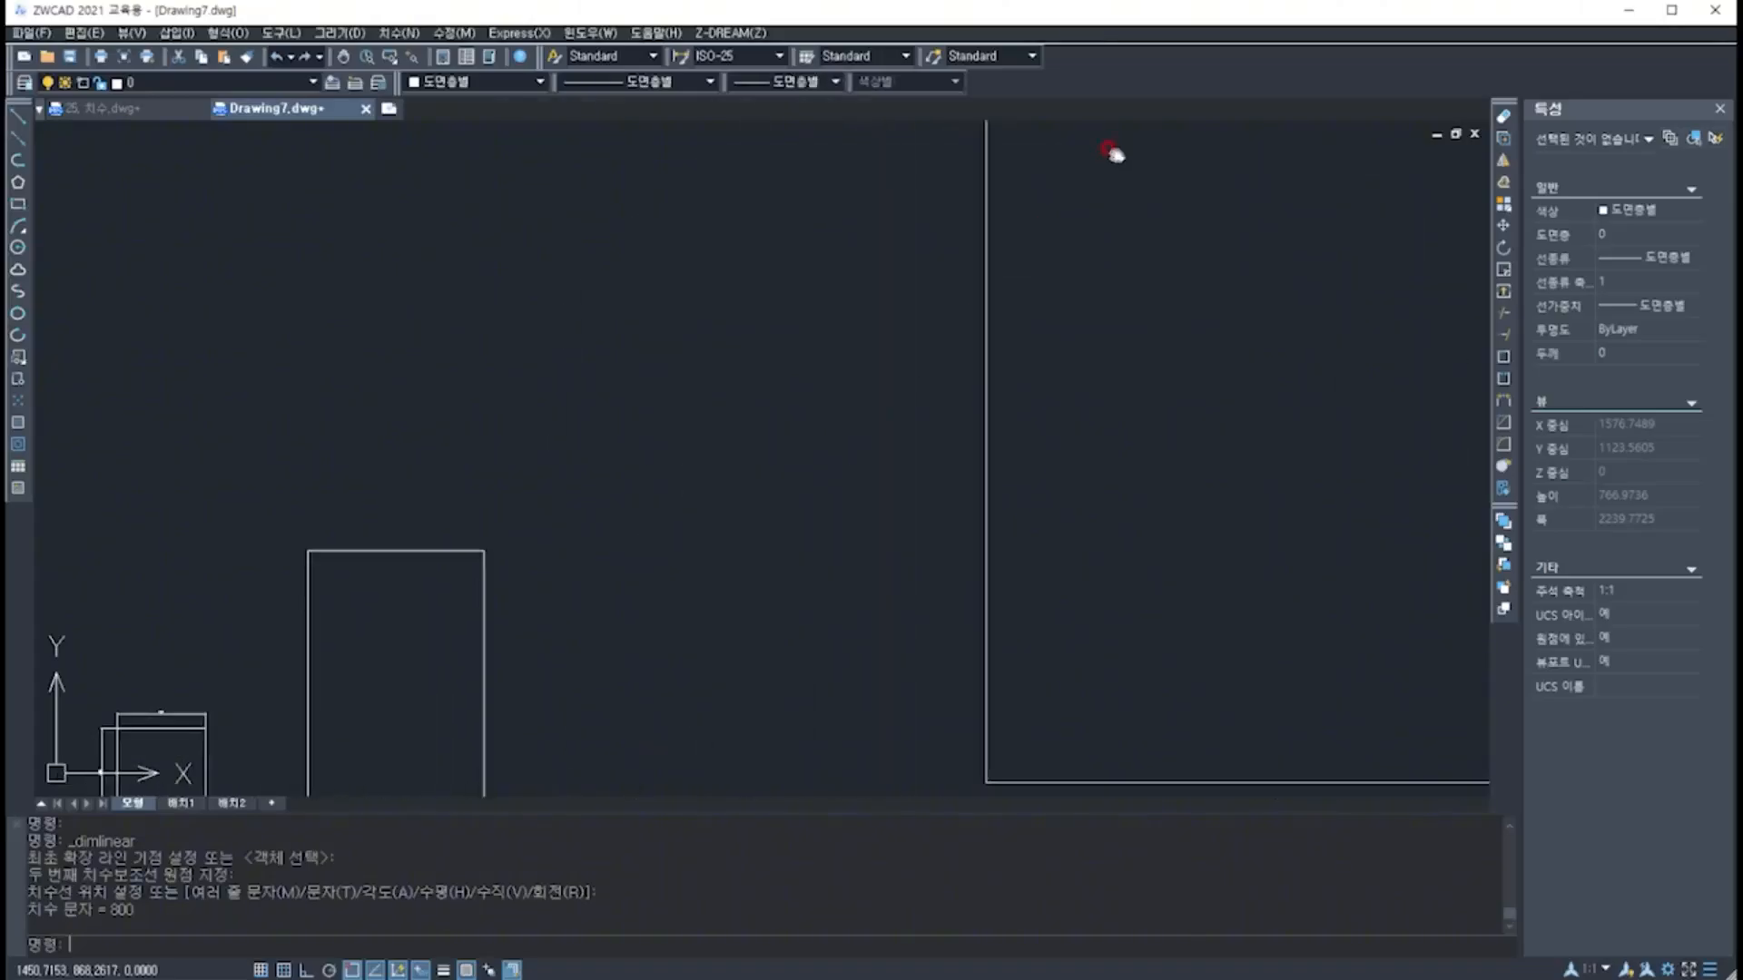
middle_click_drag(567, 638, 1003, 429)
scroll(579, 553, "up", 2)
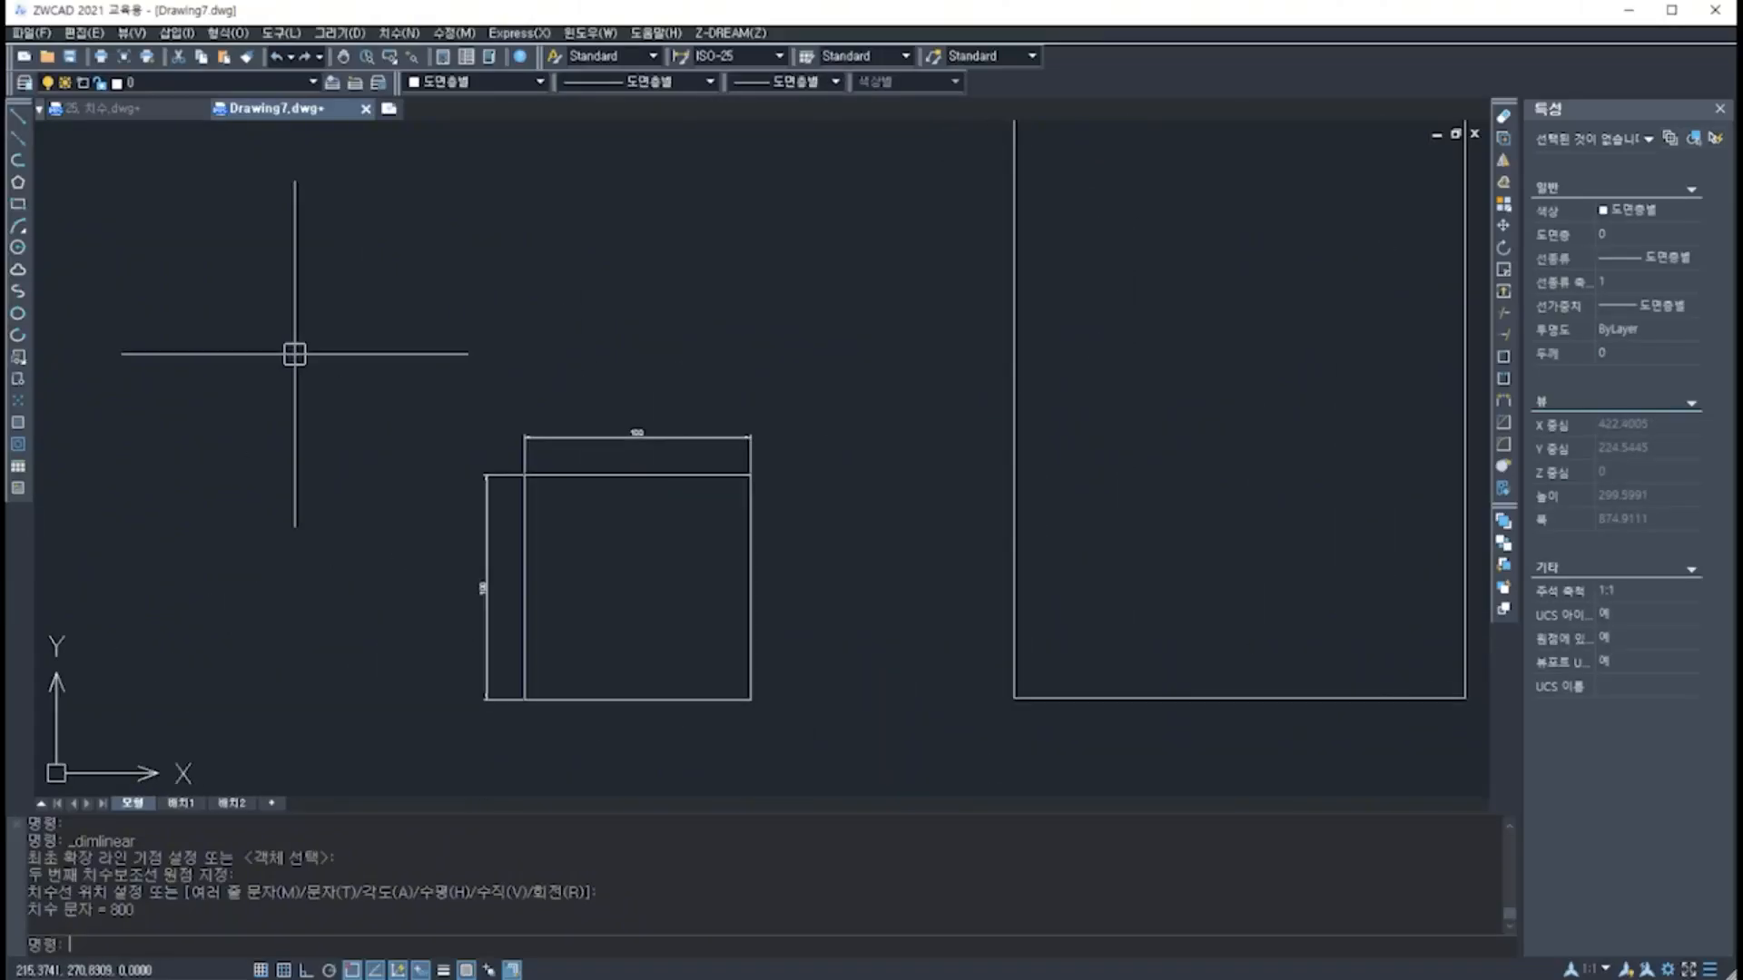
Step: Switch to the 25. 치수.dwg drawing and examine its DIMSTYLE notes and the dimension lines, extension lines, arrowheads and text around the rectangle
left_click(165, 111)
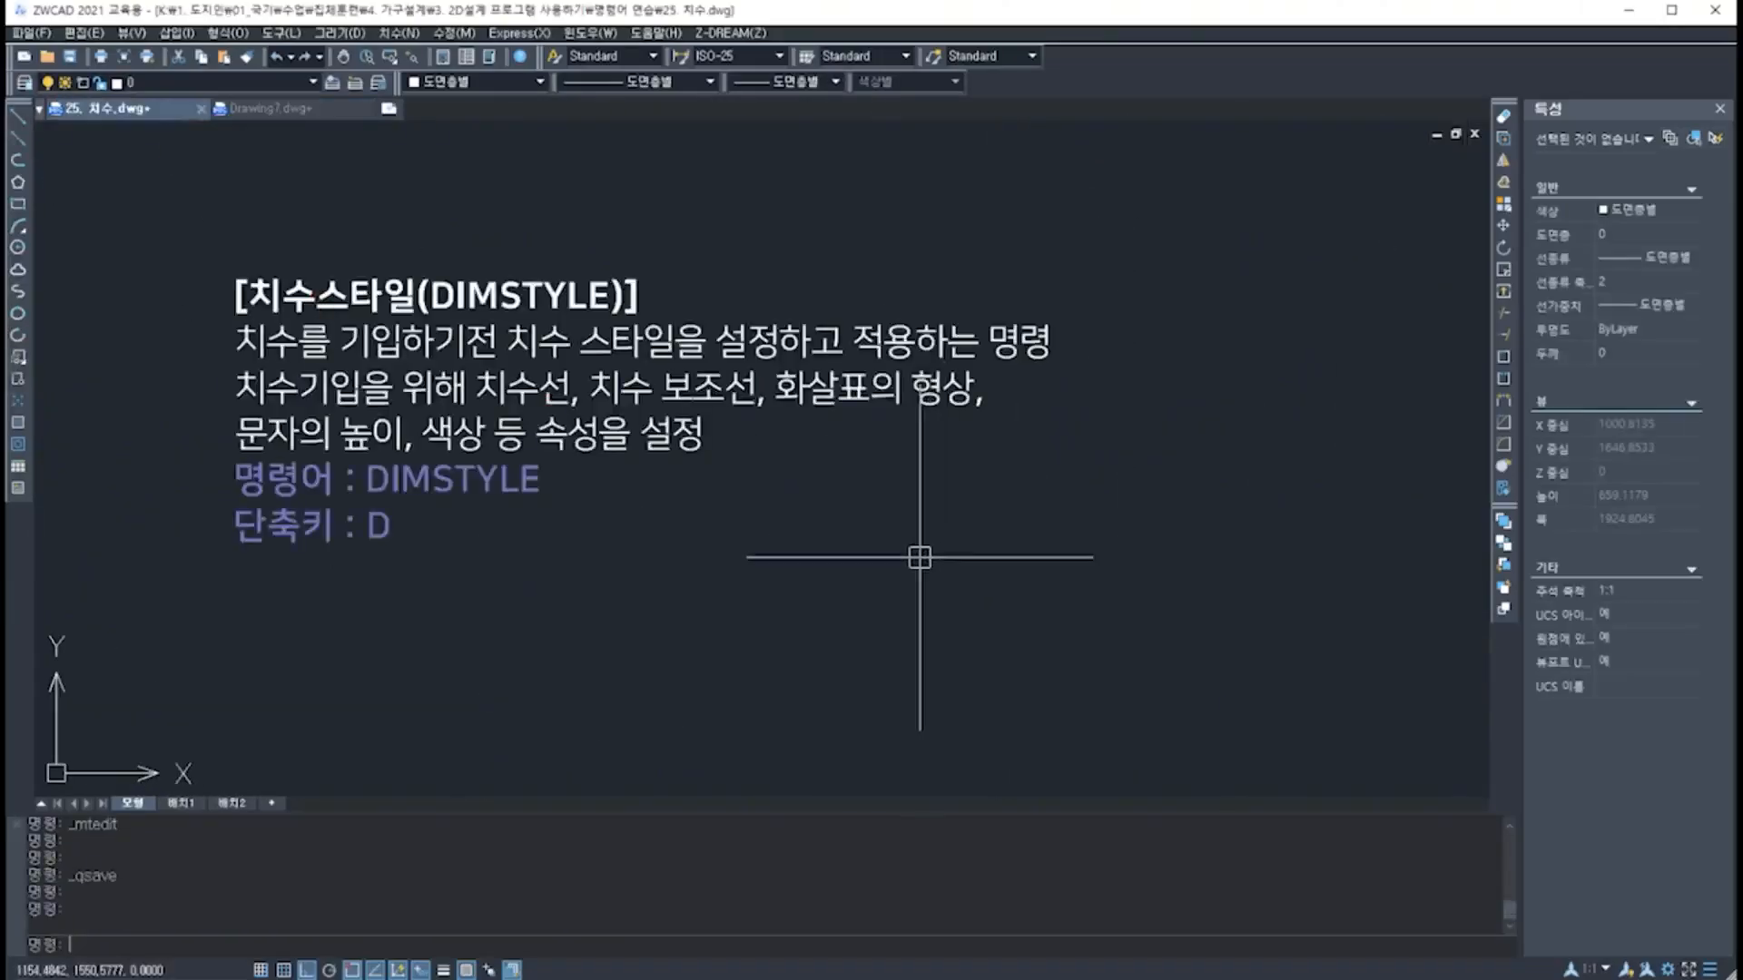
middle_click_drag(878, 626, 1002, 156)
scroll(883, 437, "down", 1)
middle_click_drag(1005, 596, 892, 473)
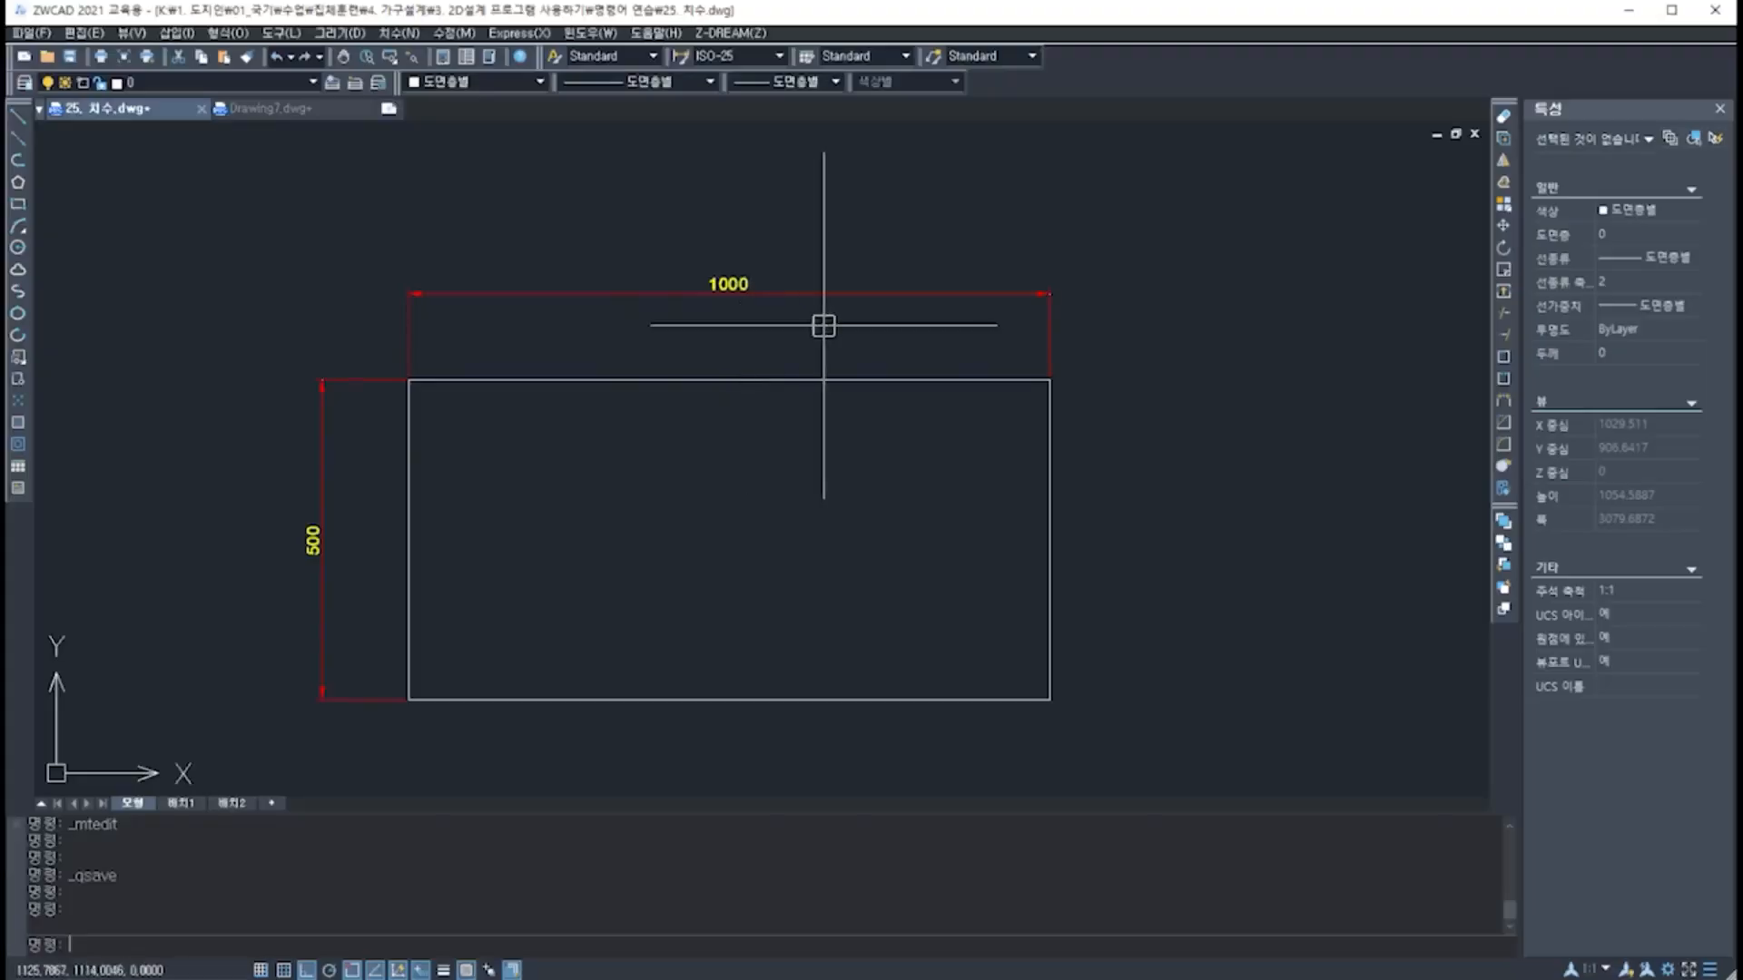
scroll(1058, 369, "up", 8)
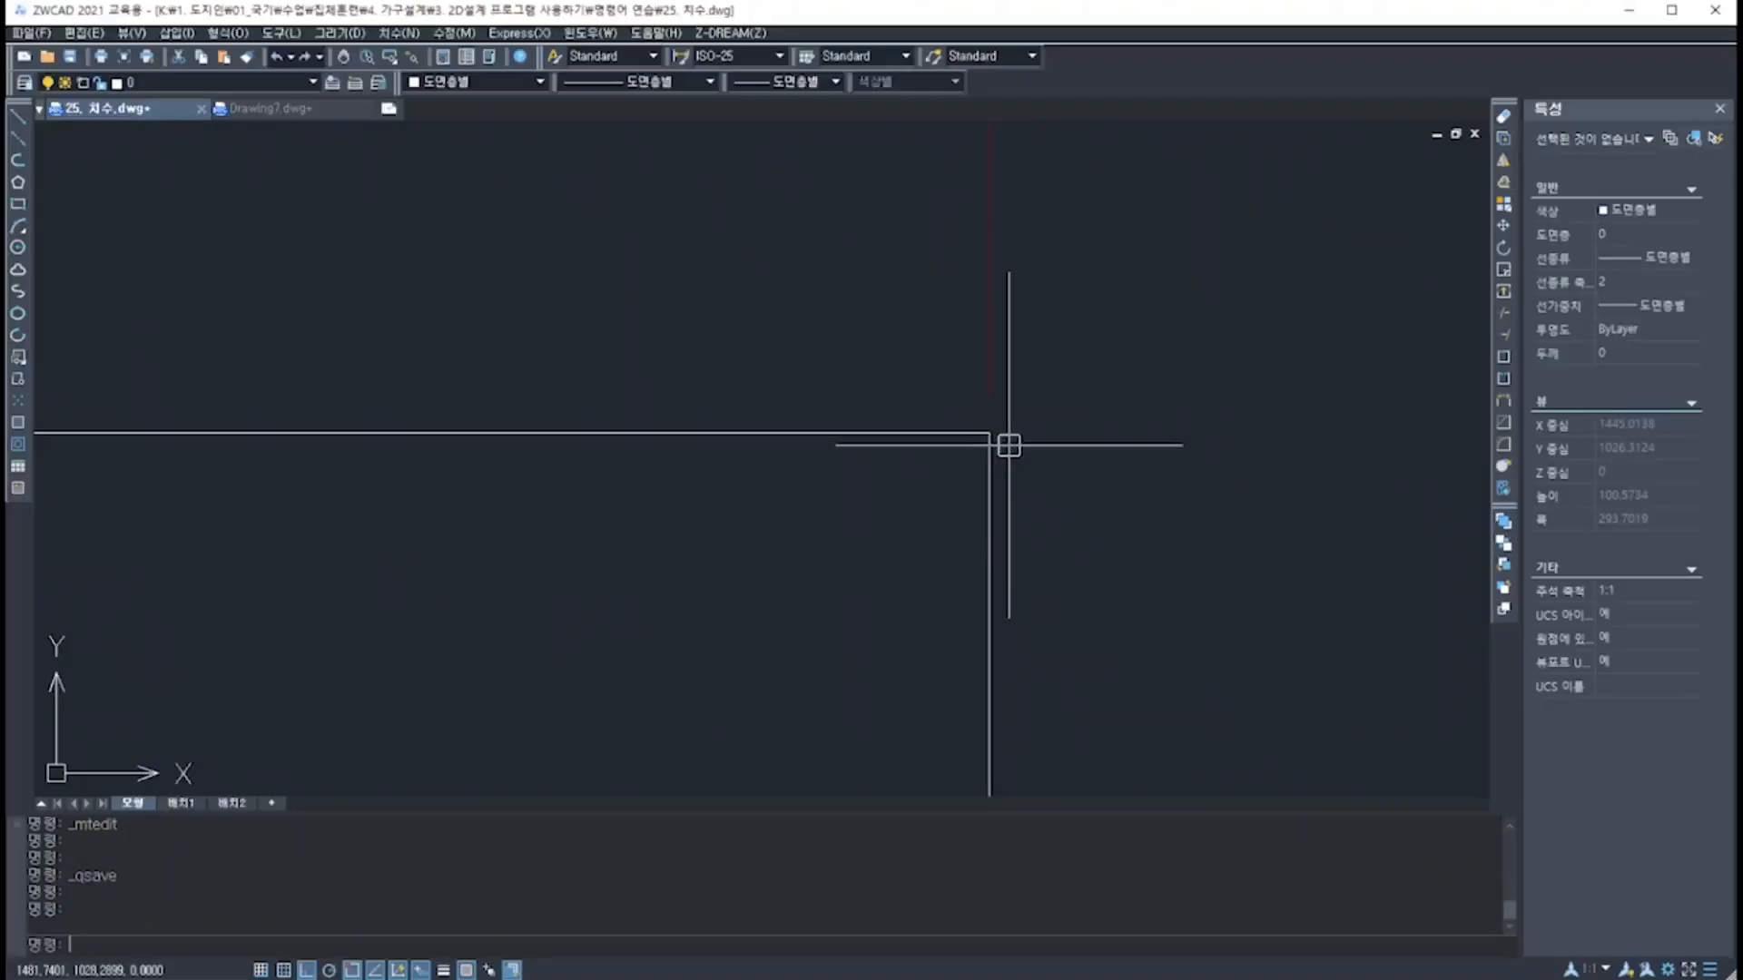
scroll(1009, 445, "down", 6)
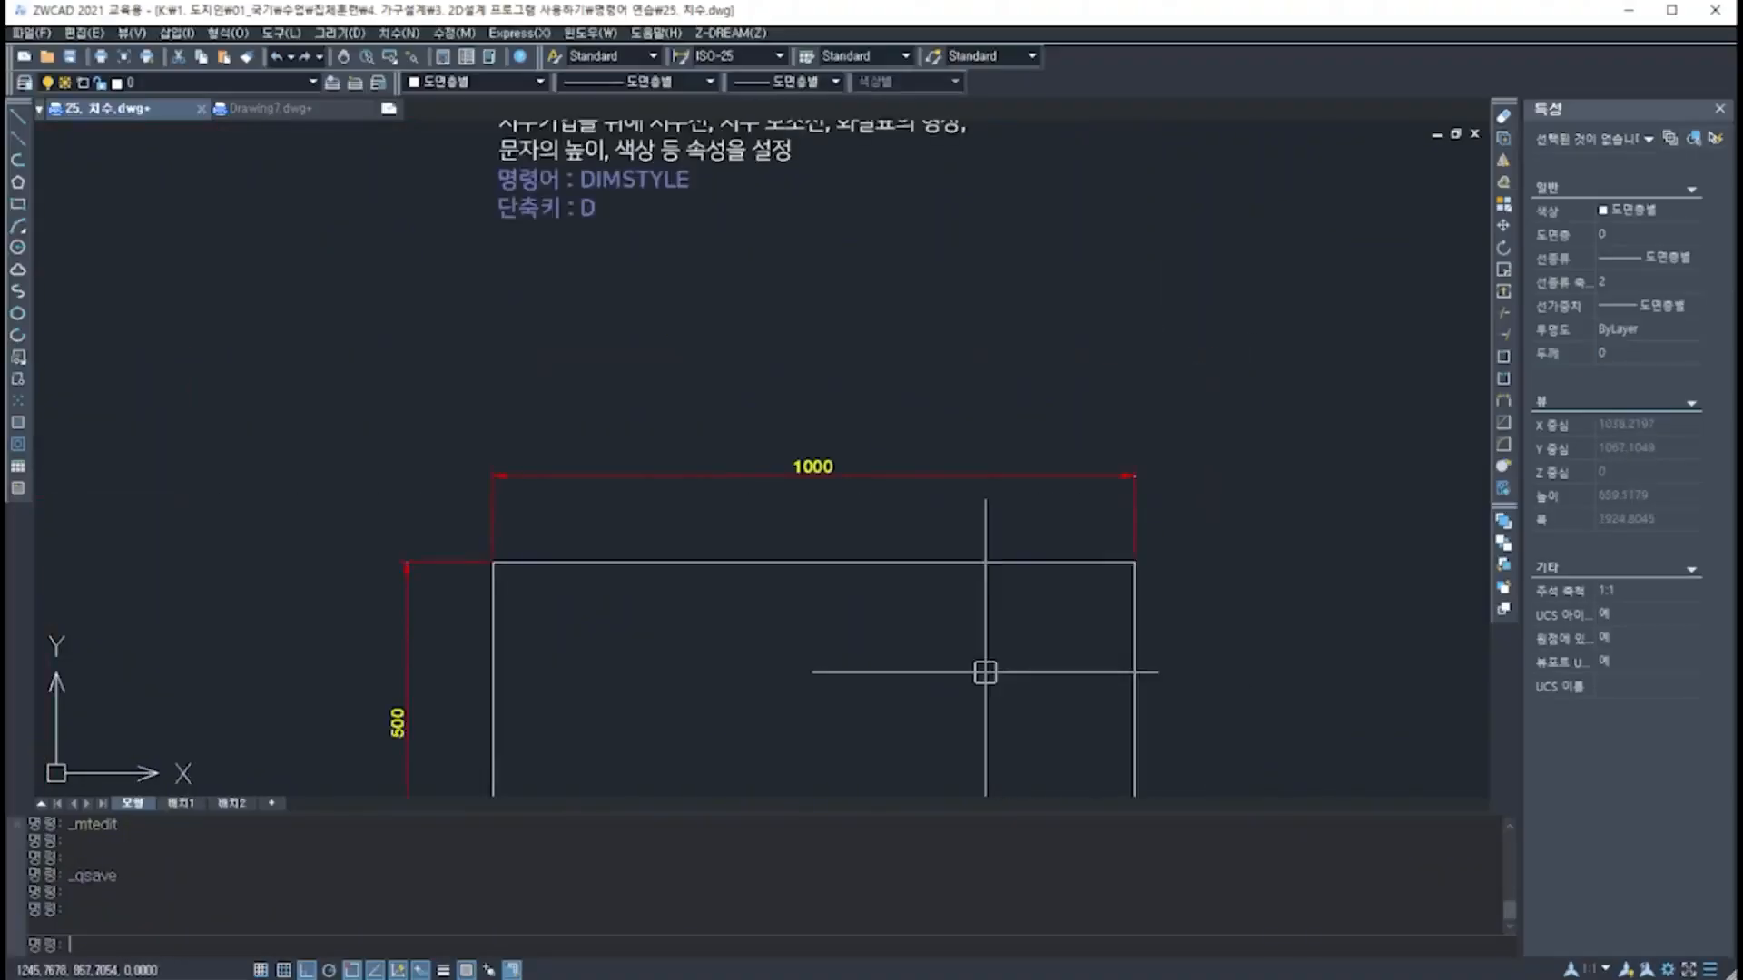
mouse_move(985, 672)
middle_mouse_down()
mouse_move(930, 563)
mouse_move(938, 514)
mouse_move(889, 506)
middle_mouse_up()
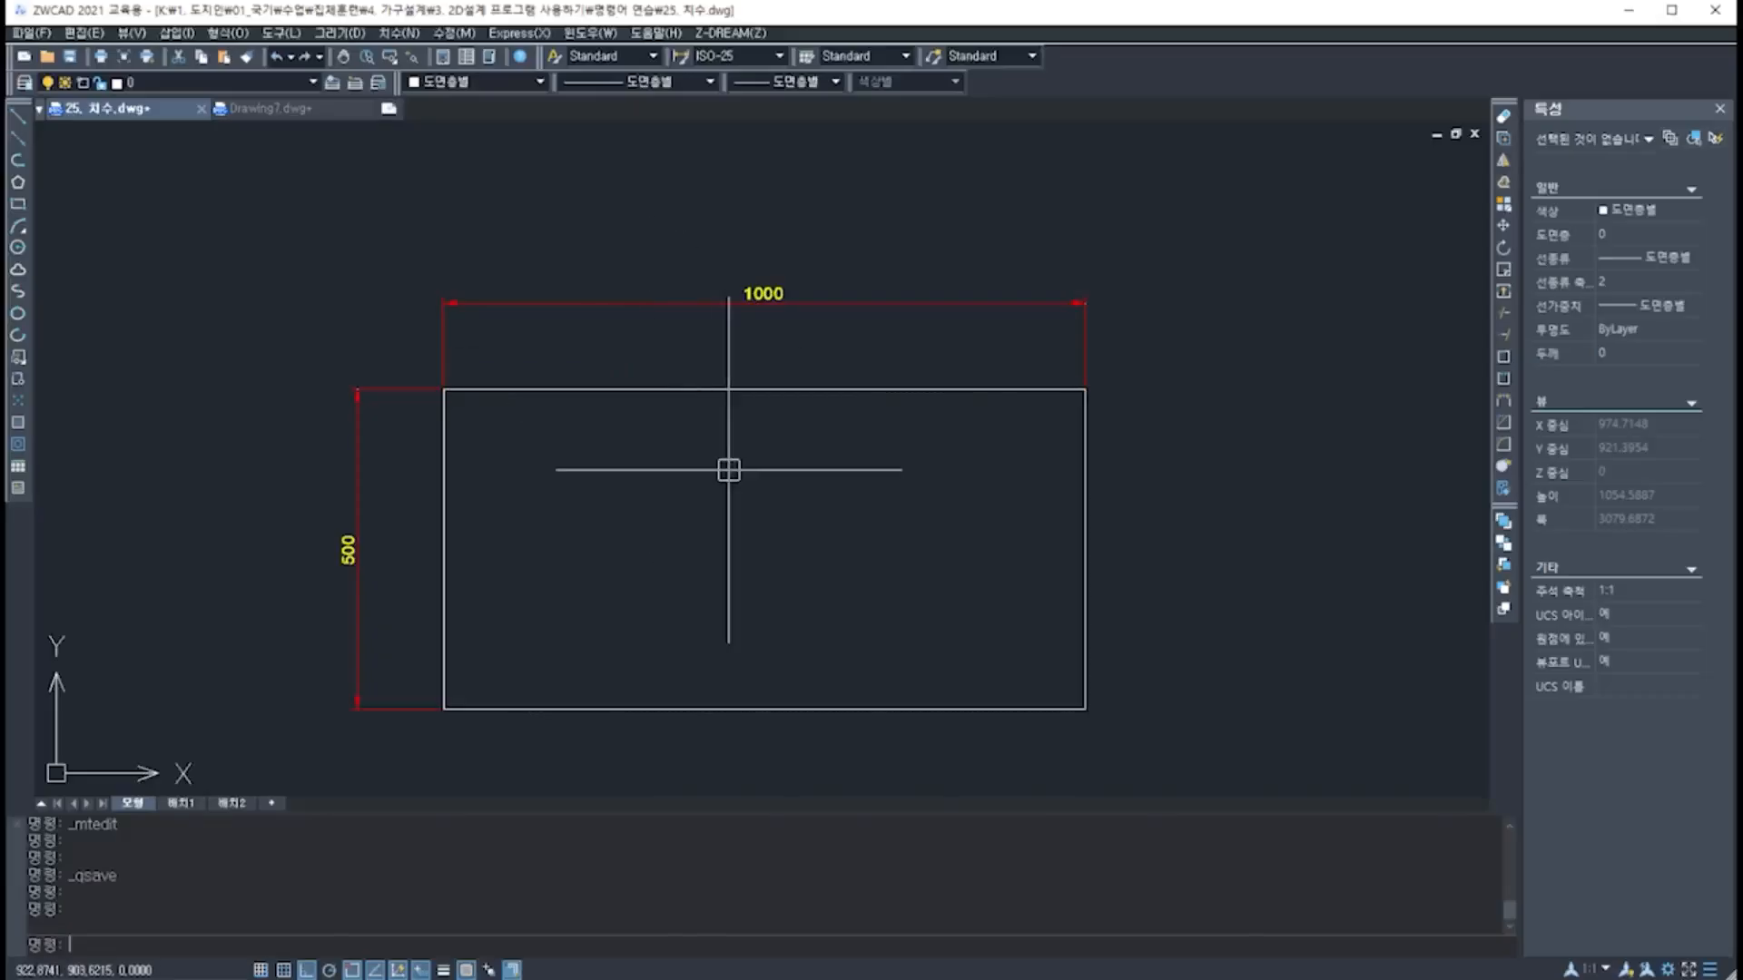
middle_click_drag(945, 175, 917, 487)
scroll(731, 428, "up", 3)
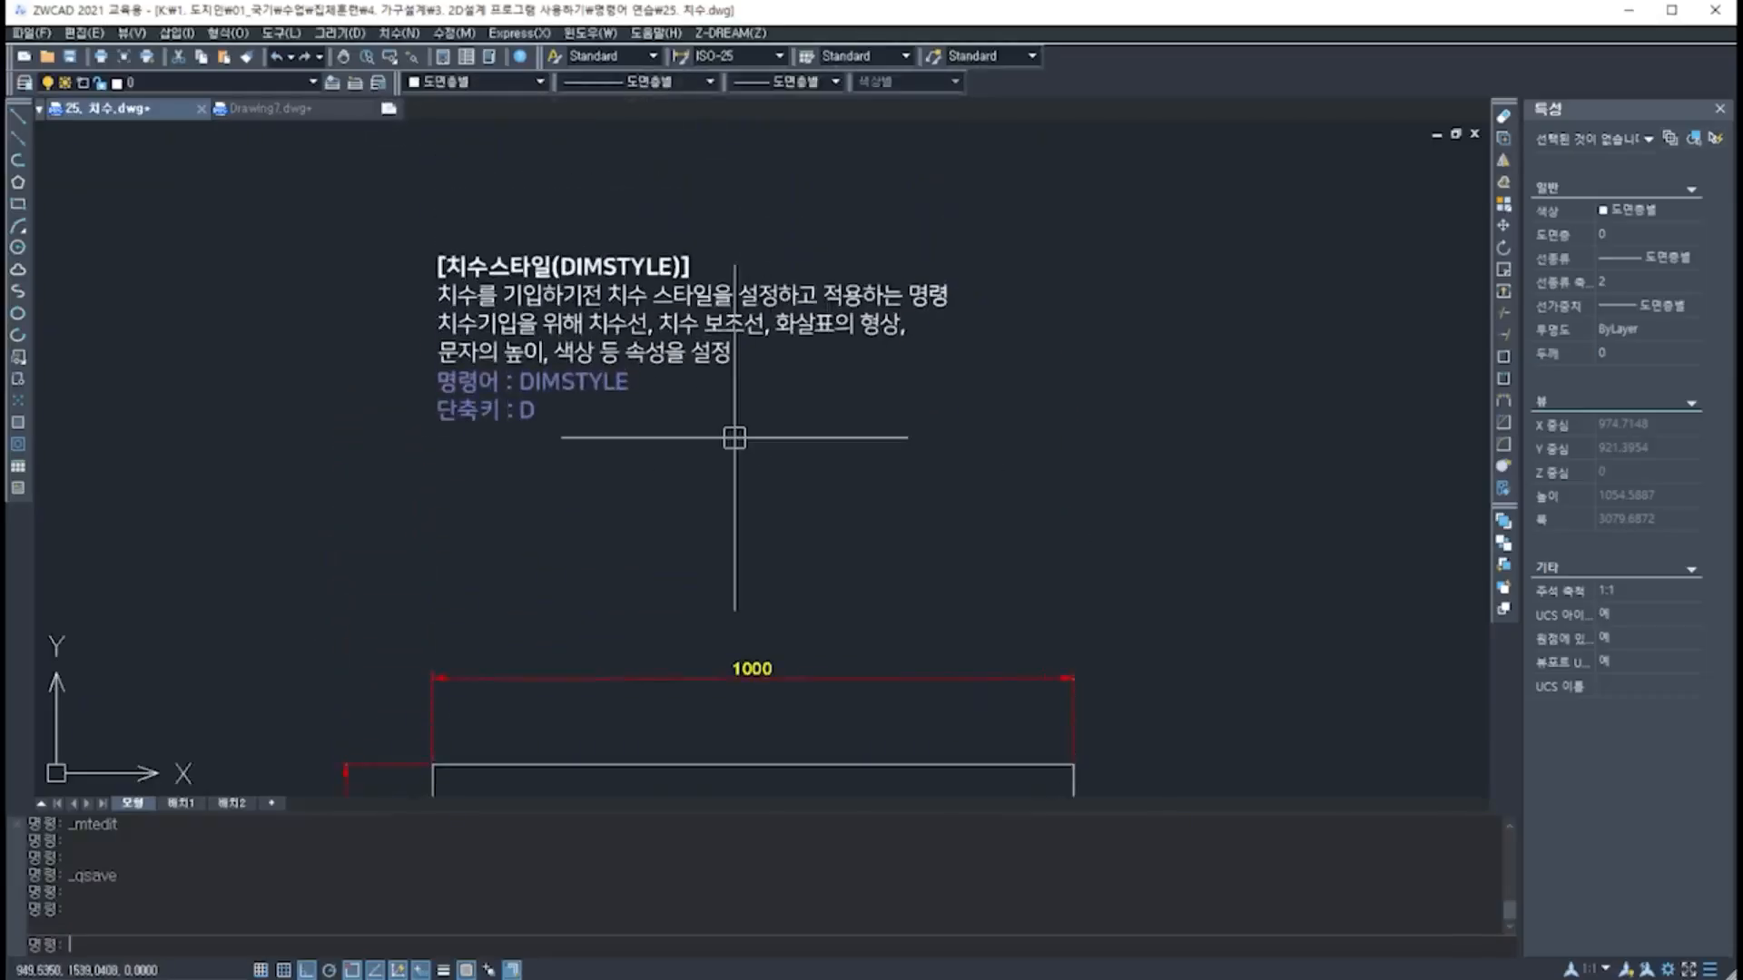
middle_click_drag(699, 419, 703, 530)
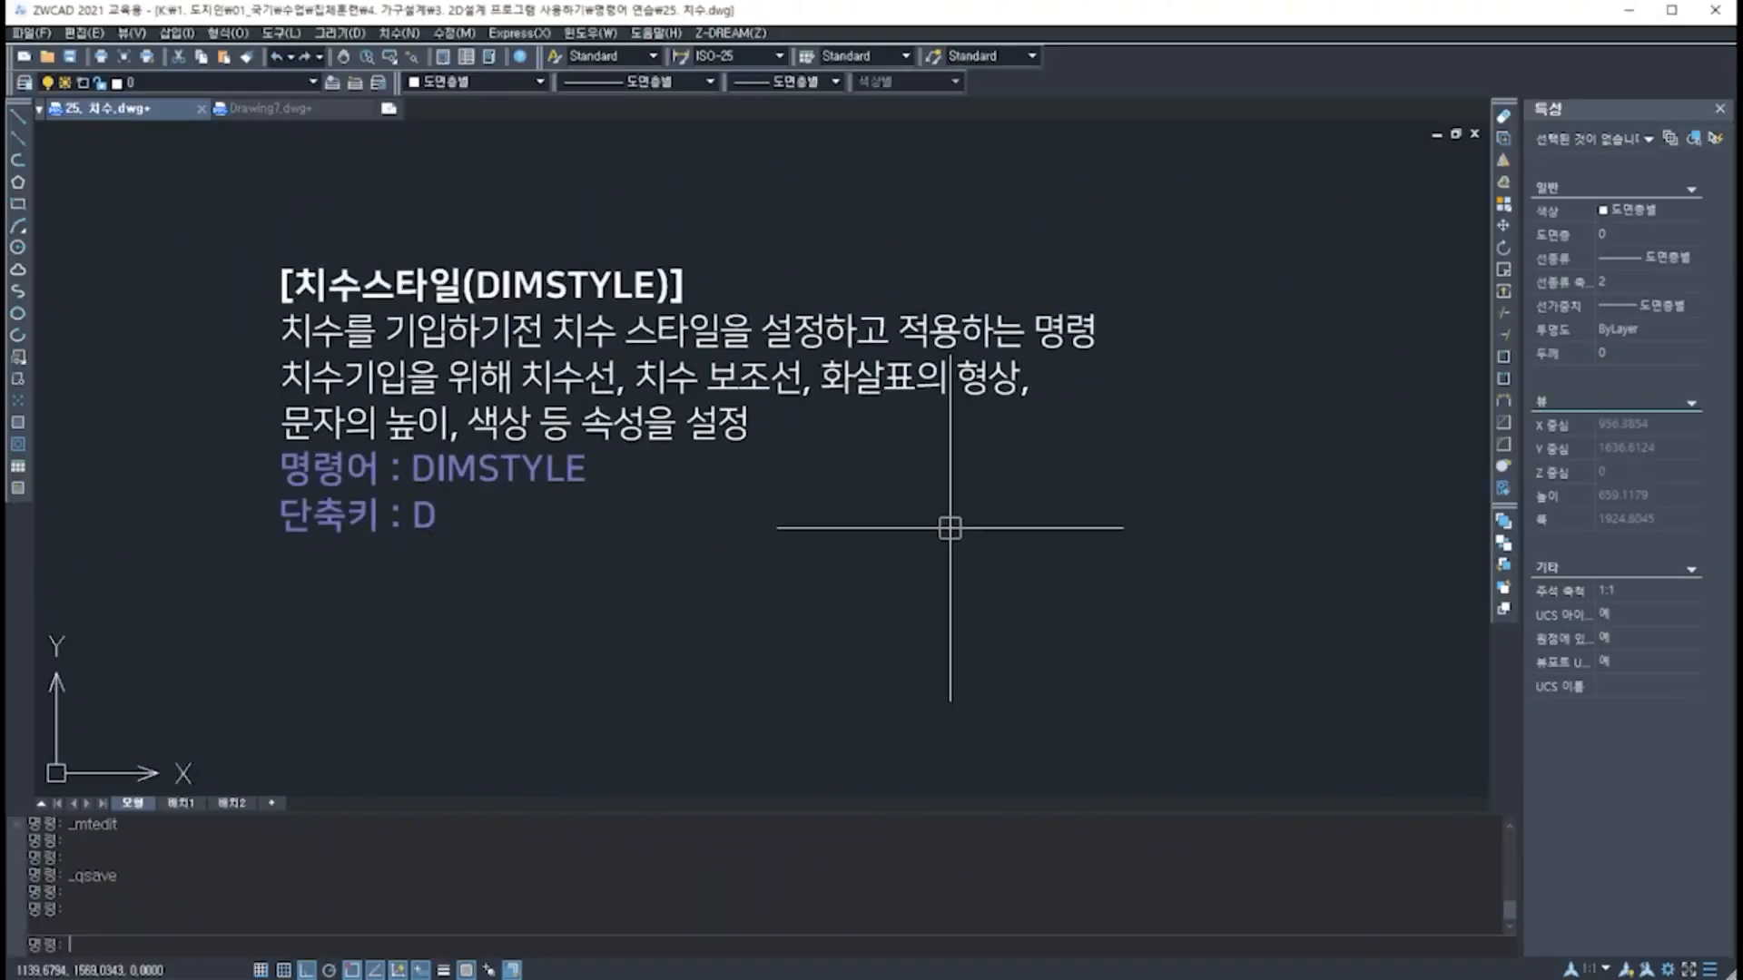
scroll(961, 603, "down", 3)
mouse_move(962, 603)
middle_mouse_down()
mouse_move(809, 389)
mouse_move(526, 296)
middle_mouse_up()
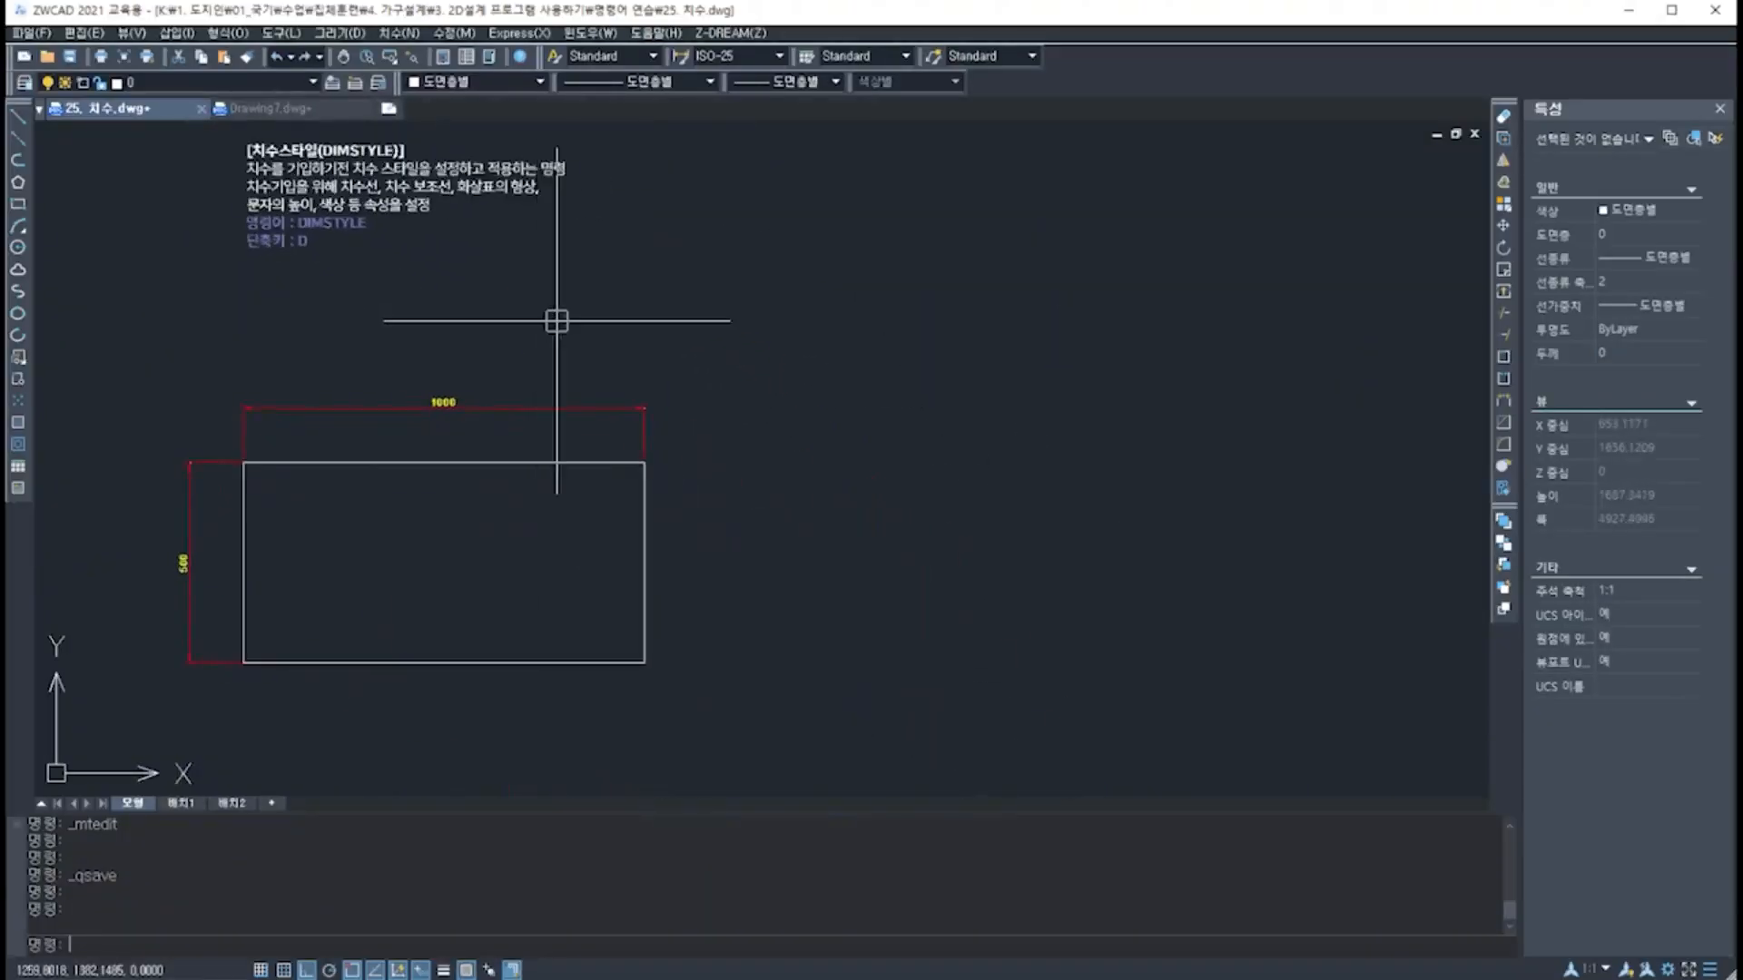
Step: Open the Dimension Style Manager in the 25. 치수.dwg drawing
type("D")
key("Return")
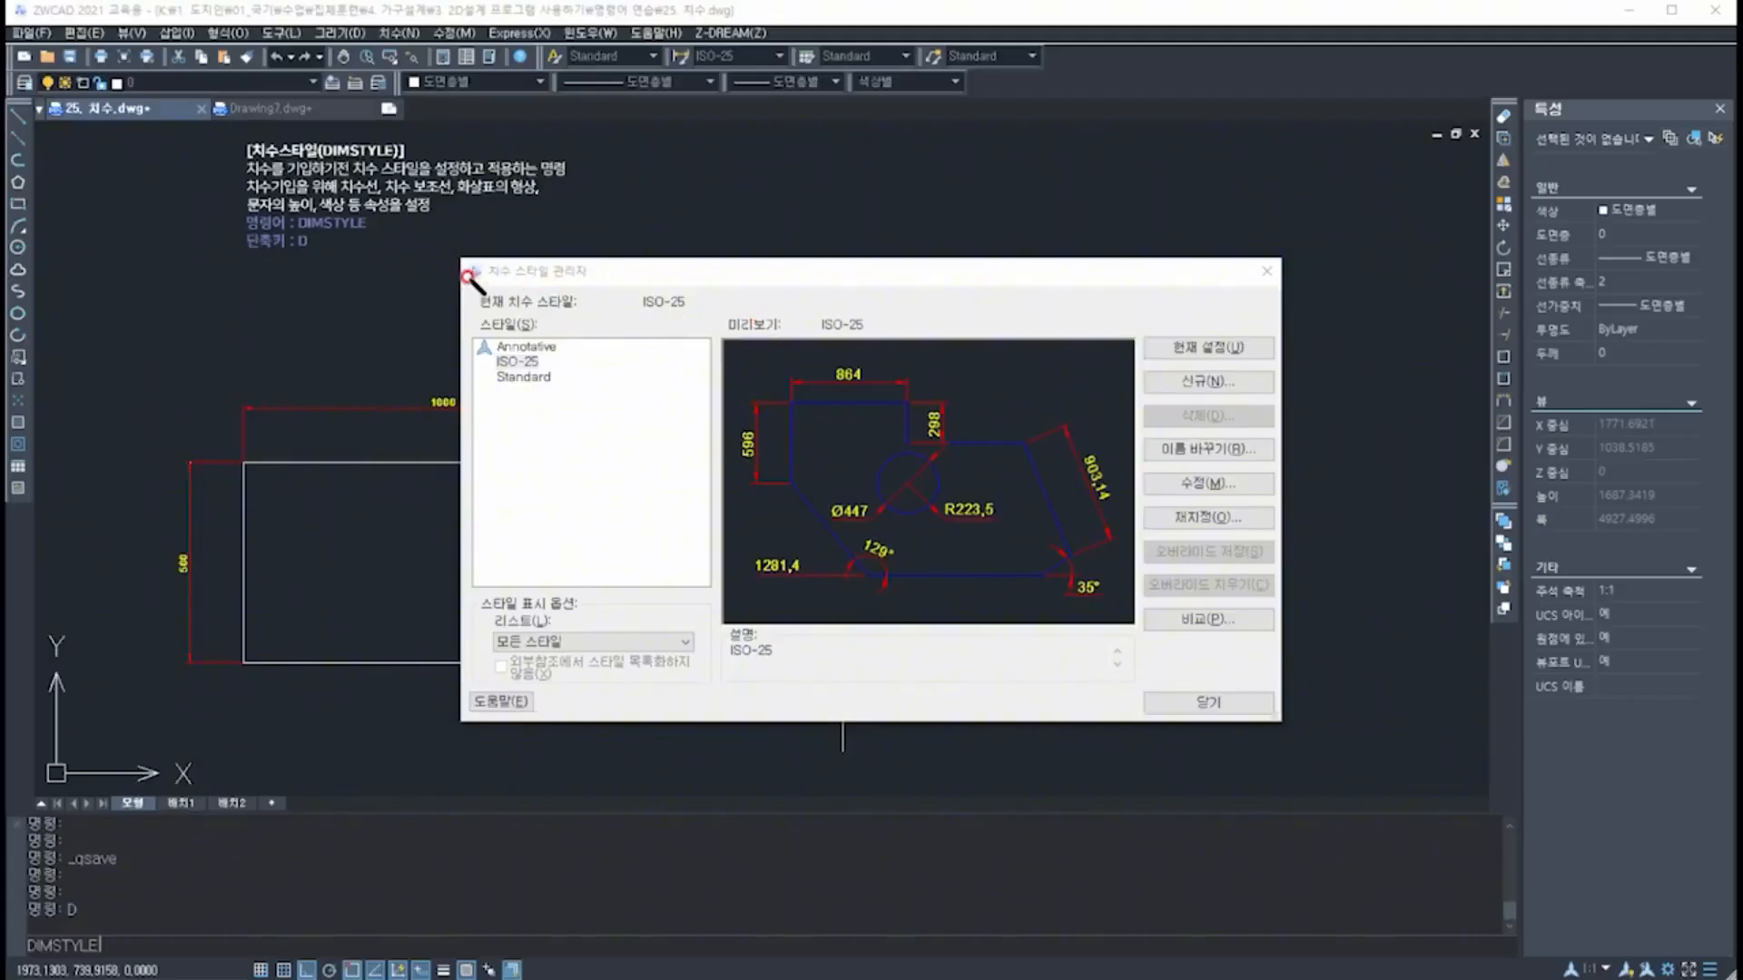
left_click_drag(478, 278, 590, 276)
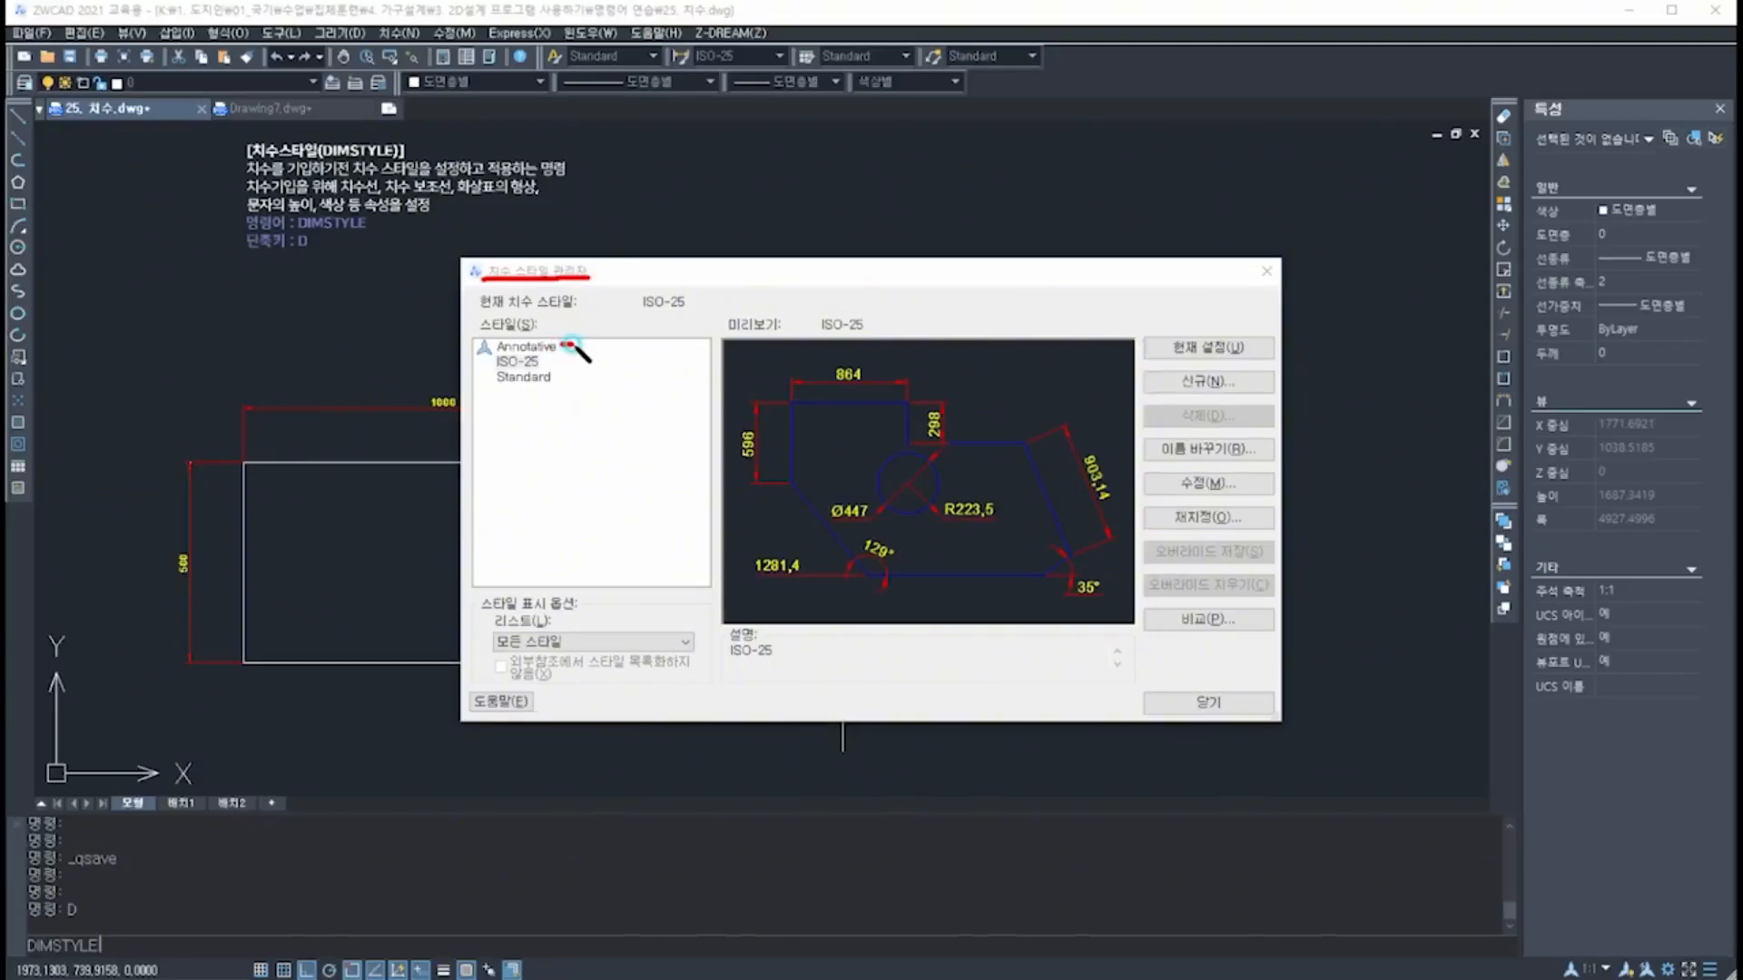
mouse_move(561, 344)
left_mouse_down()
mouse_move(592, 342)
mouse_move(576, 353)
left_mouse_up()
left_click_drag(497, 388, 554, 387)
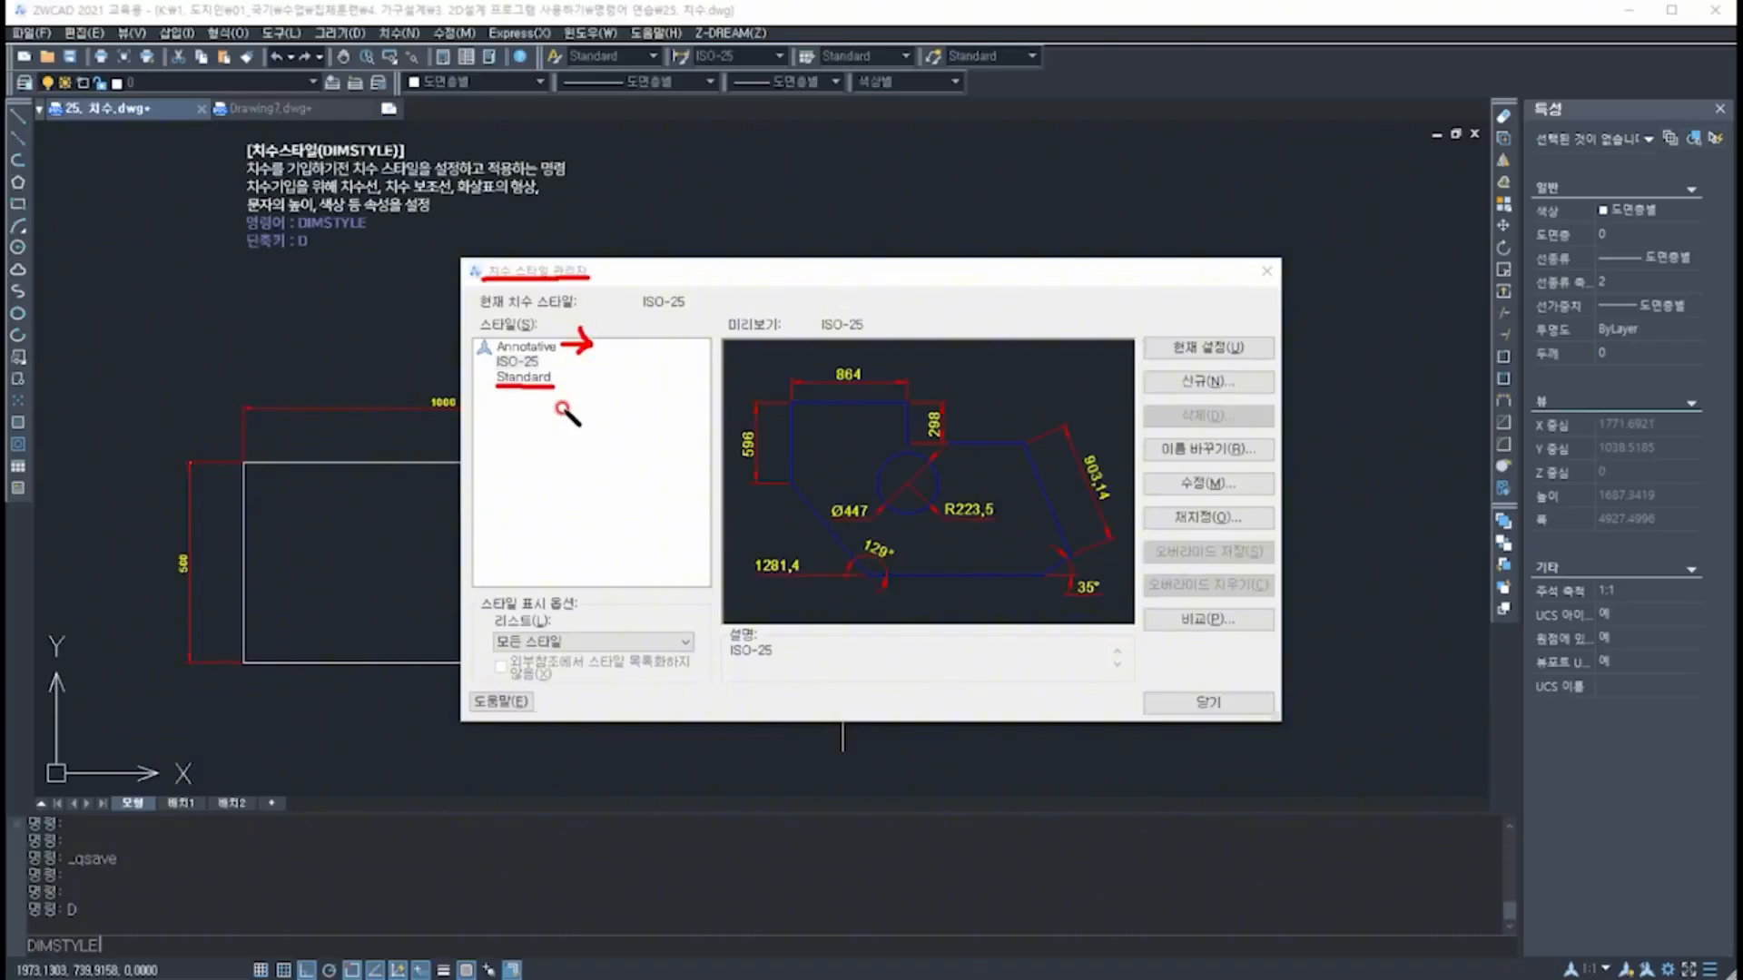
mouse_move(459, 365)
left_mouse_down()
mouse_move(487, 365)
mouse_move(470, 376)
left_mouse_up()
mouse_move(1115, 397)
left_mouse_down()
mouse_move(1271, 401)
mouse_move(1184, 368)
mouse_move(1142, 404)
mouse_move(1184, 400)
left_mouse_up()
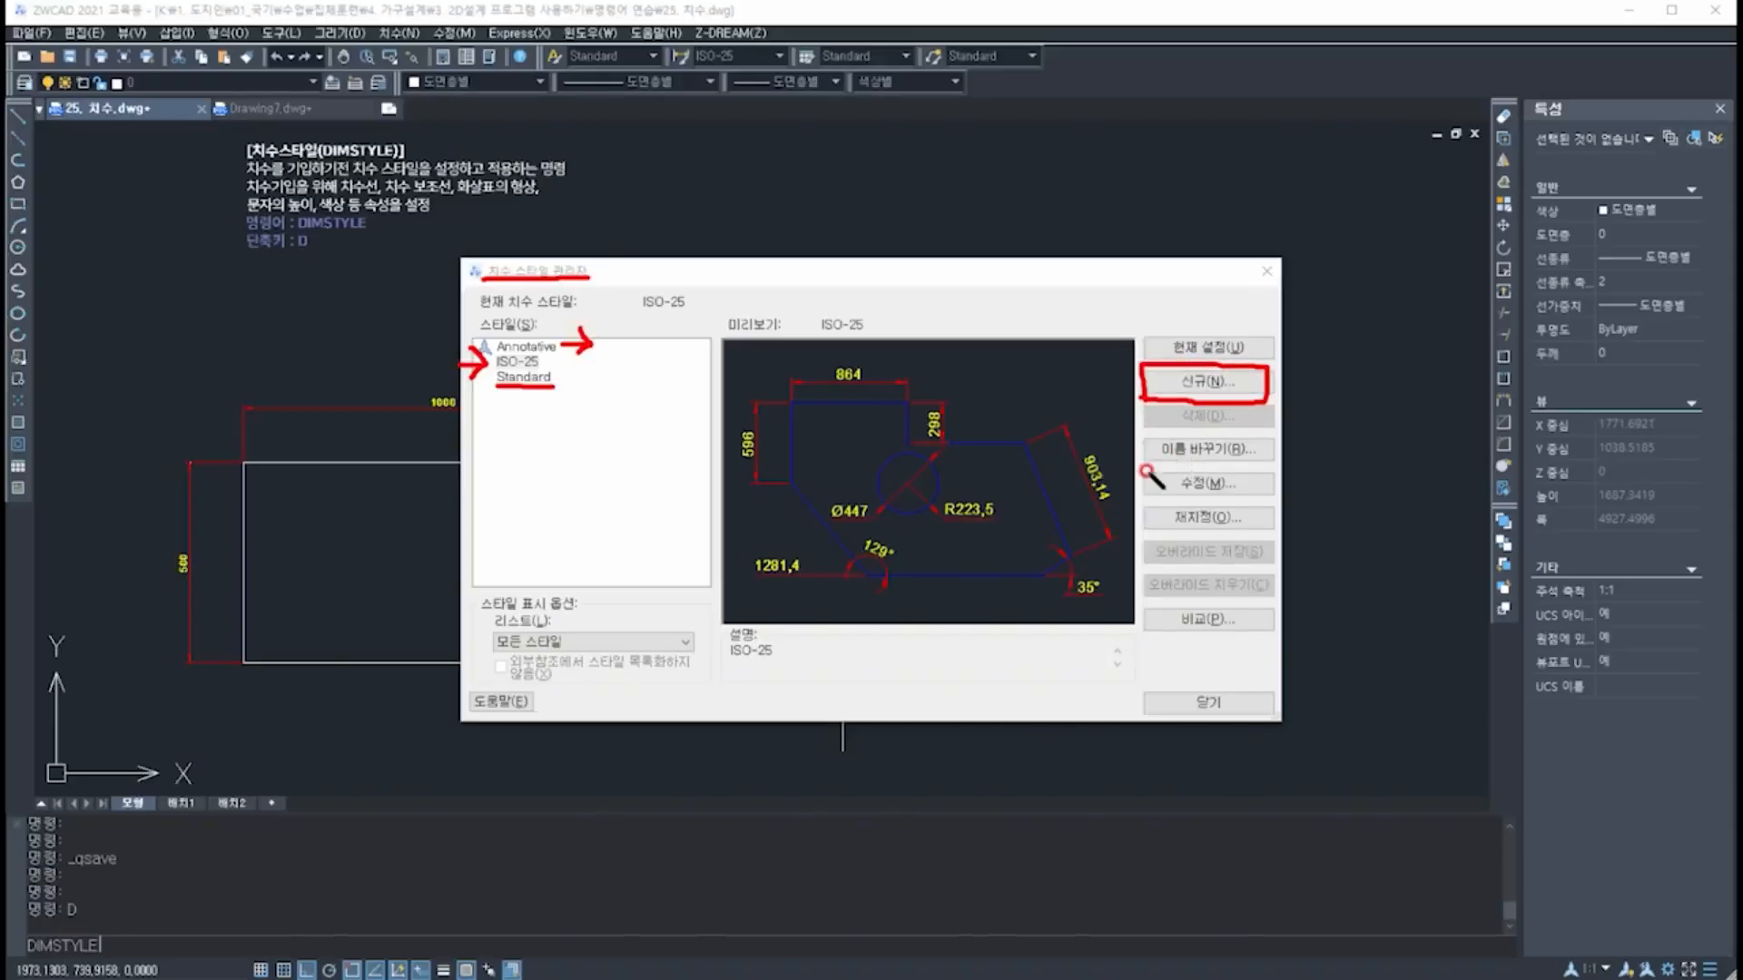
mouse_move(730, 334)
left_mouse_down()
mouse_move(720, 311)
mouse_move(780, 318)
mouse_move(753, 338)
left_mouse_up()
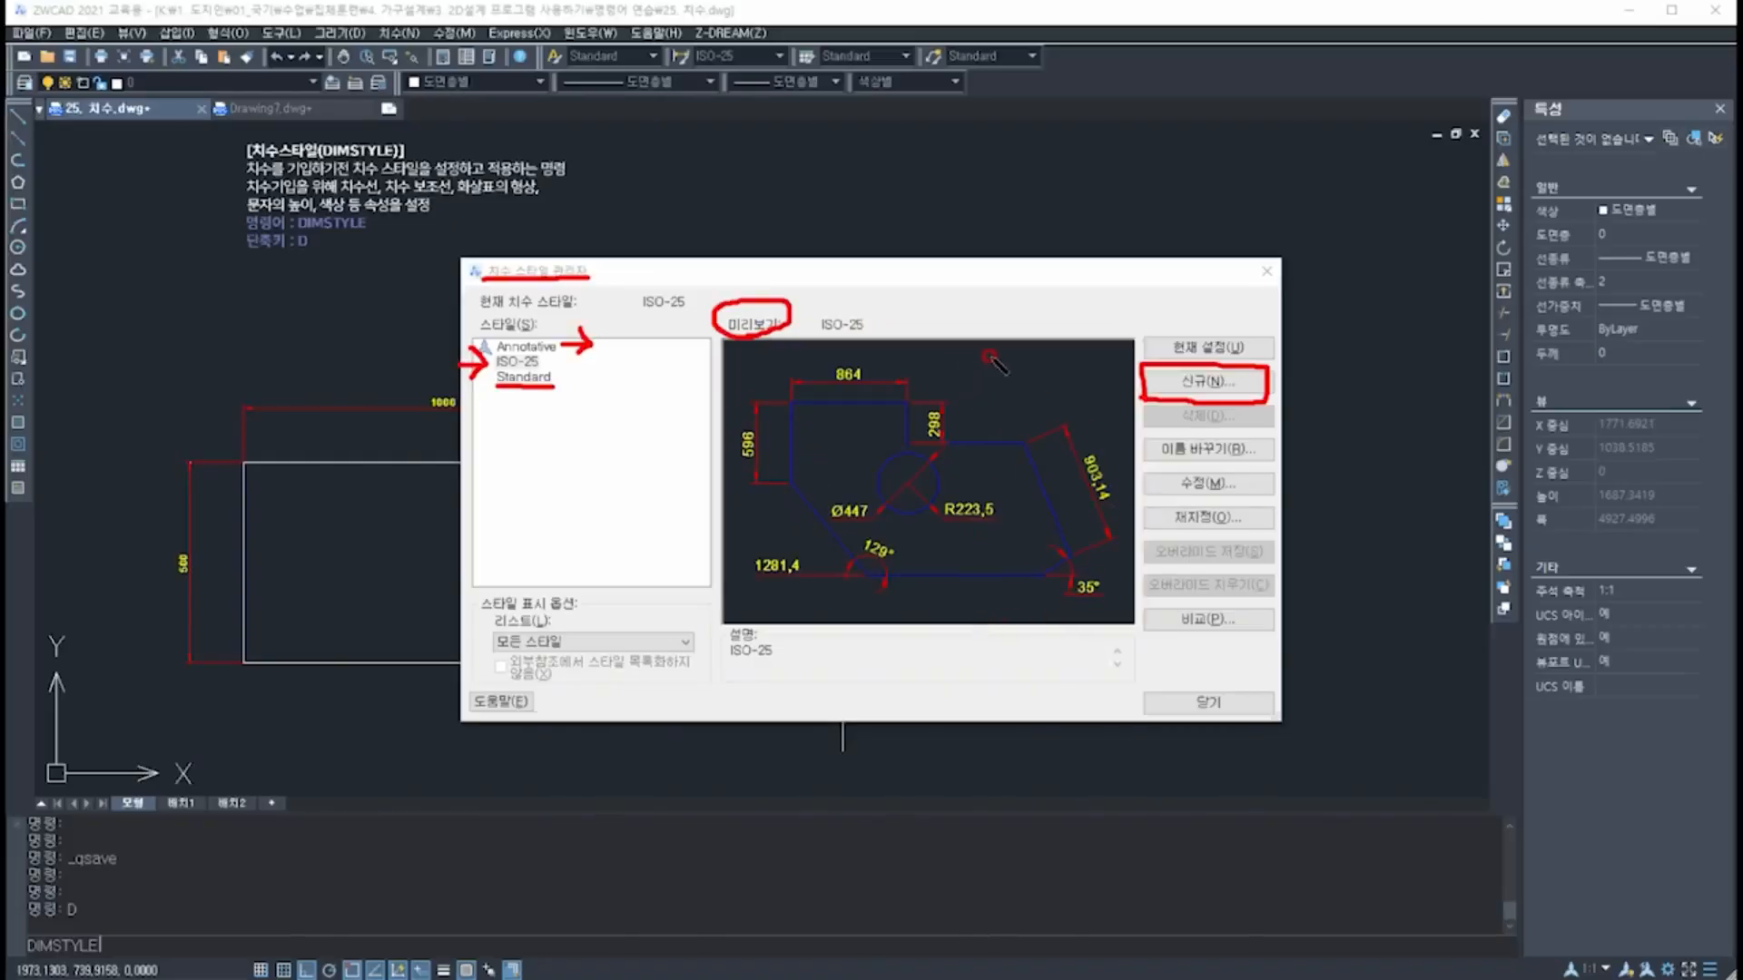
mouse_move(990, 356)
left_mouse_down()
mouse_move(994, 414)
mouse_move(1008, 403)
left_mouse_up()
left_click_drag(1140, 460, 1268, 460)
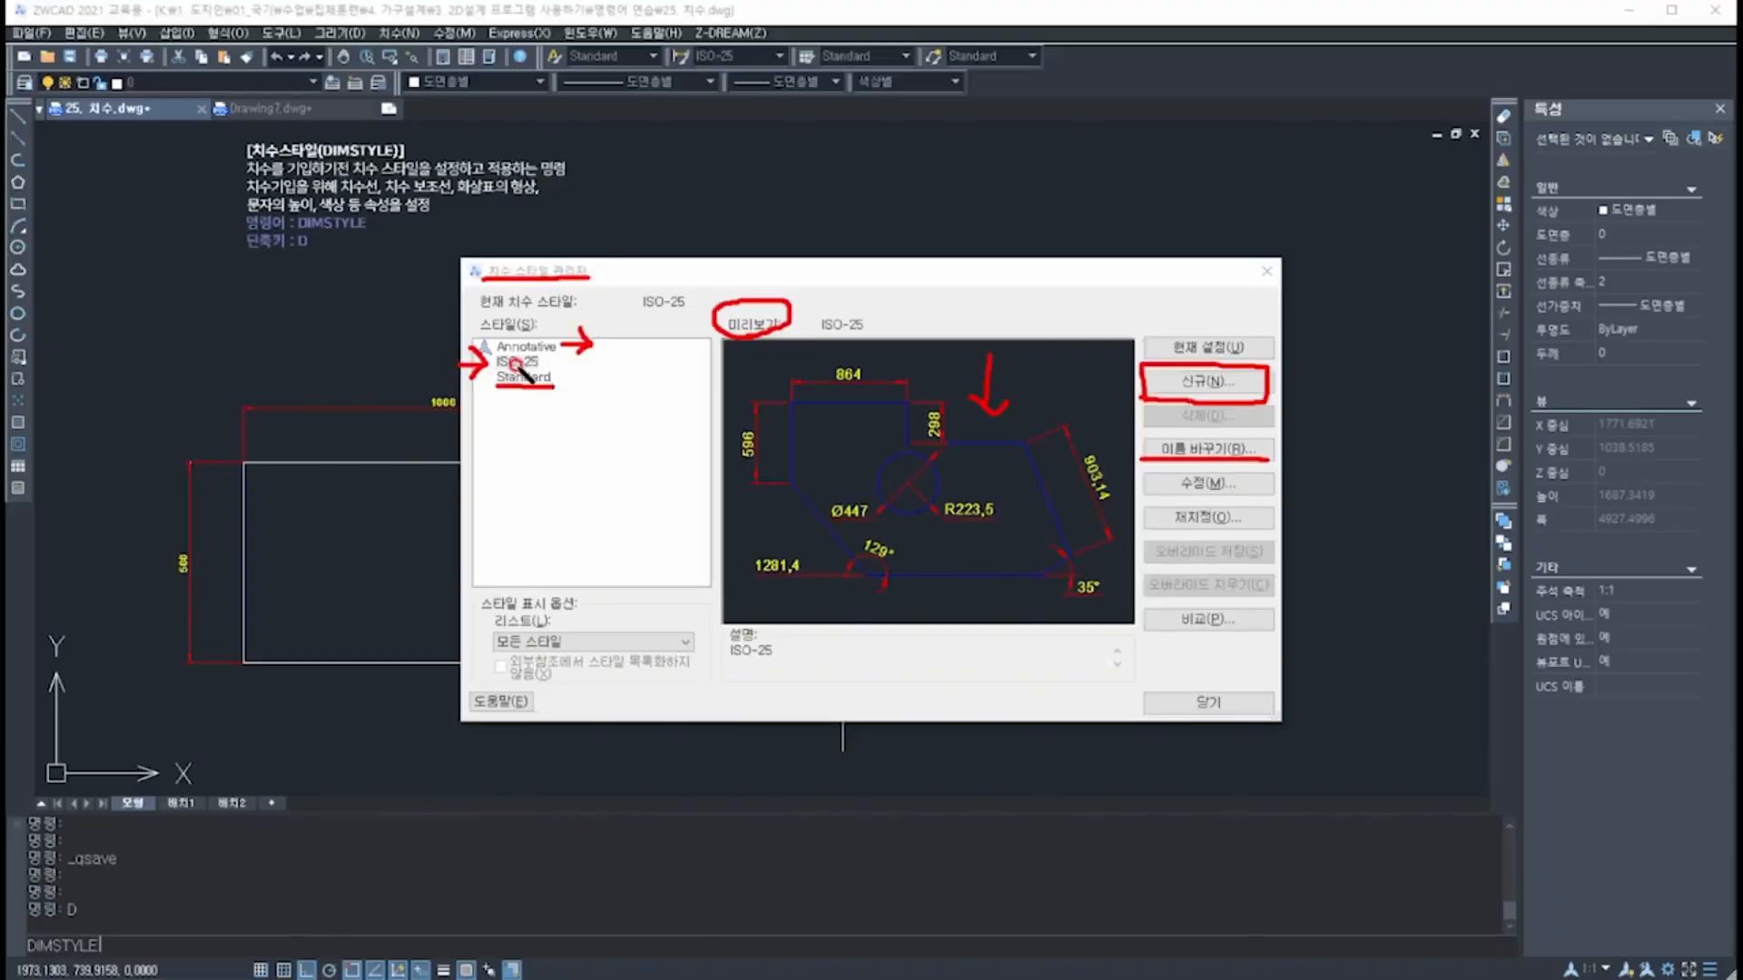
left_click_drag(497, 362, 541, 359)
left_click_drag(1141, 495, 1293, 498)
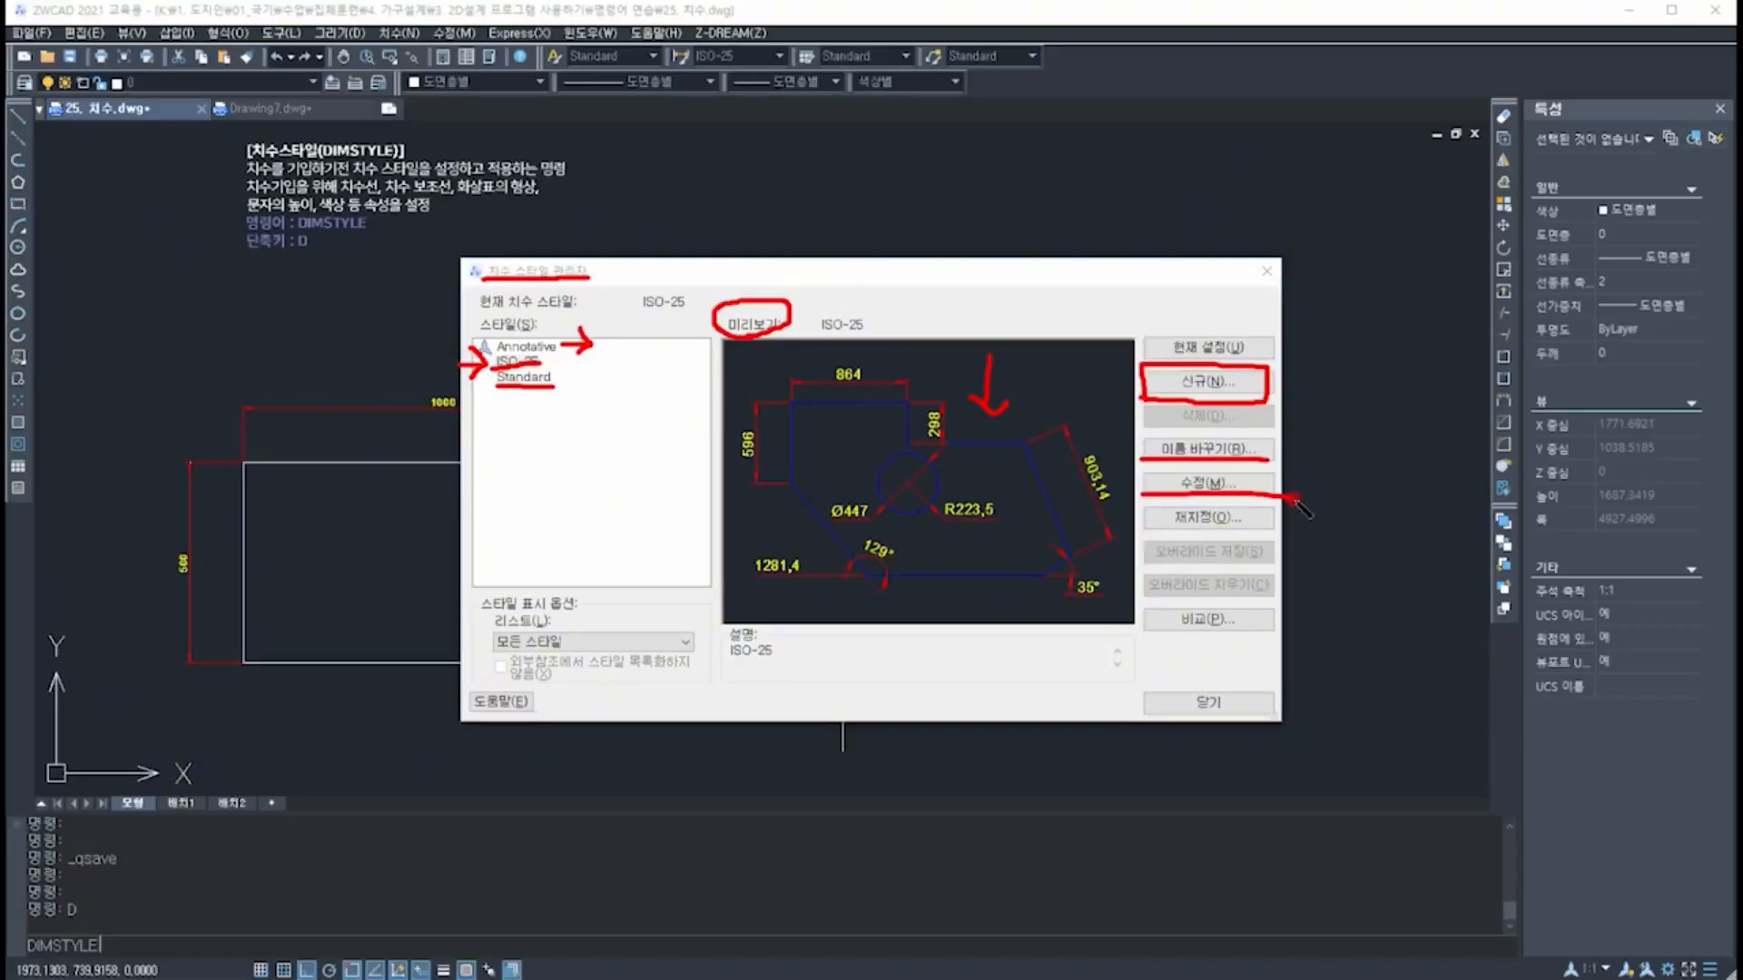
key("e")
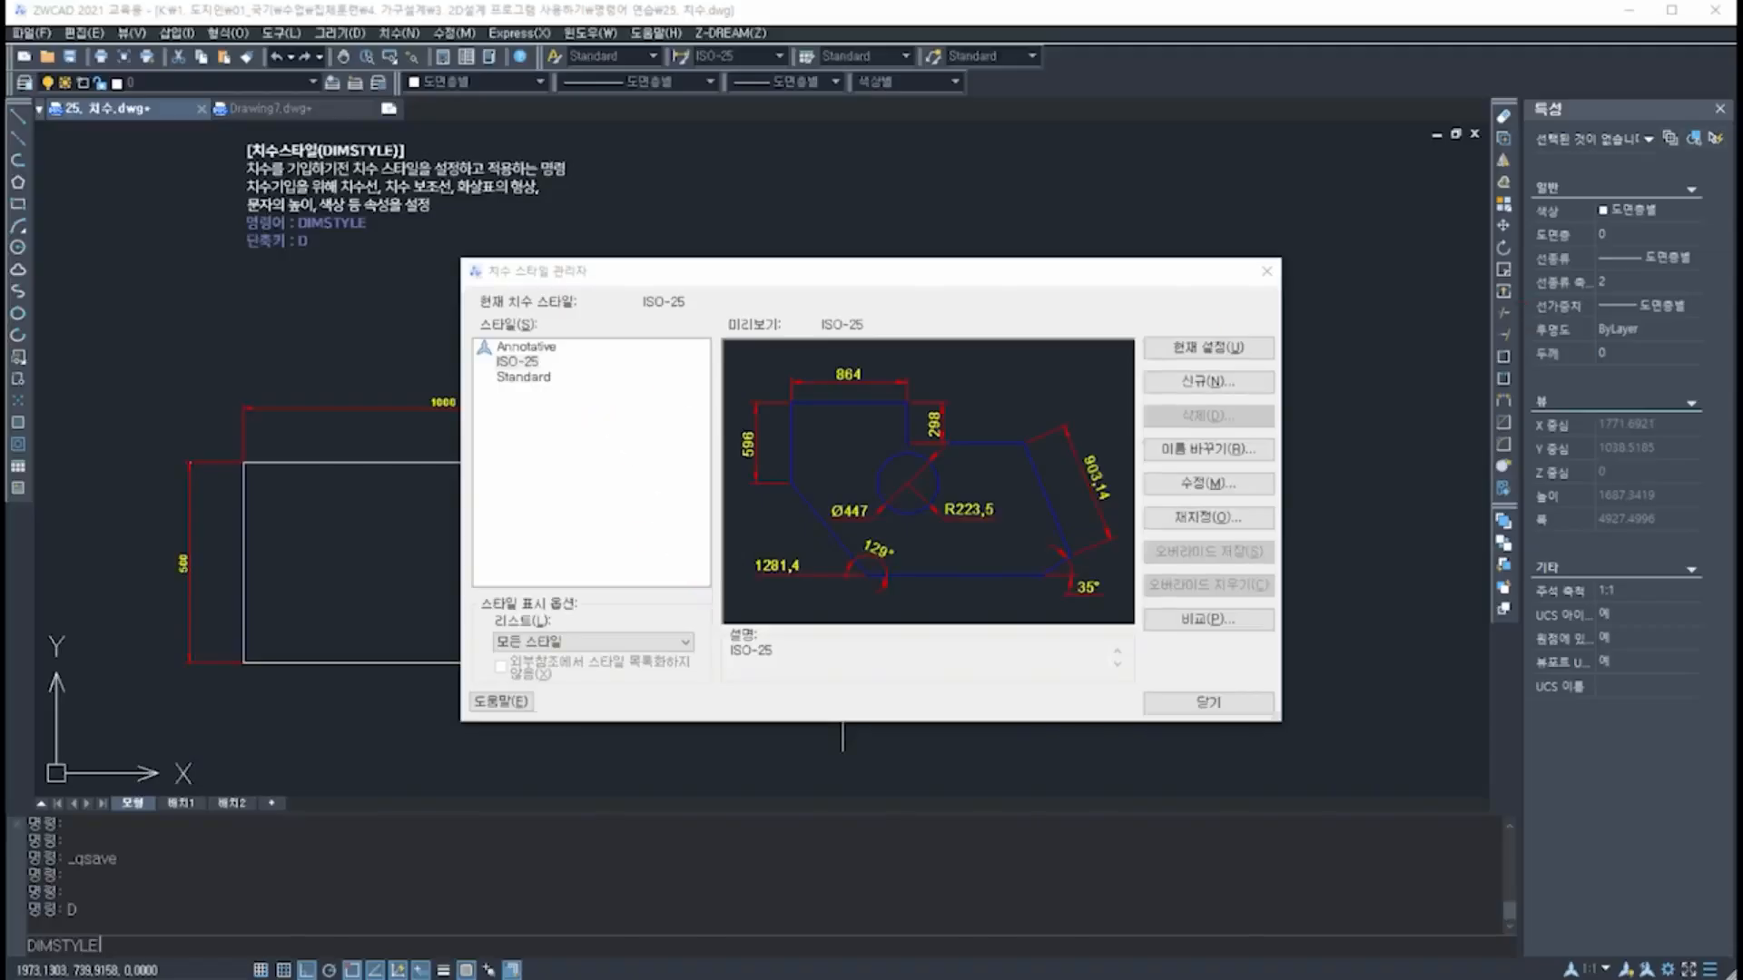
Step: Open the ISO-25 dimension style for modification and show its line settings
left_click(522, 362)
left_click(1237, 449)
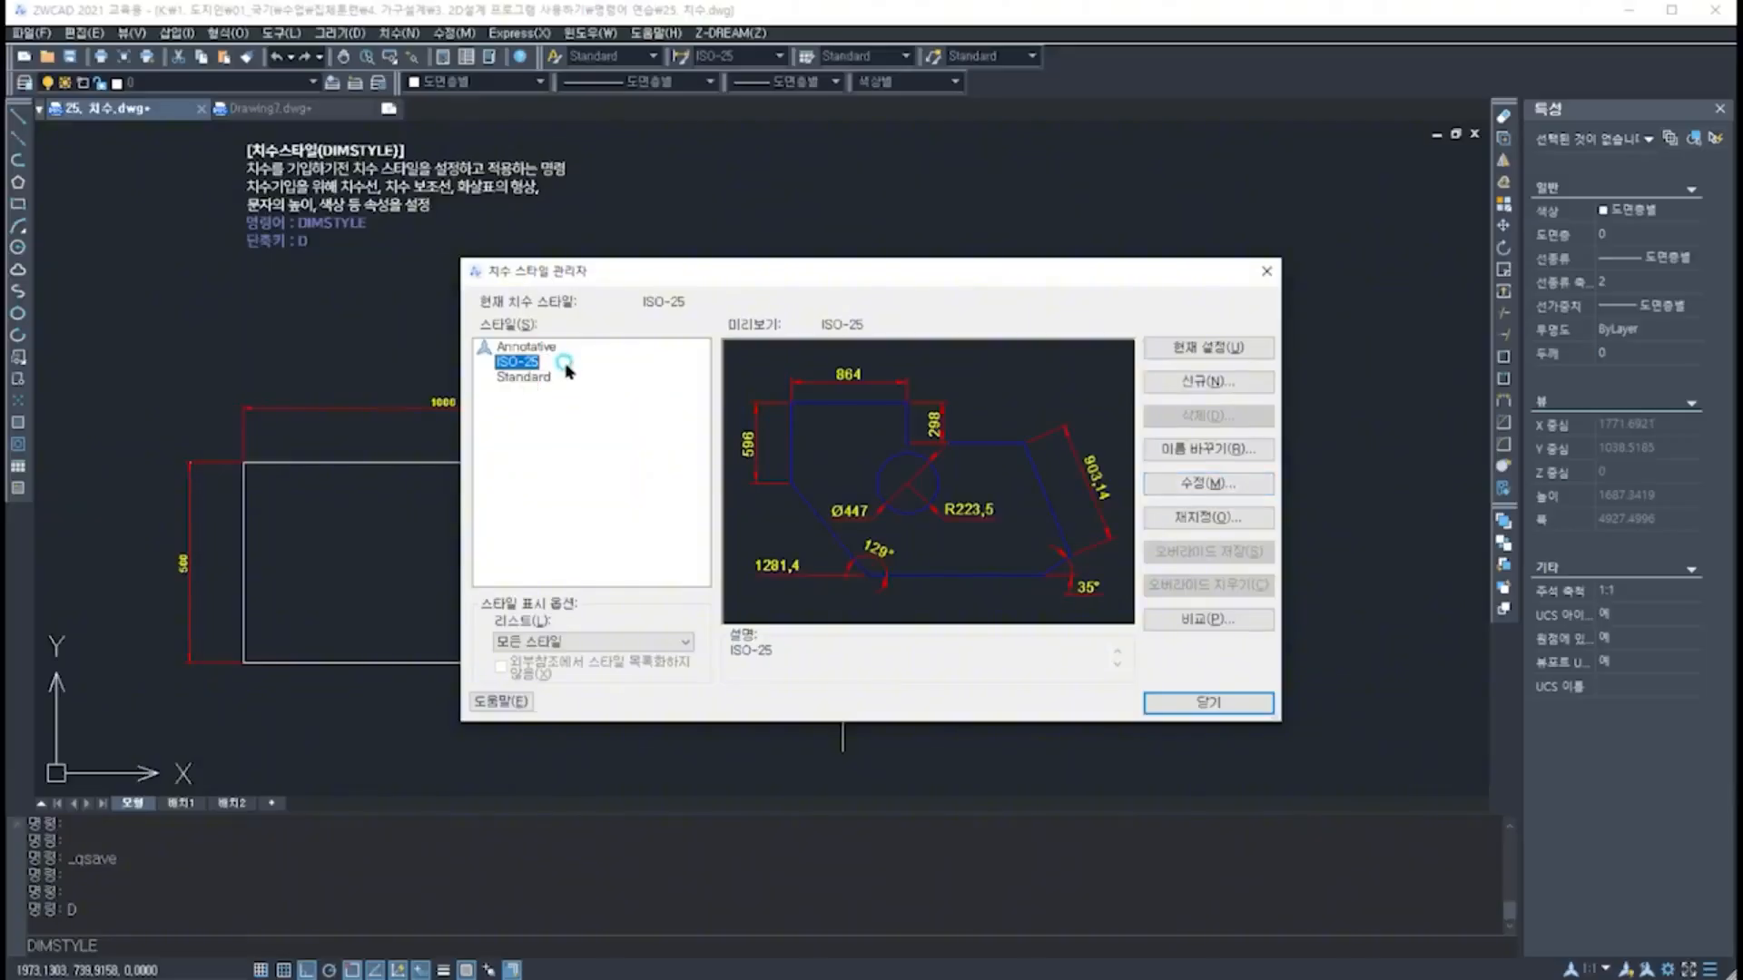
left_click(1191, 487)
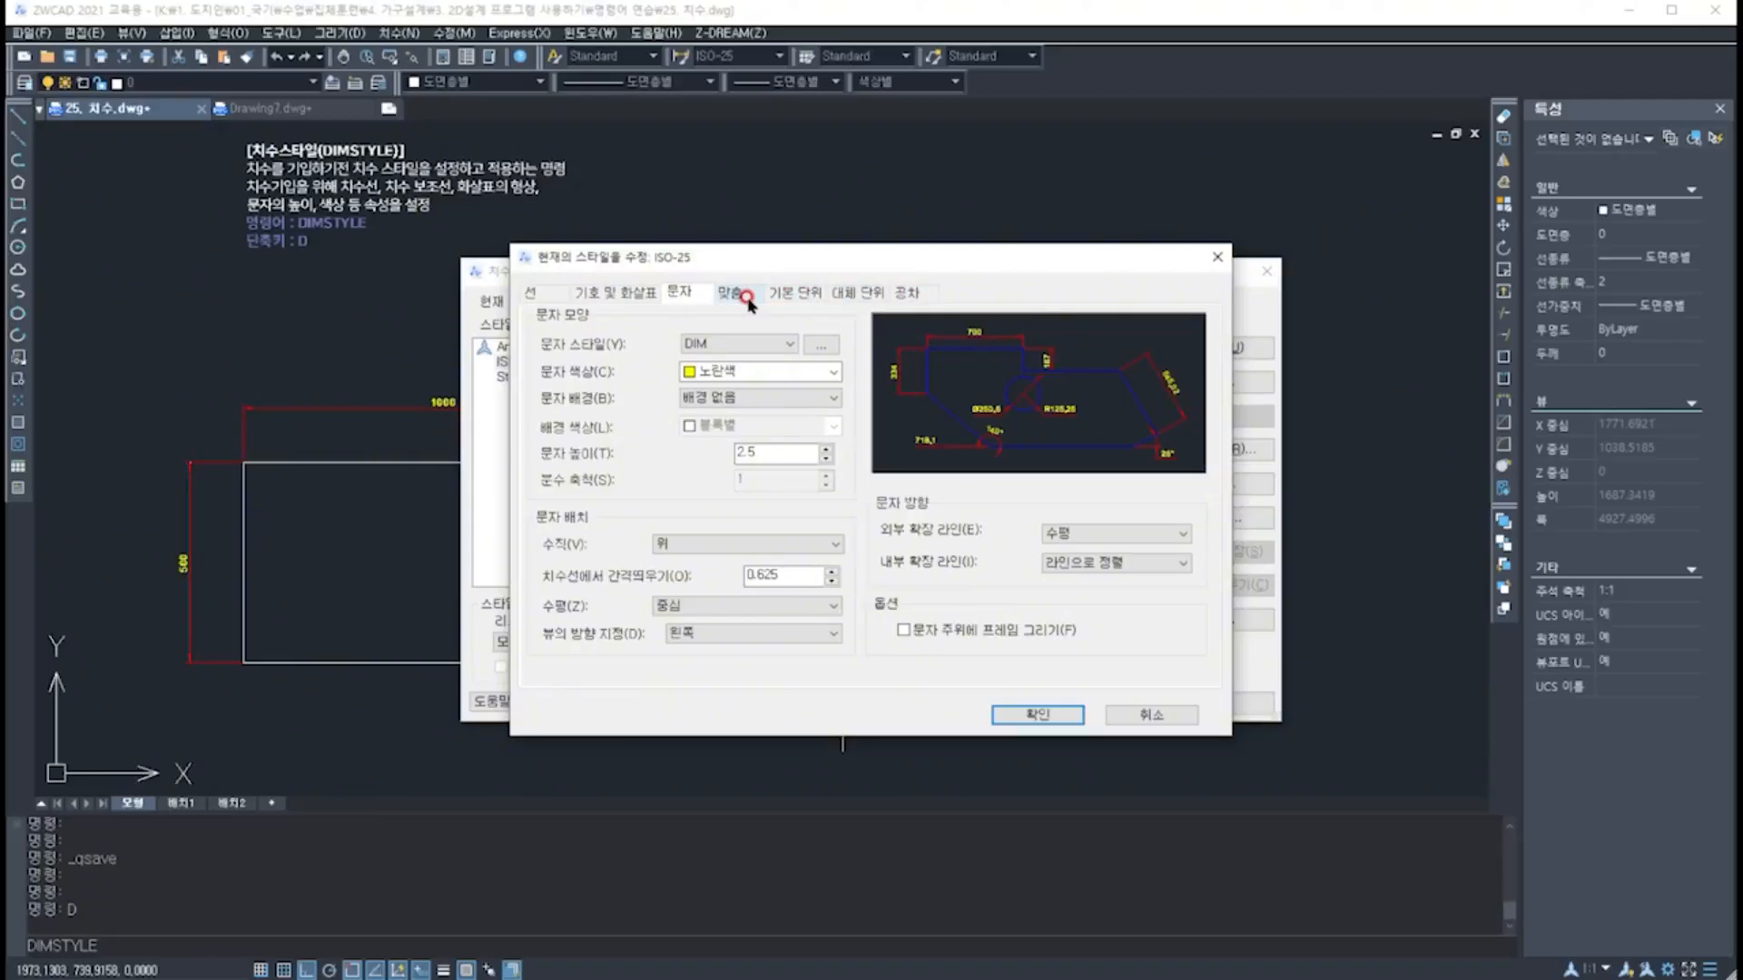
left_click(556, 289)
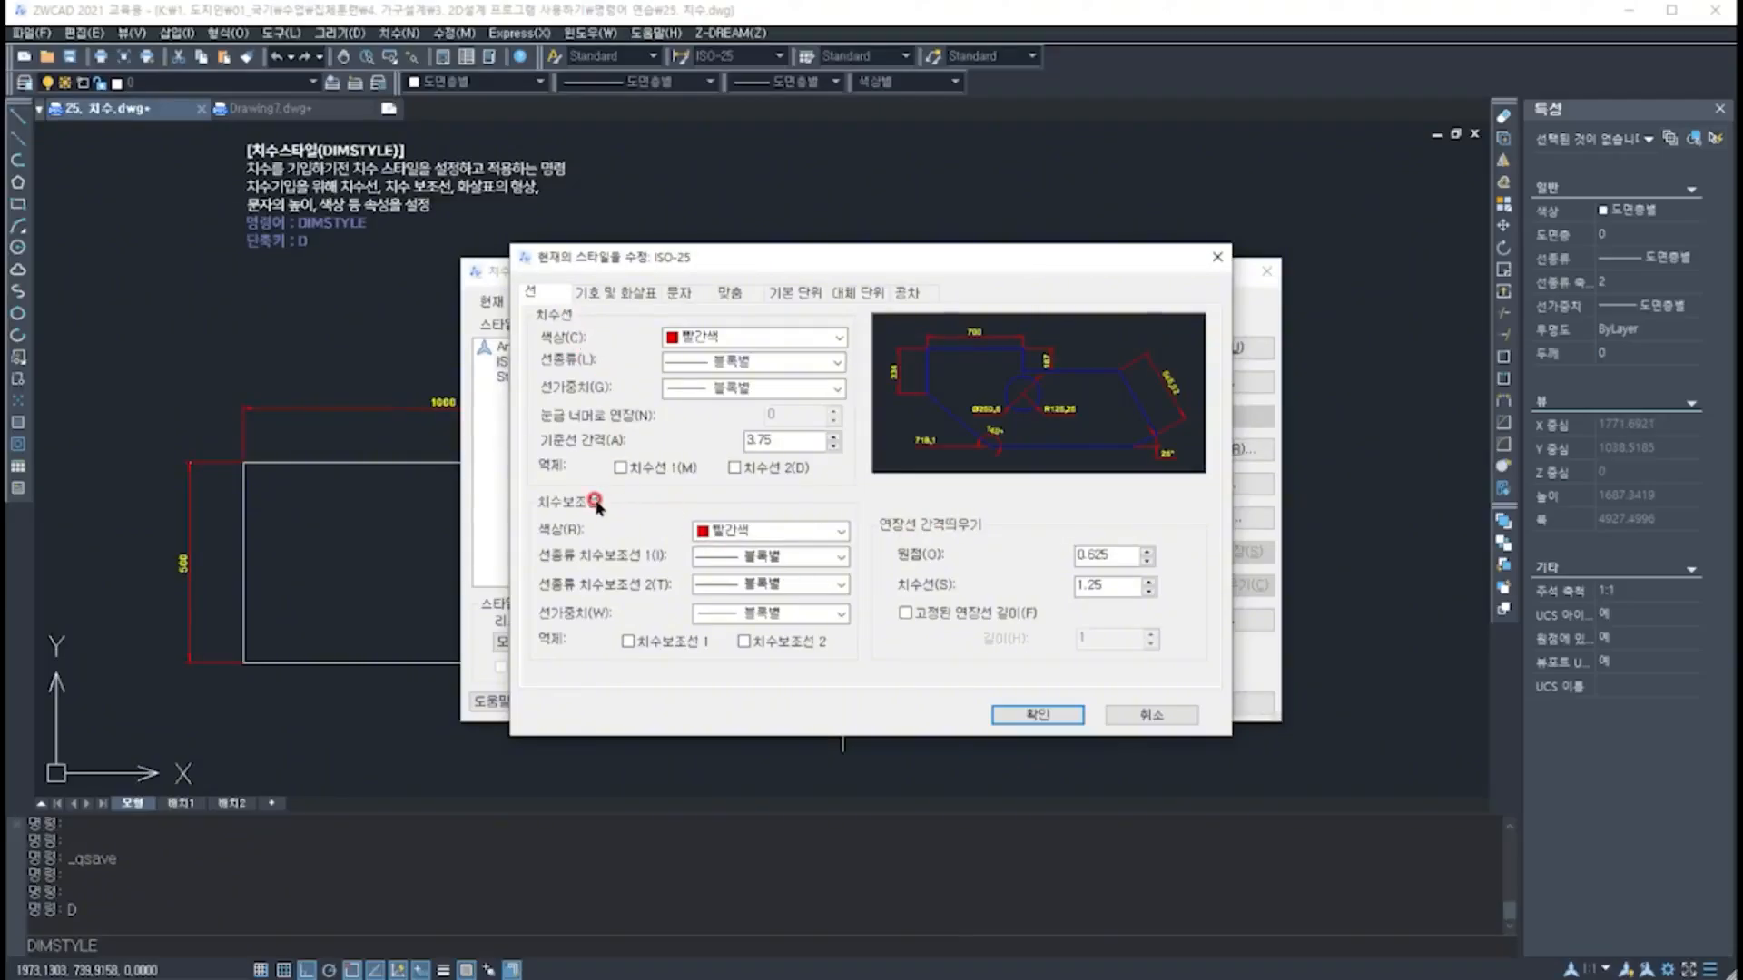
Step: Set the dimension line color of ISO-25 to 하늘색 (cyan) and suppress dimension lines 1 and 2
left_click(758, 341)
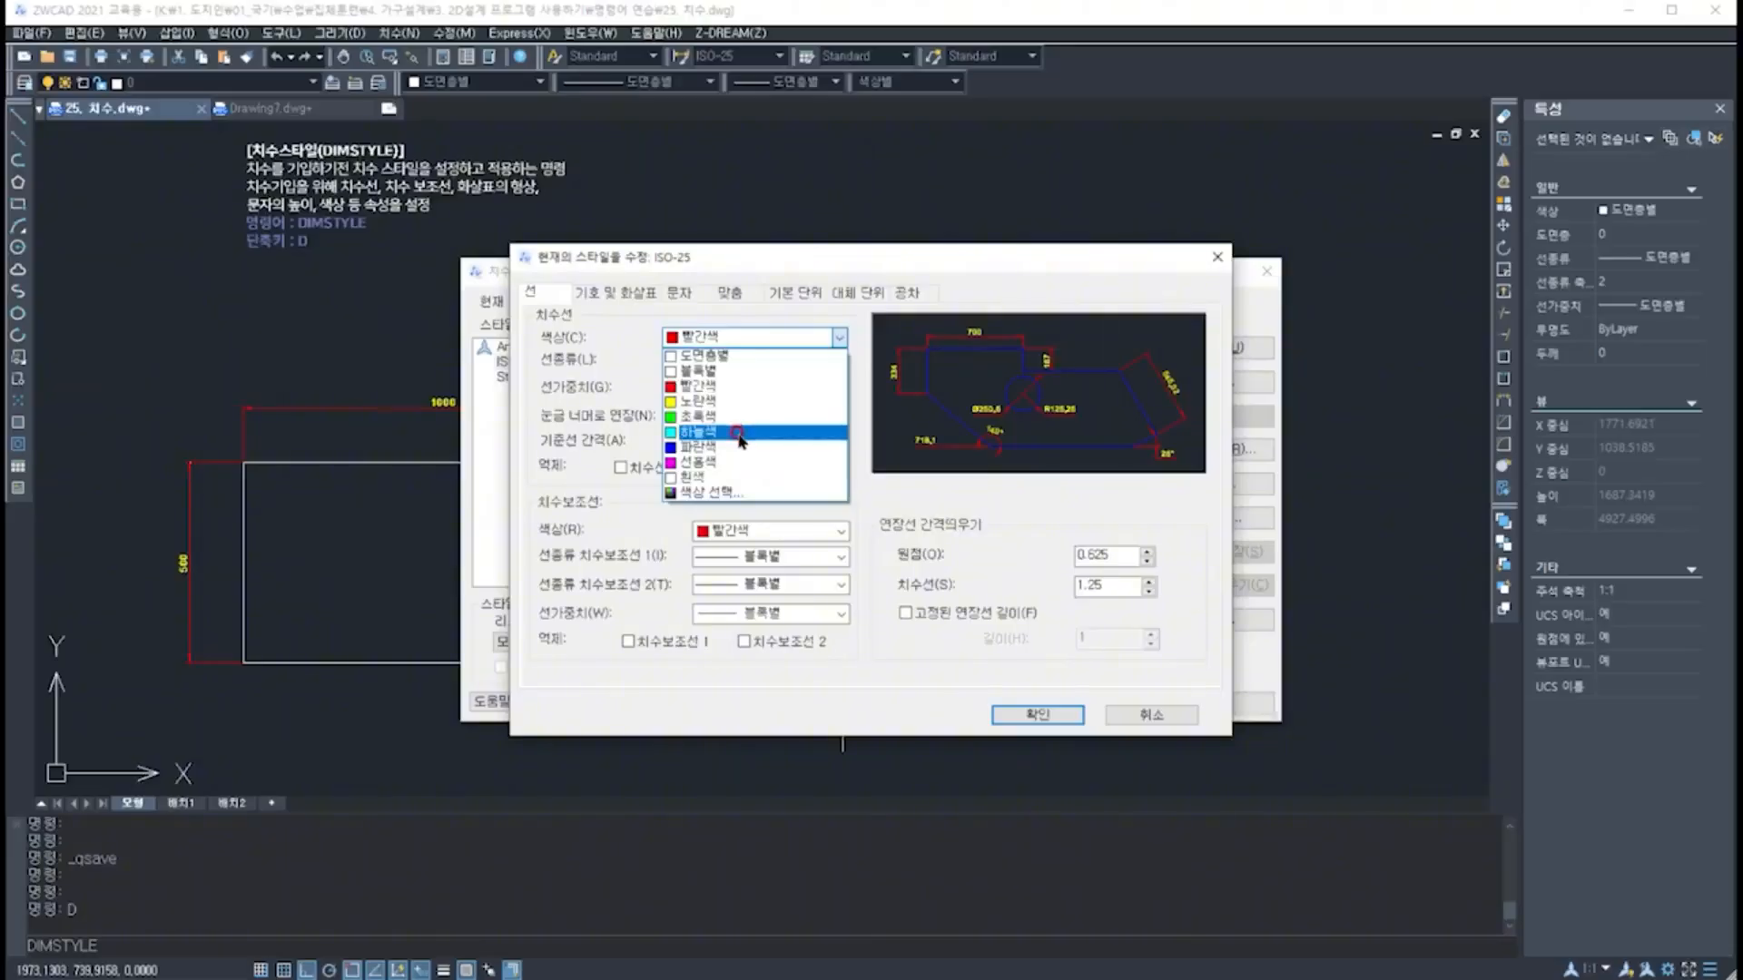
left_click(737, 441)
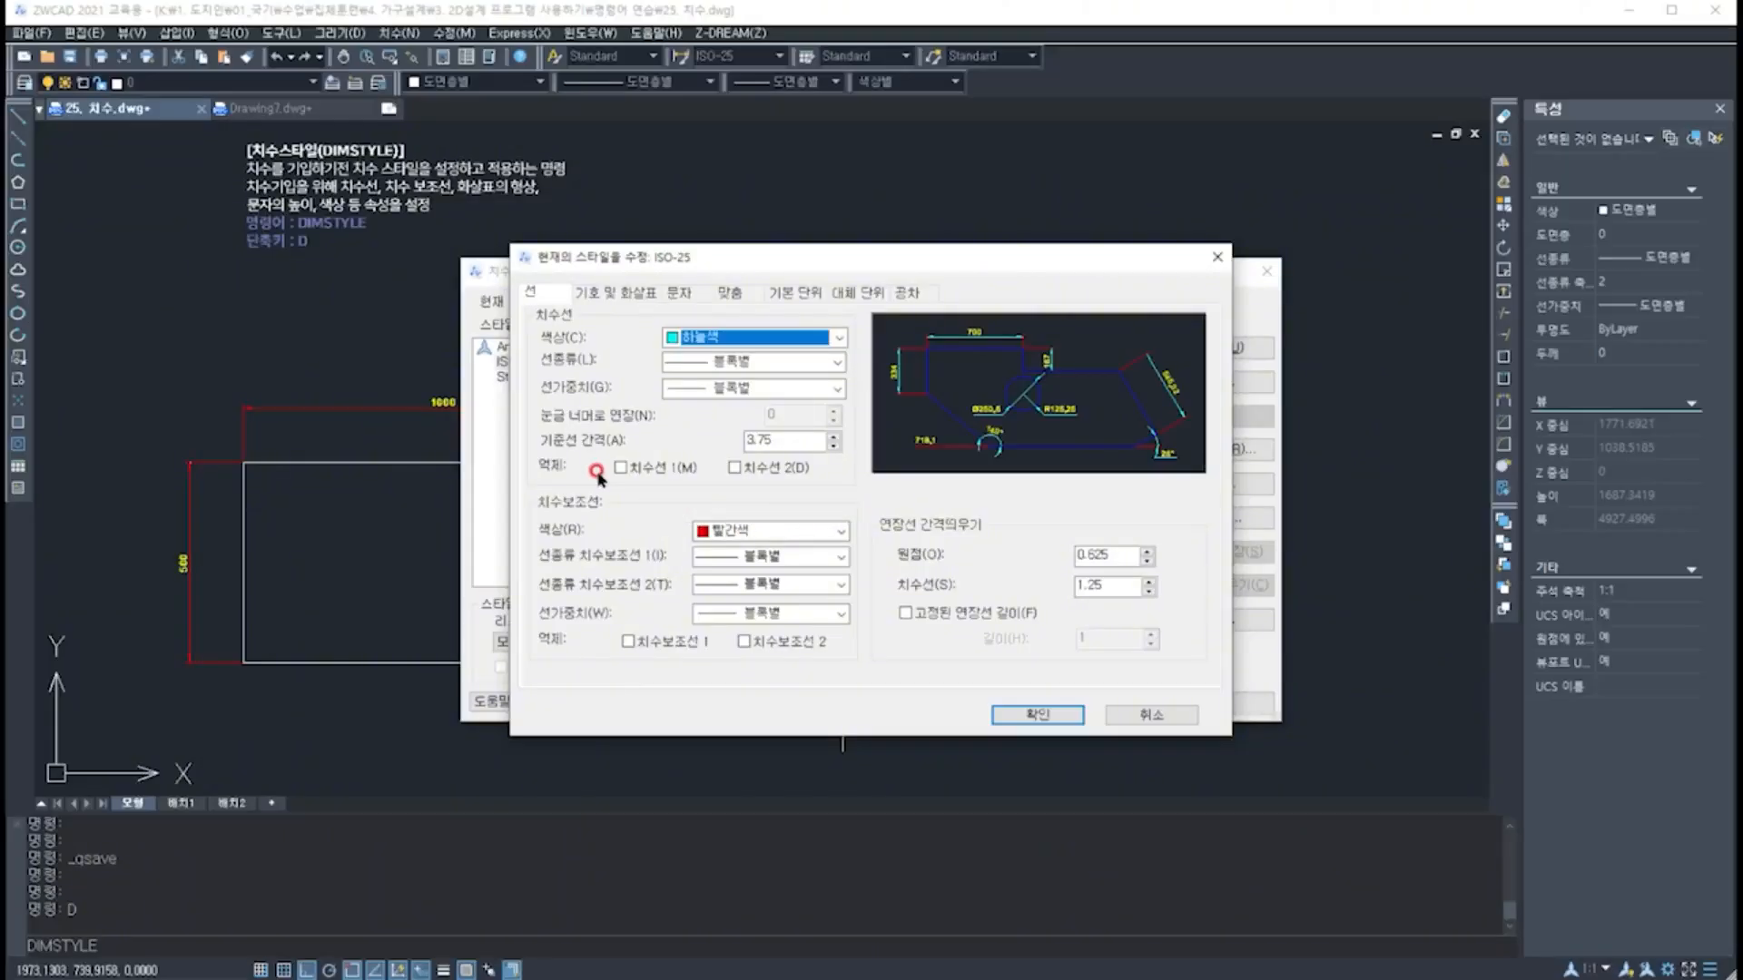
left_click(623, 469)
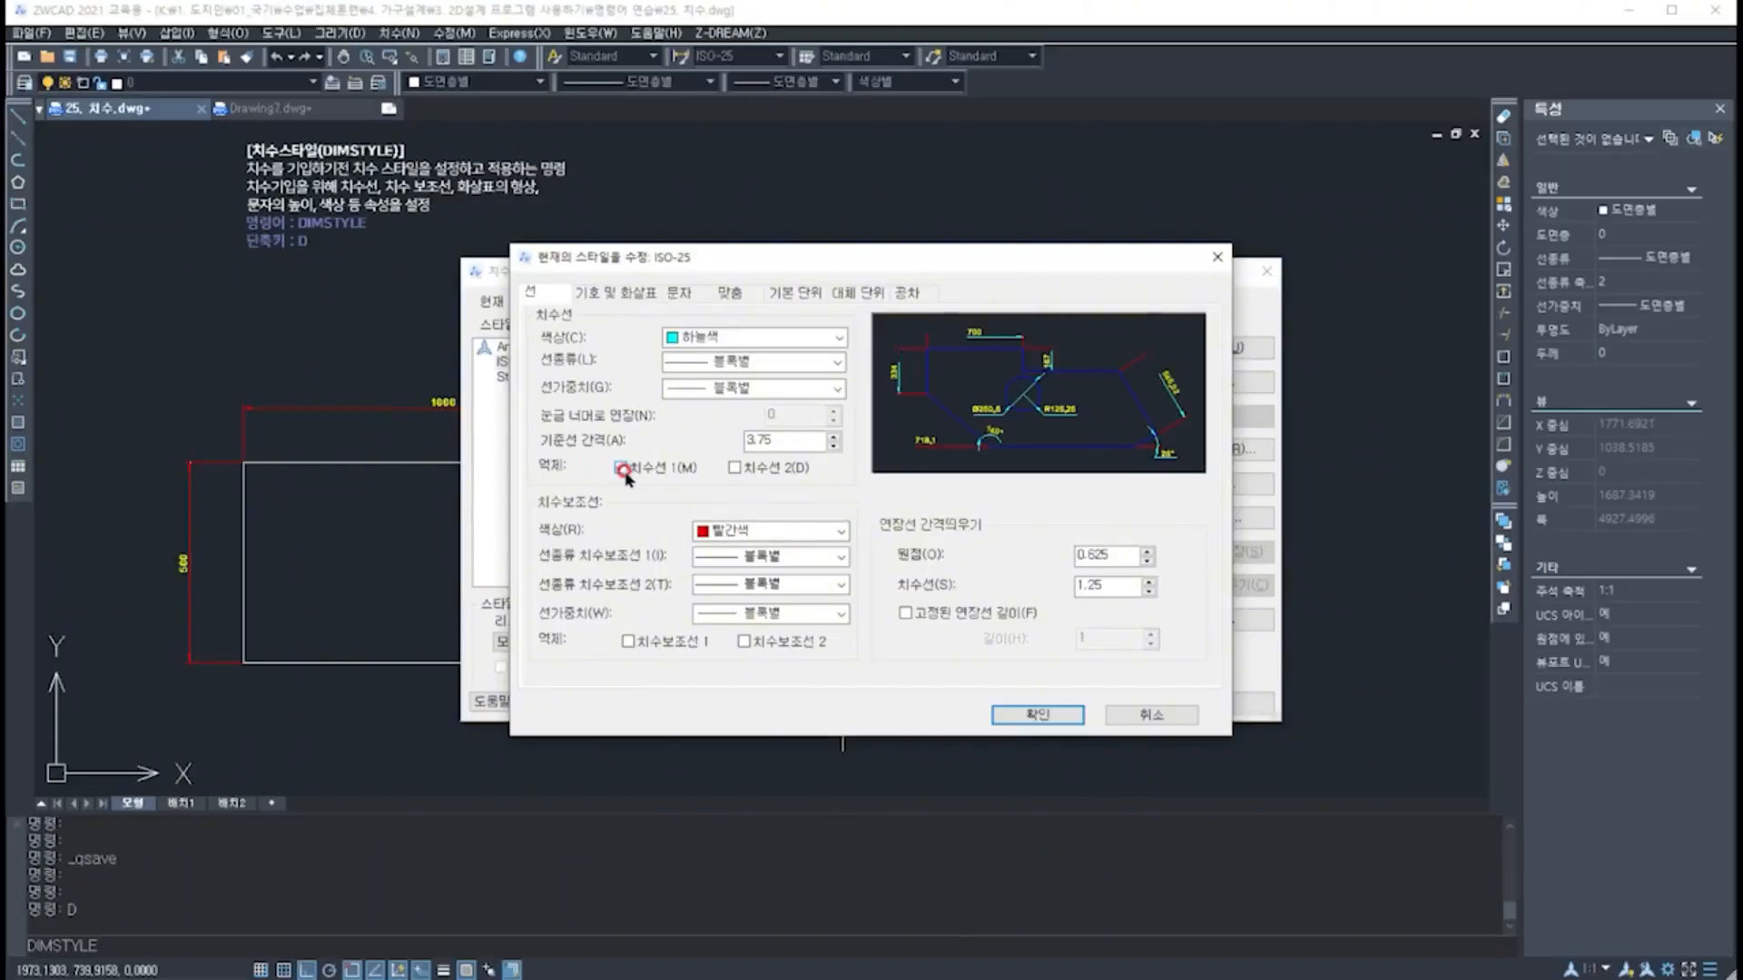
left_click(734, 469)
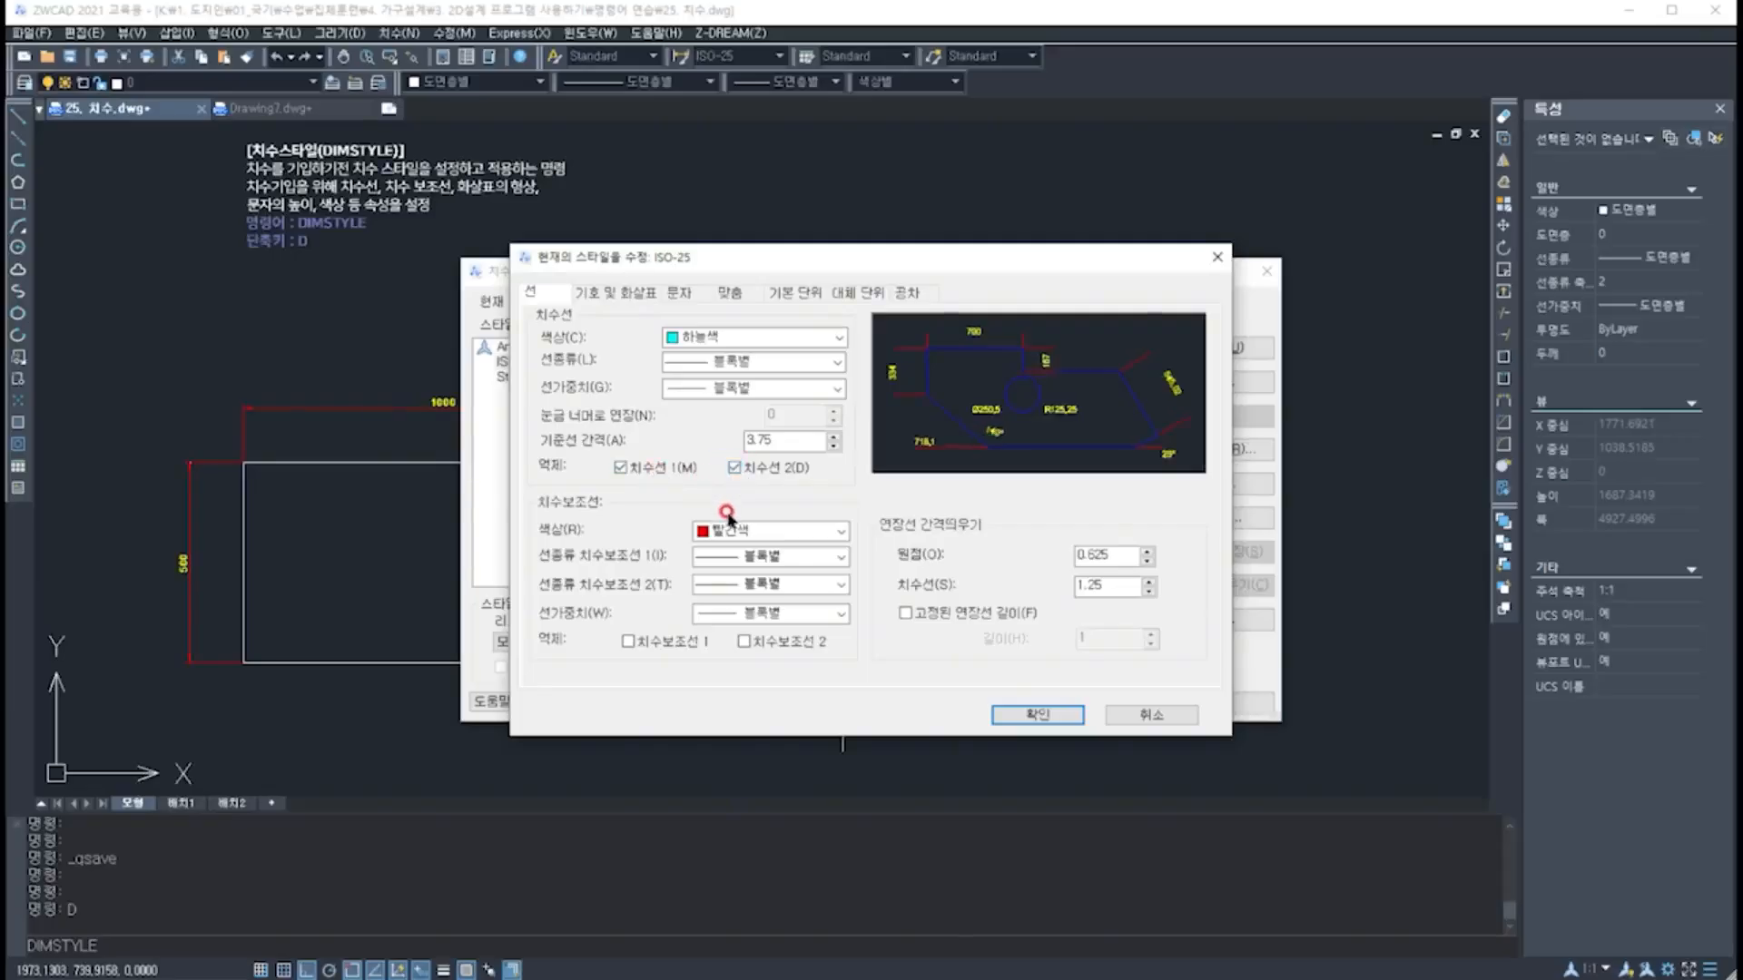
Step: Turn off suppression of dimension lines 1 and 2 and set the extension line color to 초록색 (green)
left_click(735, 468)
left_click(621, 468)
left_click(676, 584)
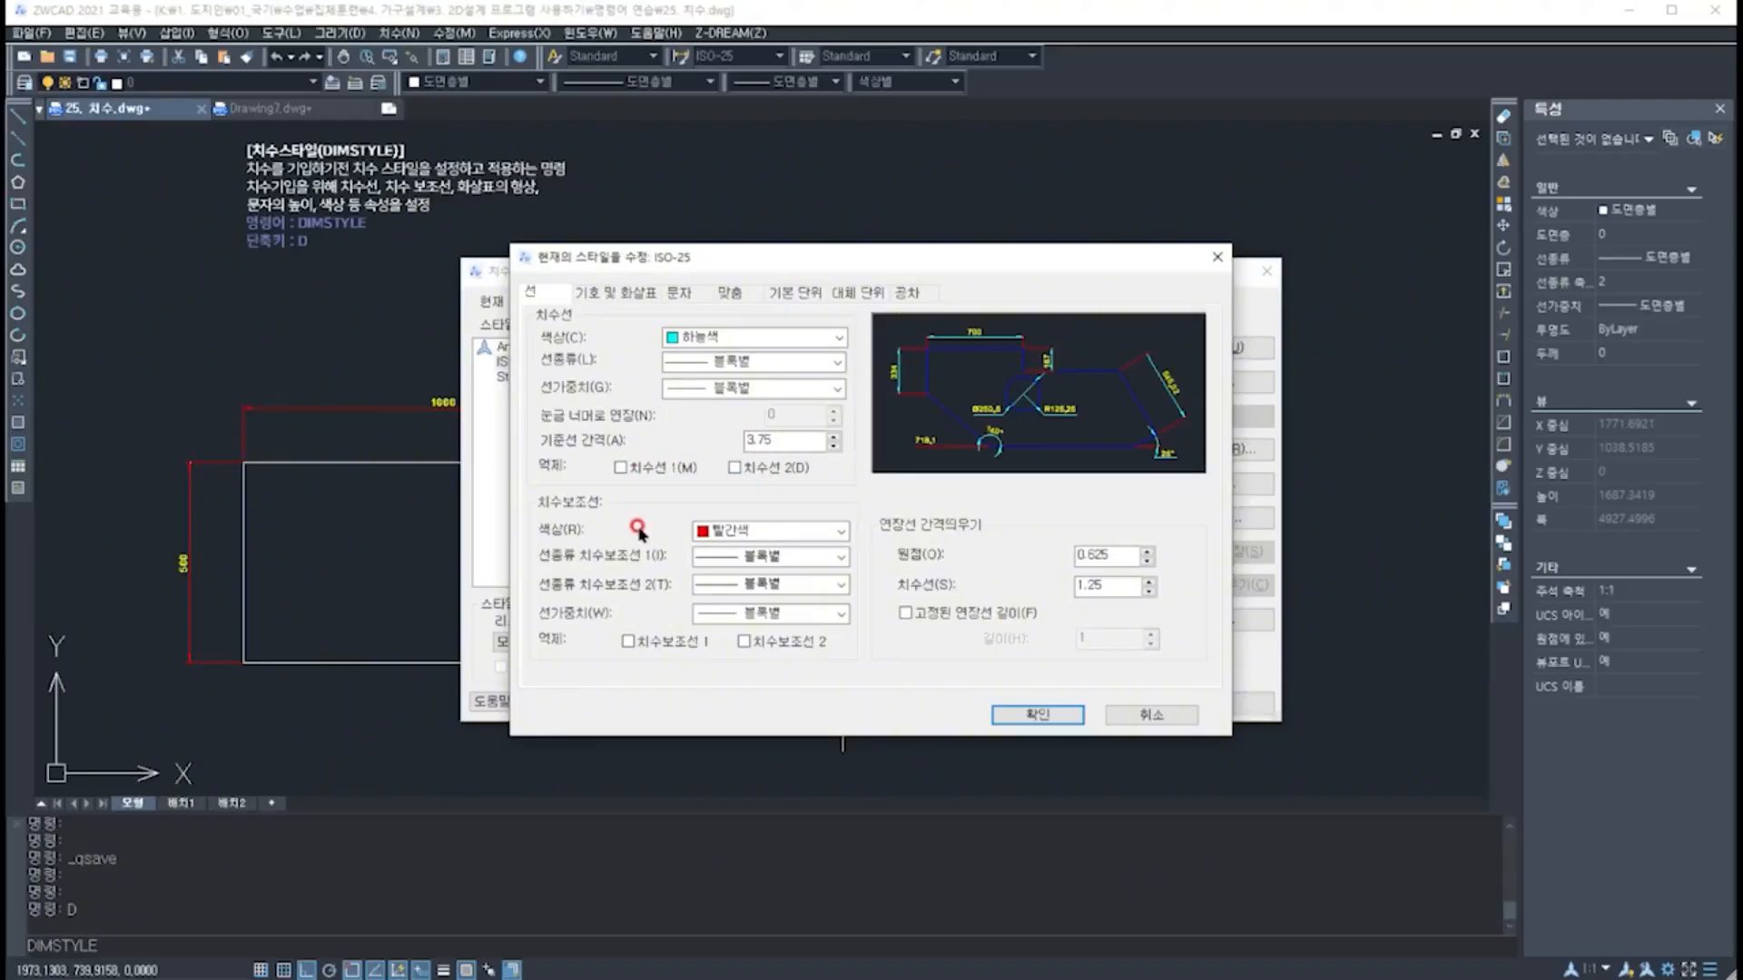
left_click(743, 533)
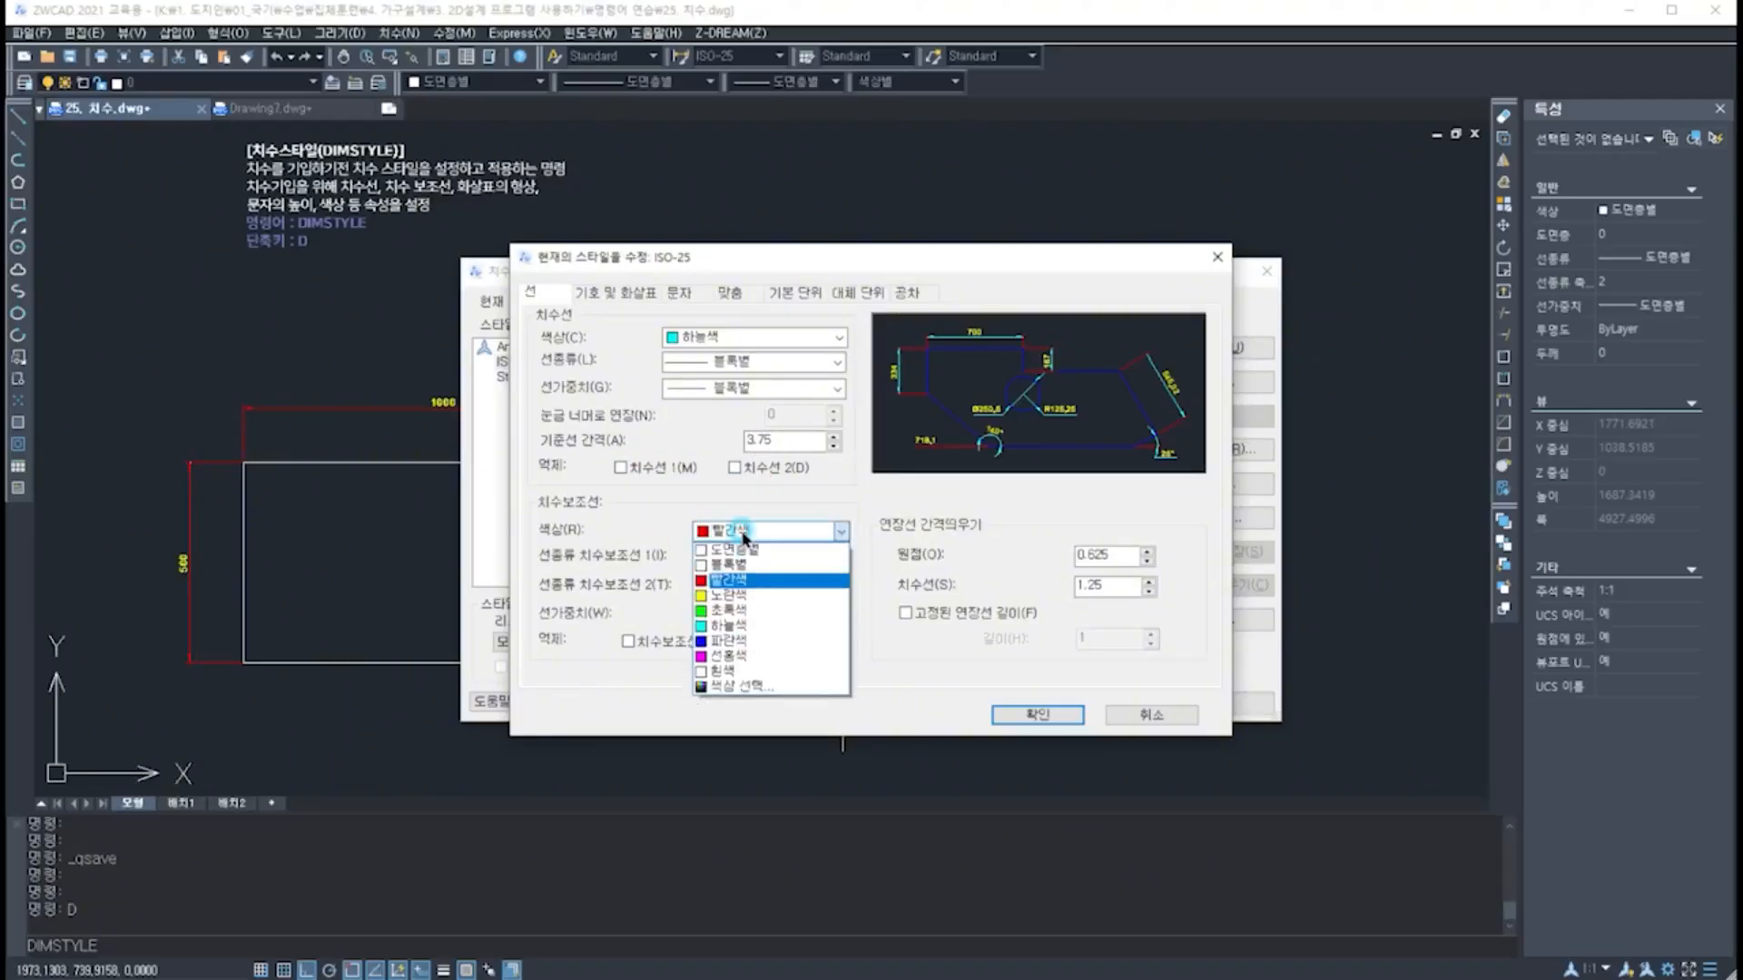
left_click(733, 609)
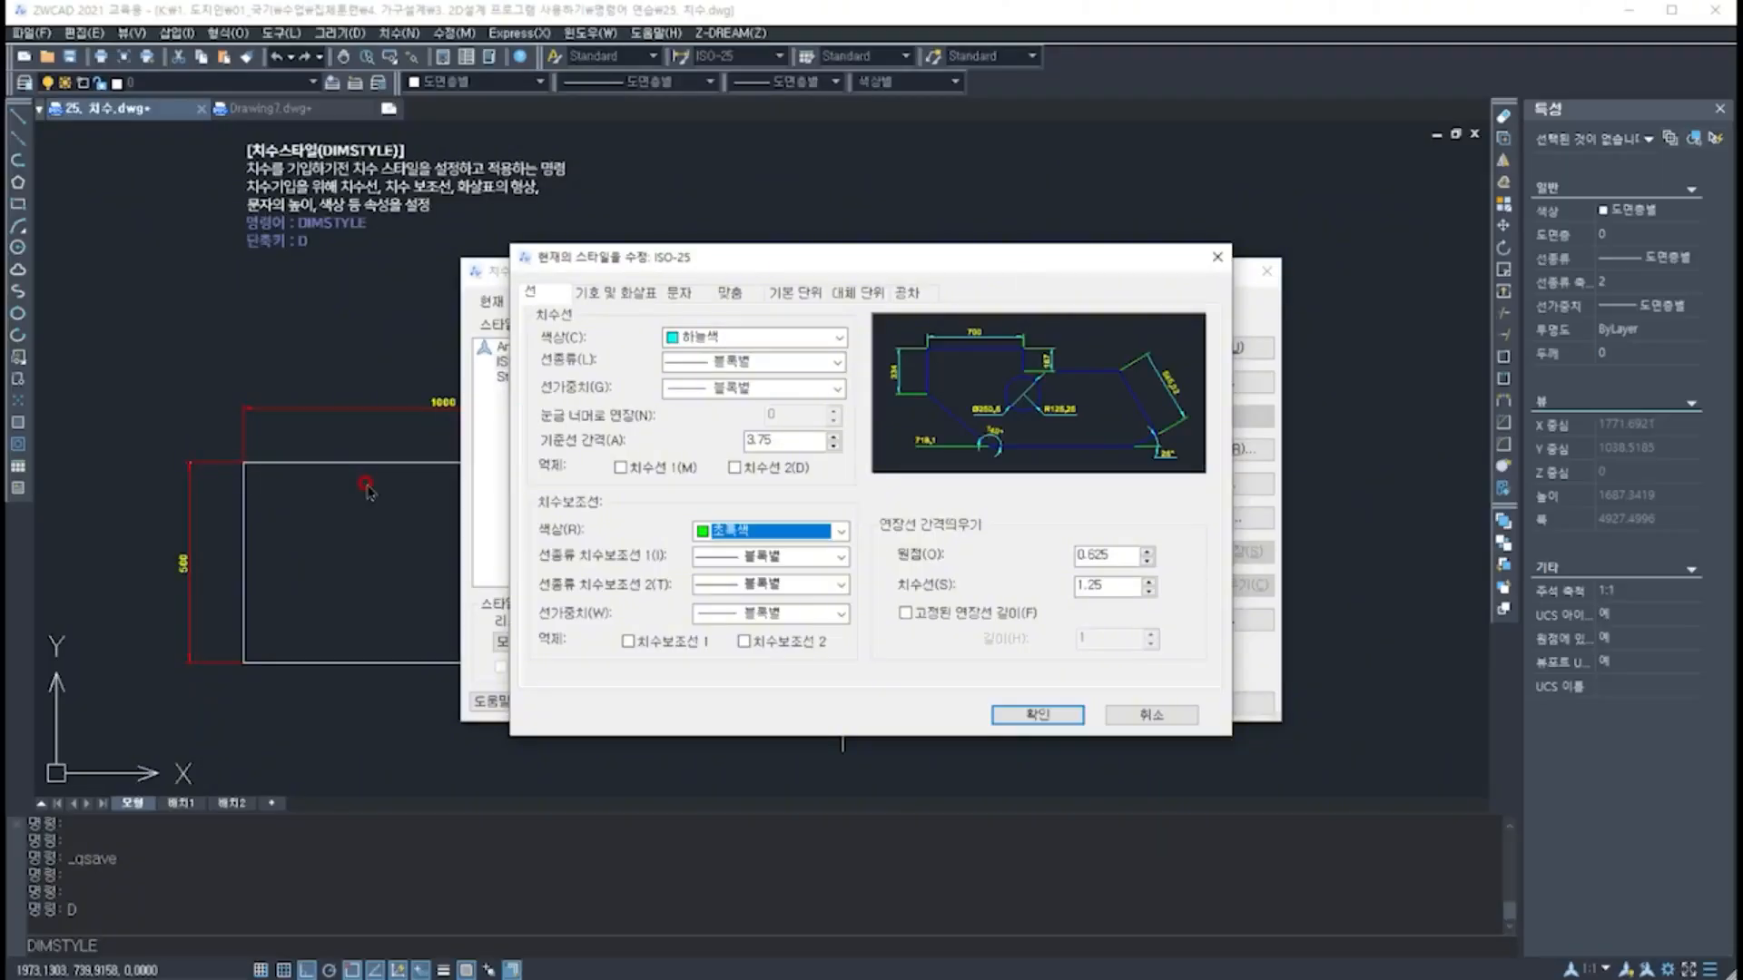
Step: Set the dimension line and extension line colors to 빨간색 (red), keeping the dimension line's linetype at 블록별
left_click(779, 341)
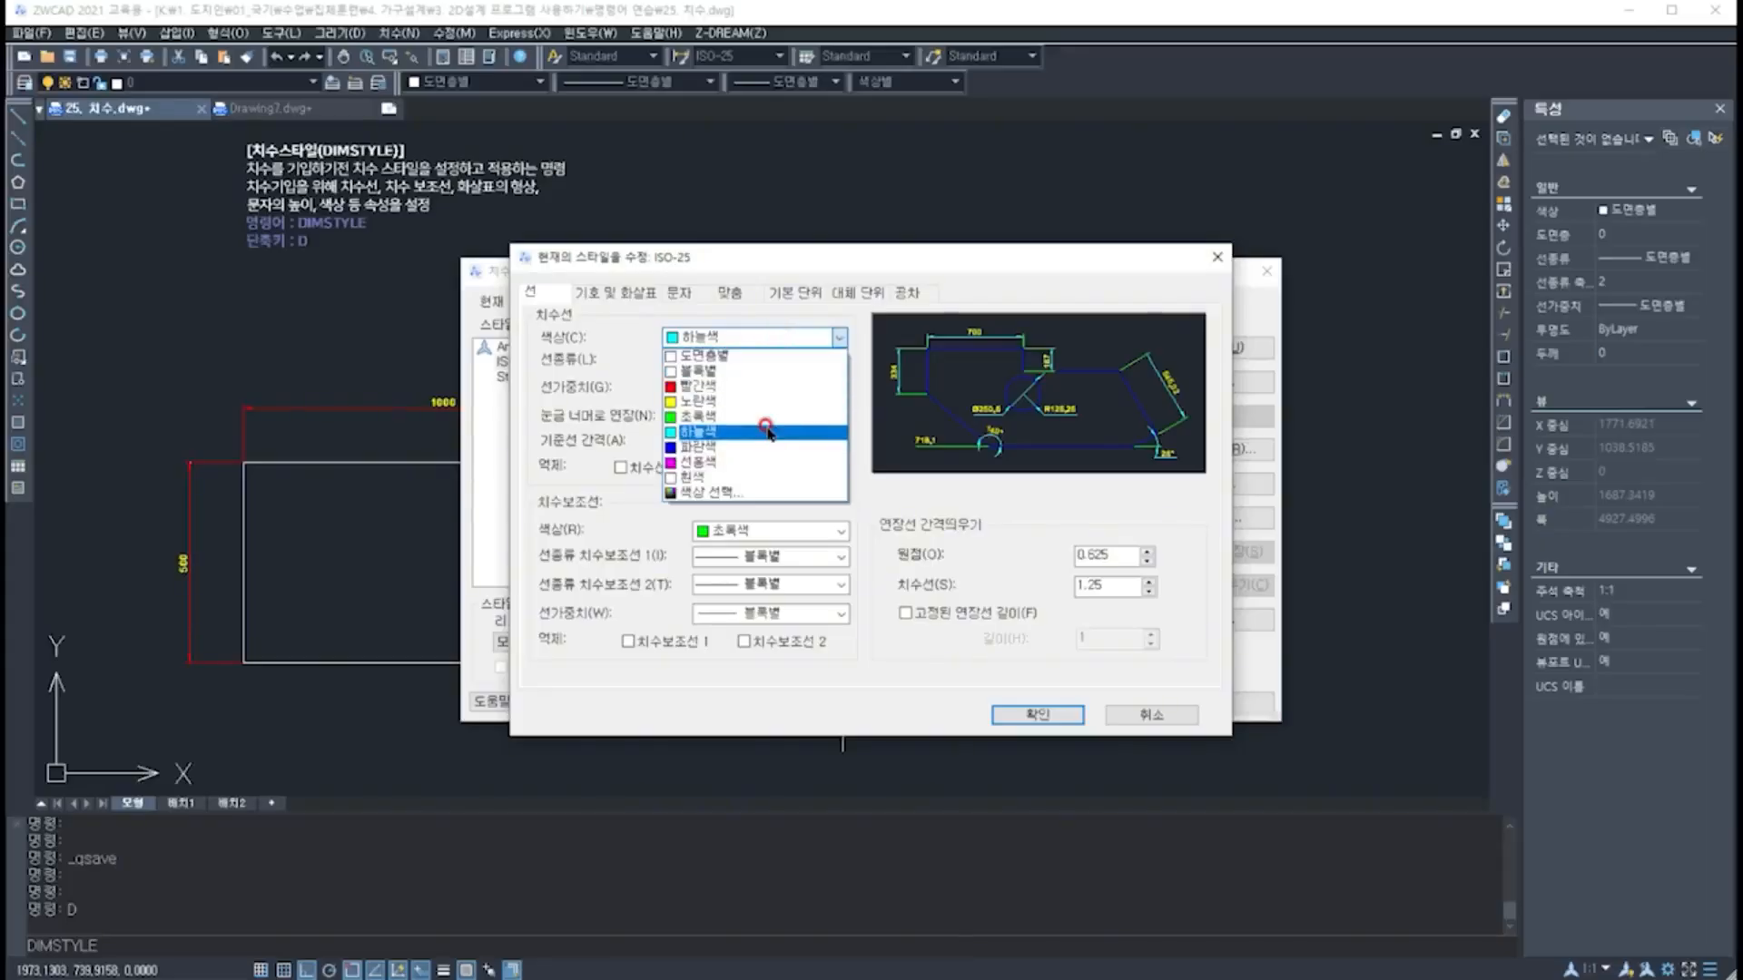
left_click(758, 386)
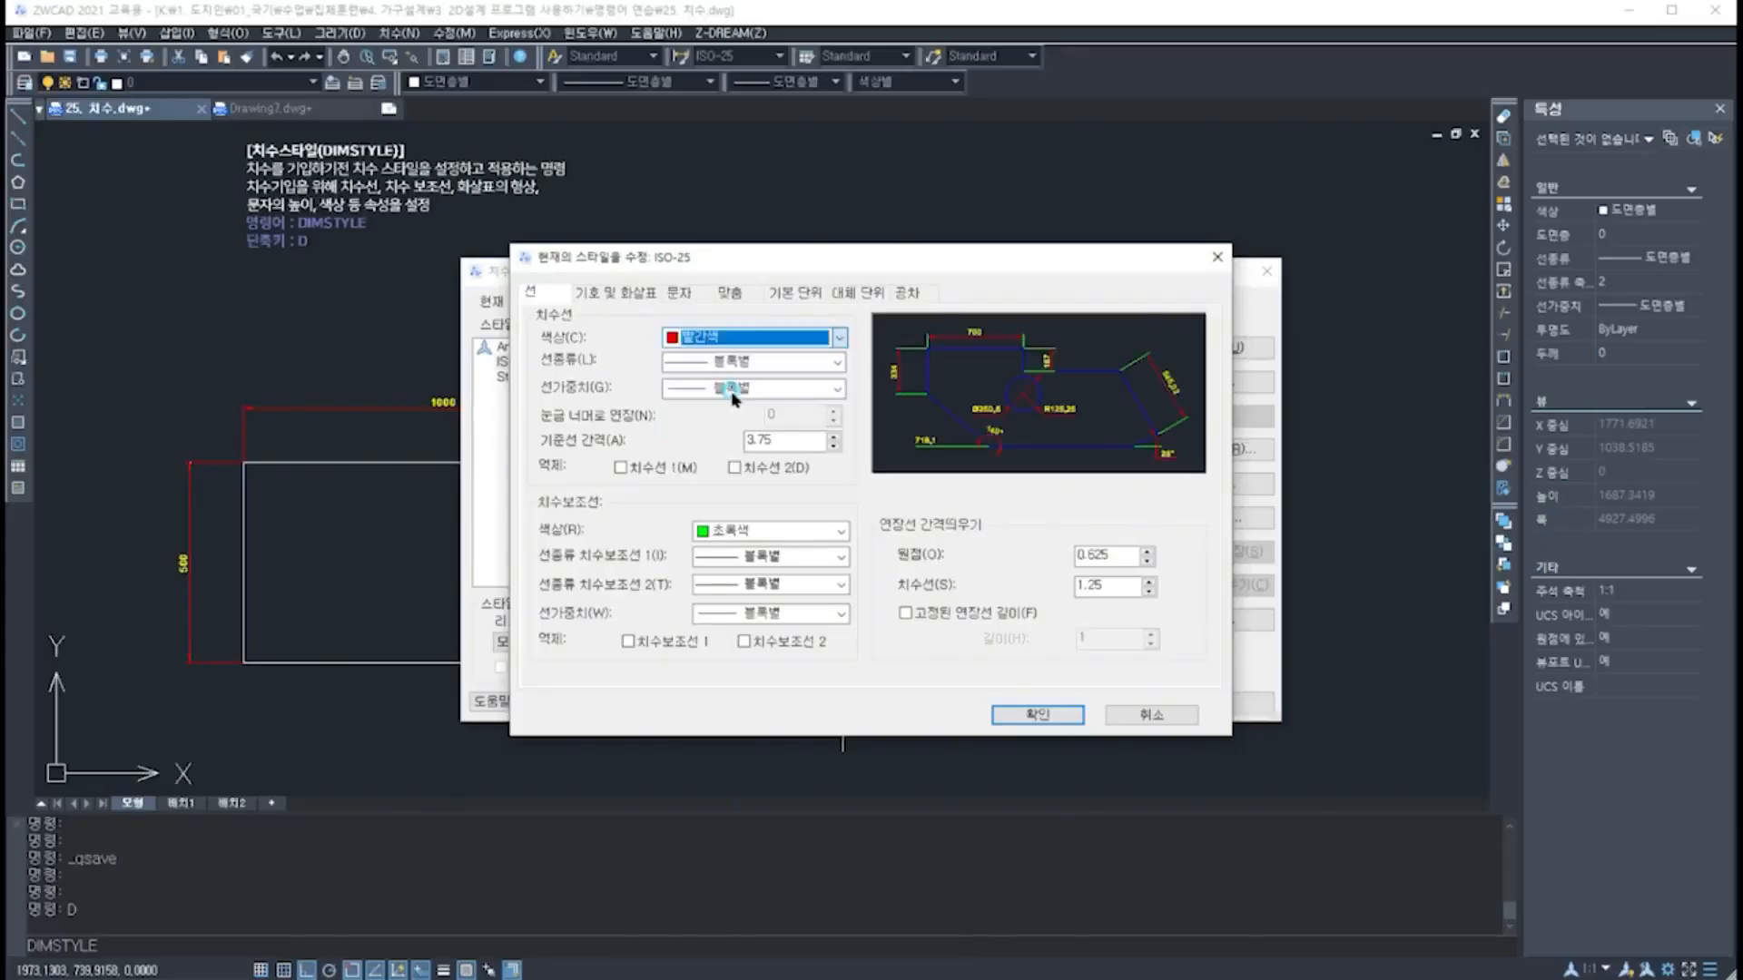
left_click(765, 532)
left_click(750, 579)
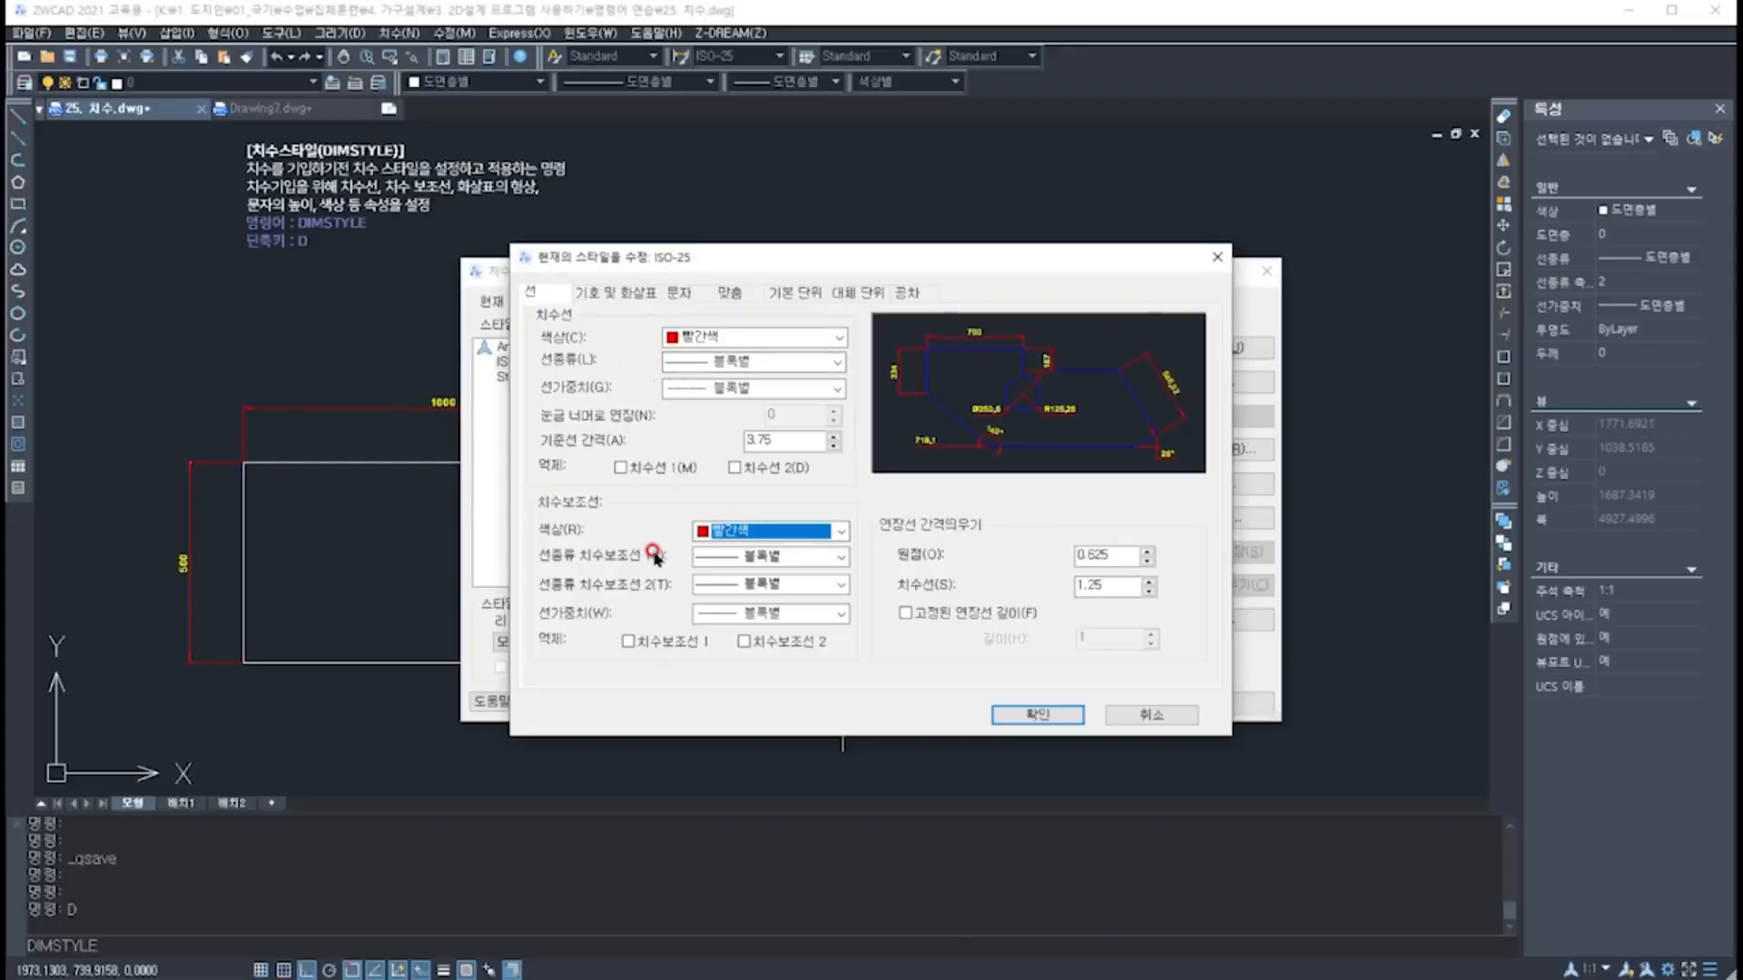
left_click(731, 361)
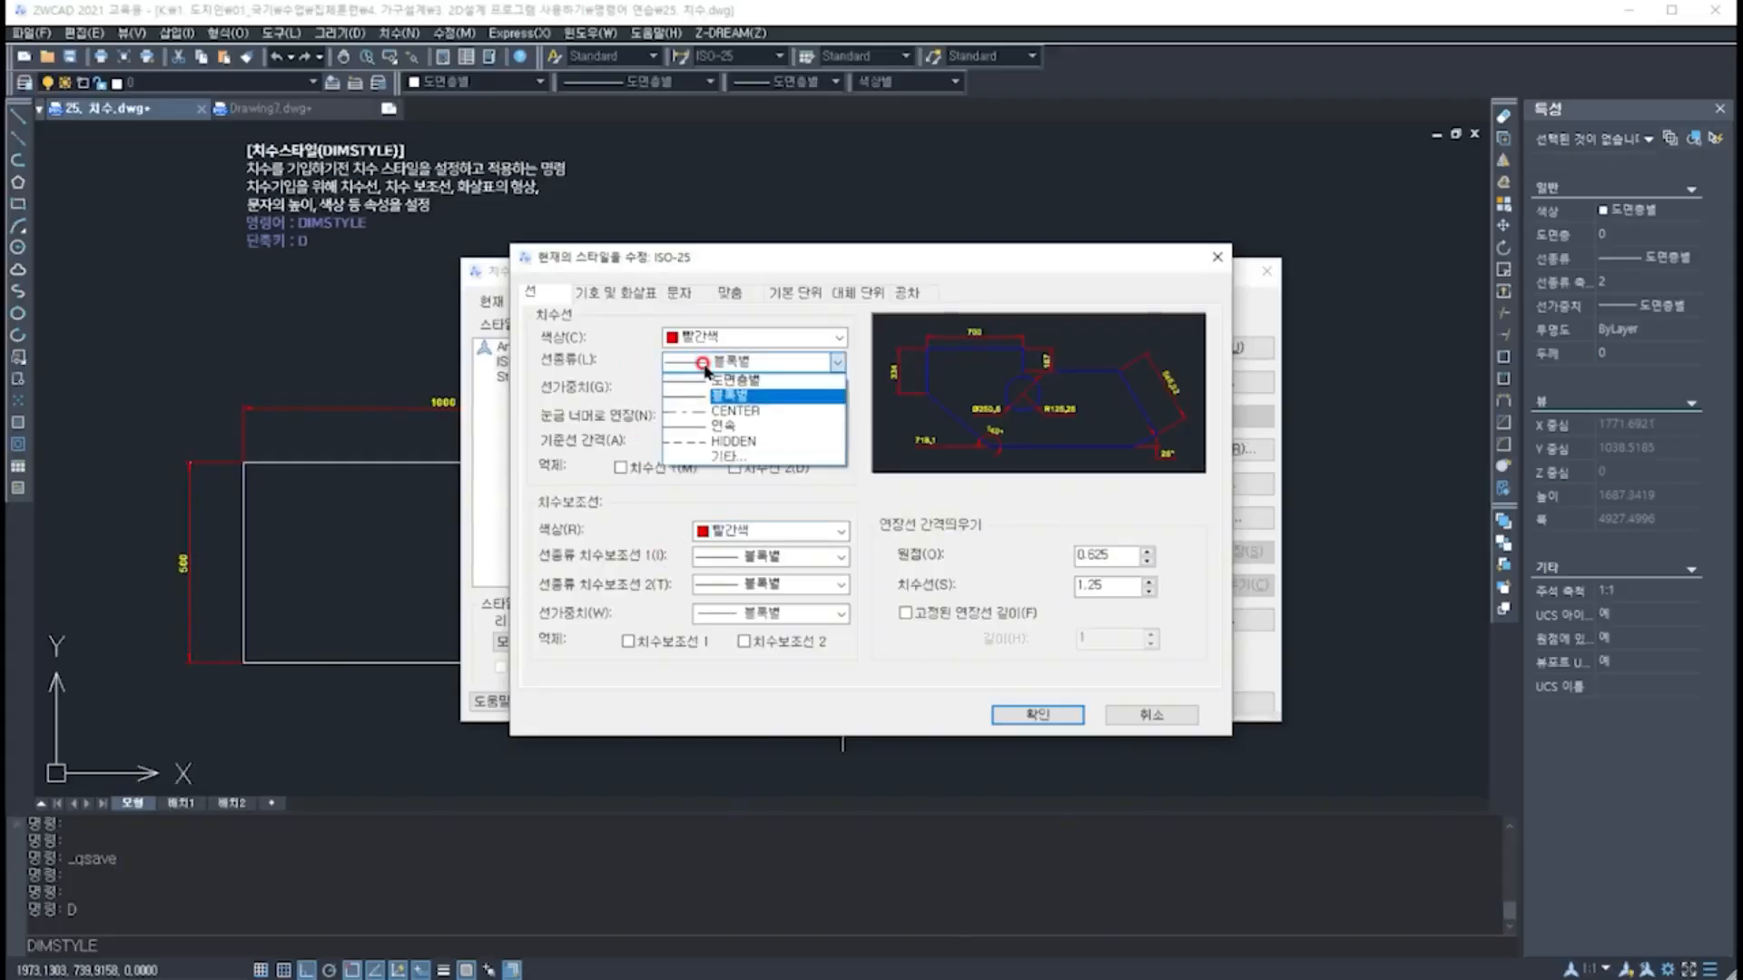
left_click(730, 397)
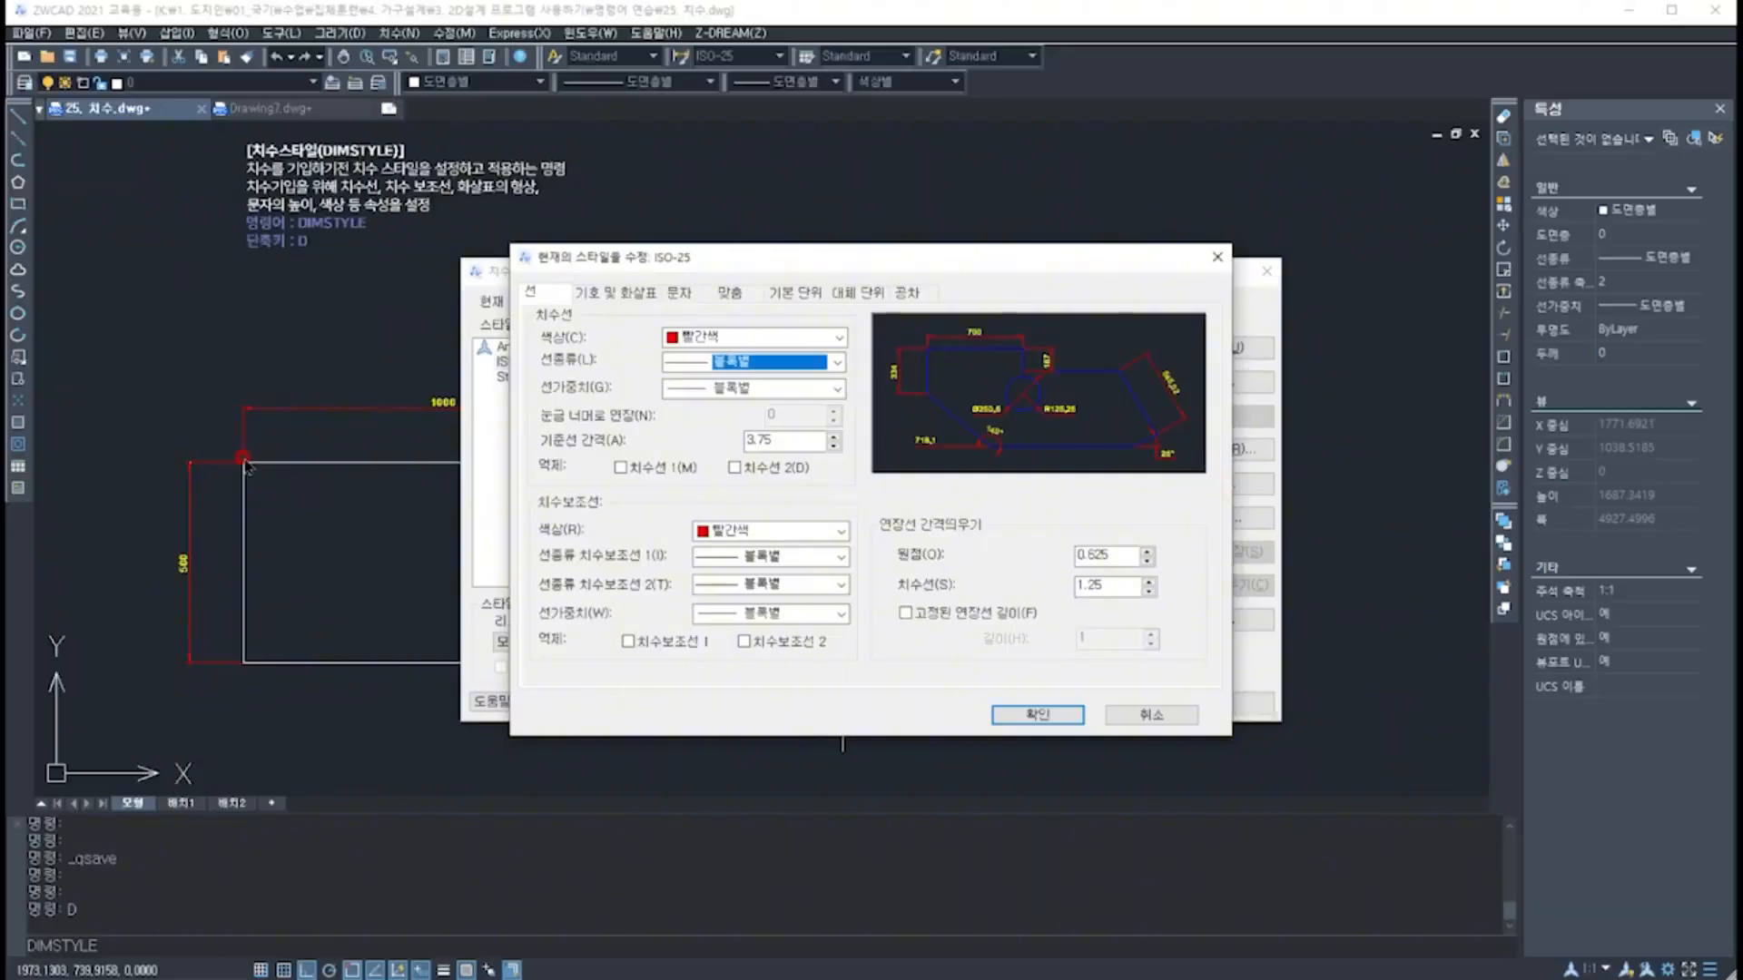
Step: Set the extension lines' origin offset to 2 and their extension beyond the dimension line to 0
double_click(1095, 554)
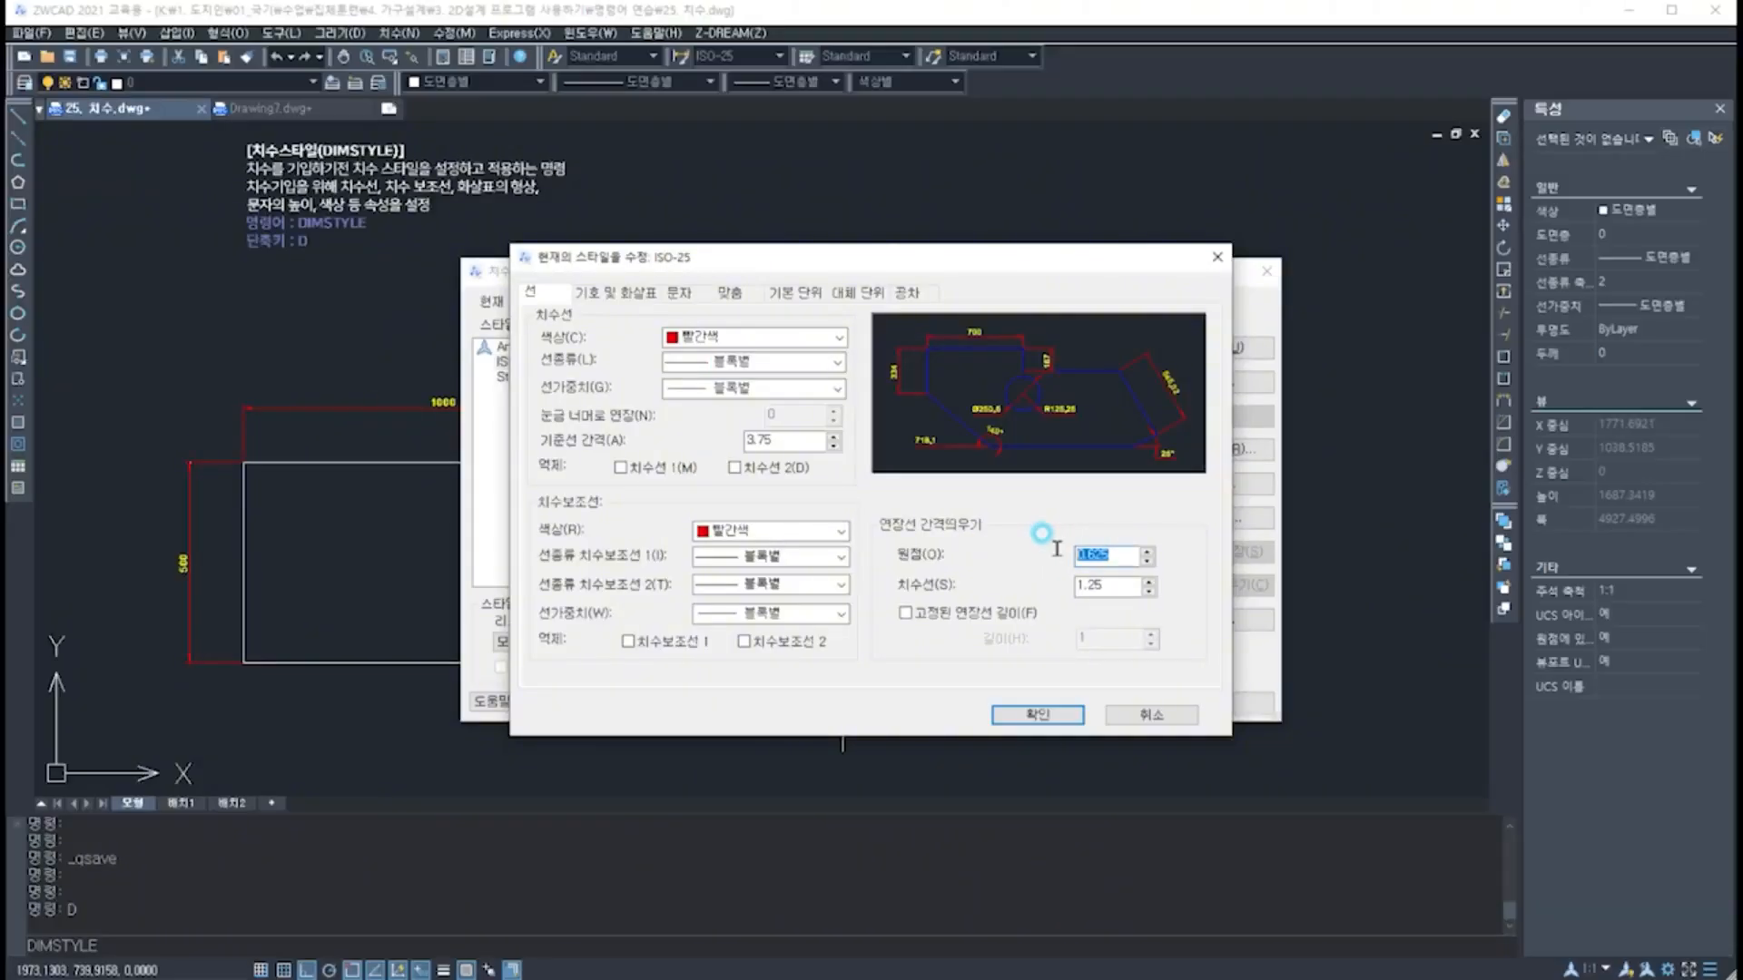
type("2")
left_click(1119, 583)
left_click_drag(1117, 585, 1045, 588)
type("0")
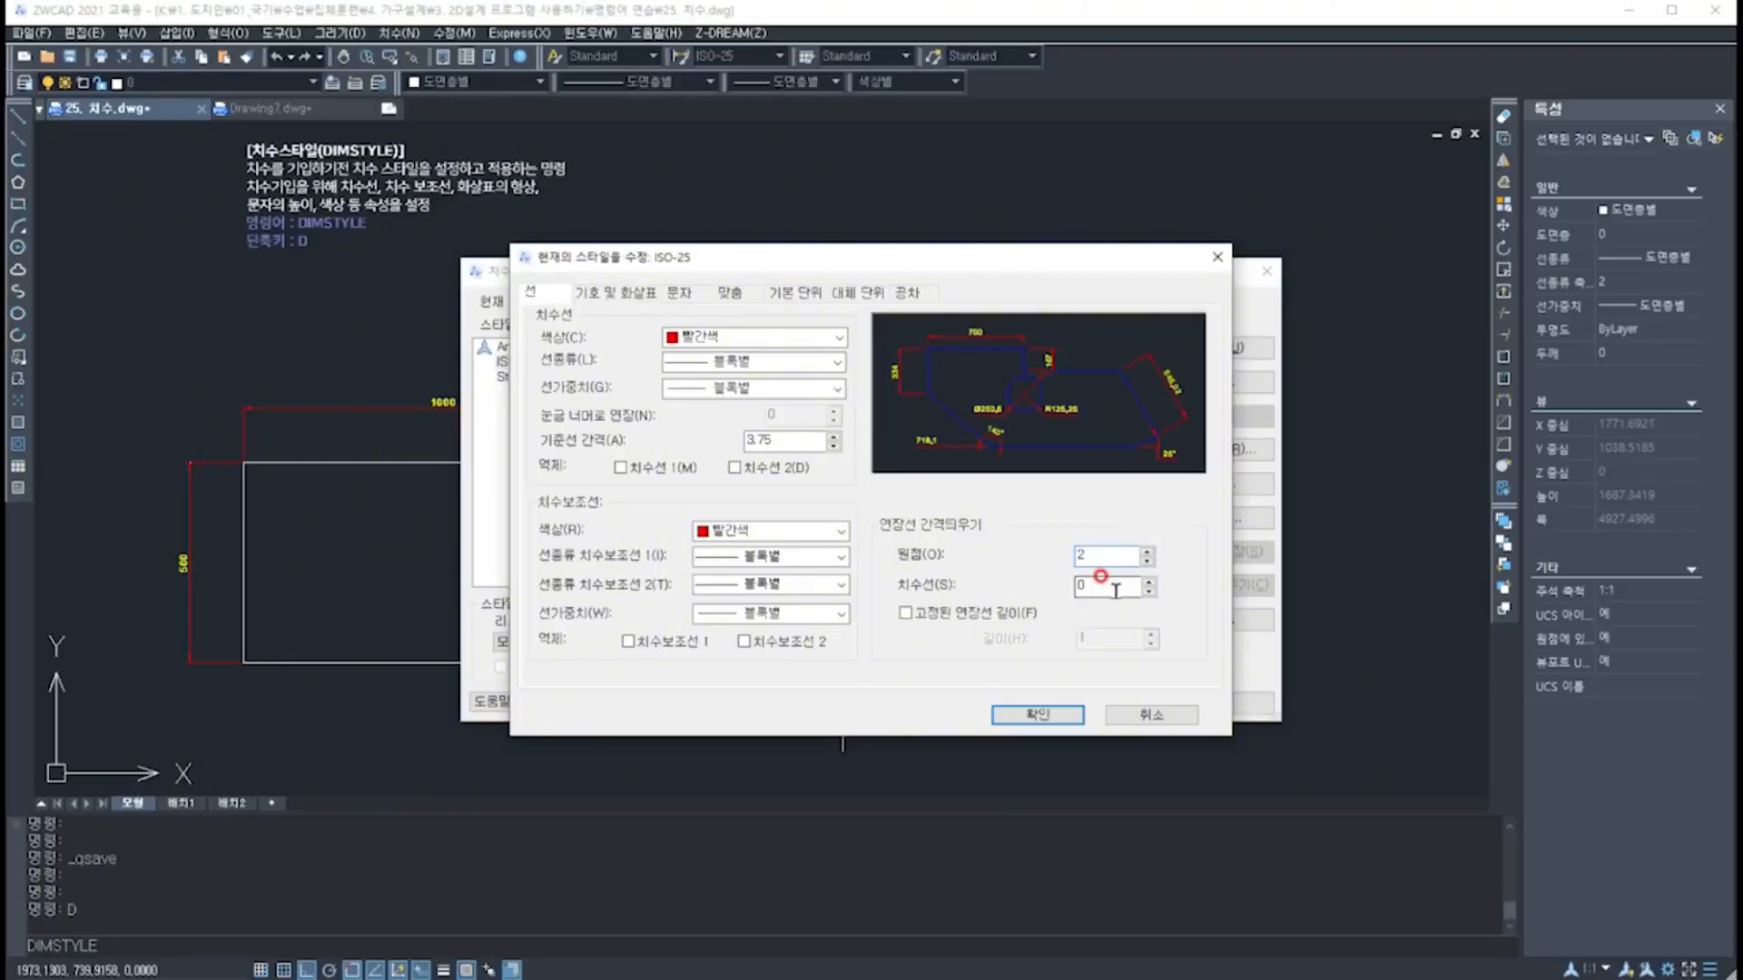
Step: Try an extension of 5 beyond the dimension line and an origin offset of 4 for the extension lines
left_click_drag(1109, 585, 1044, 585)
type("5")
type("4")
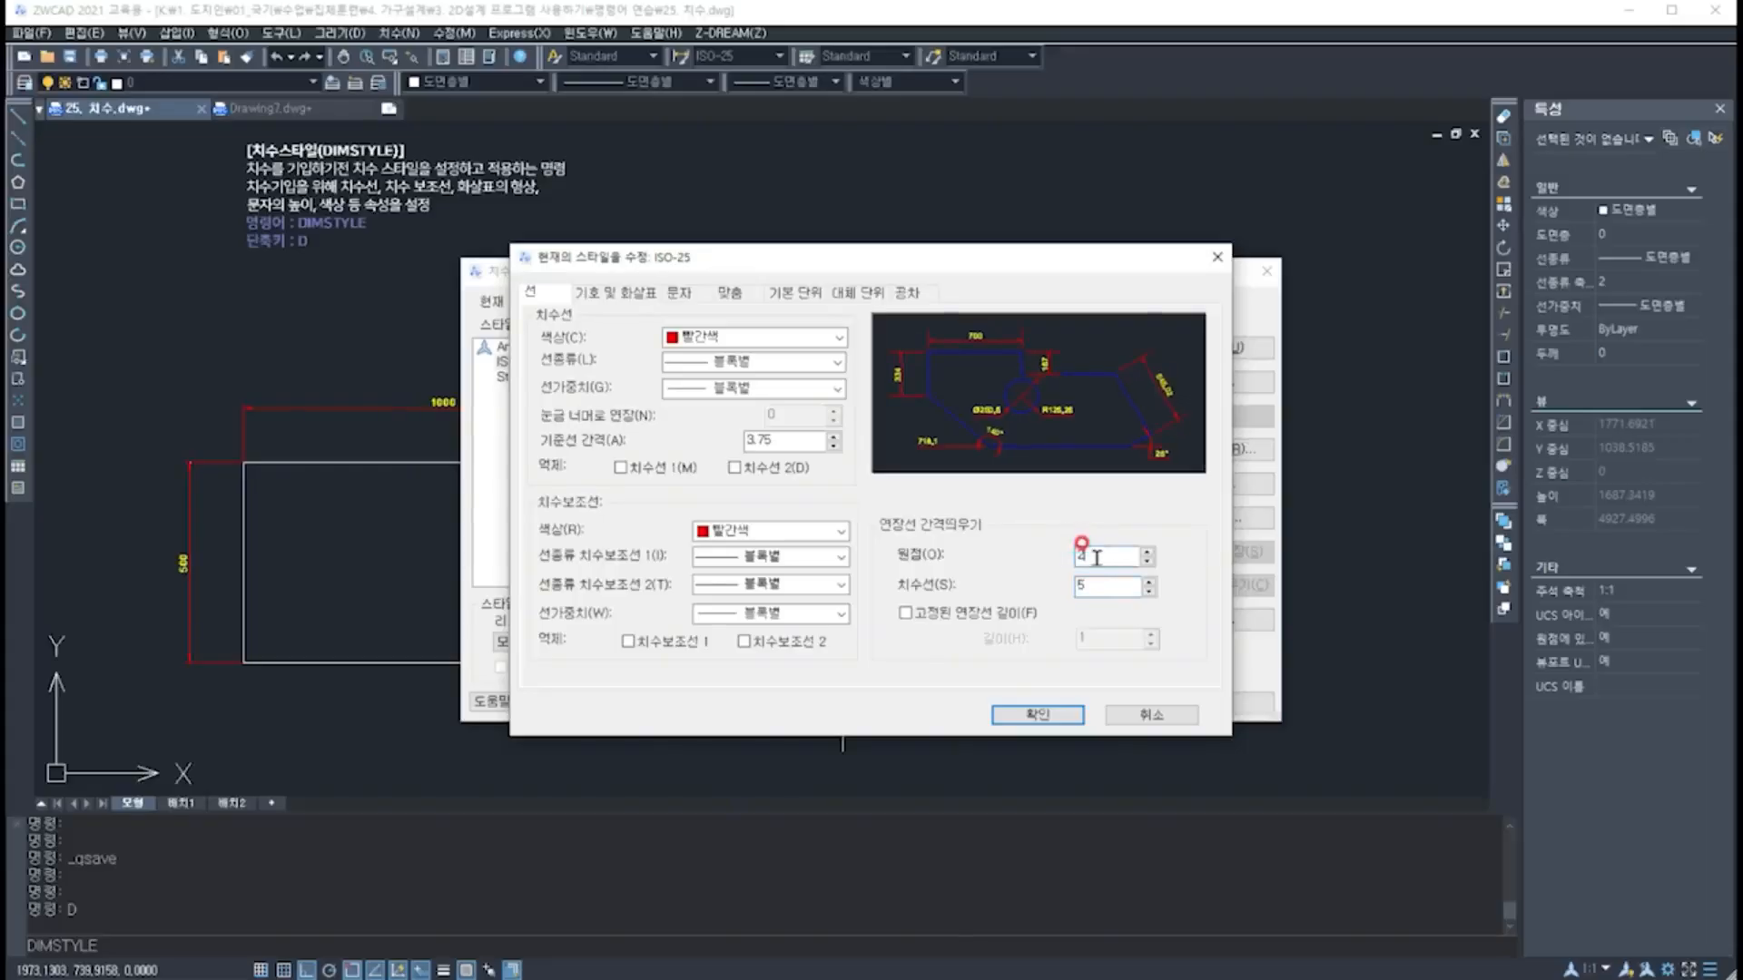
Step: Set the extension lines' origin offset to 2 and their extension beyond the dimension line to 1
type("2")
left_click_drag(1097, 585, 1045, 589)
type("1")
left_click(1104, 552)
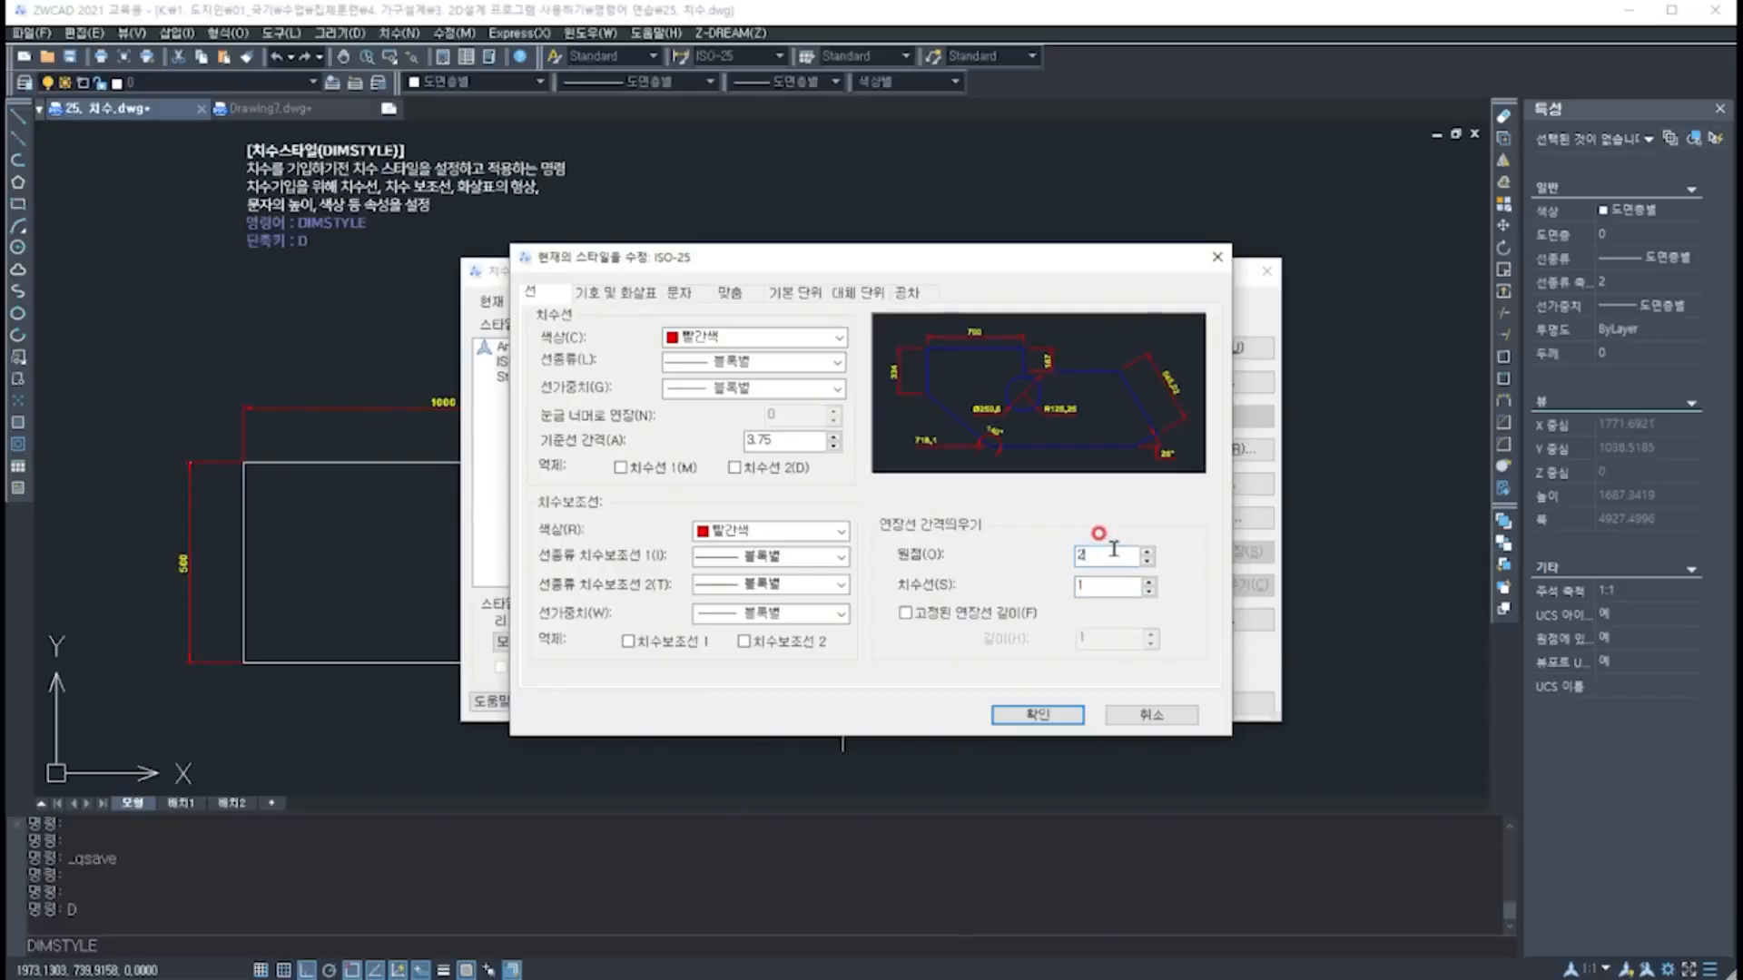
Step: Try 점 (dot) as the dimension arrowhead, settle on 작은 점 (small dot) and set the arrow size to 3
left_click(630, 293)
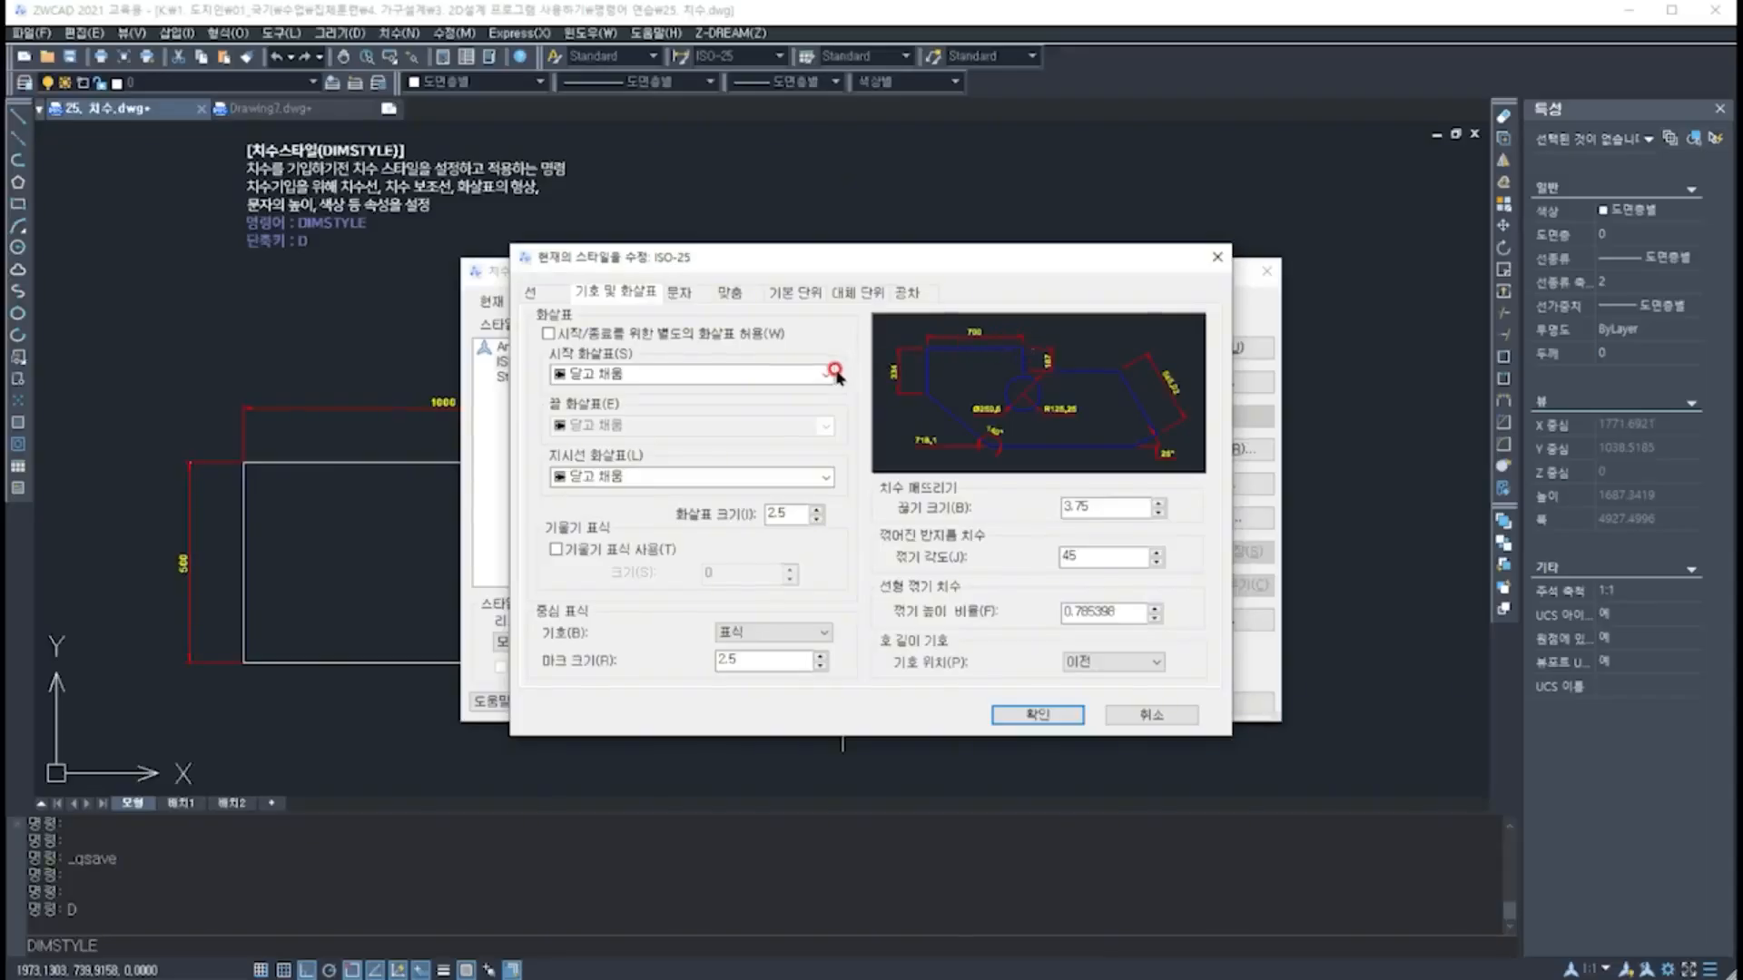
left_click(669, 376)
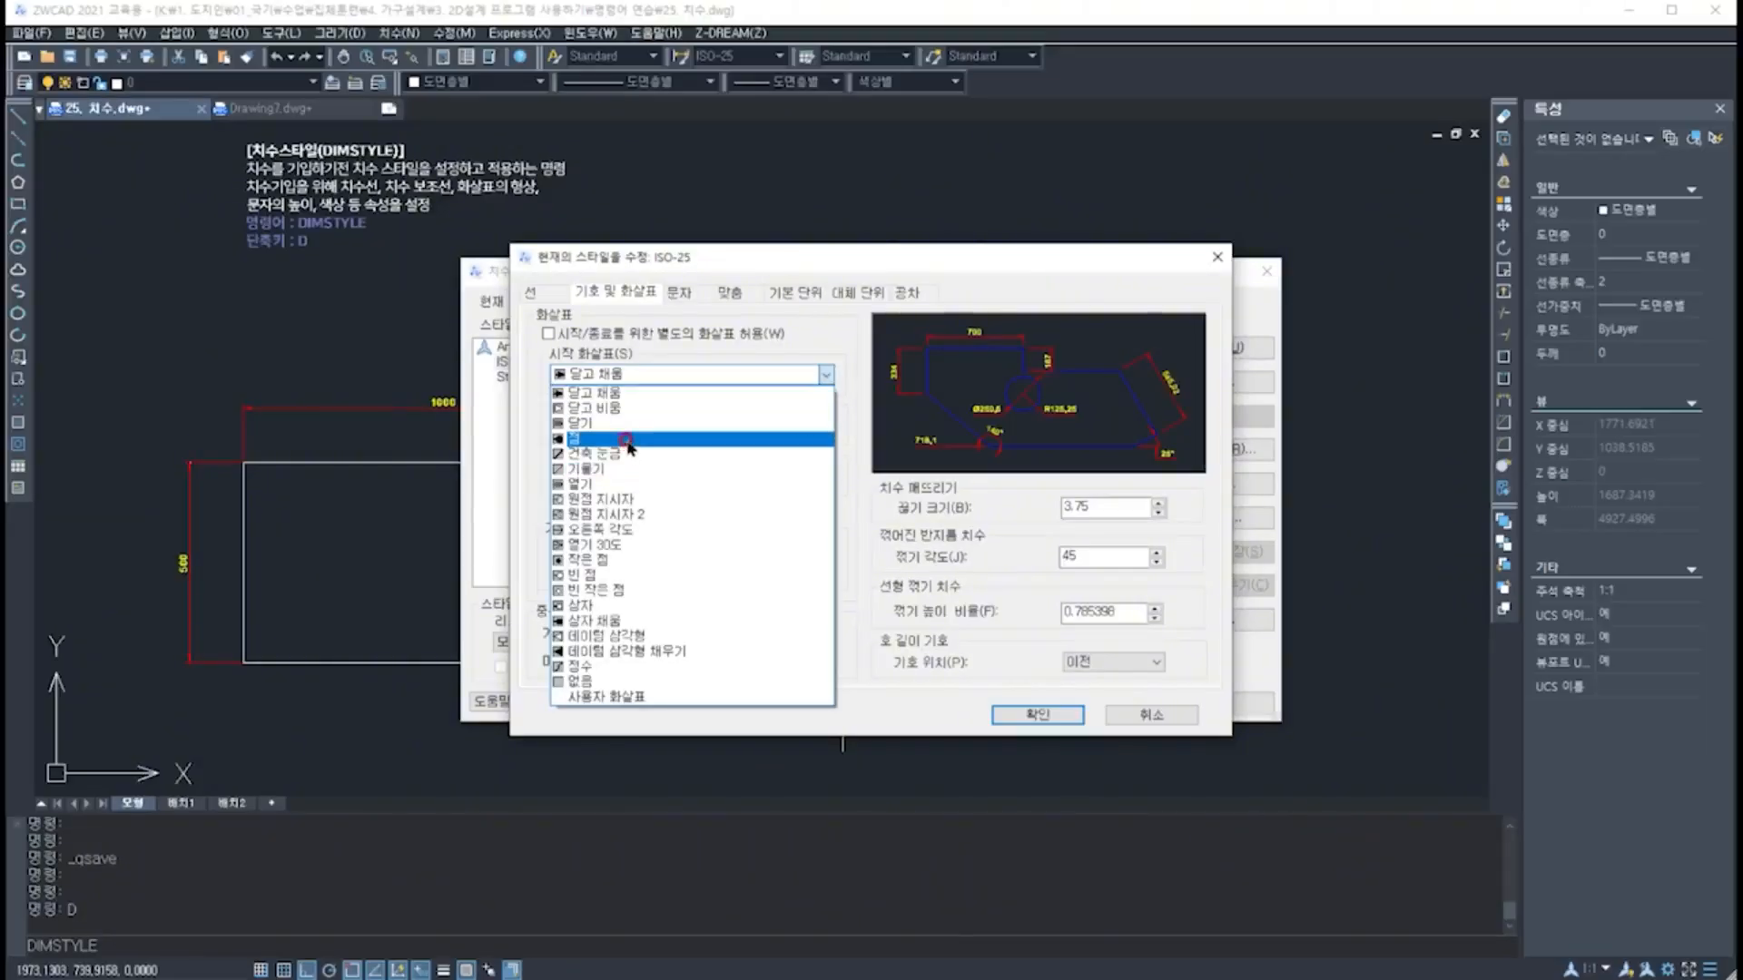
left_click(618, 440)
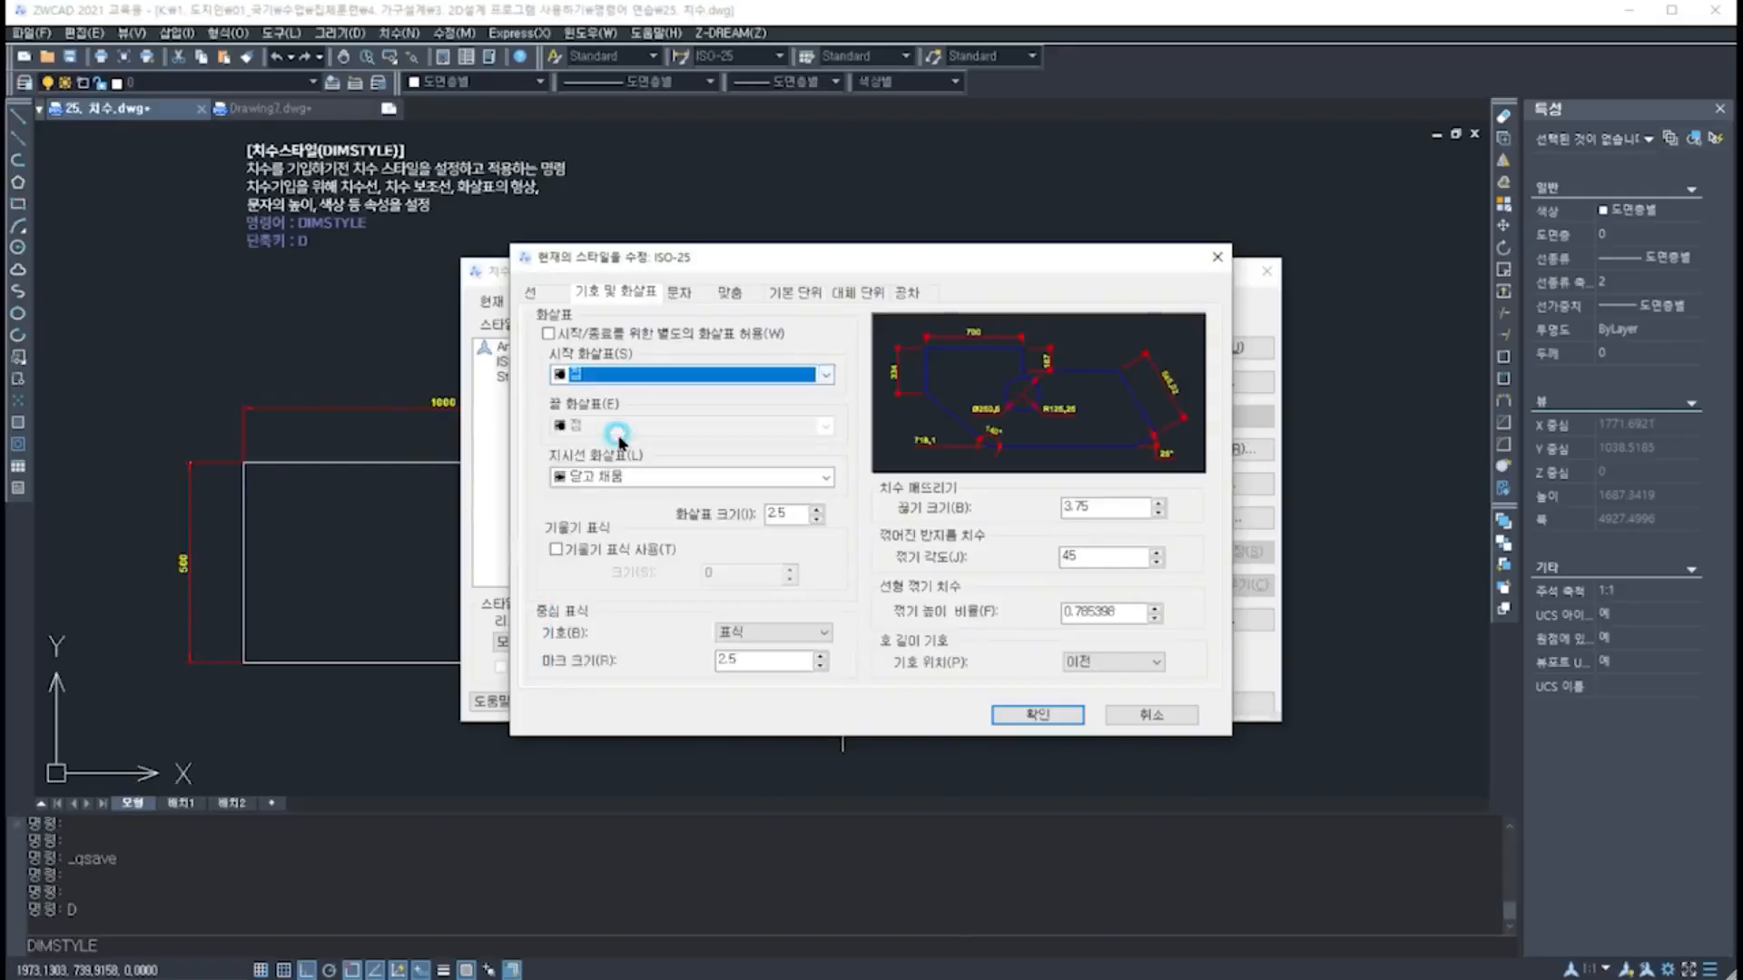
left_click(705, 380)
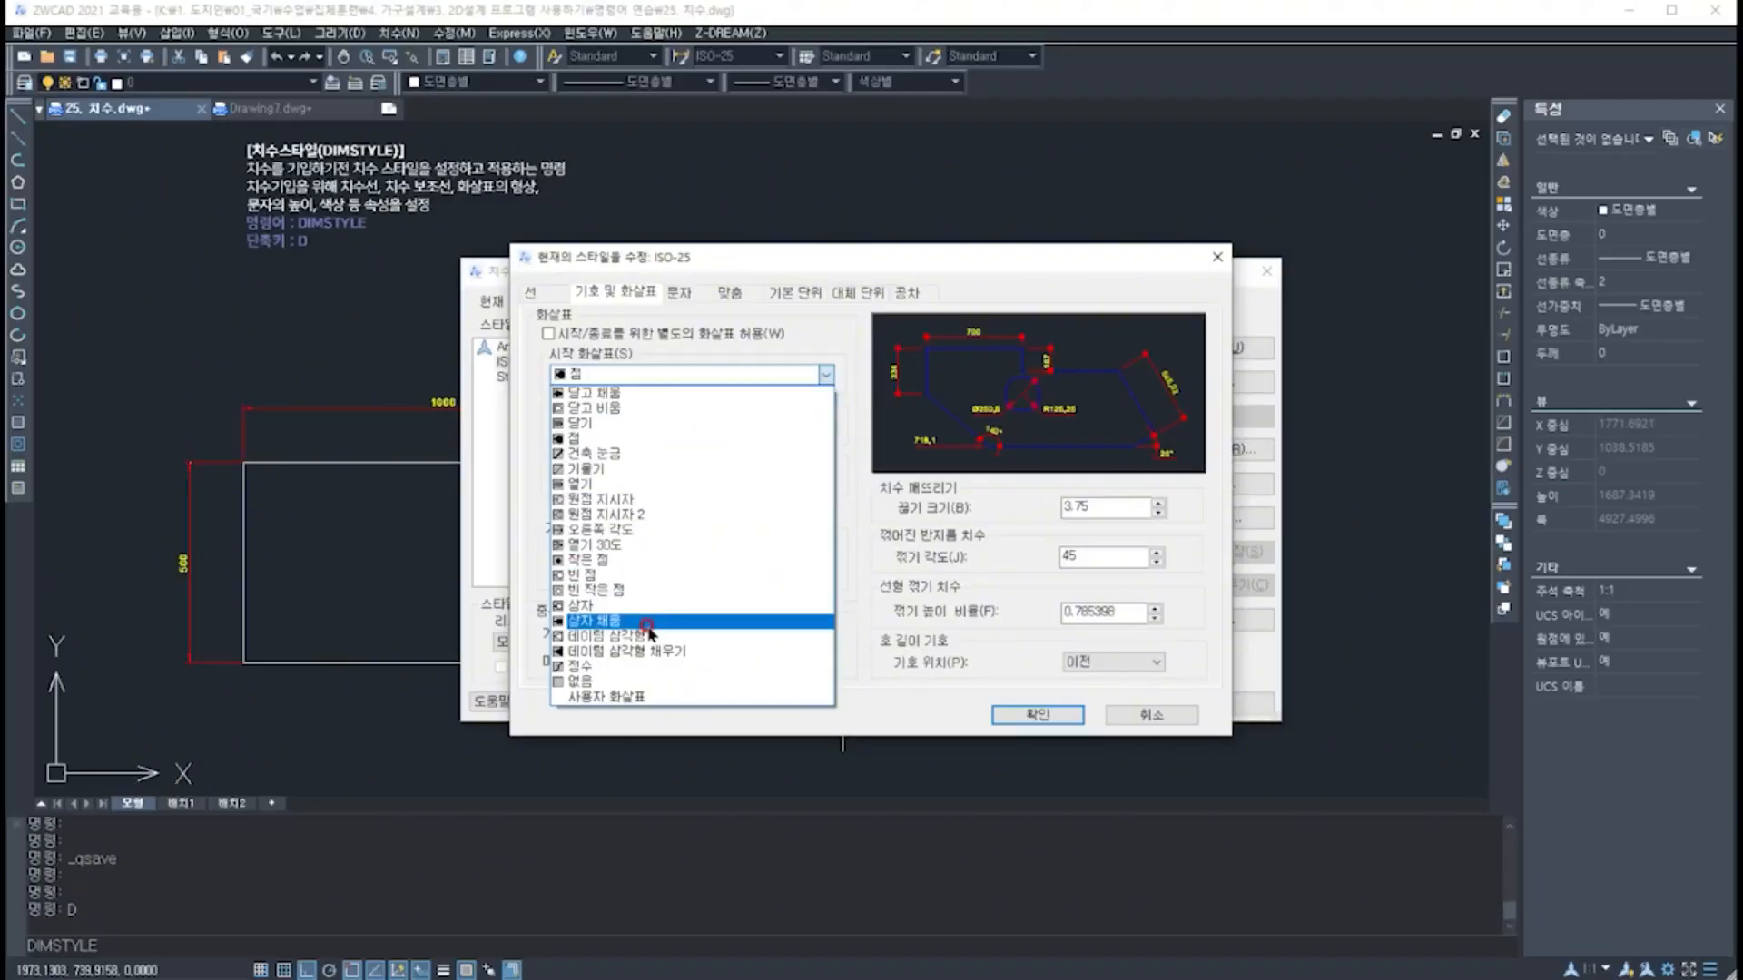
left_click(646, 563)
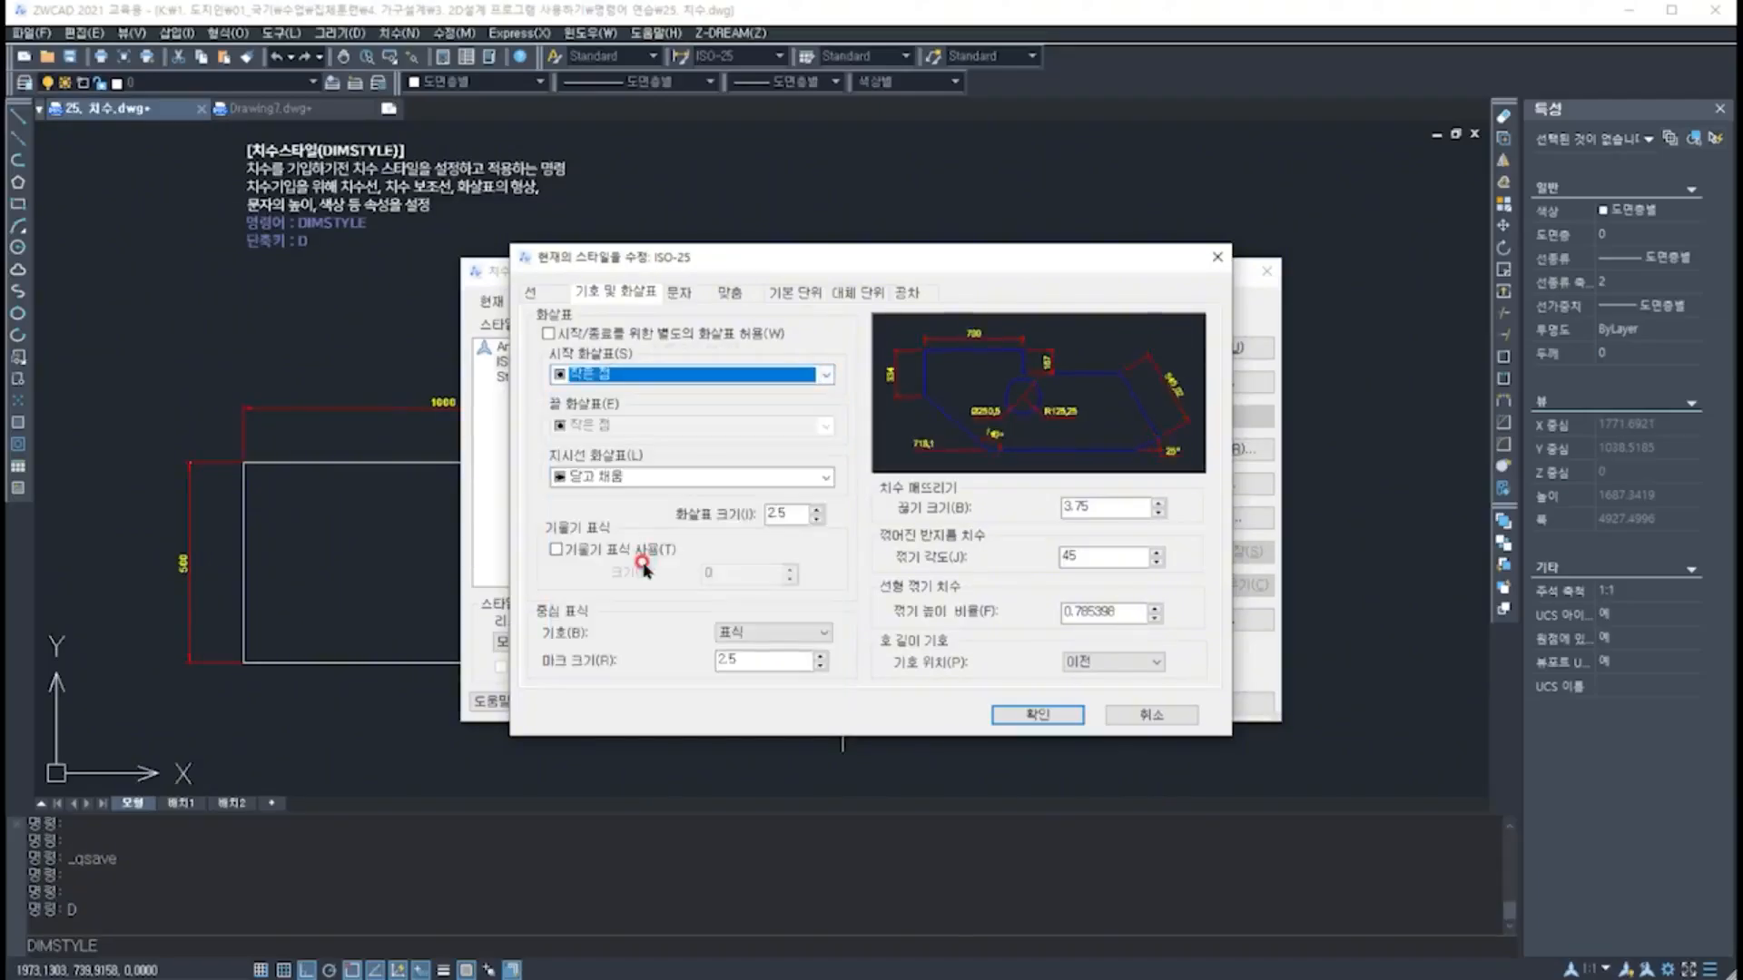
double_click(779, 514)
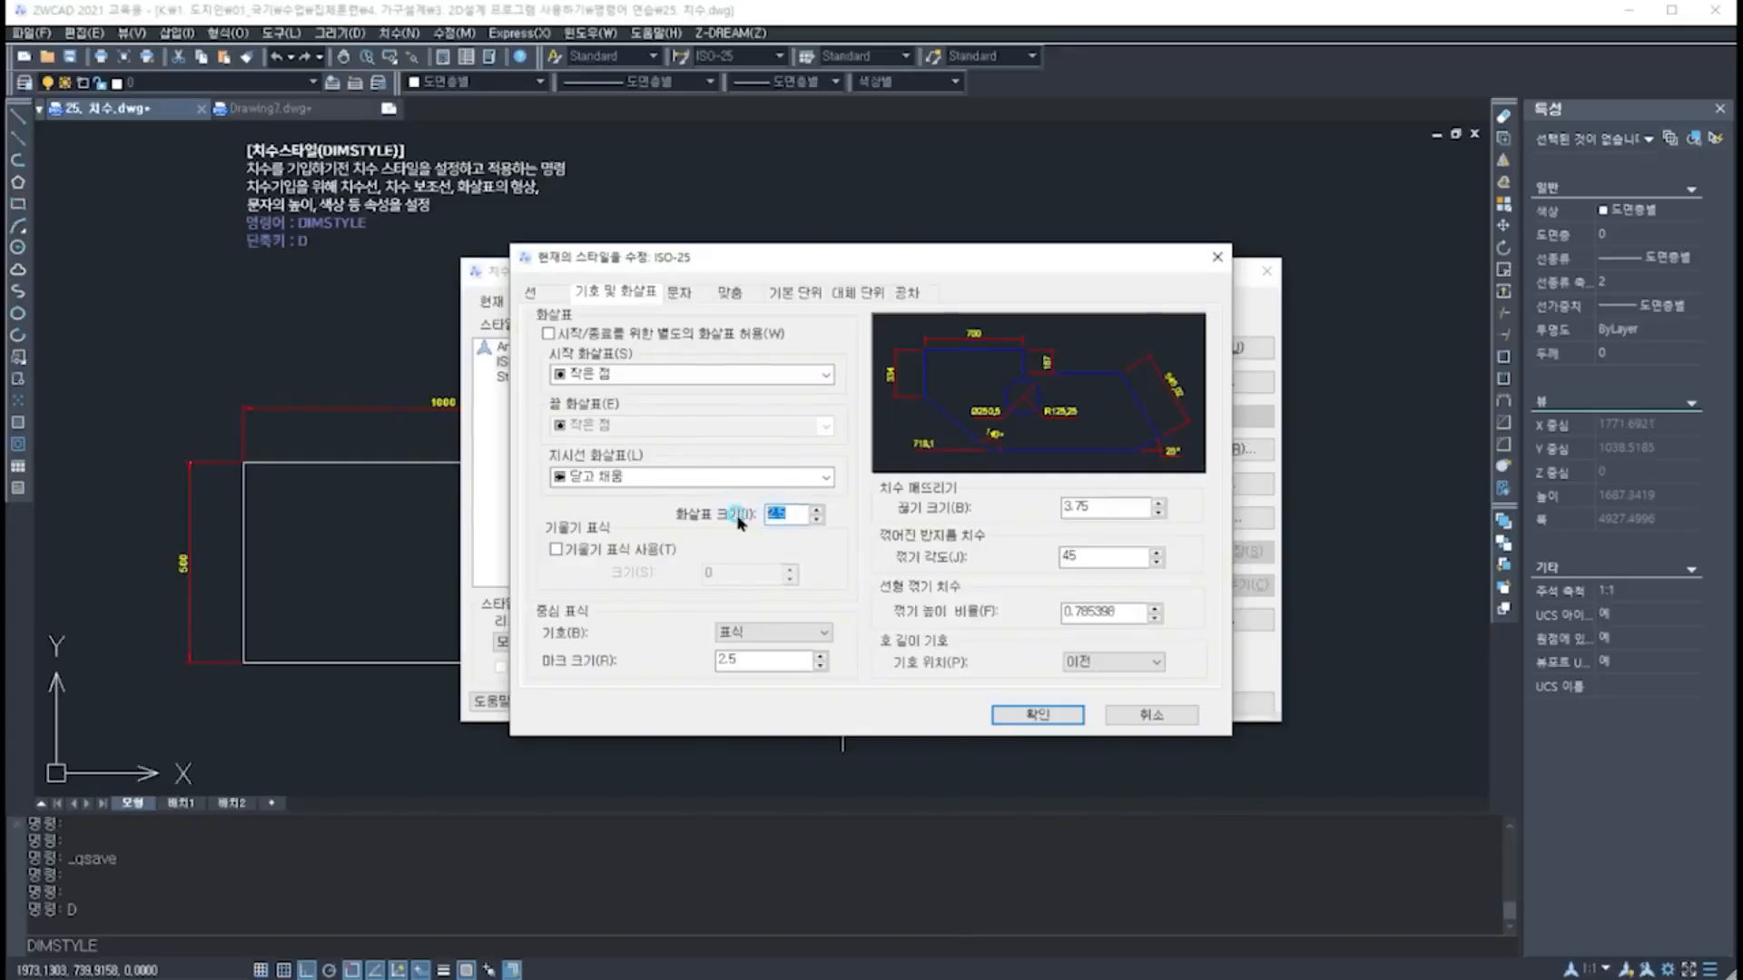
type("3")
Step: Show the text settings of ISO-25 and set the dimension text style to Standard
left_click(696, 294)
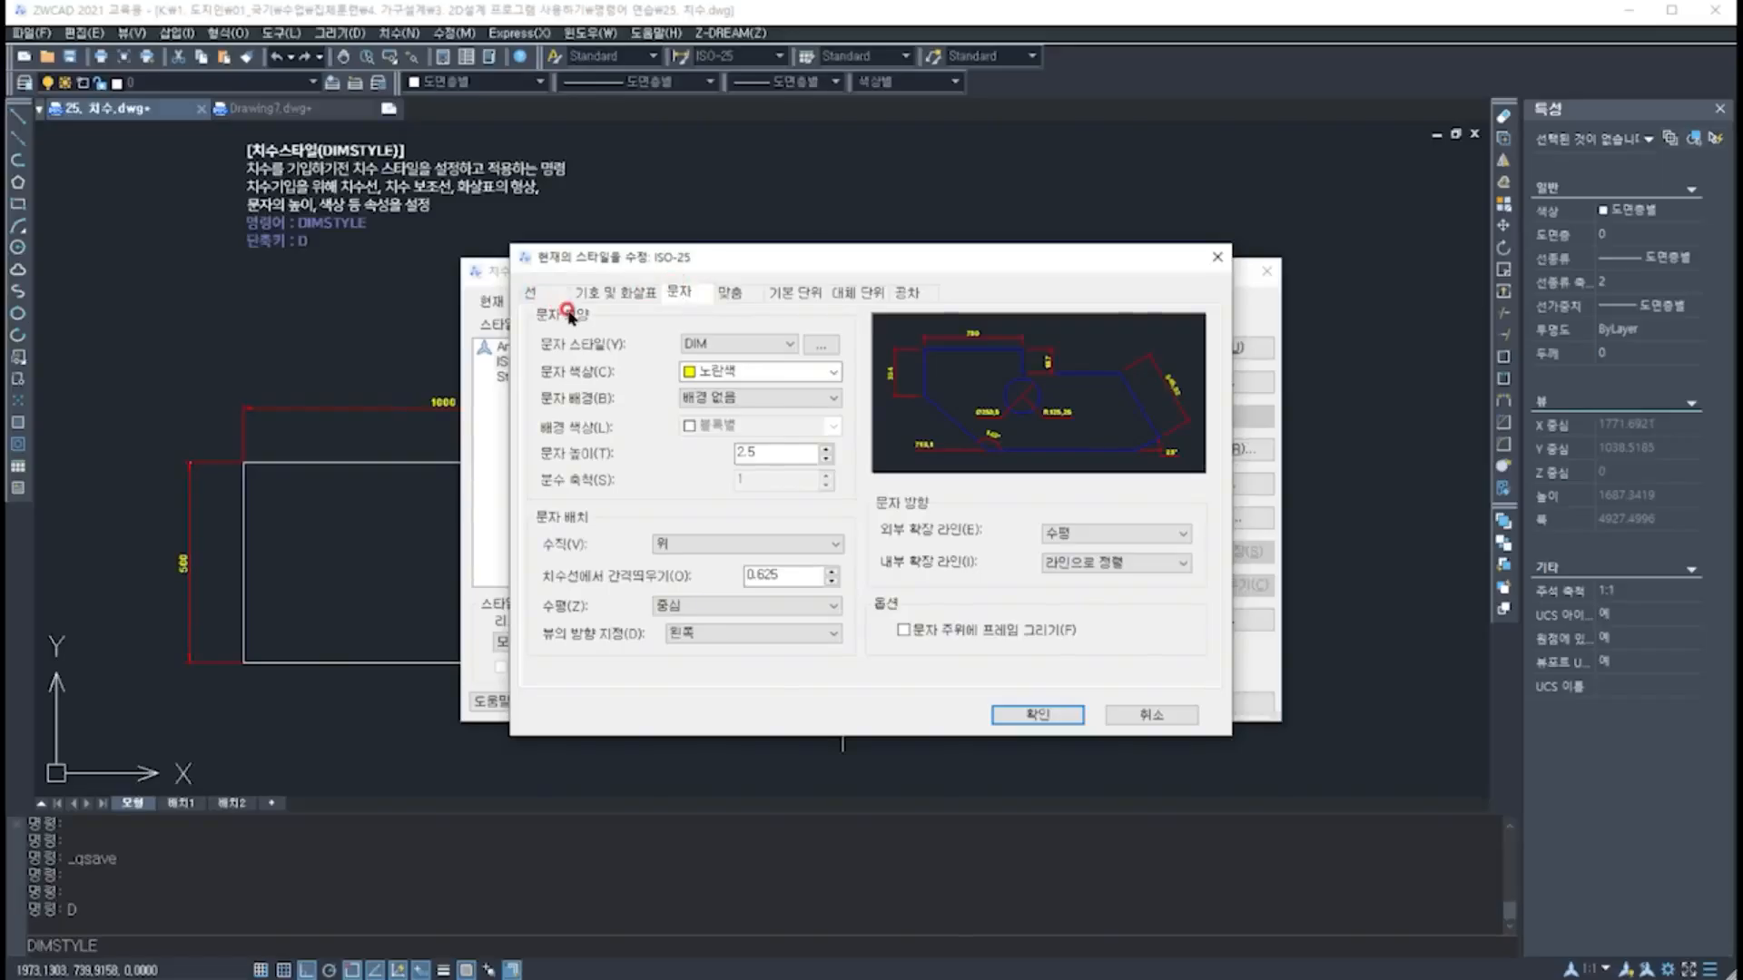
left_click(736, 345)
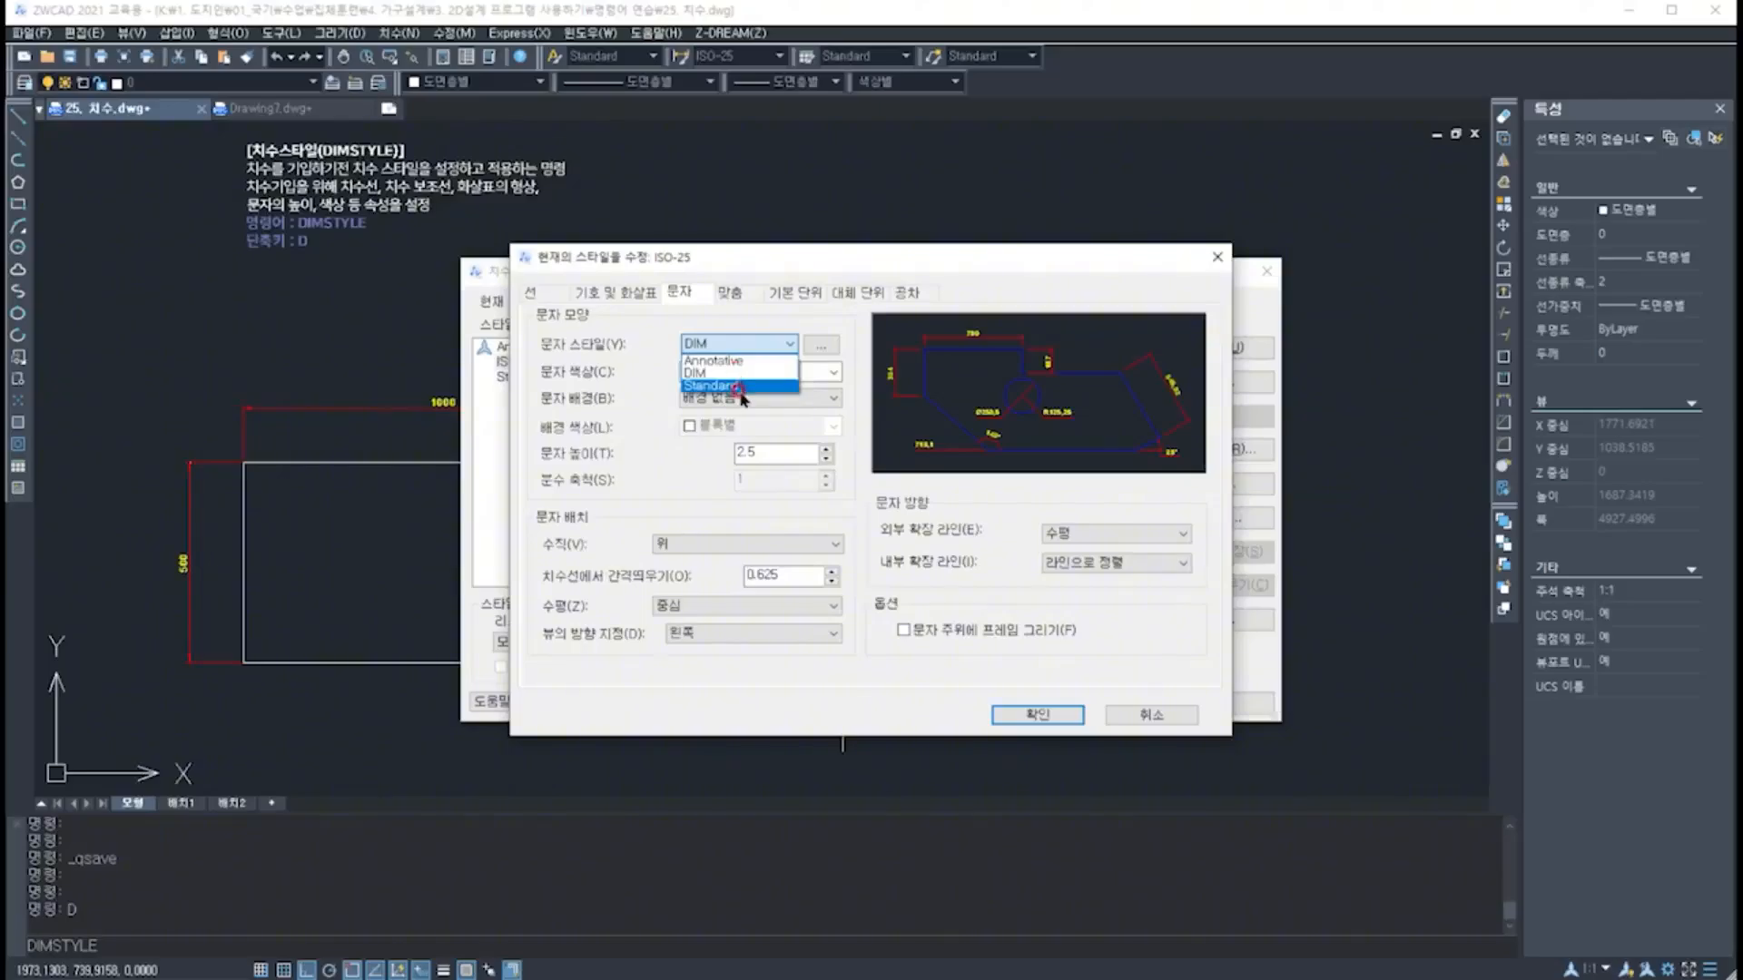
left_click(739, 380)
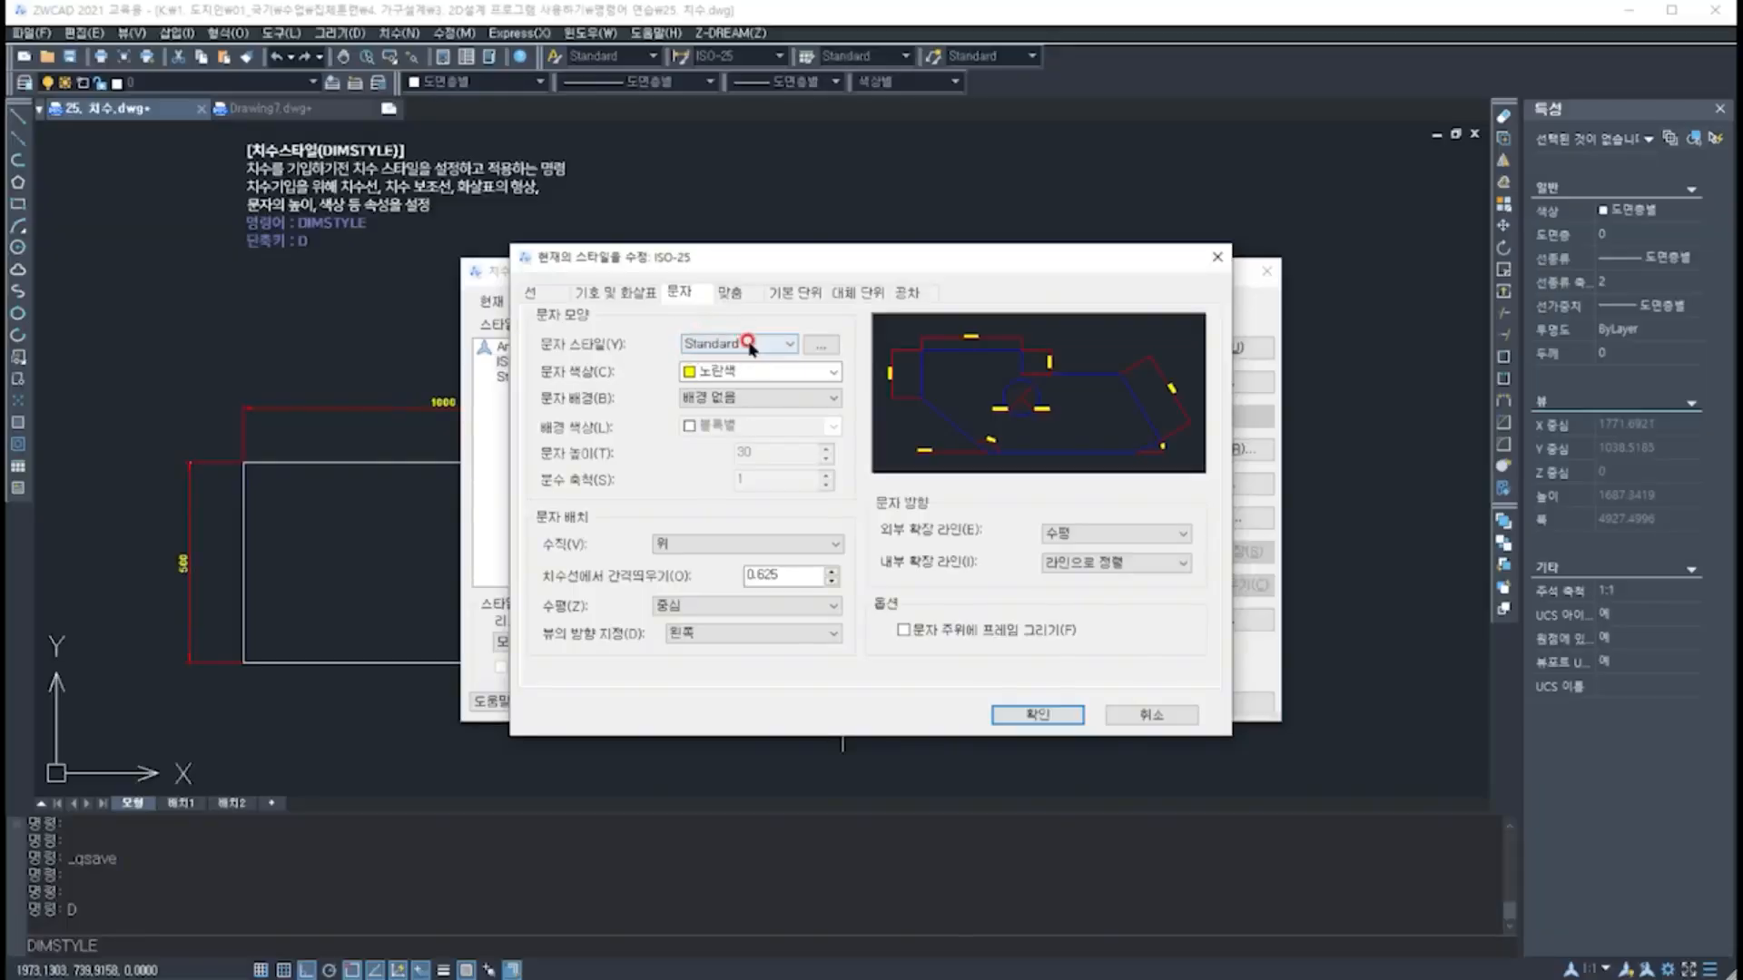
Step: Set the Standard text style's height to 0 and apply the change
left_click(832, 346)
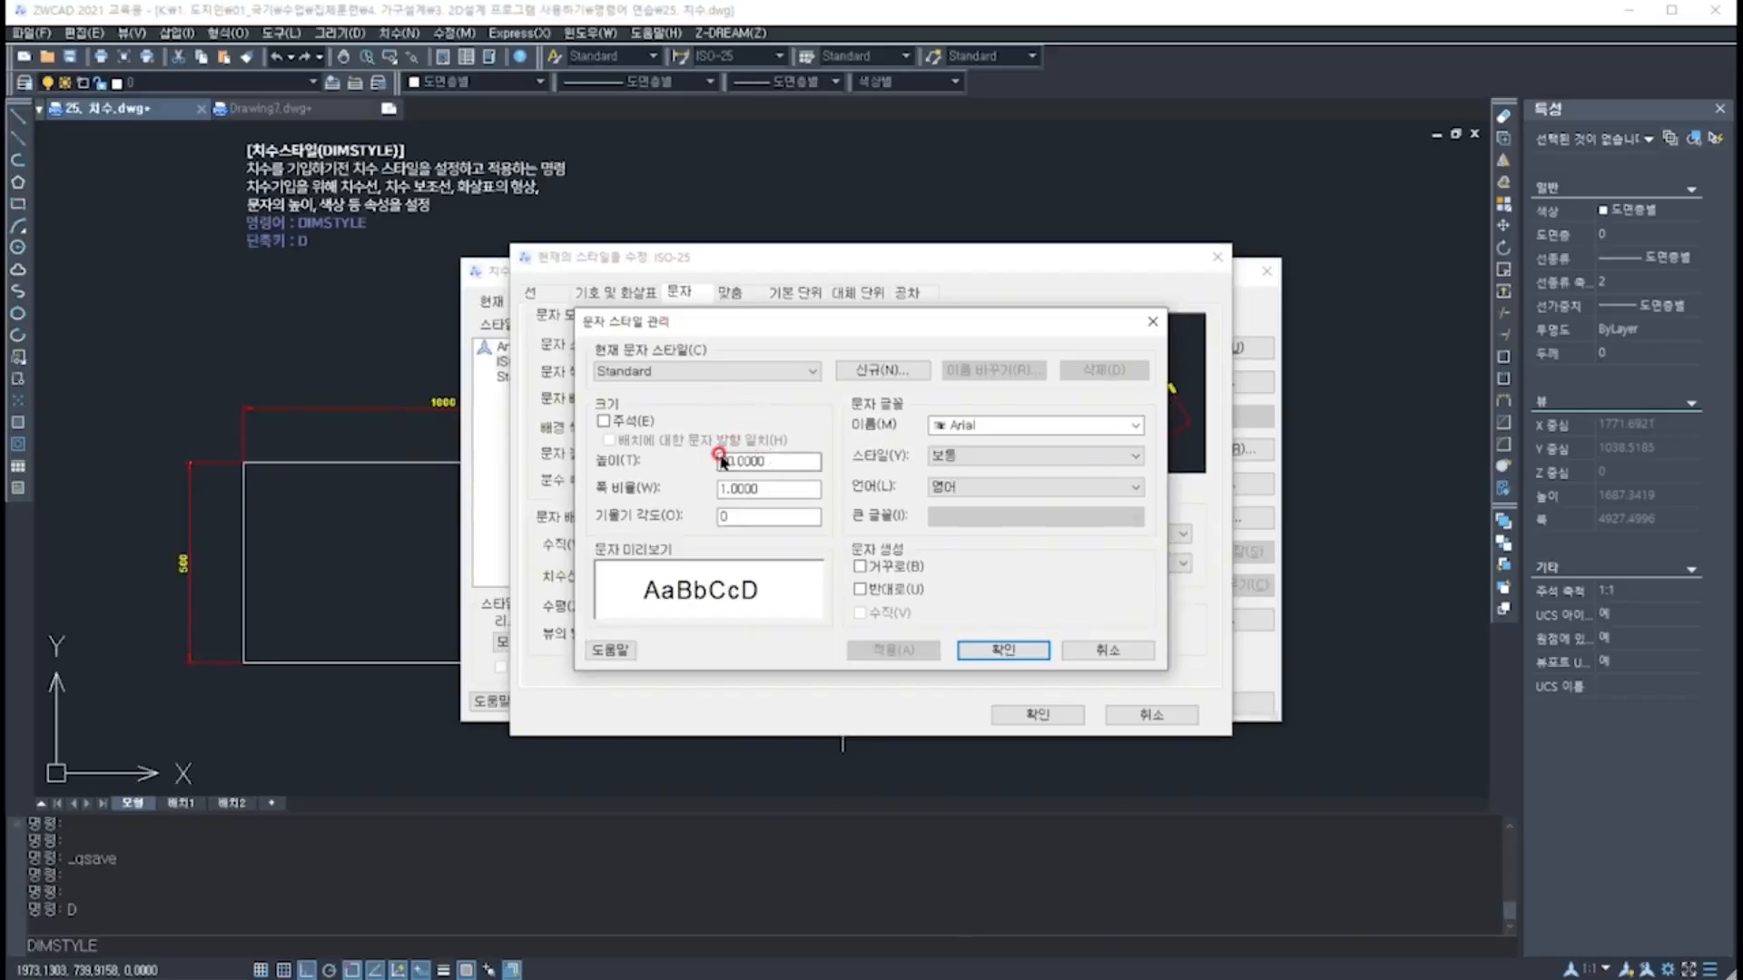
left_click_drag(774, 465, 701, 461)
type("0")
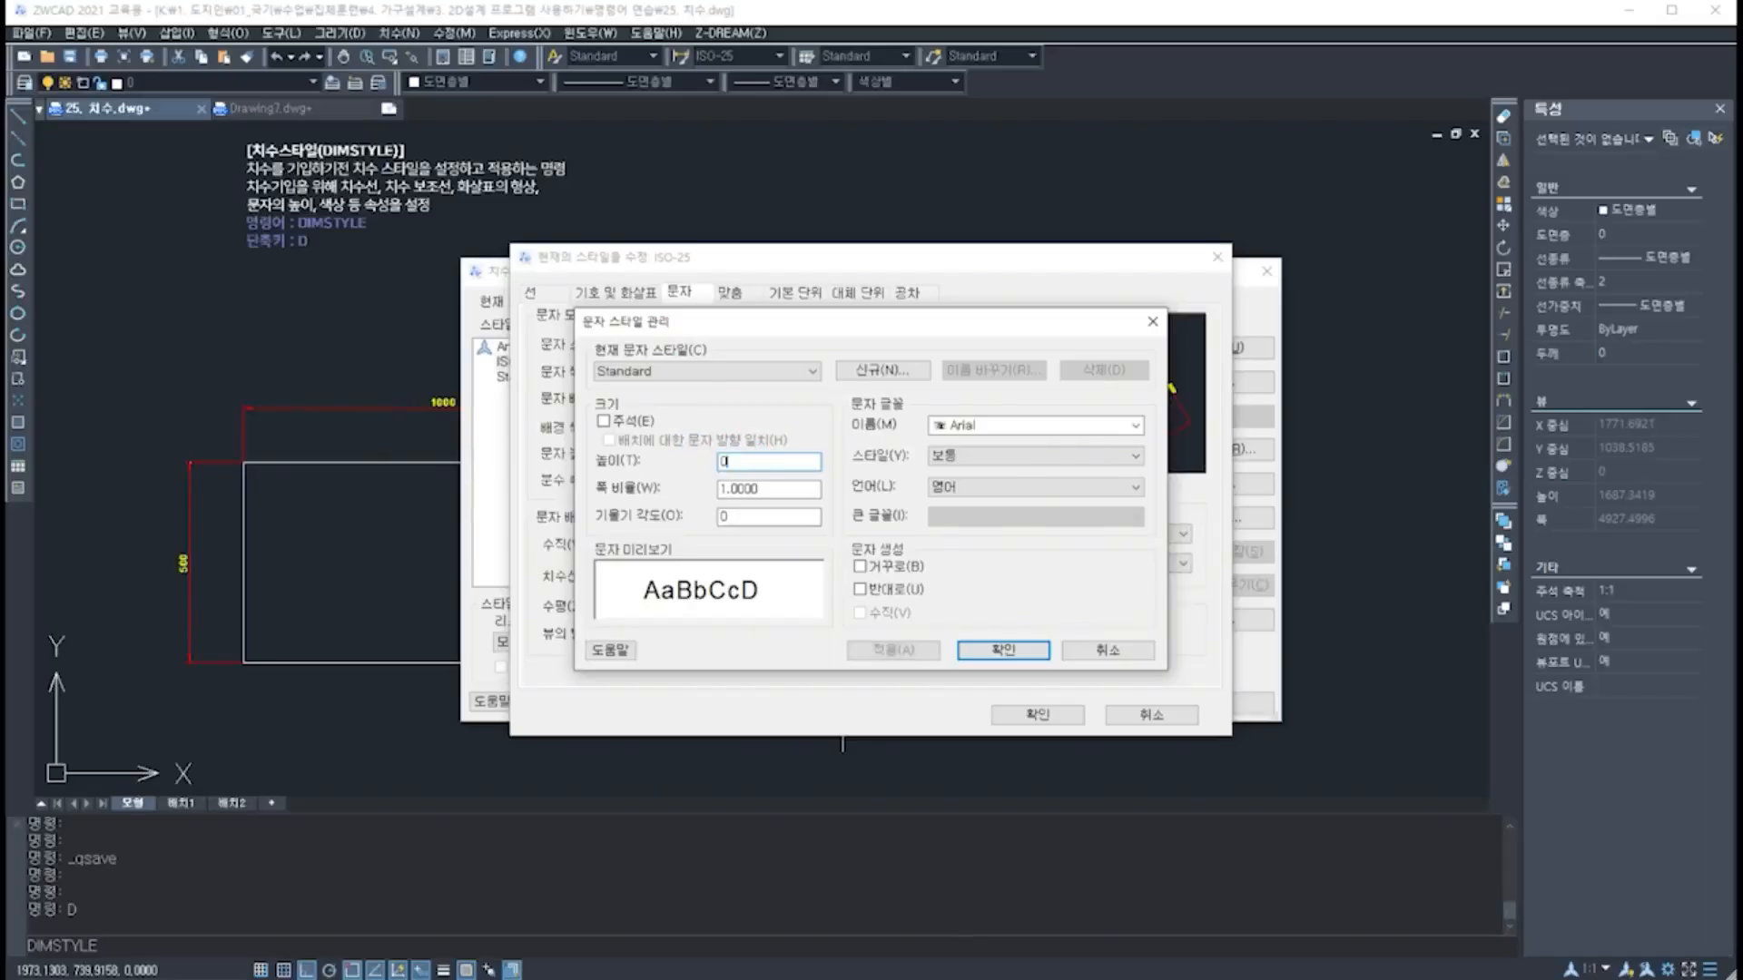
left_click(768, 490)
left_click(931, 660)
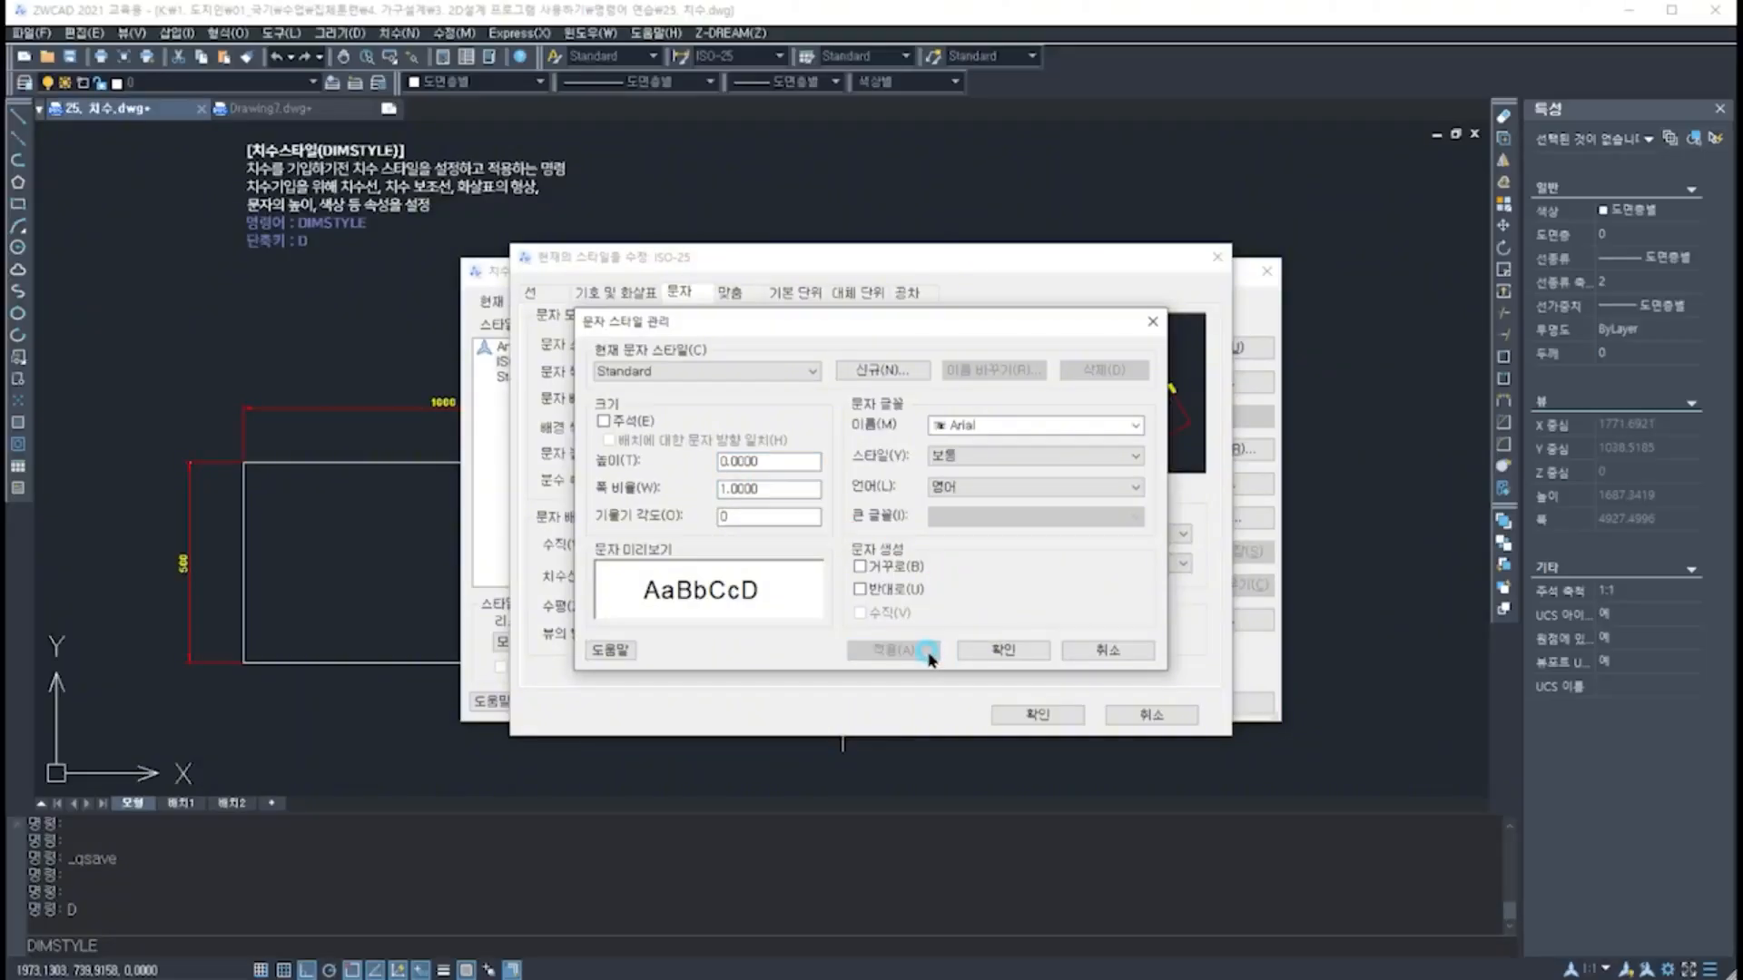
left_click(984, 650)
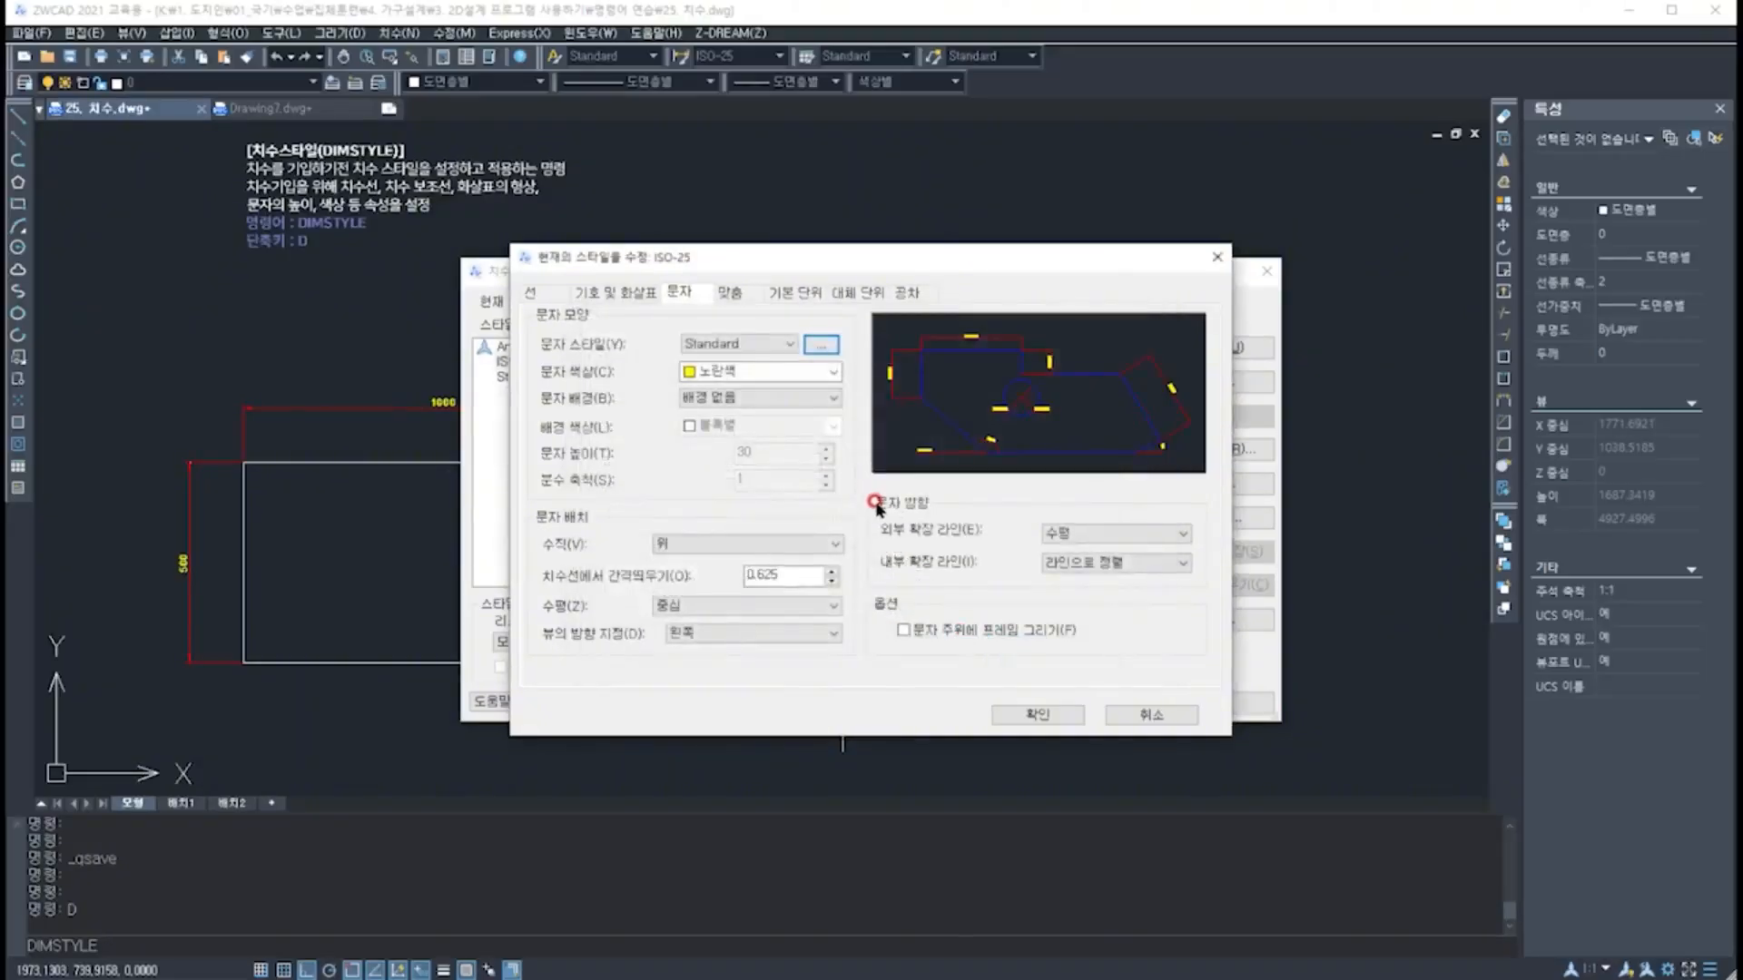
Step: Keep the text color 노란색 (yellow), try 도면 색상 as the text background and restore it to 배경 없음
left_click(757, 379)
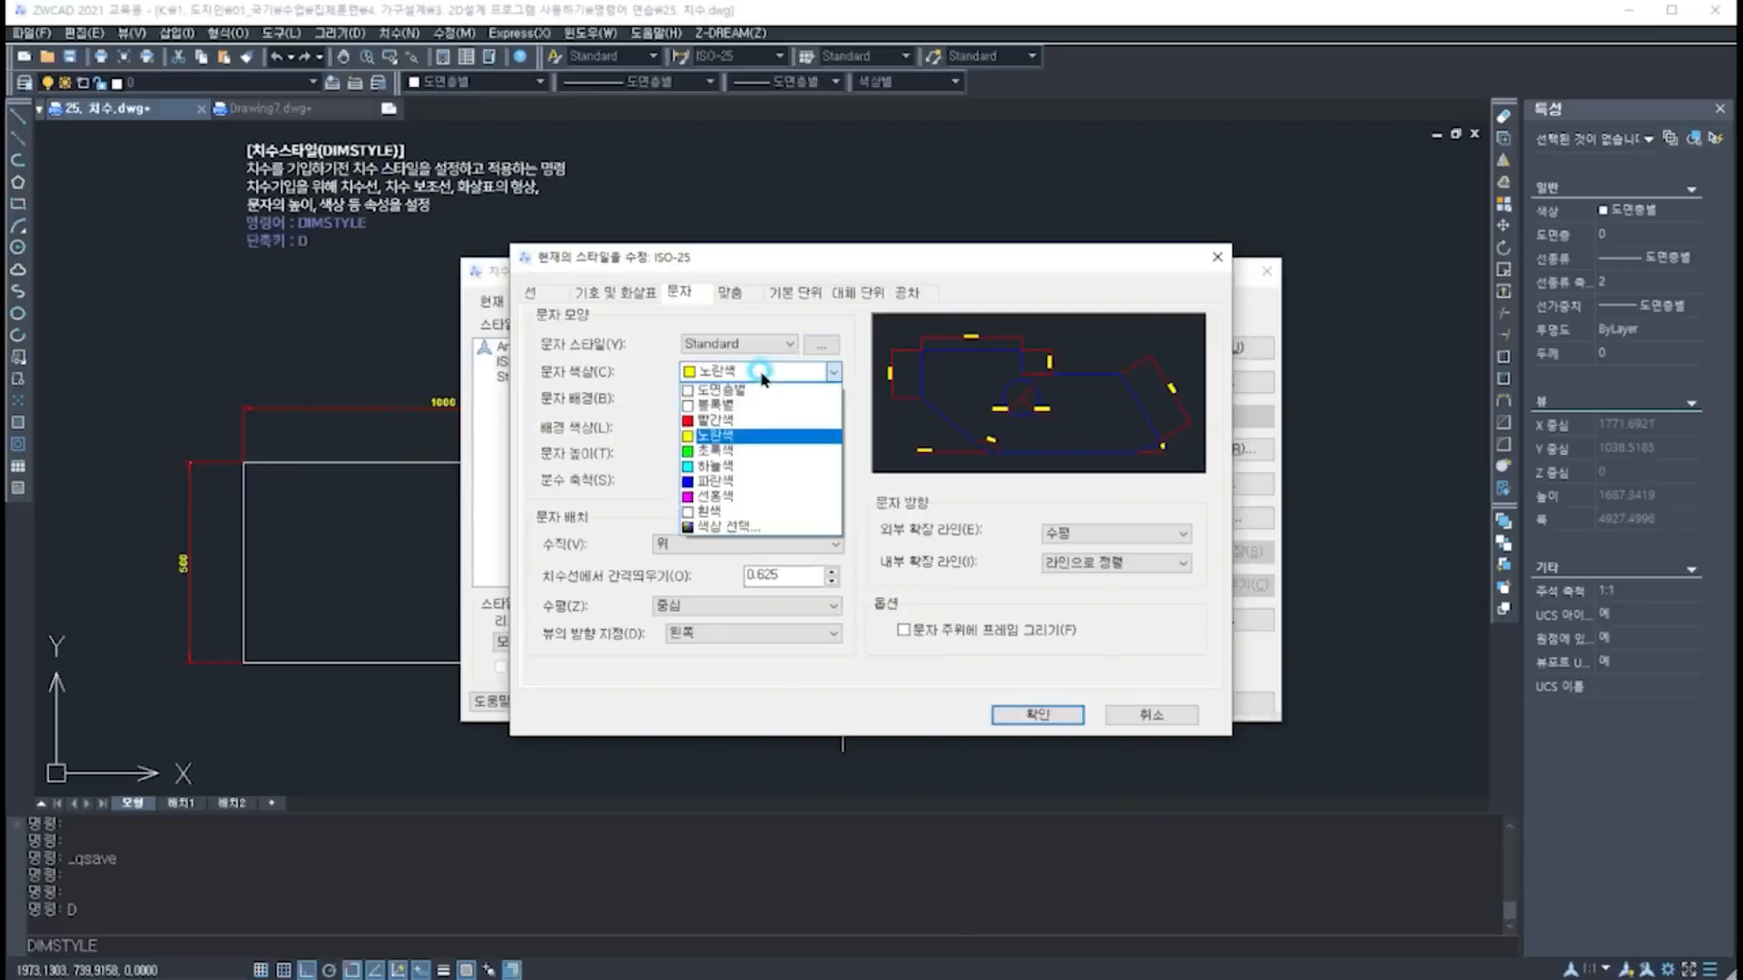
left_click(759, 379)
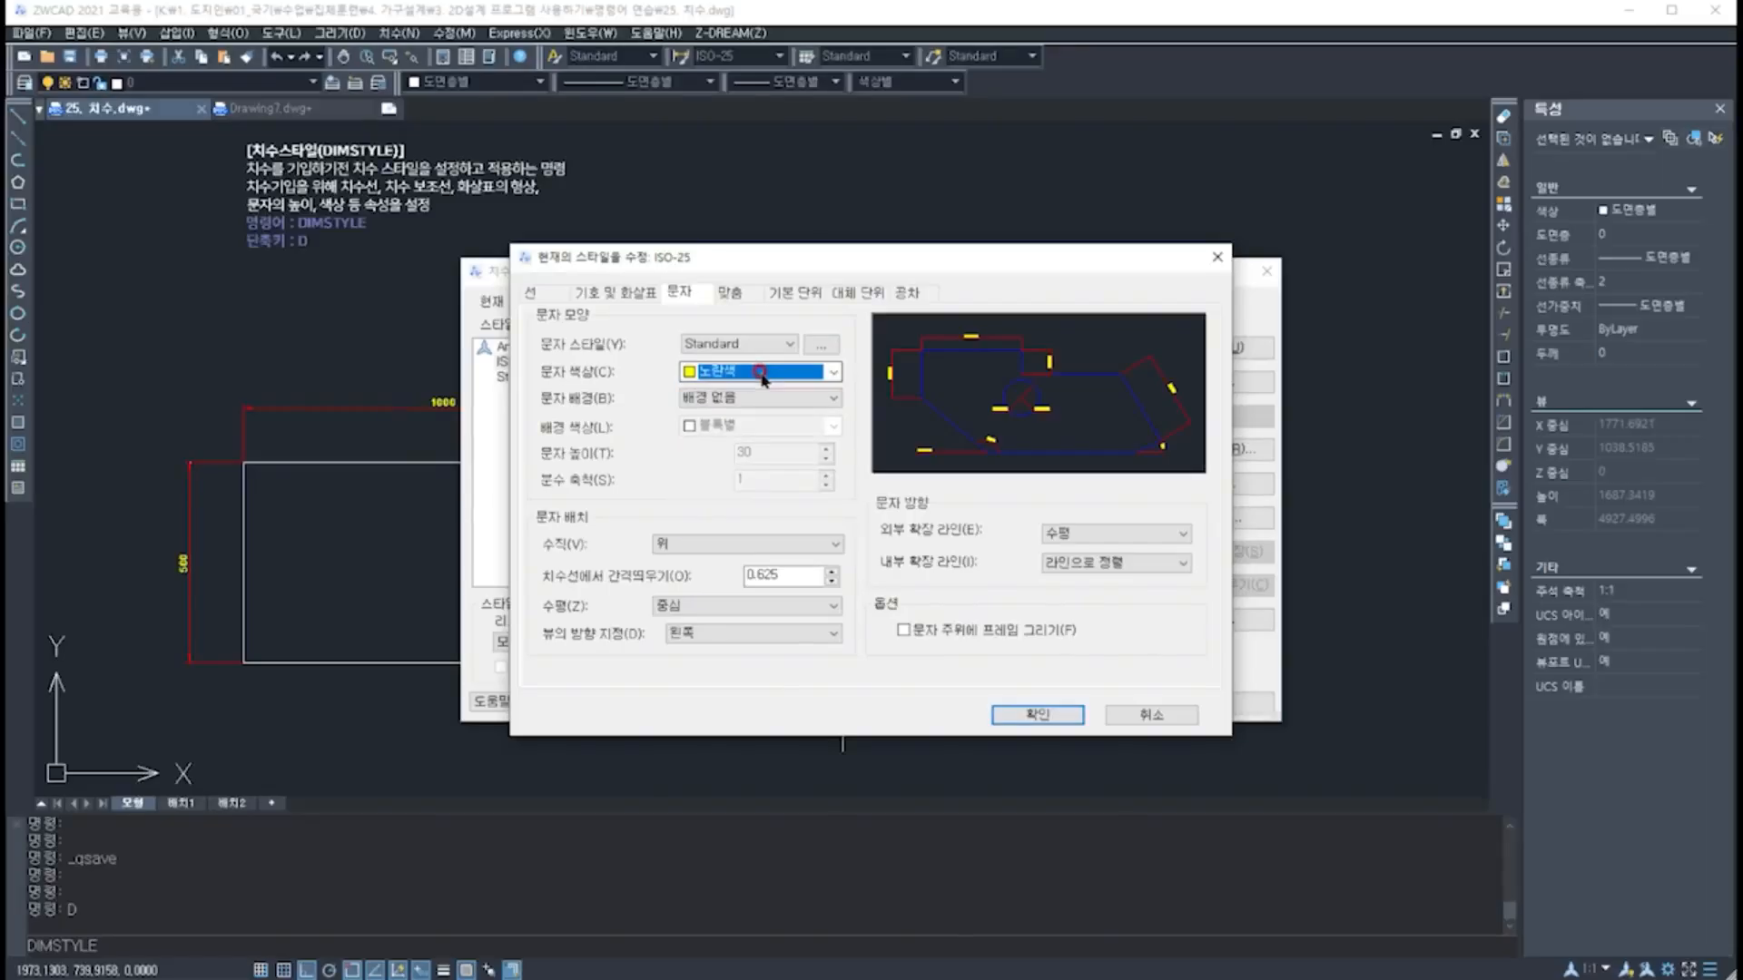
left_click(736, 397)
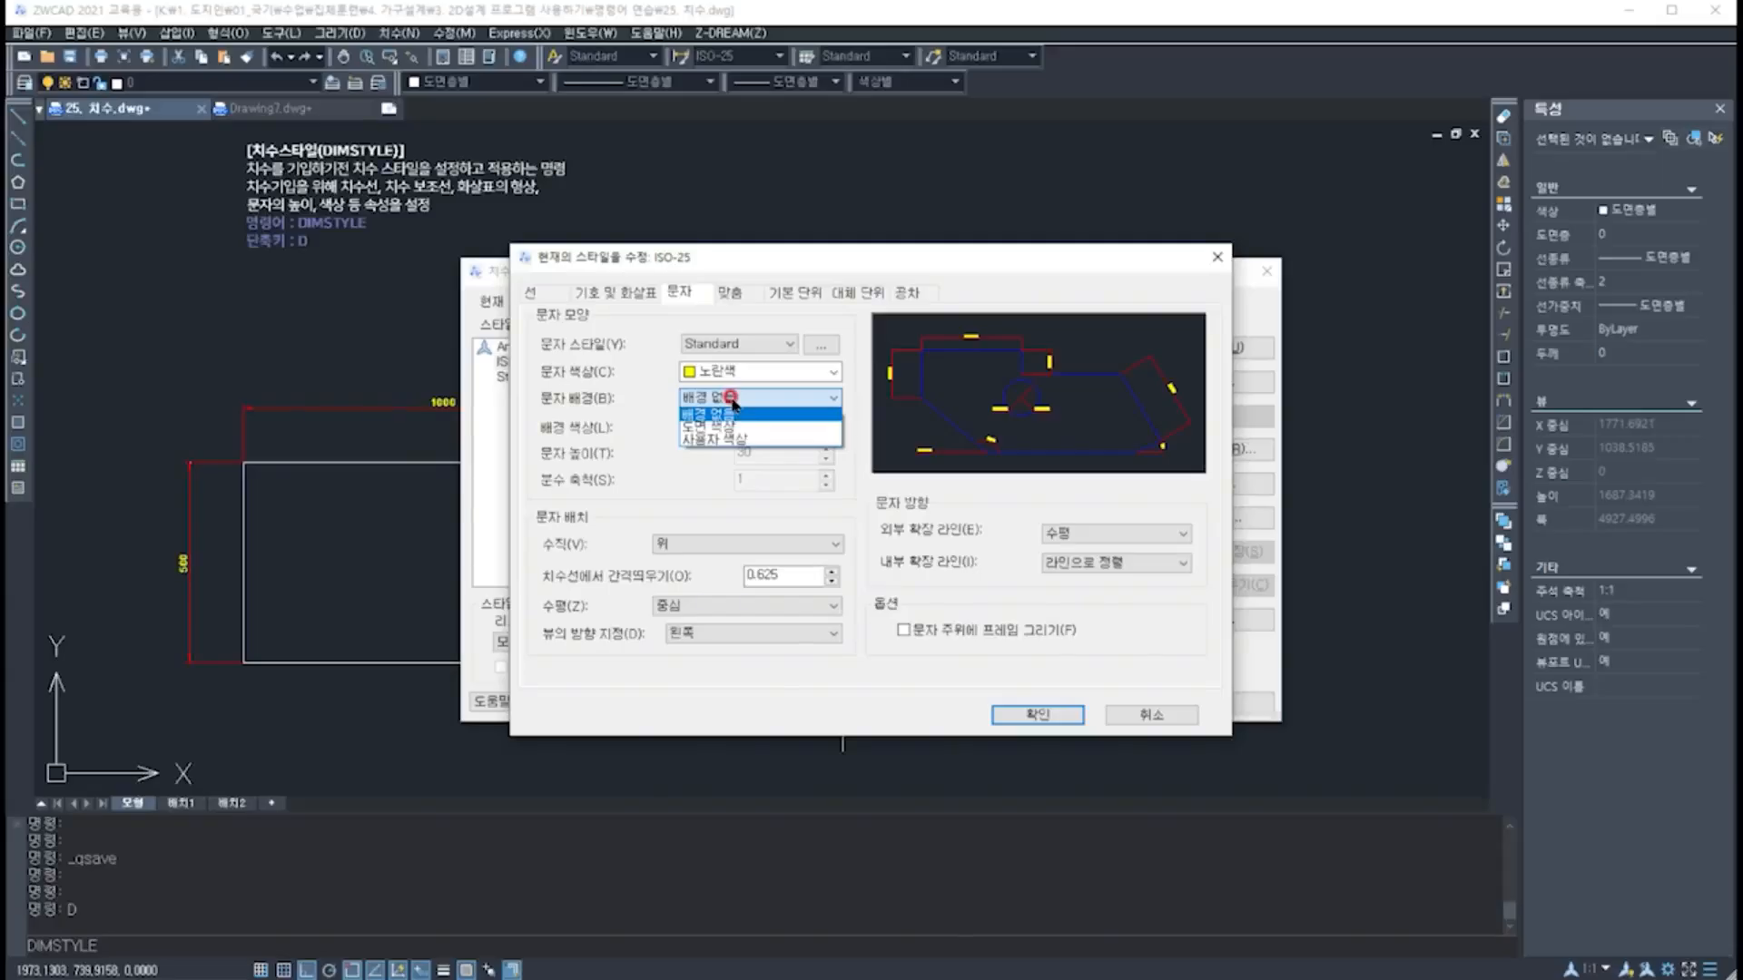
left_click(729, 427)
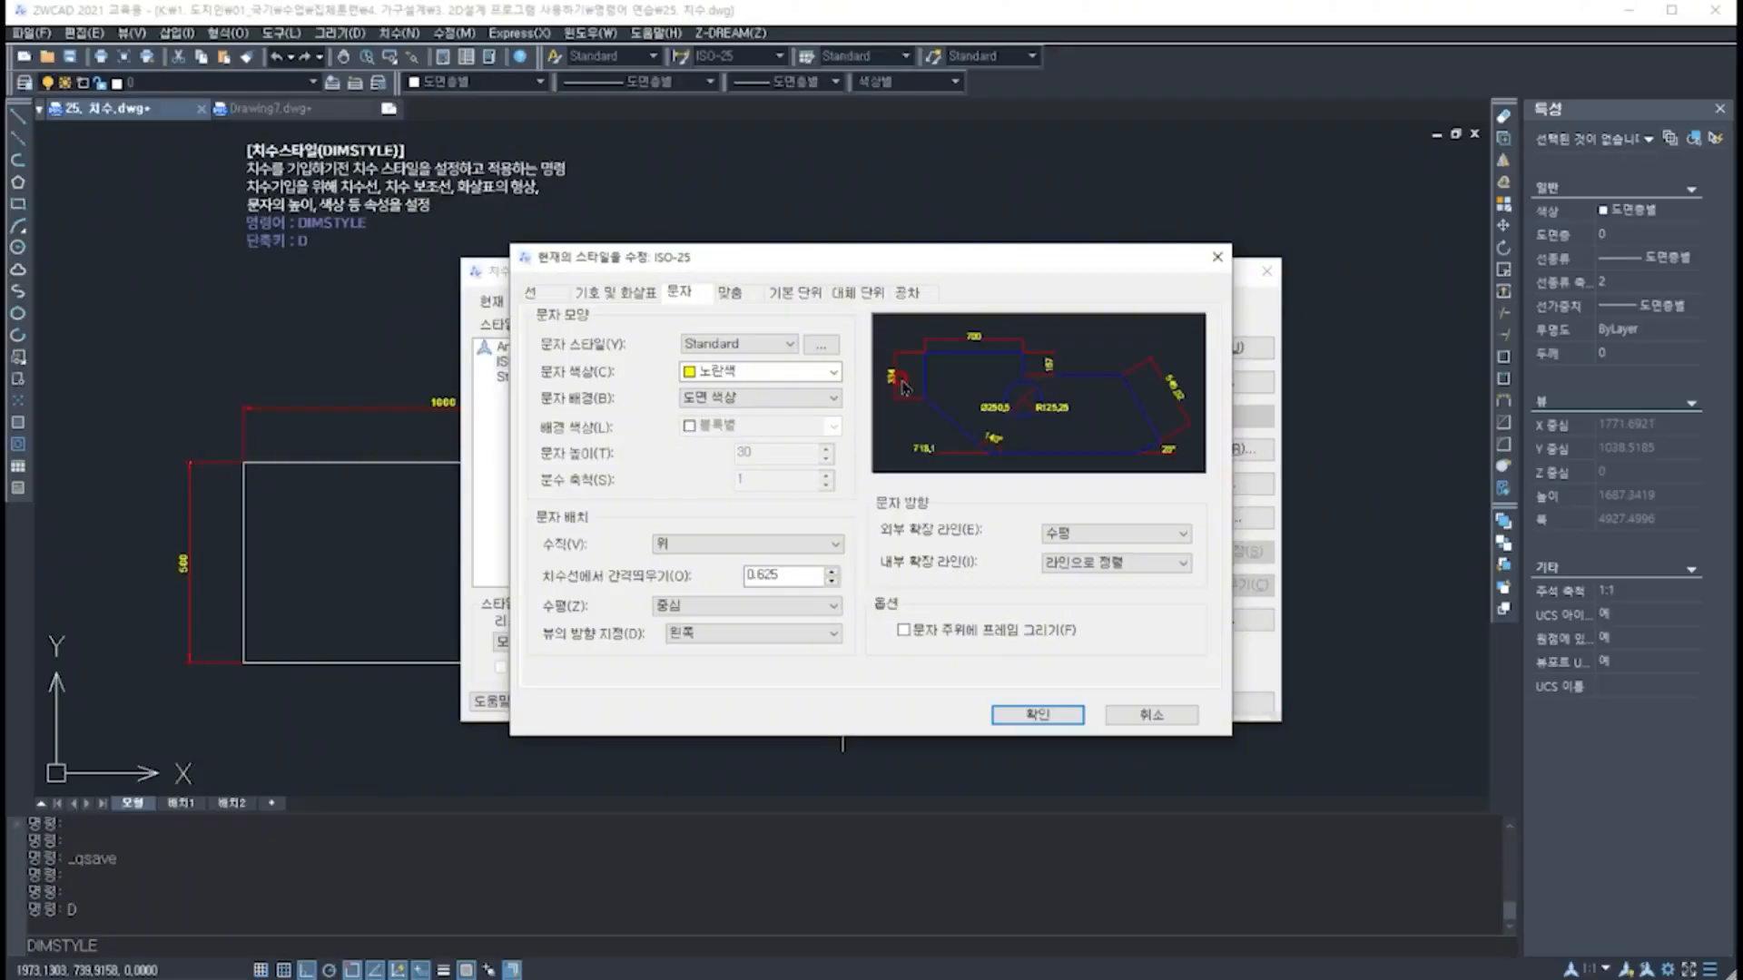
left_click(807, 398)
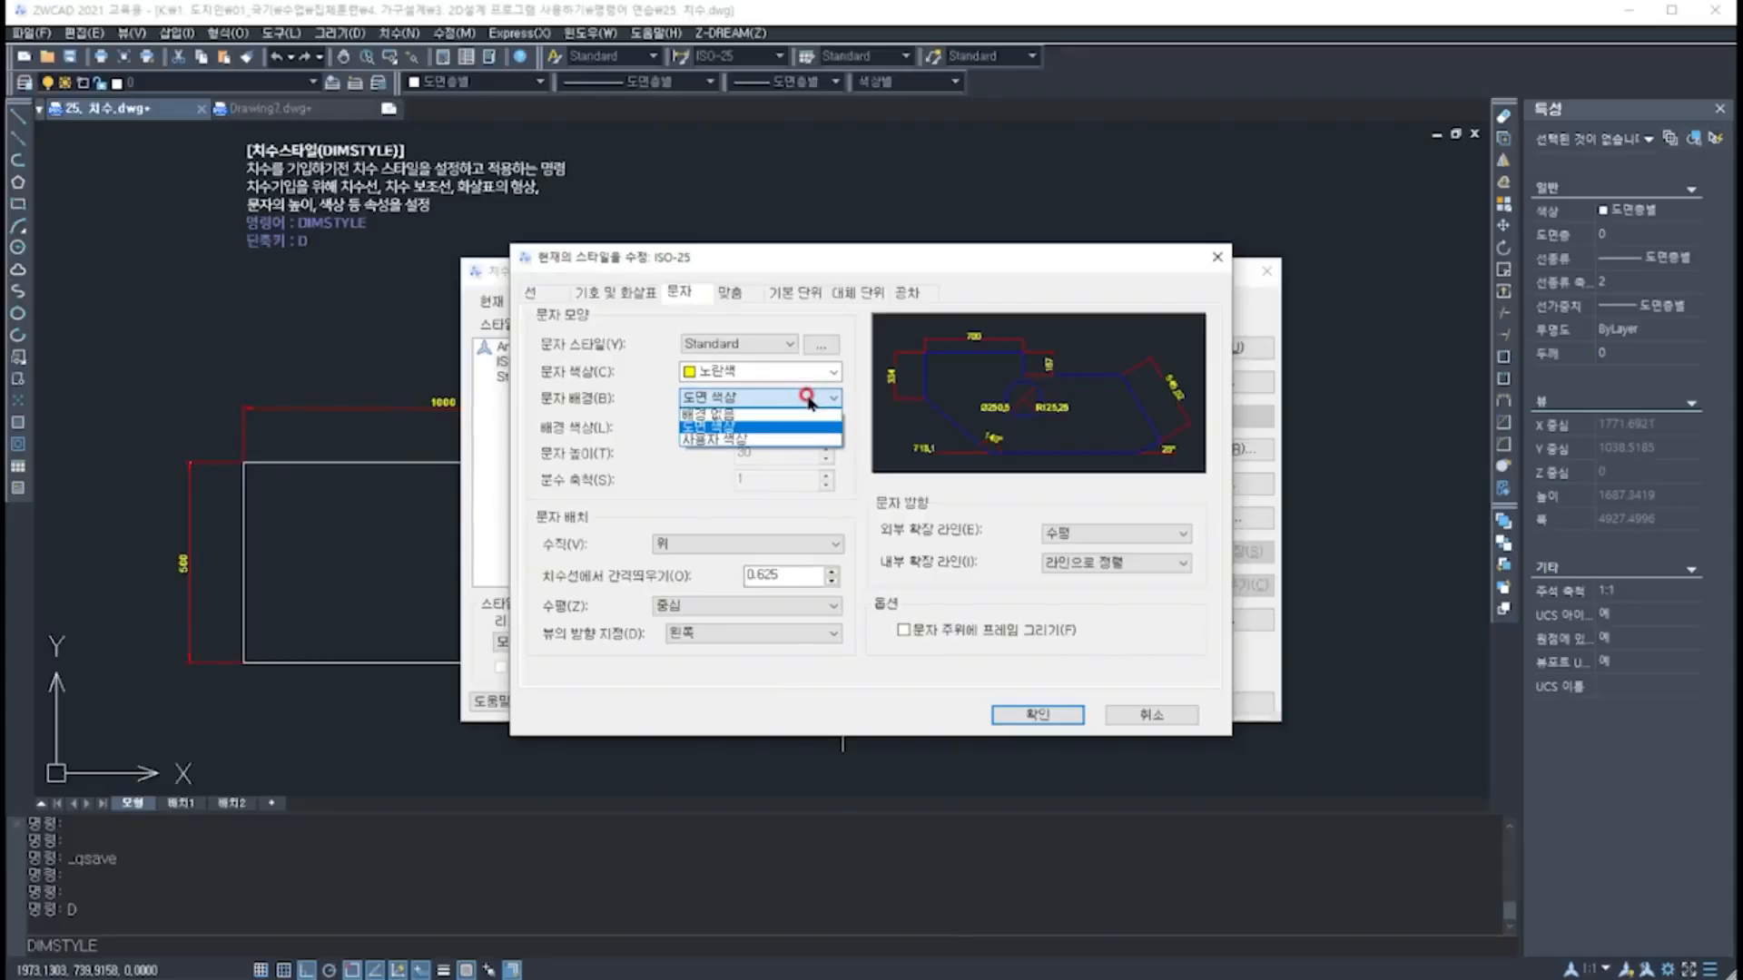
left_click(794, 418)
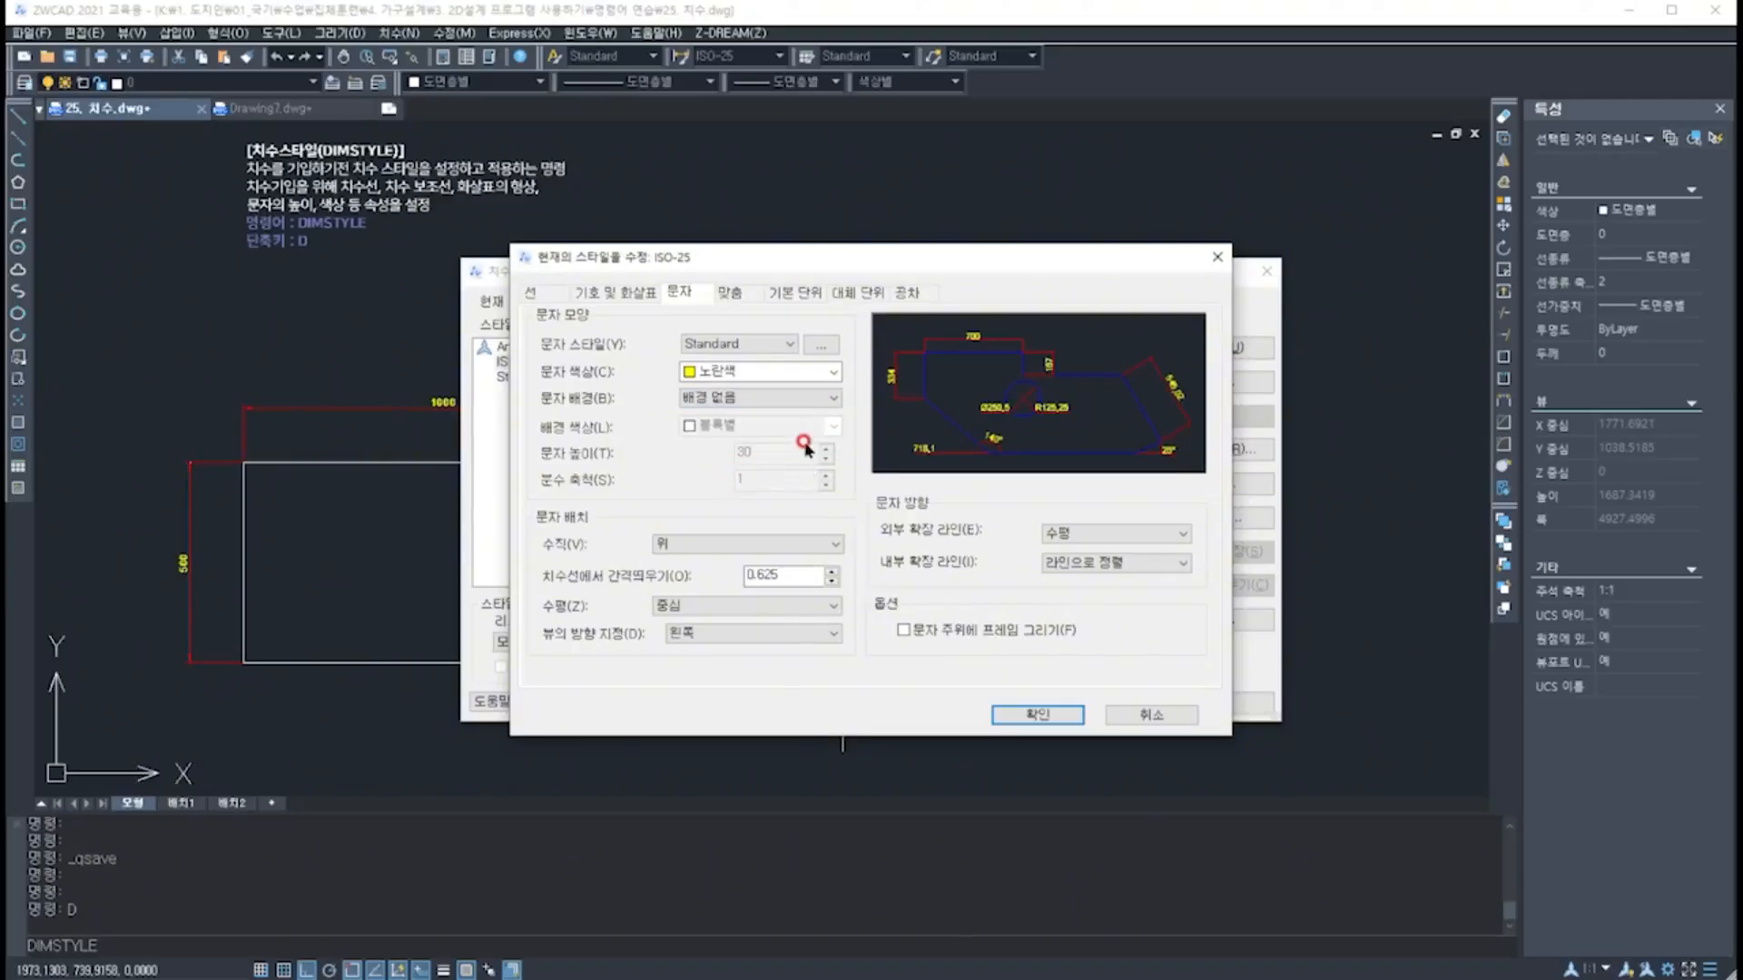
Step: Recheck the Standard text style's properties and switch the dimension text style to Annotative
left_click(787, 345)
left_click(758, 386)
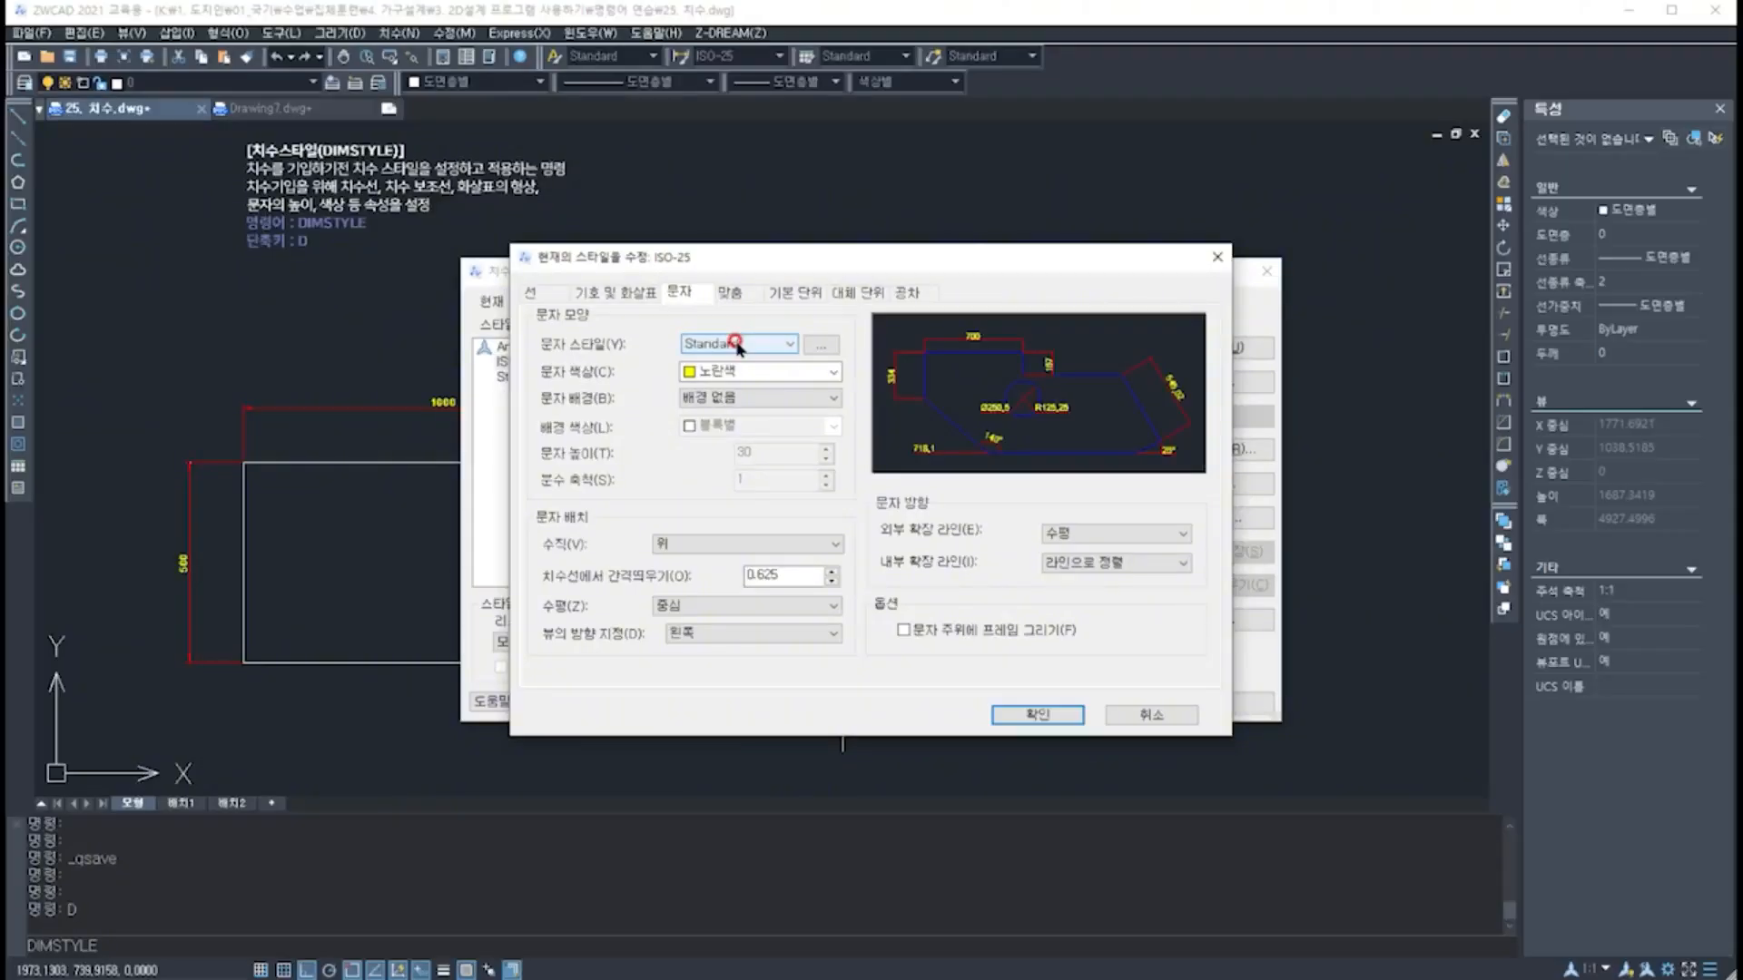
left_click(819, 347)
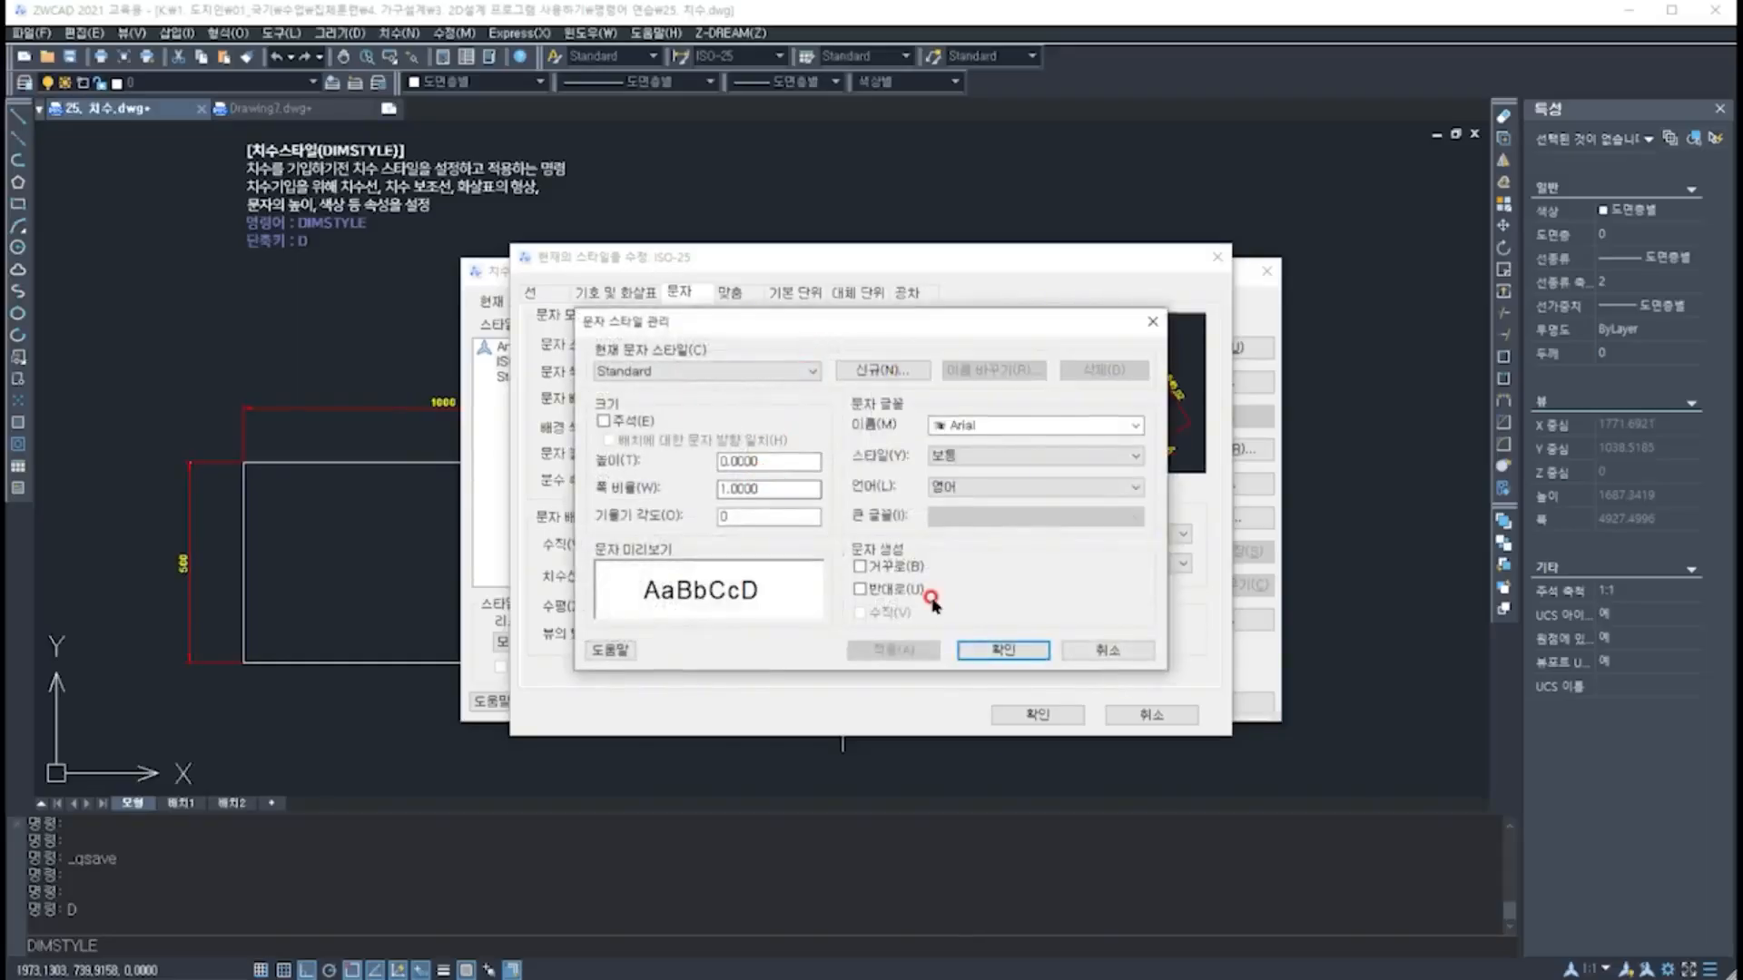
left_click(985, 654)
left_click(736, 344)
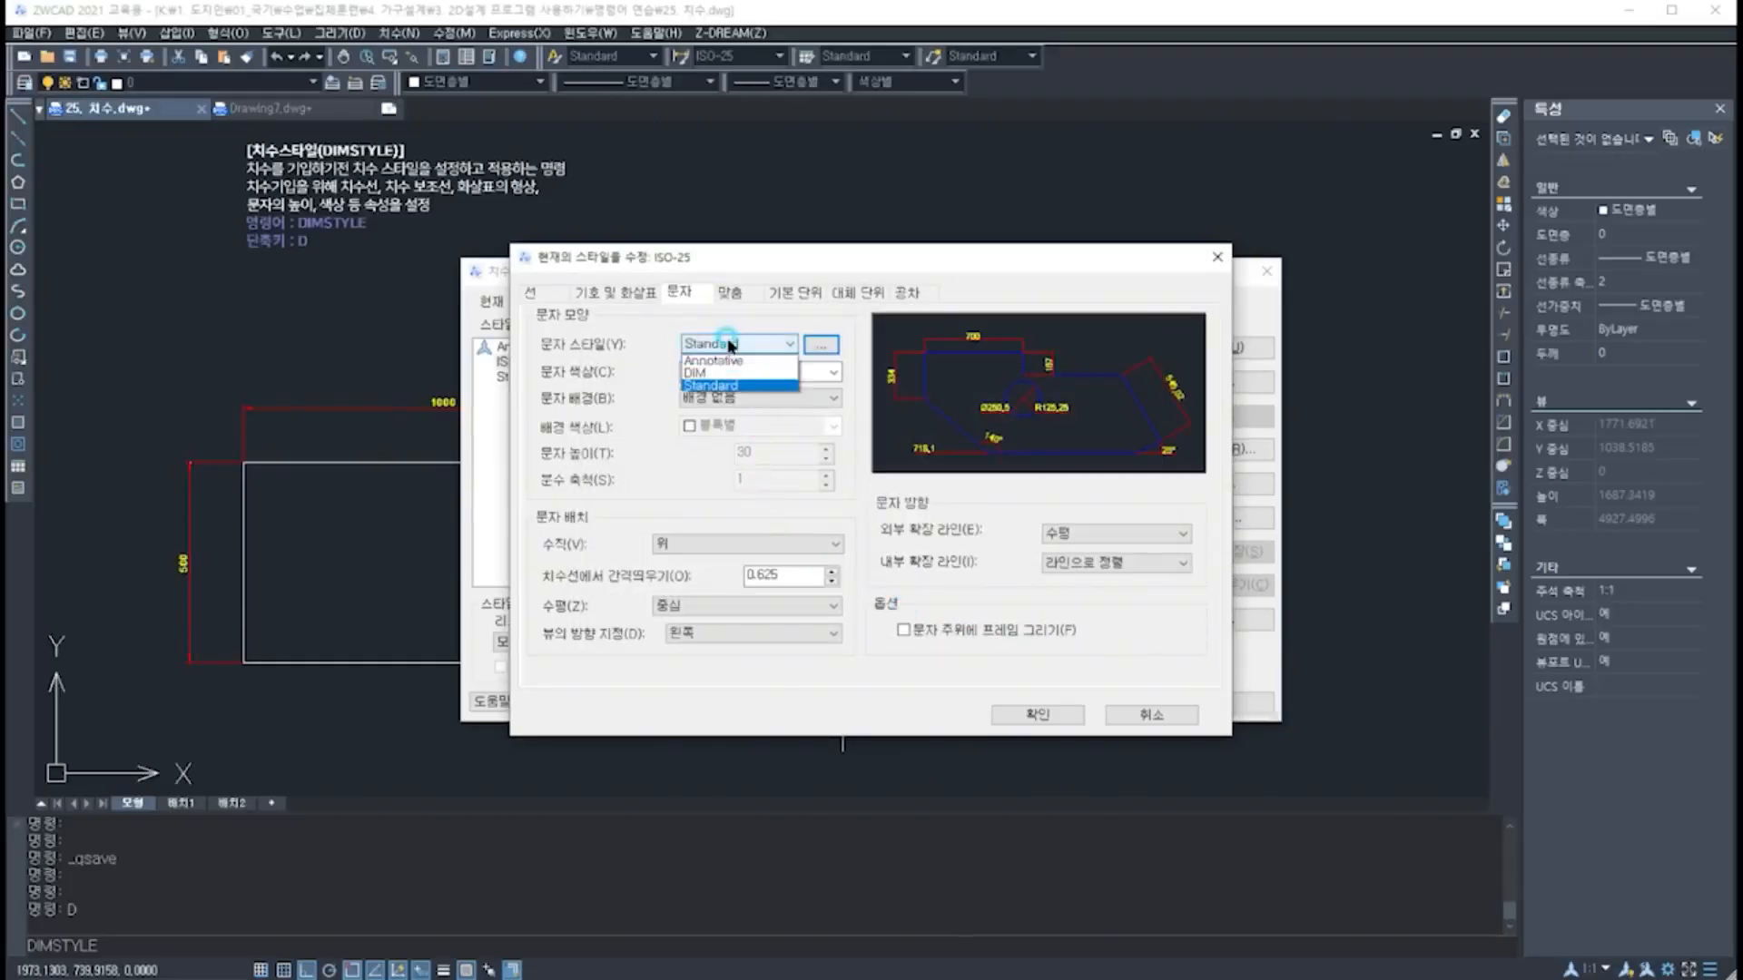
left_click(735, 362)
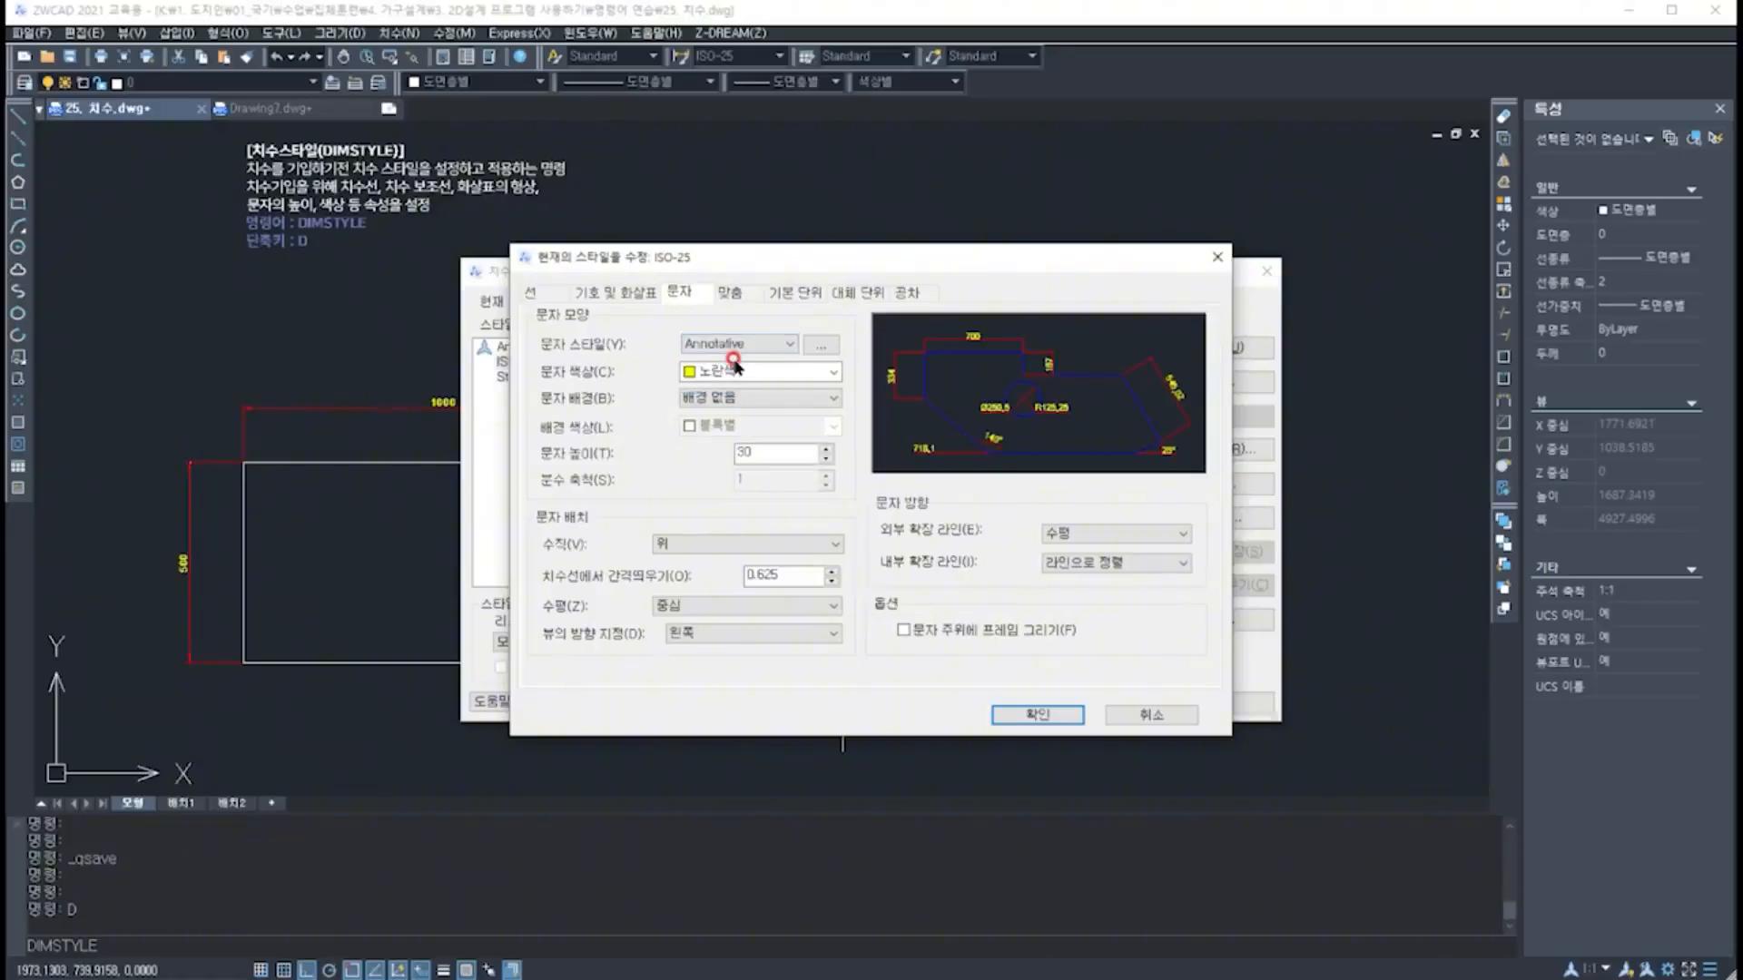
Step: Switch the dimension text style of ISO-25 back to Standard
left_click(737, 343)
left_click(735, 385)
left_click(761, 345)
left_click(750, 360)
left_click(748, 351)
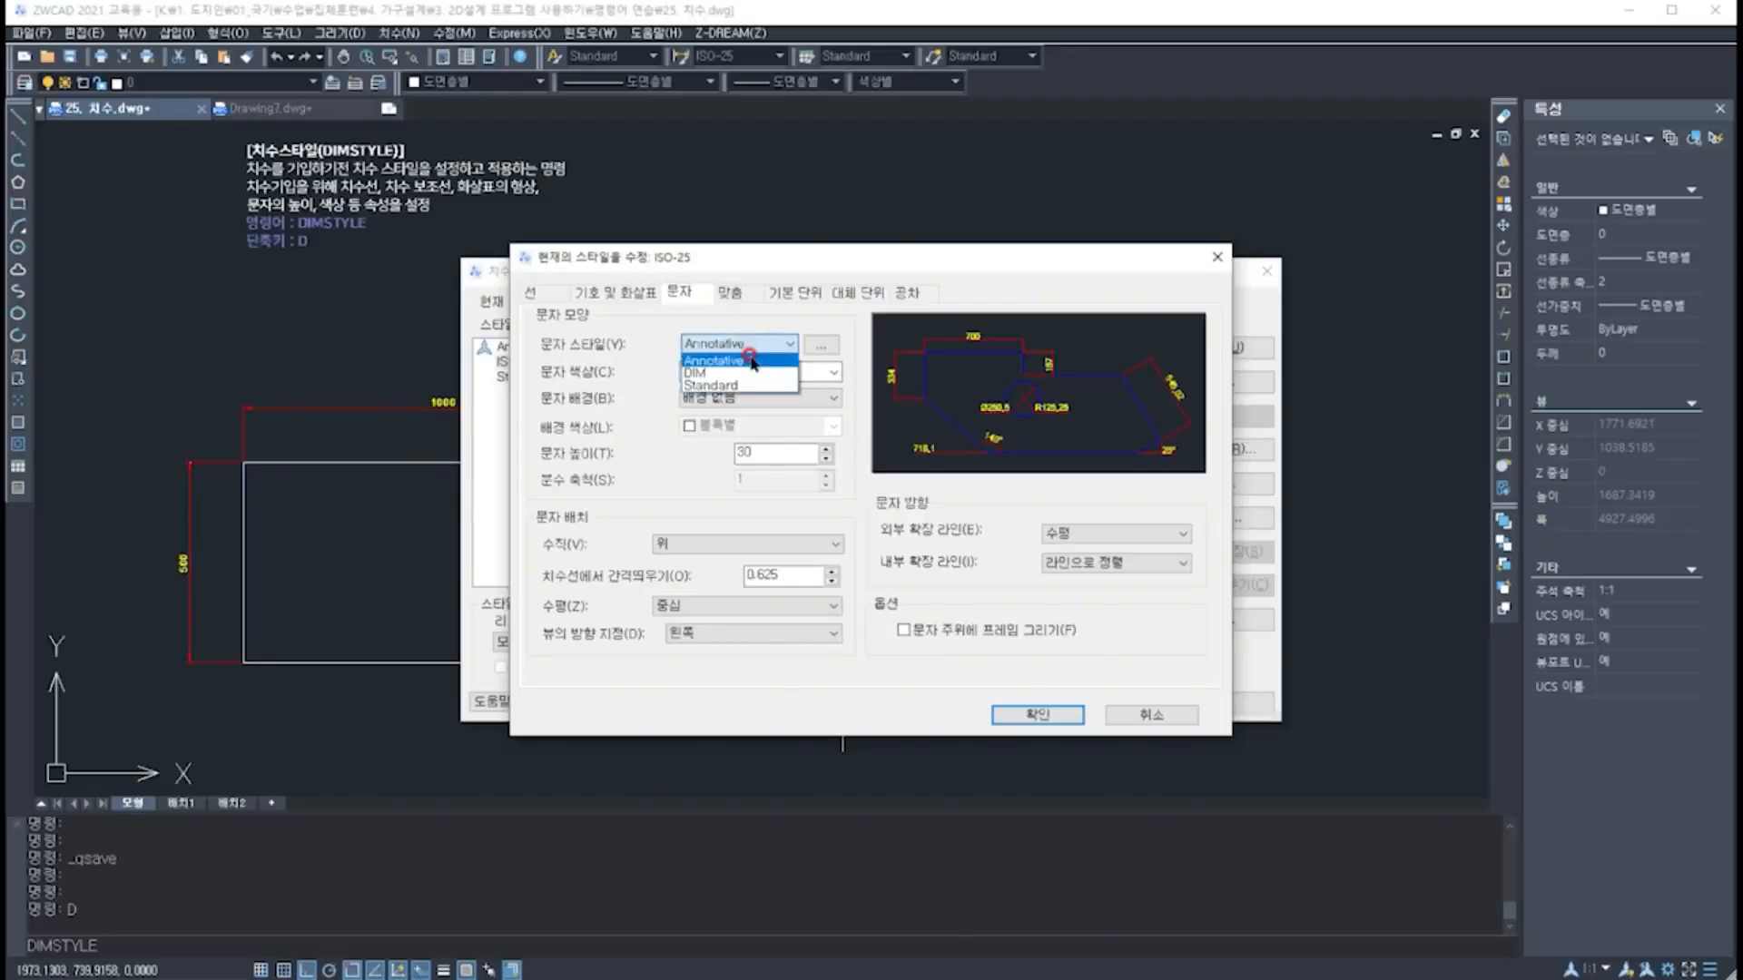
left_click(743, 385)
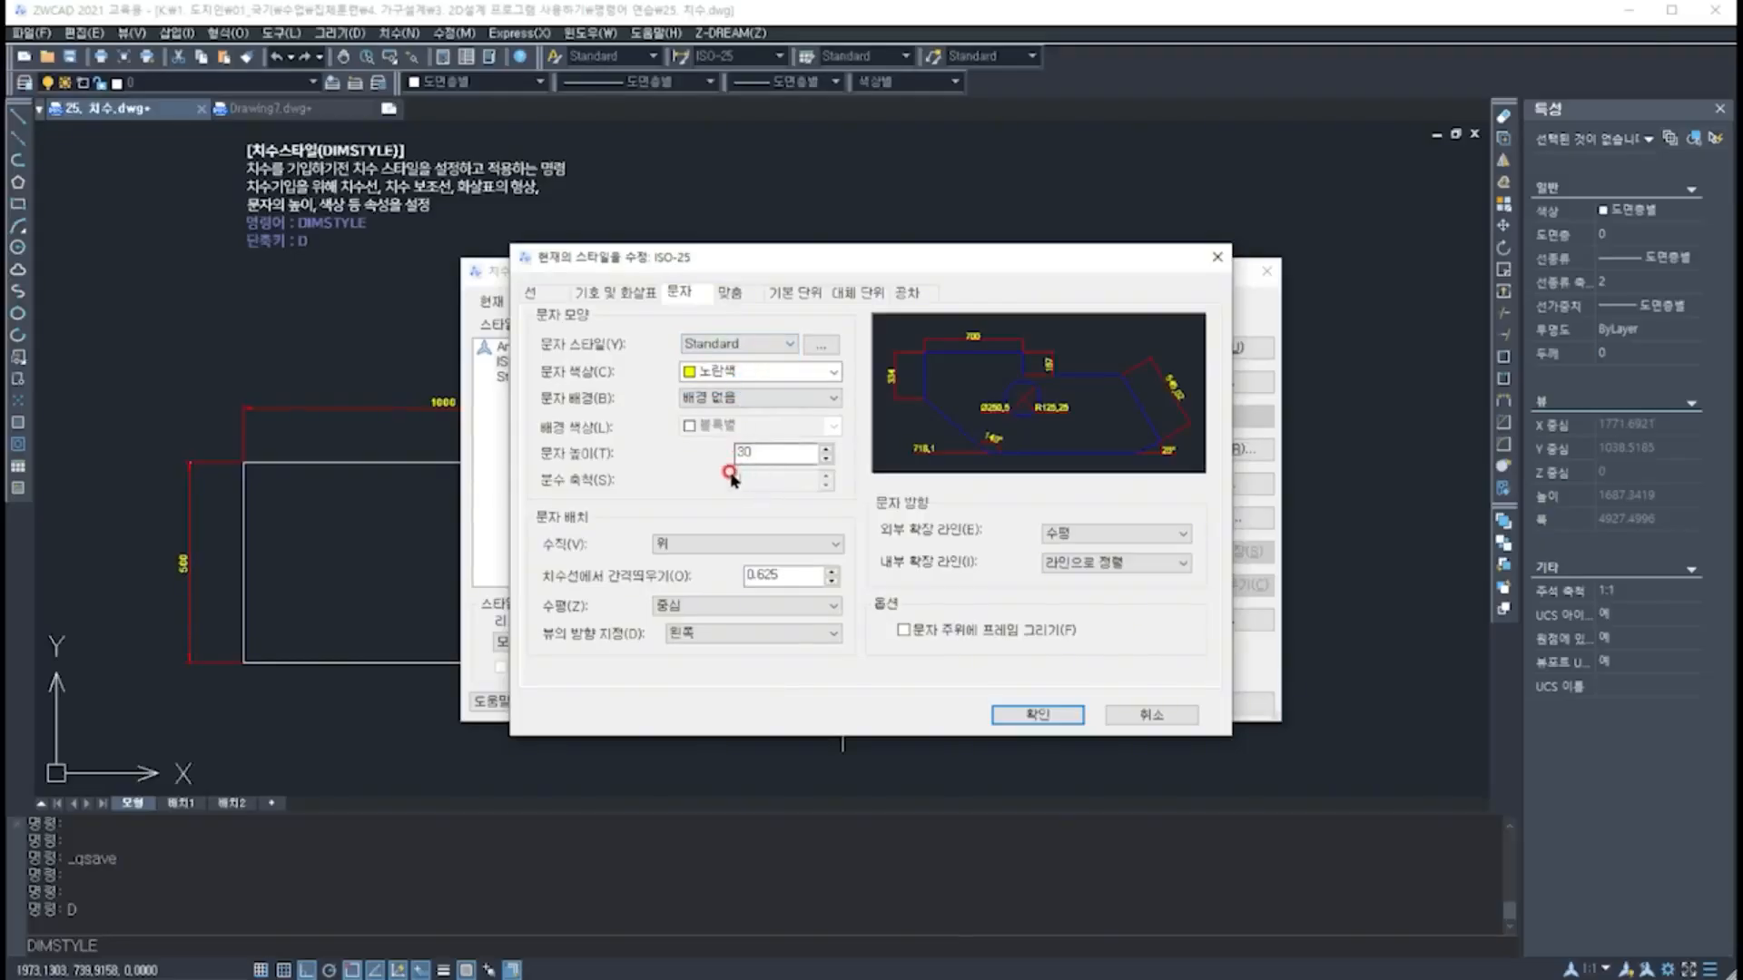
Step: Set the dimension text height of ISO-25 to 3.5
left_click(752, 452)
double_click(752, 452)
type("3.5")
left_click(657, 545)
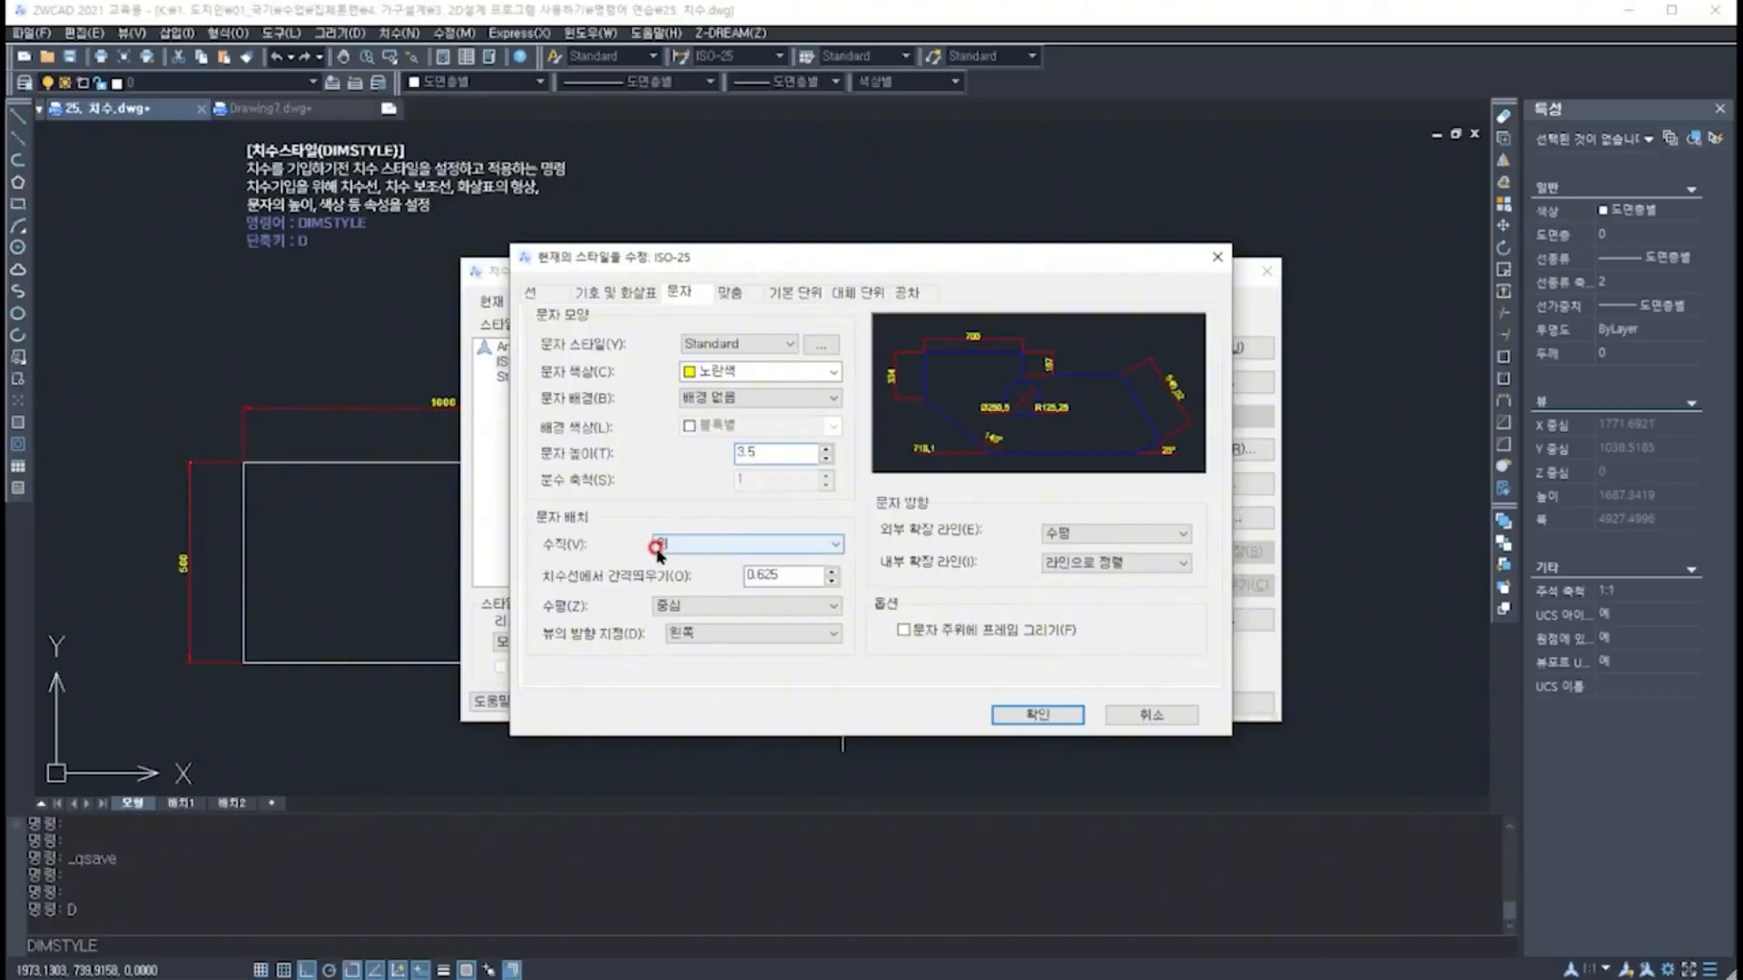
left_click(802, 453)
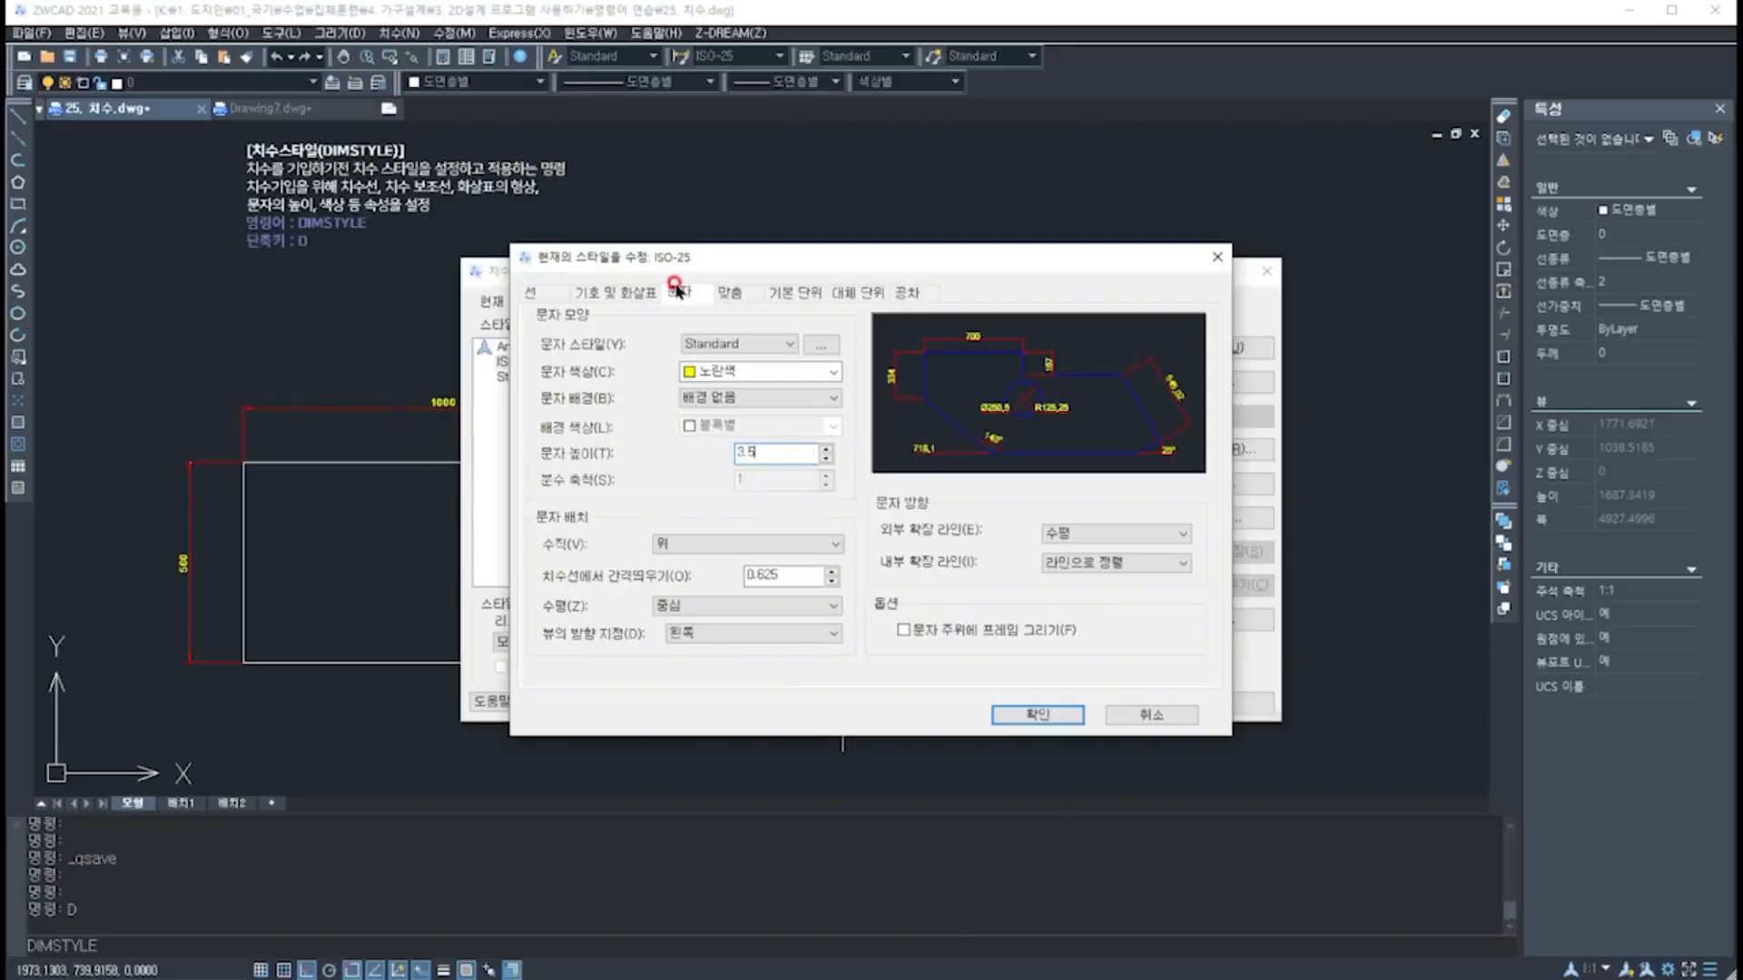
Step: Try drawing a frame around the dimension text, then turn the frame option off again
left_click(738, 293)
left_click(901, 629)
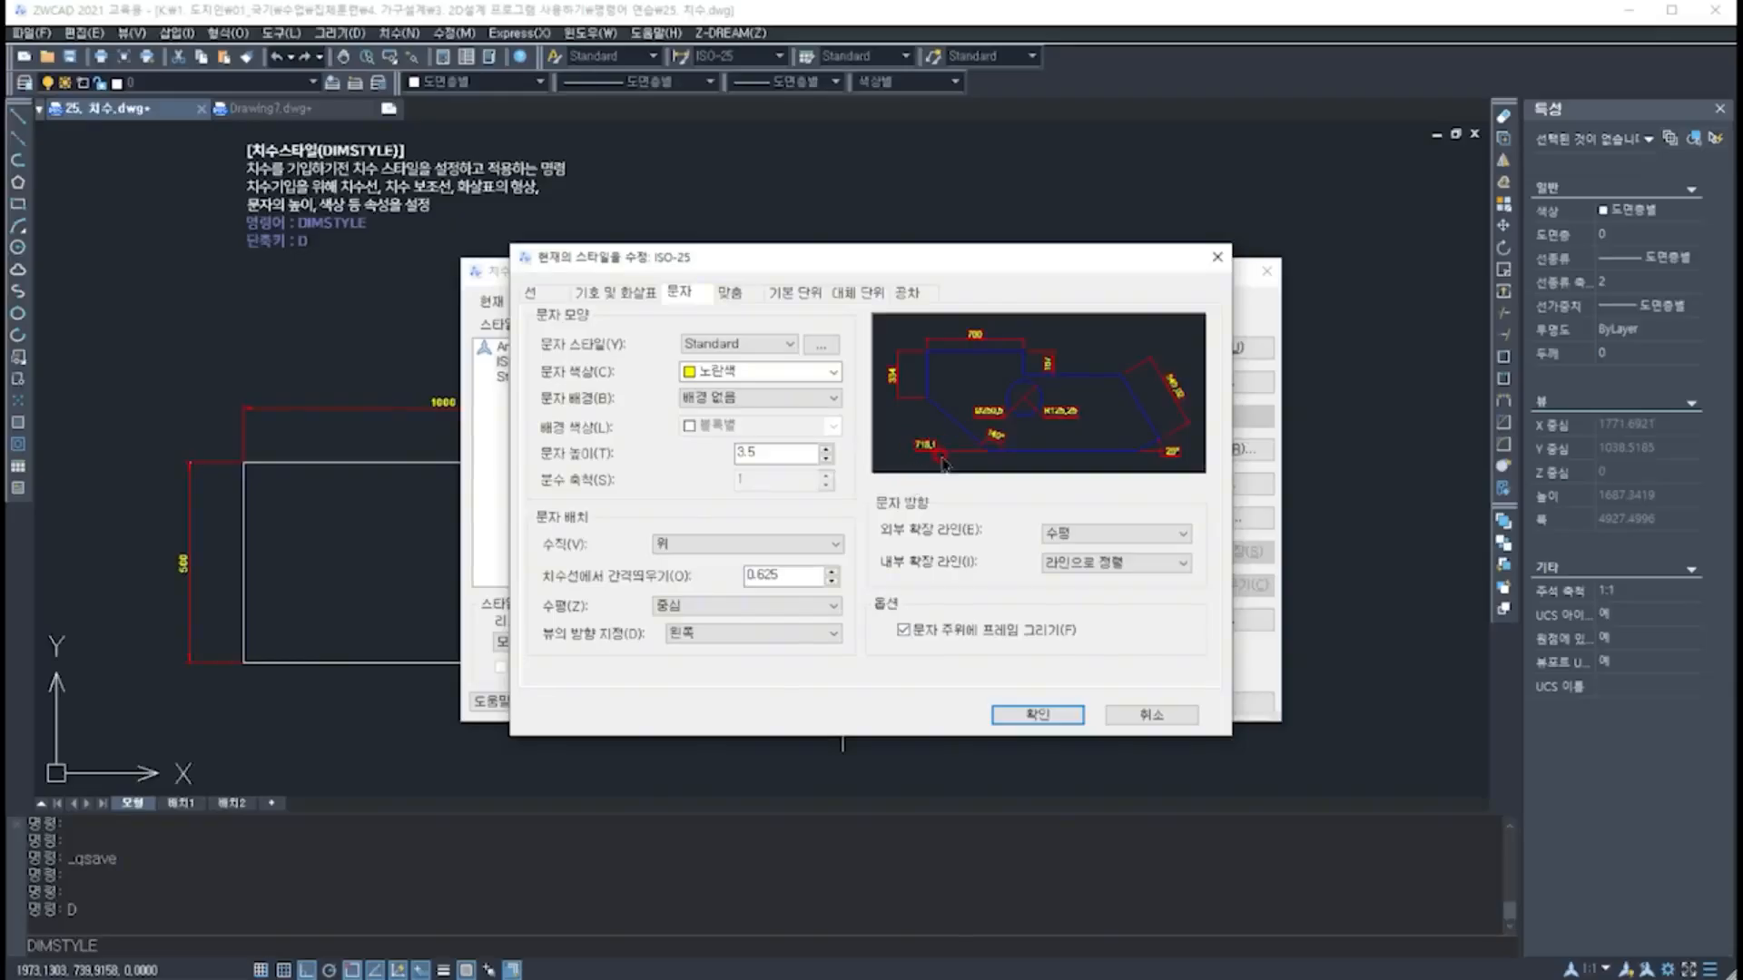
left_click(902, 630)
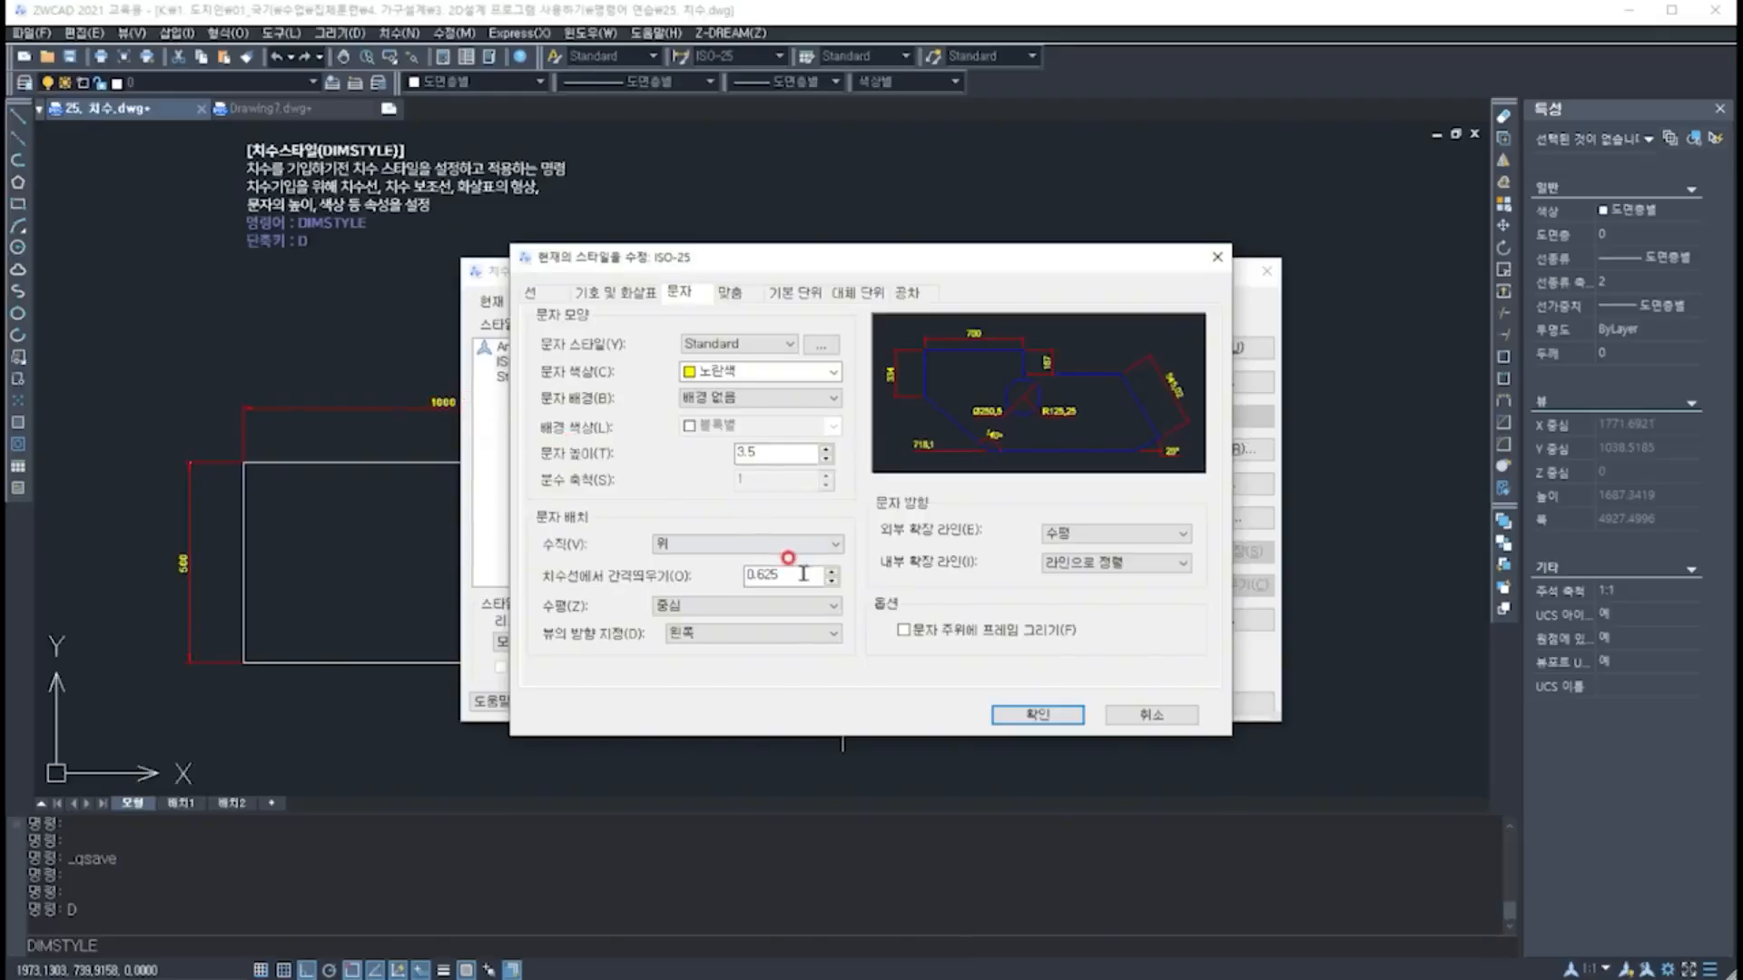
Step: Set the text offset from the dimension line to 1.5 and show the fit settings
left_click_drag(799, 575, 724, 579)
type("1.5")
left_click(731, 293)
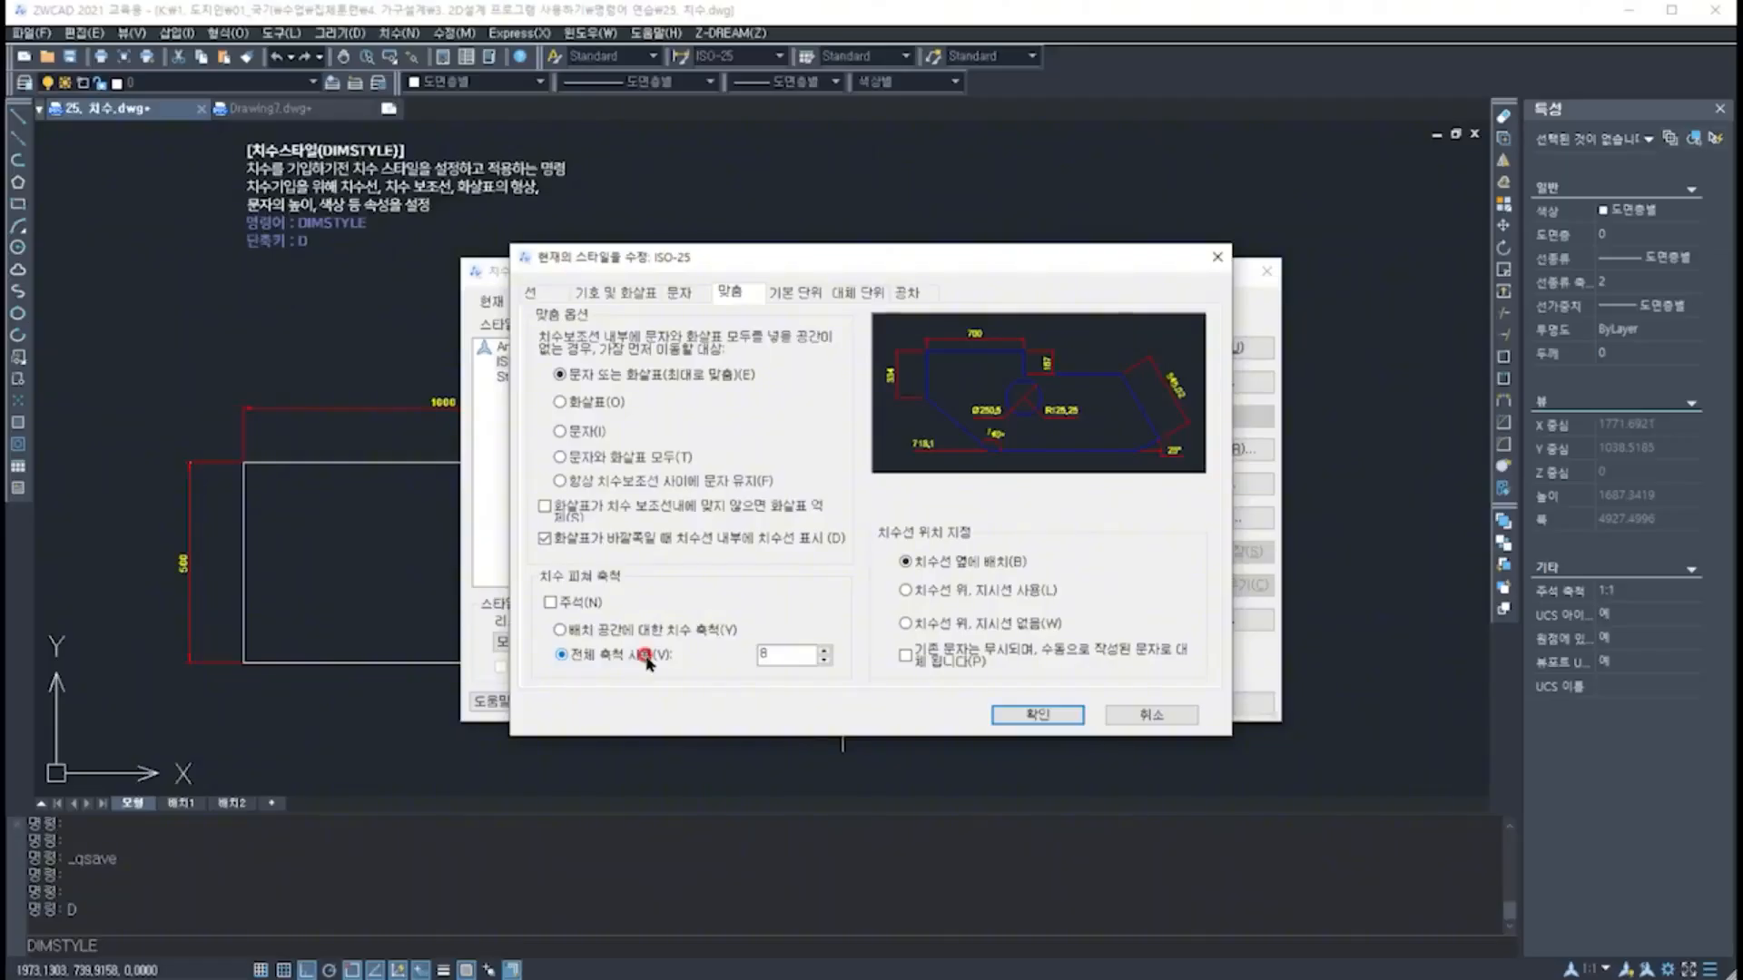
Step: Review the line, arrowhead, text and fit settings of ISO-25, including the arrowhead size and overall scale
left_click(695, 298)
left_click(626, 293)
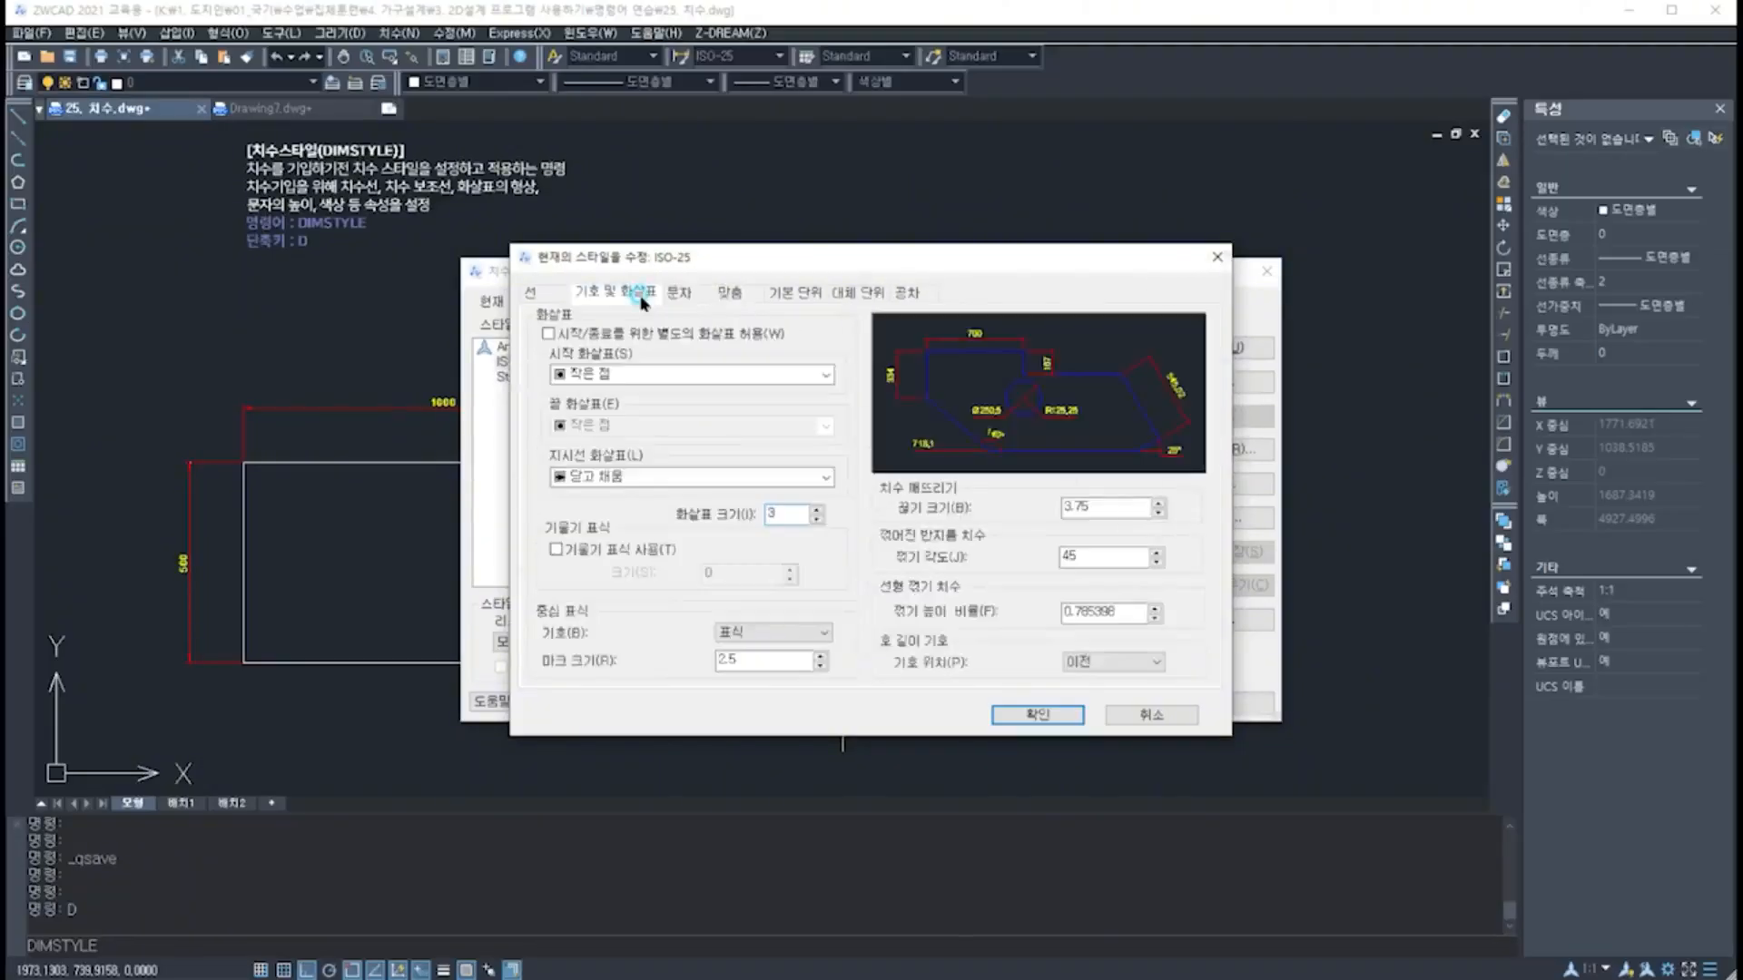
left_click(560, 295)
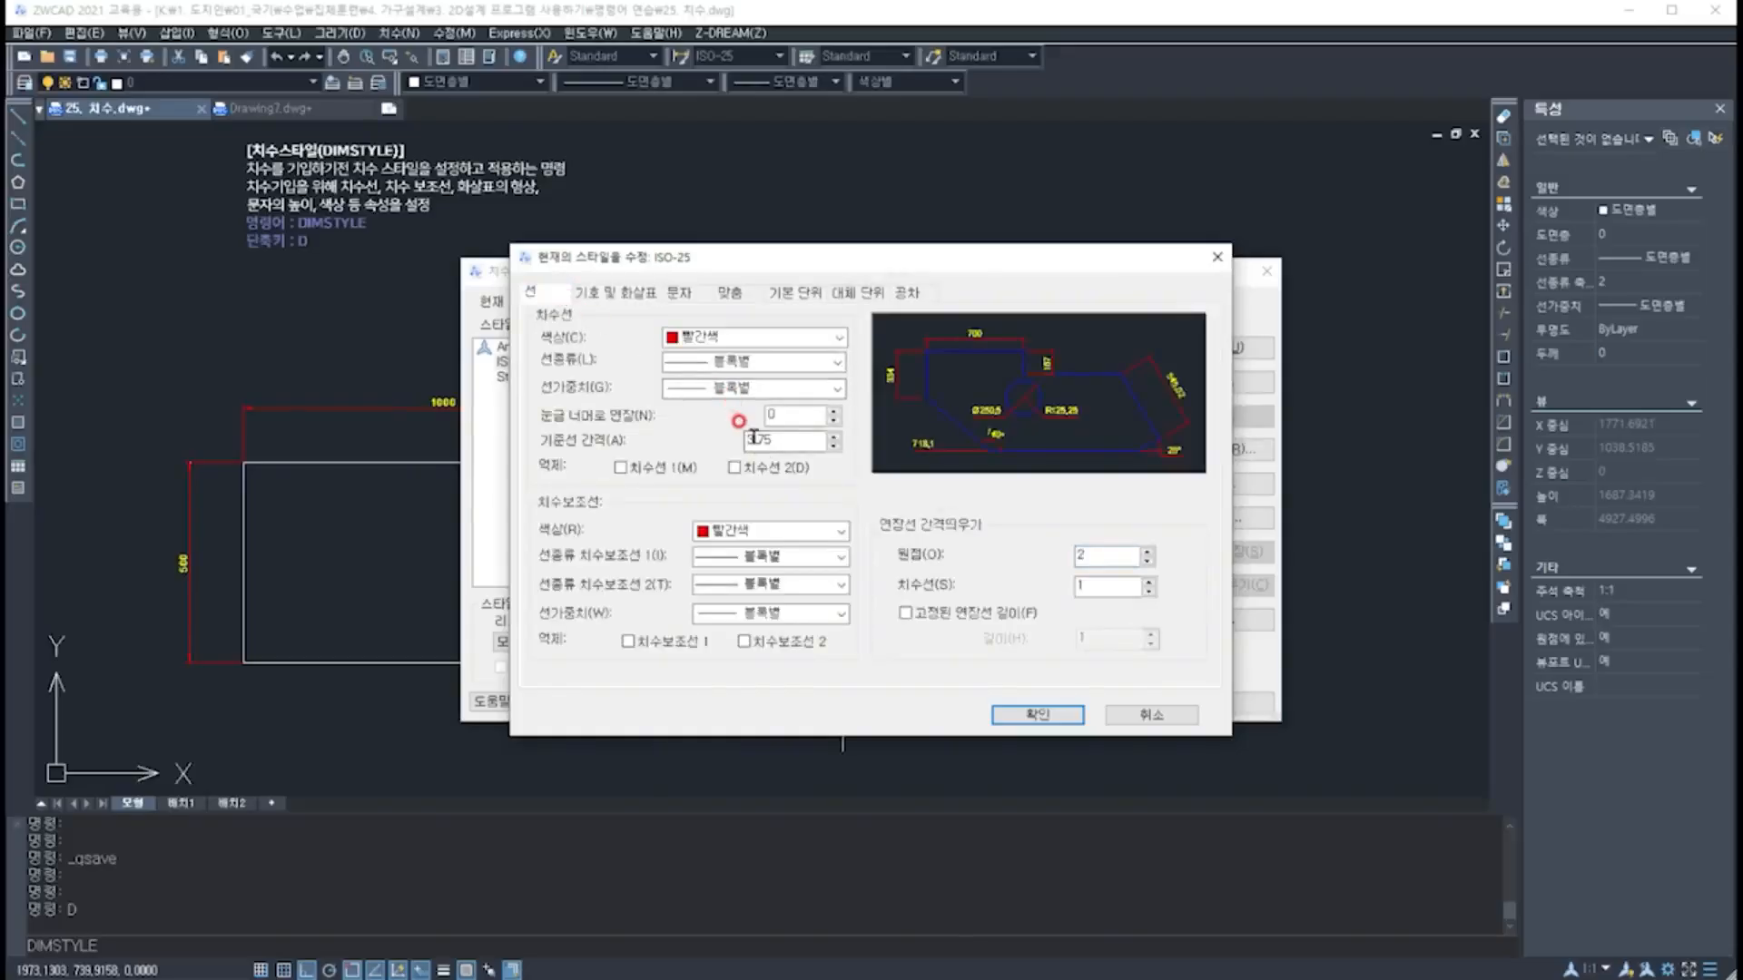
left_click(615, 293)
left_click(679, 293)
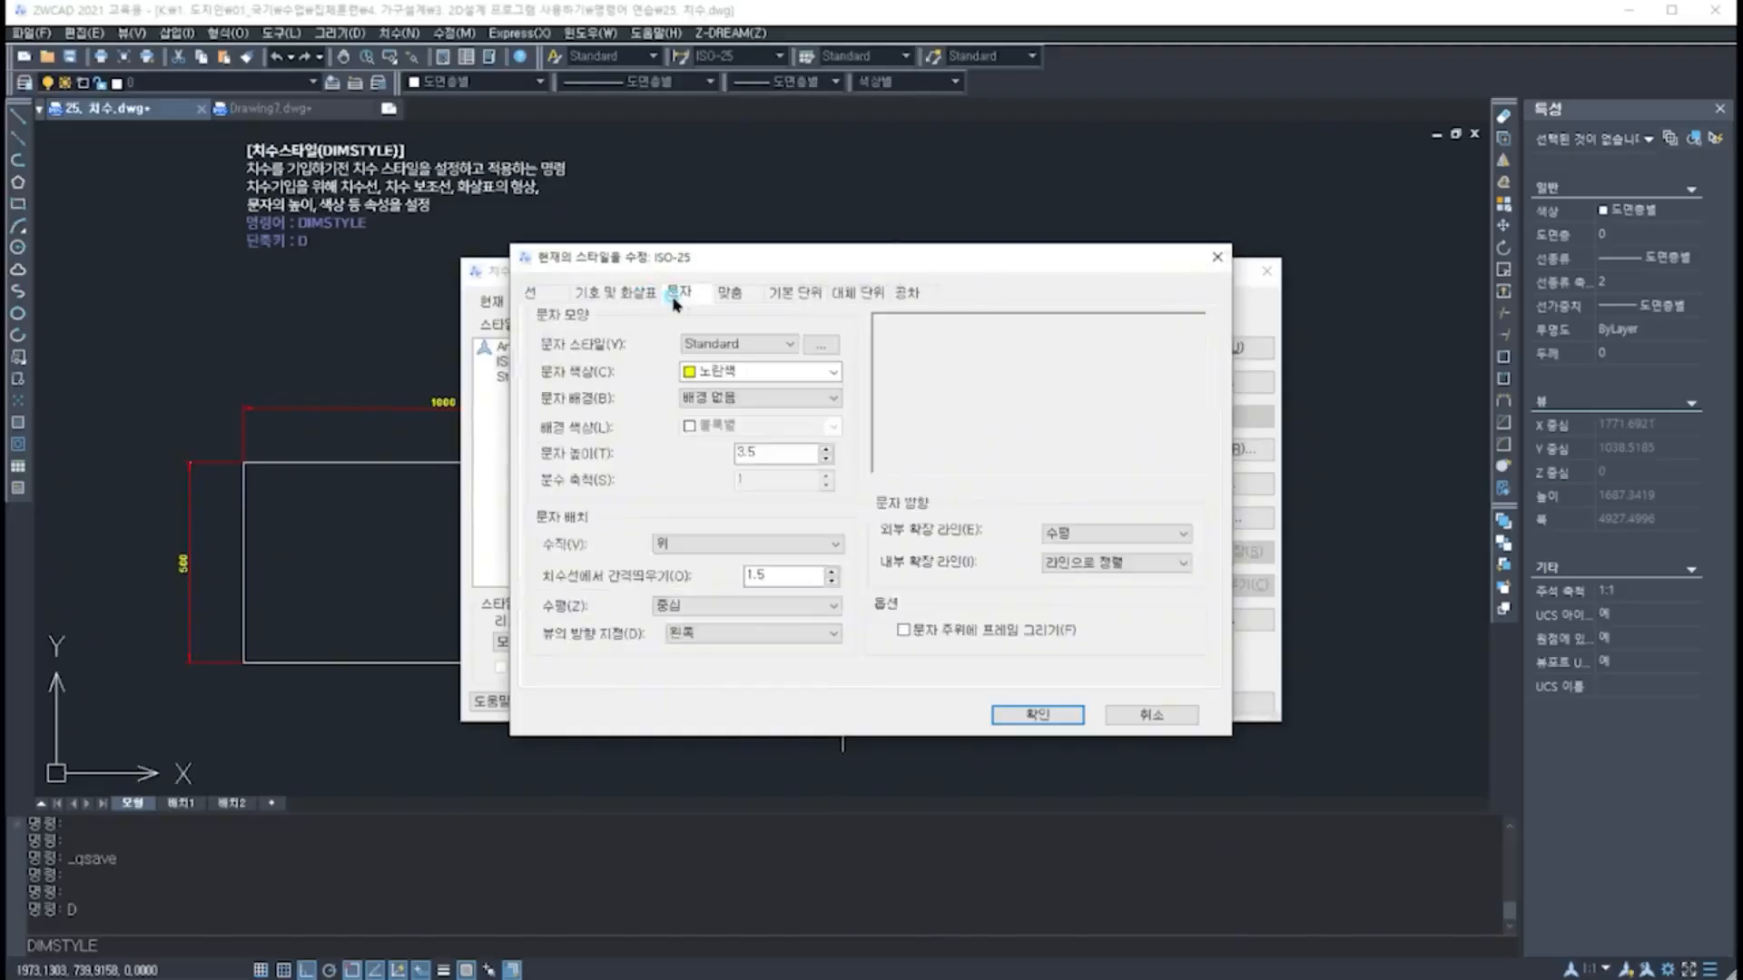
left_click(730, 294)
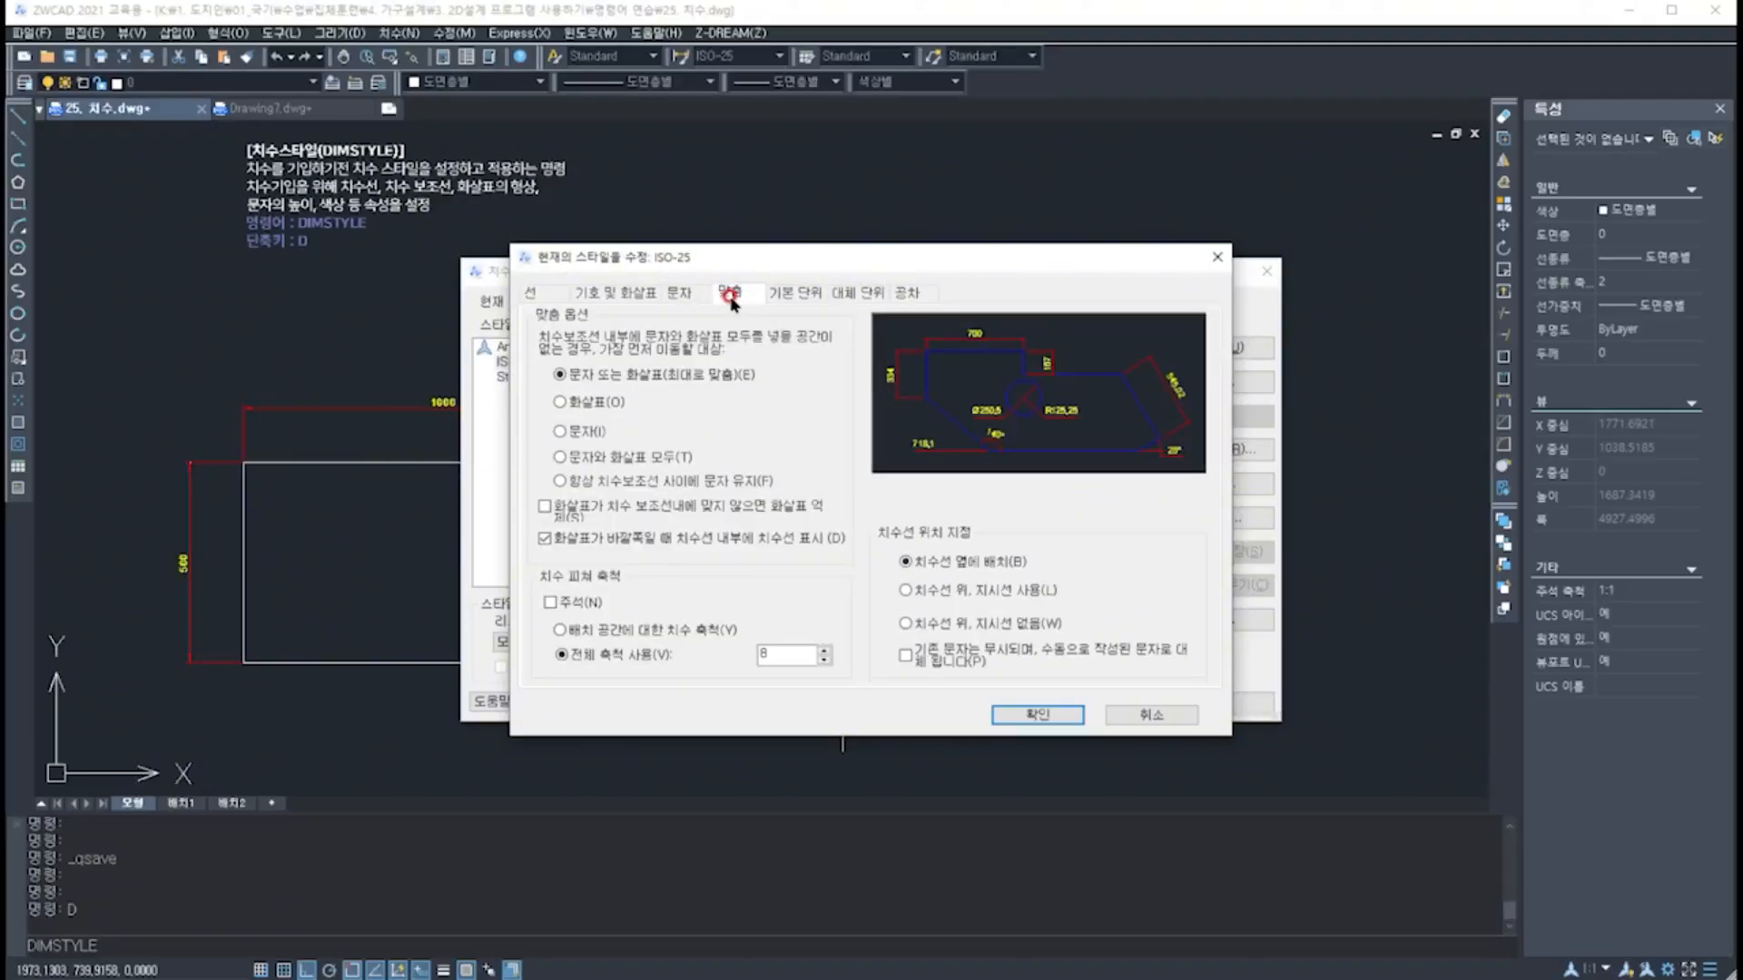
double_click(774, 654)
left_click(606, 293)
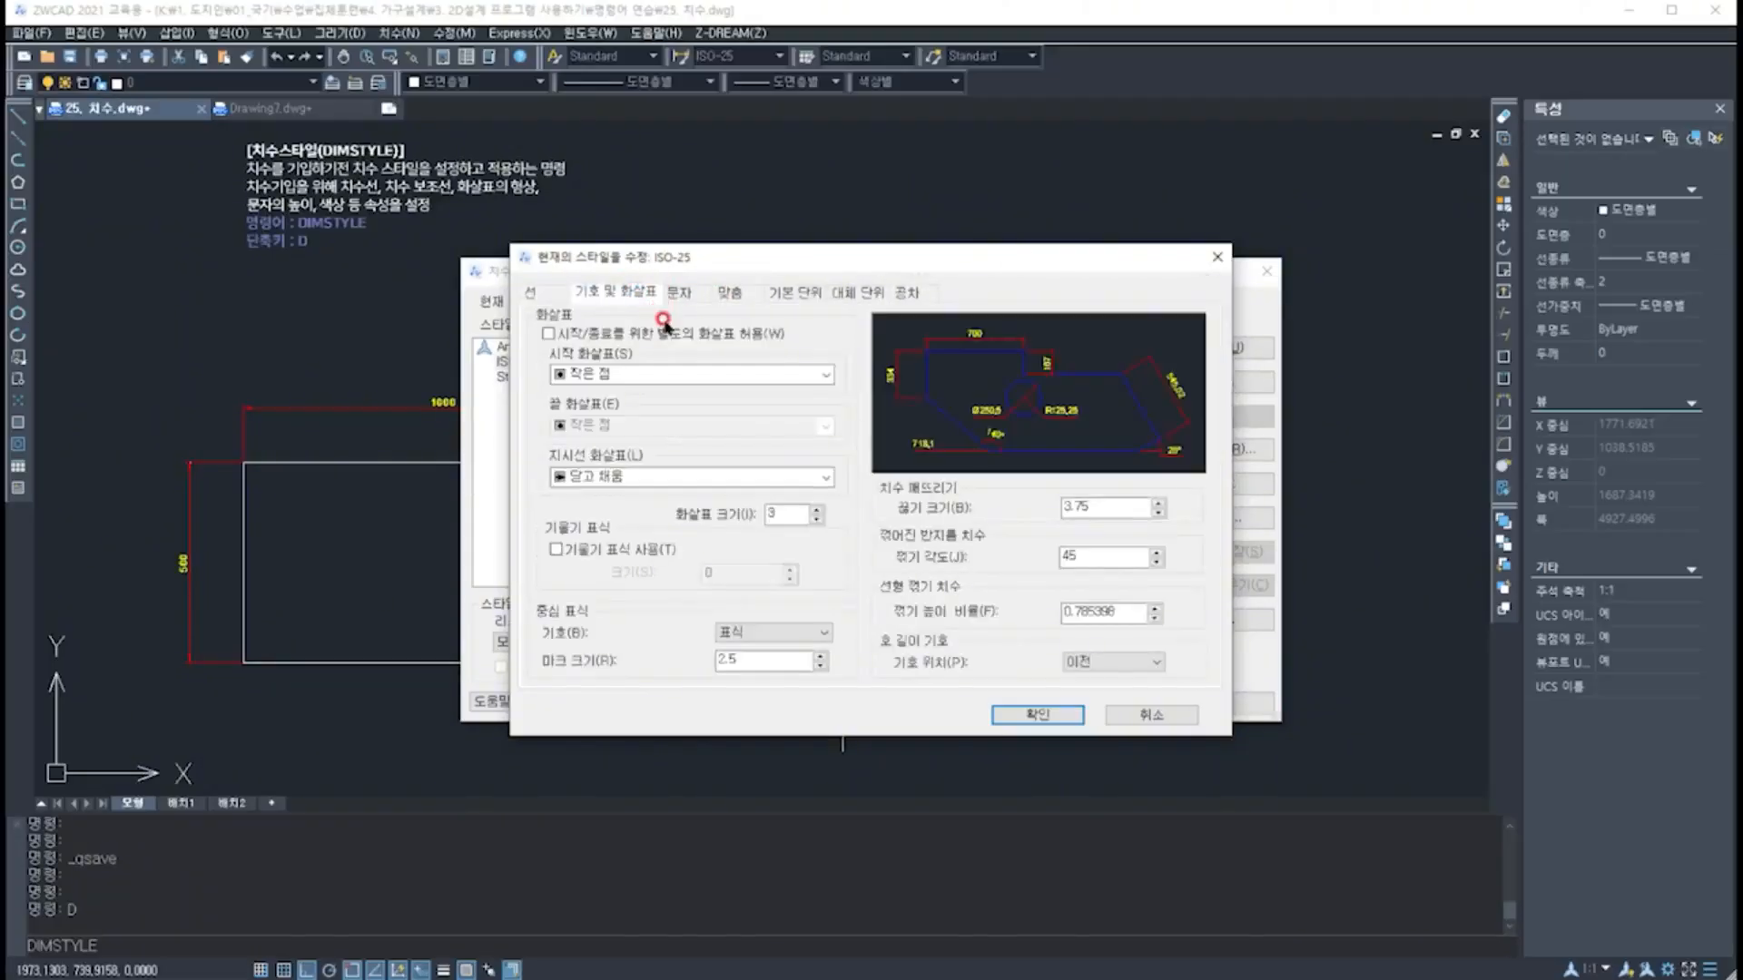
left_click(774, 515)
left_click(730, 293)
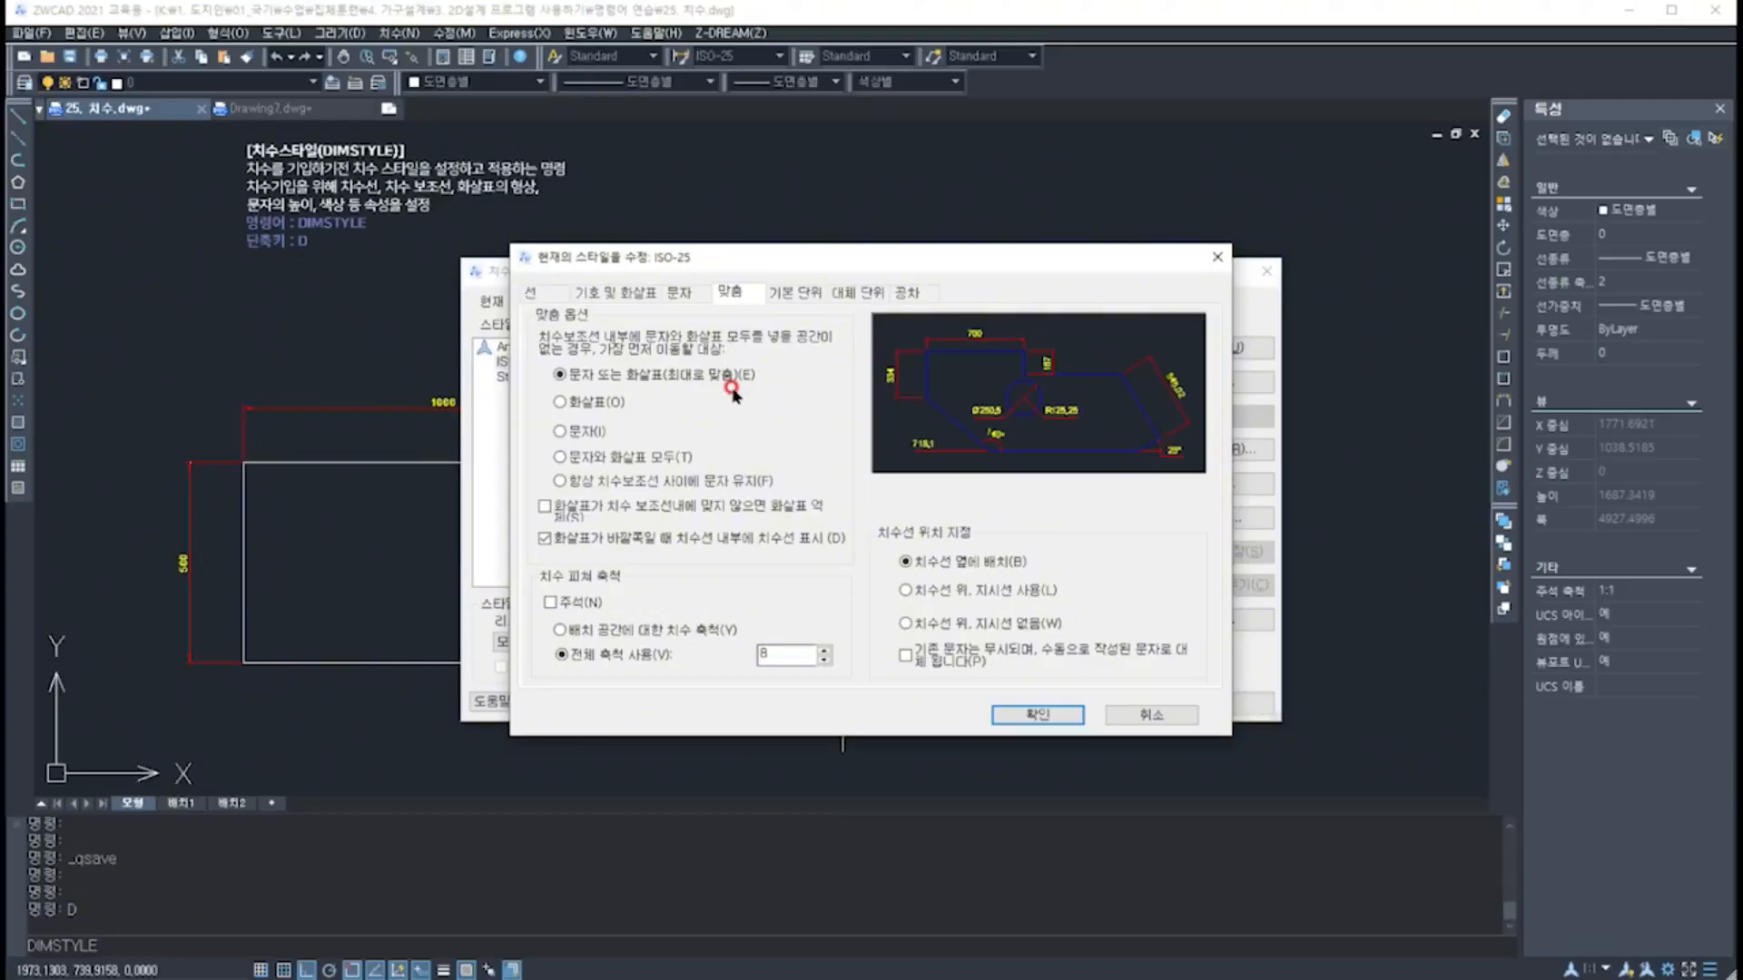
left_click(690, 292)
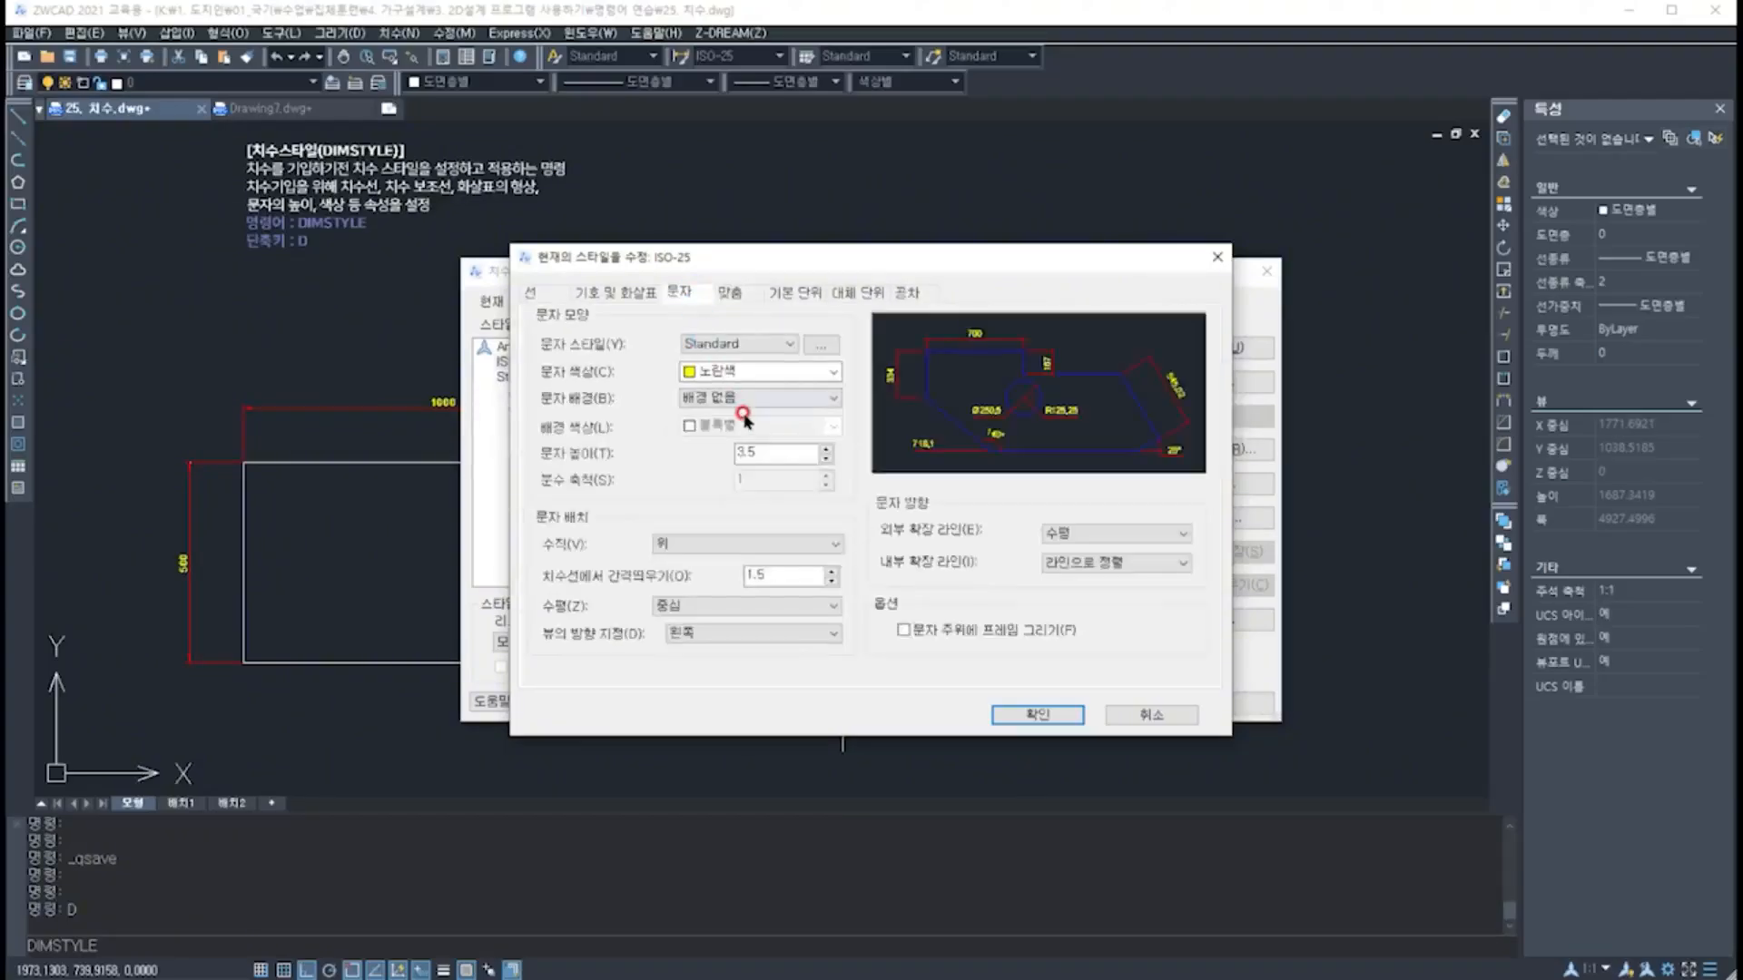
Step: Set the overall dimension scale of ISO-25 to 2 in the fit settings
left_click(731, 292)
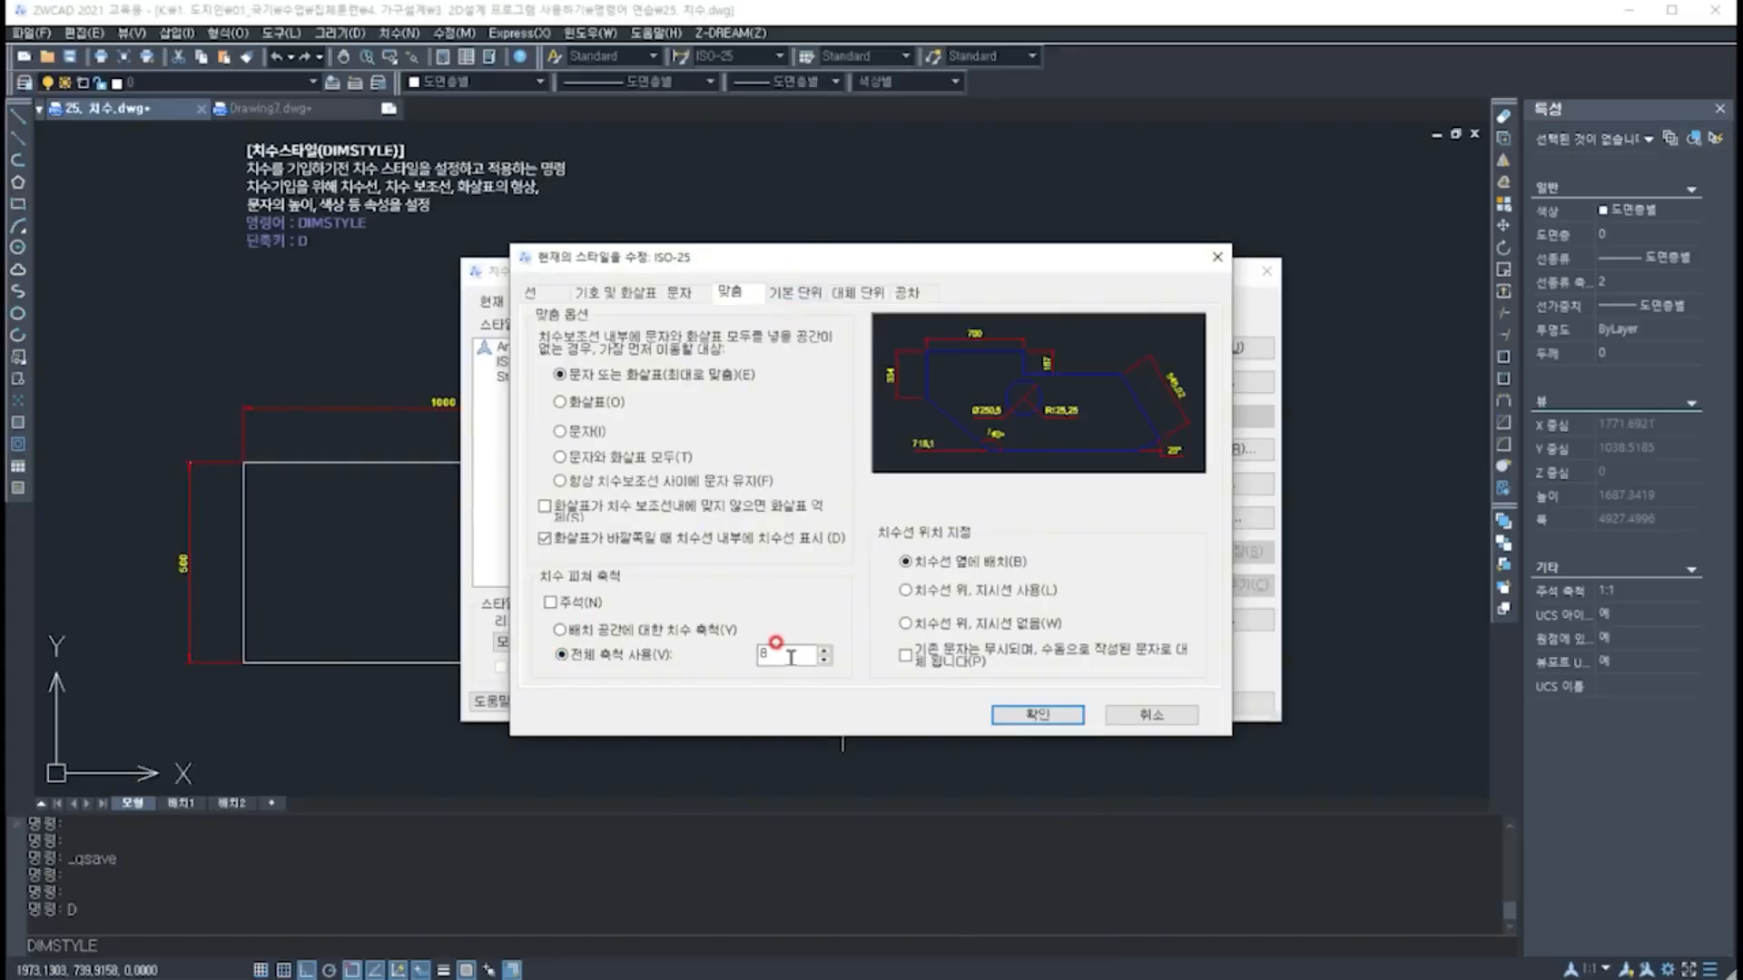
left_click_drag(778, 655, 759, 657)
type("2")
Step: Keep the linear dimension unit format 십진 (decimal) and set its precision to 0.00
left_click(793, 292)
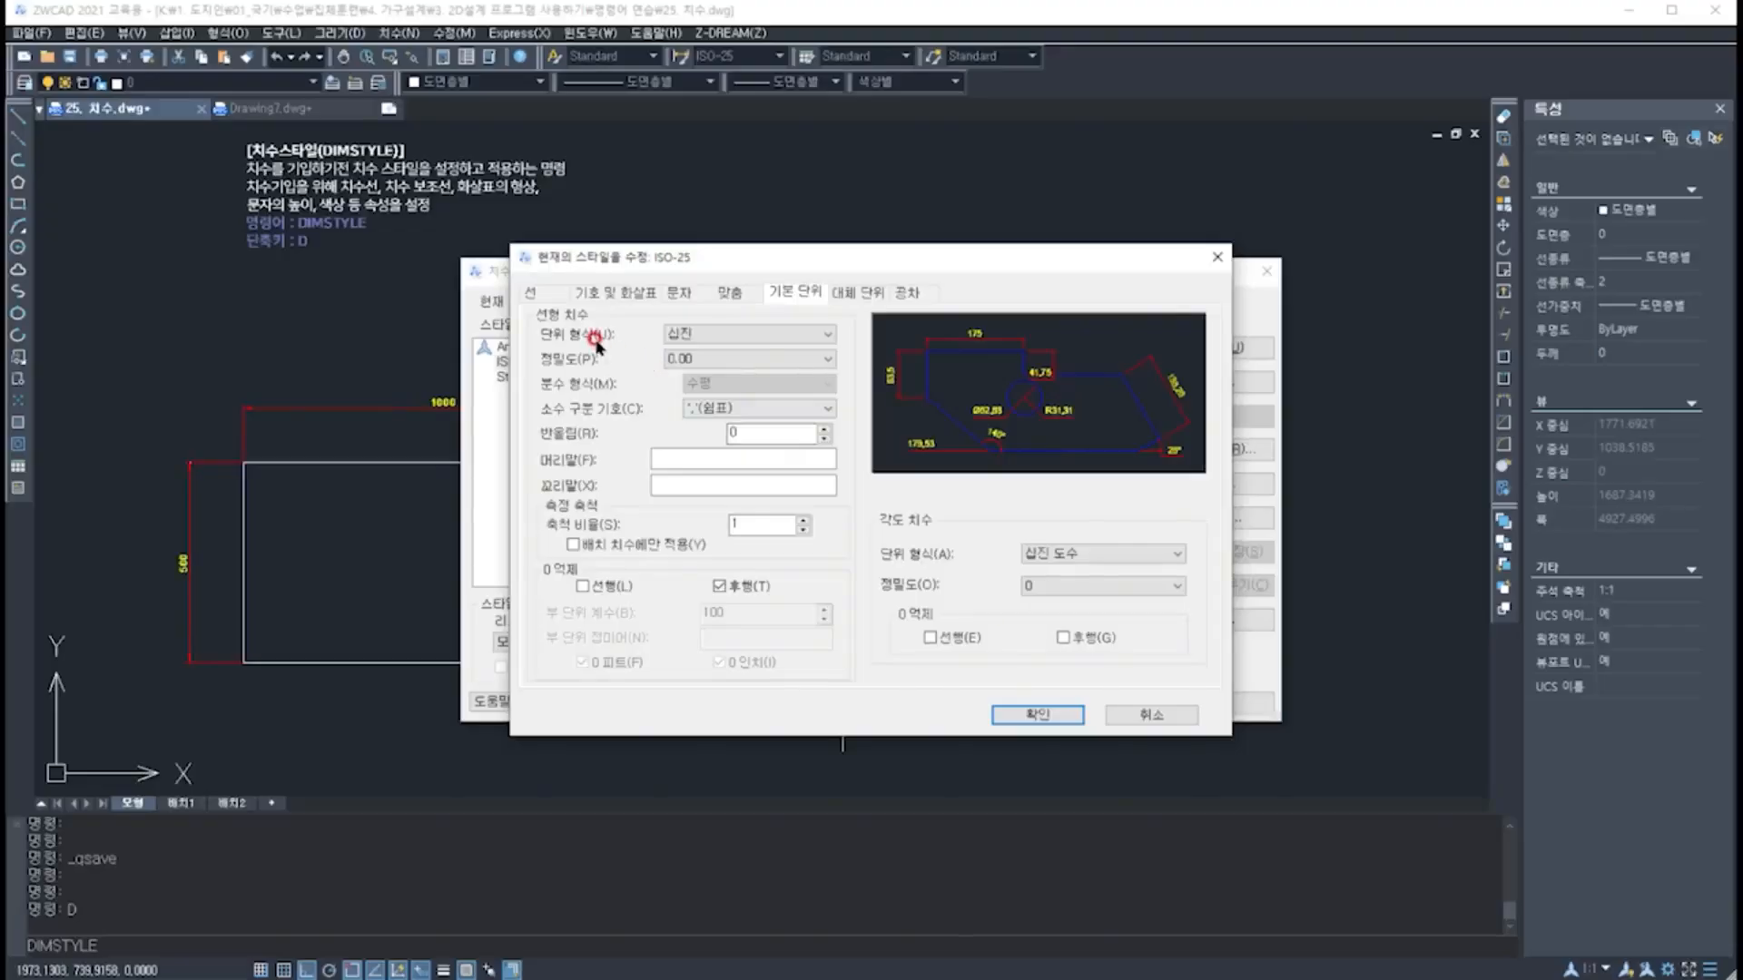
left_click(742, 335)
left_click(742, 337)
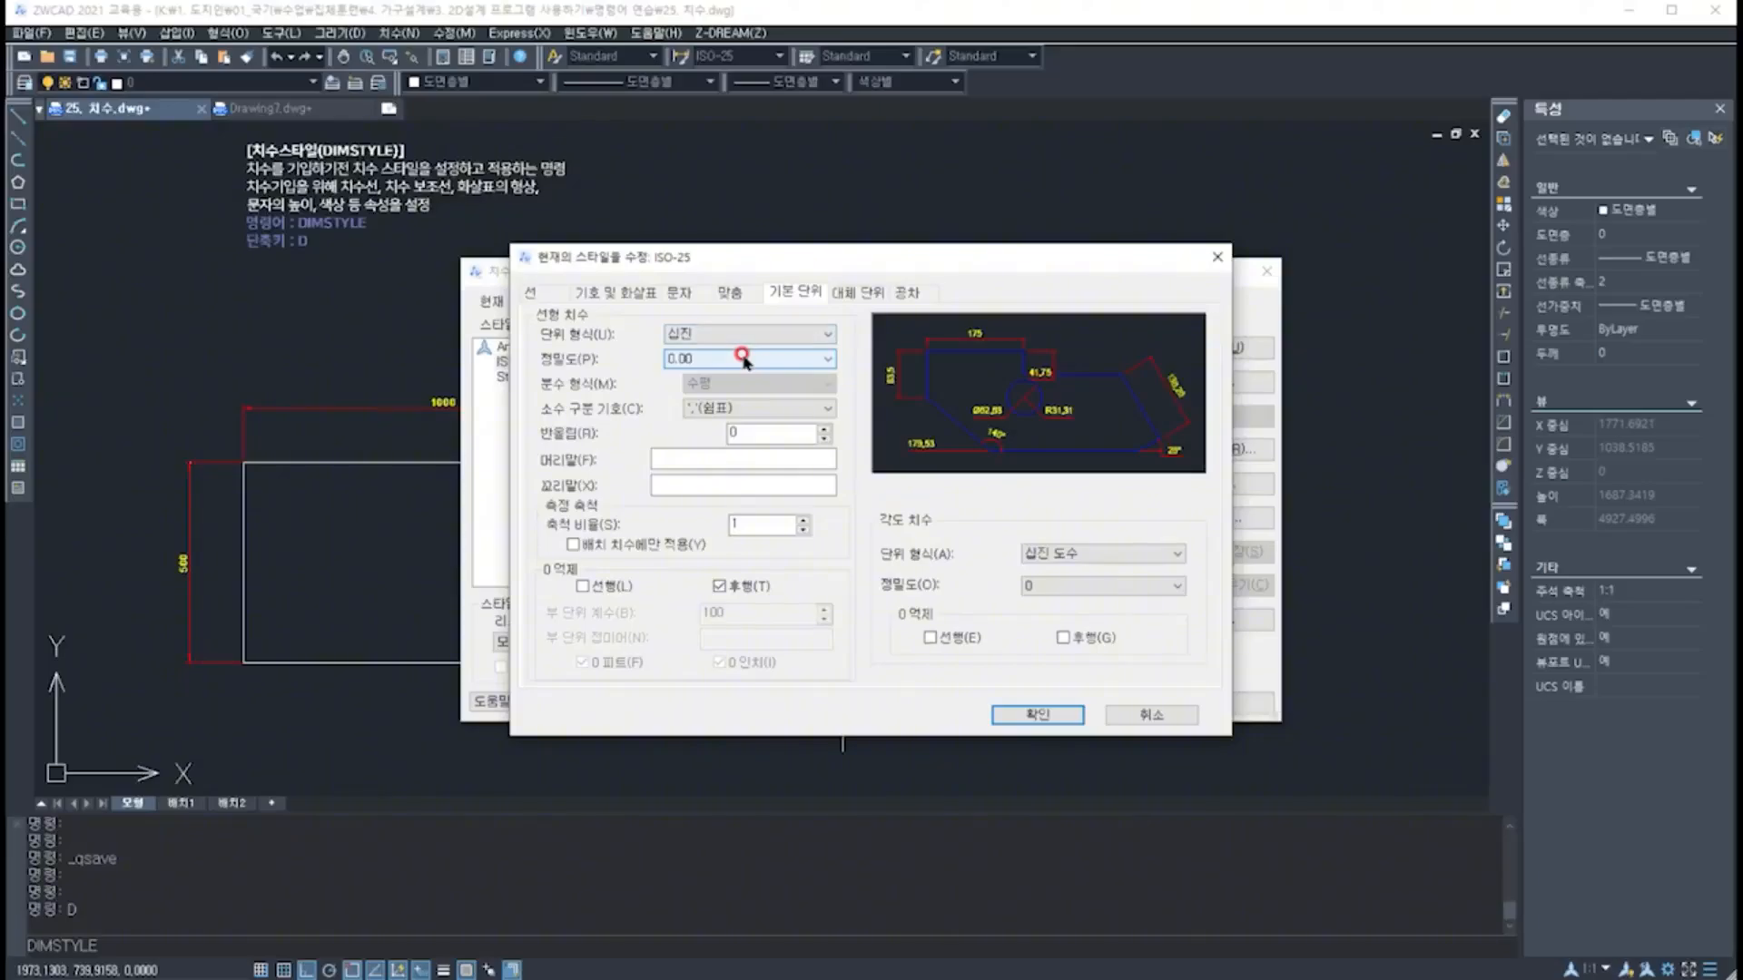
left_click(743, 358)
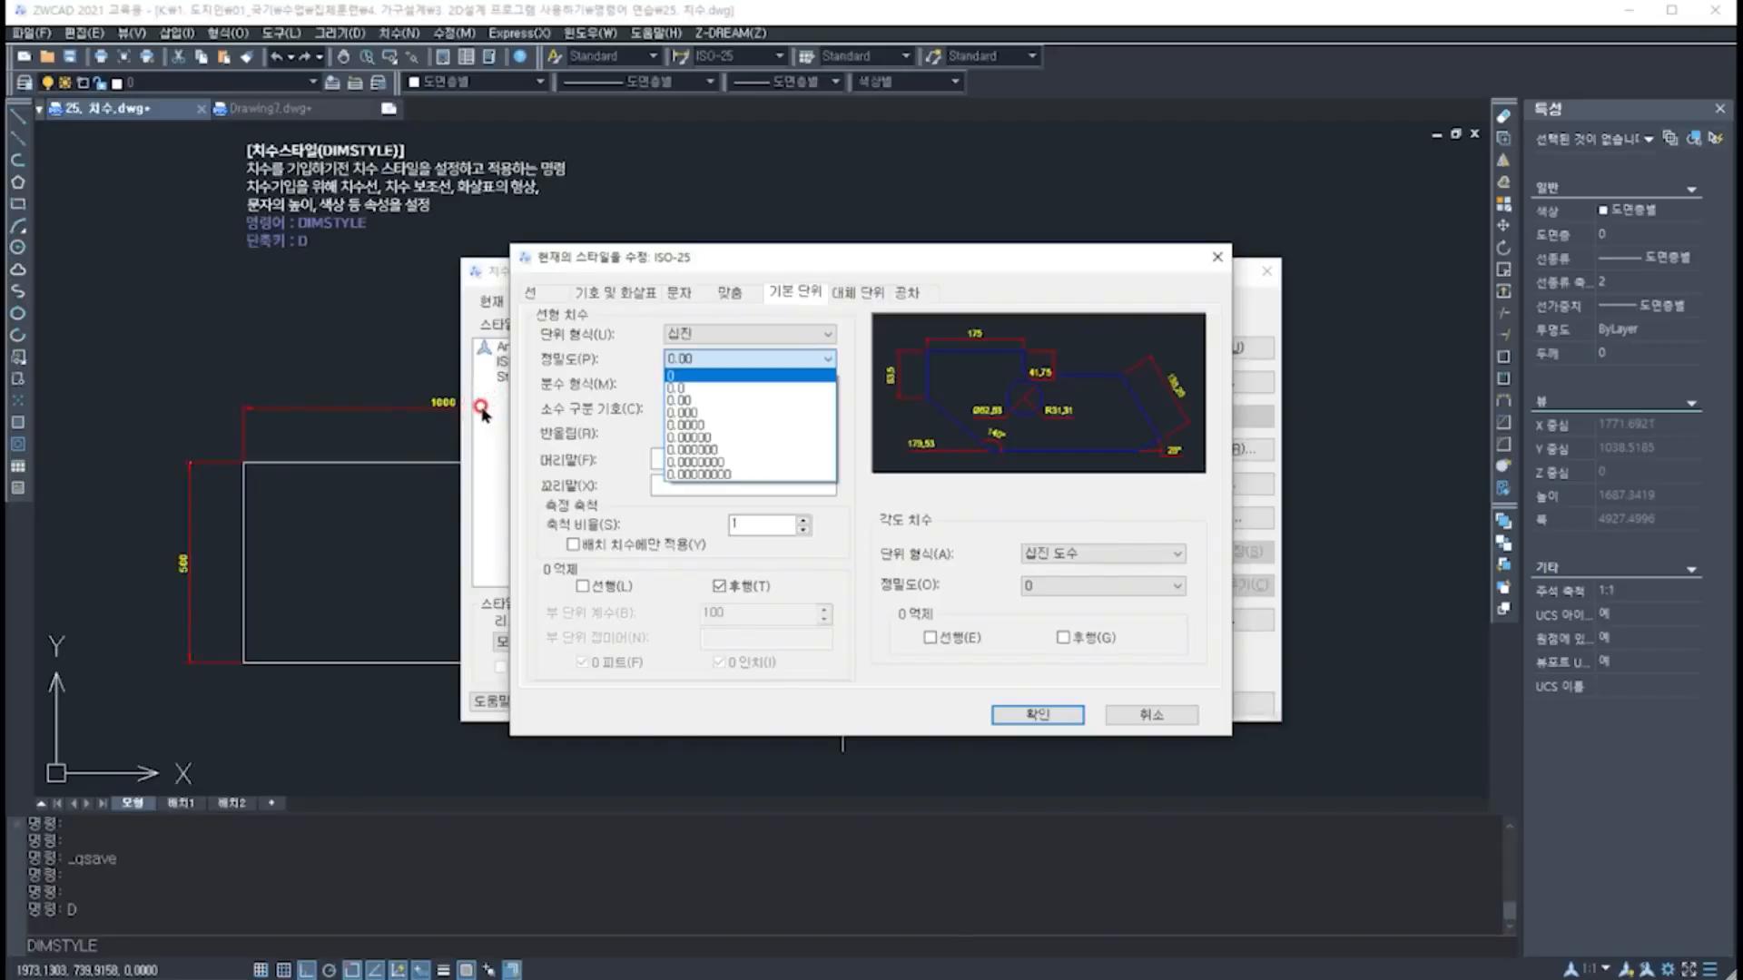
left_click(697, 402)
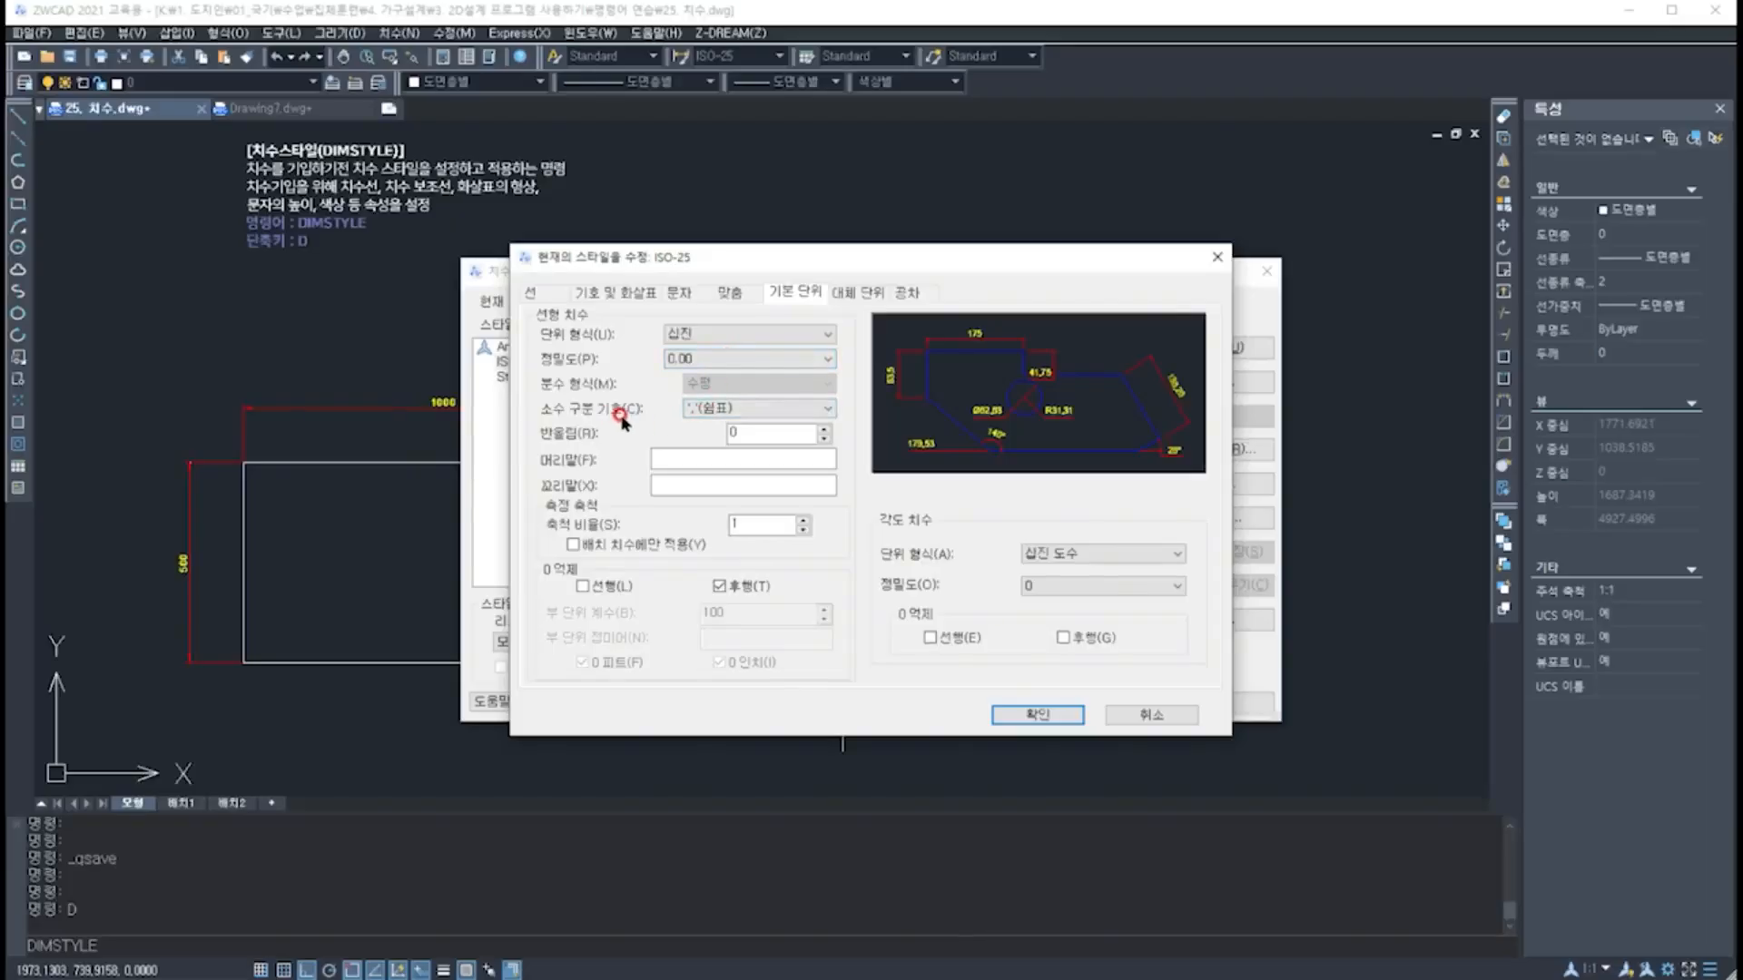
Step: Set the decimal separator of the linear dimensions to '.'(마침표) (period)
left_click(711, 416)
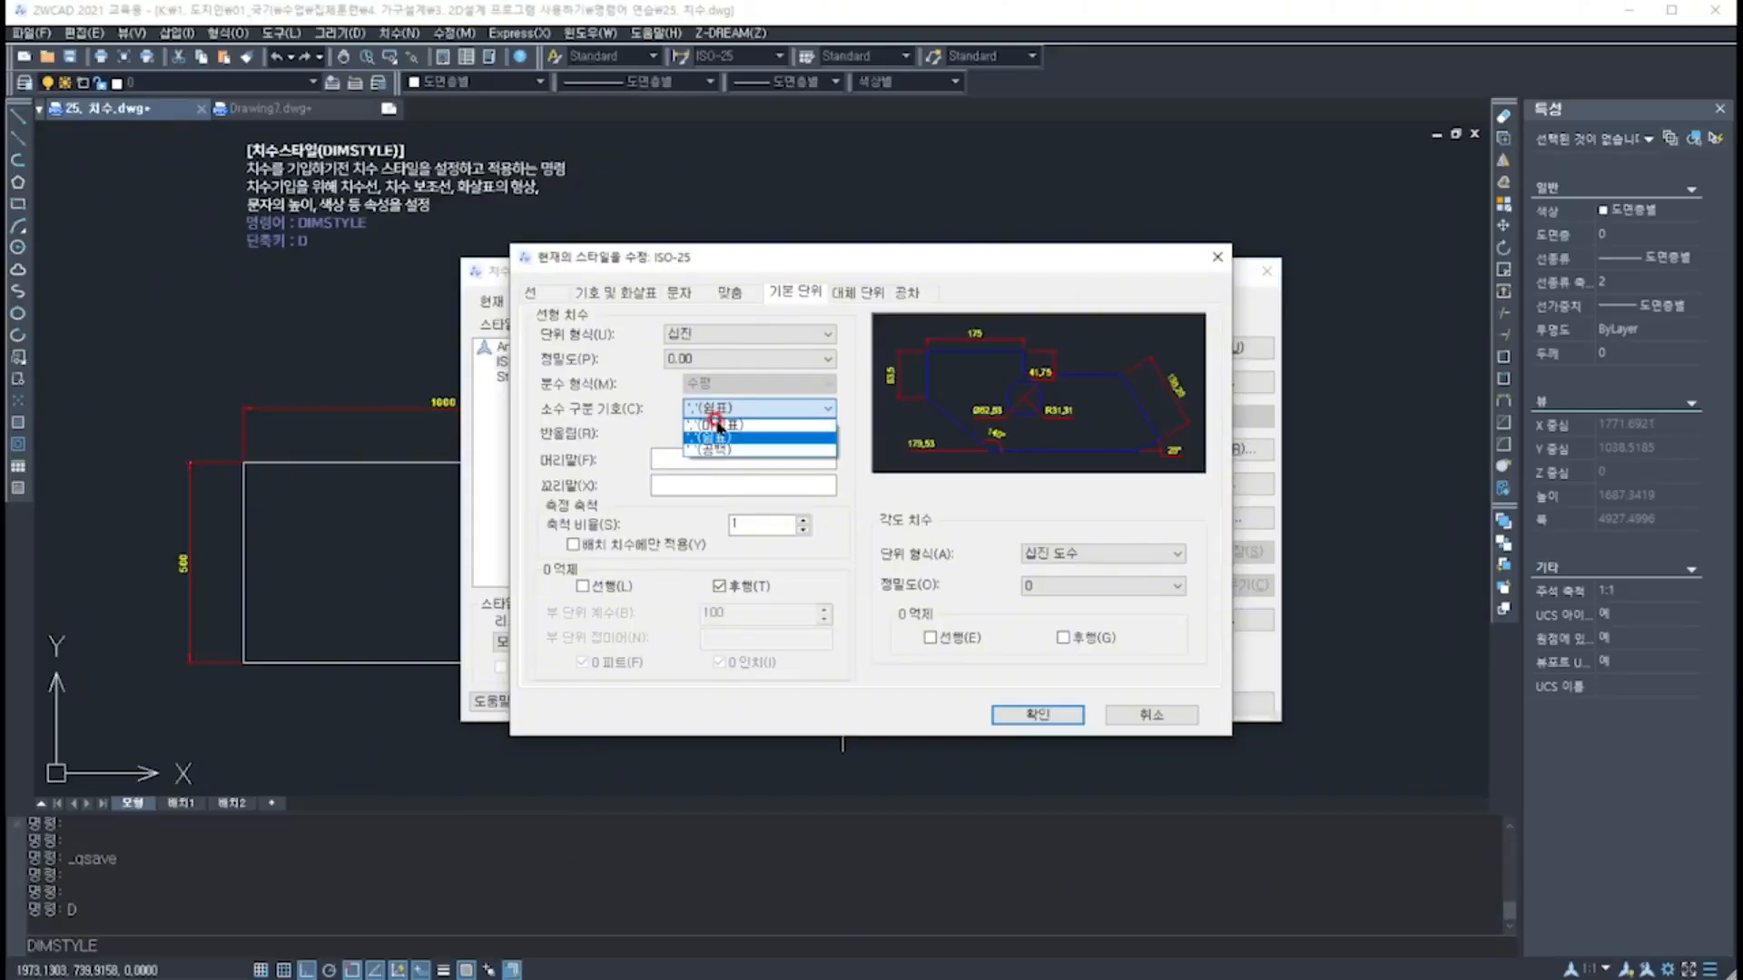
left_click(710, 425)
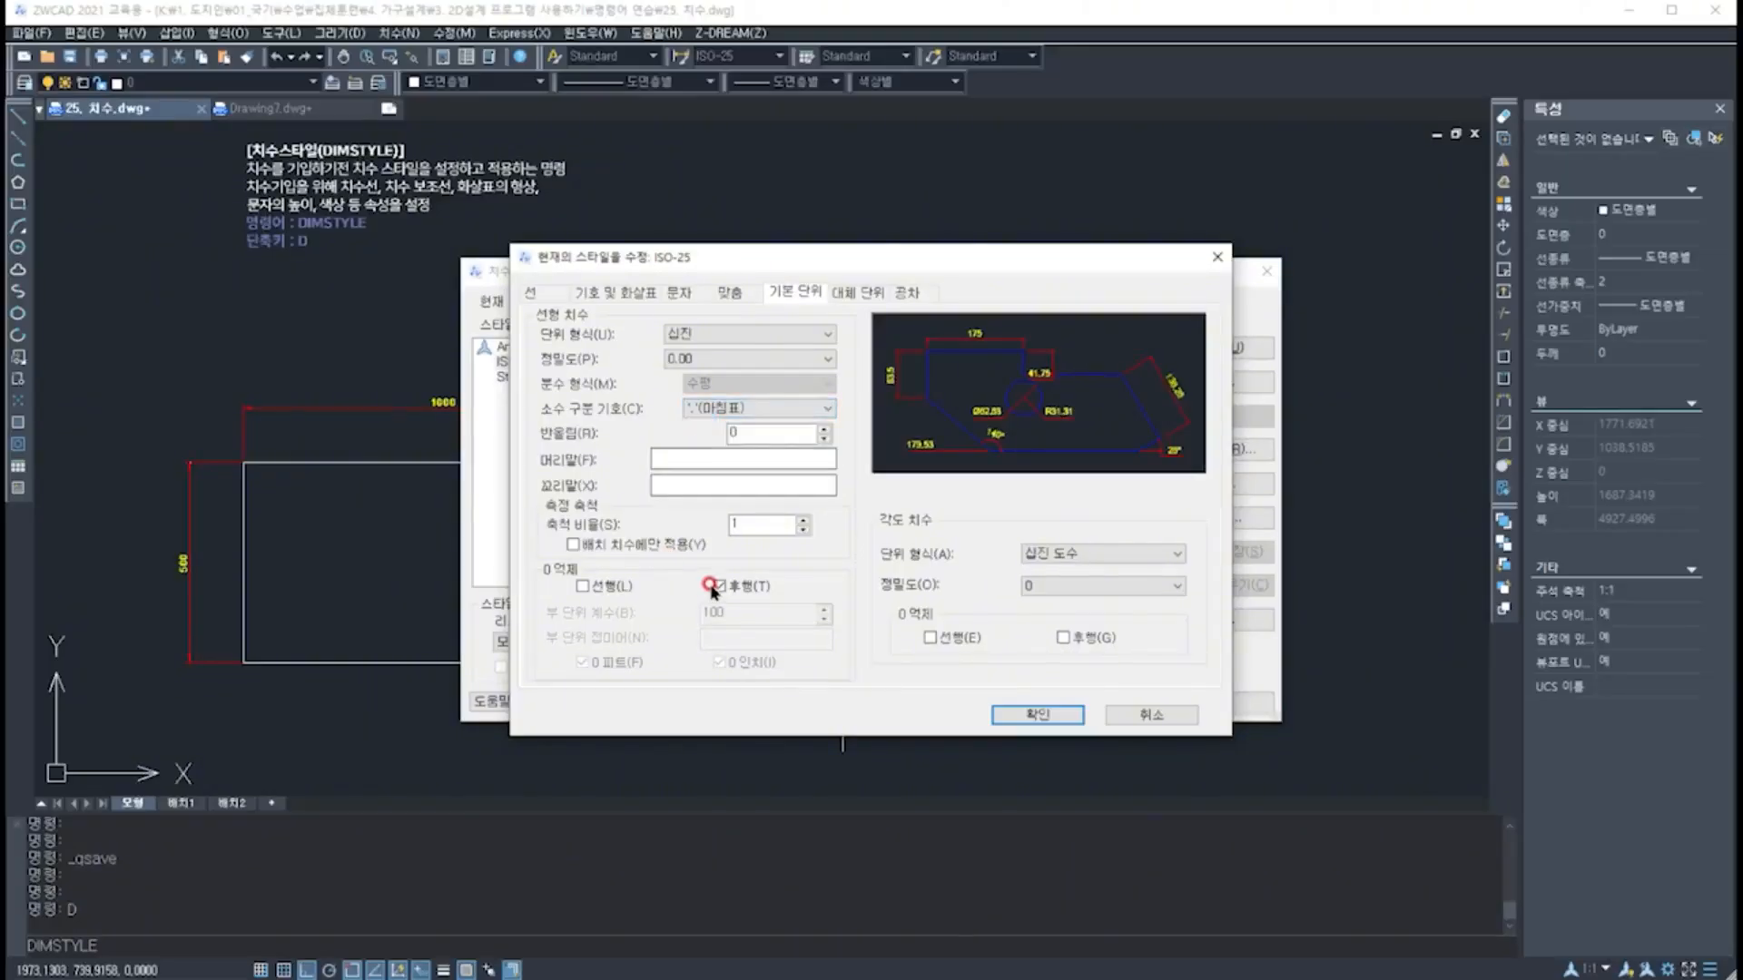
left_click(719, 477)
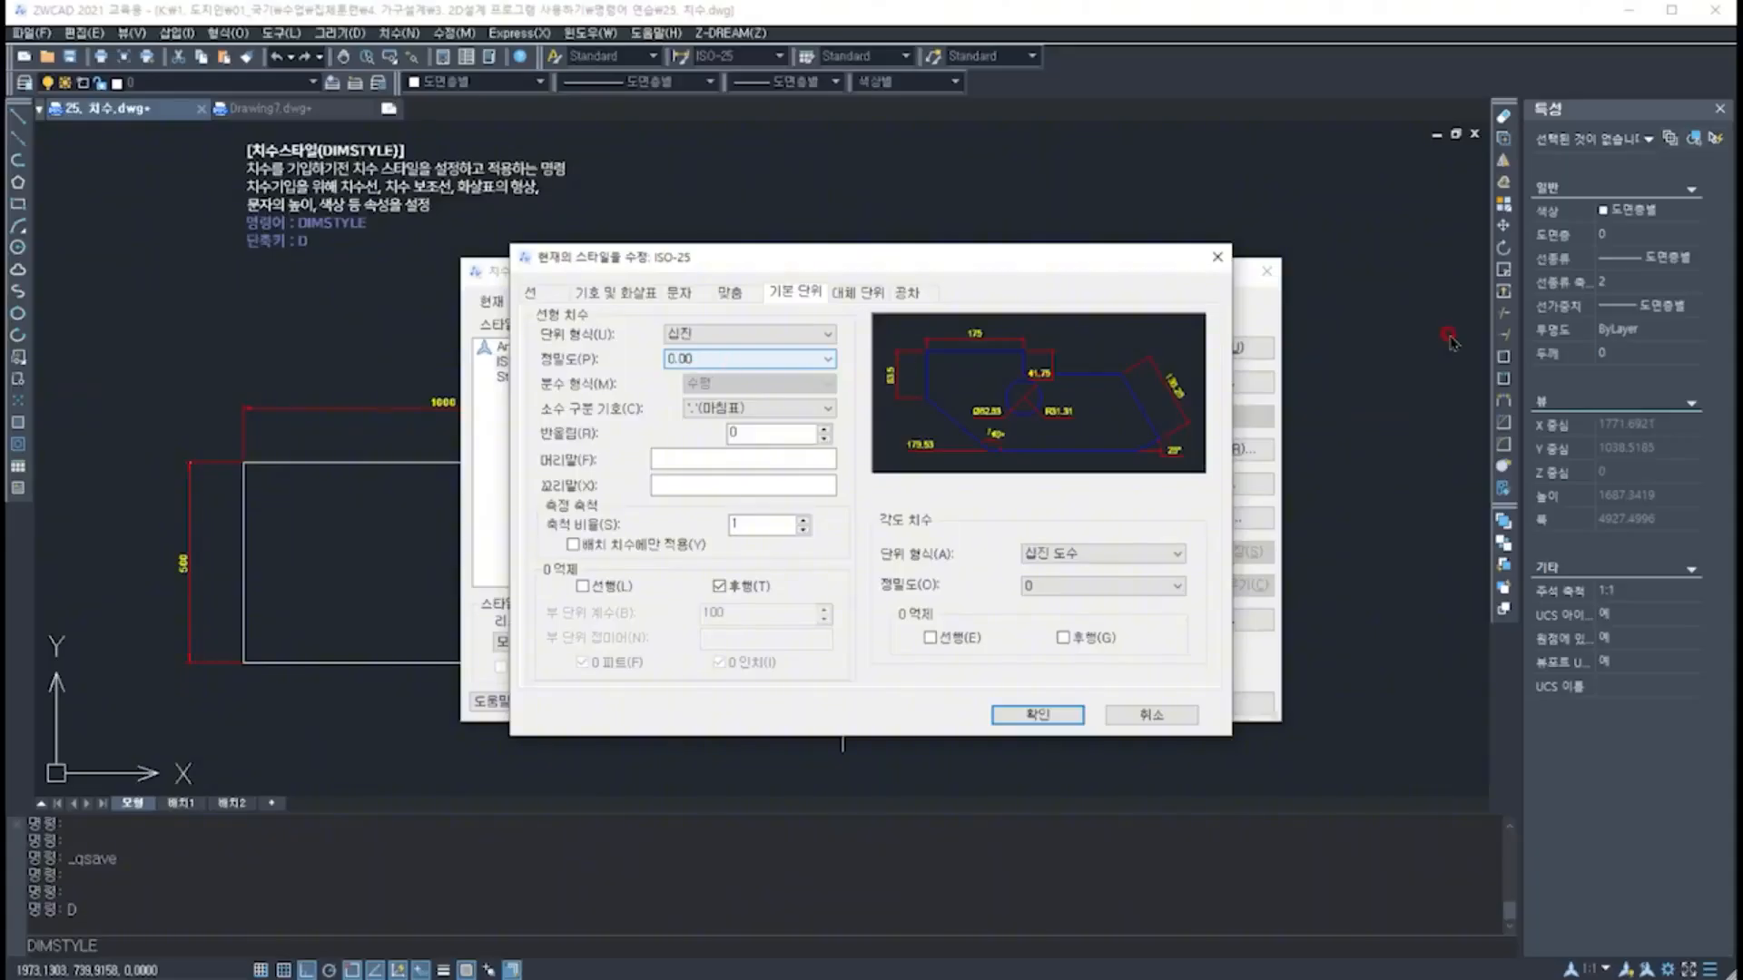
key("ctrl+alt+g")
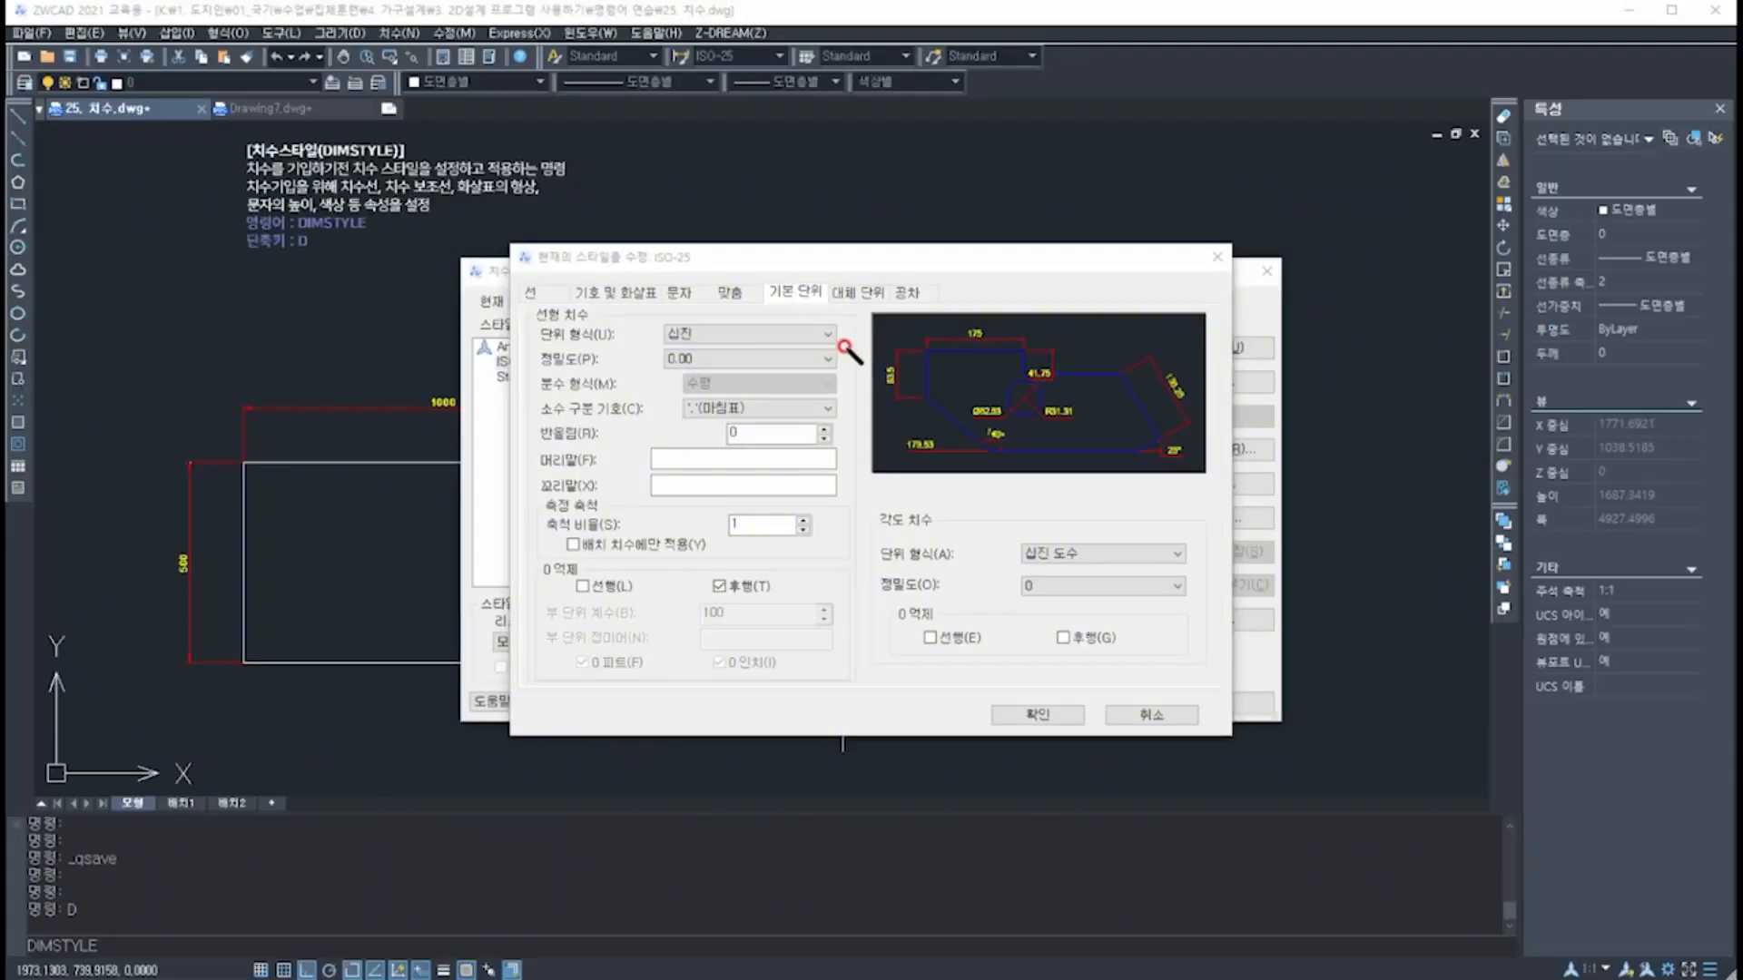
mouse_move(790, 552)
left_mouse_down()
mouse_move(809, 584)
mouse_move(897, 545)
mouse_move(851, 581)
mouse_move(894, 579)
left_mouse_up()
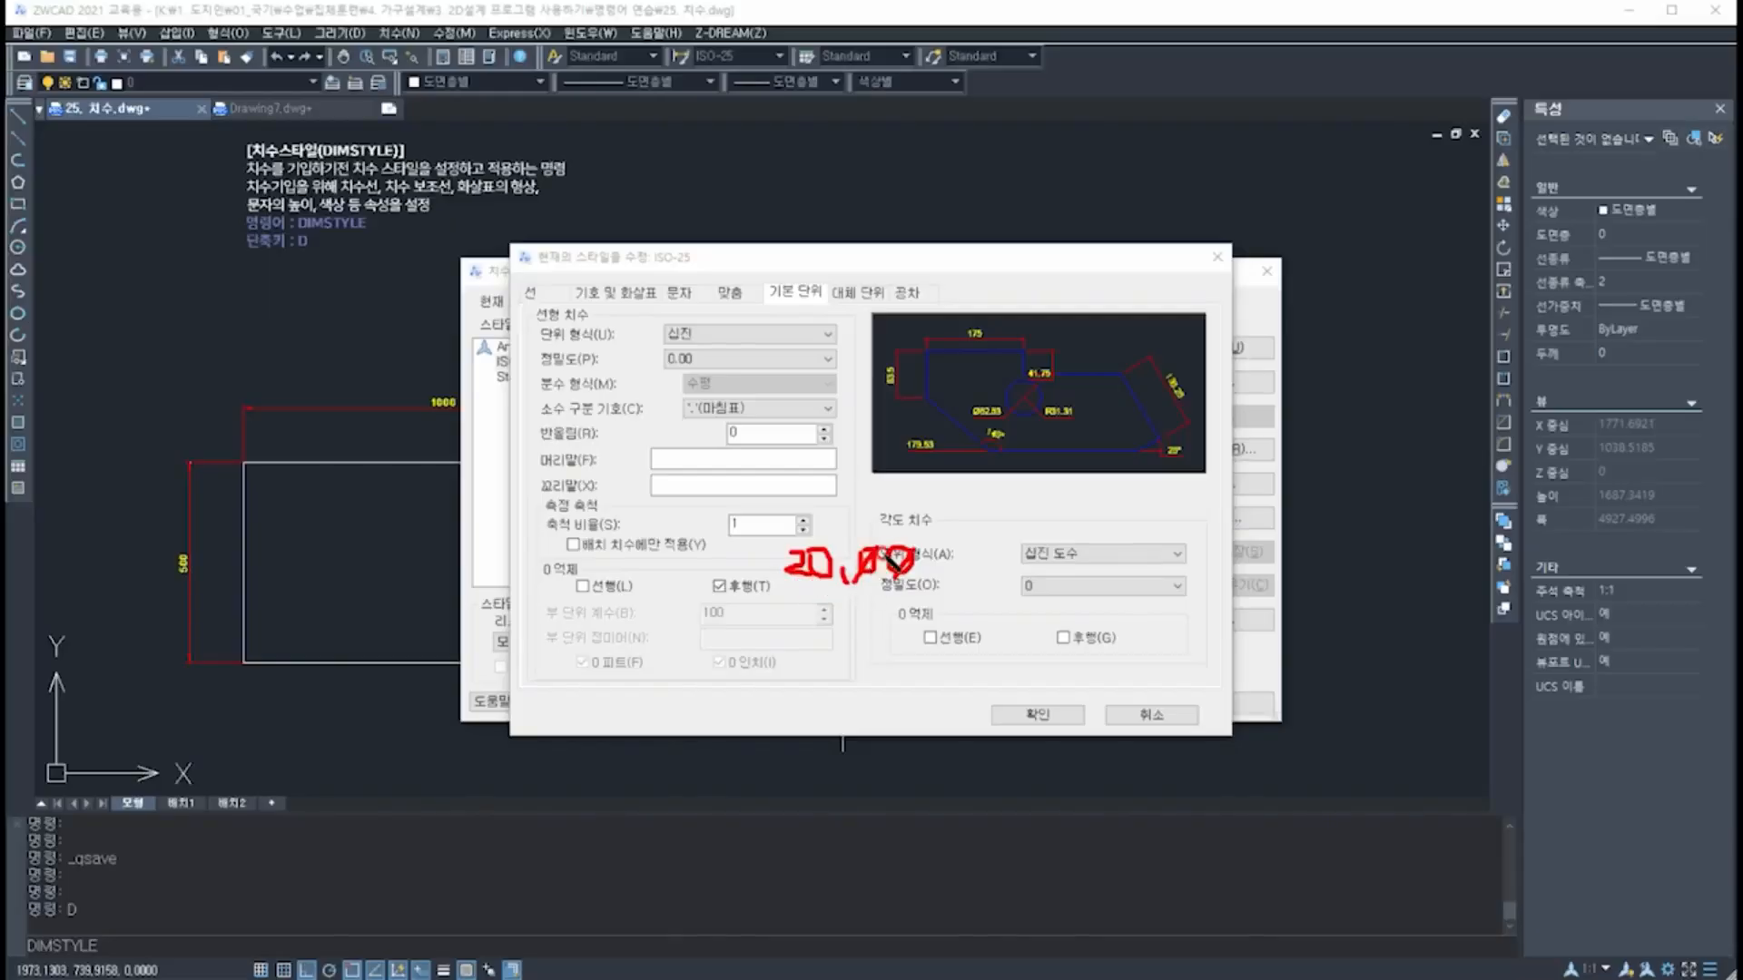
mouse_move(787, 620)
left_mouse_down()
mouse_move(805, 614)
mouse_move(808, 647)
mouse_move(820, 614)
left_mouse_up()
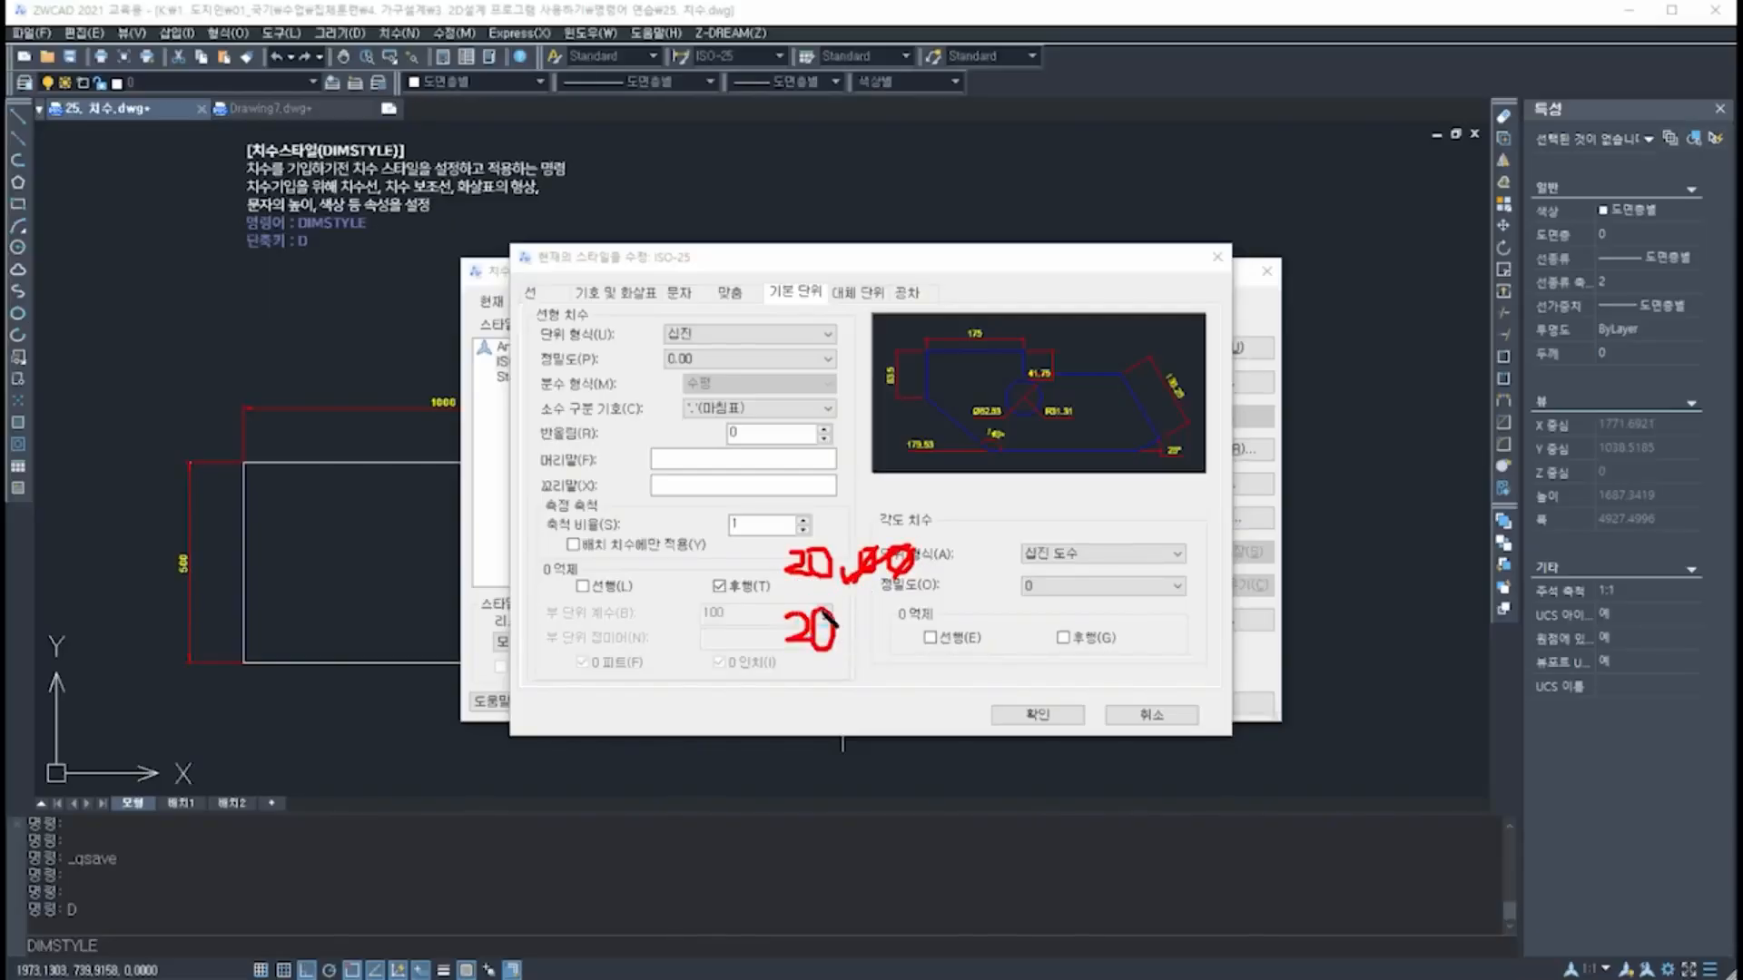
mouse_move(707, 570)
left_mouse_down()
mouse_move(719, 590)
mouse_move(738, 557)
left_mouse_up()
left_click(1725, 234)
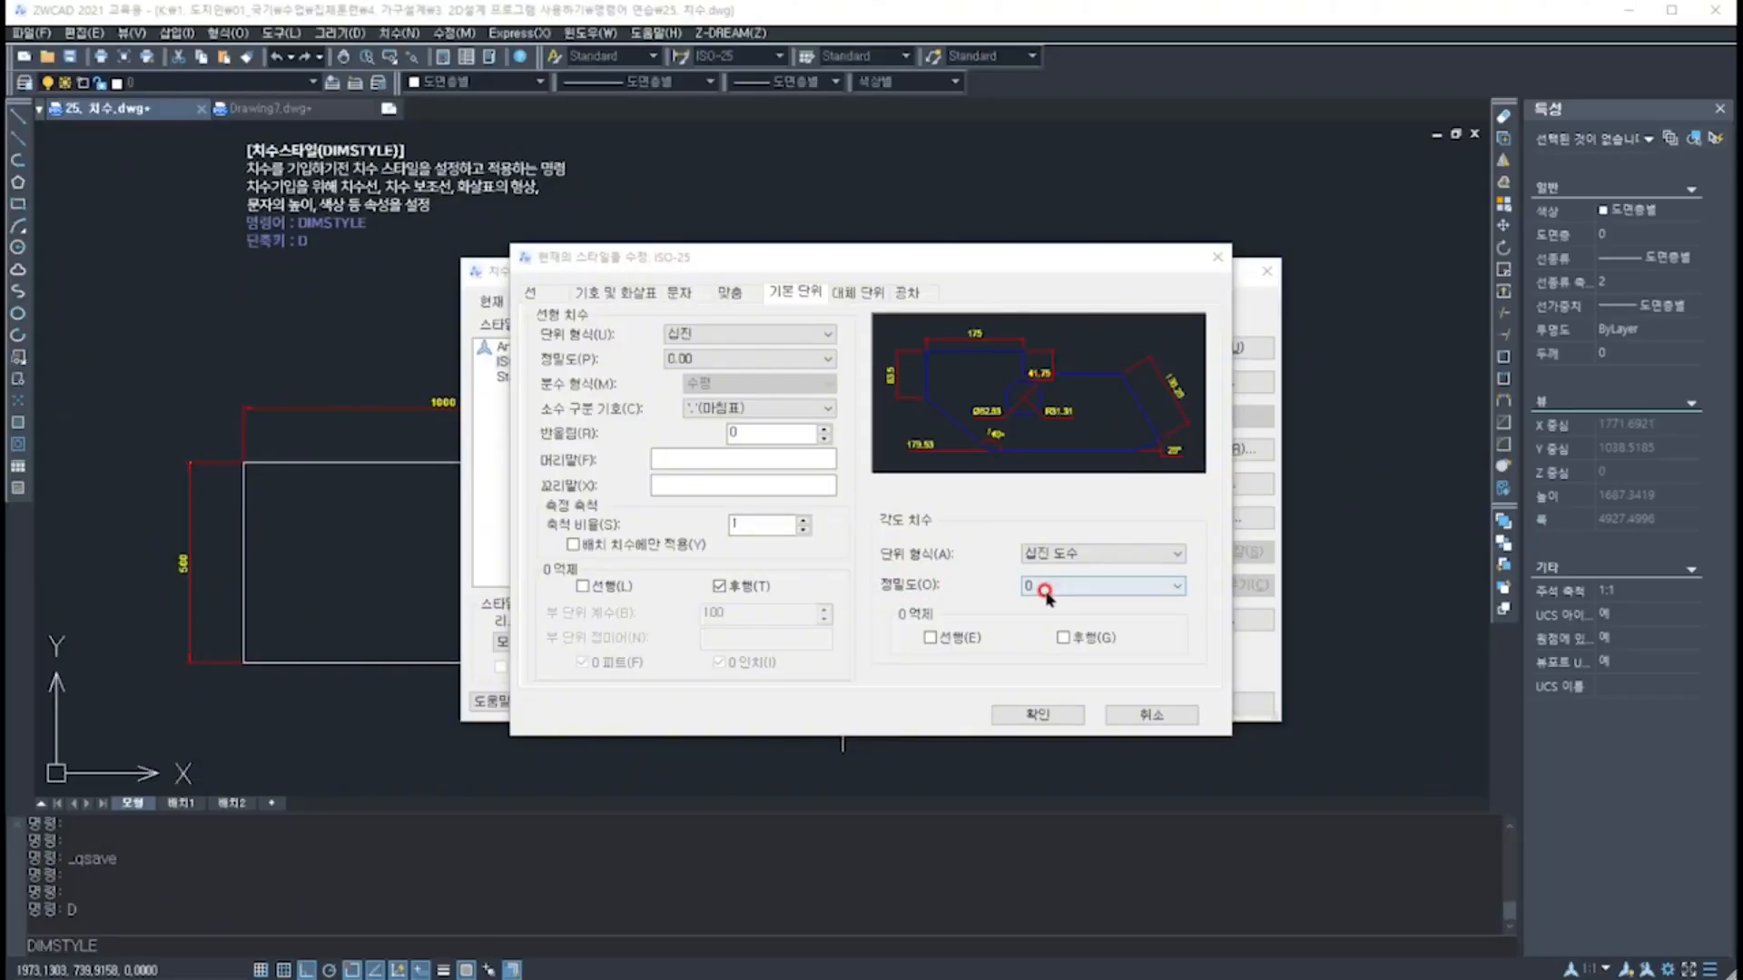
Step: Set the angular dimension precision to 0.00 and suppress trailing zeros (후행) for angles
left_click(1046, 592)
left_click(1056, 625)
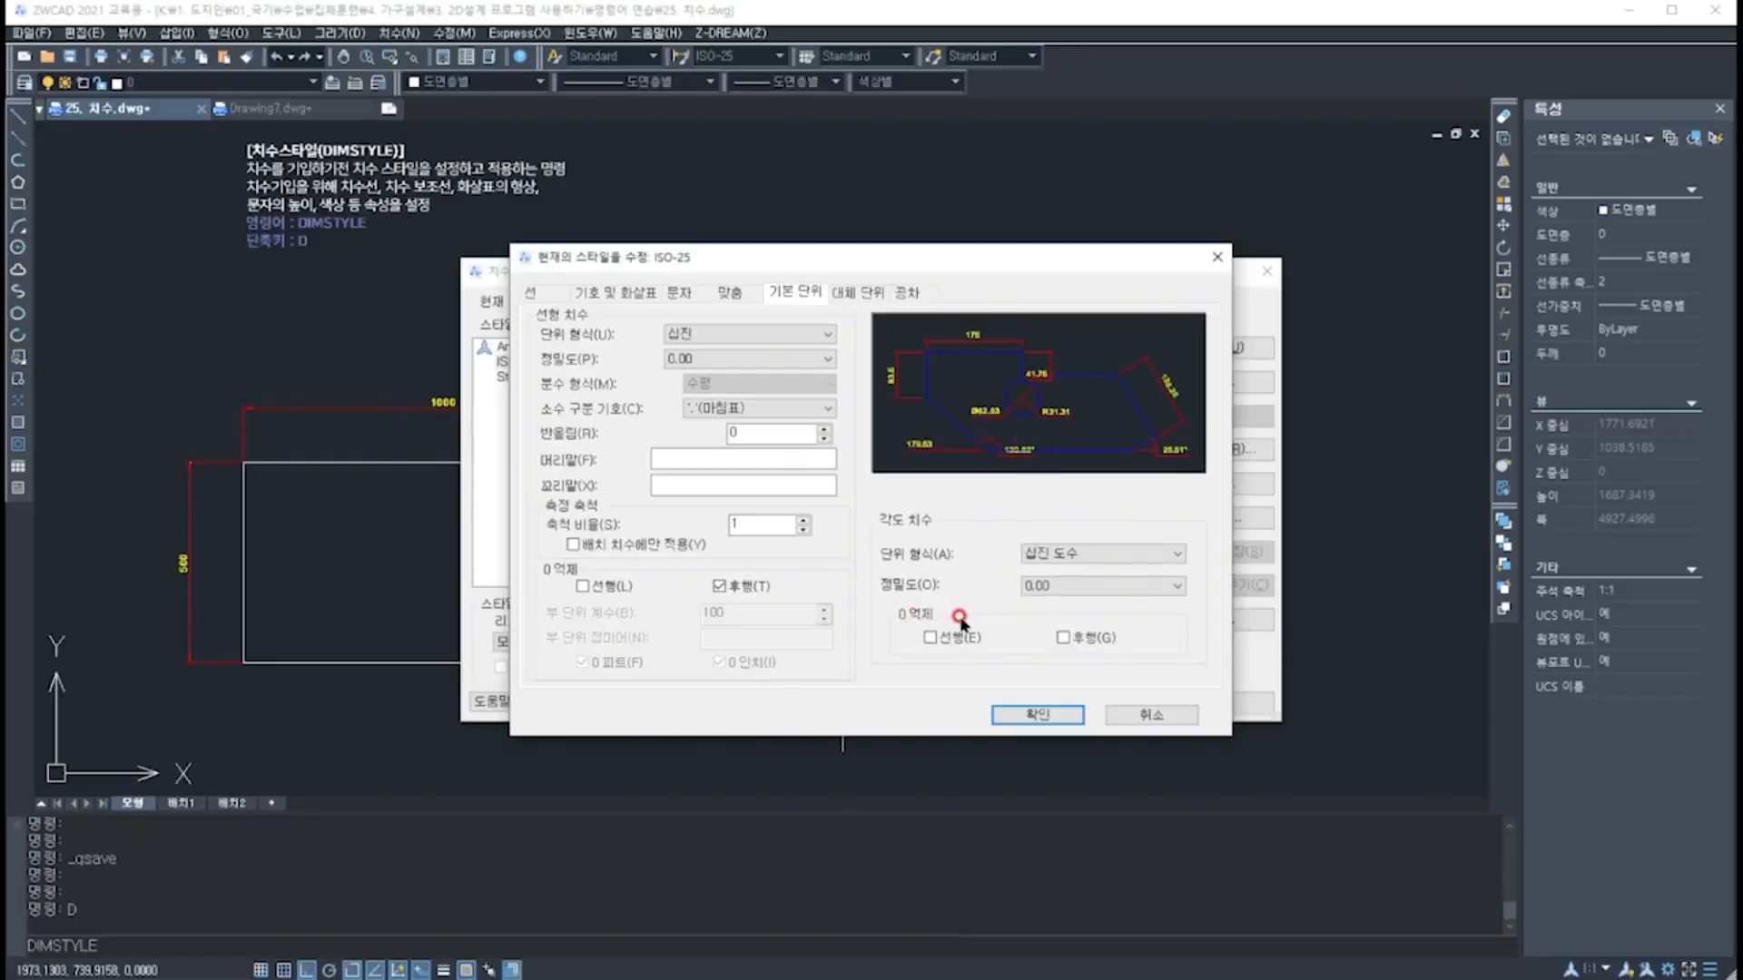
left_click(1062, 638)
Step: Examine the alternate units and tolerance settings of ISO-25 and return to the primary units
left_click(870, 294)
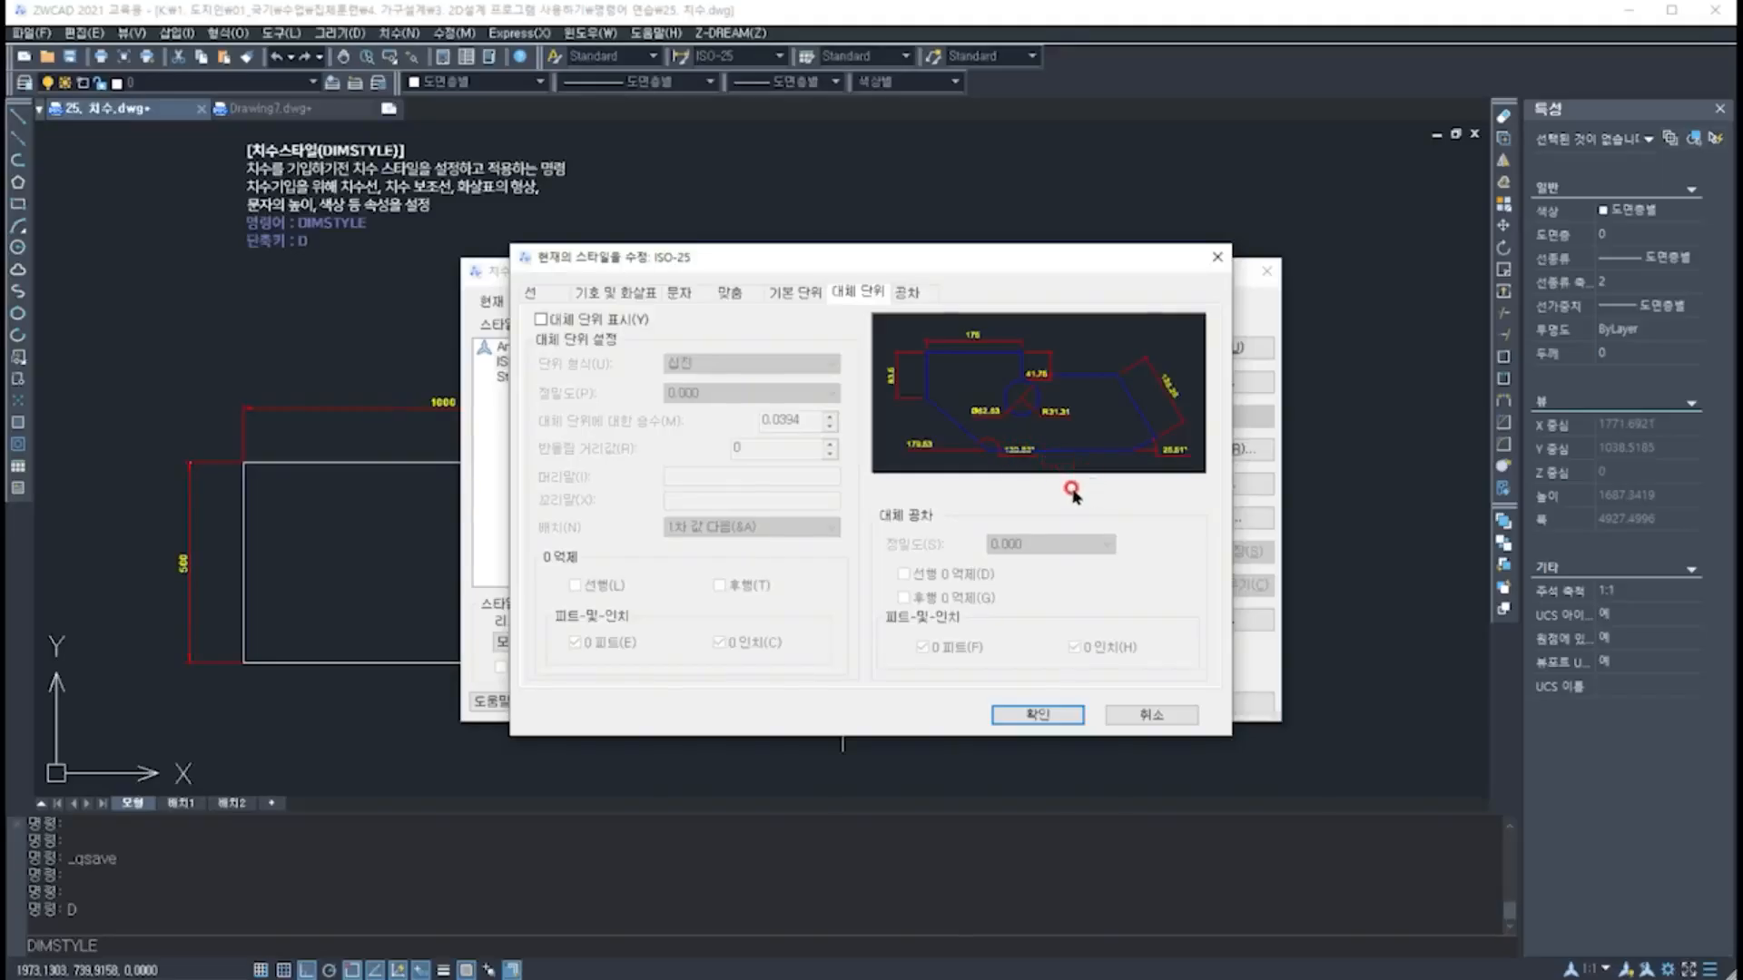
left_click(908, 292)
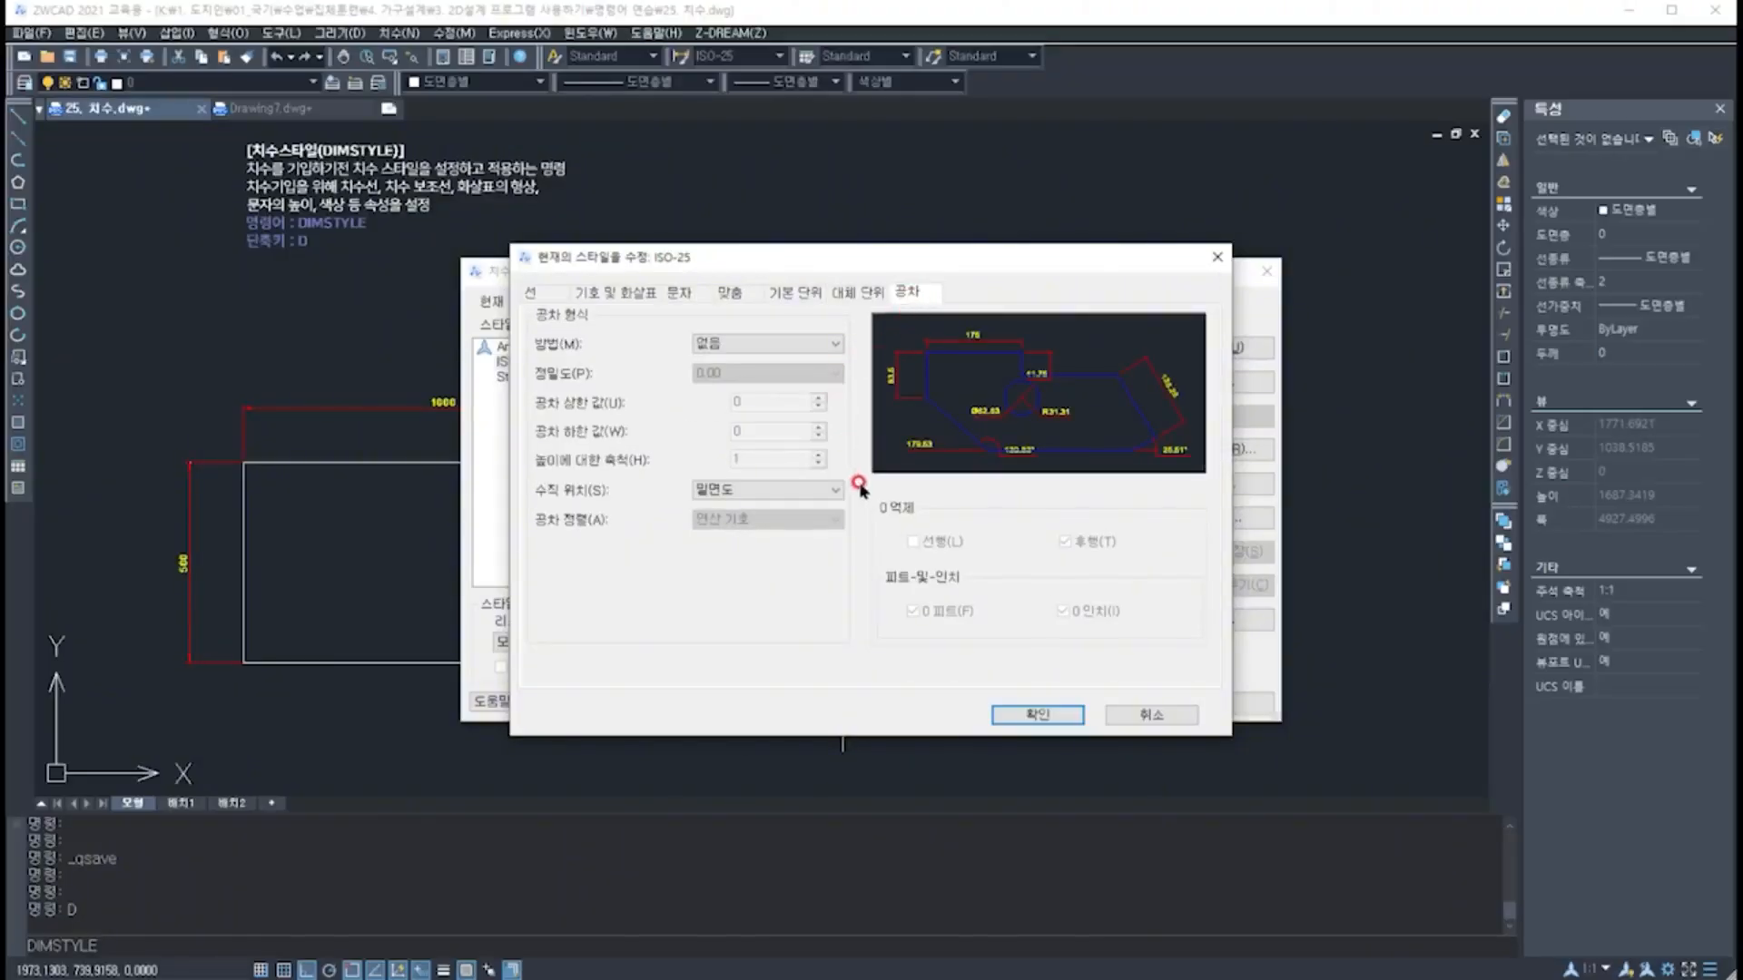
left_click(879, 294)
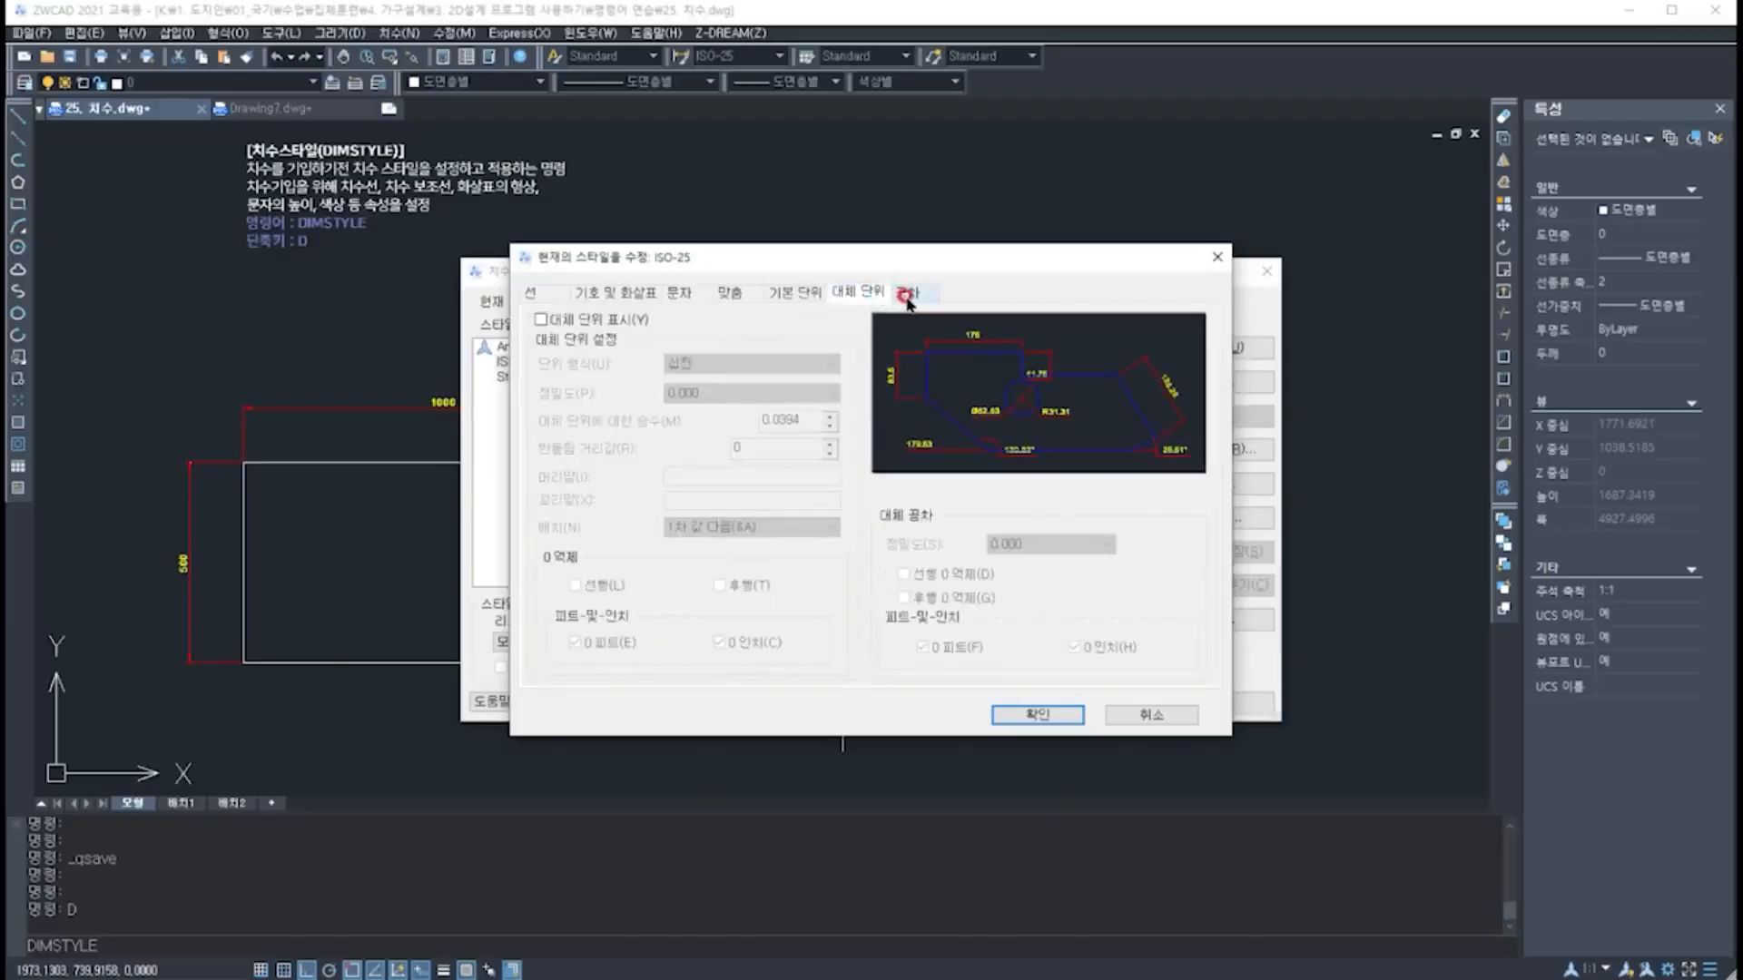
left_click(907, 295)
left_click(858, 292)
left_click(907, 293)
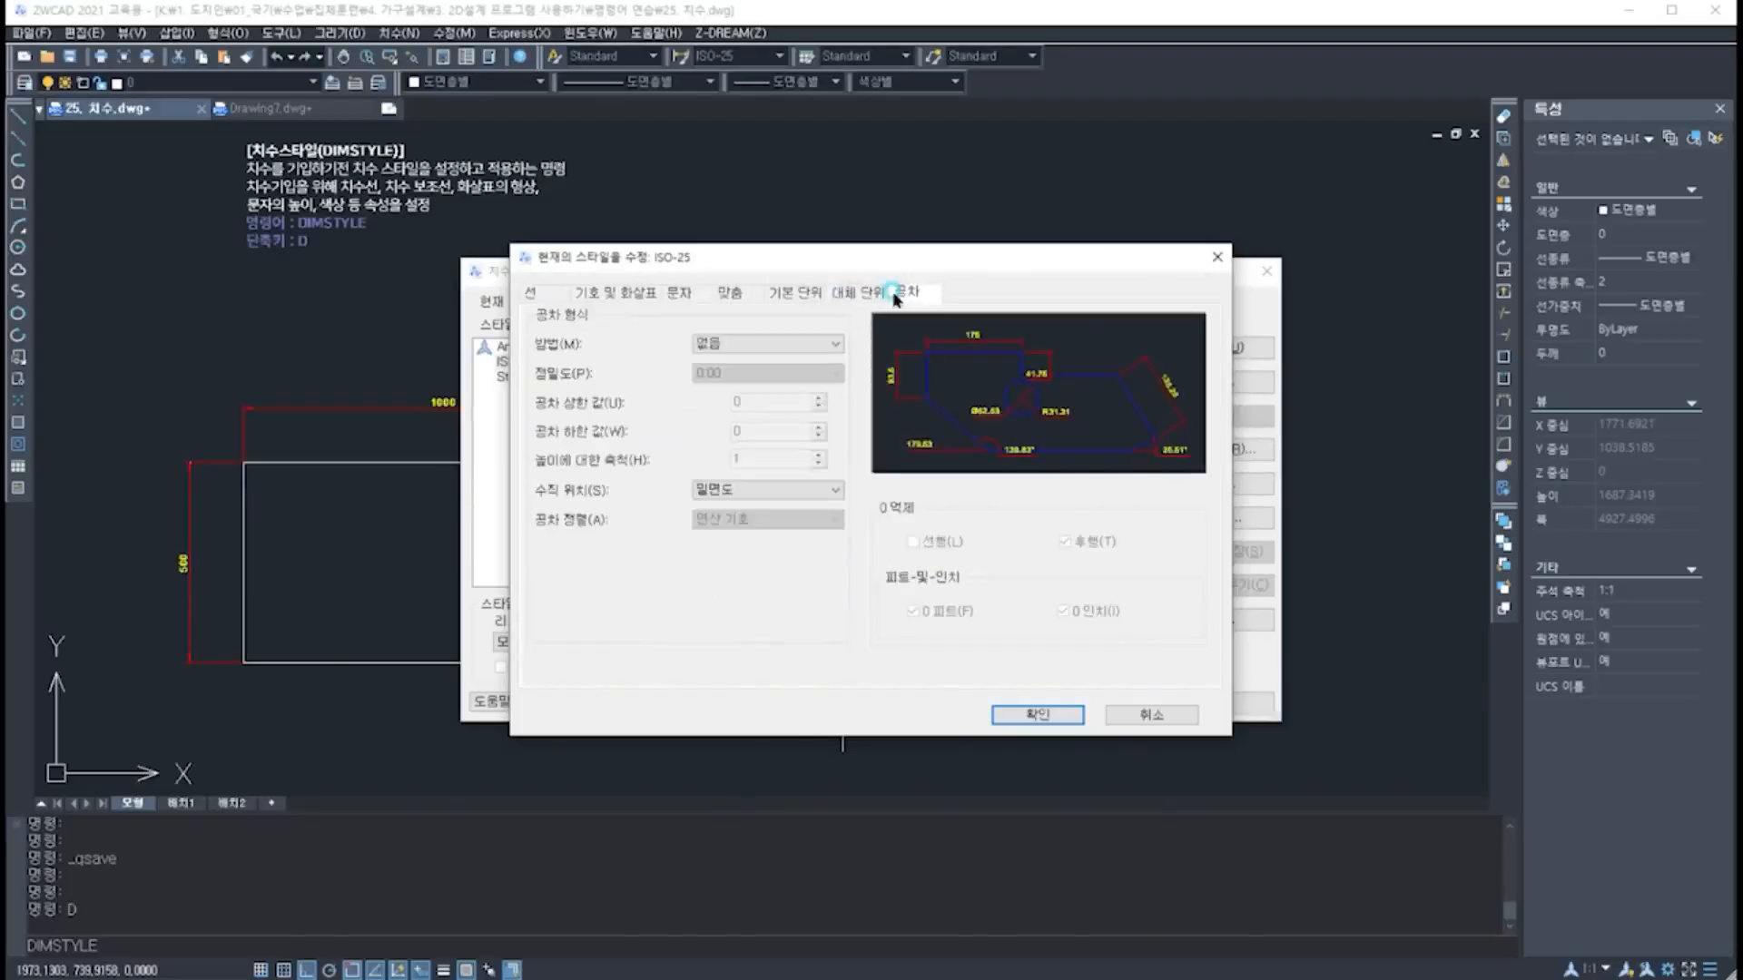
left_click(859, 293)
left_click(817, 294)
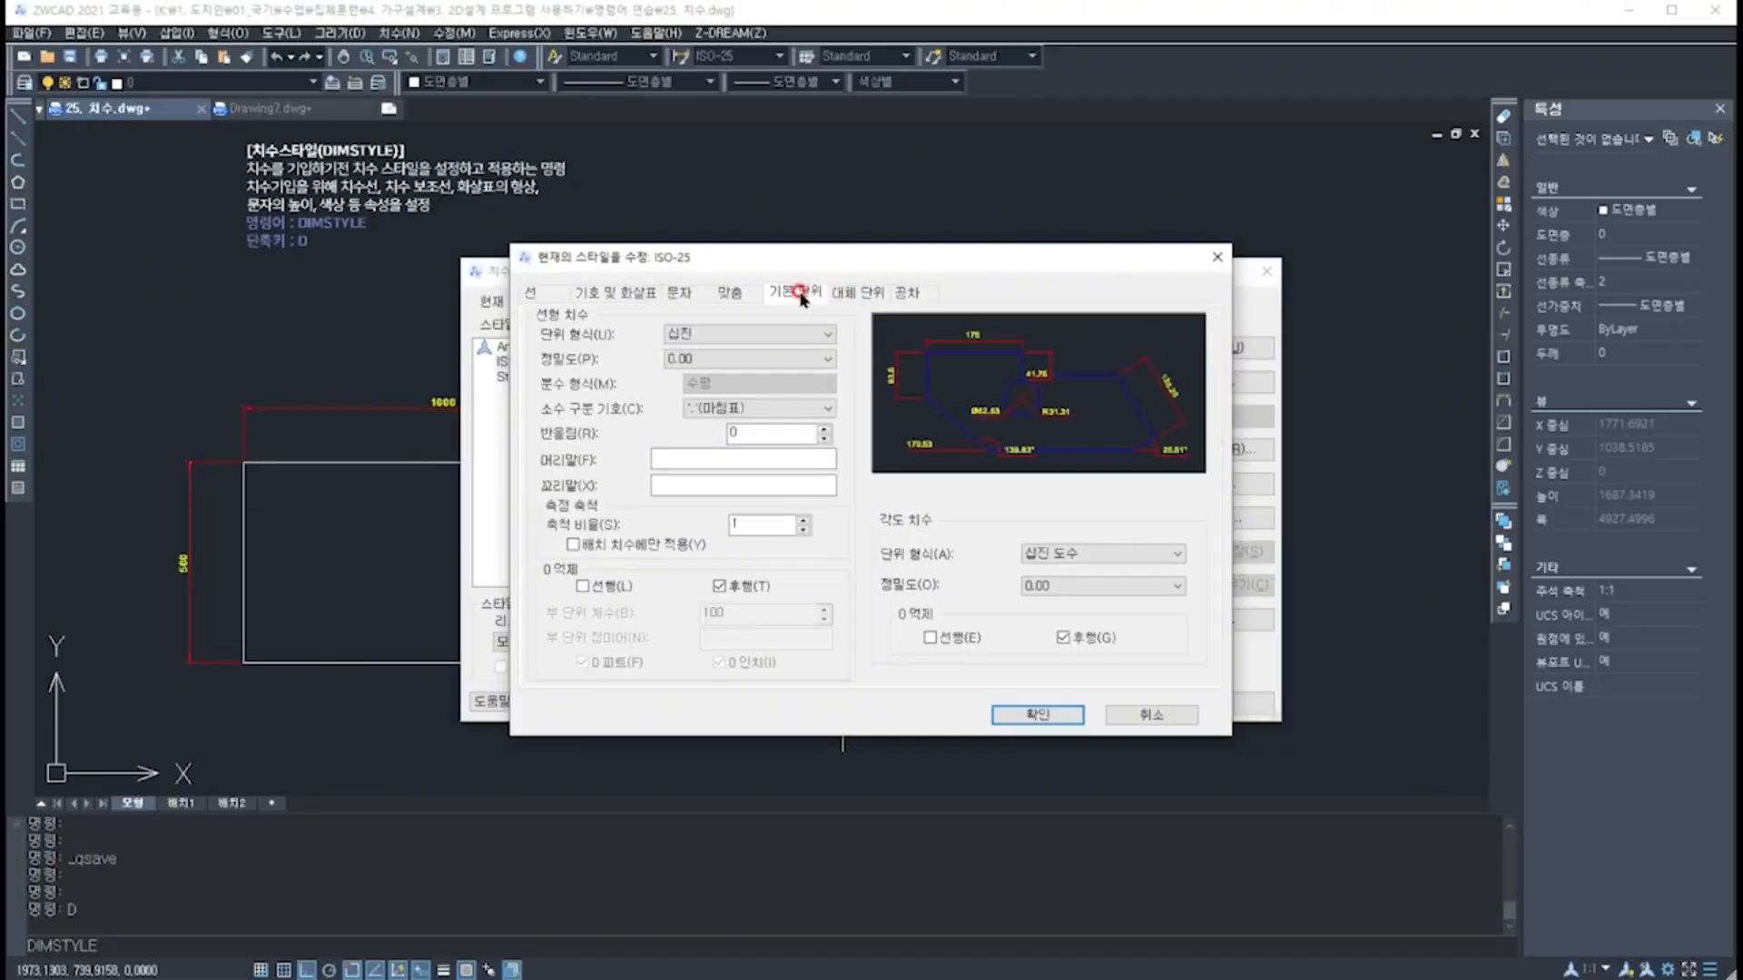
Step: Confirm the ISO-25 changes, close the dimension style manager and inspect the rectangle's dimensions in the drawing
left_click(1021, 715)
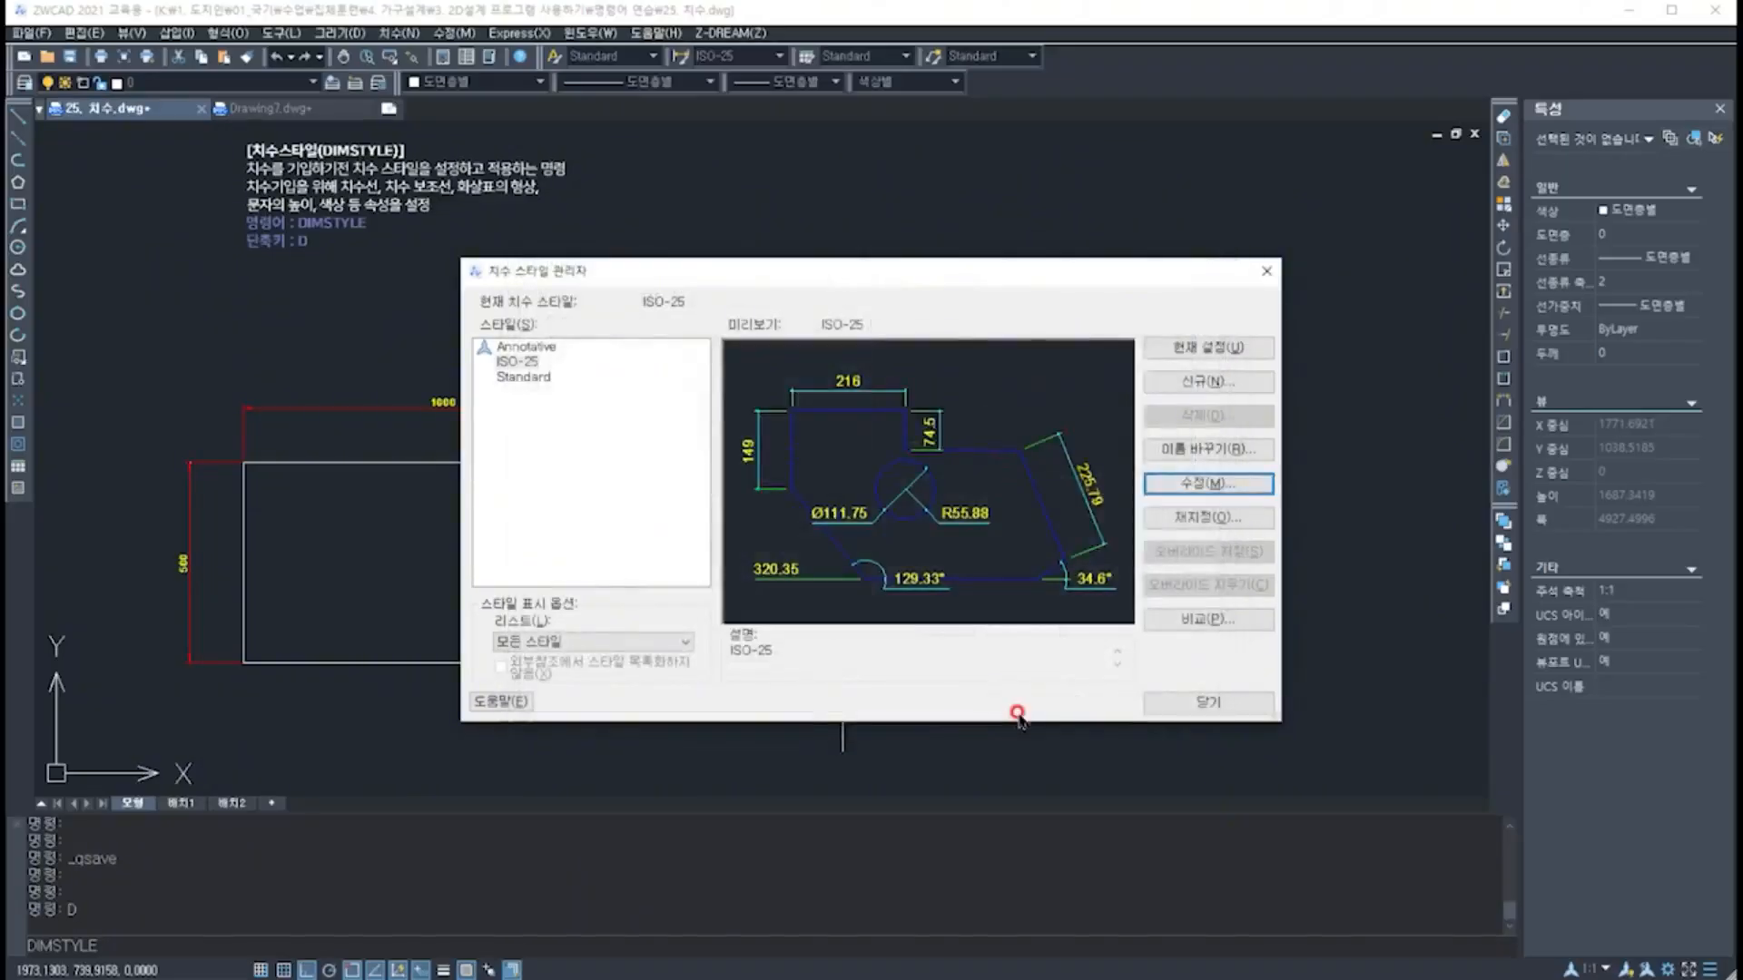
left_click(1182, 709)
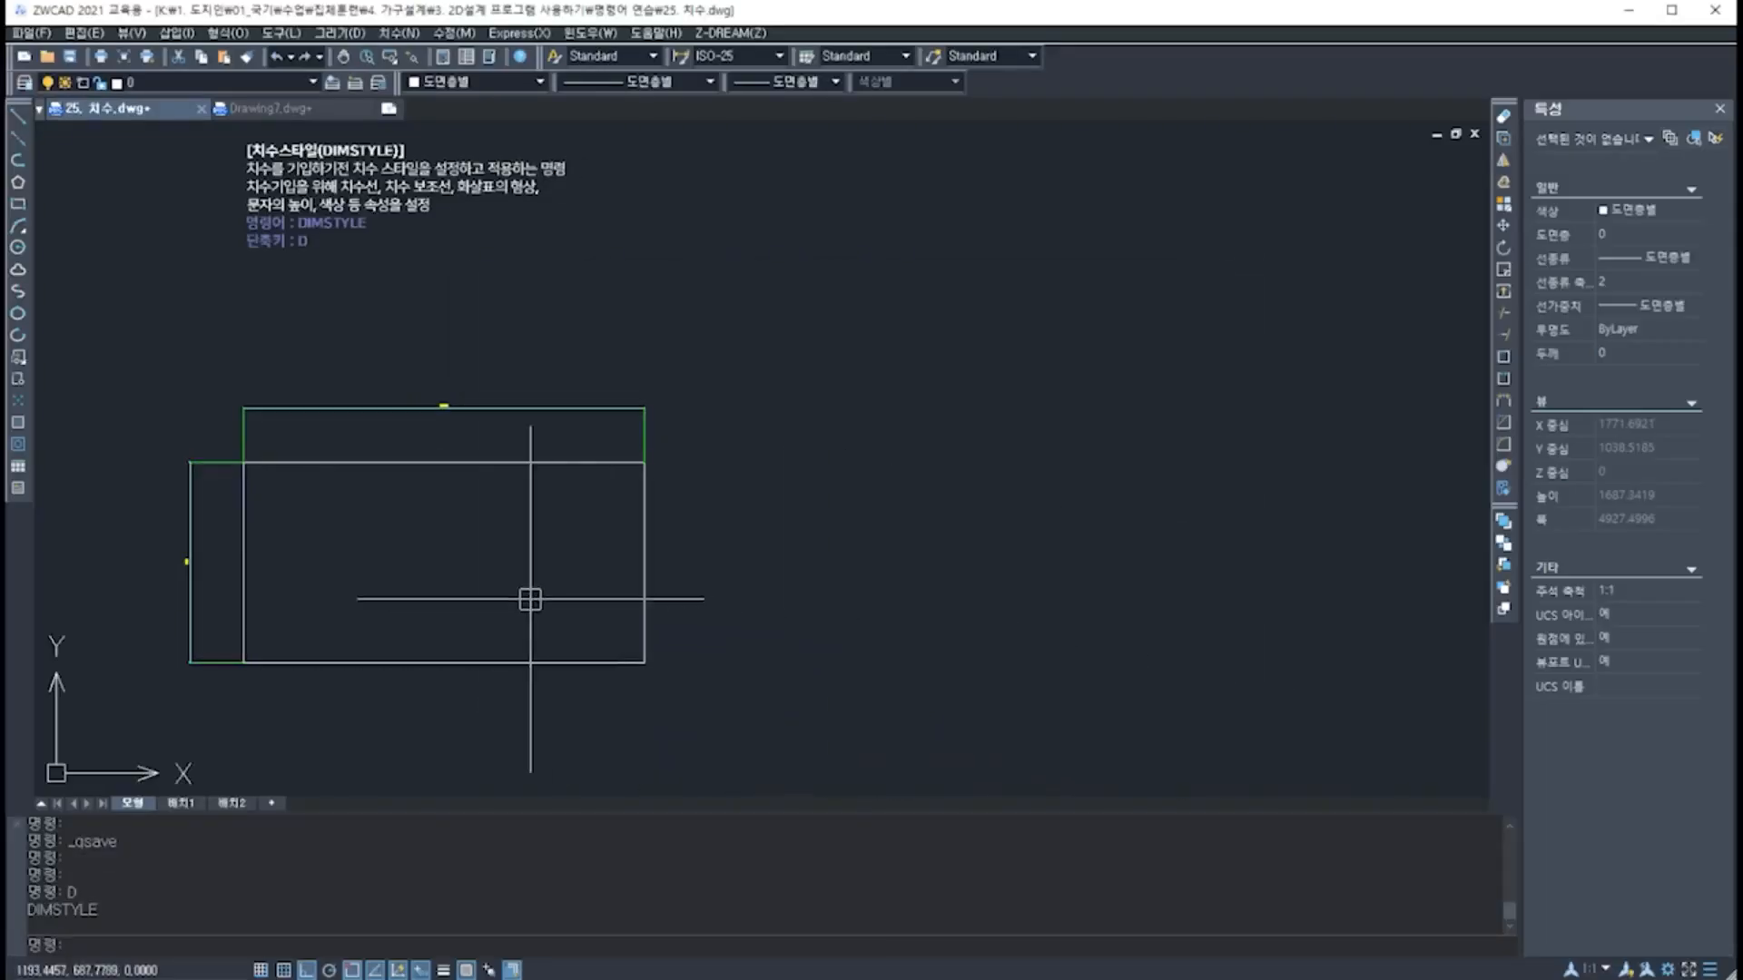
scroll(433, 509, "up", 2)
middle_click_drag(426, 509, 792, 455)
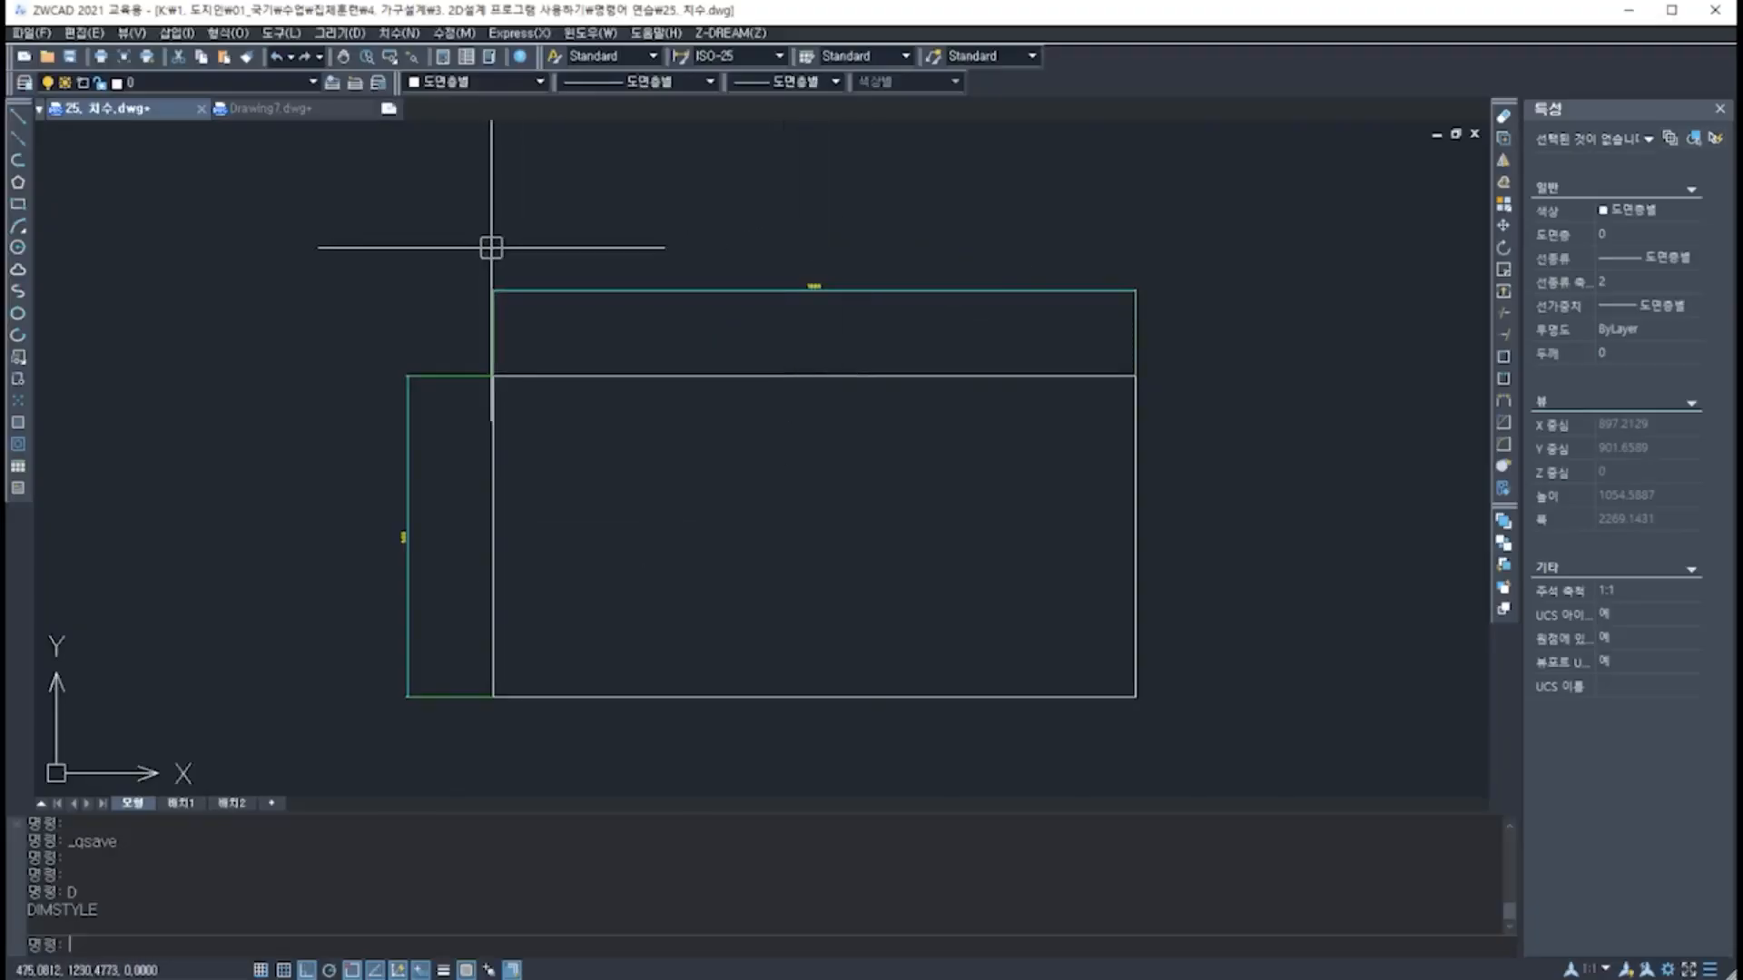
Step: Set the text height of the ISO-25 dimension style to 7
scroll(488, 258, "up", 6)
scroll(415, 357, "down", 6)
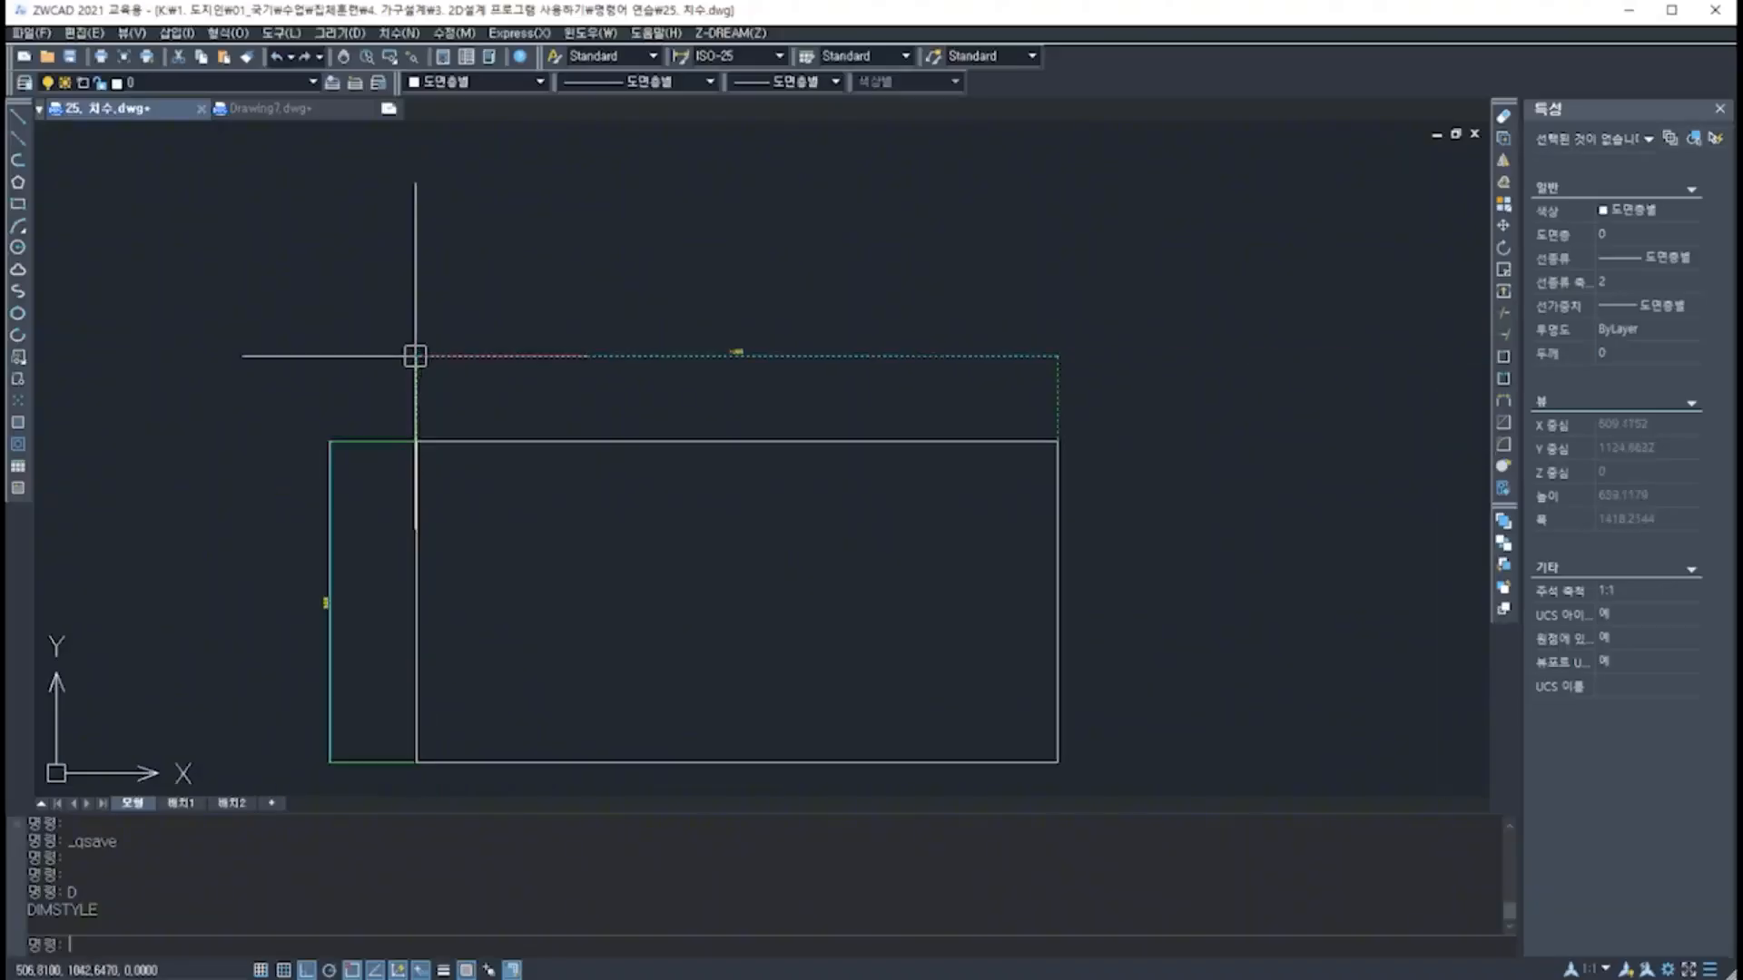
mouse_move(576, 405)
middle_mouse_down()
mouse_move(553, 304)
mouse_move(575, 311)
middle_mouse_up()
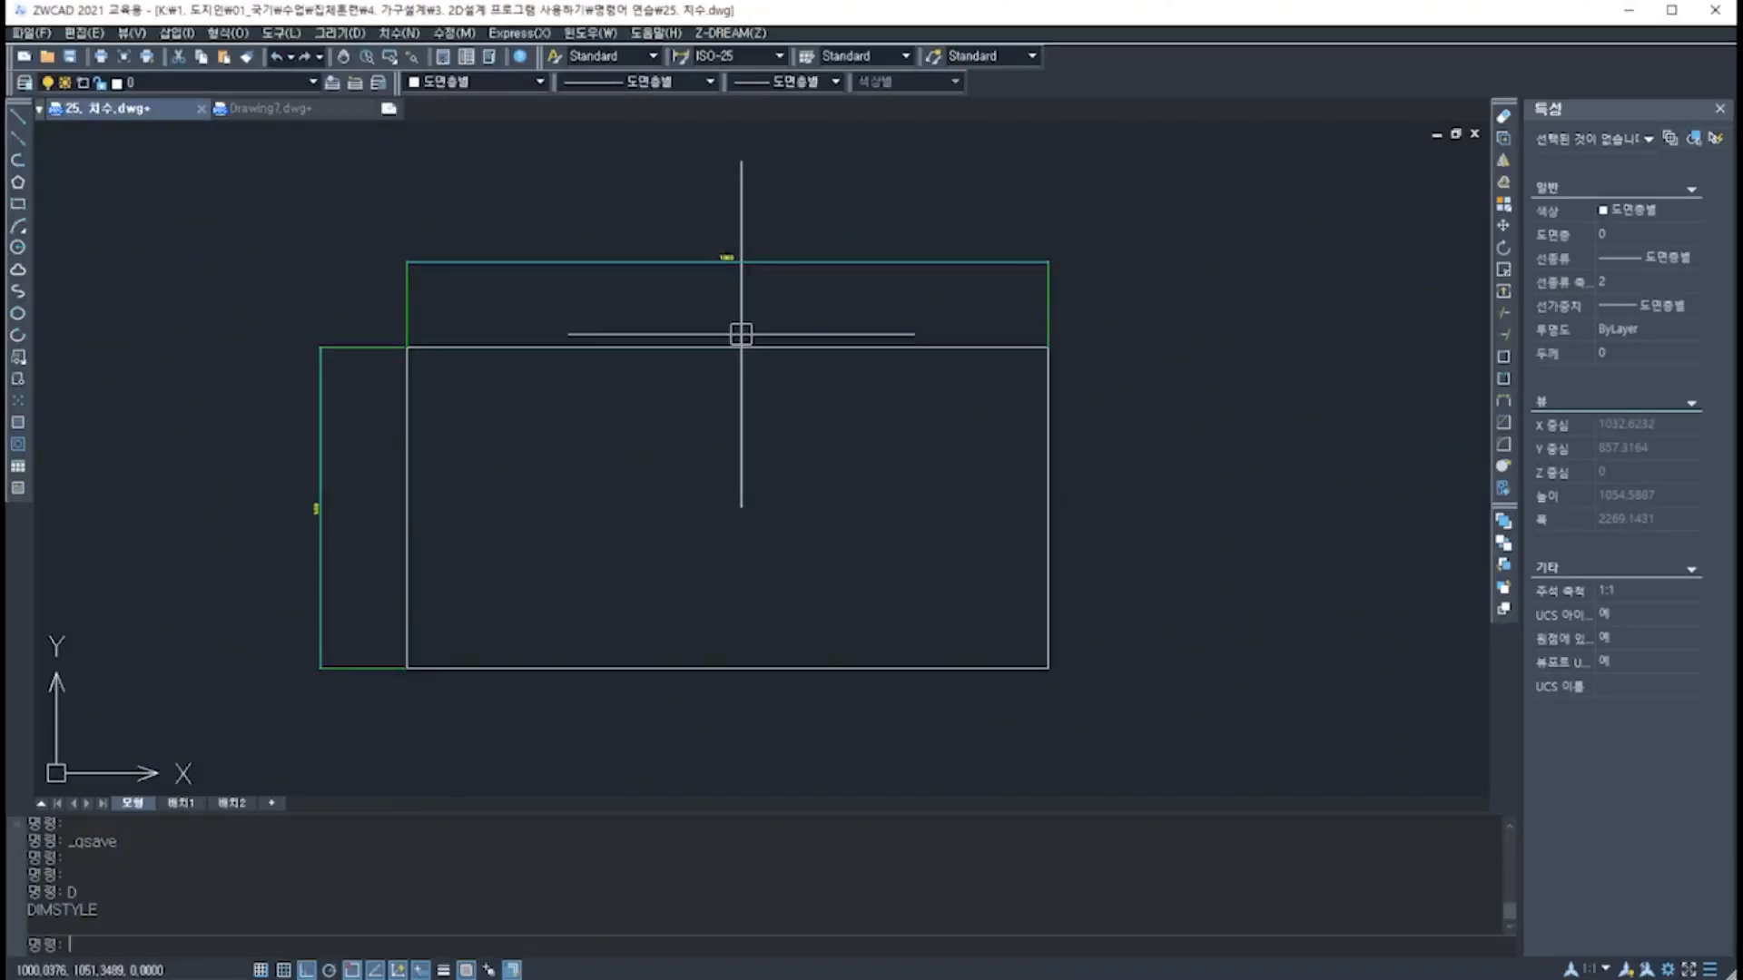
type("D")
key("Return")
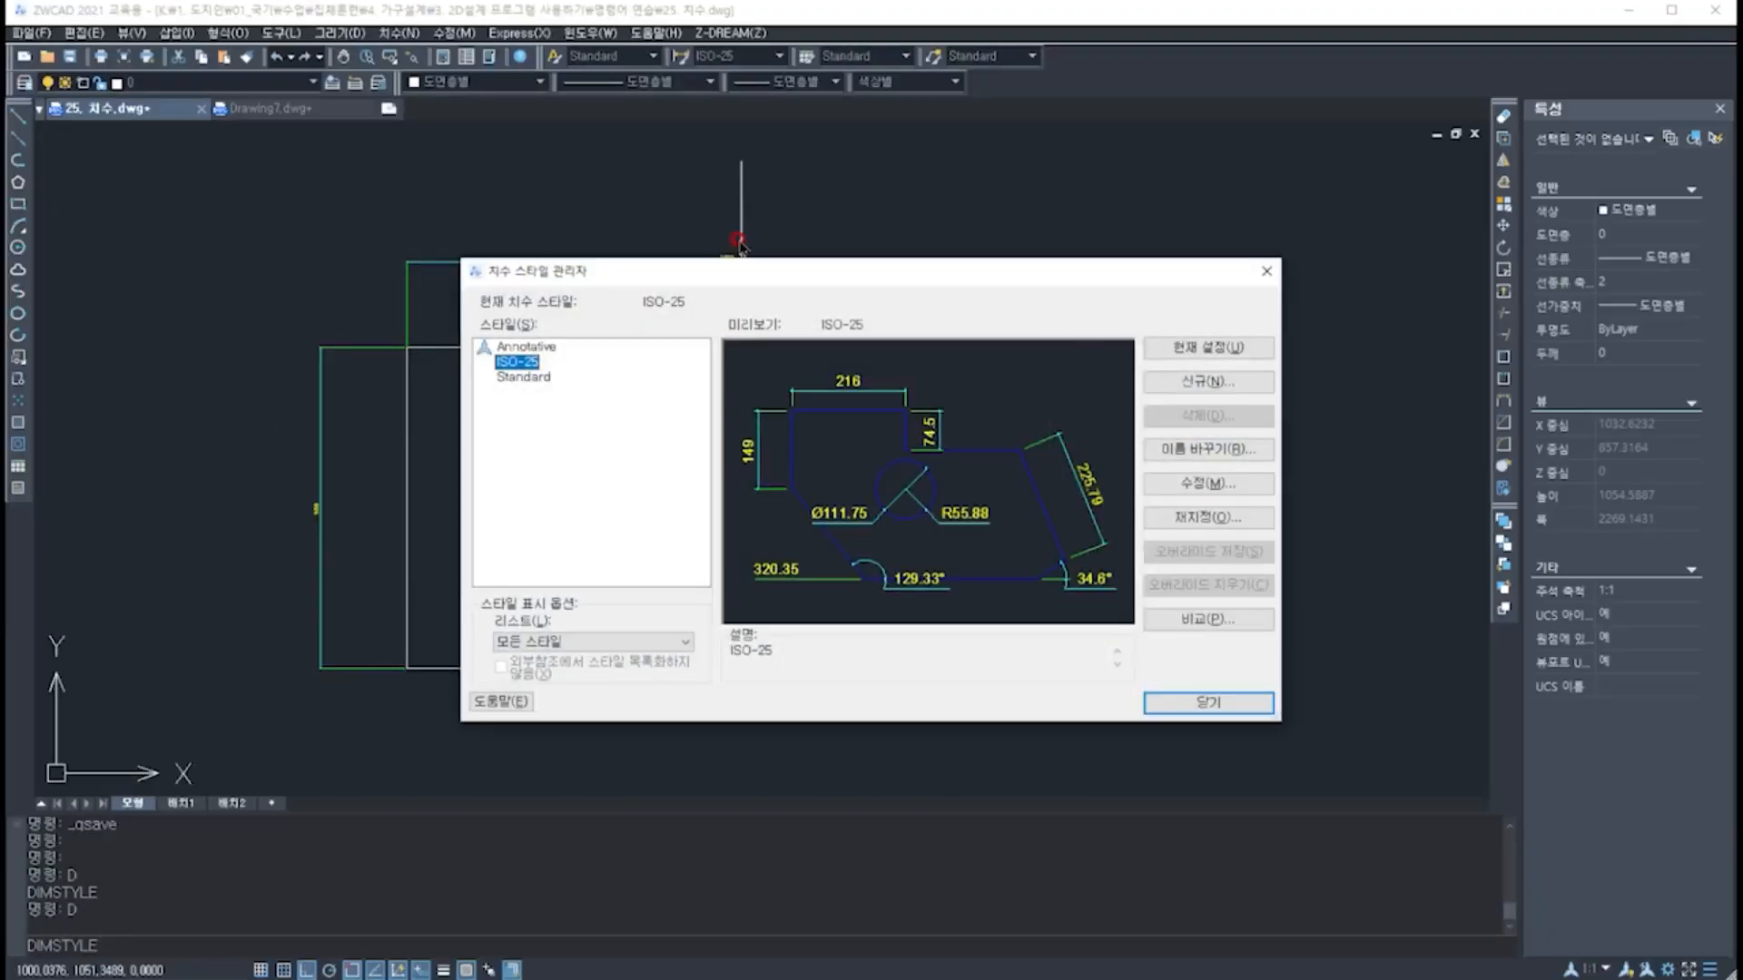
left_click(1200, 486)
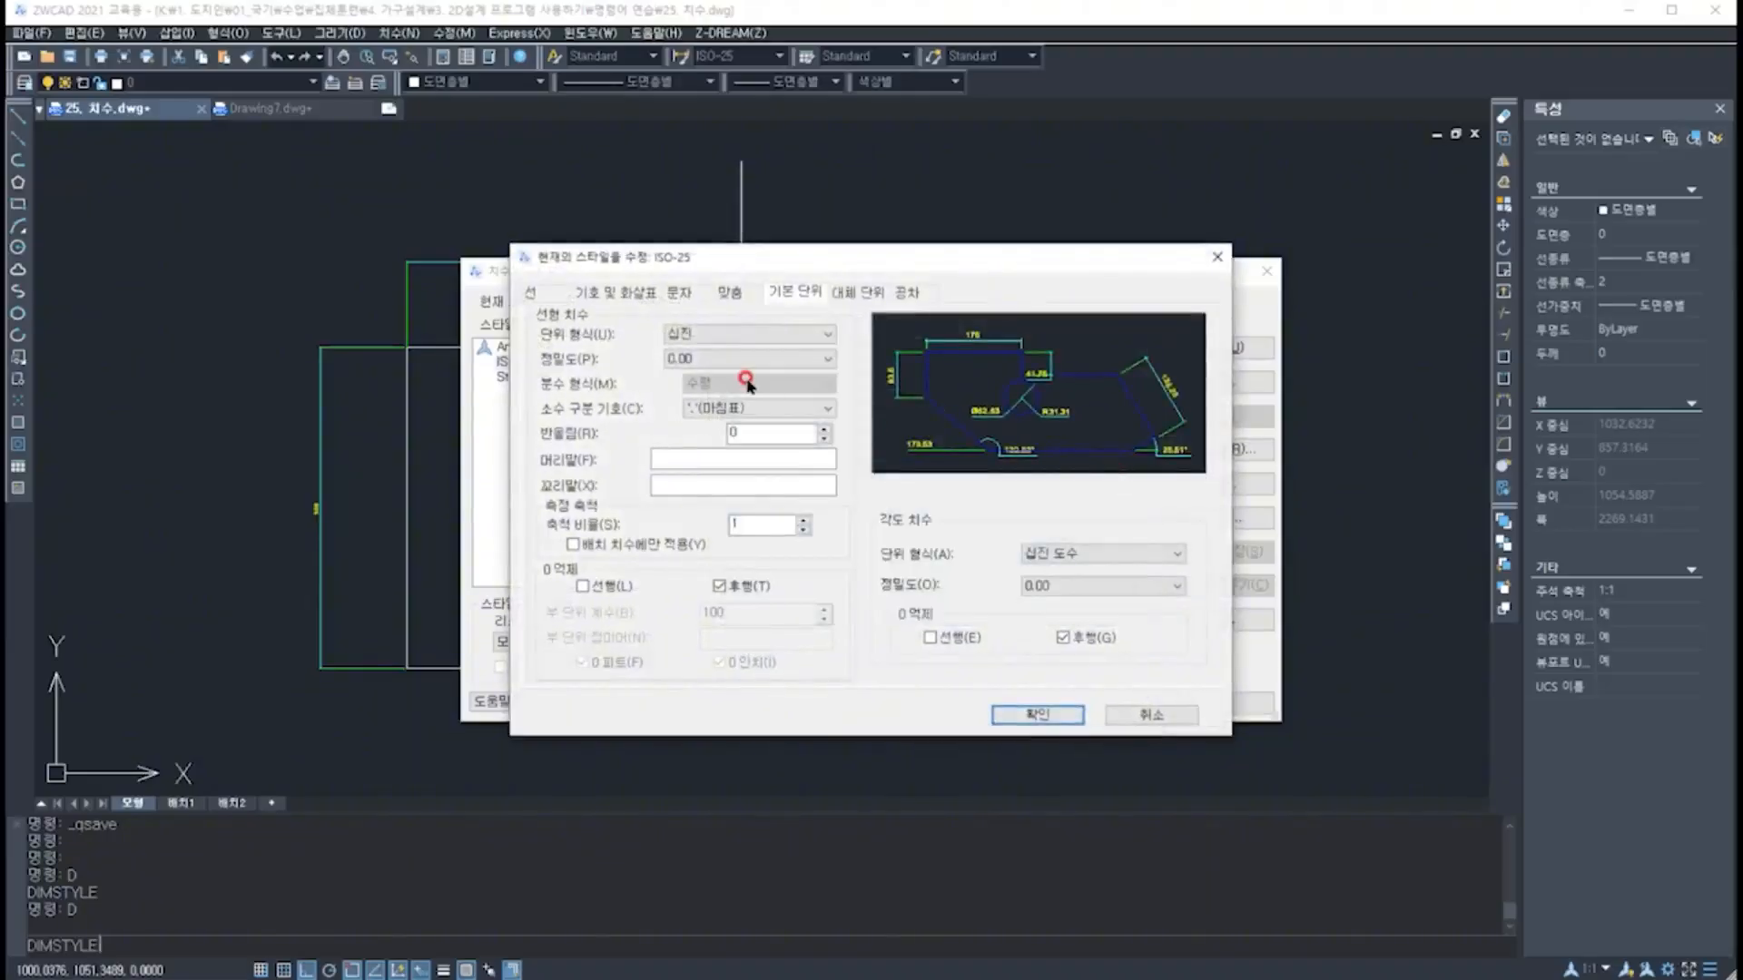
left_click(683, 293)
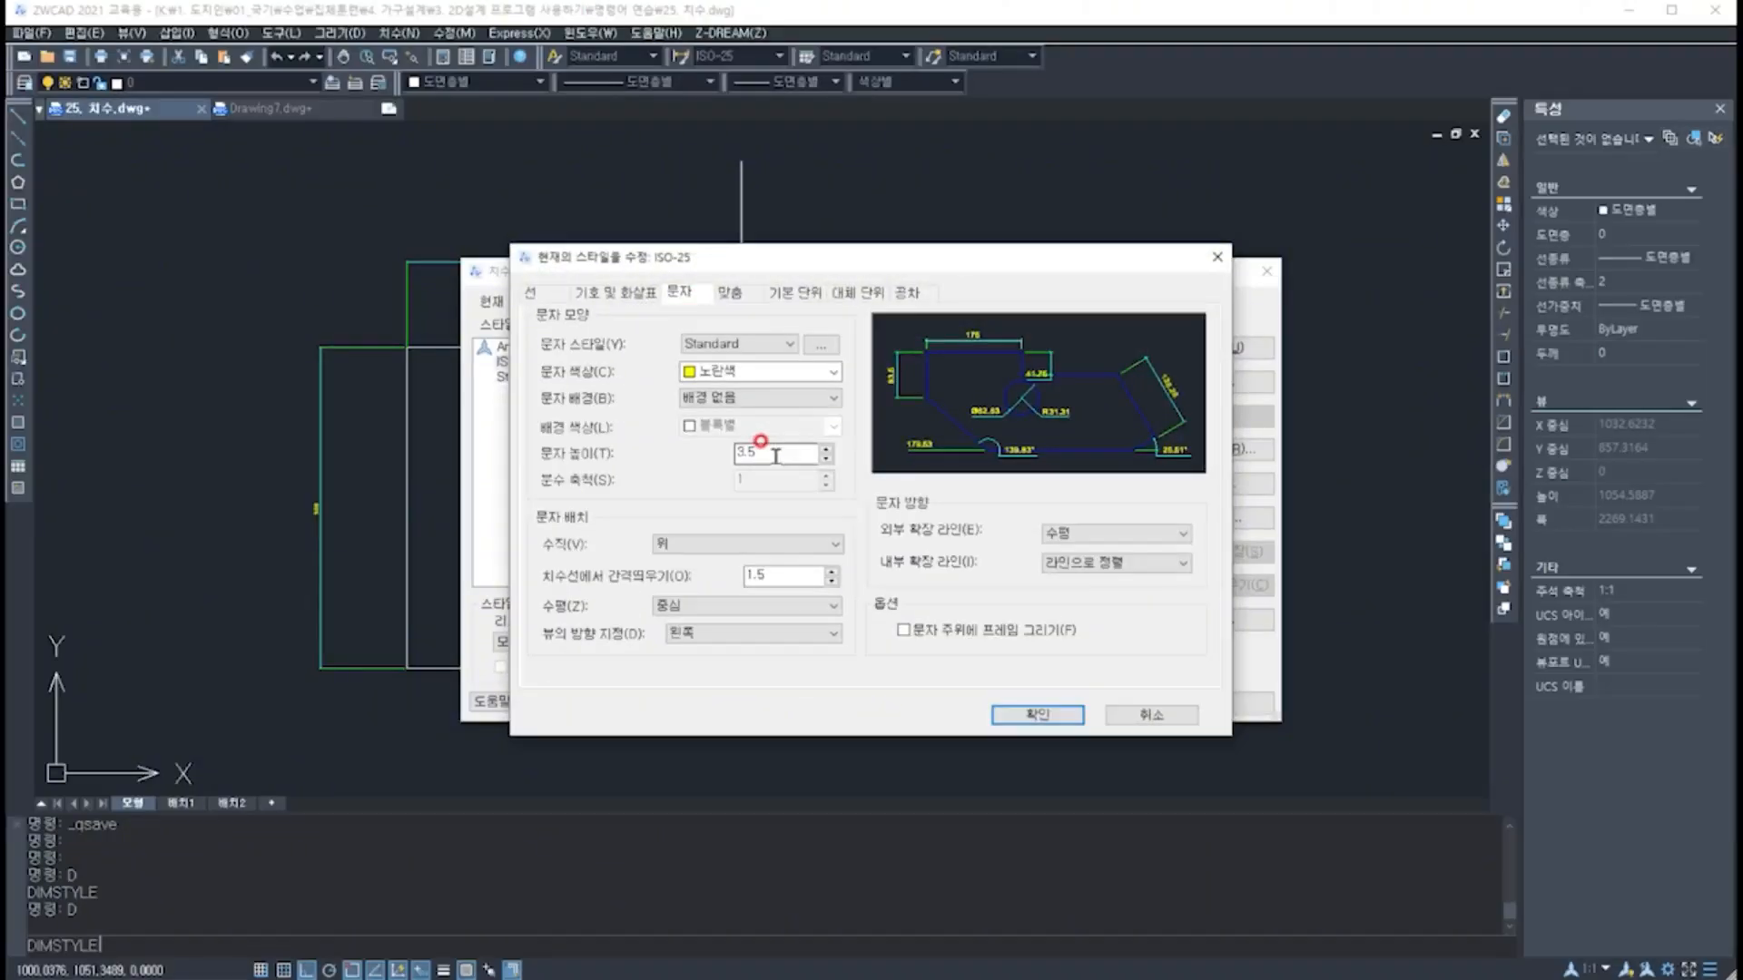
left_click_drag(766, 449, 699, 438)
type("7")
Step: Set the arrowhead size of ISO-25 to 7, apply the style changes and close the dimension style manager
left_click(584, 290)
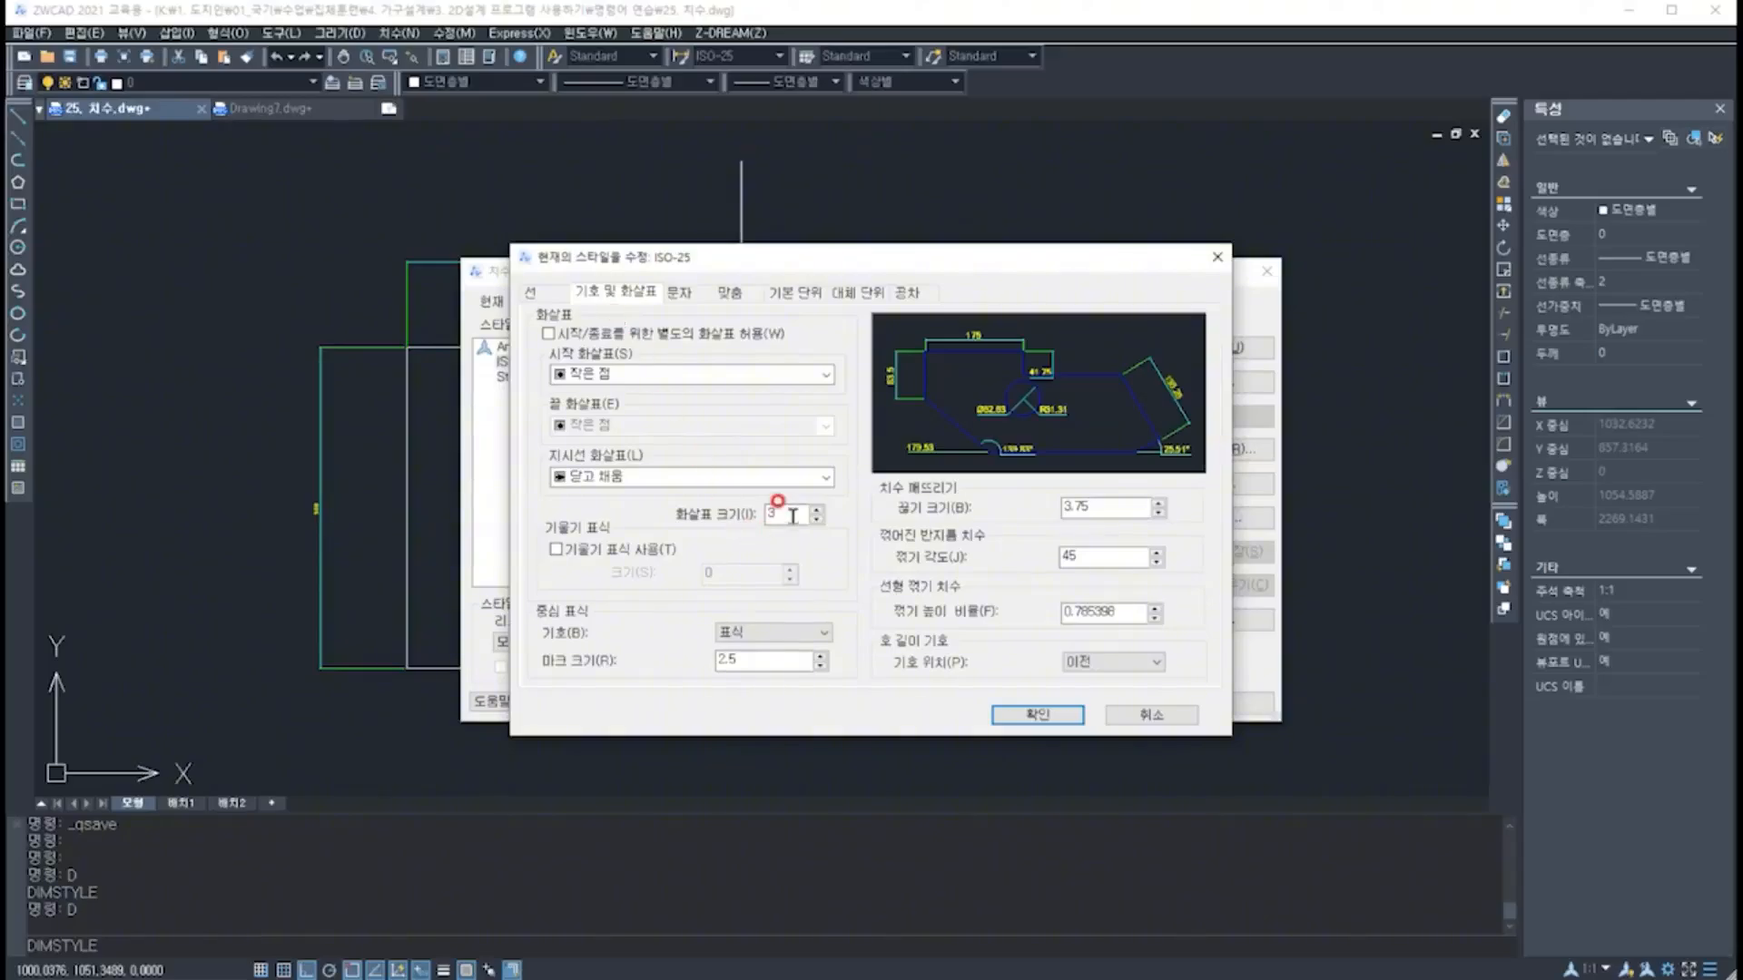
left_click_drag(795, 514, 698, 527)
type("7")
left_click(1037, 713)
left_click(1185, 705)
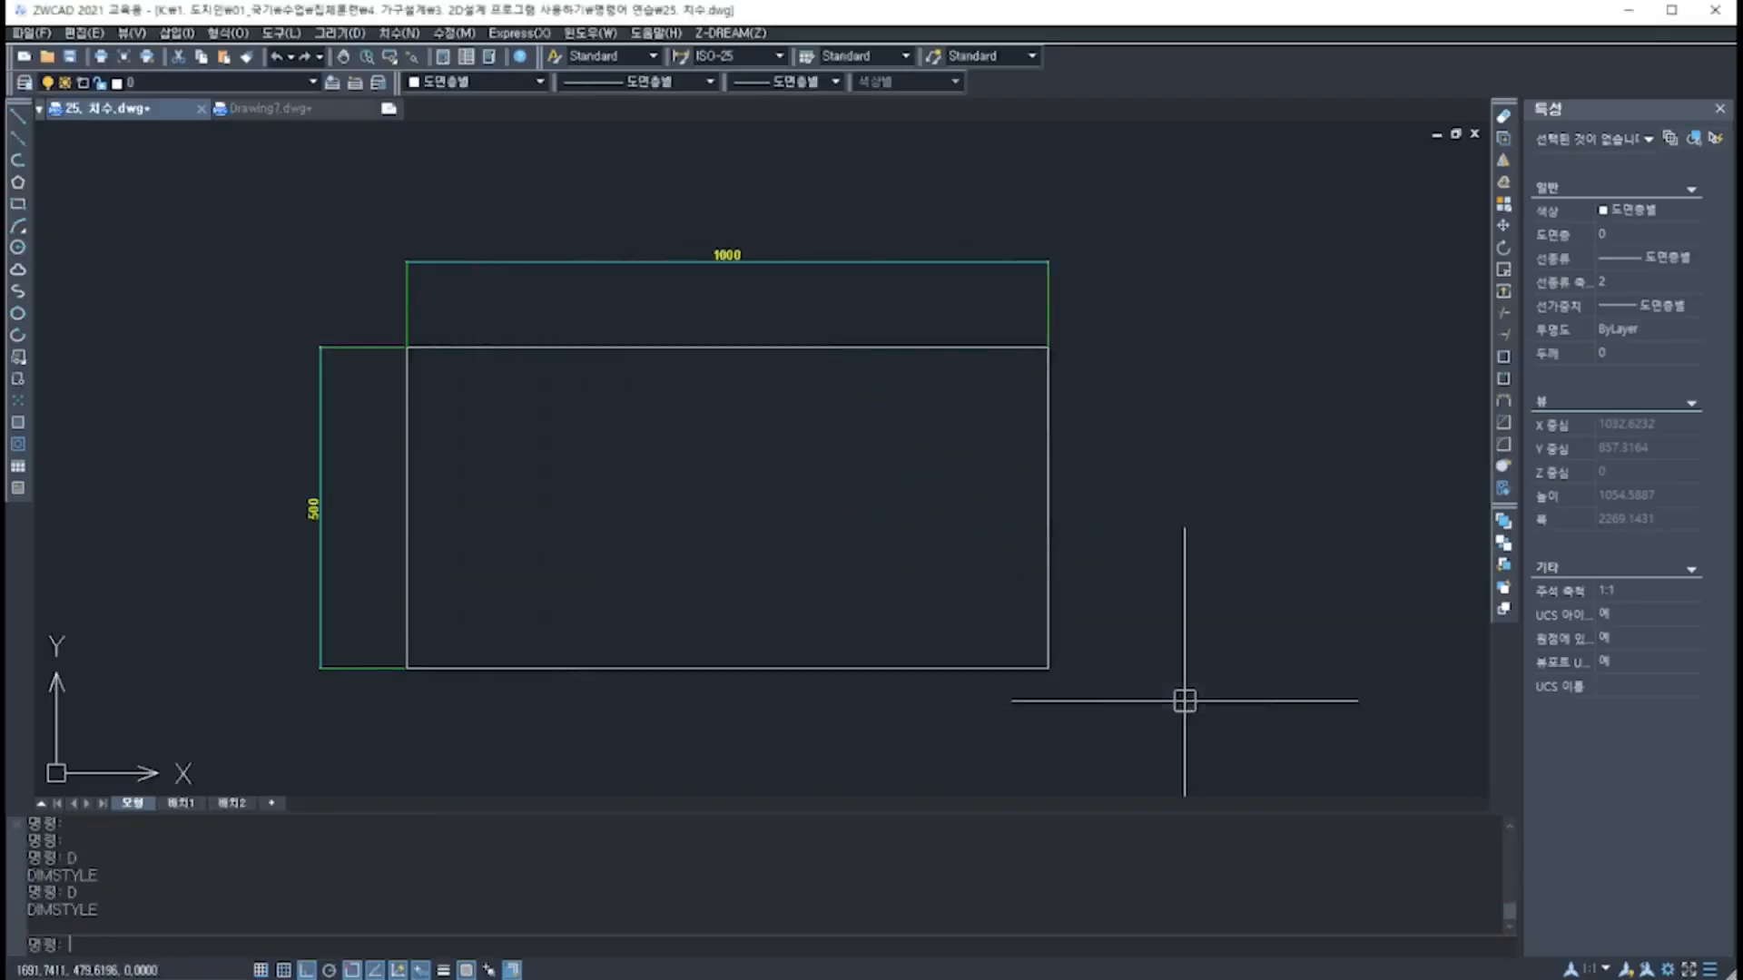
middle_click_drag(907, 582, 891, 611)
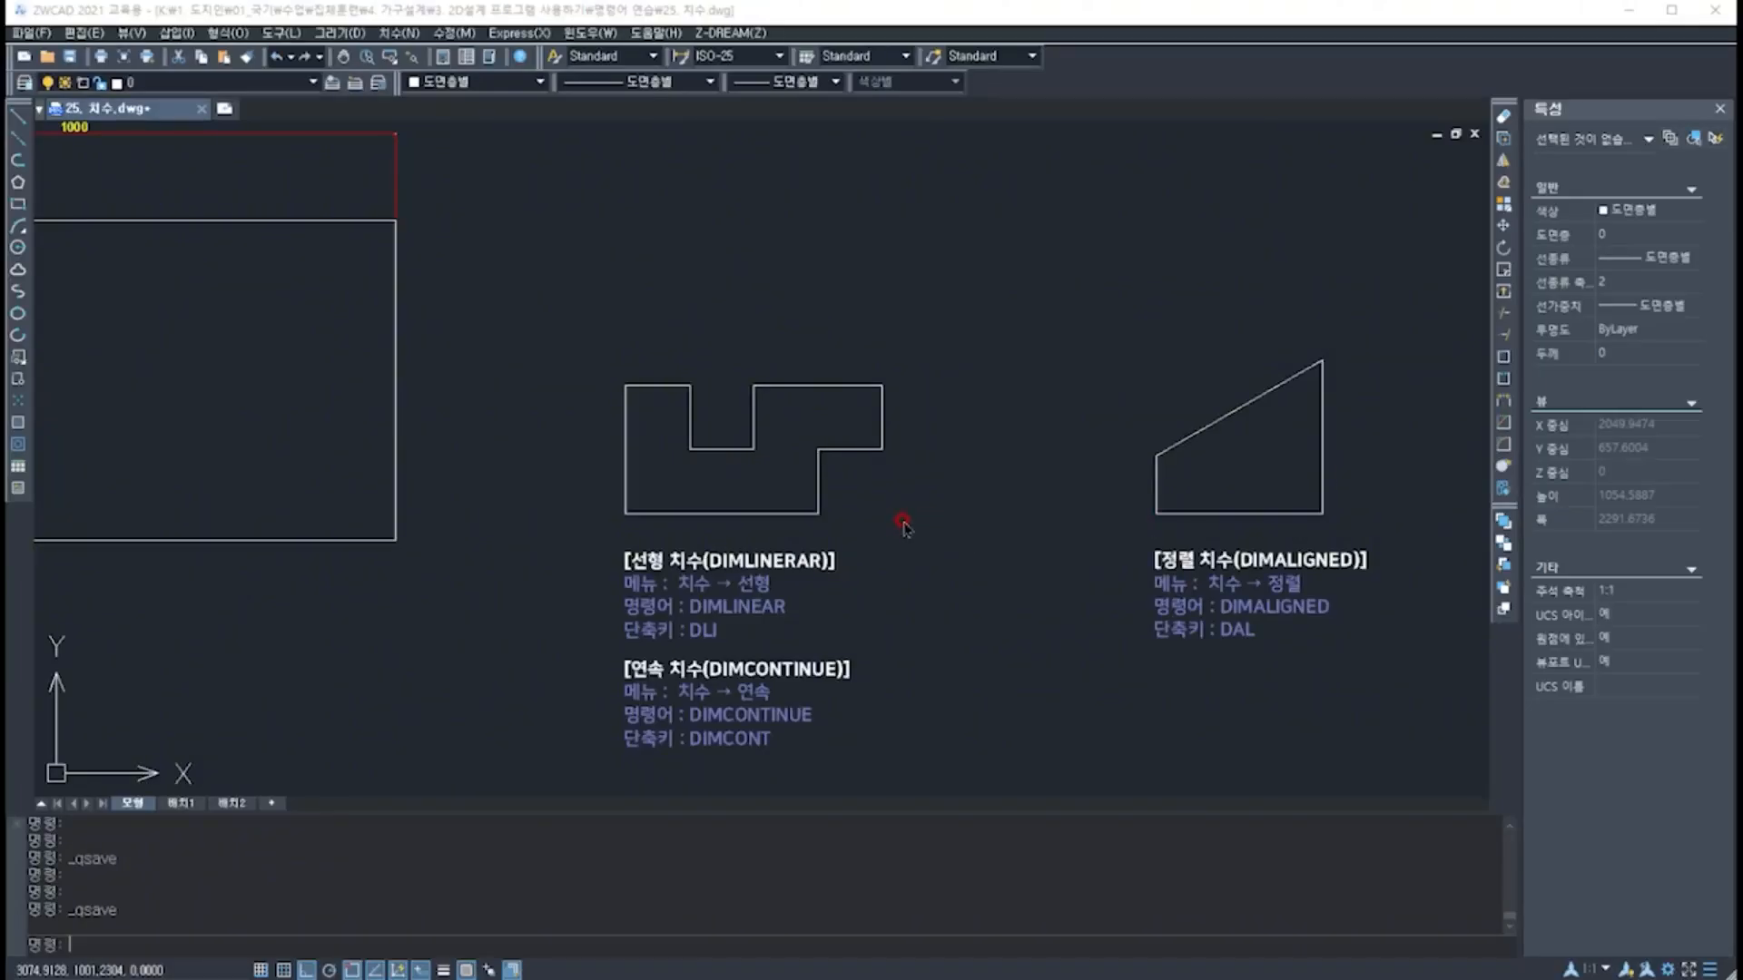
Step: Examine the notes on DIMLINEAR (DLI) and DIMCONTINUE (DIMCONT) beside the stepped outline and find both among the dimension commands
left_click(401, 36)
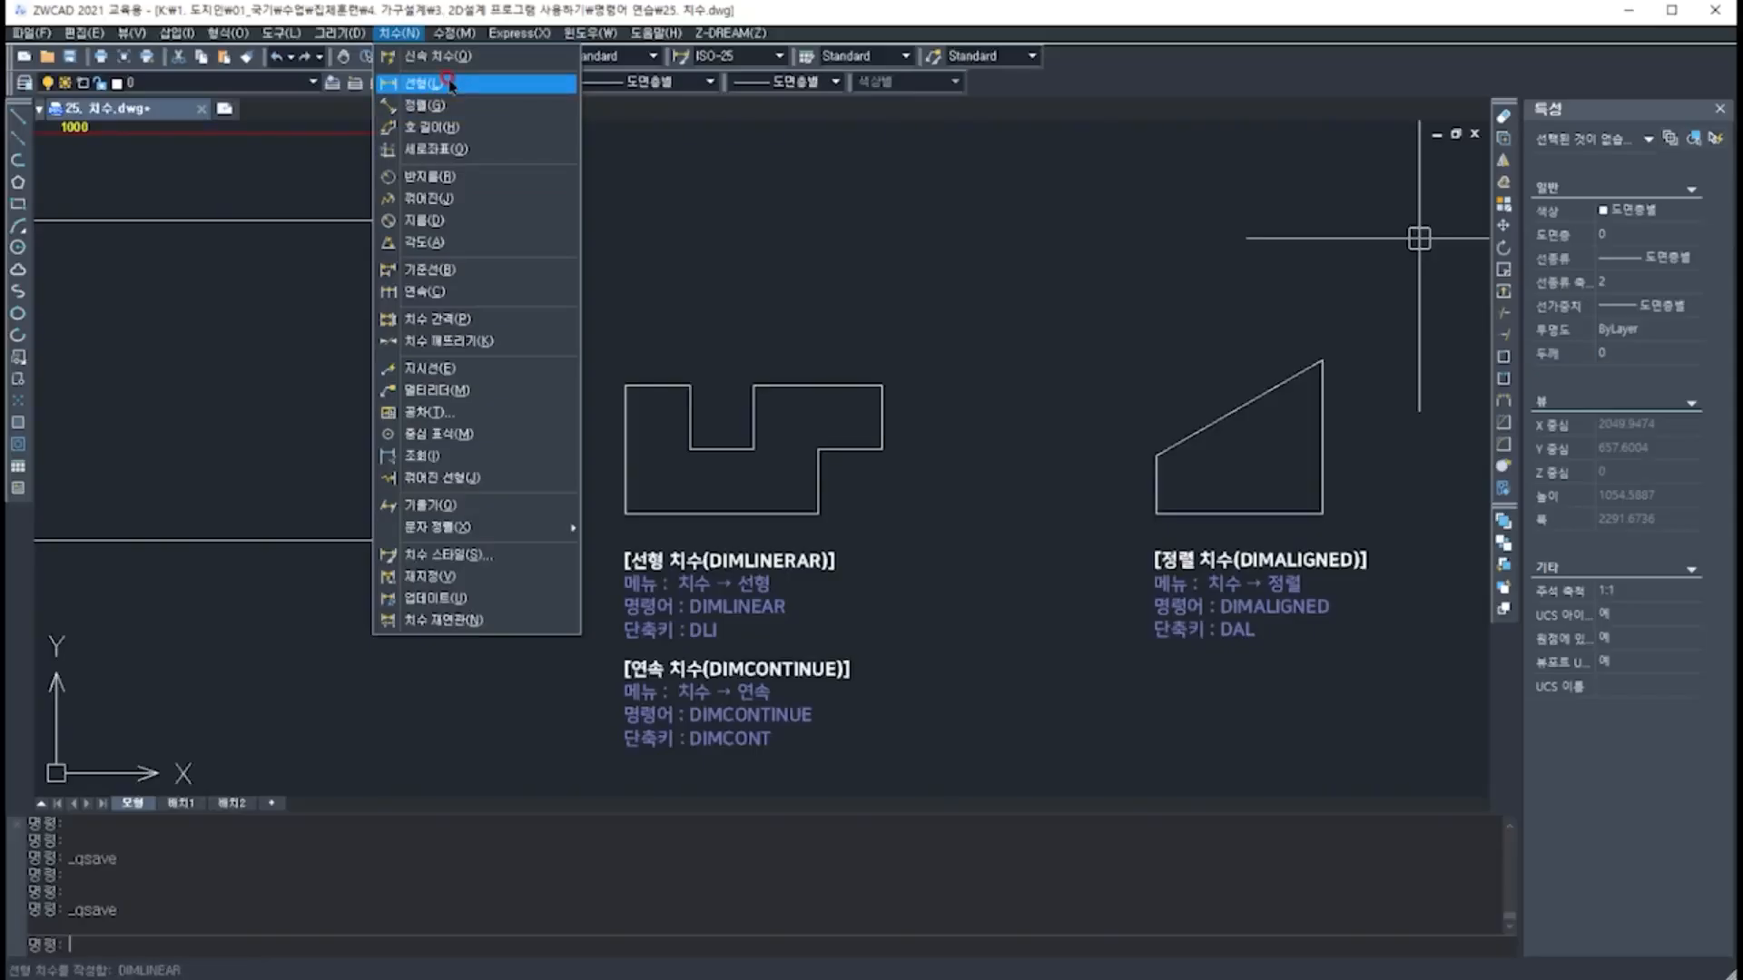
left_click(396, 33)
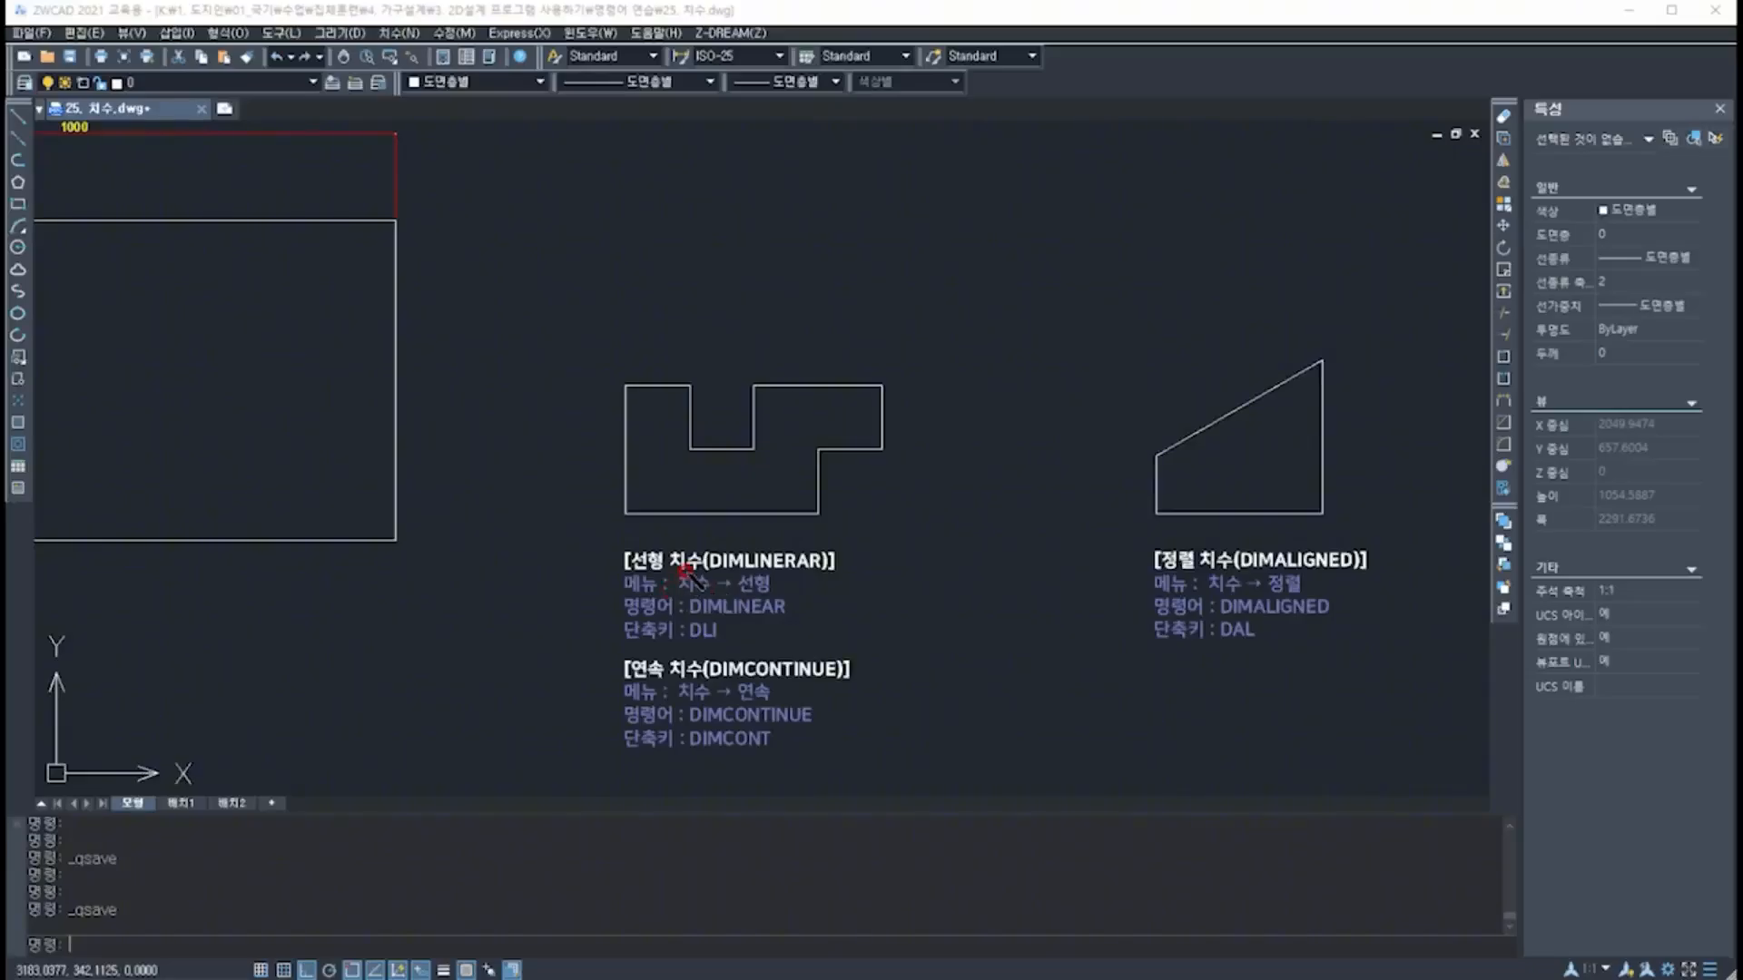
mouse_move(599, 546)
left_mouse_down()
mouse_move(603, 529)
mouse_move(587, 537)
mouse_move(603, 545)
mouse_move(586, 538)
left_mouse_up()
left_click_drag(687, 641, 718, 638)
left_click_drag(630, 676, 849, 676)
left_click_drag(690, 726, 811, 723)
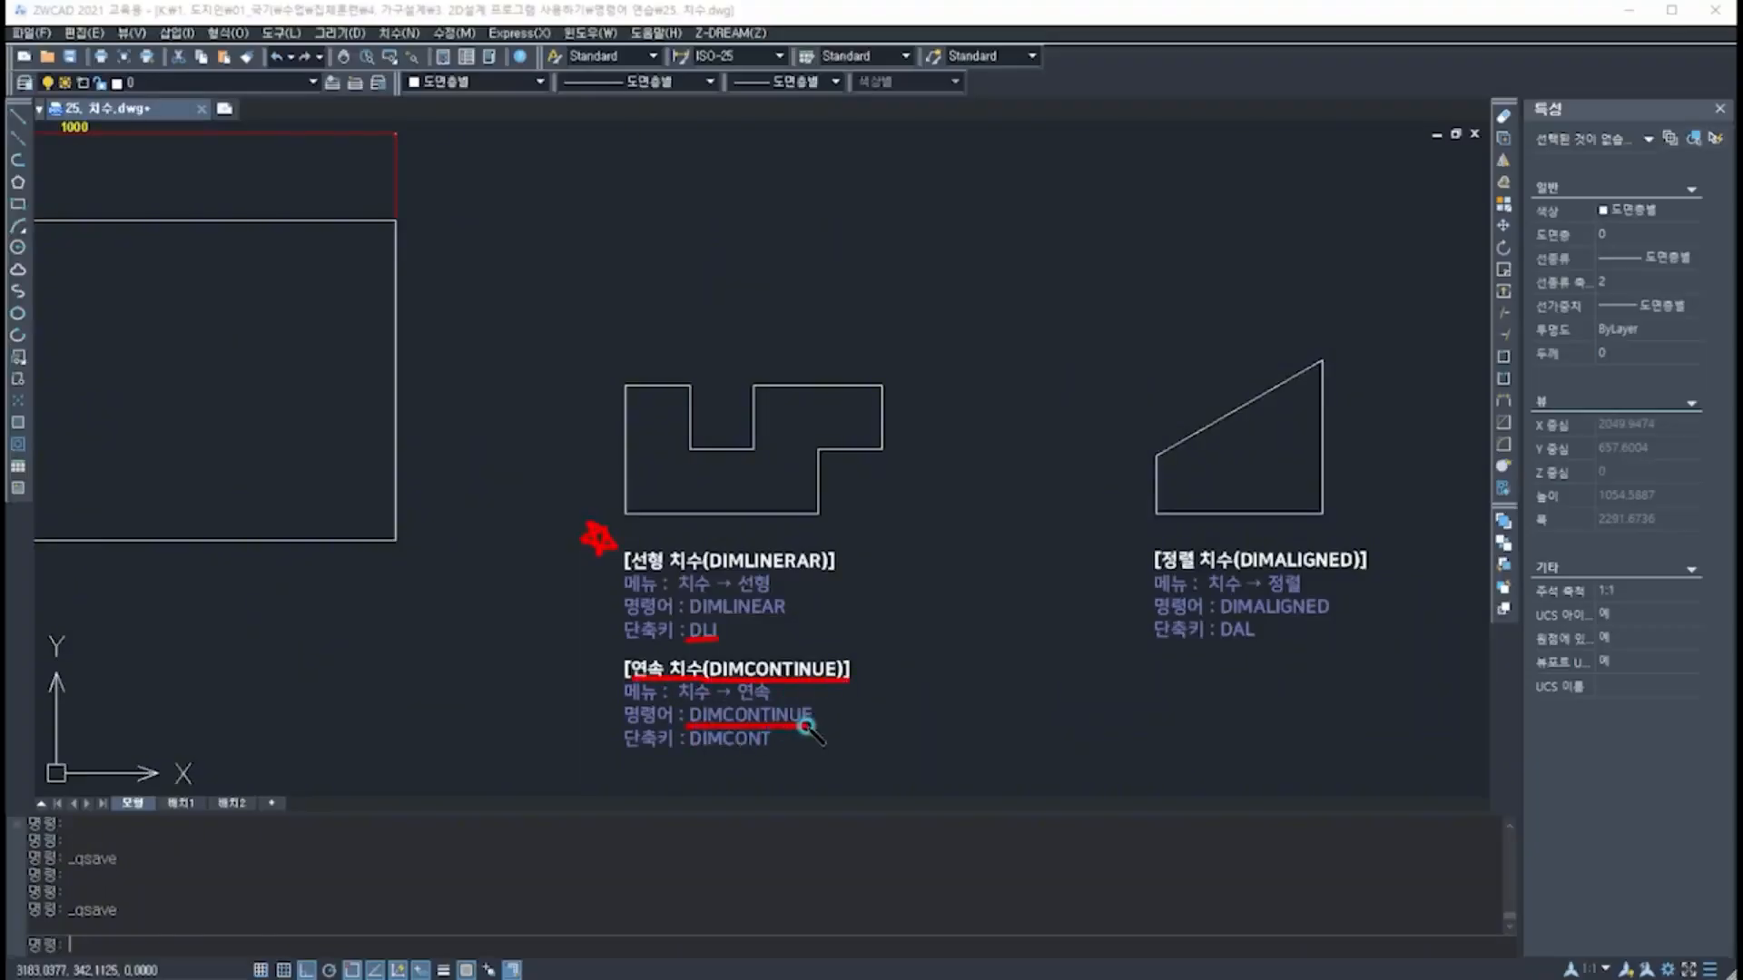
left_click_drag(687, 755, 768, 754)
left_click(406, 34)
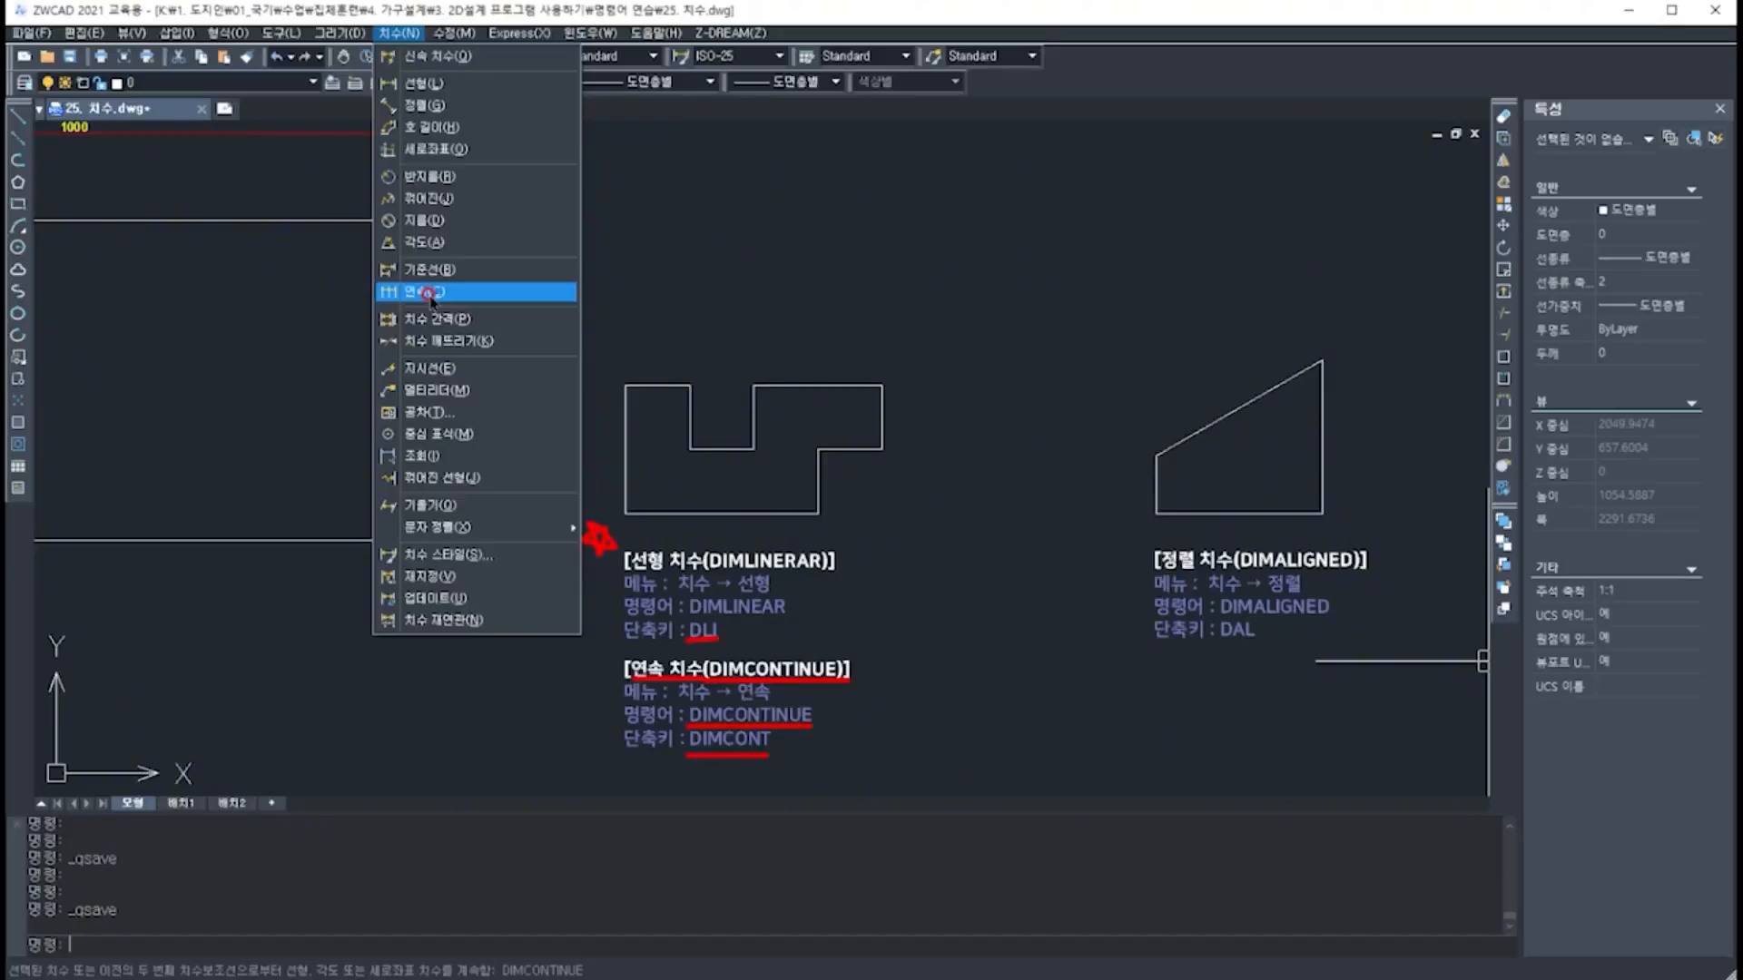
left_click(1003, 398)
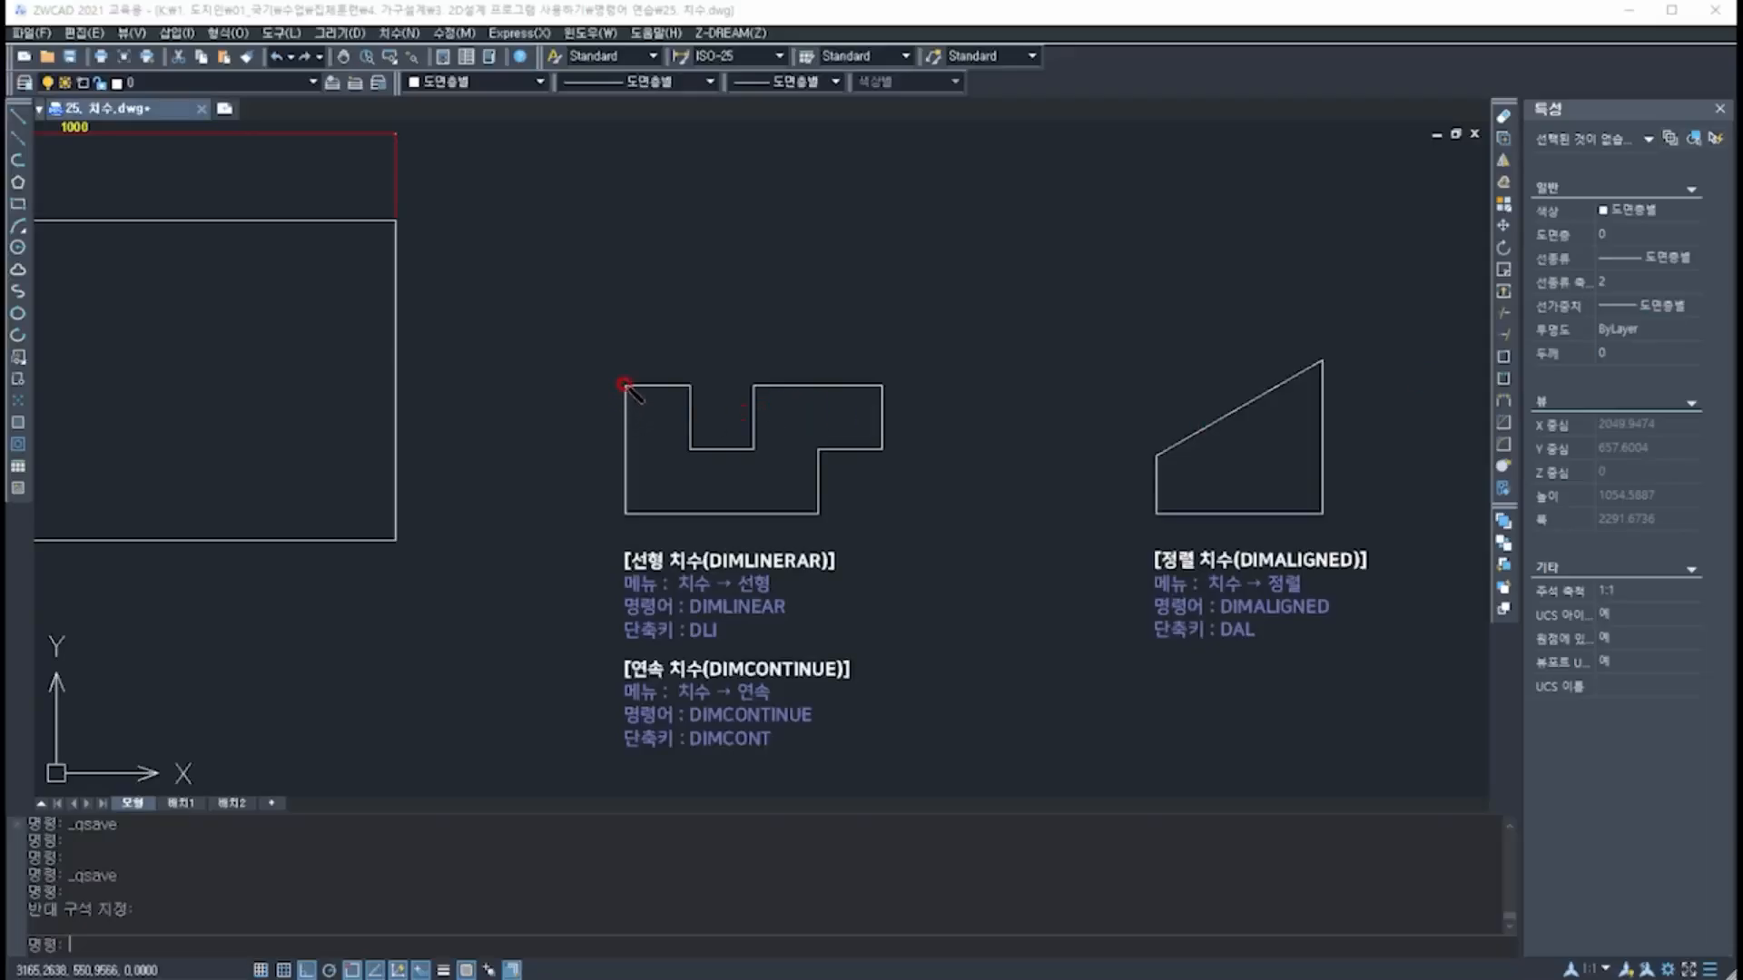
mouse_move(624, 385)
left_mouse_down()
mouse_move(686, 387)
mouse_move(625, 449)
mouse_move(626, 514)
left_mouse_up()
key("e")
Step: Place a linear dimension above the stepped outline's short upper edge to the left of the notch
type("DLI")
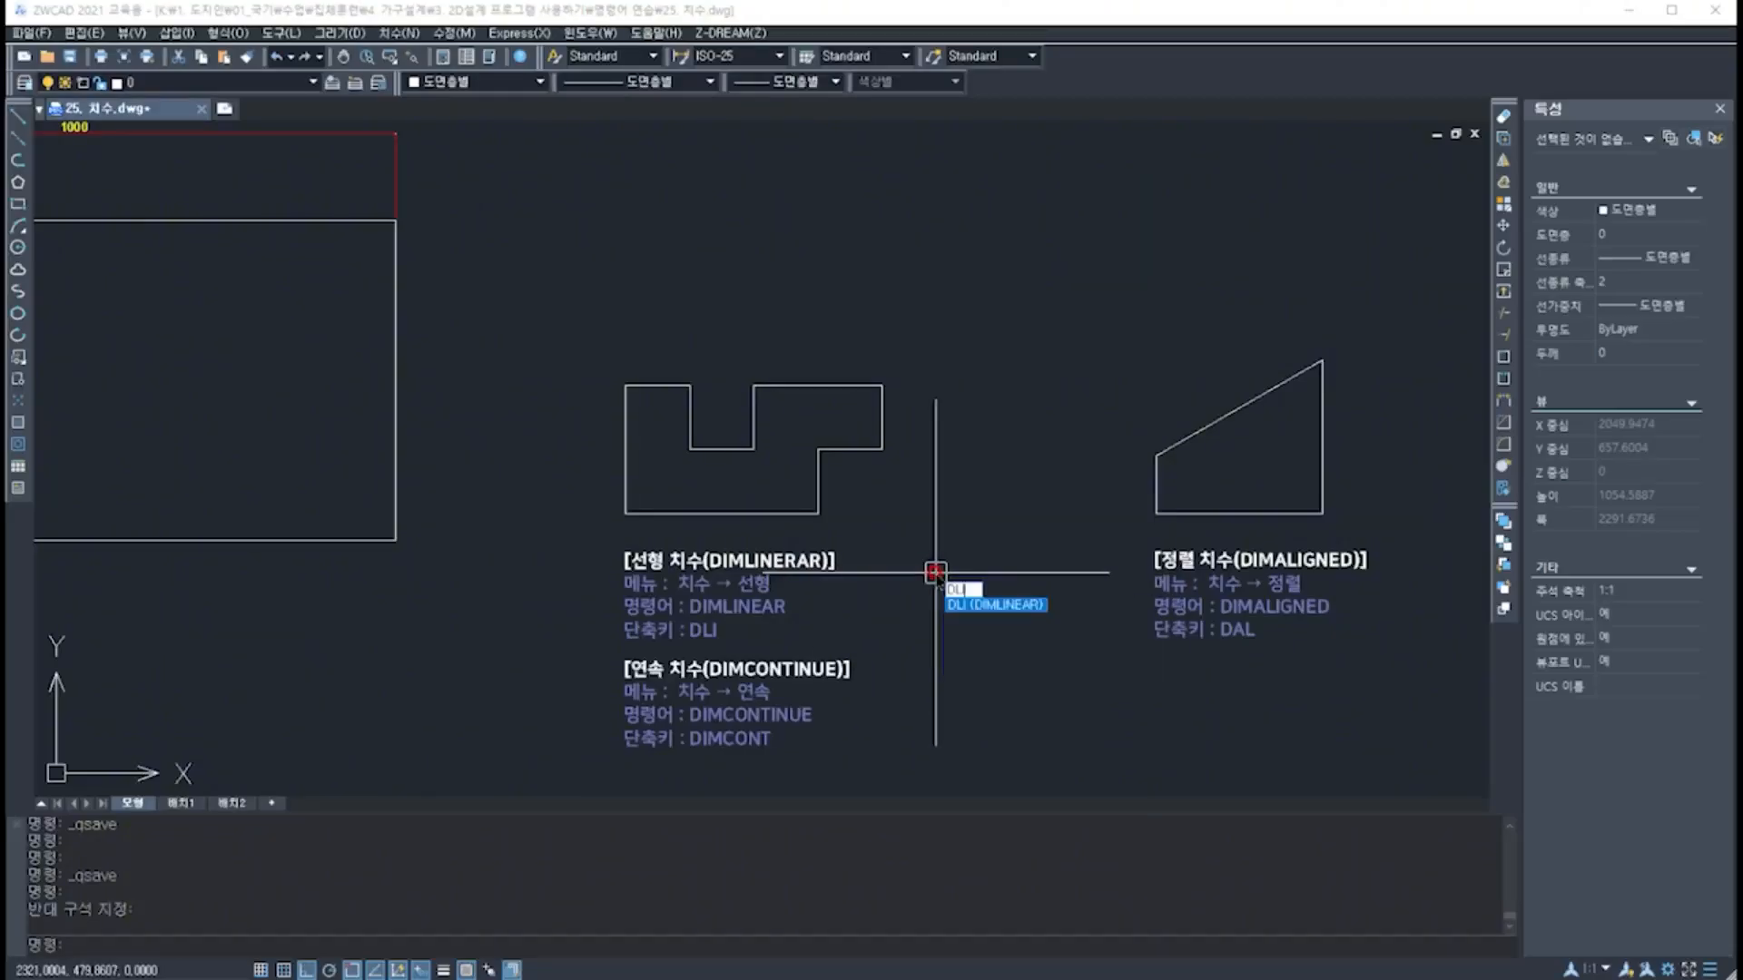
key("Return")
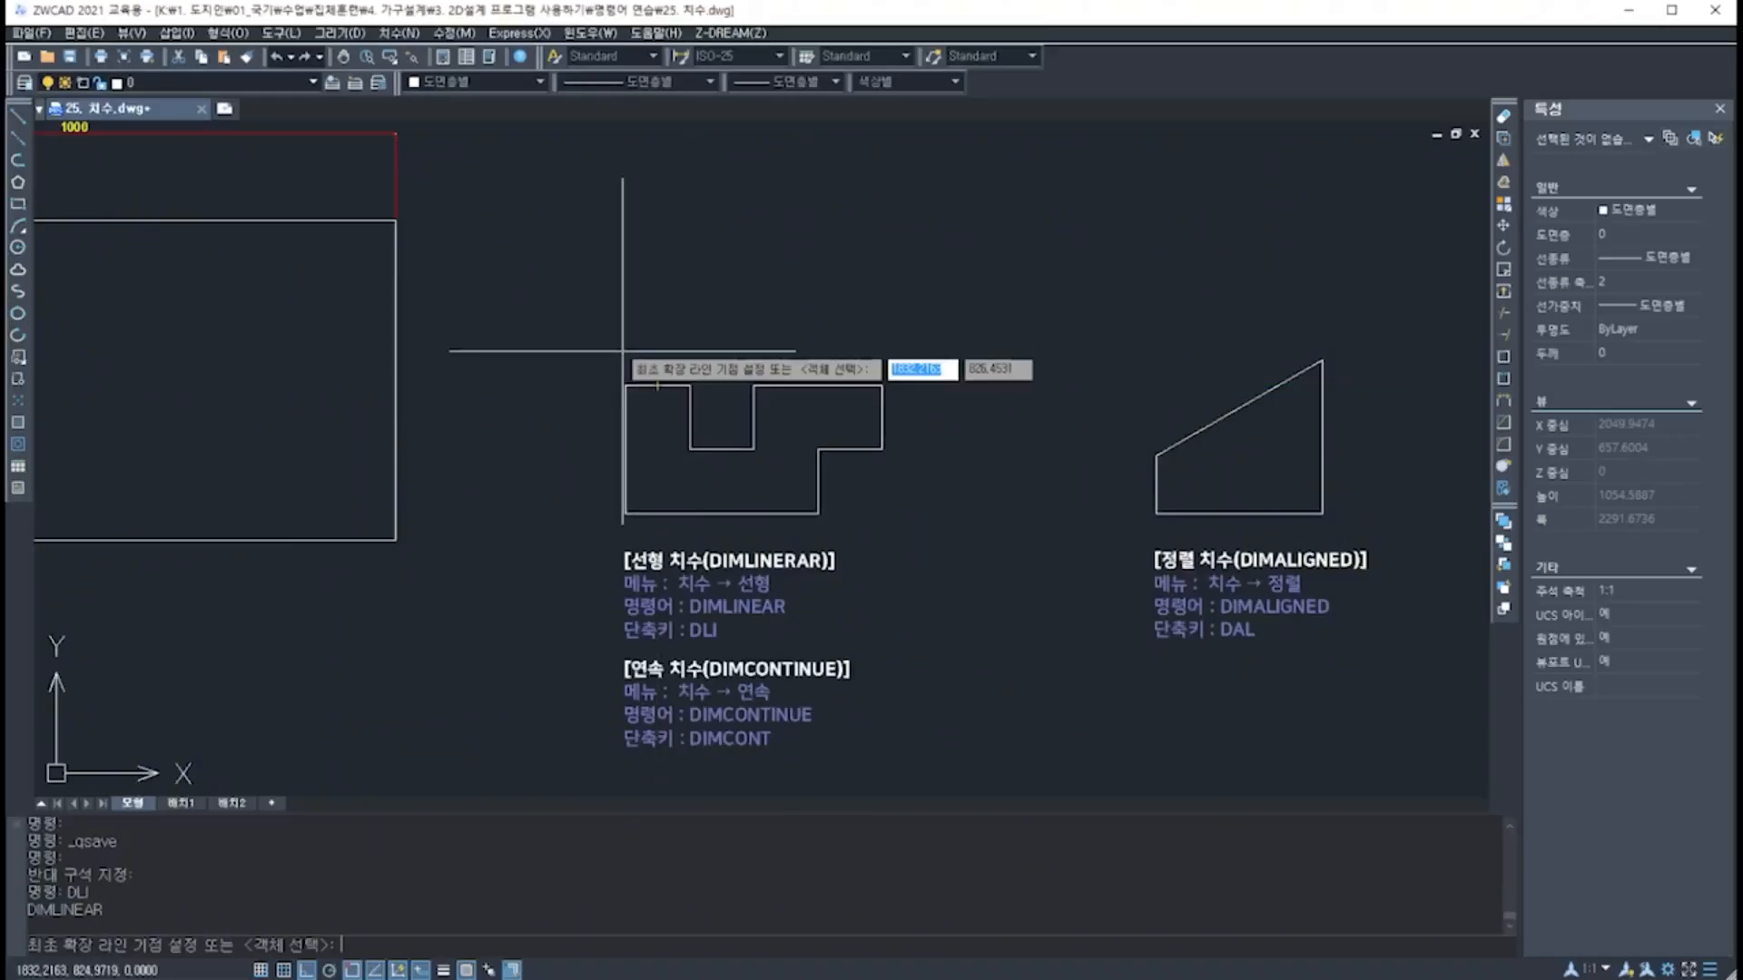
left_click(625, 385)
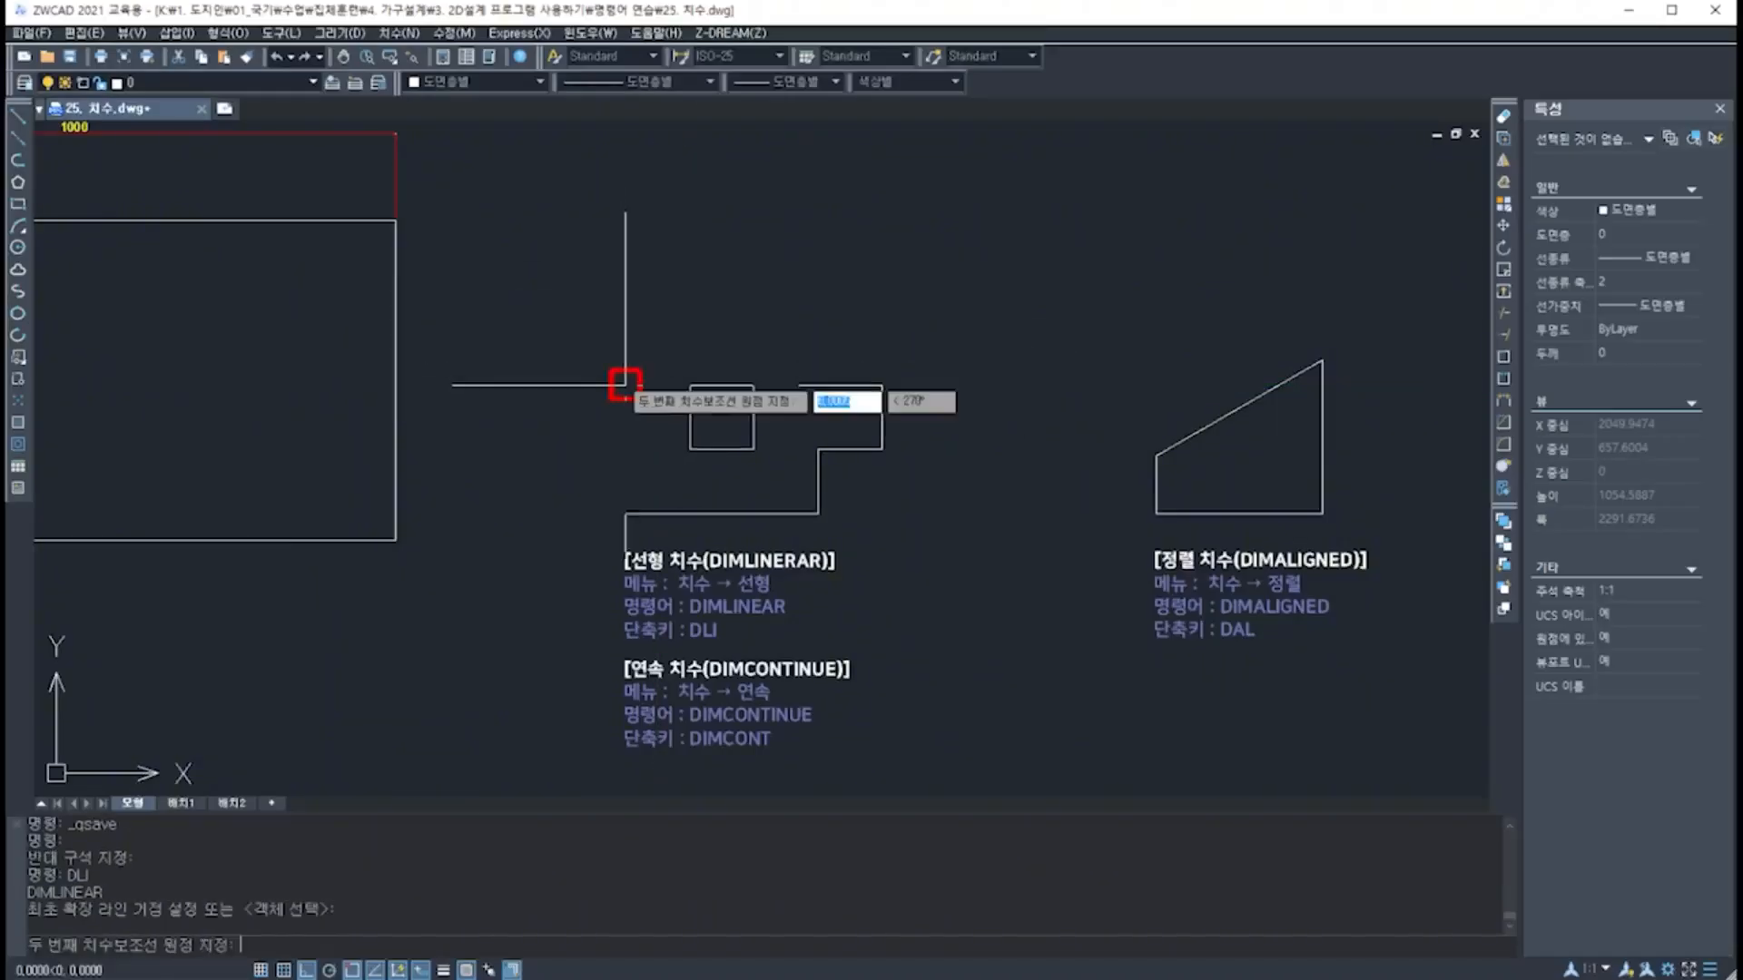
left_click(690, 385)
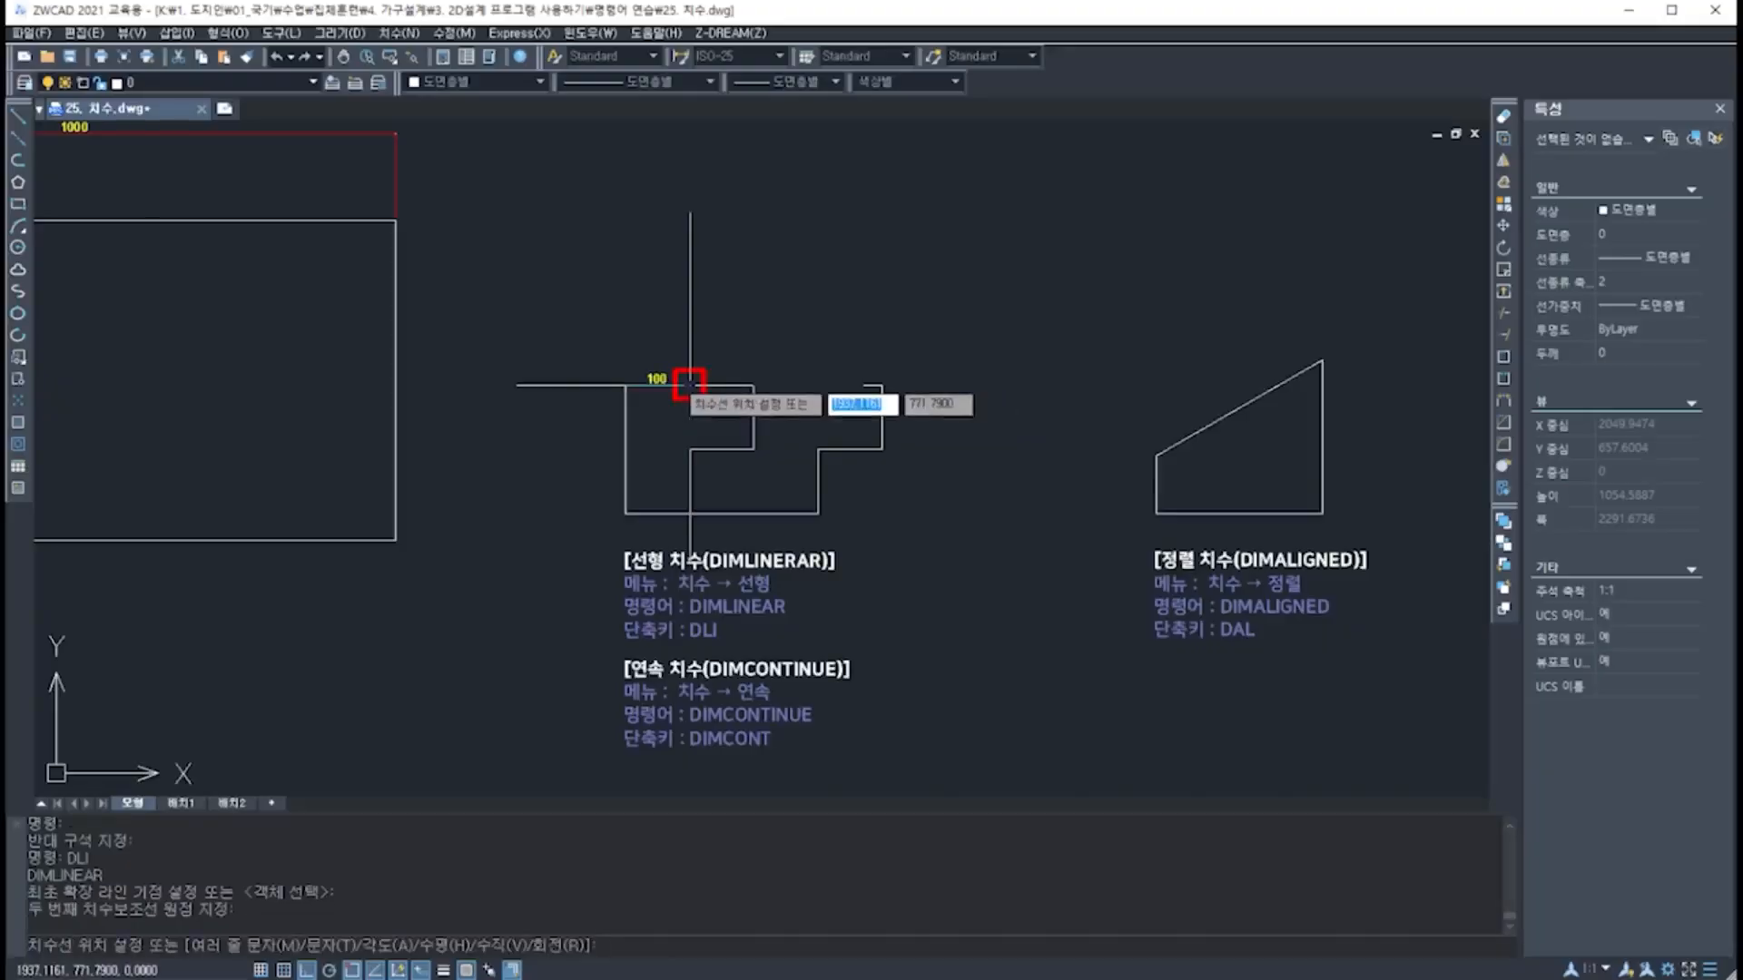
left_click(746, 360)
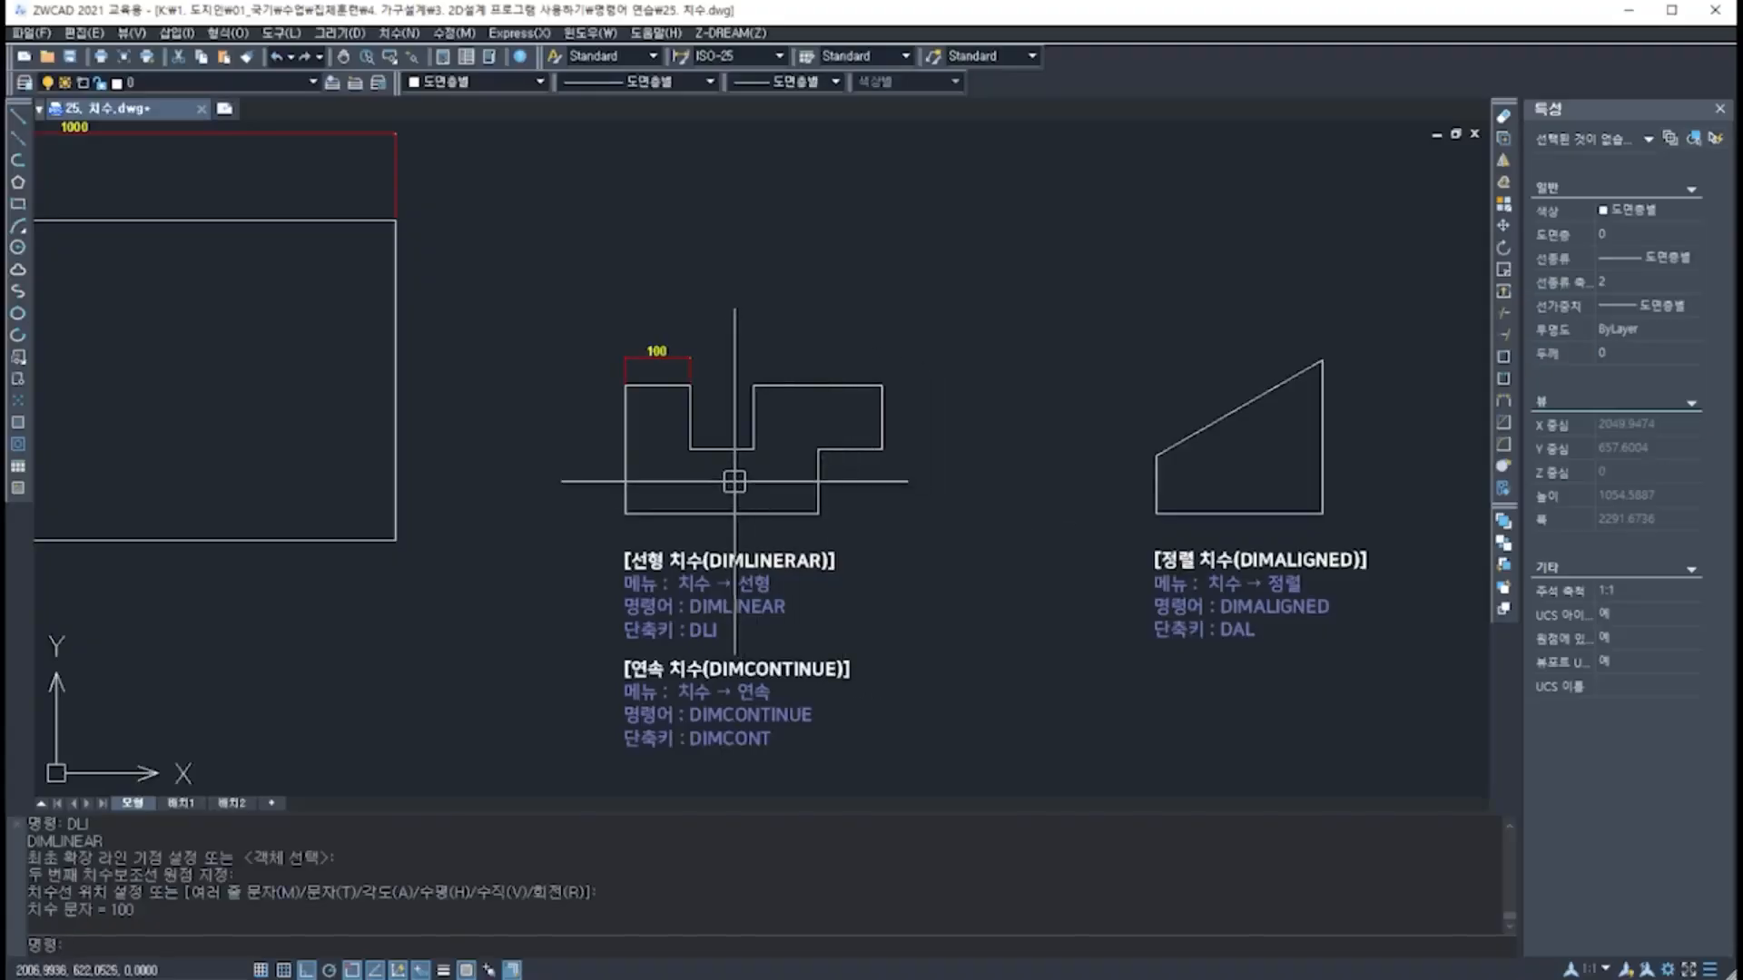
Step: Add a linear dimension across the notch opening, with its dimension line level with the first dimension
type("DLI")
key("Return")
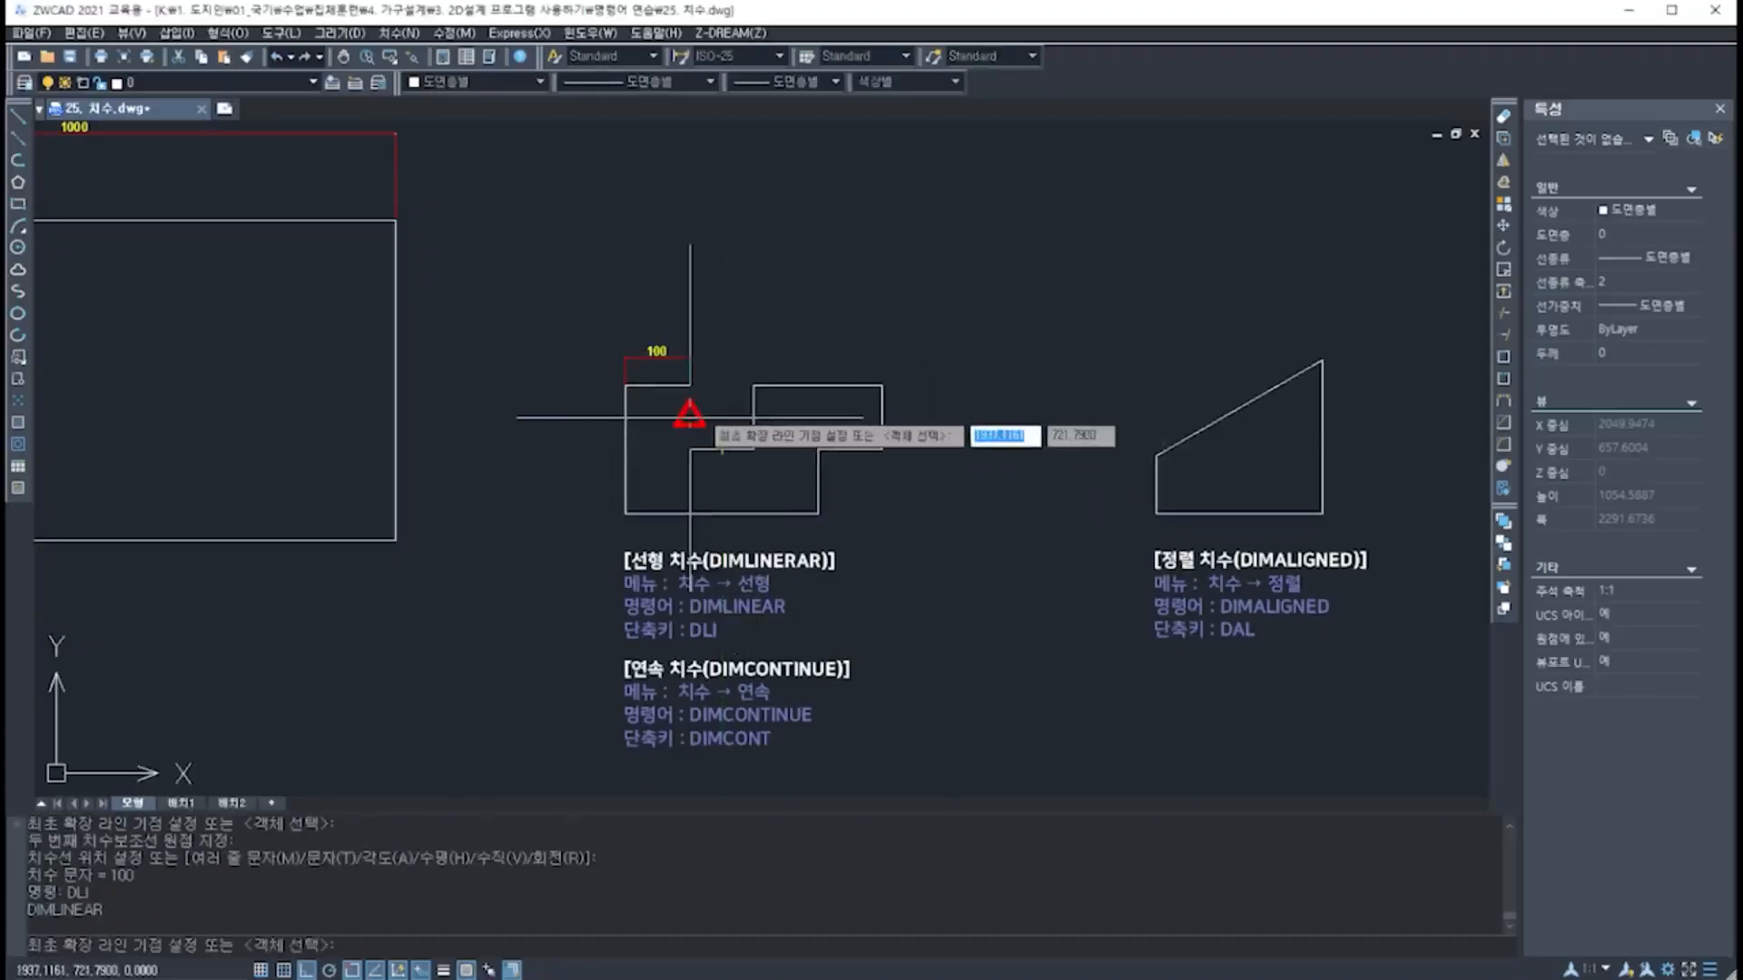
left_click(689, 385)
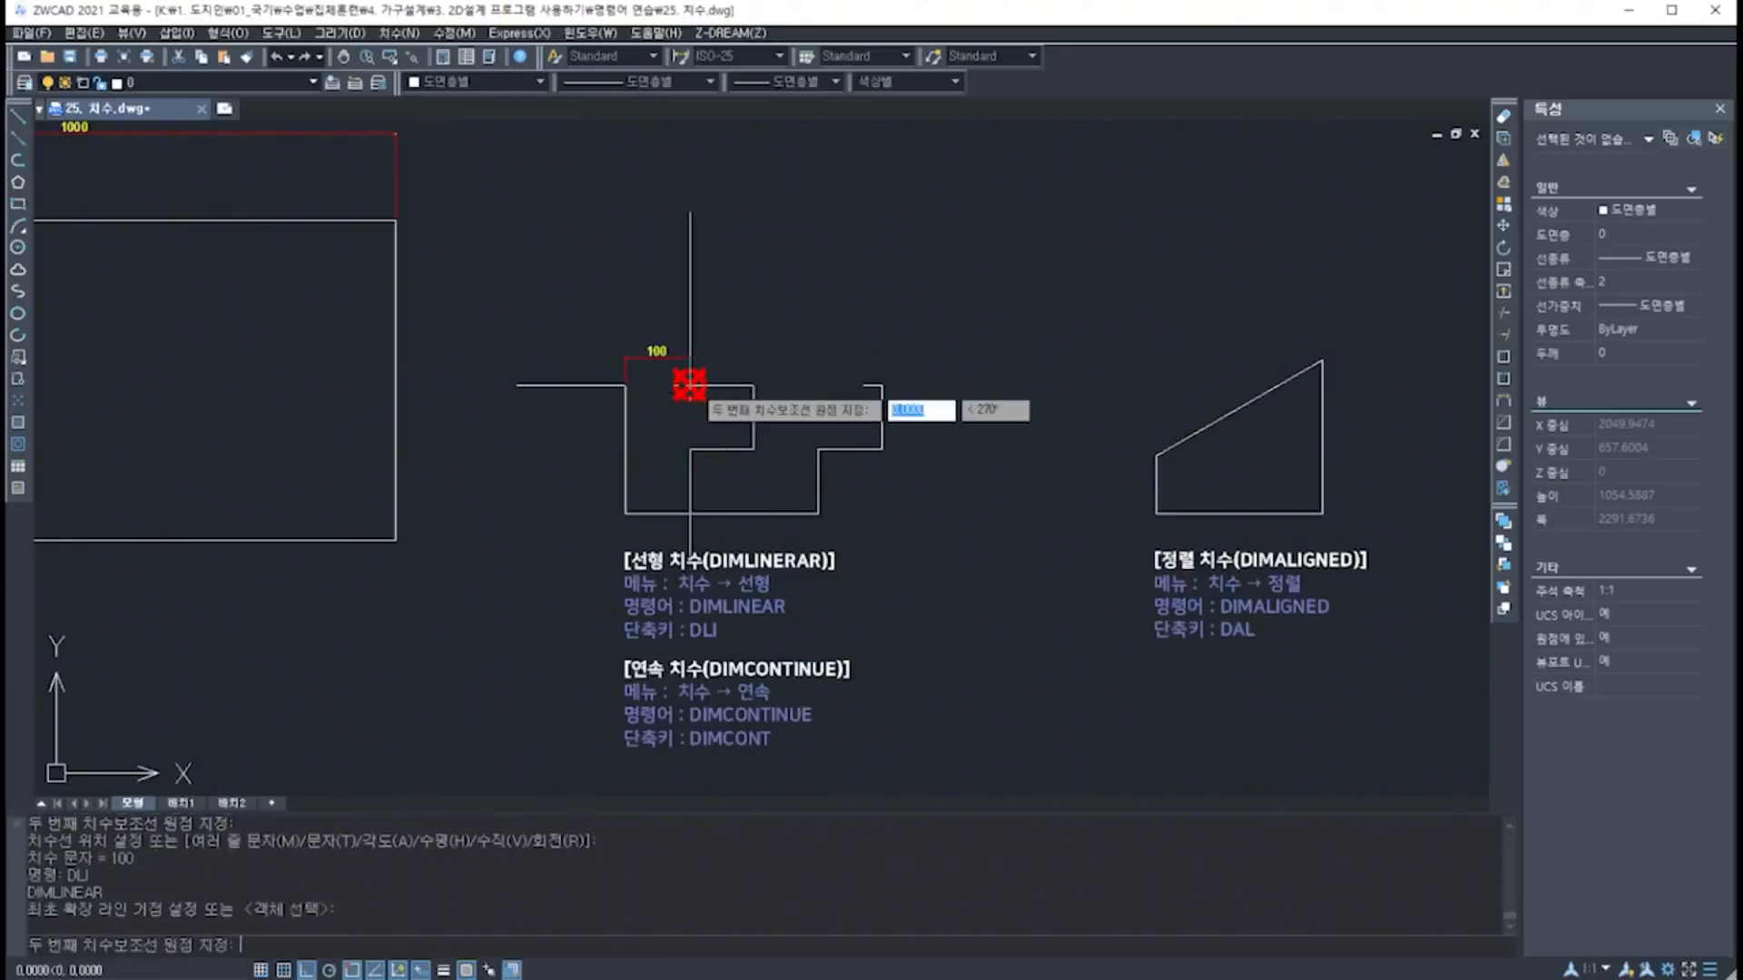
left_click(753, 385)
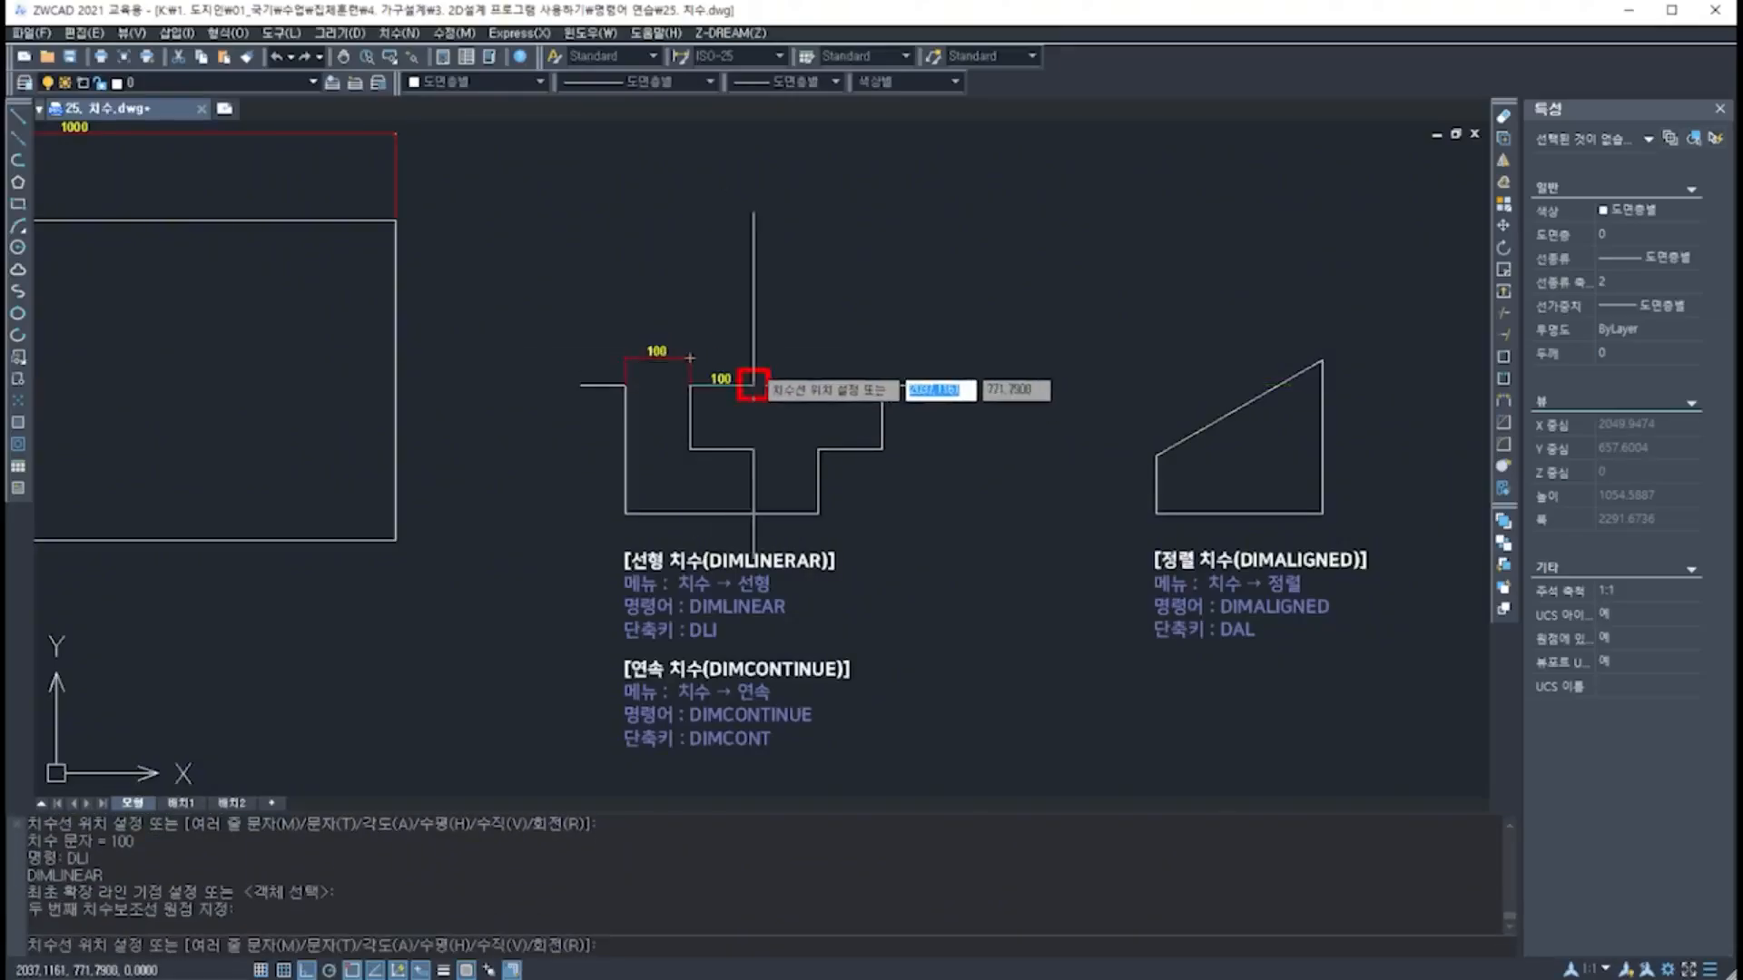
scroll(761, 369, "up", 2)
scroll(758, 368, "up", 2)
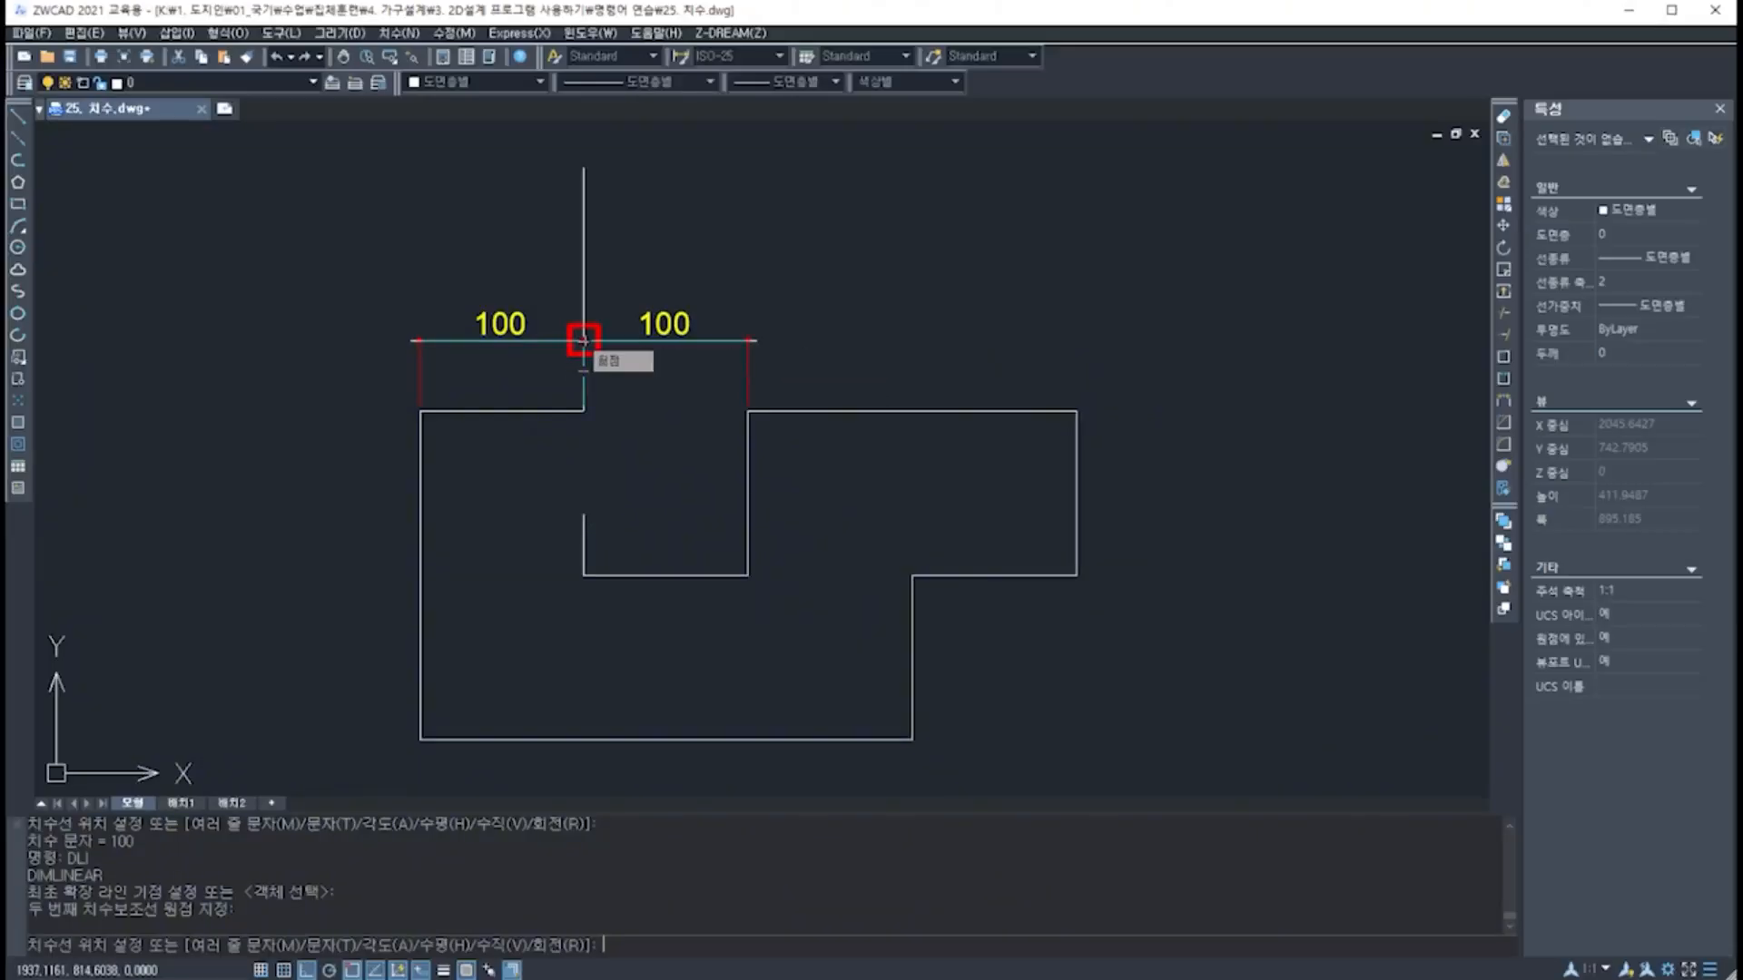
scroll(583, 341, "up", 5)
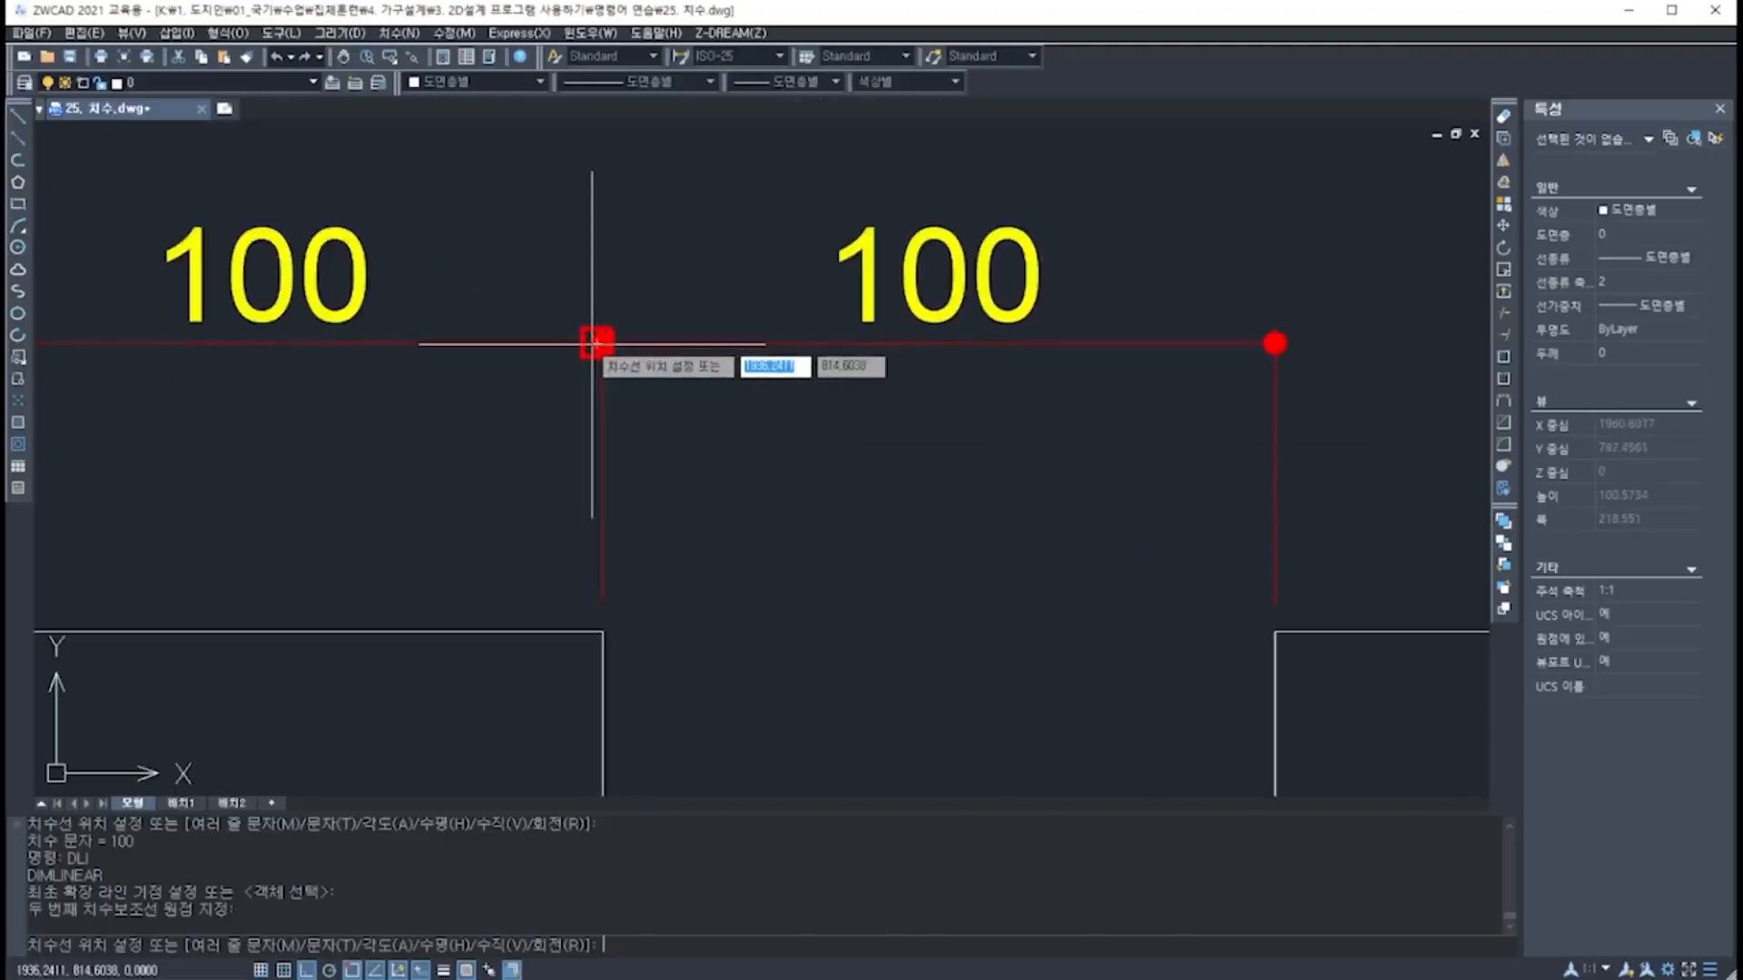
left_click(602, 342)
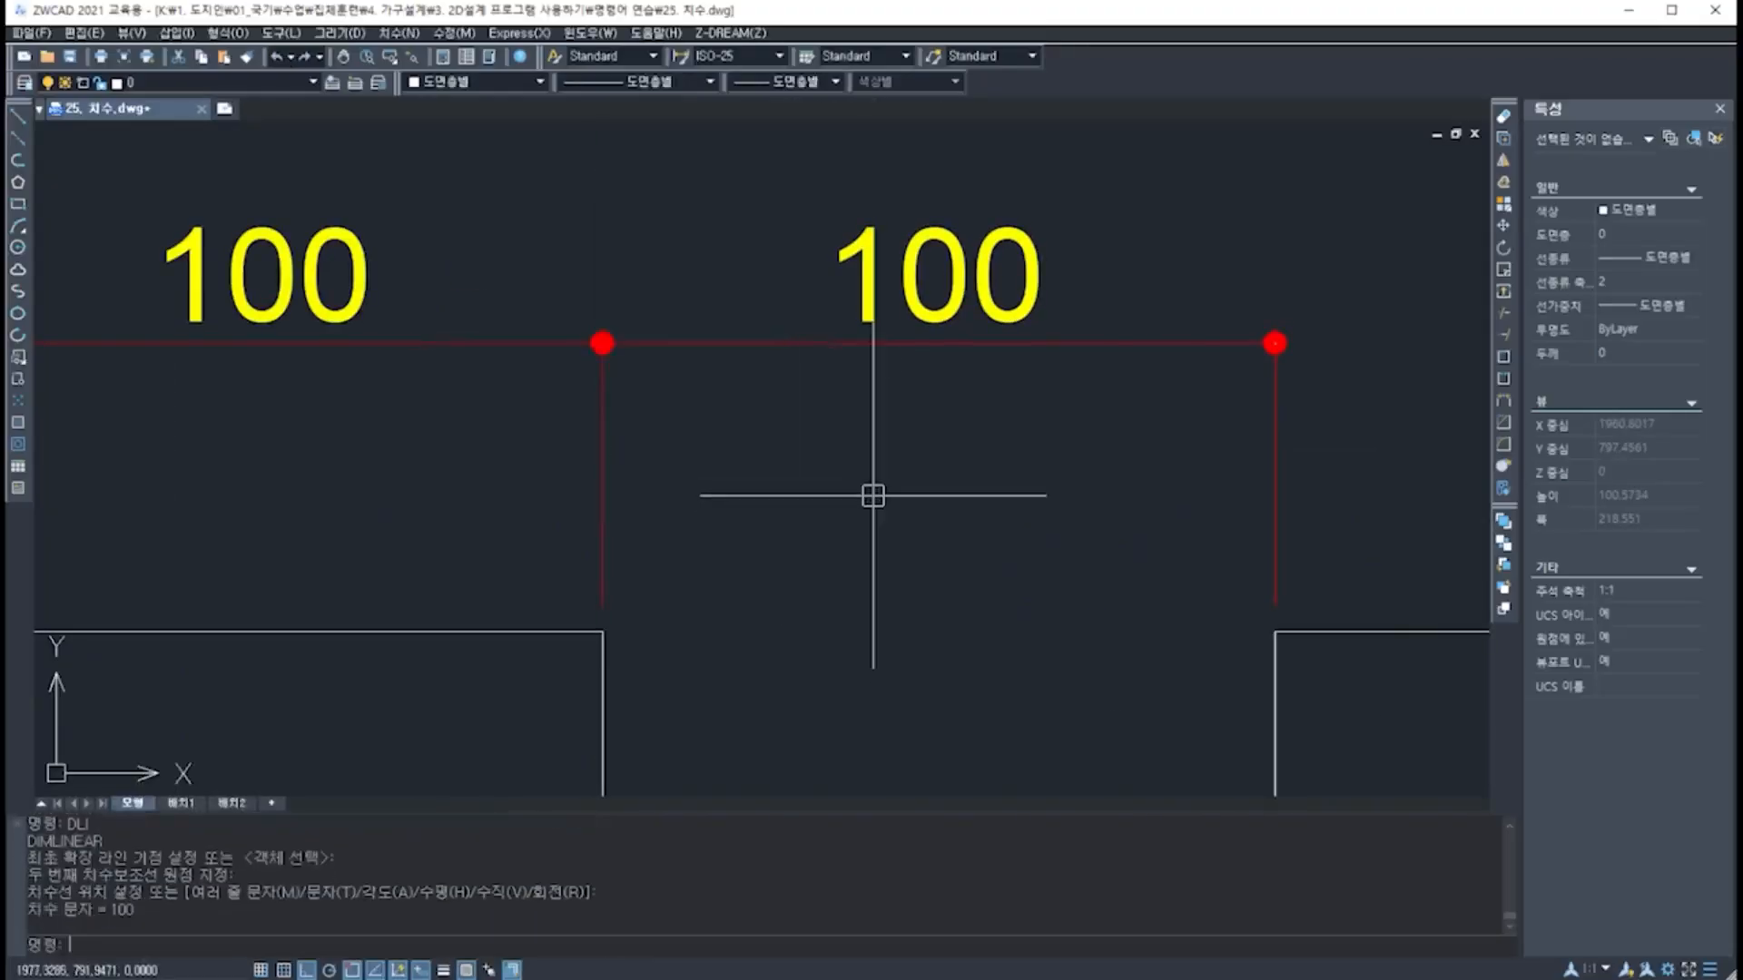
Step: Add a linear dimension over the long upper edge to the right of the notch, aligned with the existing dimension line
scroll(809, 514, "down", 2)
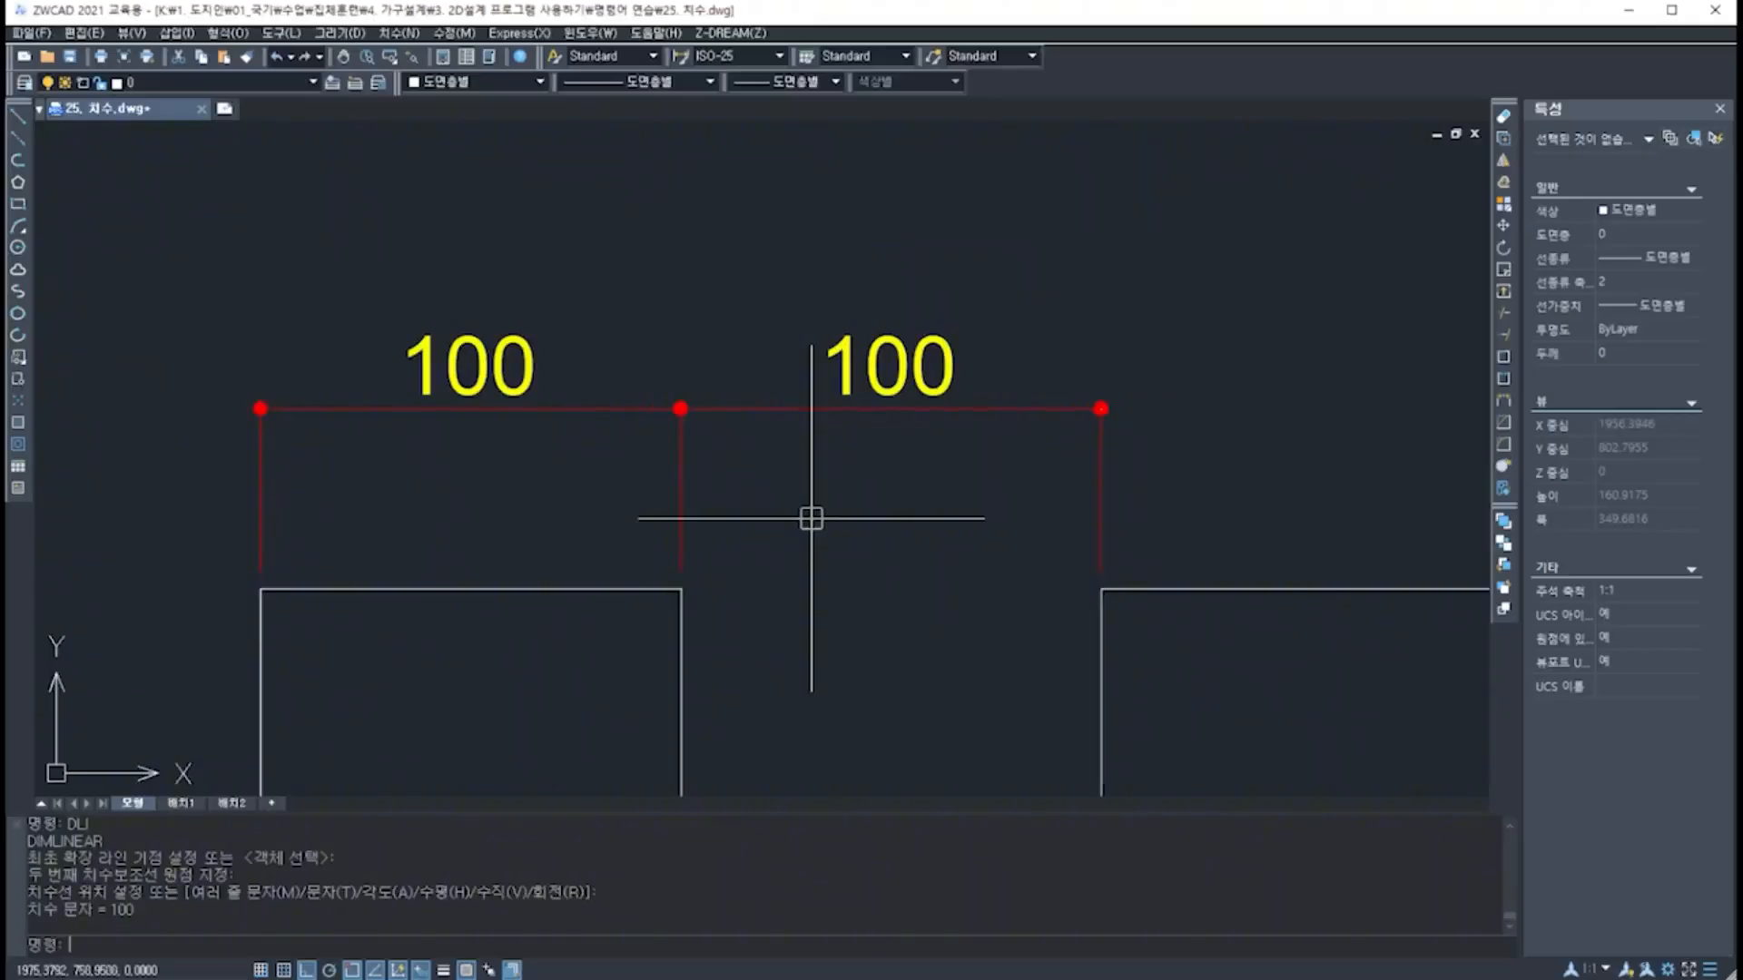
scroll(811, 518, "down", 3)
middle_click_drag(919, 522, 744, 472)
scroll(860, 451, "up", 2)
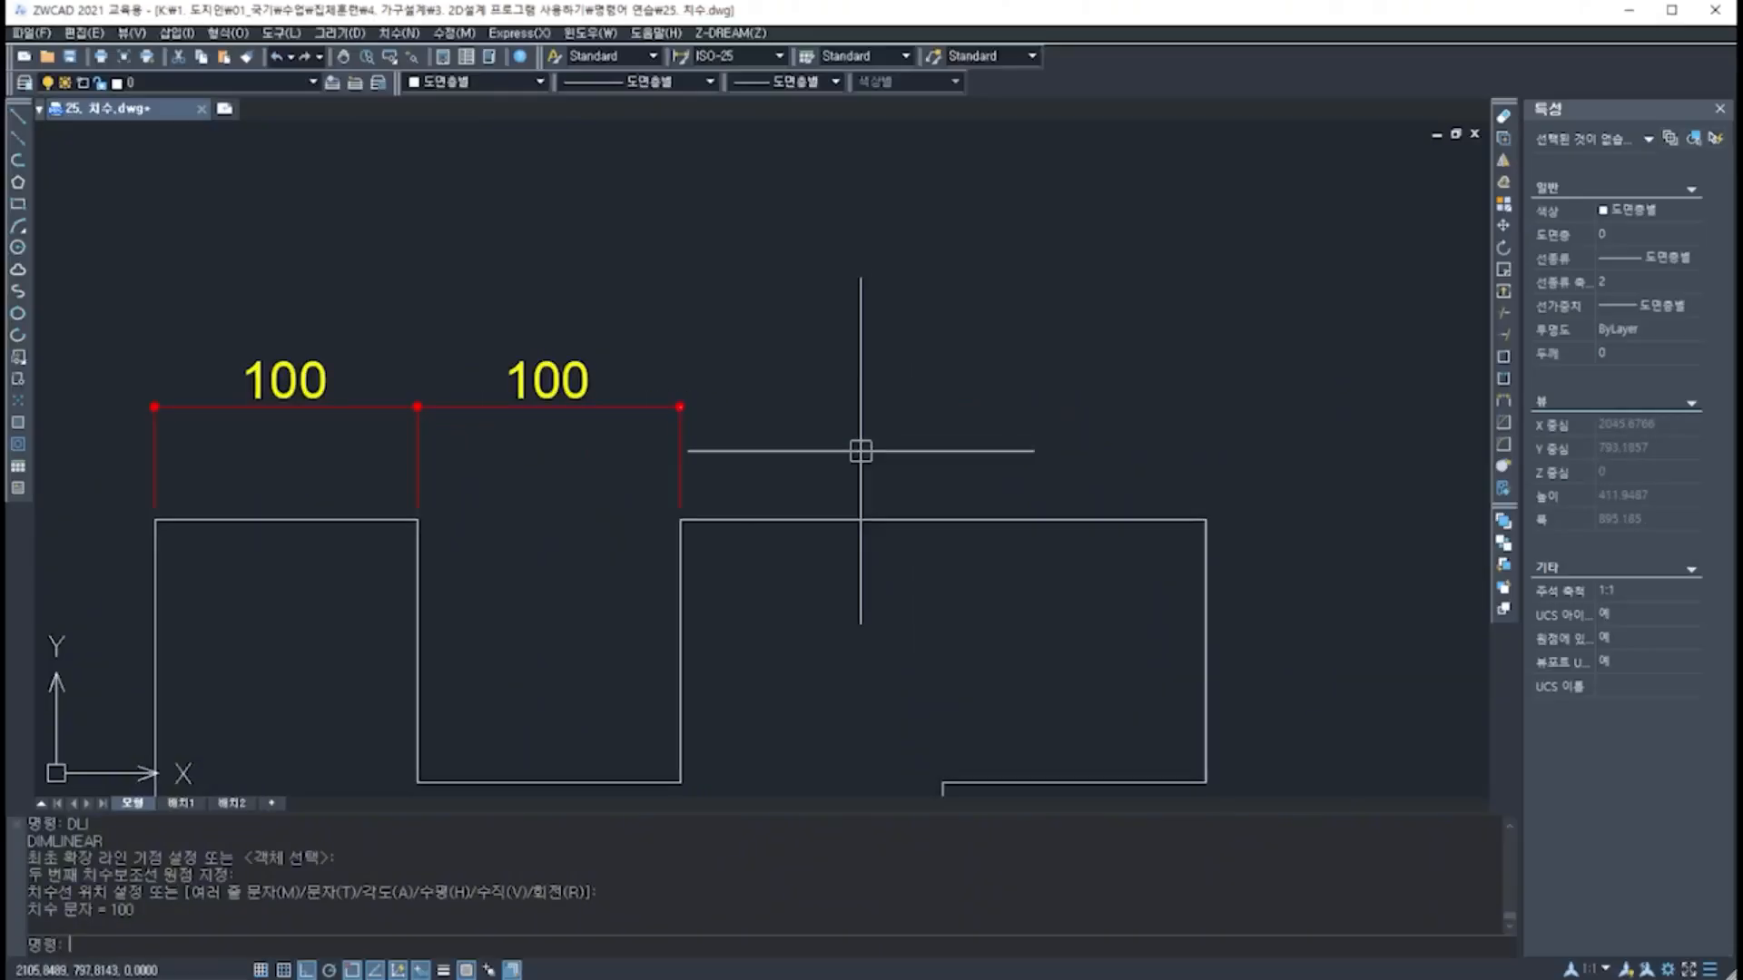
scroll(844, 476, "down", 2)
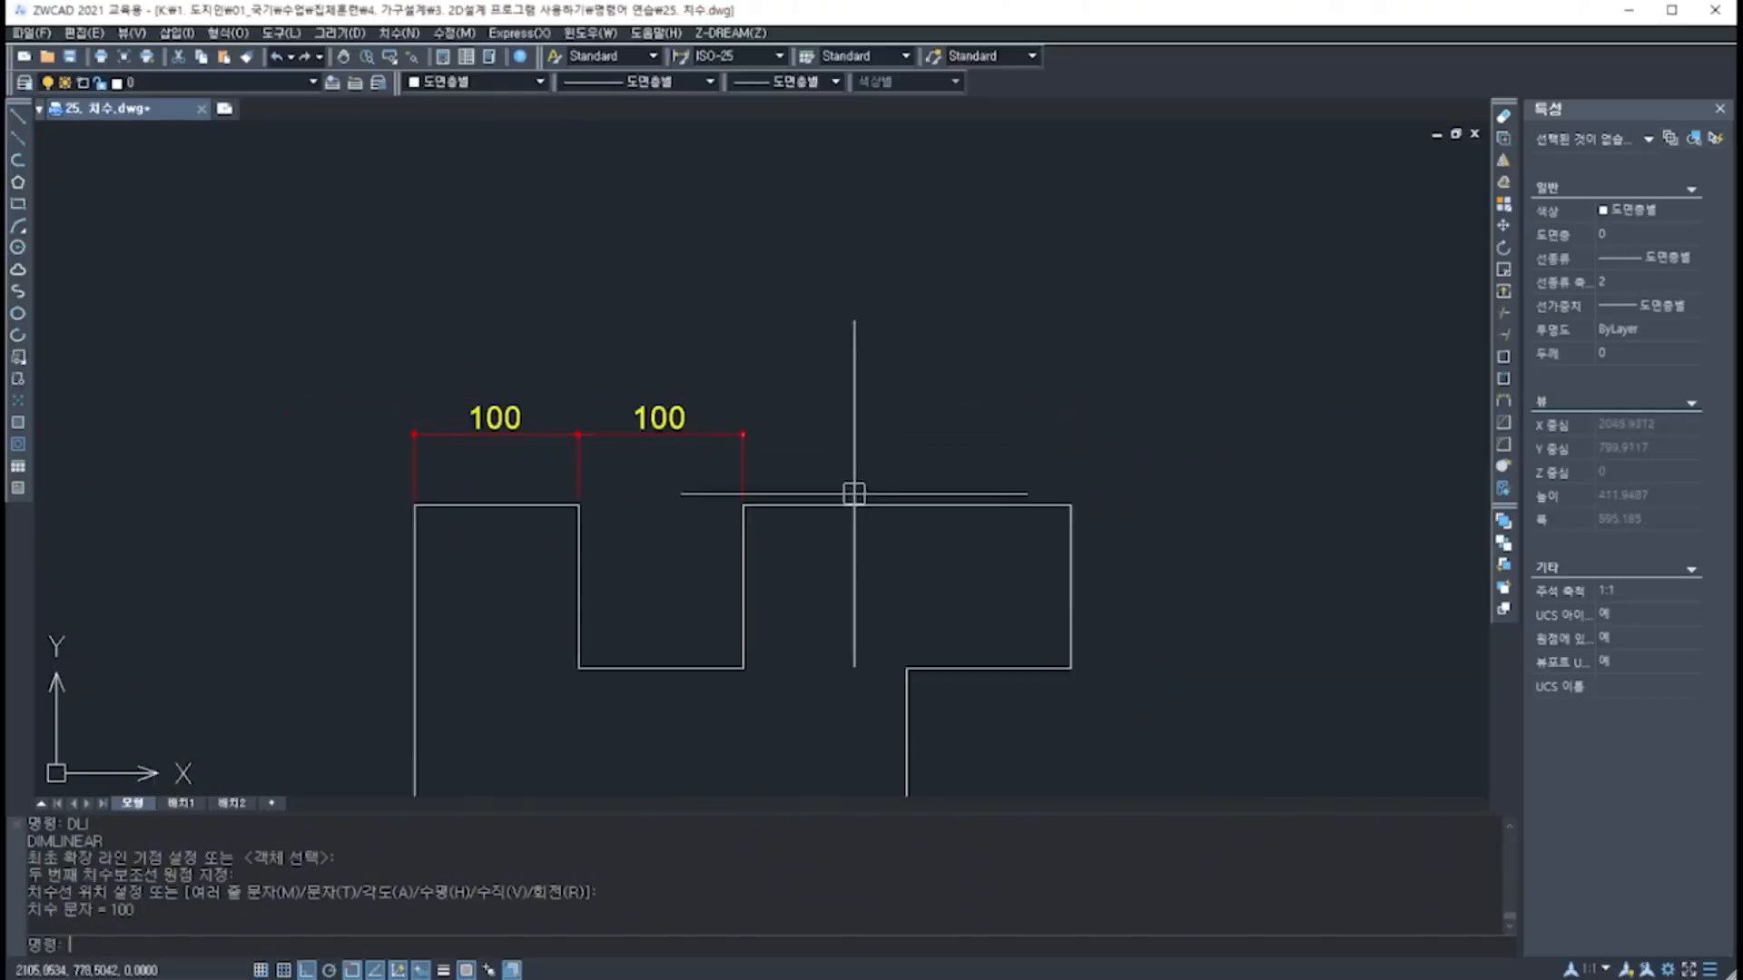
mouse_move(889, 543)
middle_mouse_down()
mouse_move(809, 373)
mouse_move(835, 402)
middle_mouse_up()
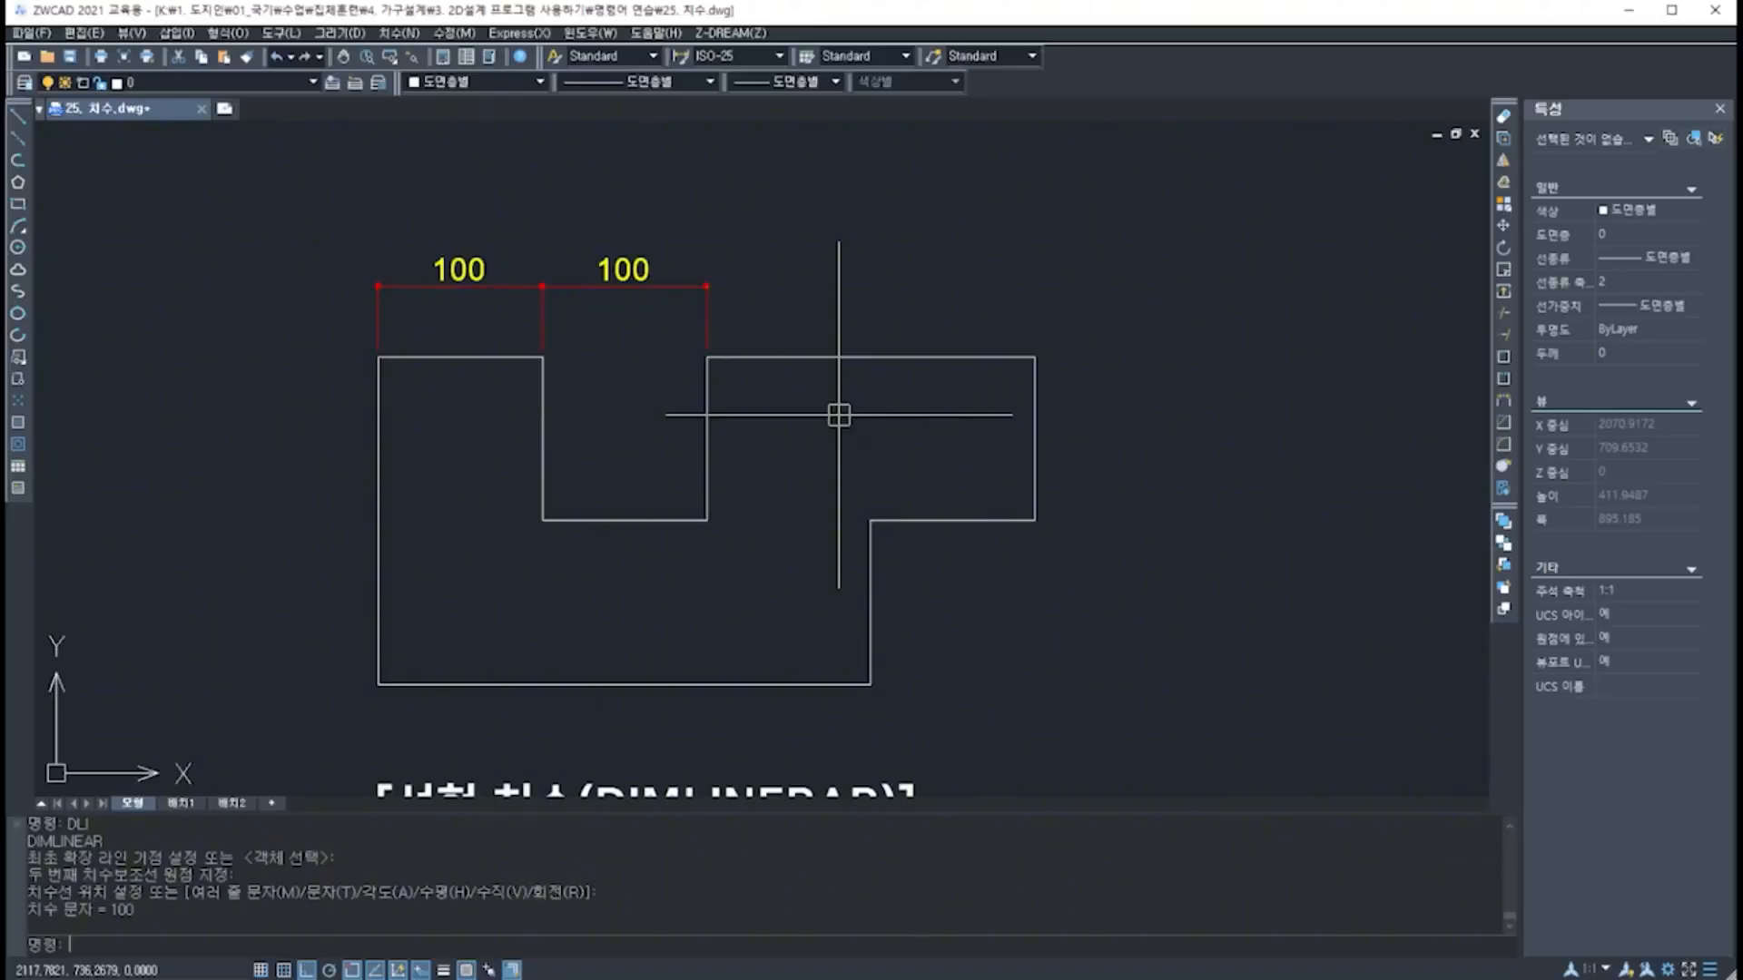
key("Return")
left_click(706, 357)
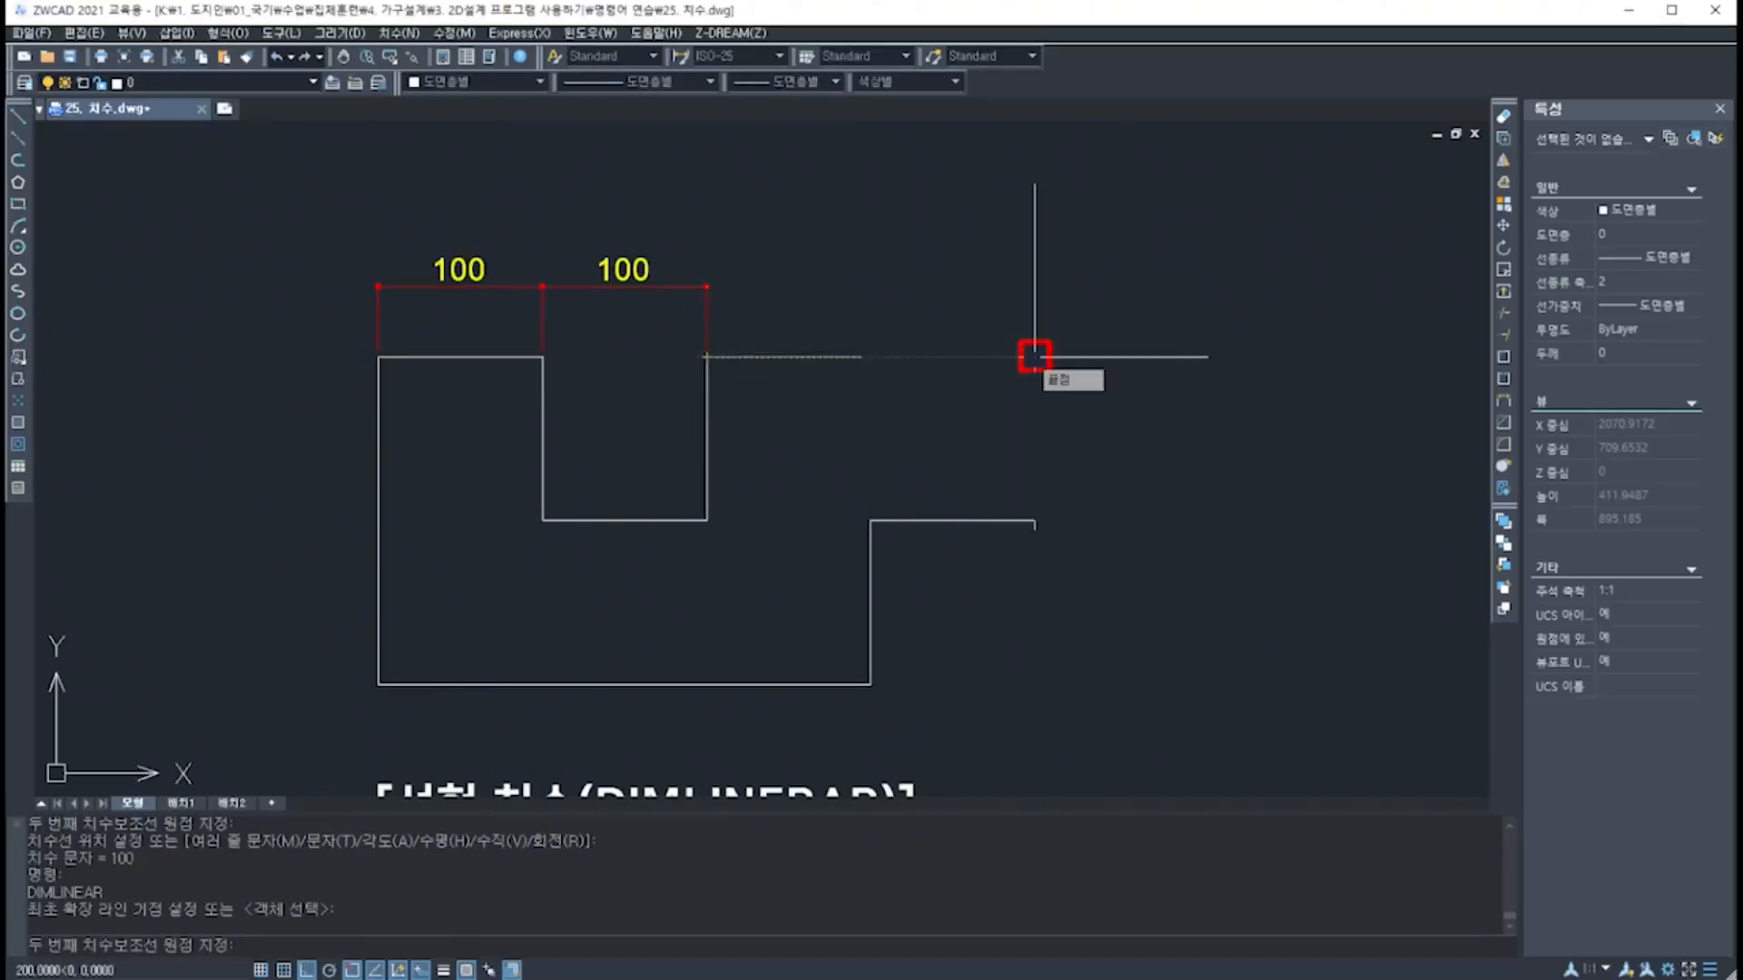
left_click(1035, 356)
left_click(707, 286)
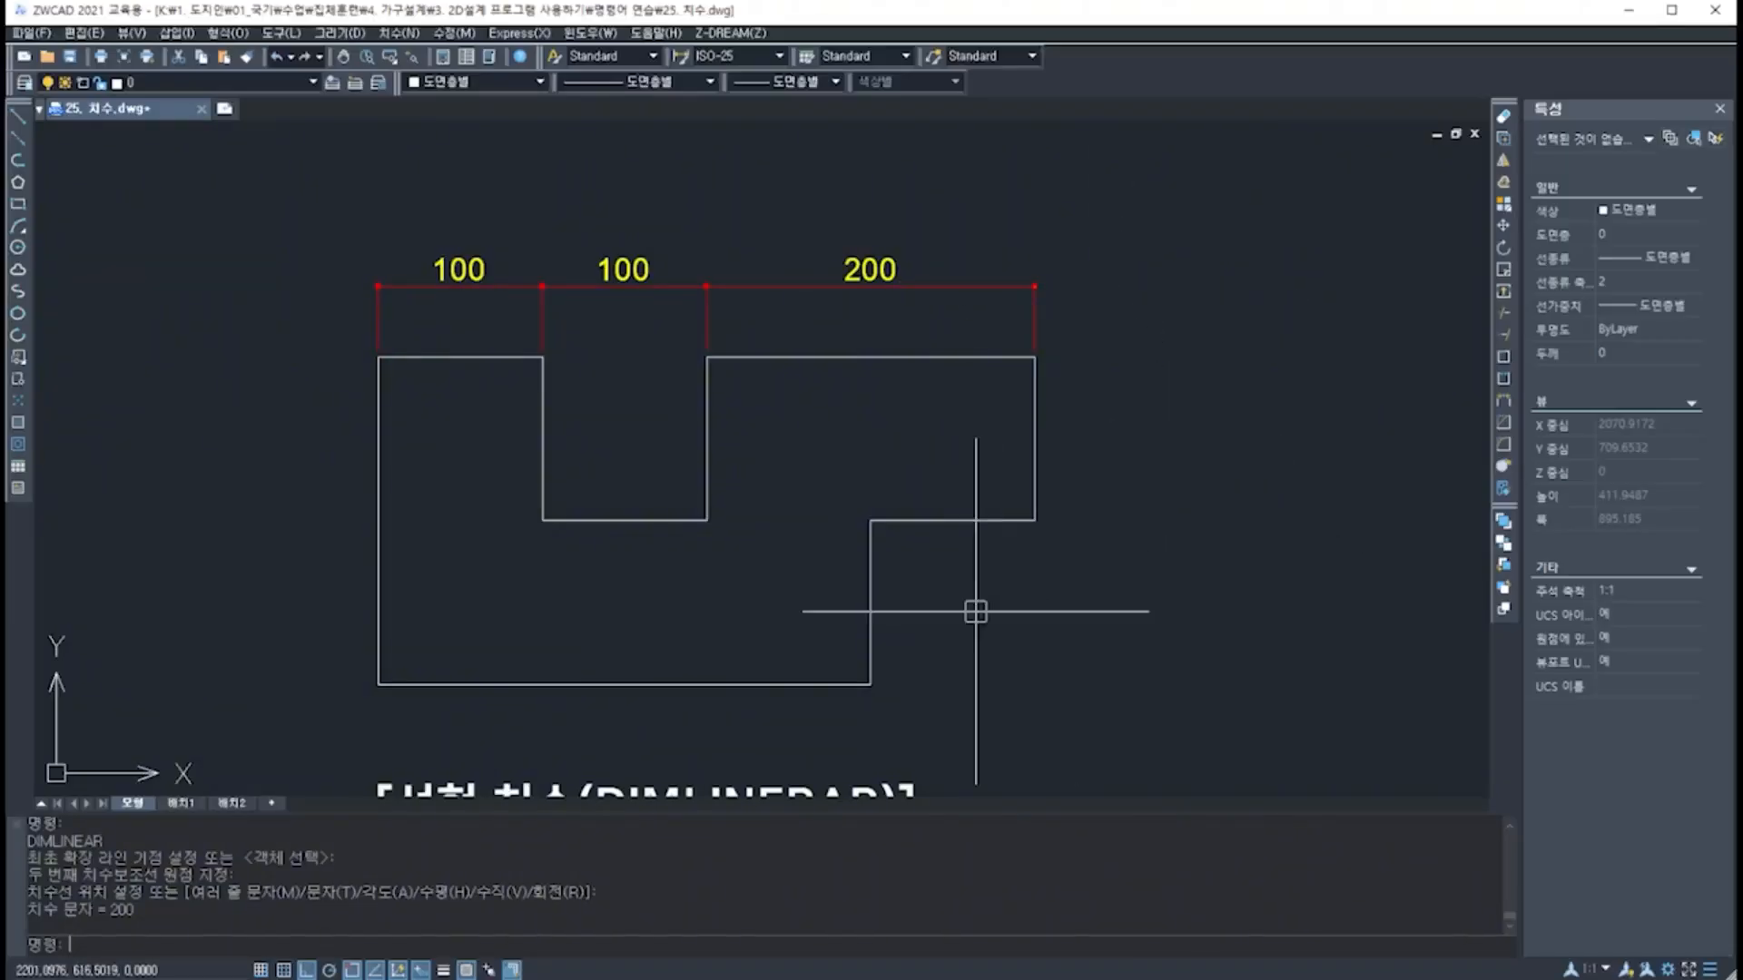
Step: Erase the three linear dimensions above the stepped outline
scroll(971, 600, "down", 3)
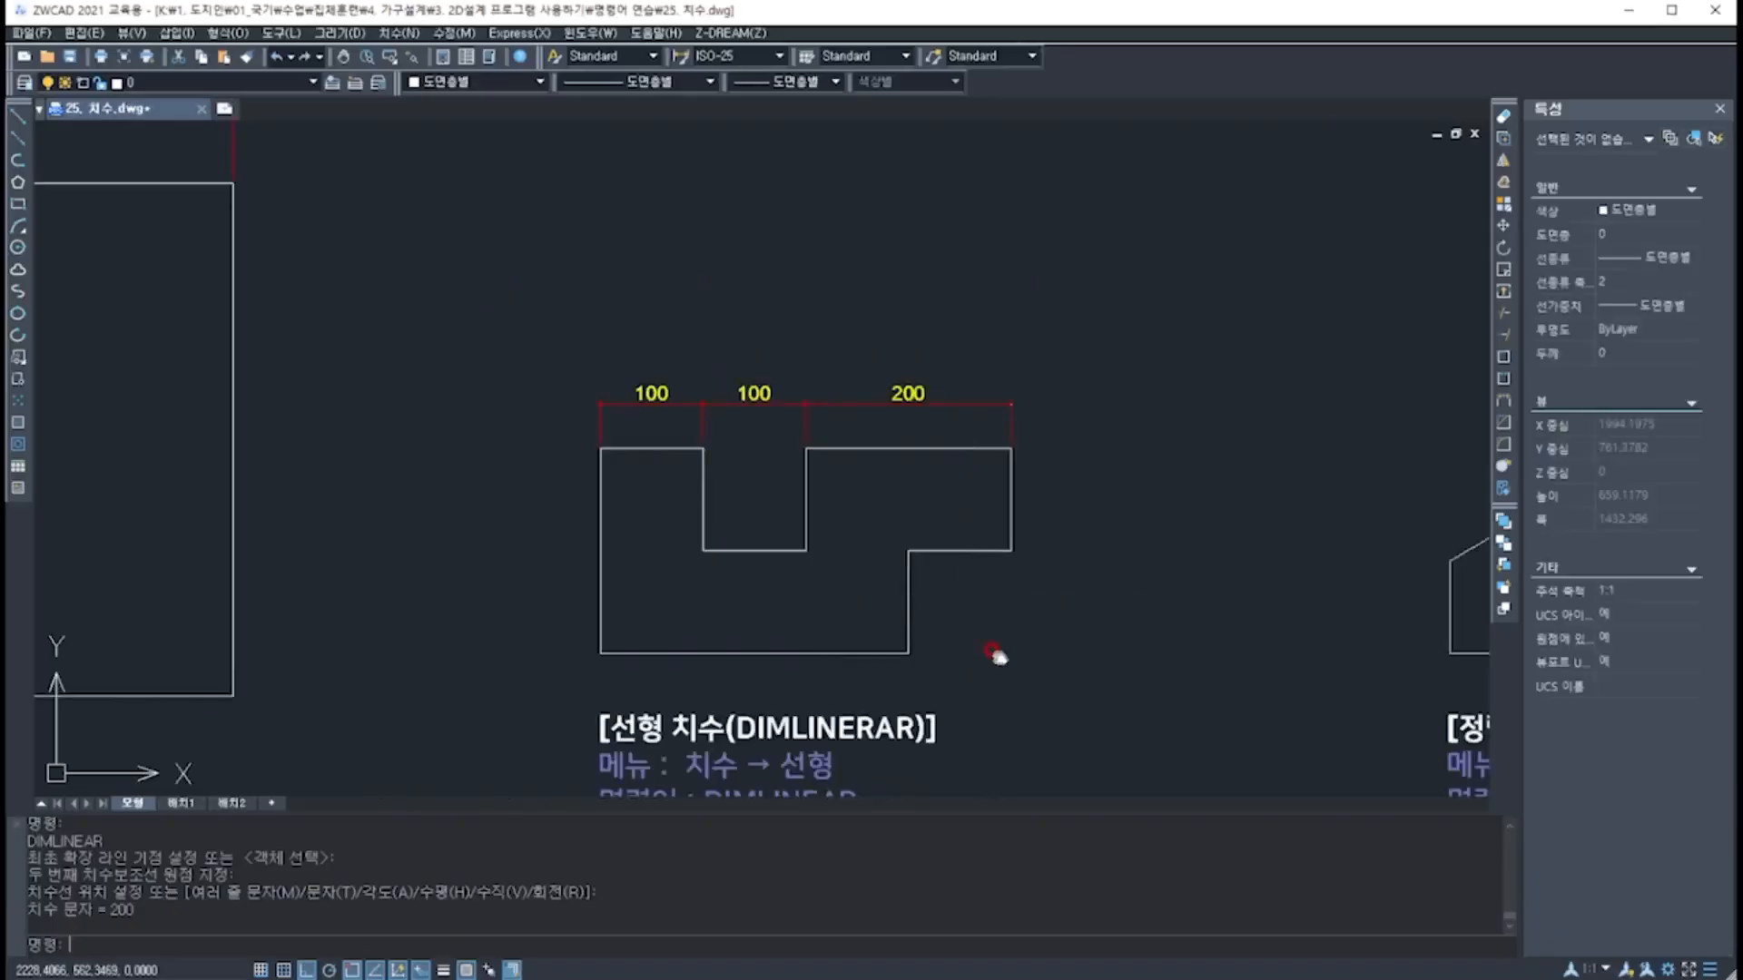
mouse_move(996, 654)
middle_mouse_down()
mouse_move(965, 369)
mouse_move(964, 386)
middle_mouse_up()
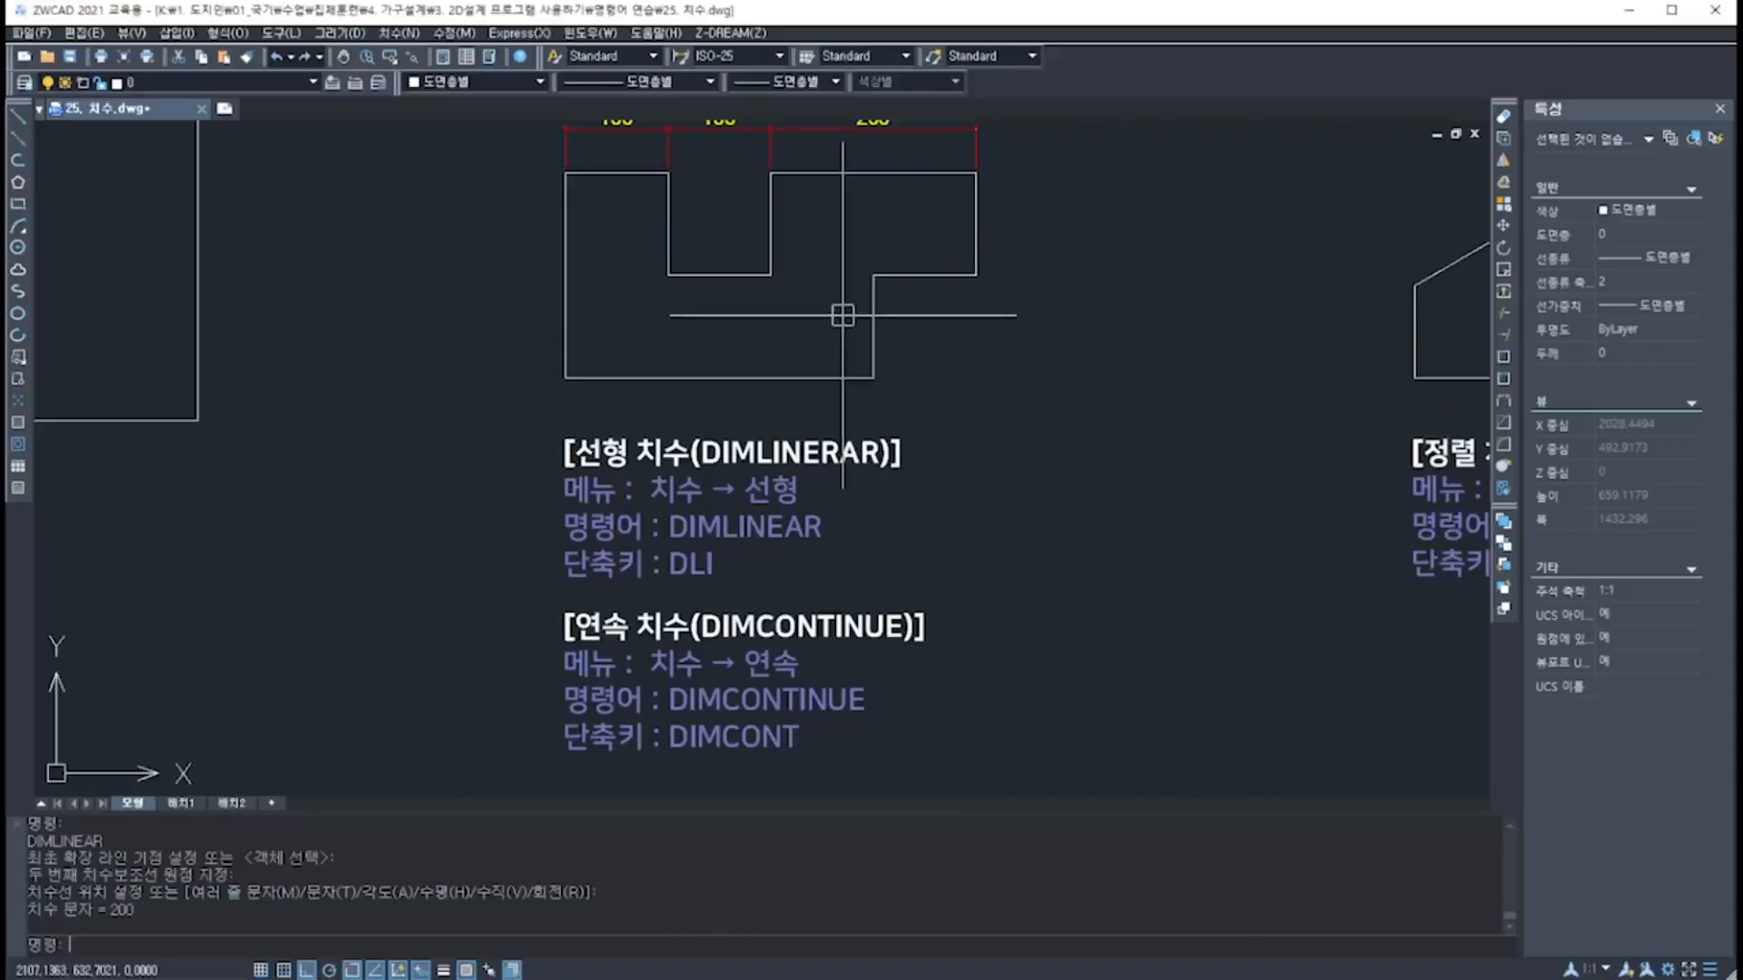
middle_click_drag(840, 312, 840, 557)
scroll(788, 524, "up", 2)
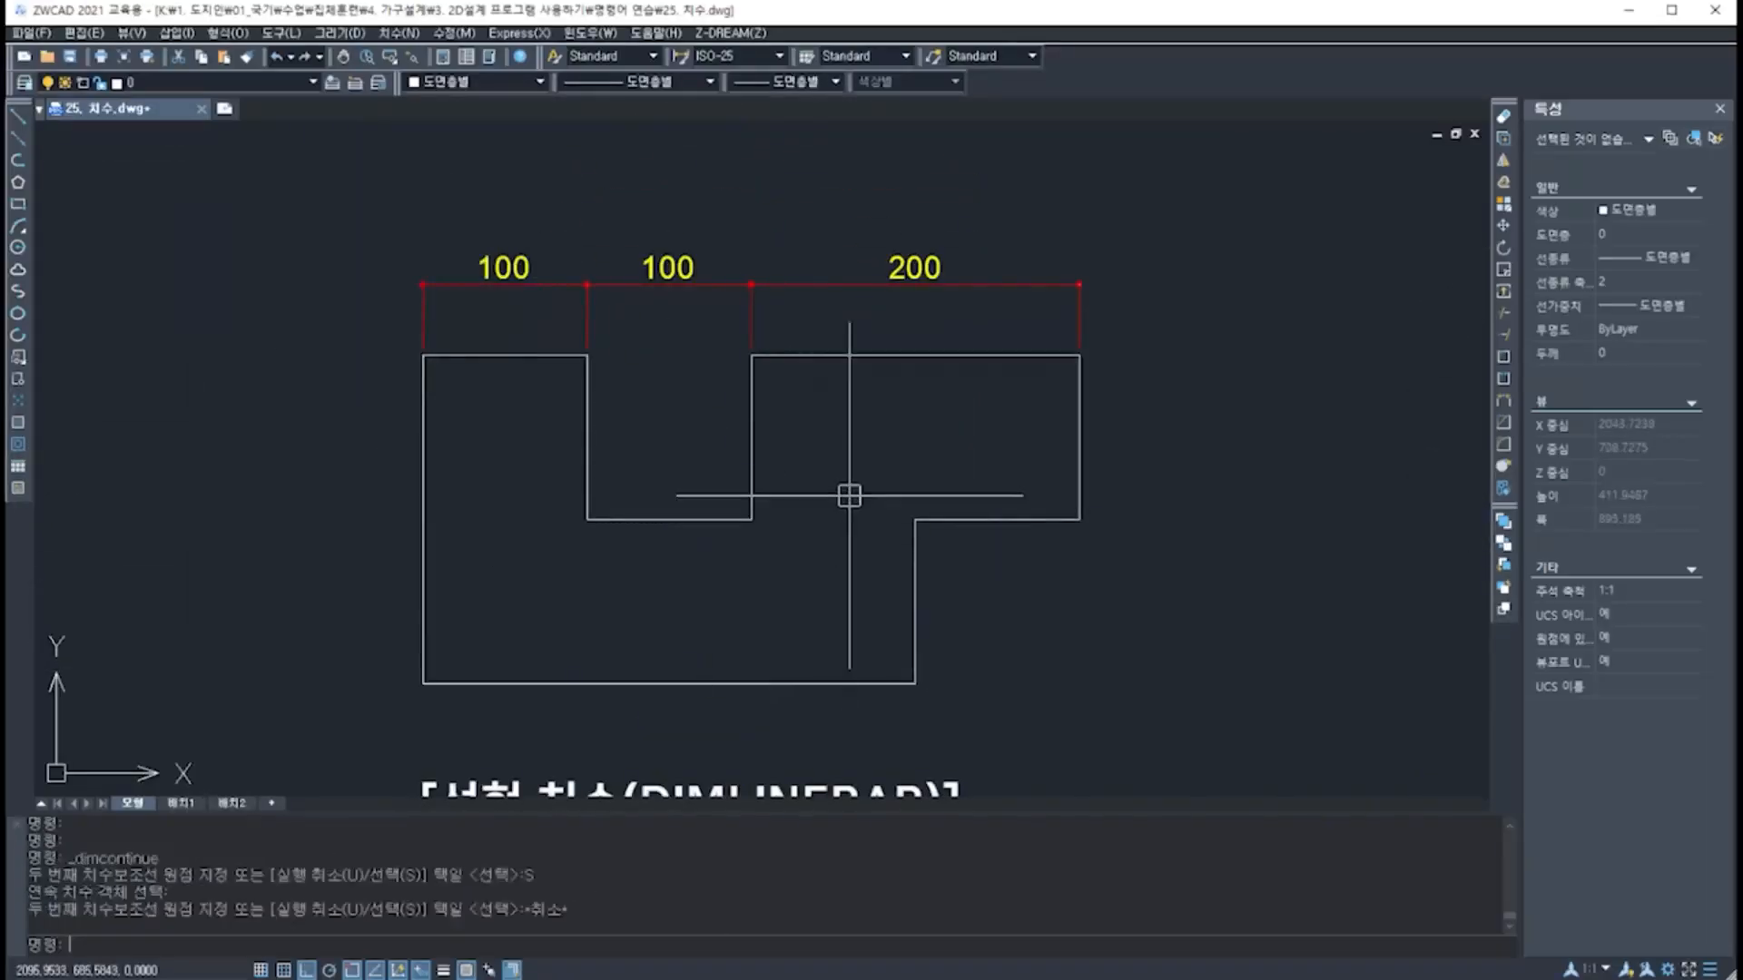
middle_click_drag(876, 488, 935, 500)
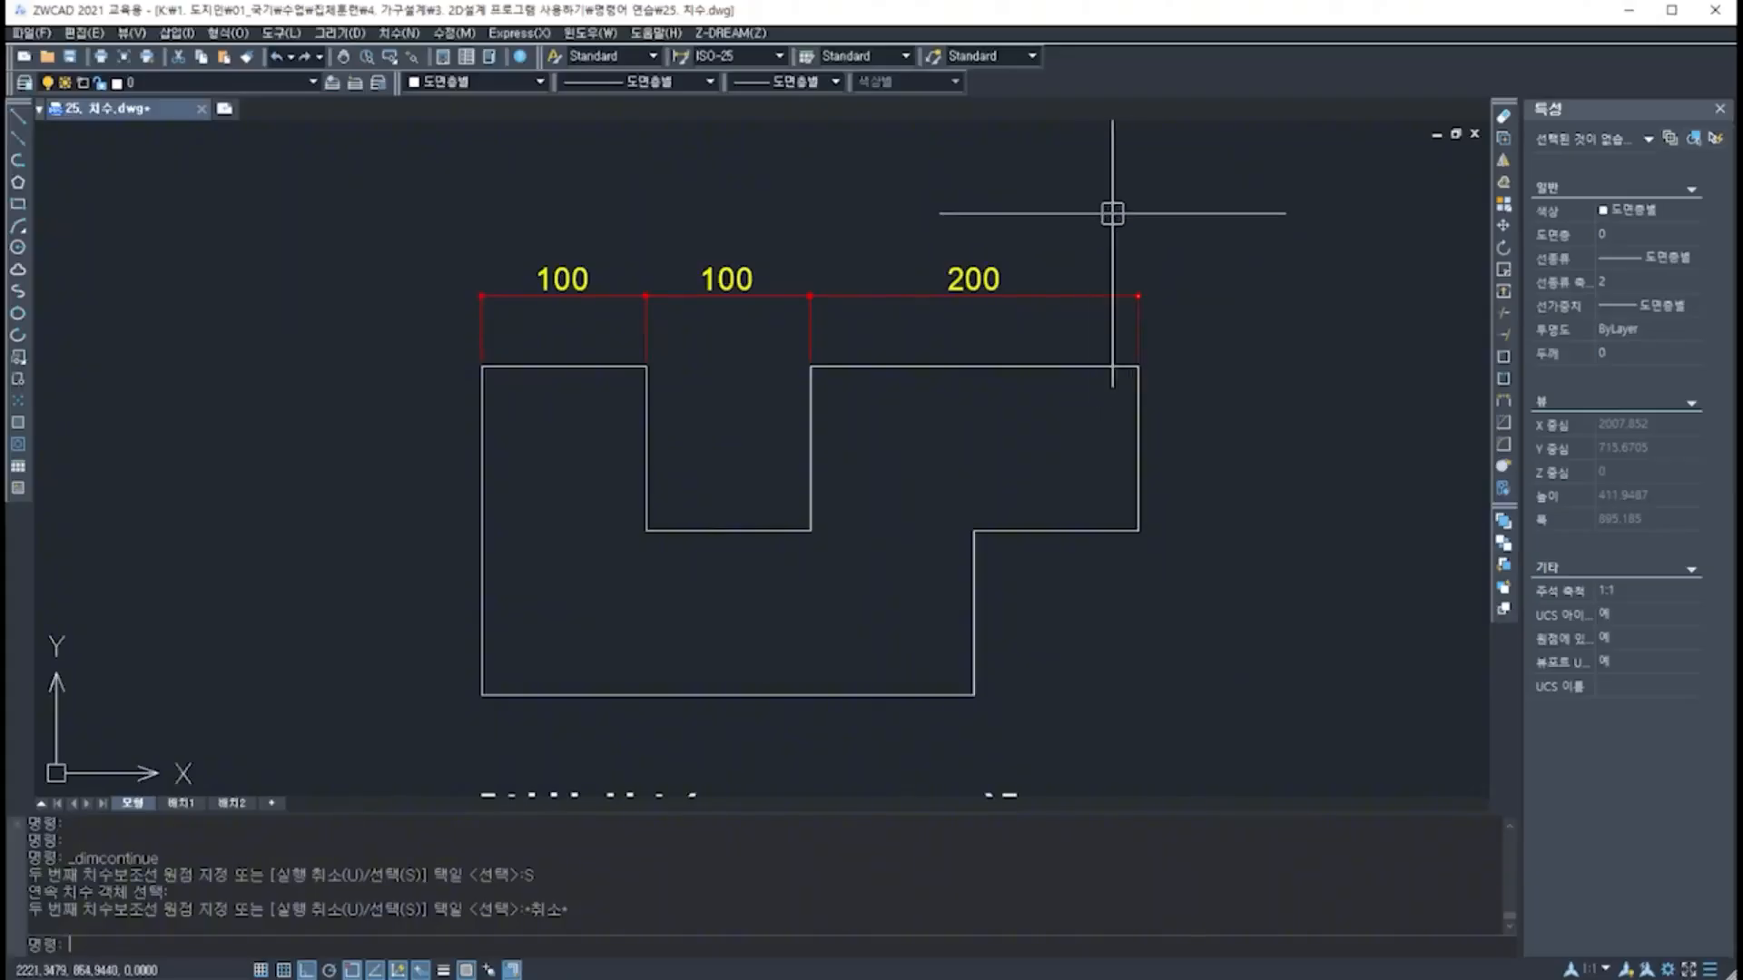
left_click(1068, 214)
left_click(576, 313)
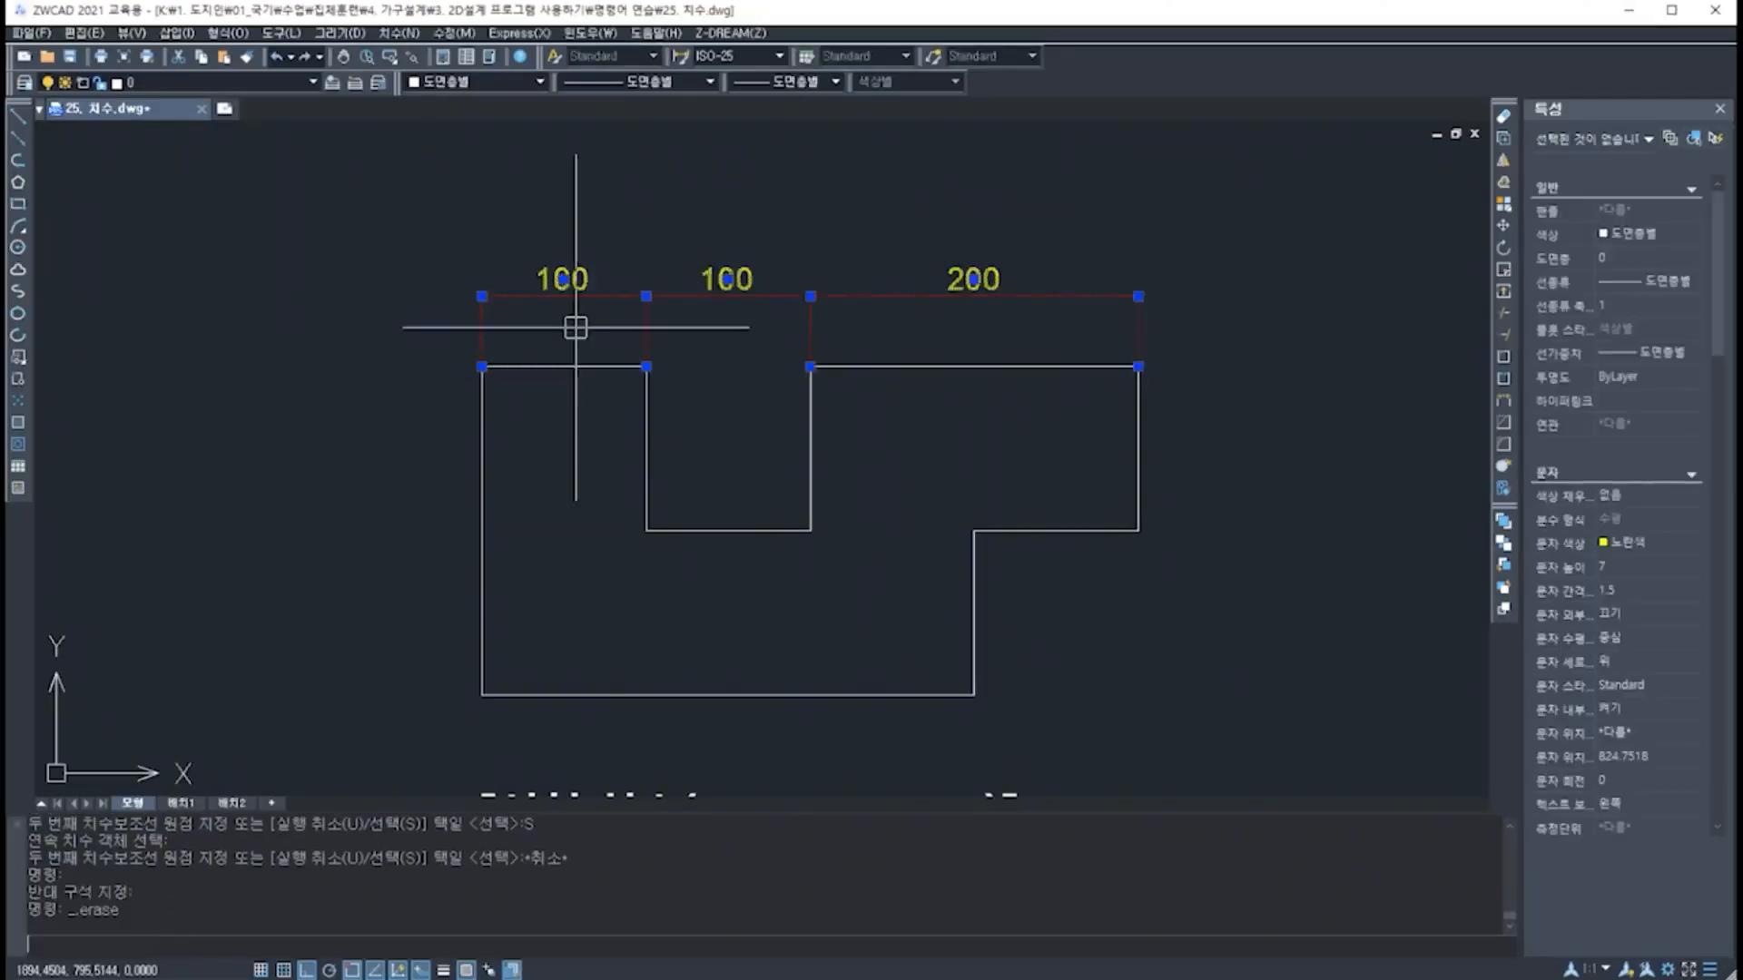
Step: Place a new linear dimension above the stepped outline's short upper edge, just before the notch
key("Delete")
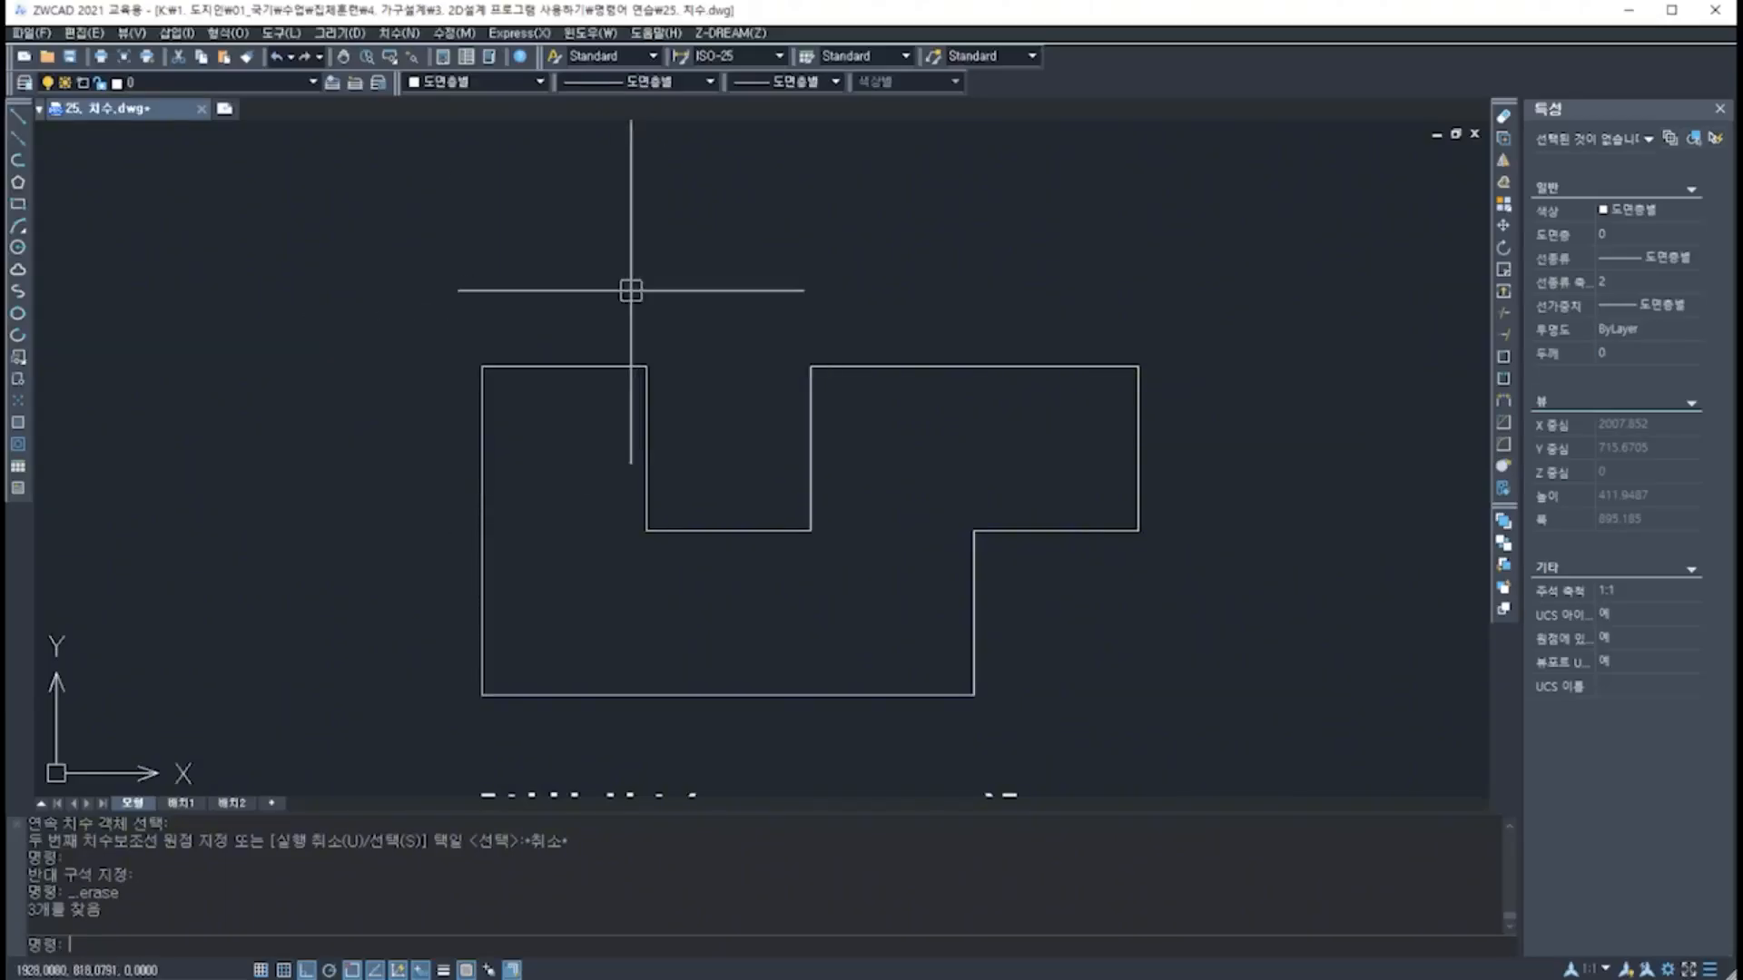
type("DLI")
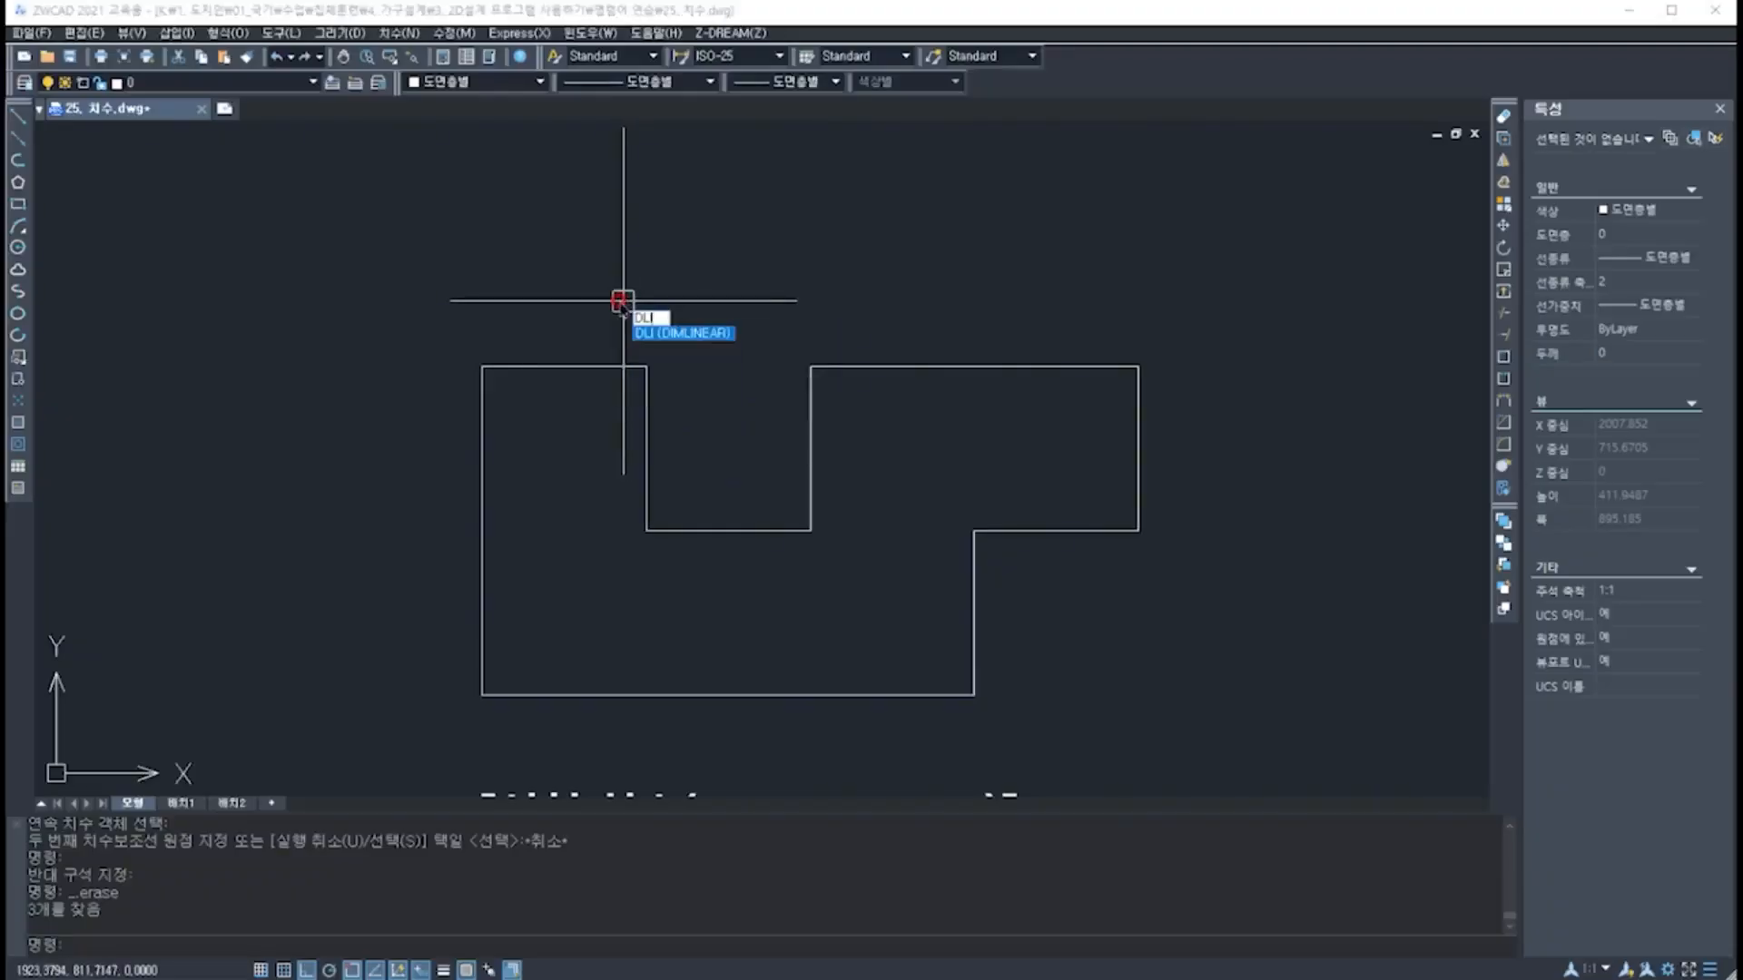
key("Return")
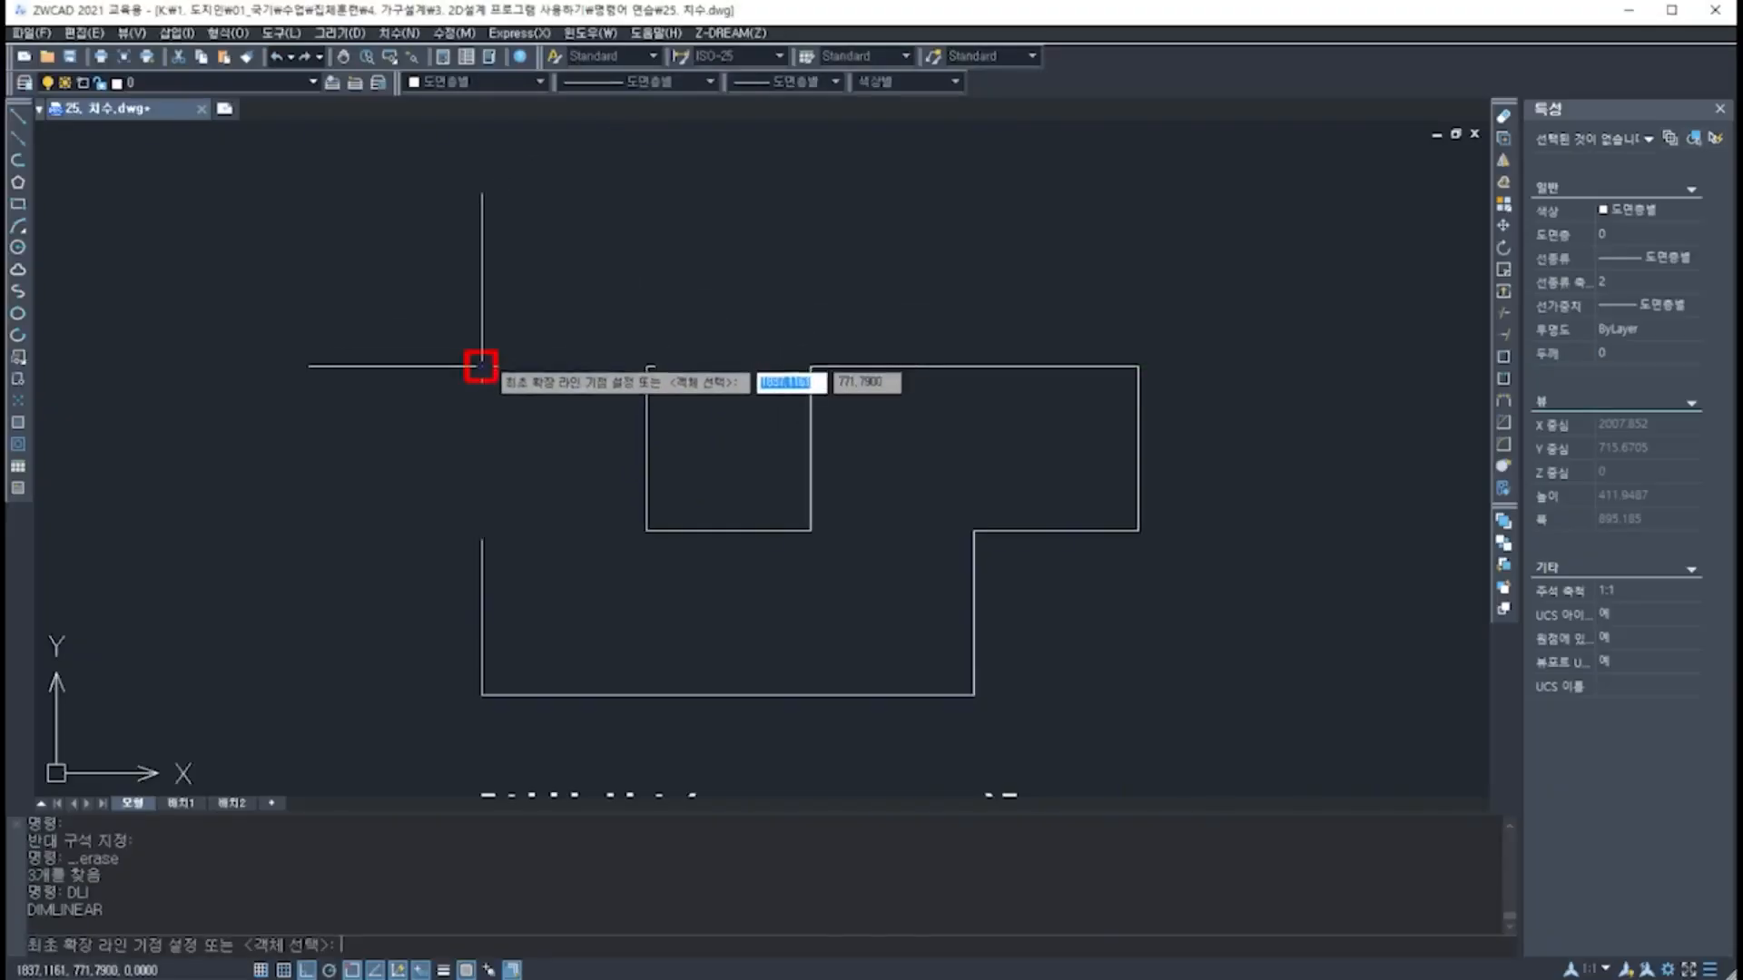
left_click(481, 366)
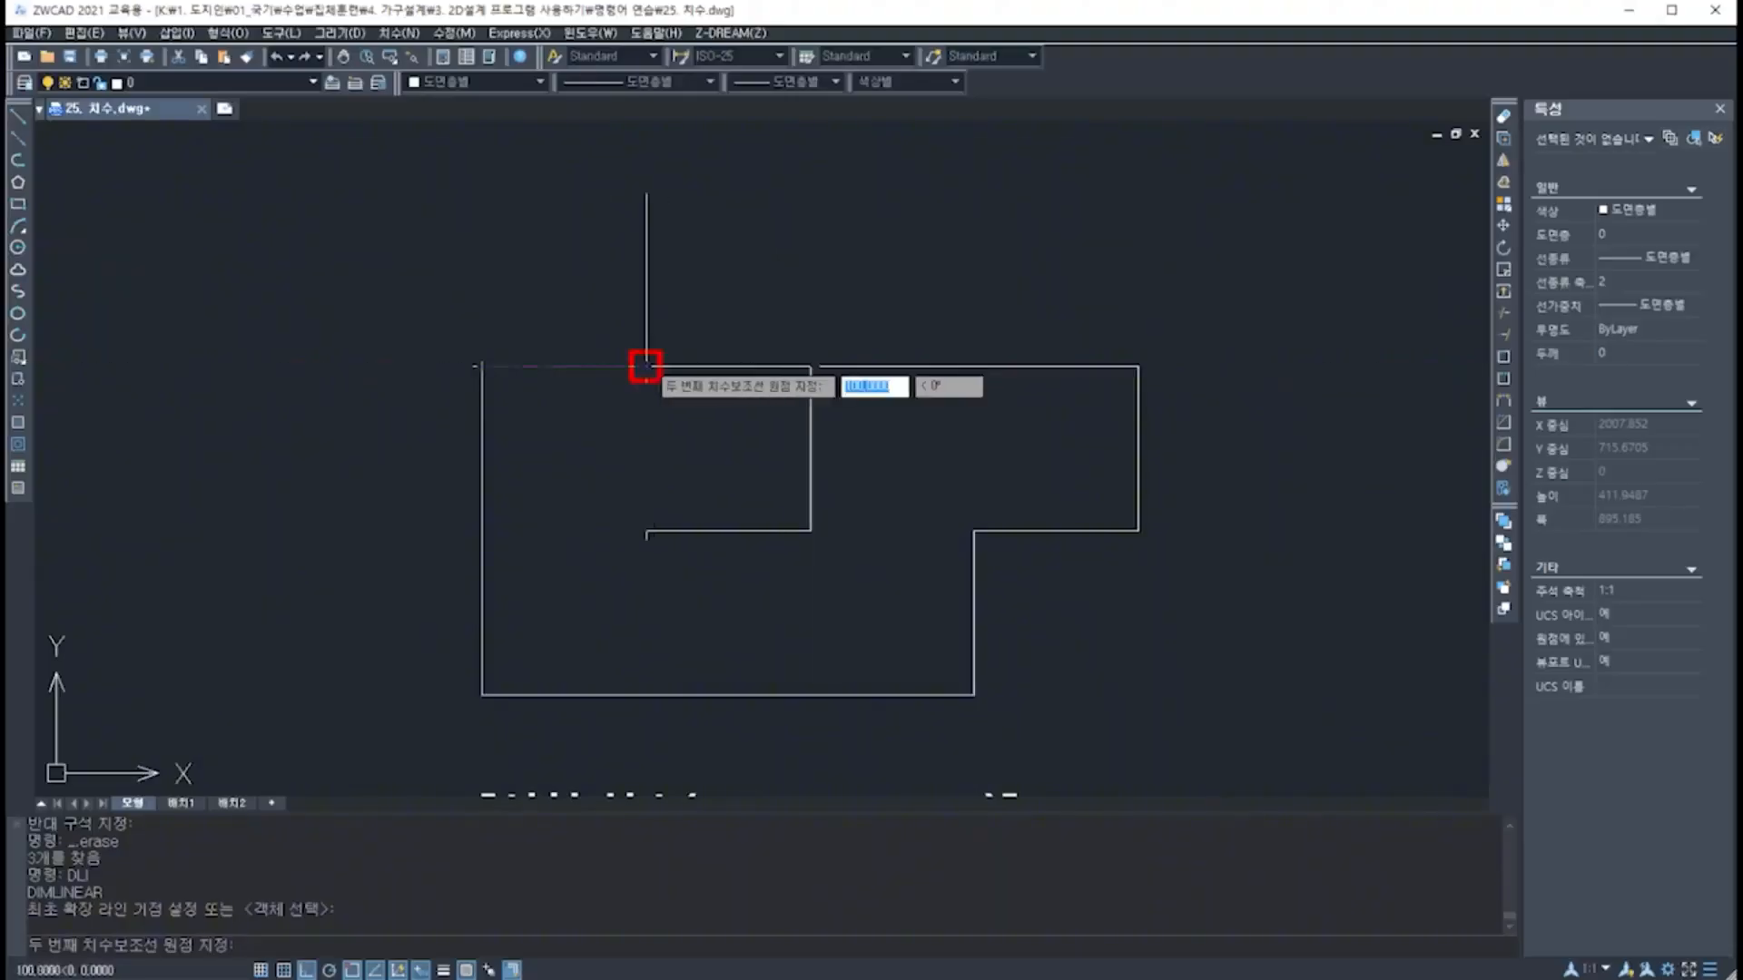
left_click(647, 367)
left_click(644, 318)
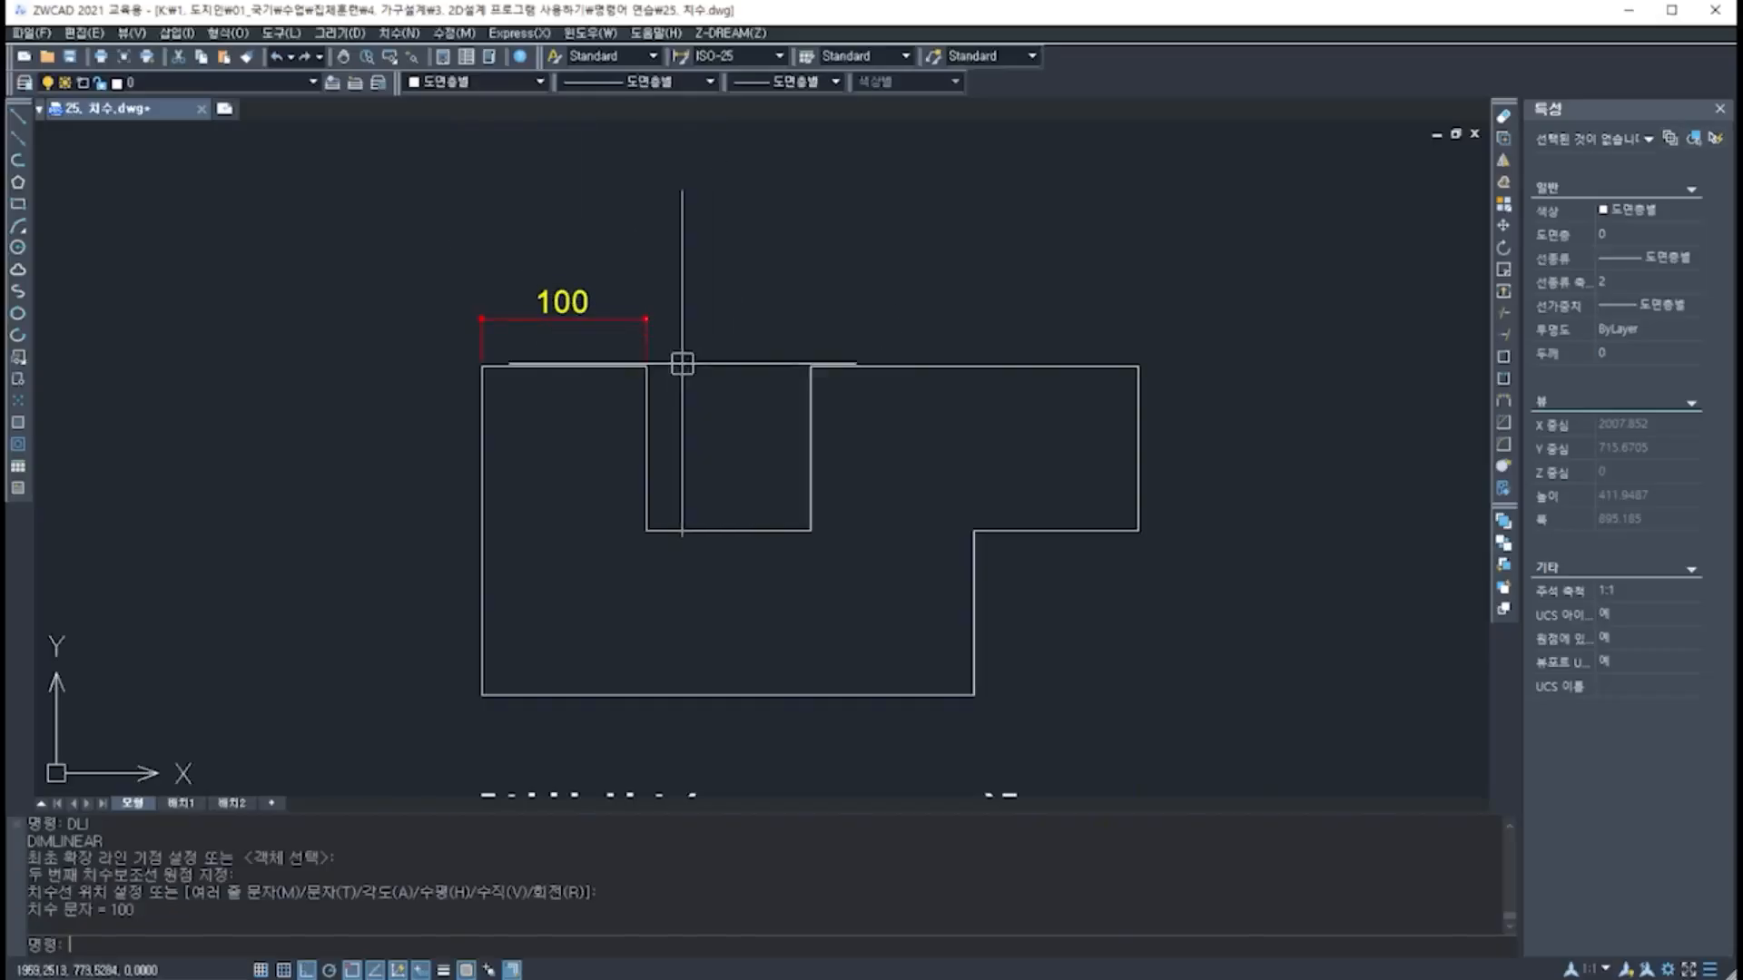
Step: Continue the dimension chain across the notch opening and over the long upper edge to the outline's far corner
left_click(396, 35)
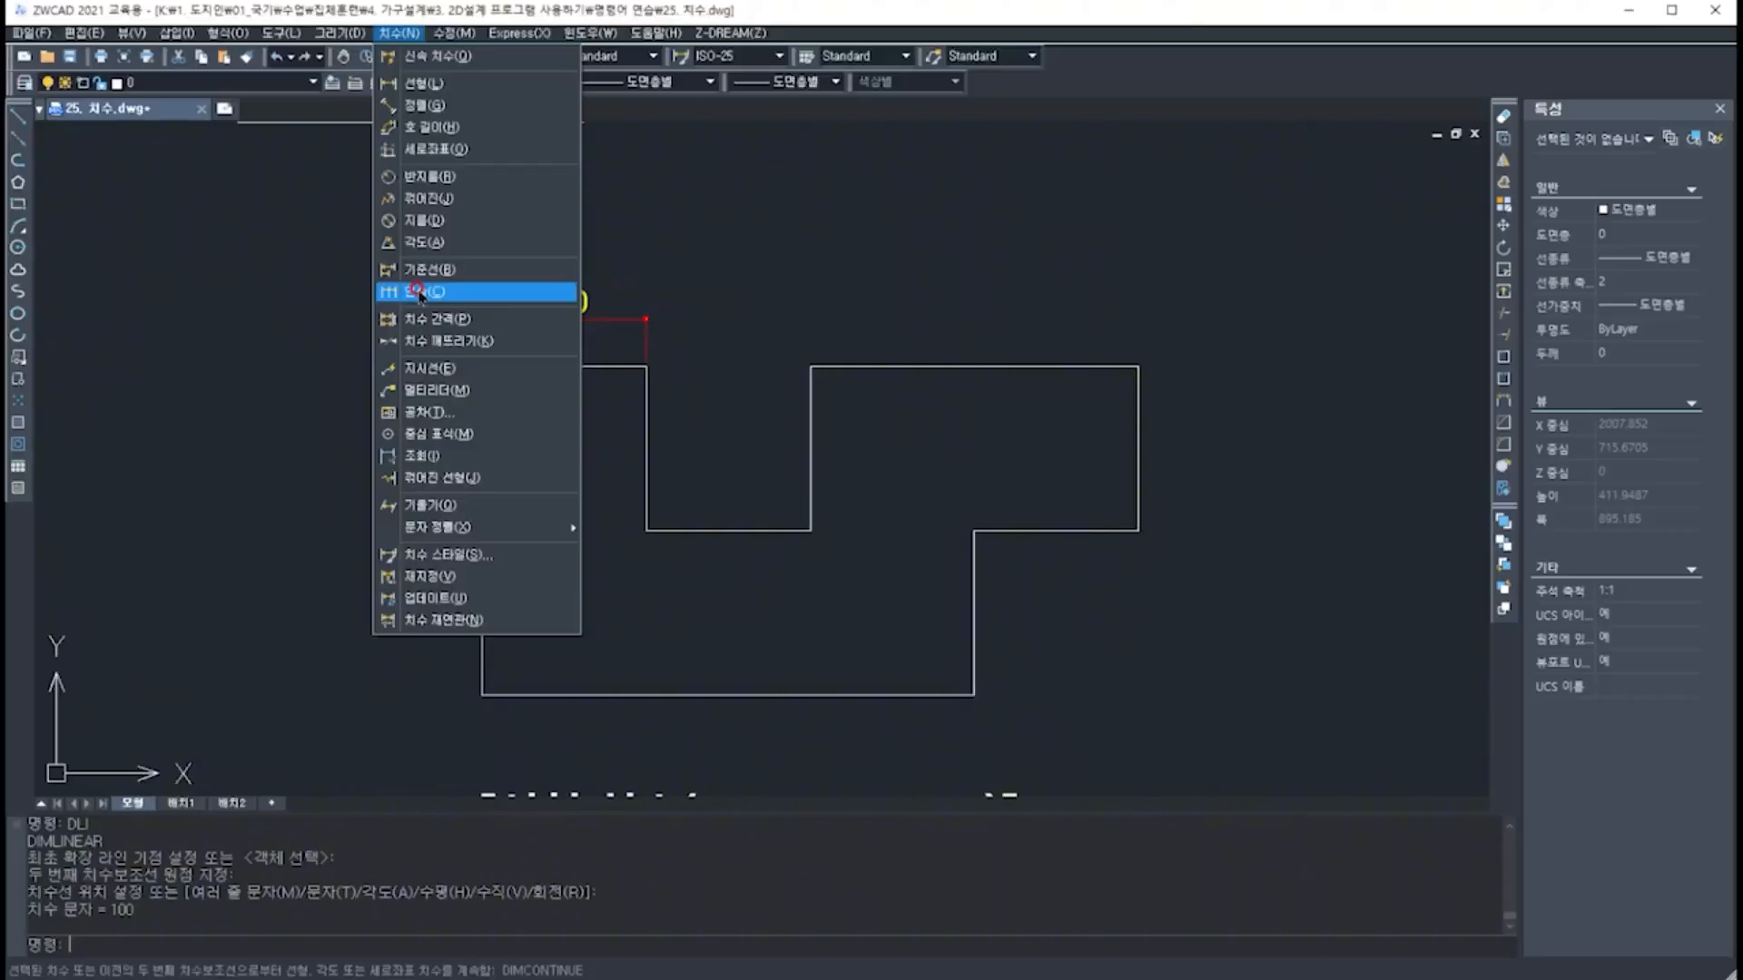
left_click(419, 293)
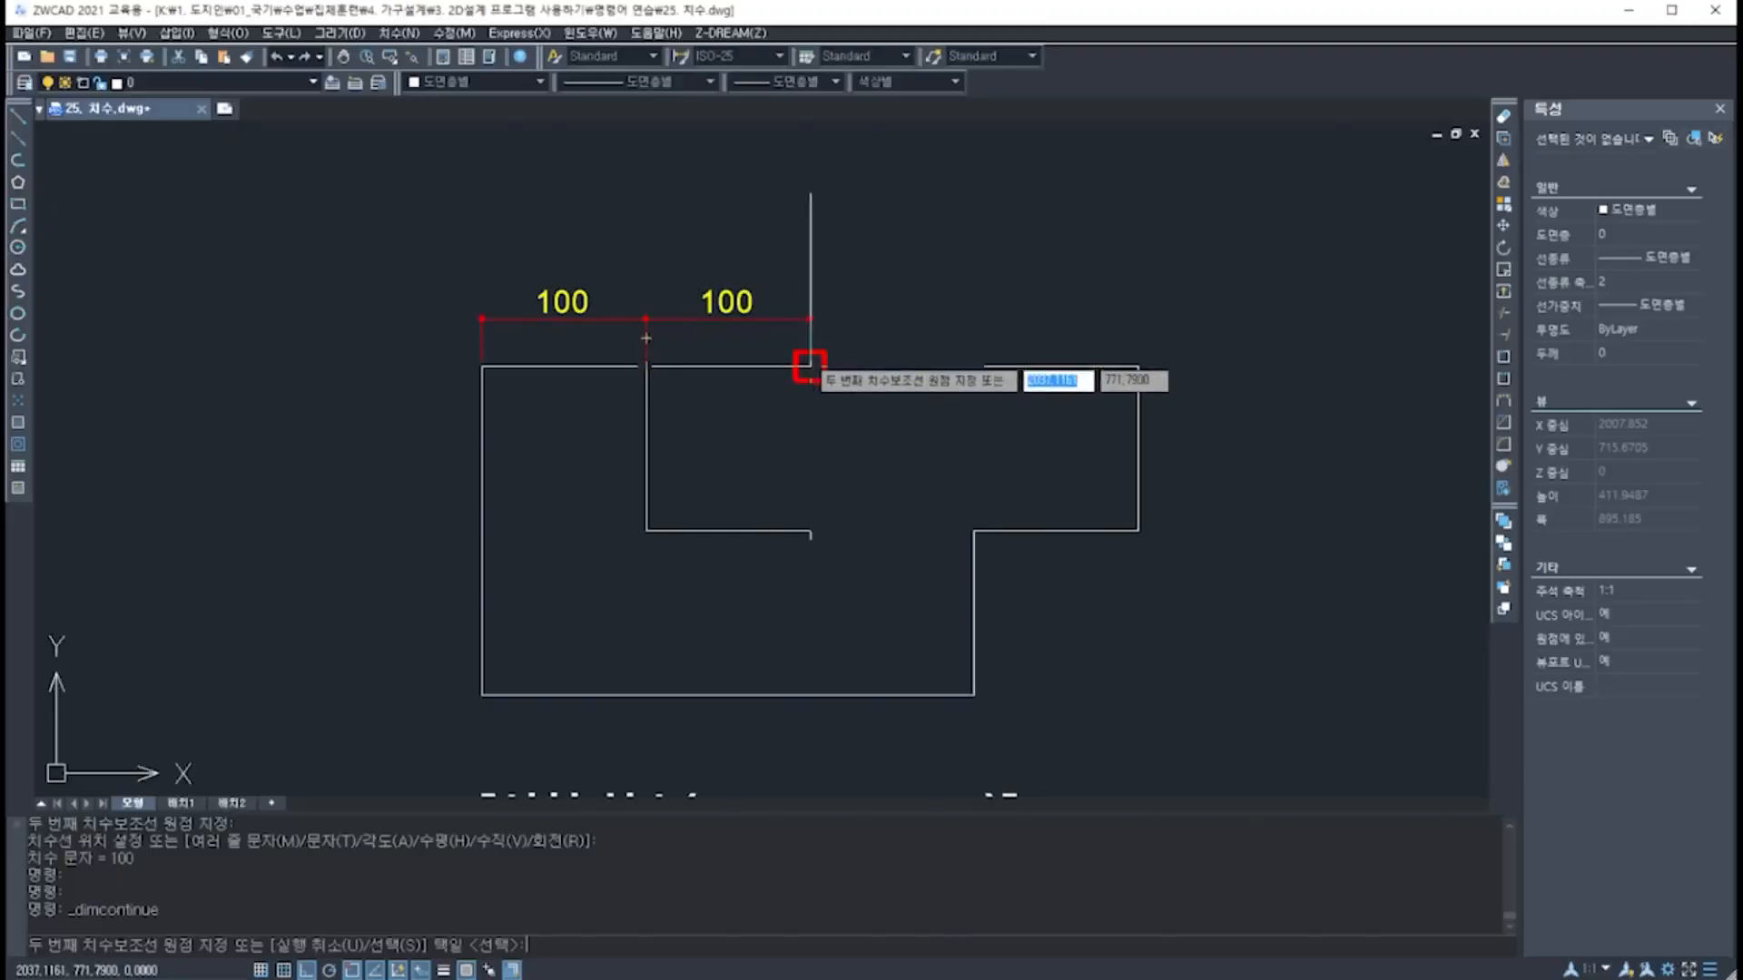
left_click(810, 366)
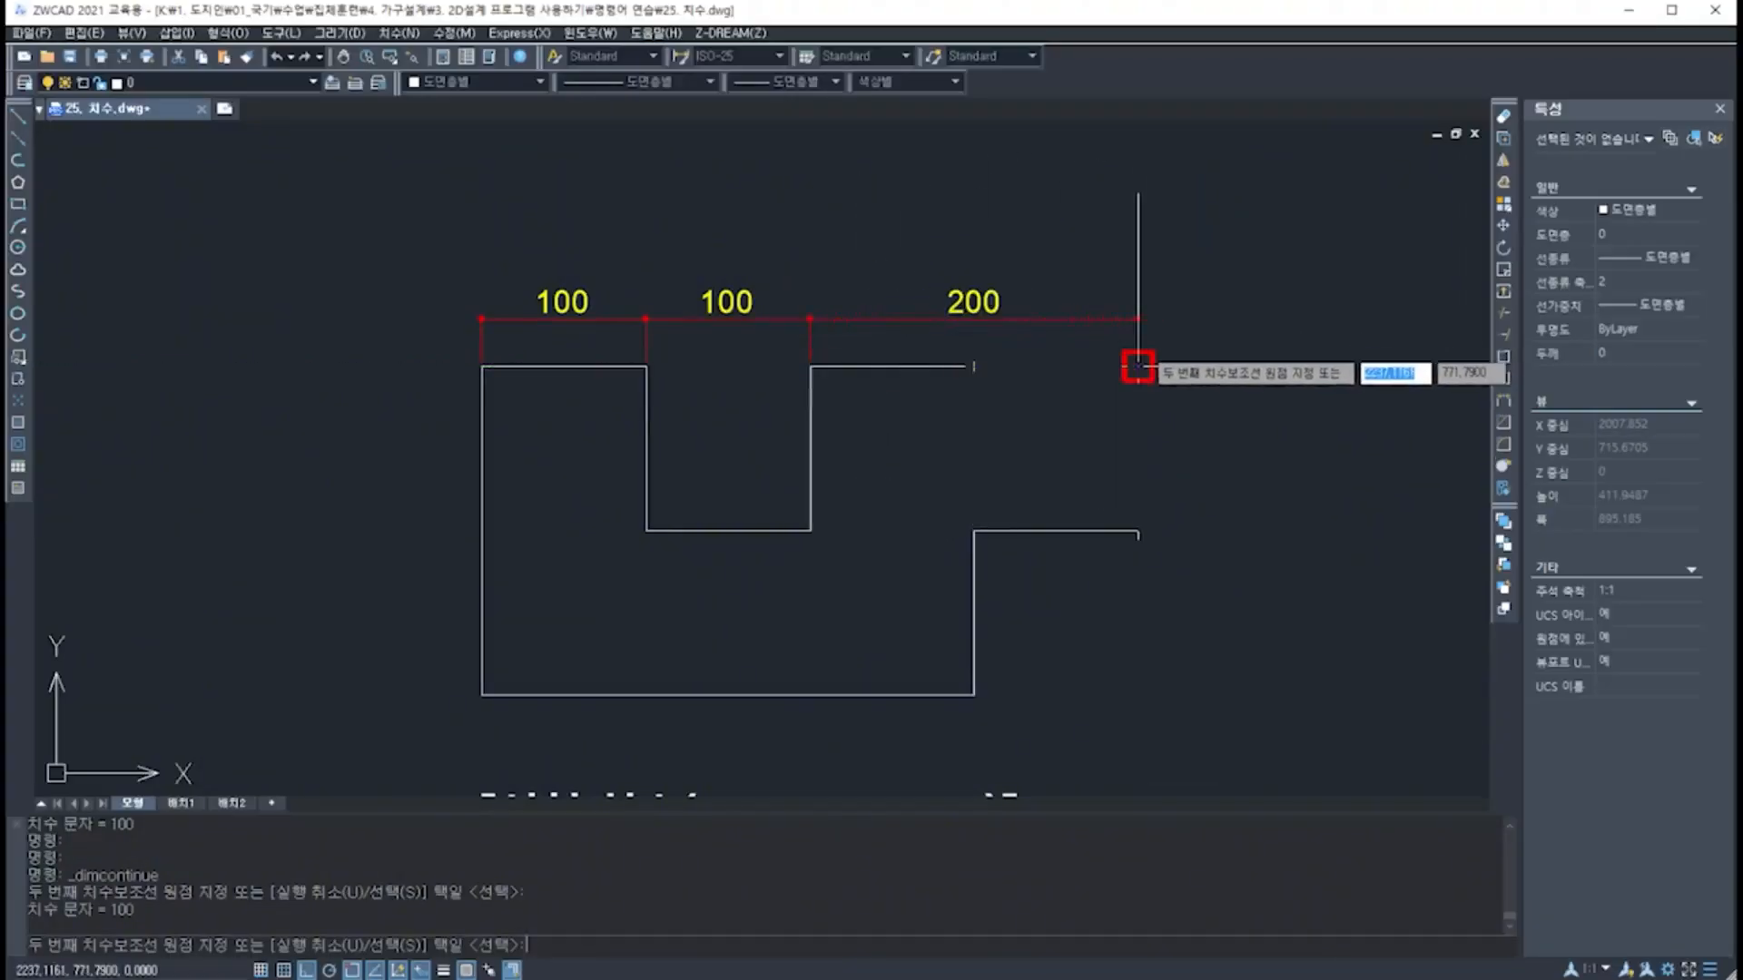
left_click(1138, 367)
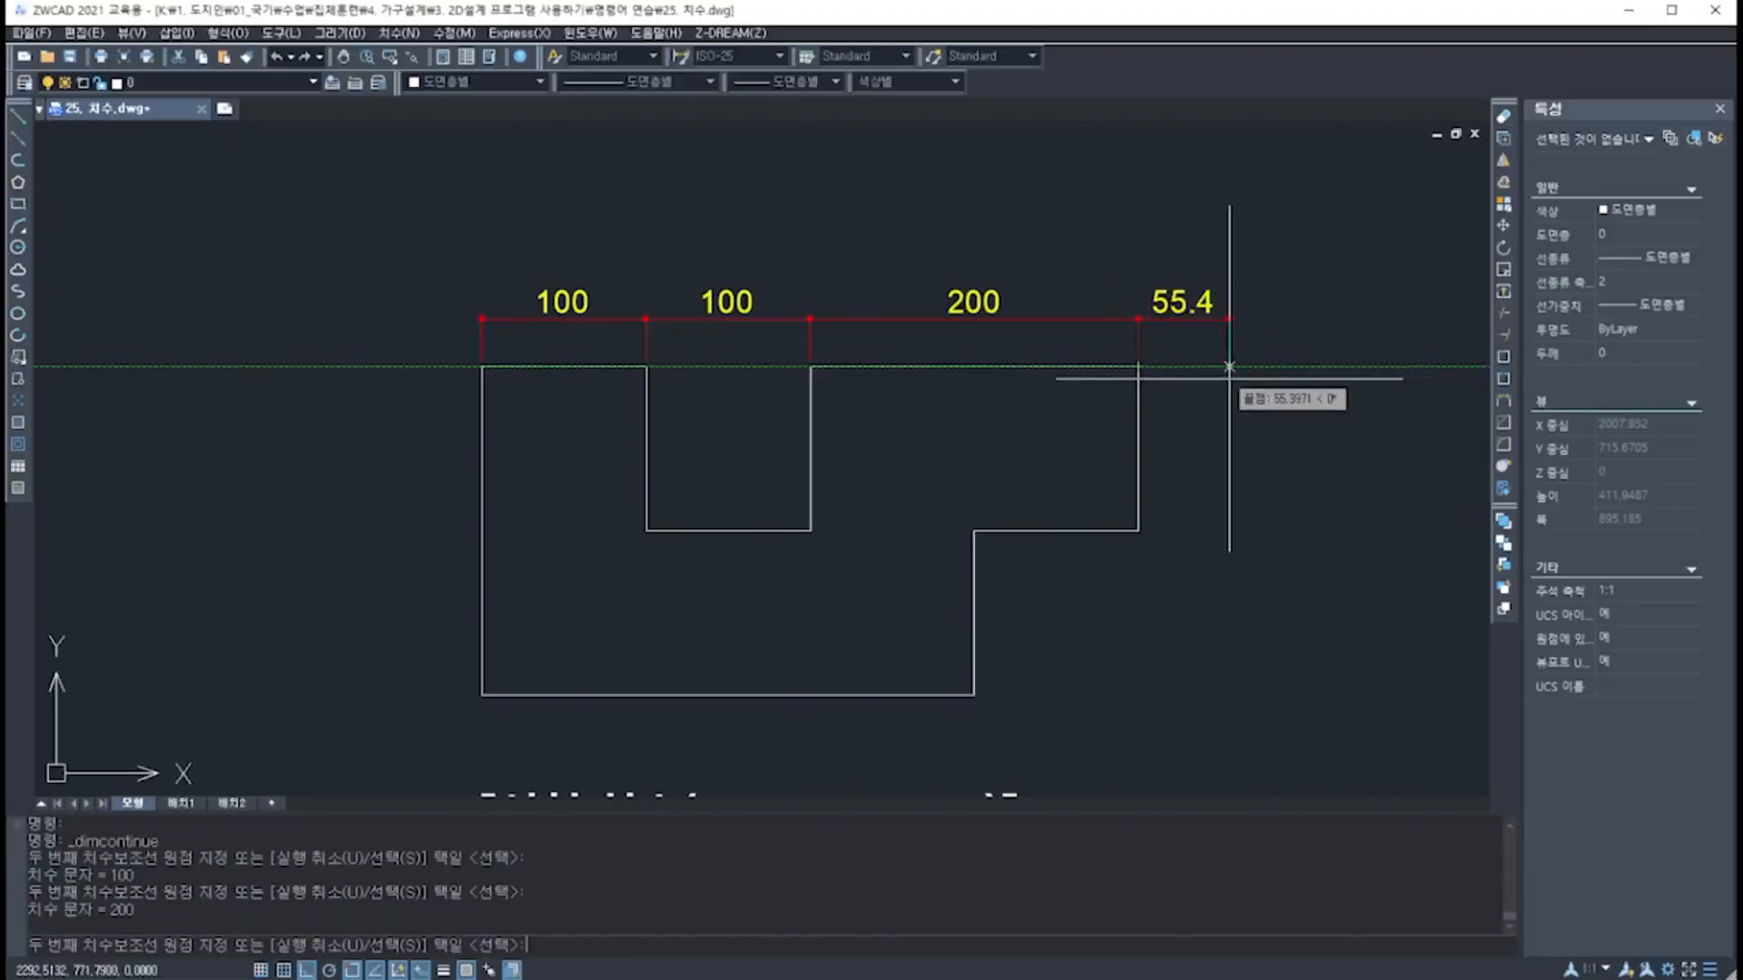
Step: Extend the chain with five freehand continued dimensions past the outline's far corner and finish the command
left_click(1214, 367)
left_click(1265, 367)
left_click(1315, 367)
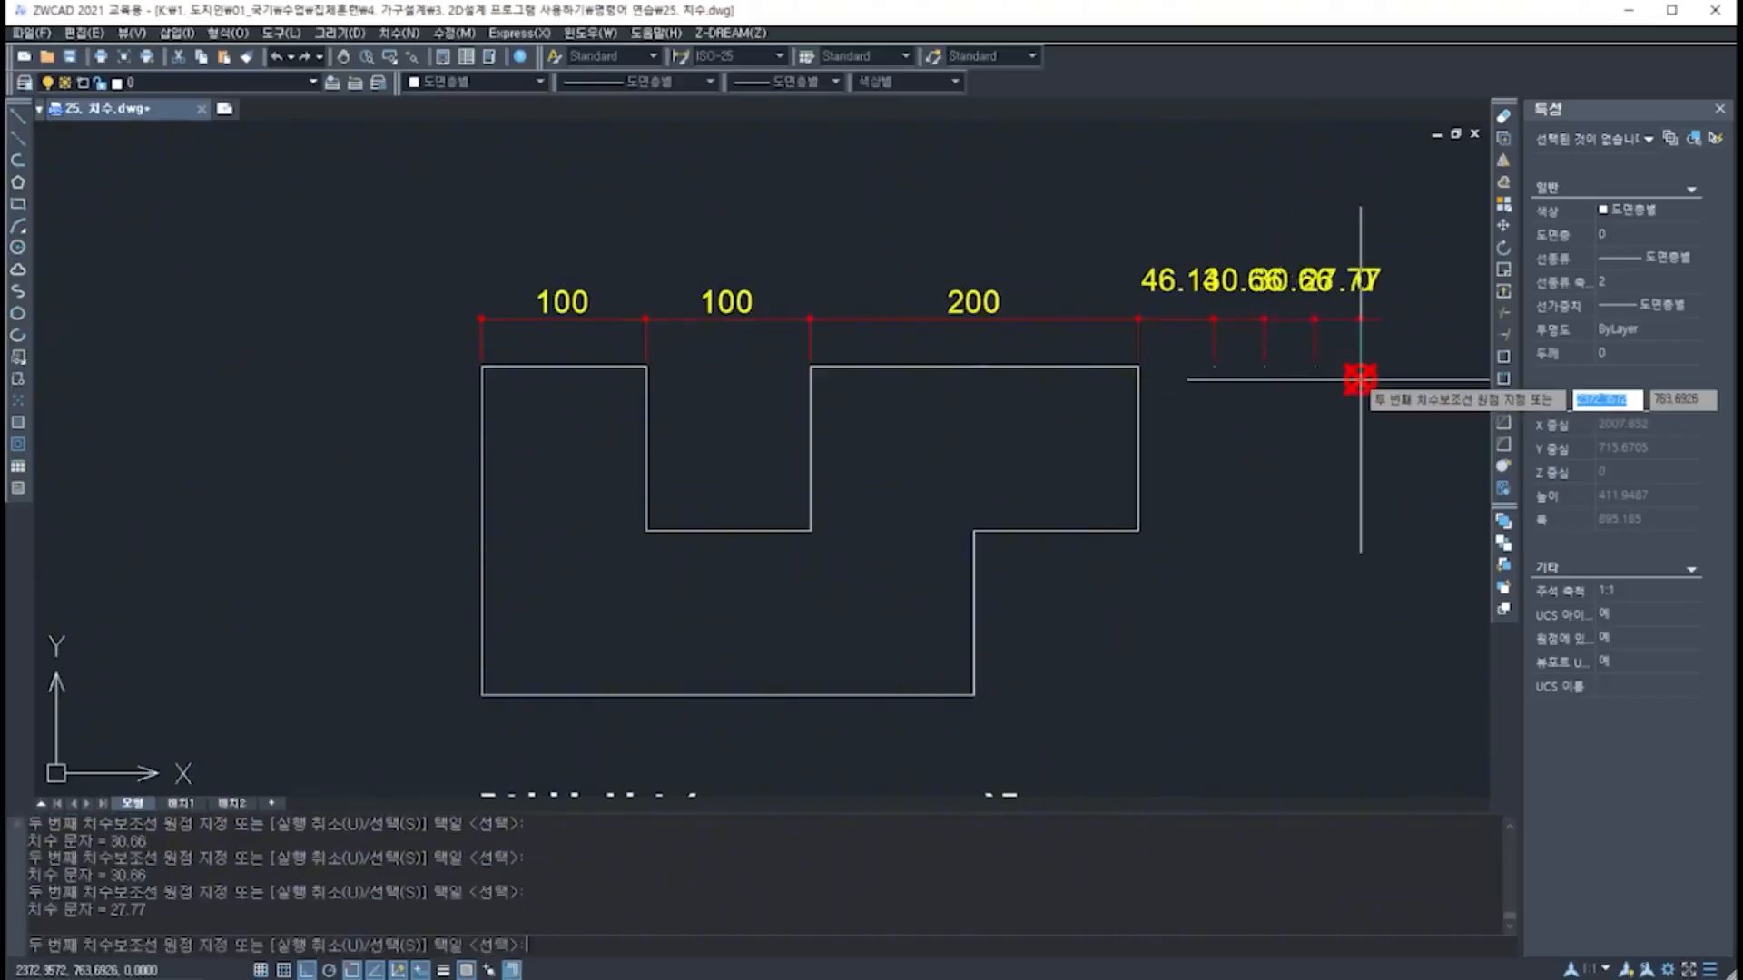
left_click(1360, 376)
left_click(1390, 376)
key("Return")
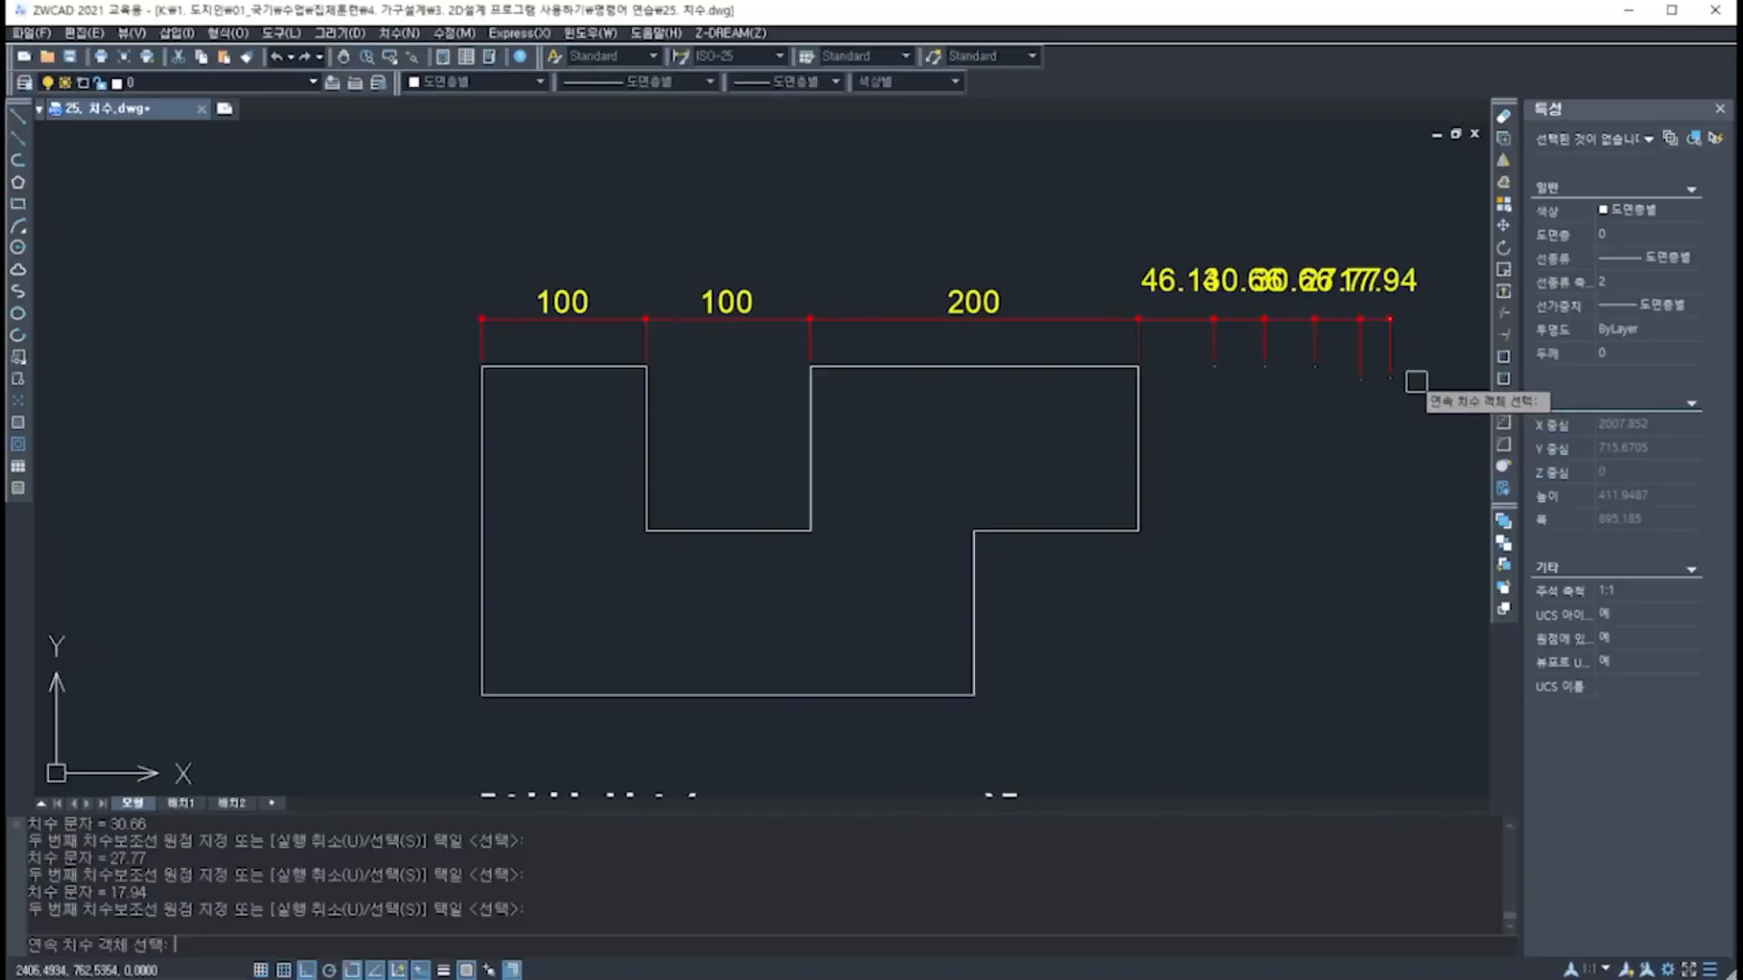
key("Return")
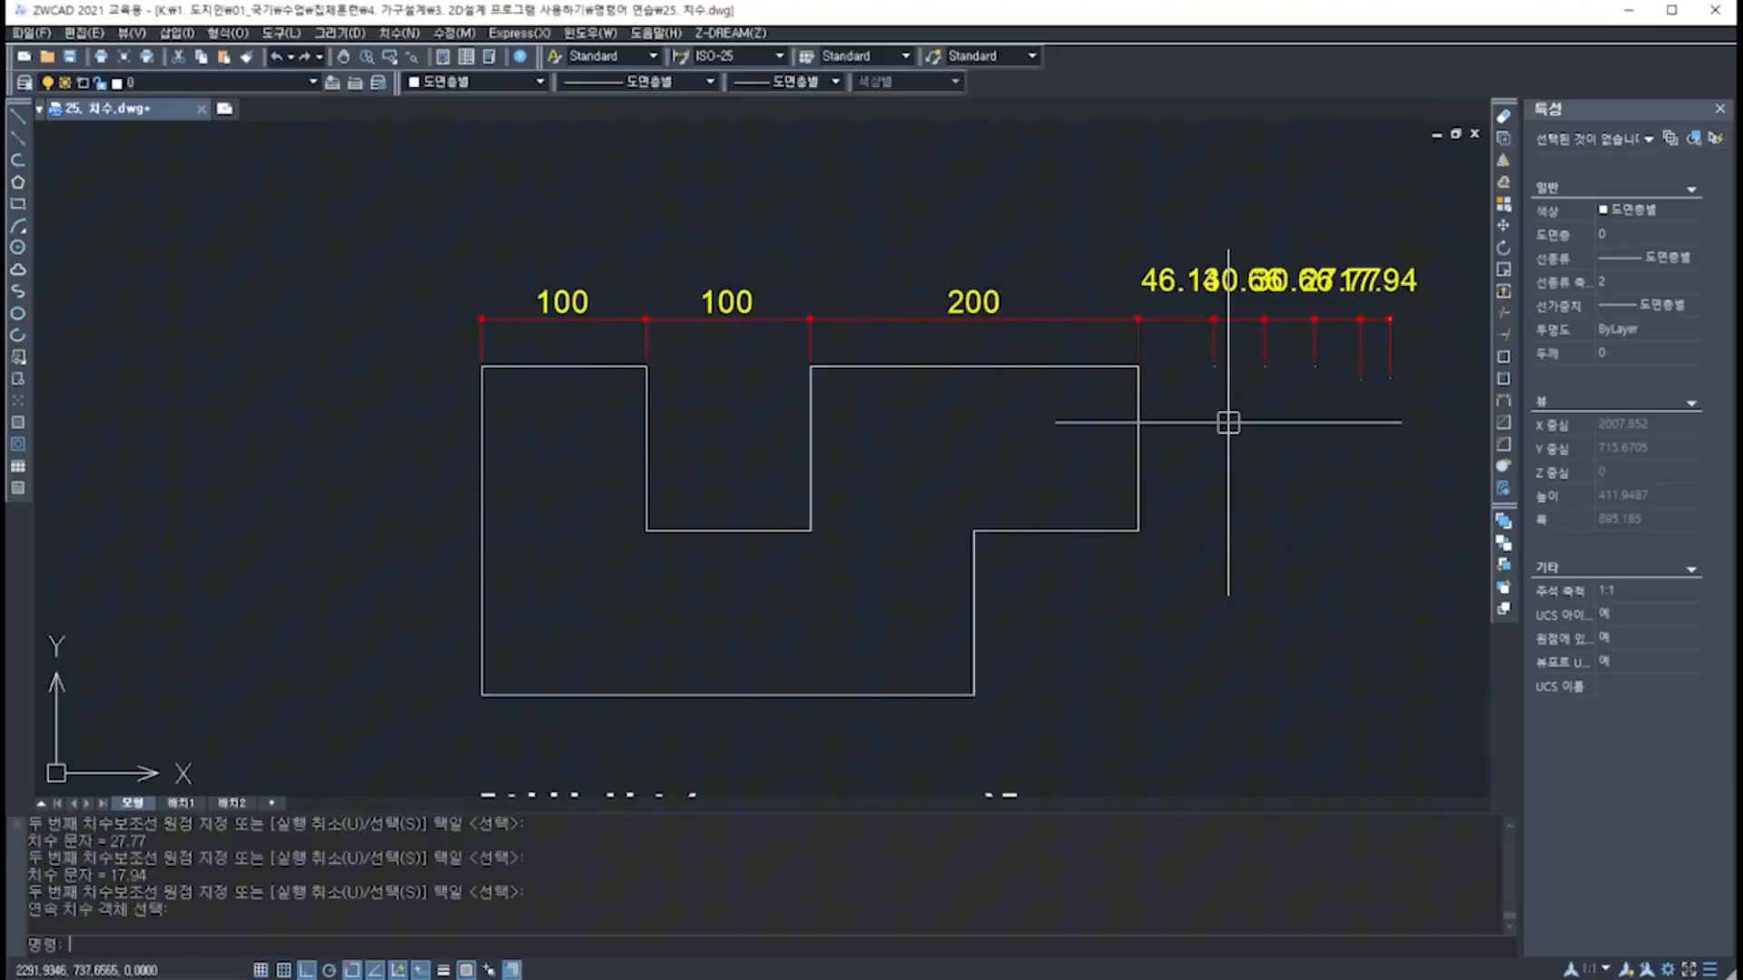
Step: Erase the five extra continued dimensions beyond the outline's far corner
left_click(1418, 390)
left_click(1186, 257)
key("Delete")
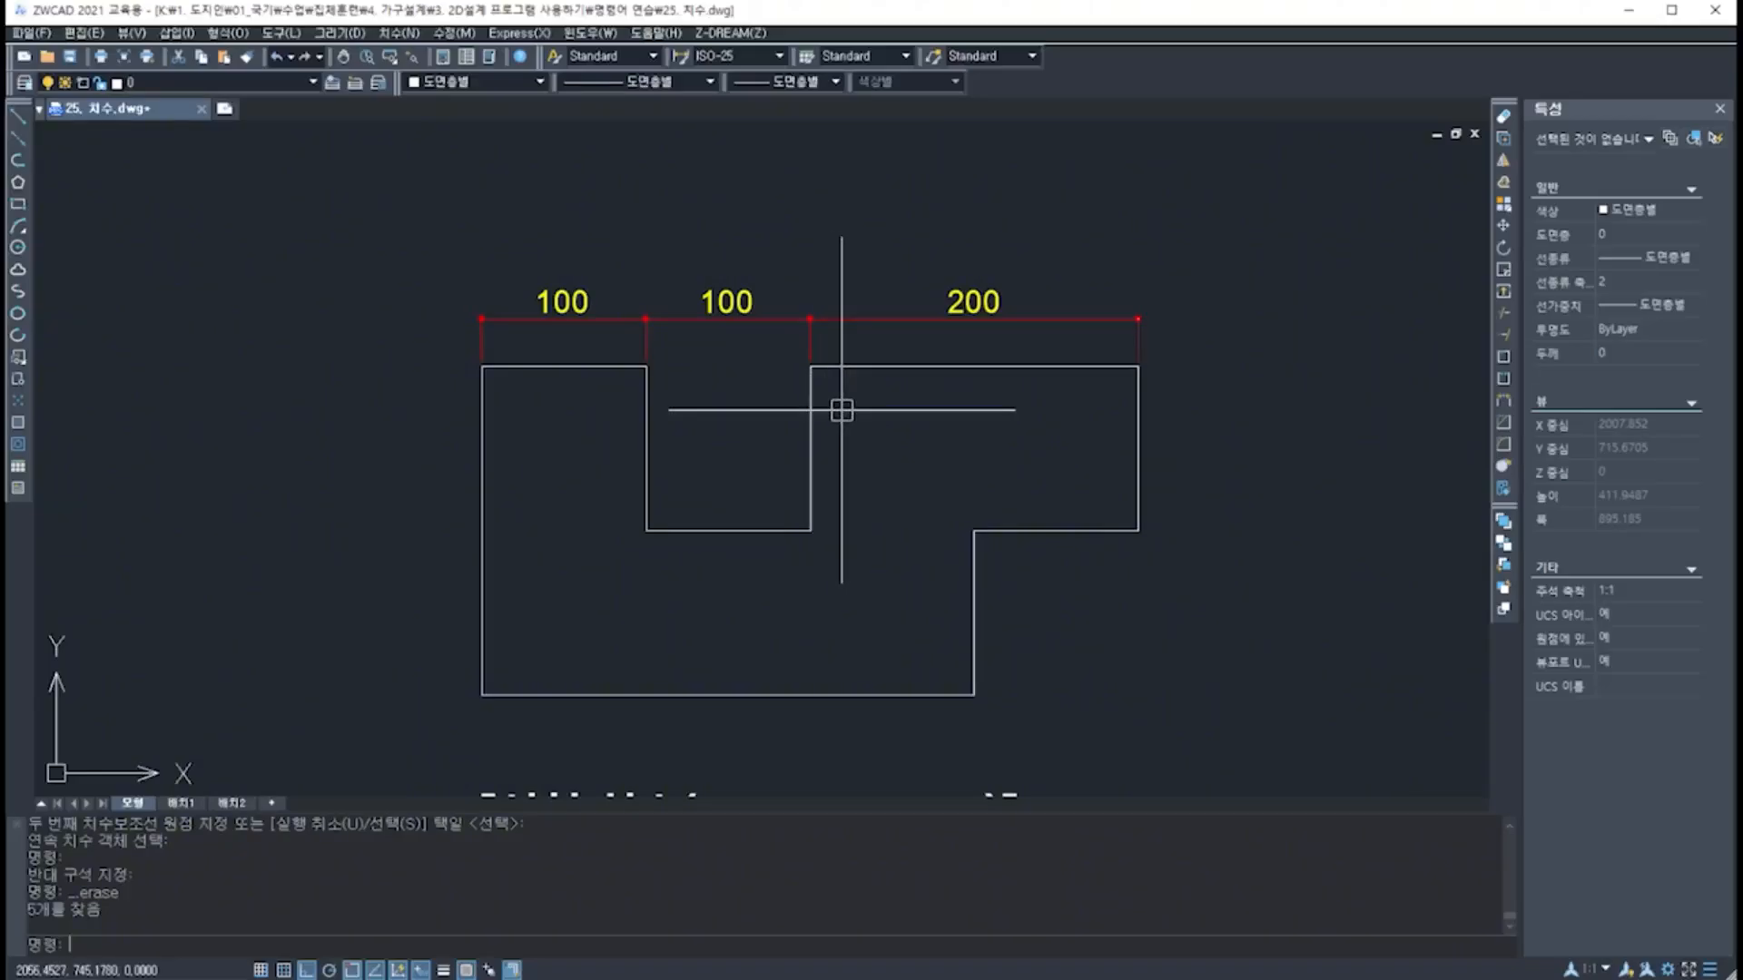
scroll(841, 410, "down", 2)
mouse_move(1319, 523)
middle_mouse_down()
mouse_move(434, 437)
mouse_move(466, 412)
middle_mouse_up()
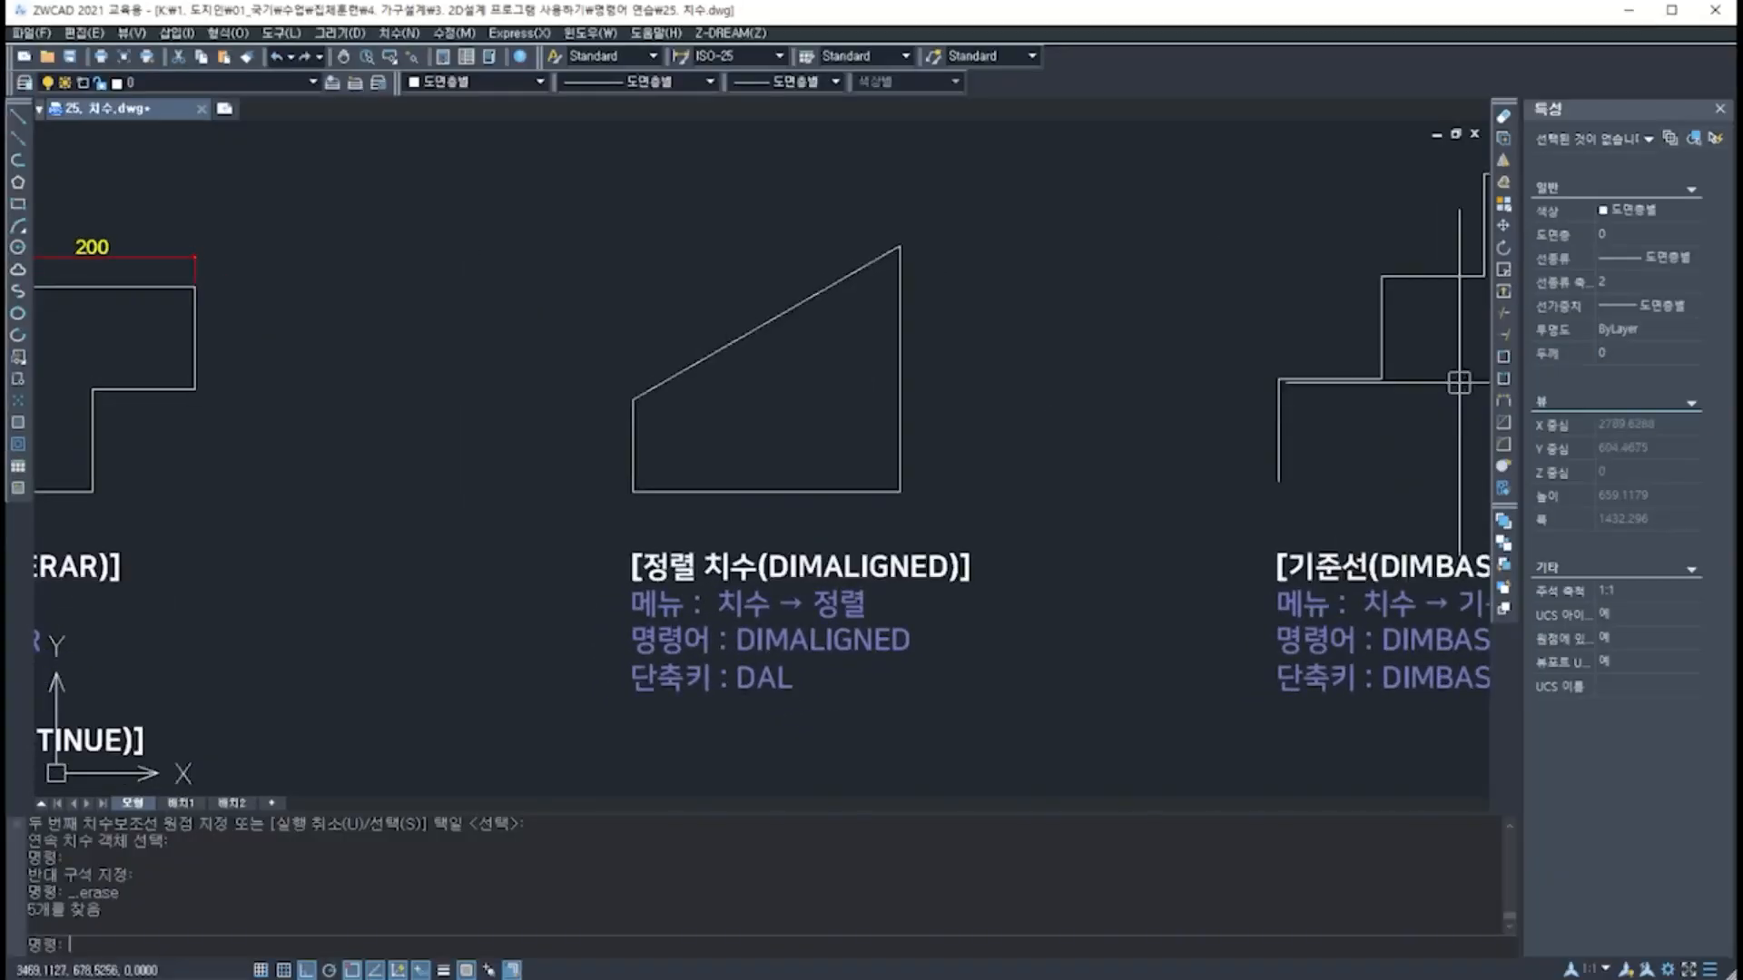
key("ctrl+shift+3")
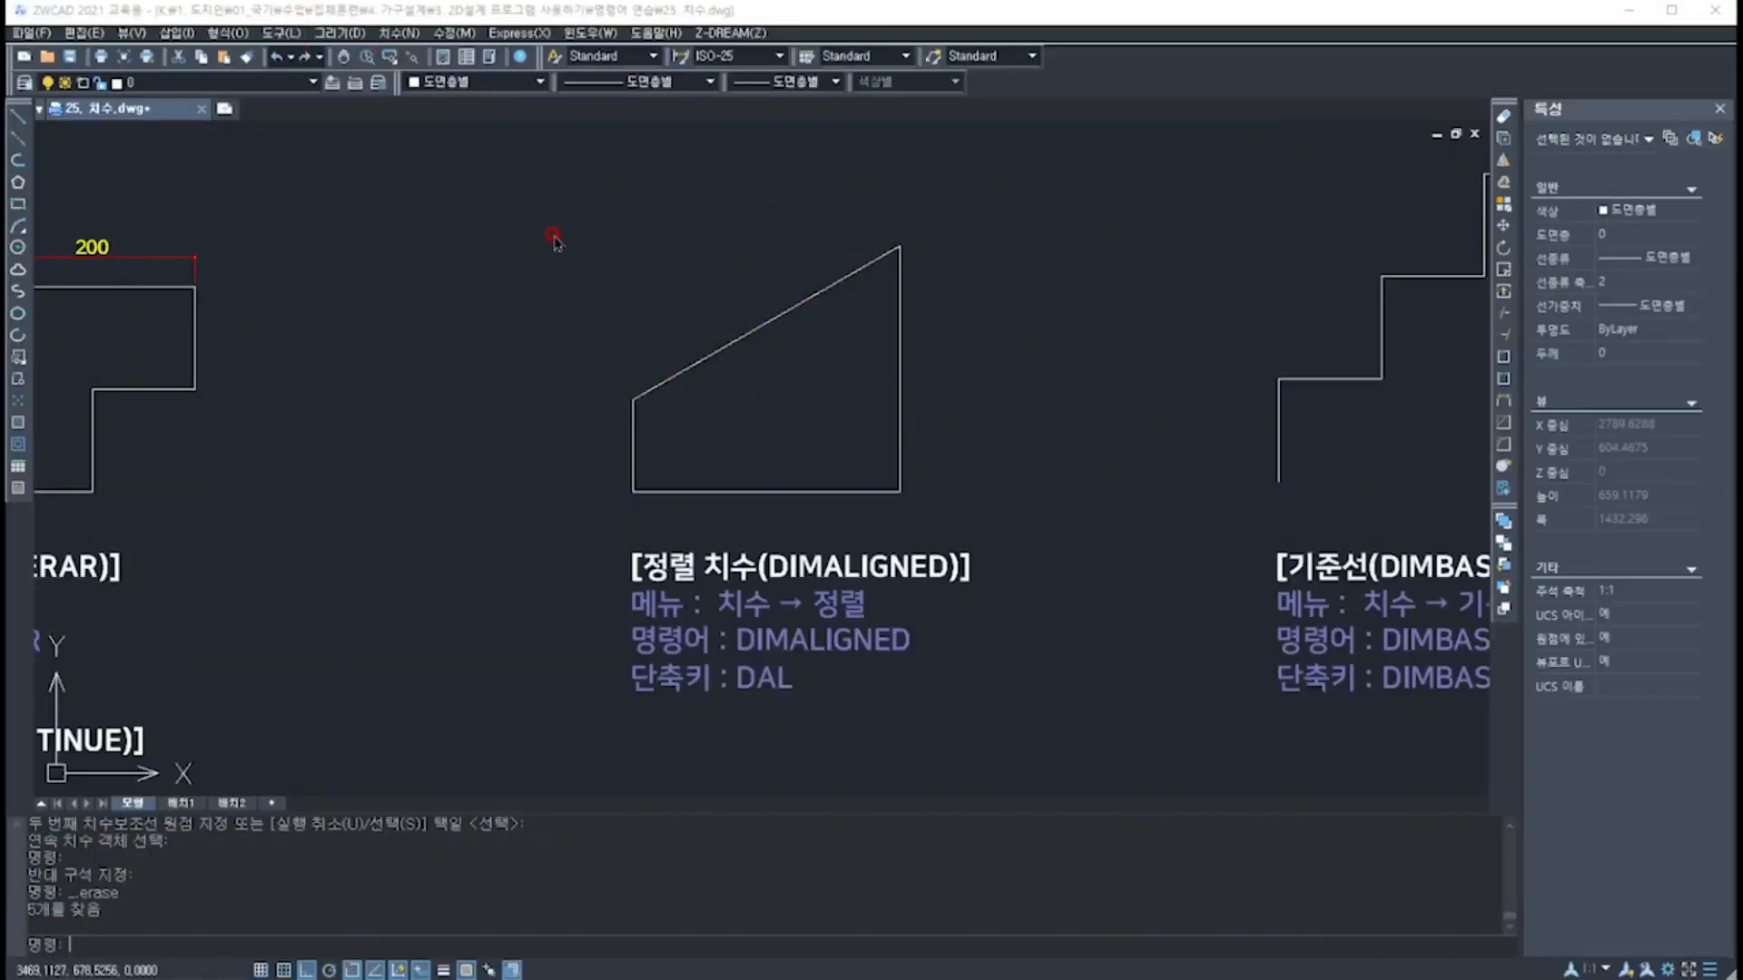
type("DLI")
key("Return")
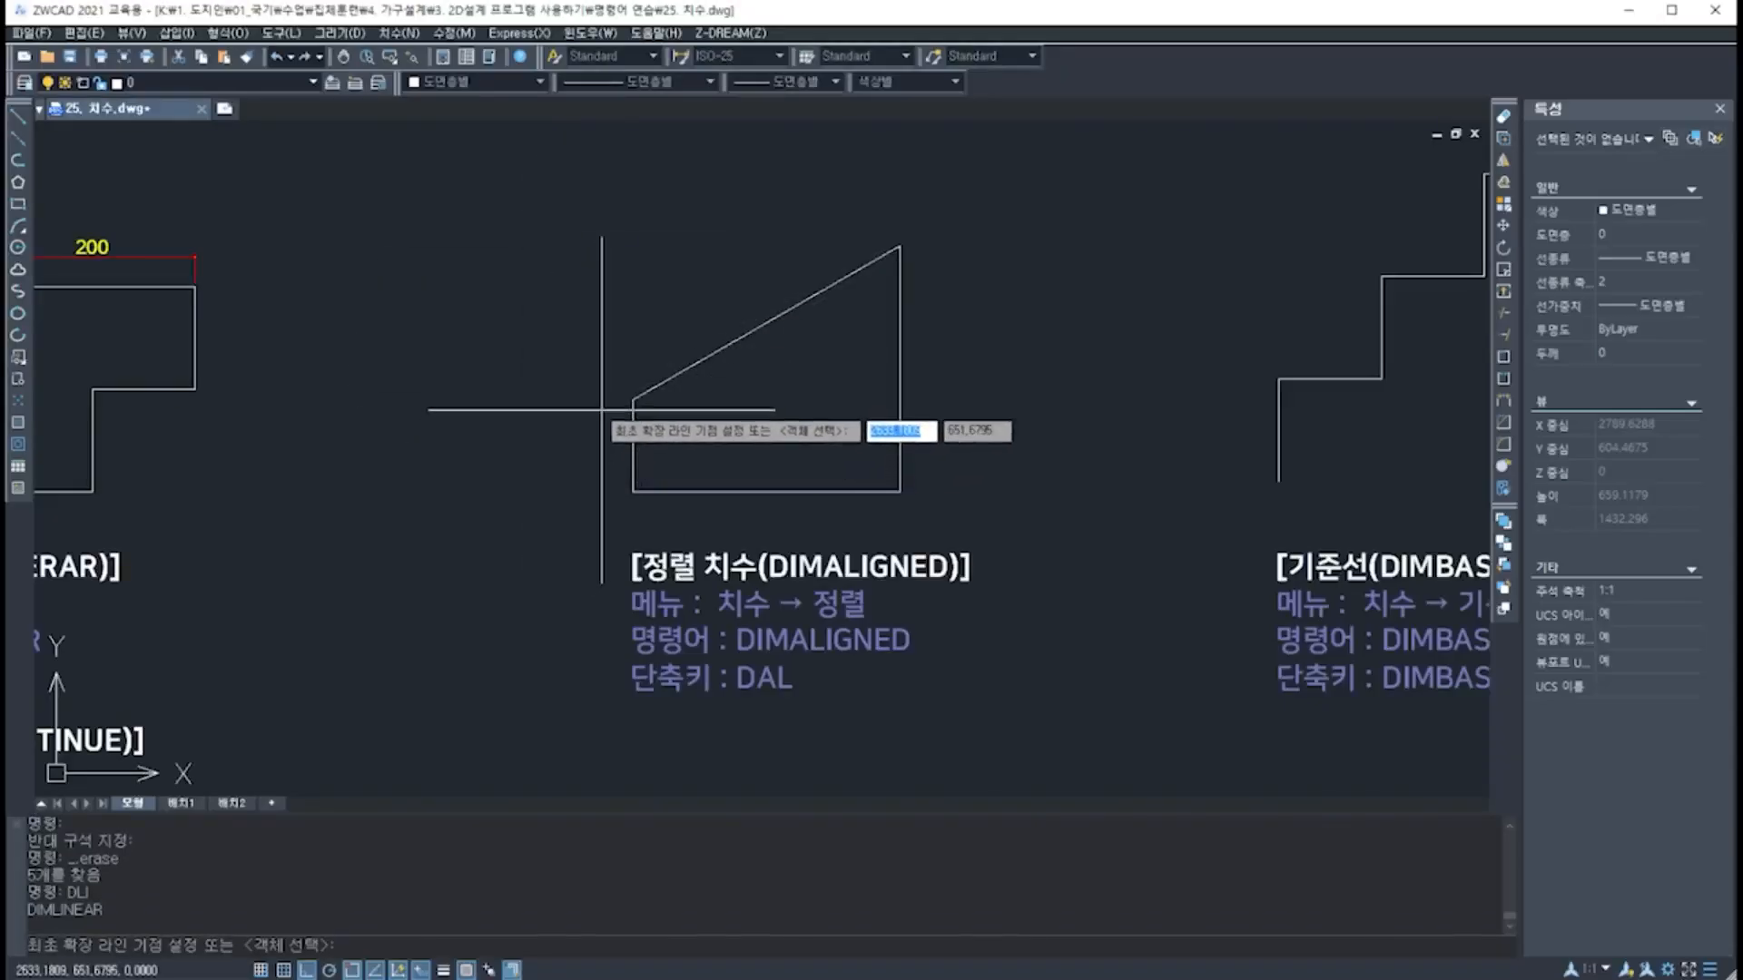
left_click(633, 399)
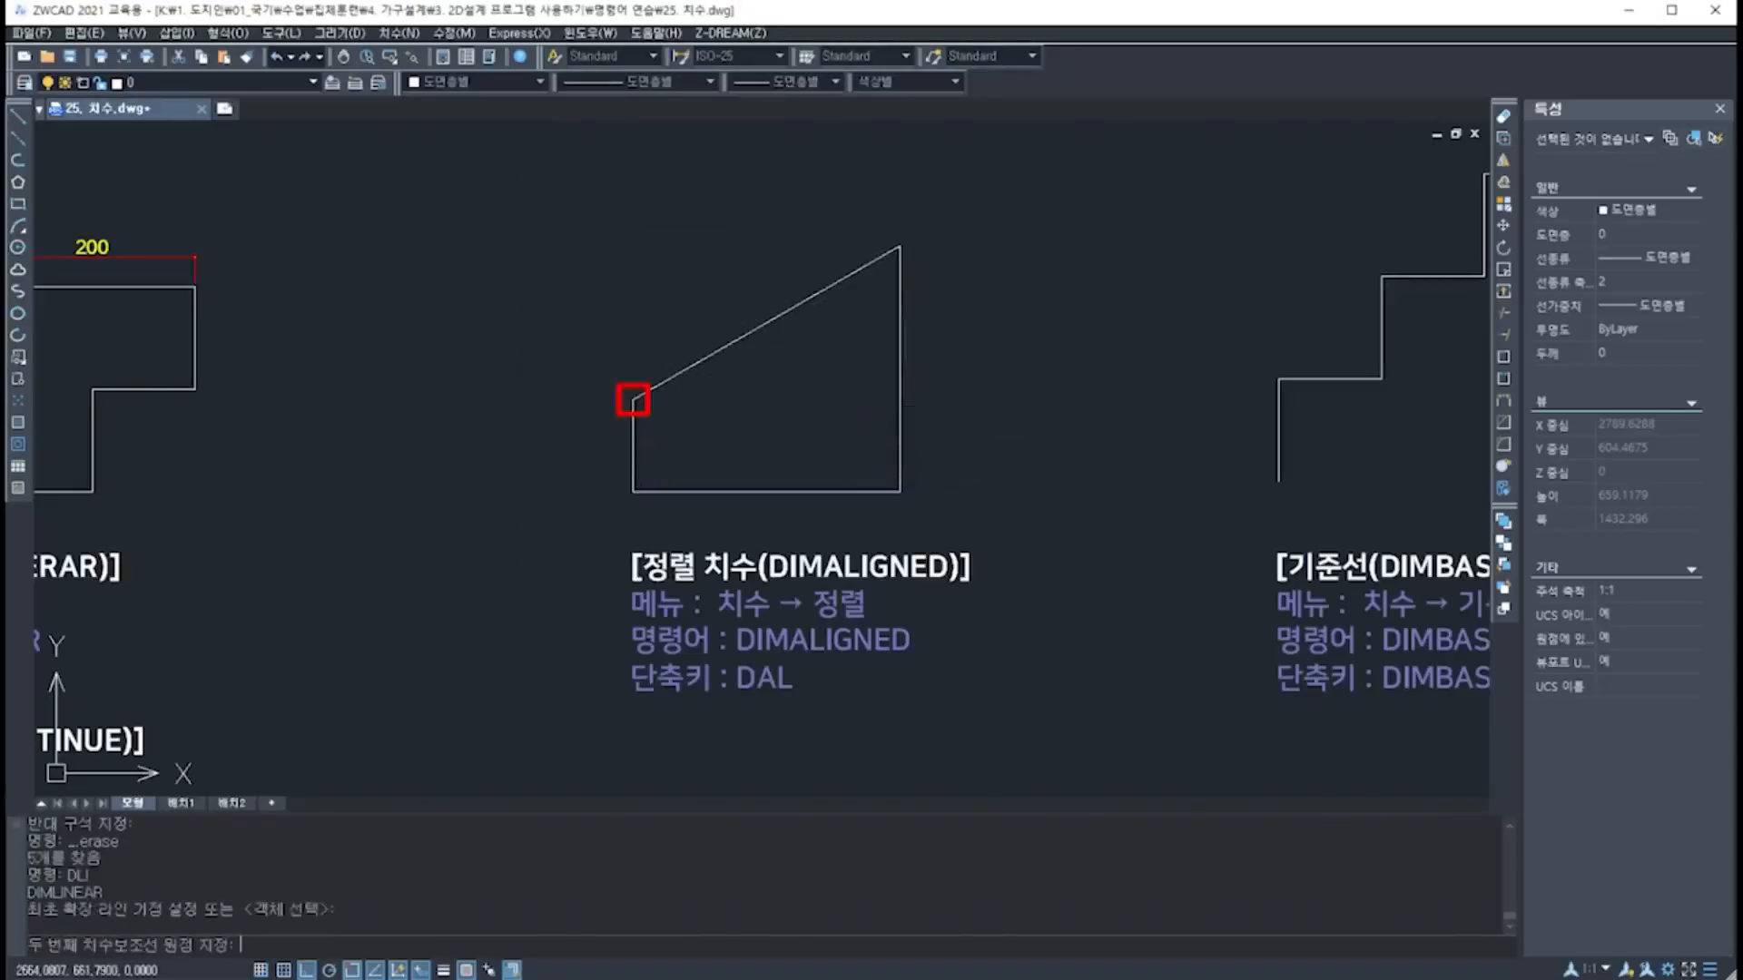
left_click(900, 245)
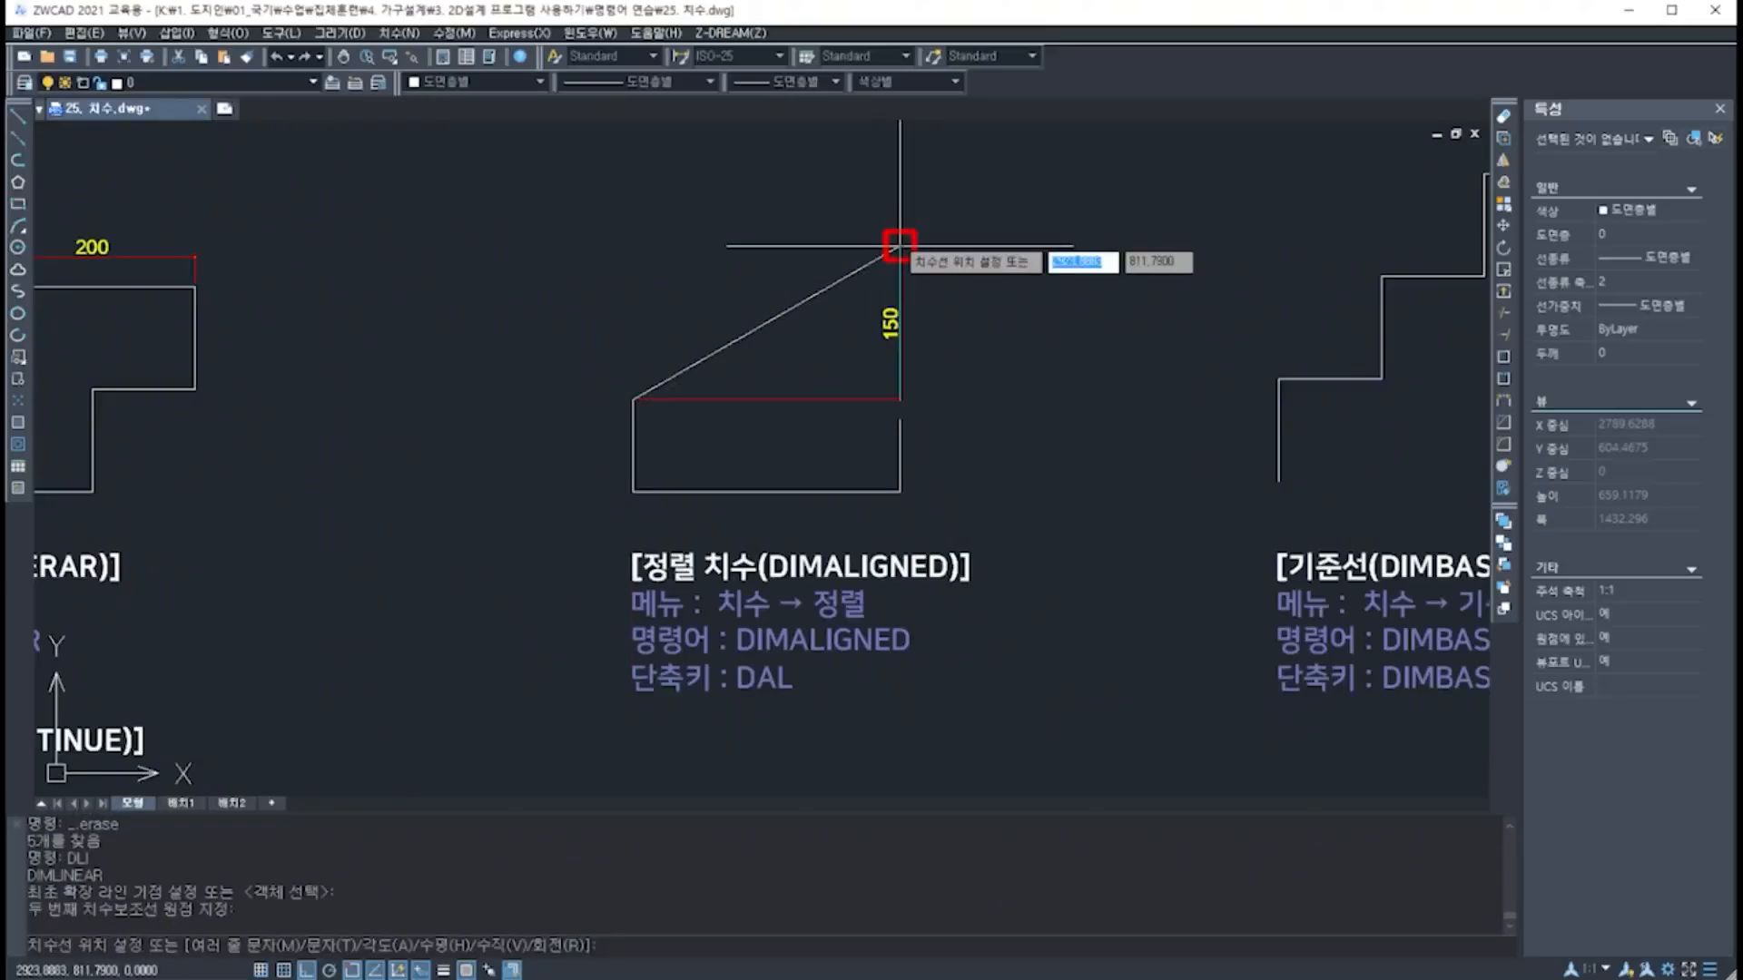
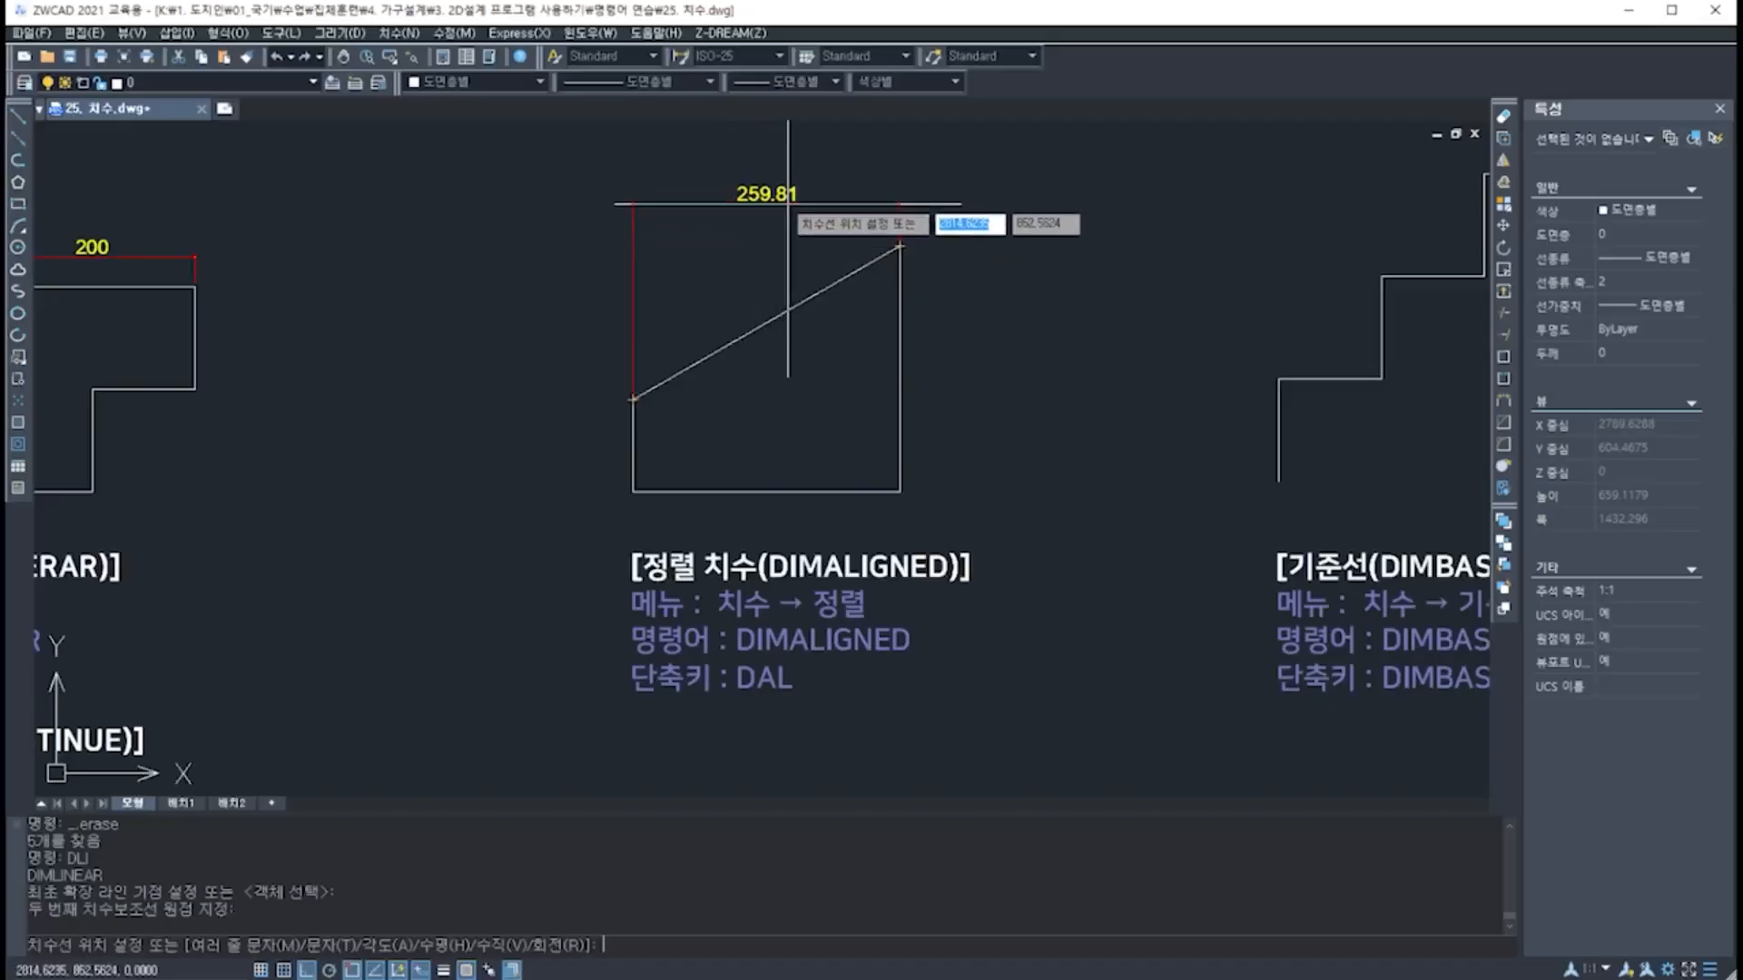
key("Escape")
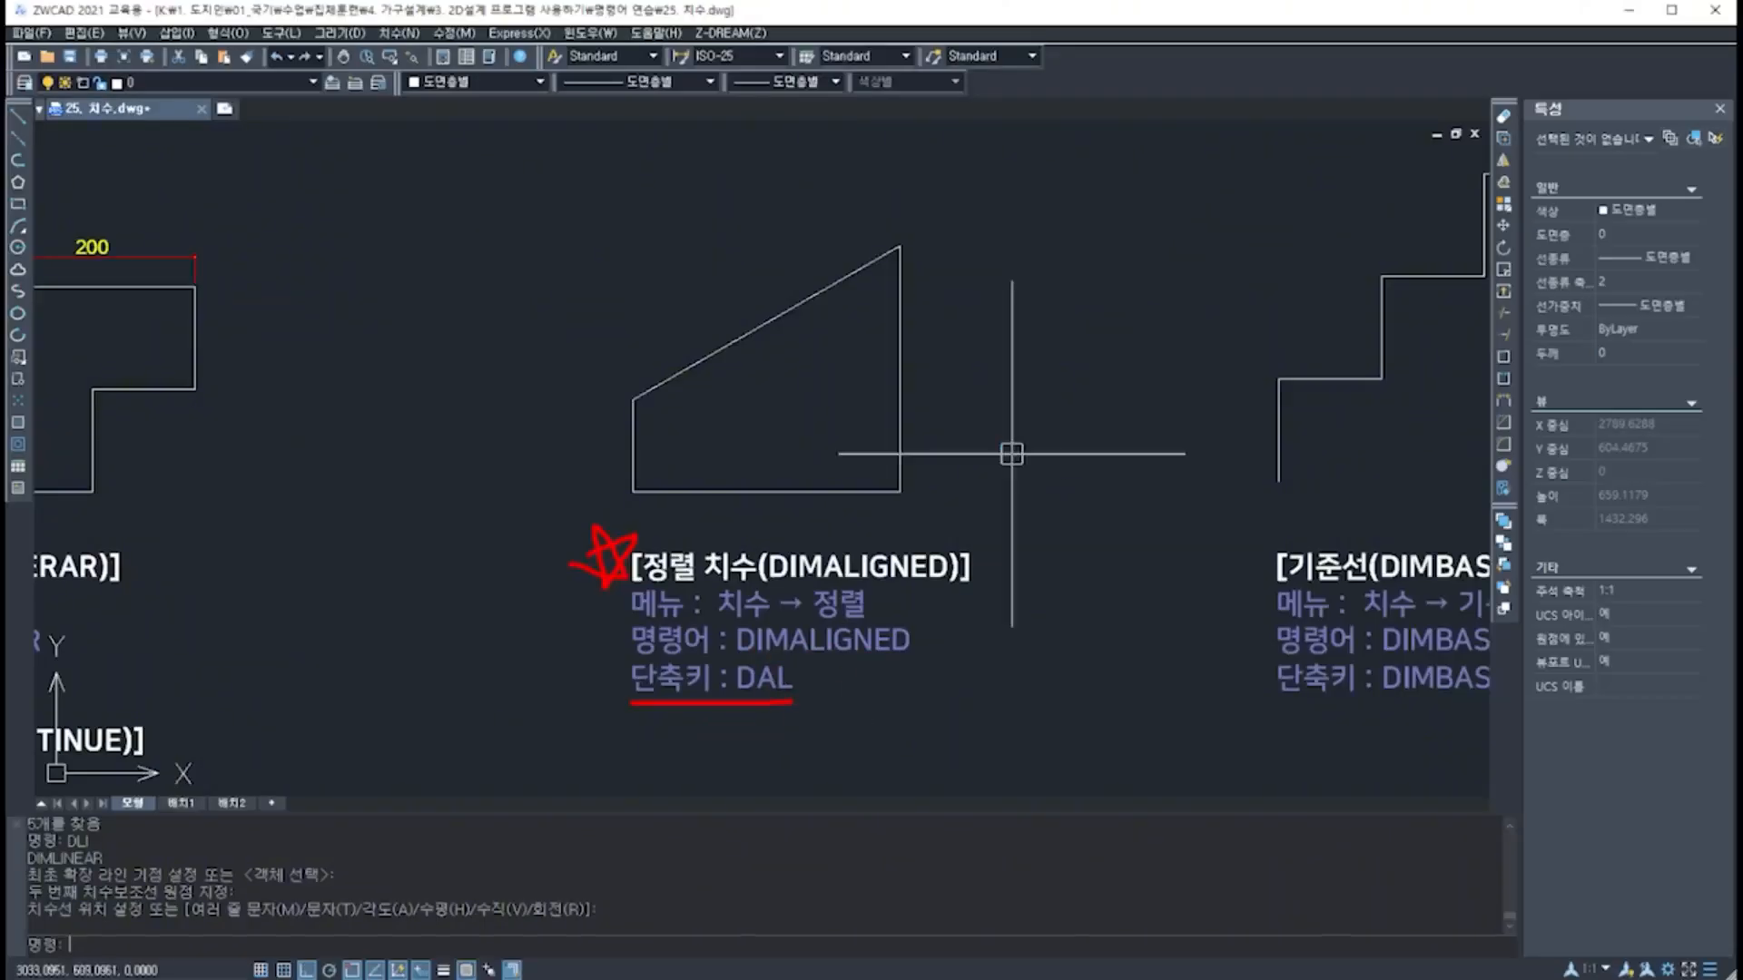
Step: Place an aligned dimension along the sloped edge of the DIMALIGNED sample shape, offset outside the shape
type("DAL")
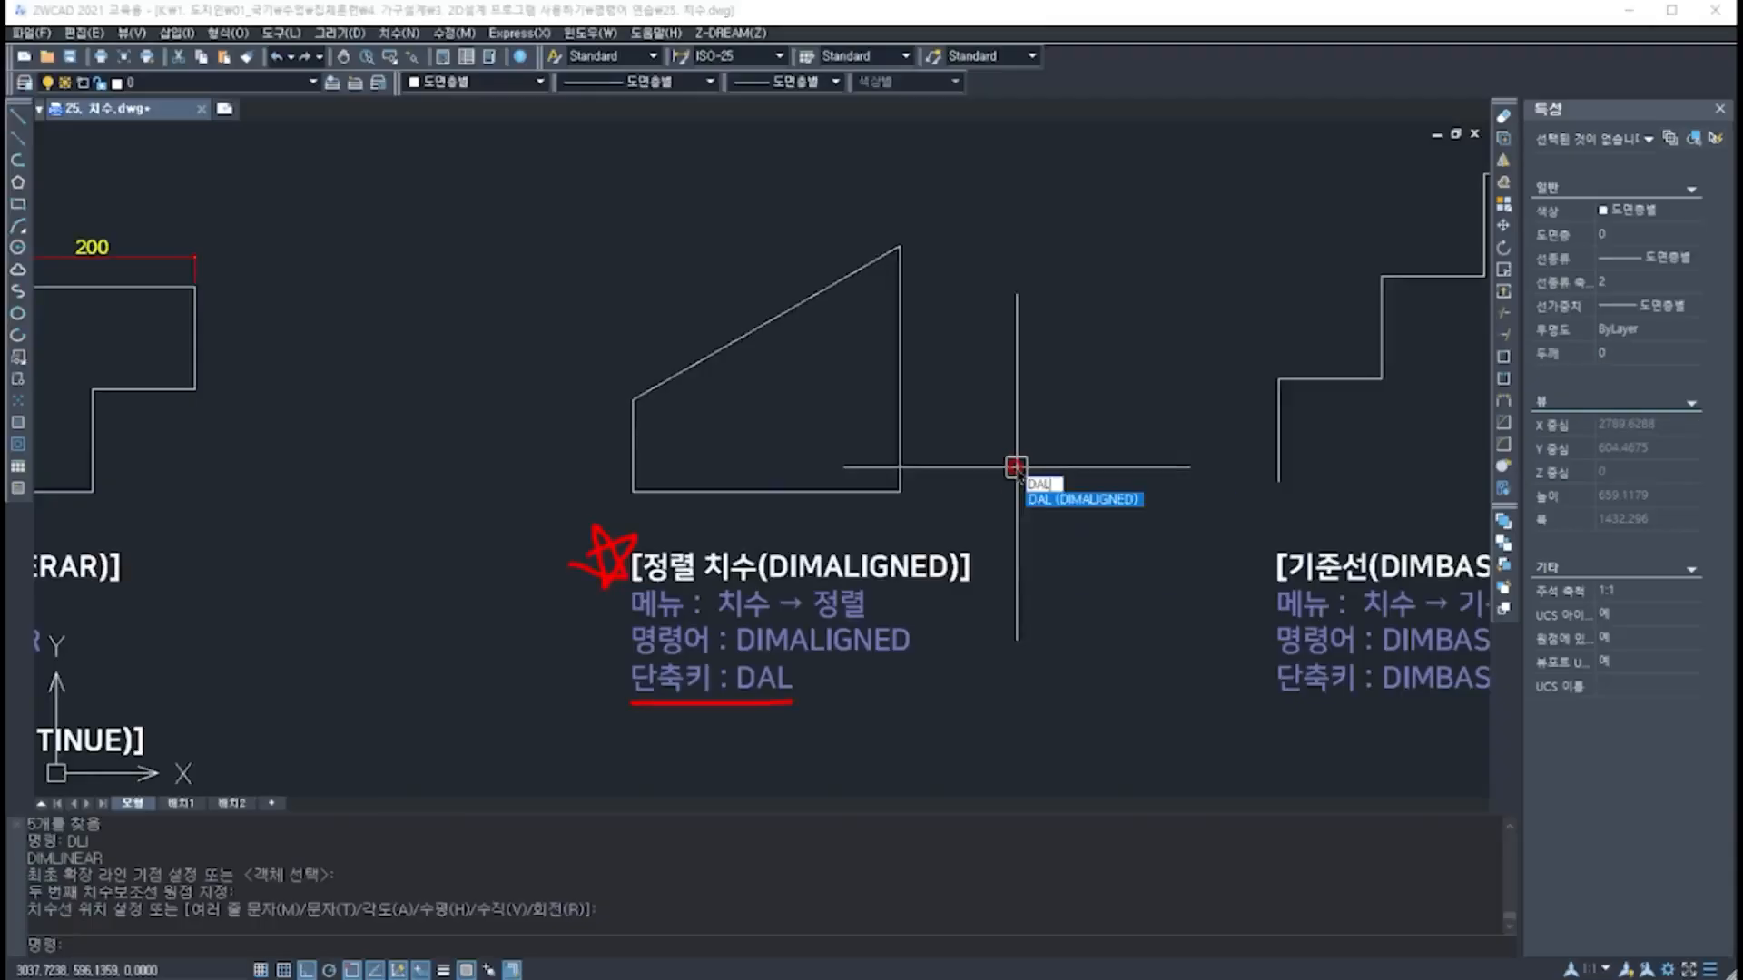
key("Return")
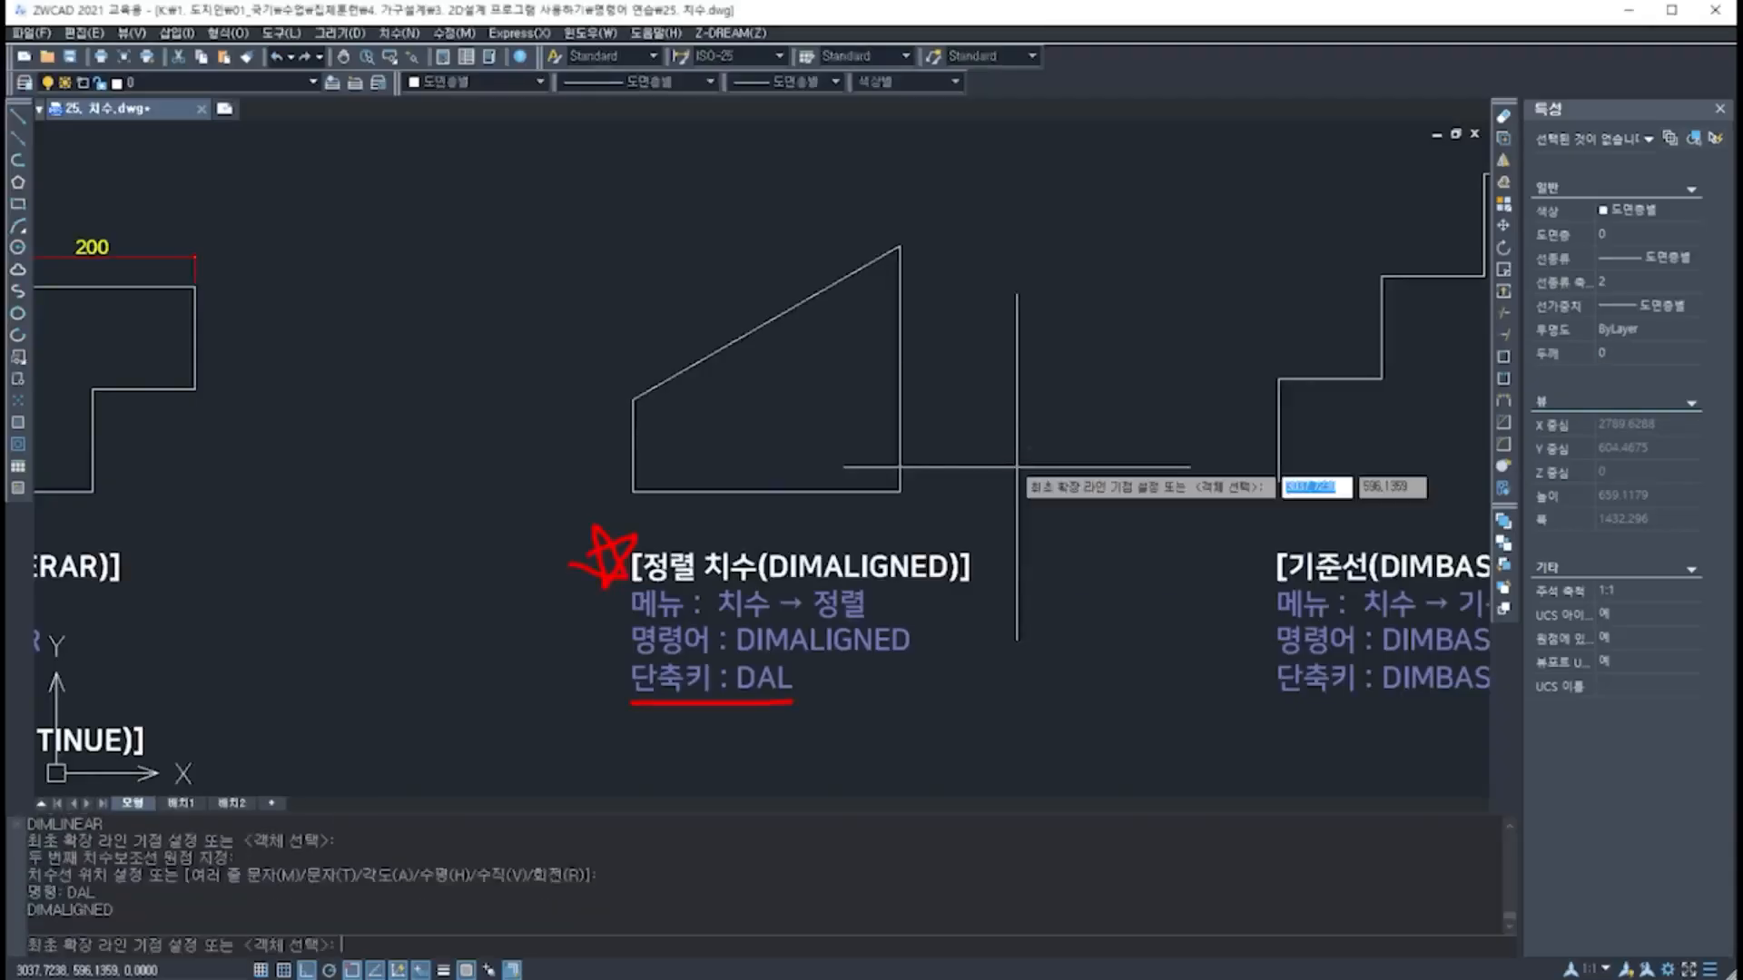
left_click(632, 399)
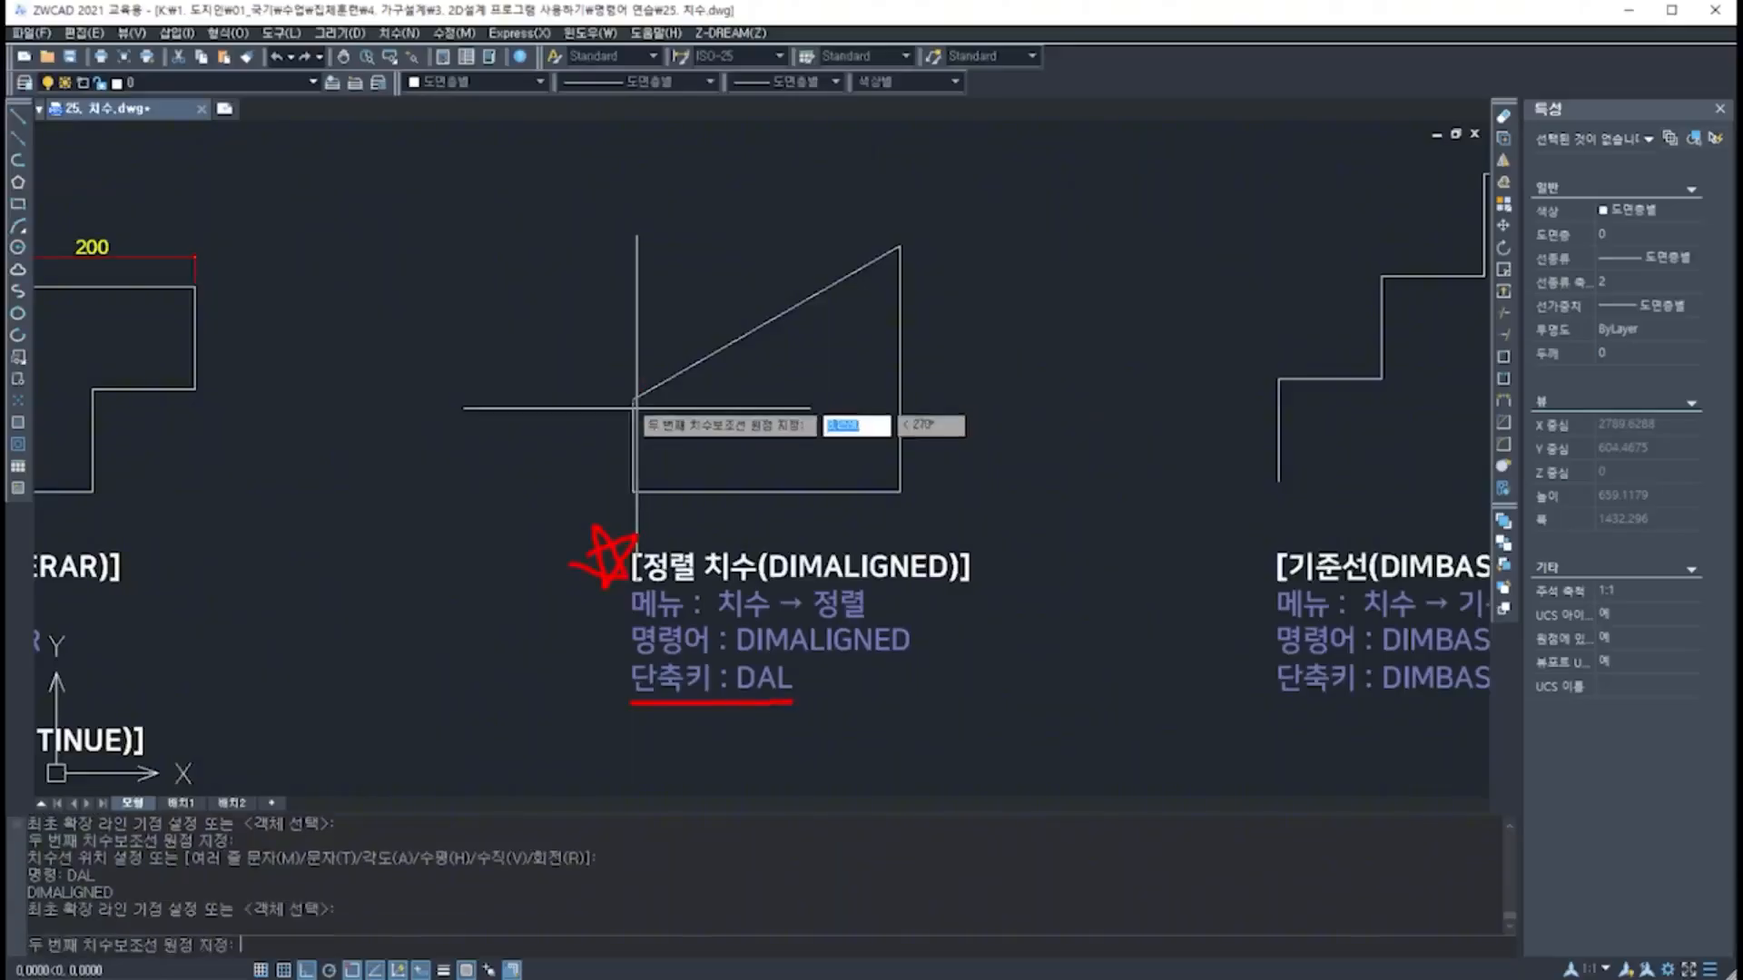
left_click(899, 245)
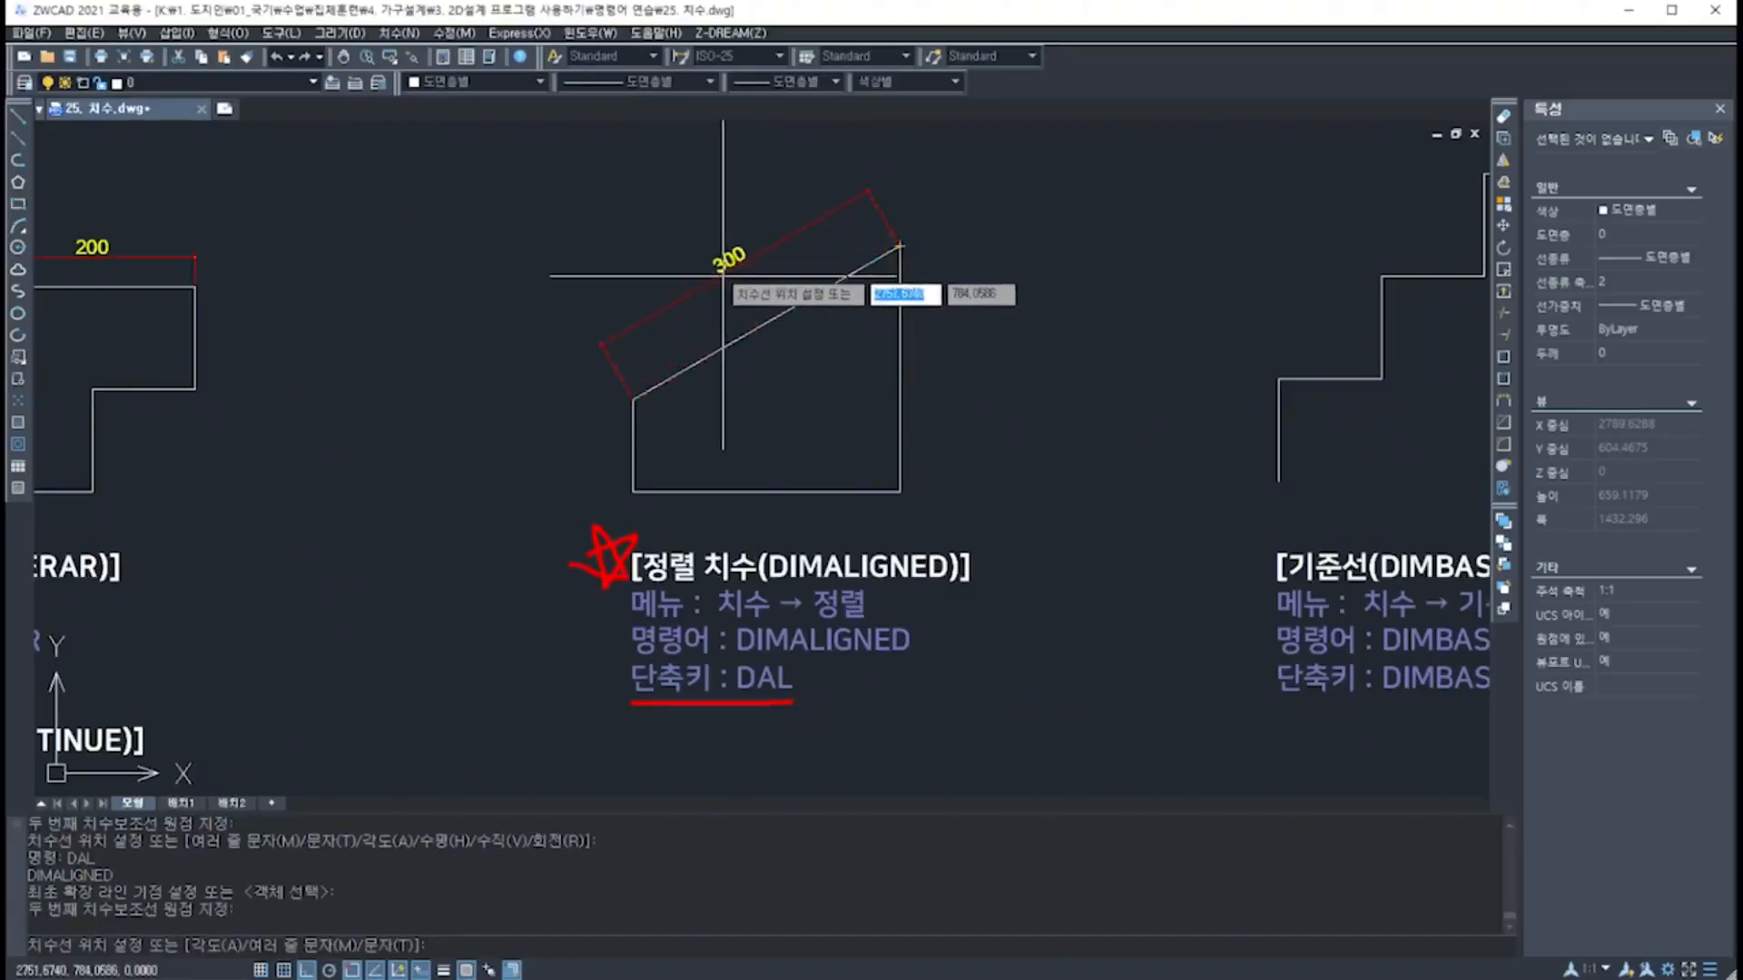
left_click(688, 292)
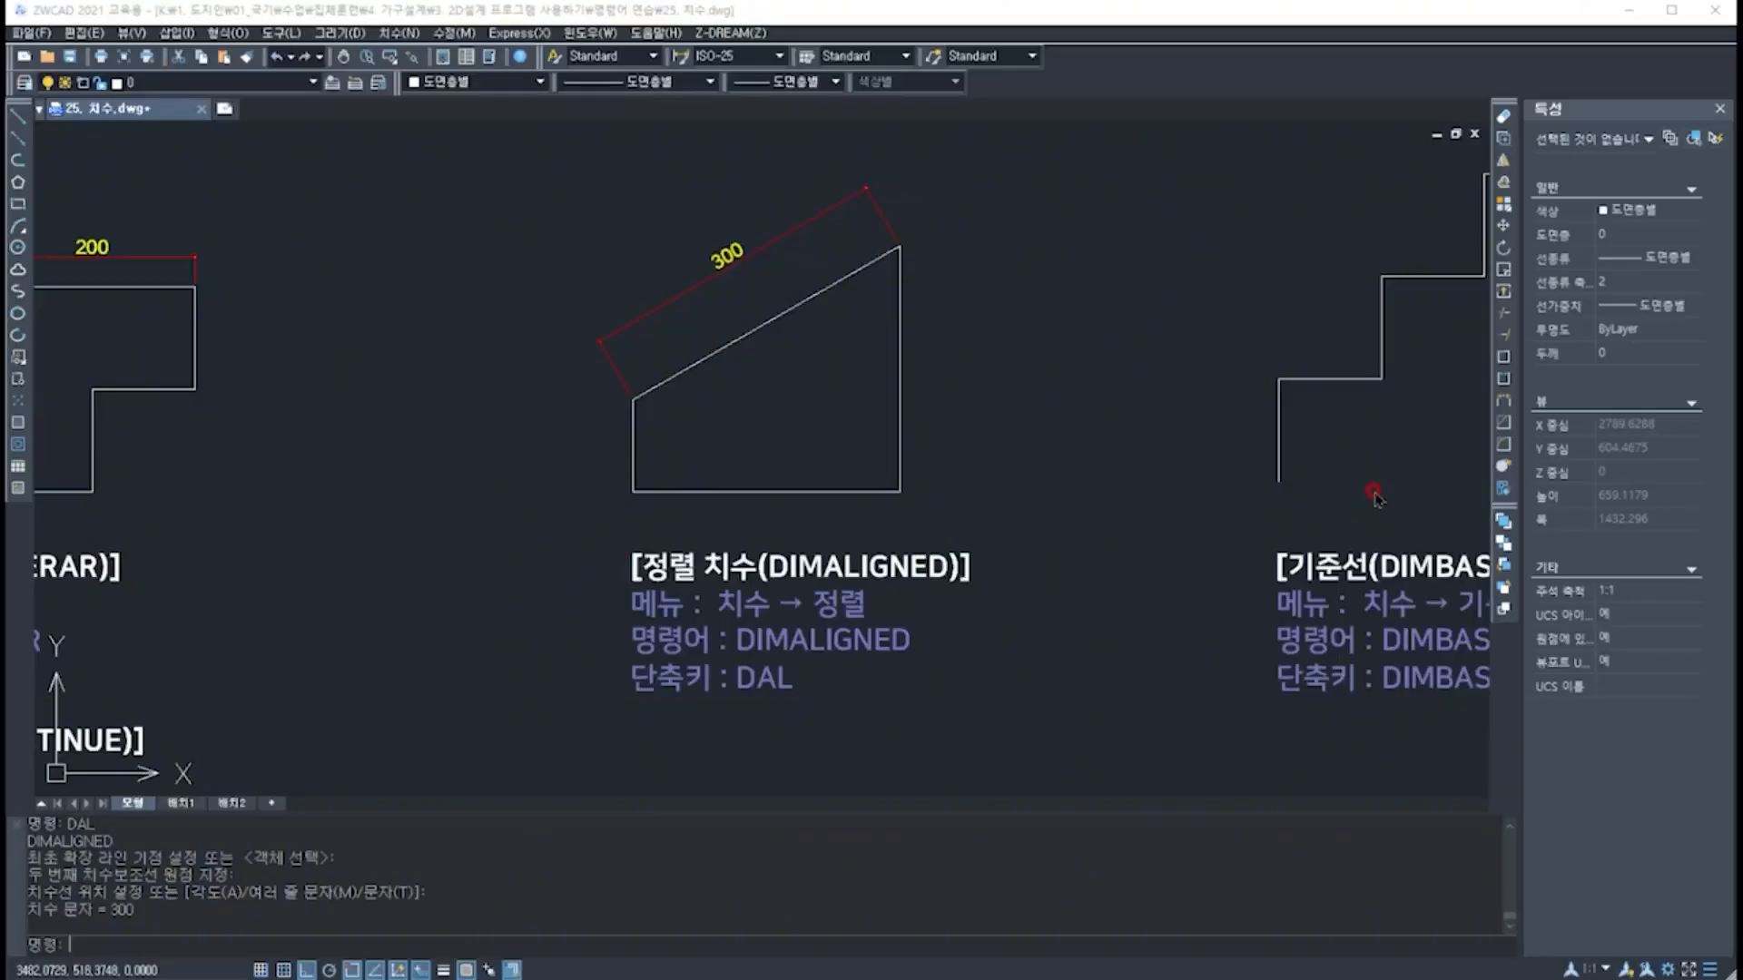
Step: Place a linear dimension over the lowest step's horizontal edge on the DIMBASELINE staircase sample
mouse_move(1374, 495)
middle_mouse_down()
mouse_move(731, 522)
mouse_move(746, 519)
mouse_move(753, 567)
middle_mouse_up()
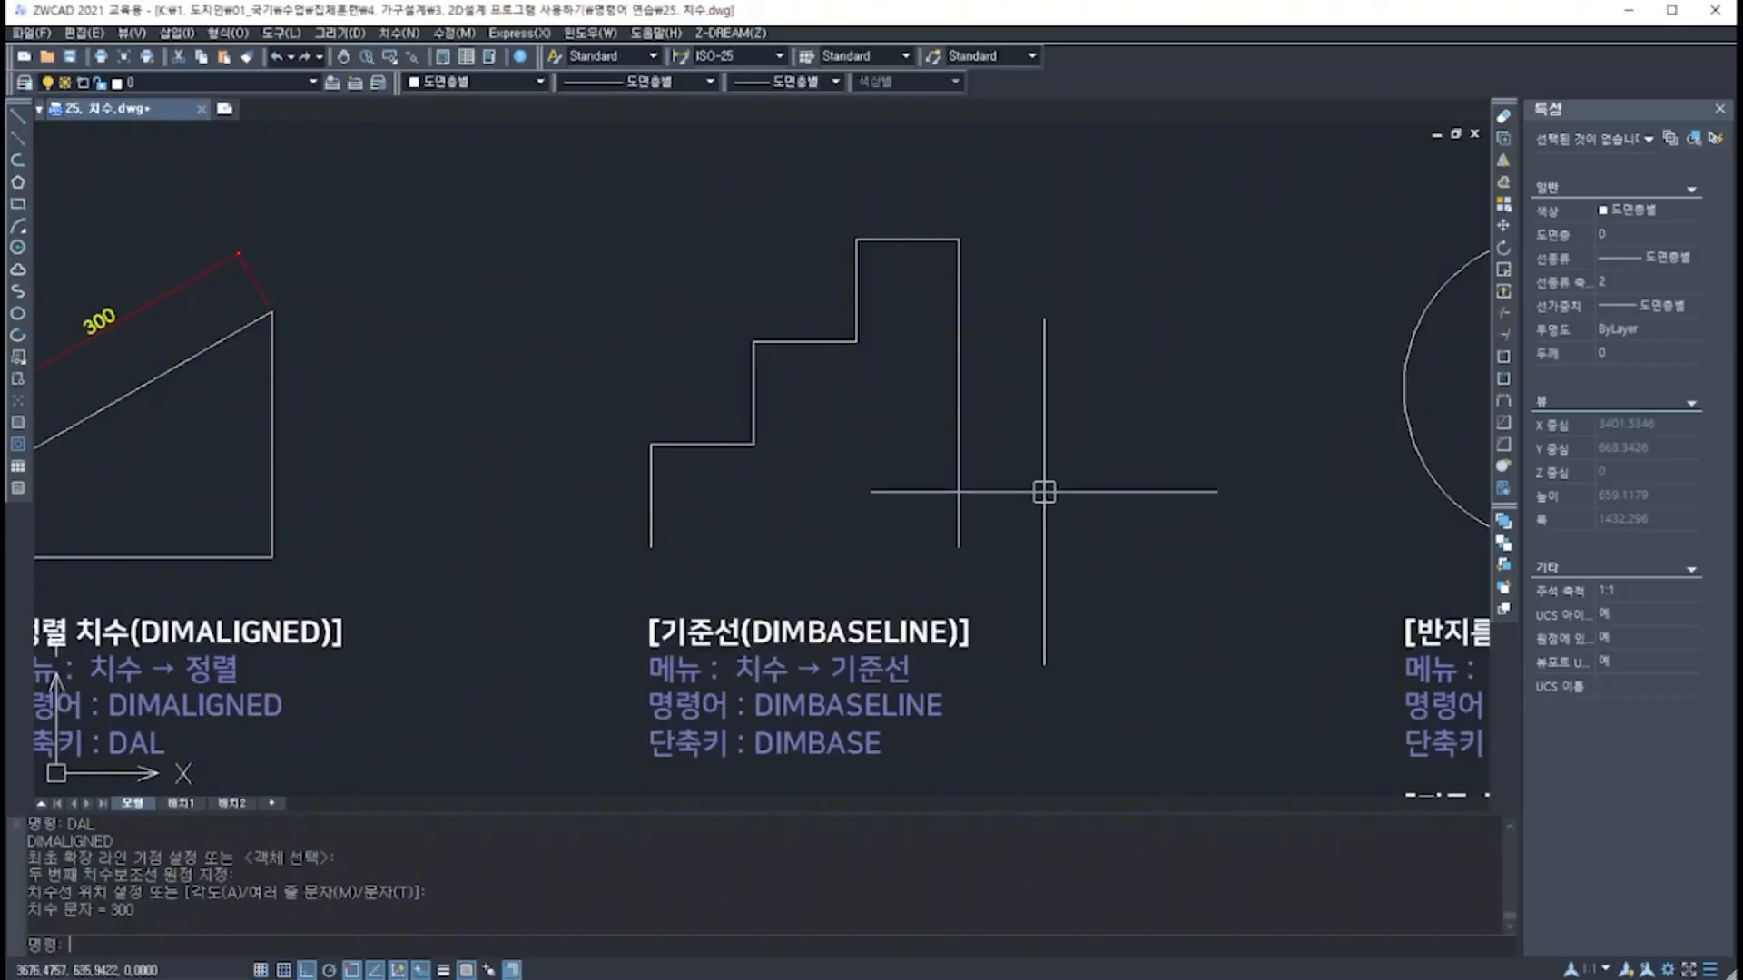
middle_click_drag(1042, 491, 1051, 507)
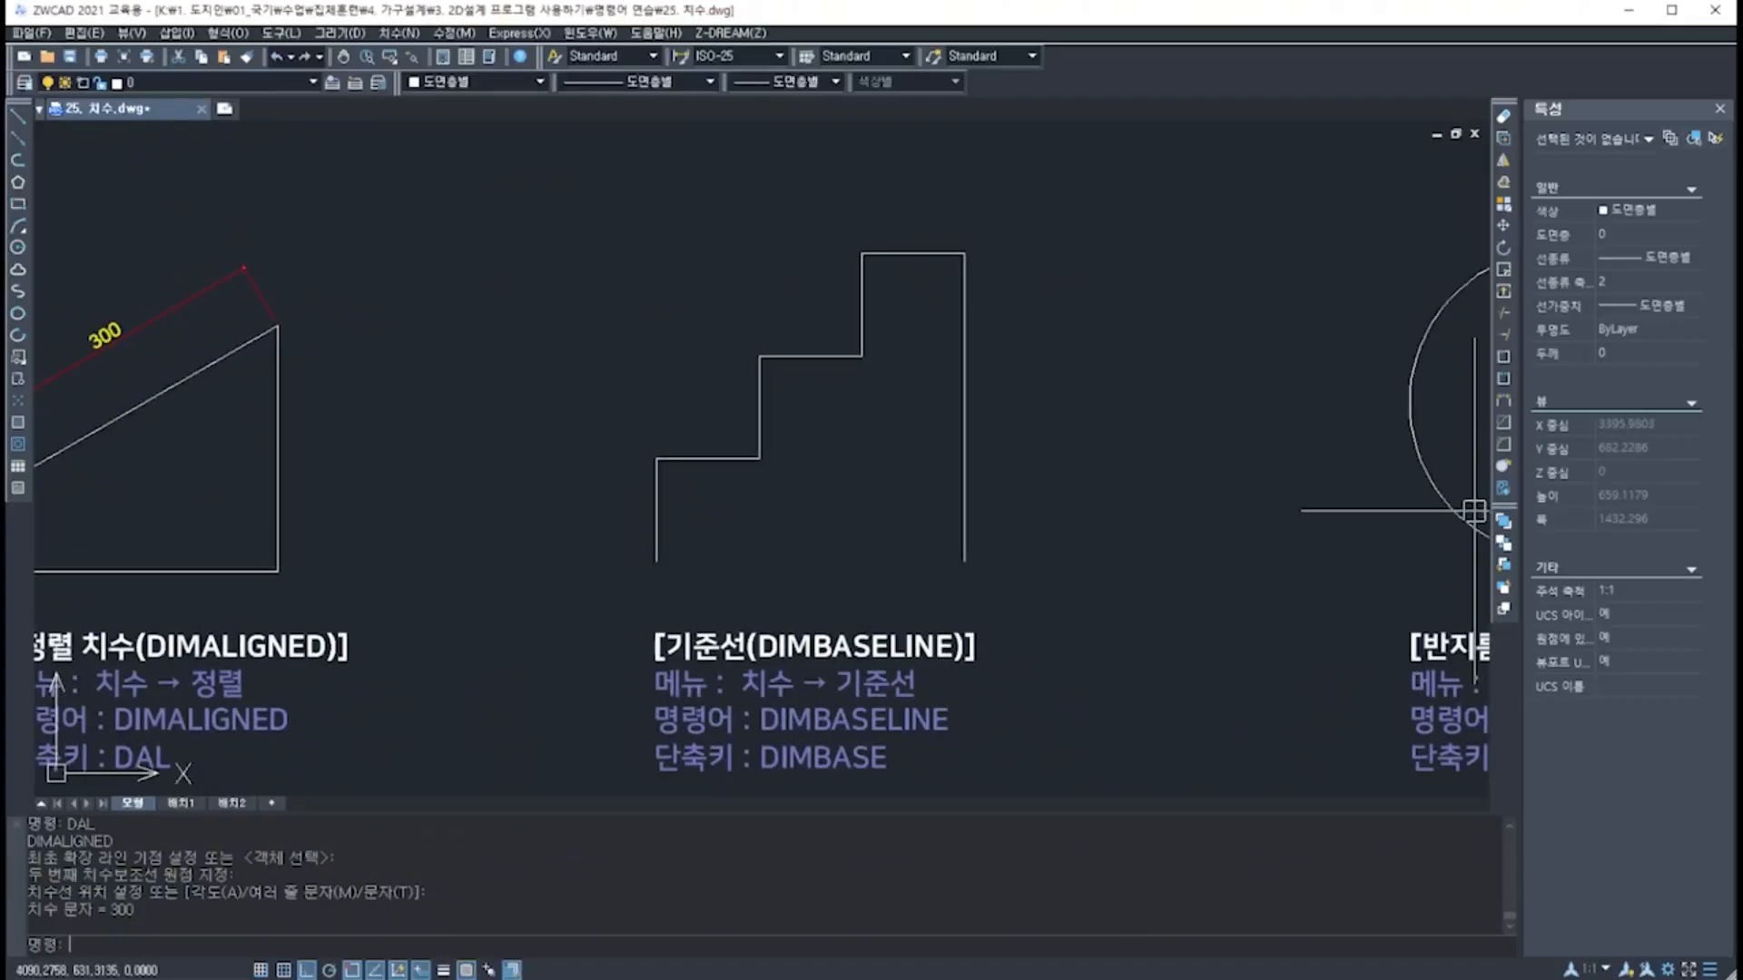
left_click(400, 34)
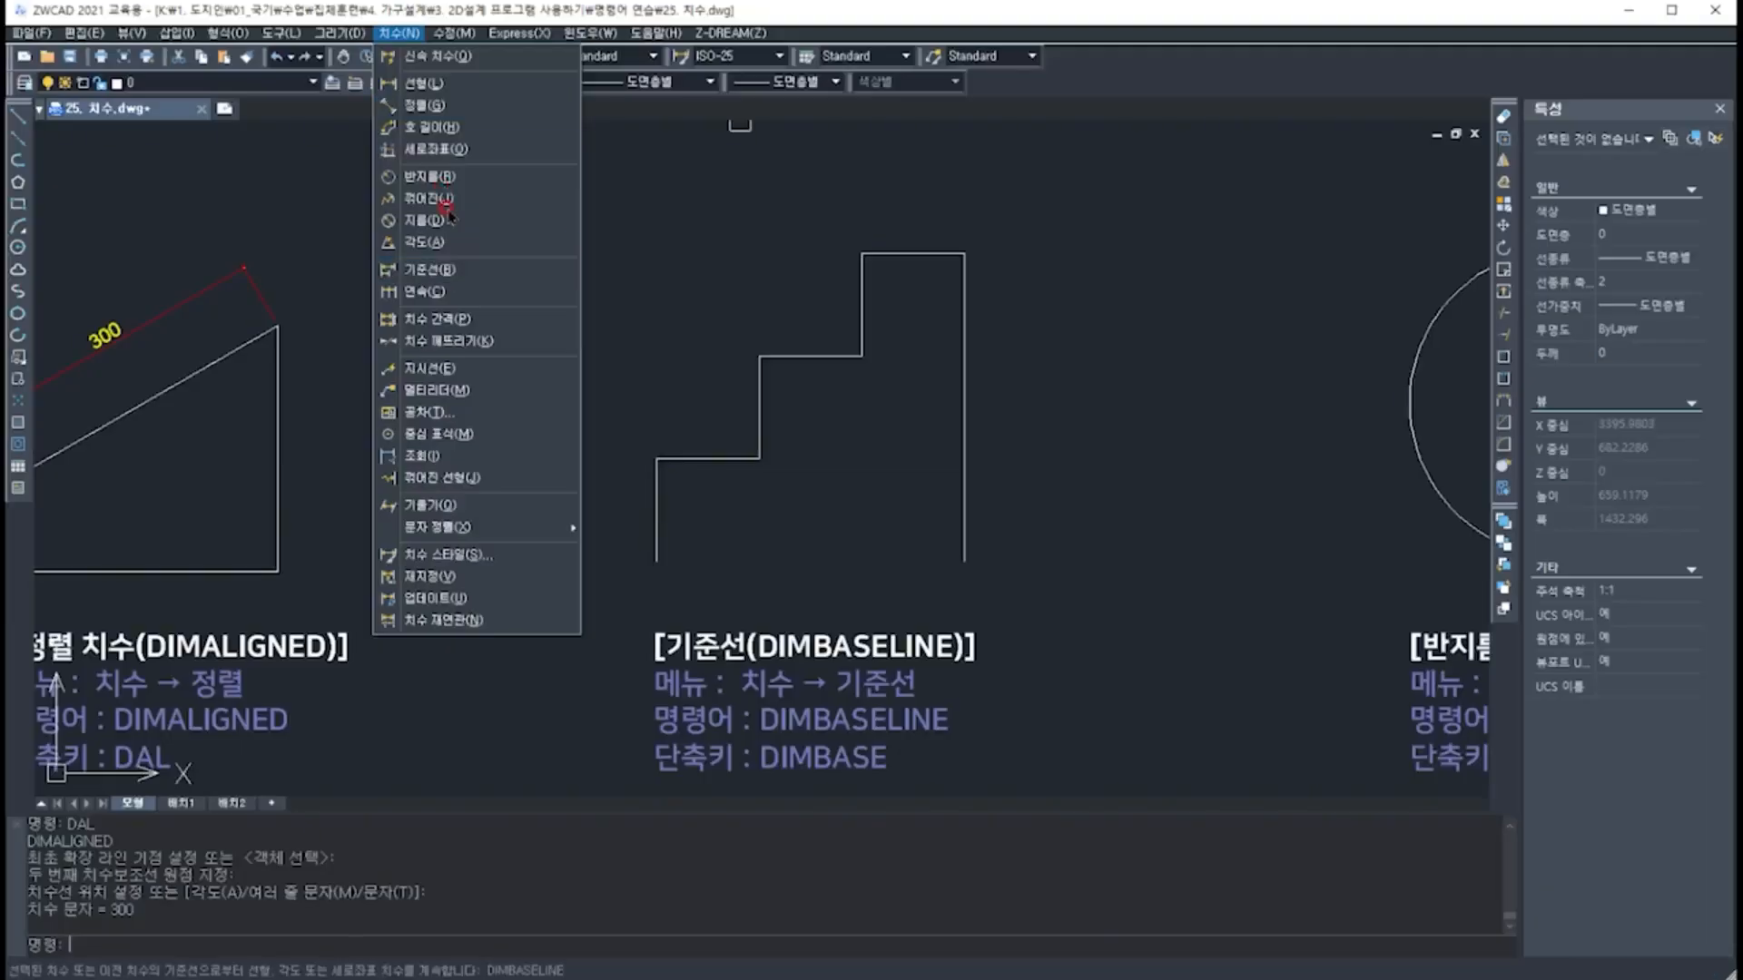
left_click(406, 35)
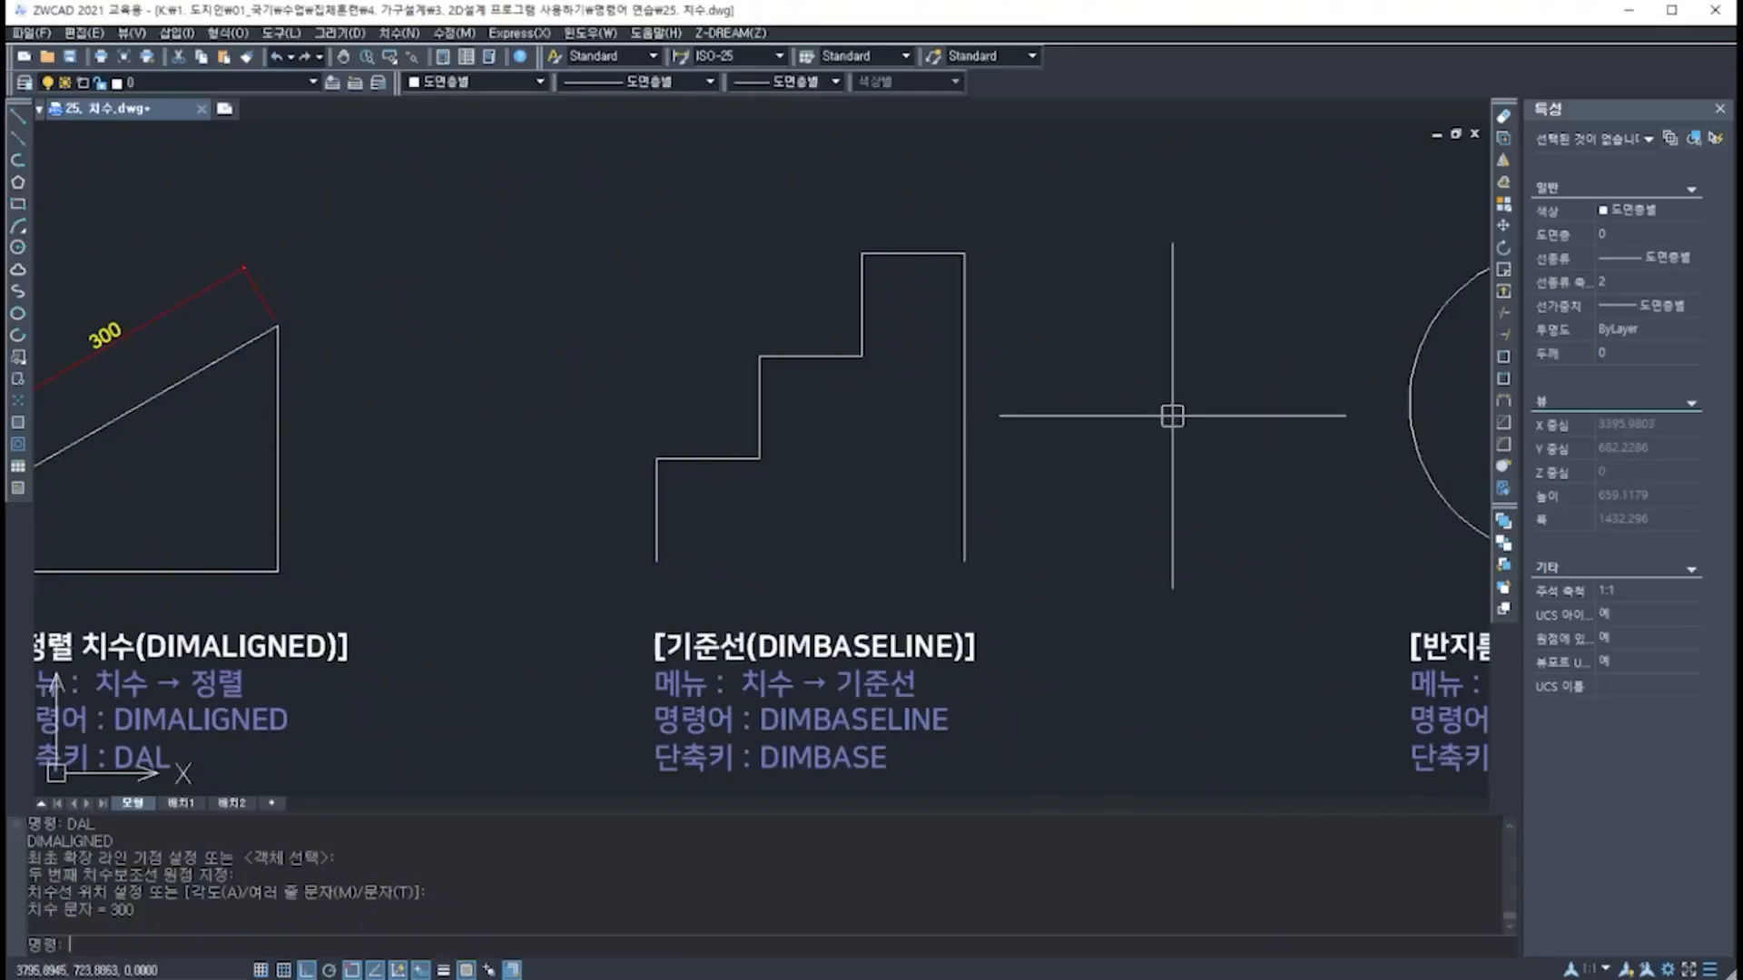
type("DLI")
key("Return")
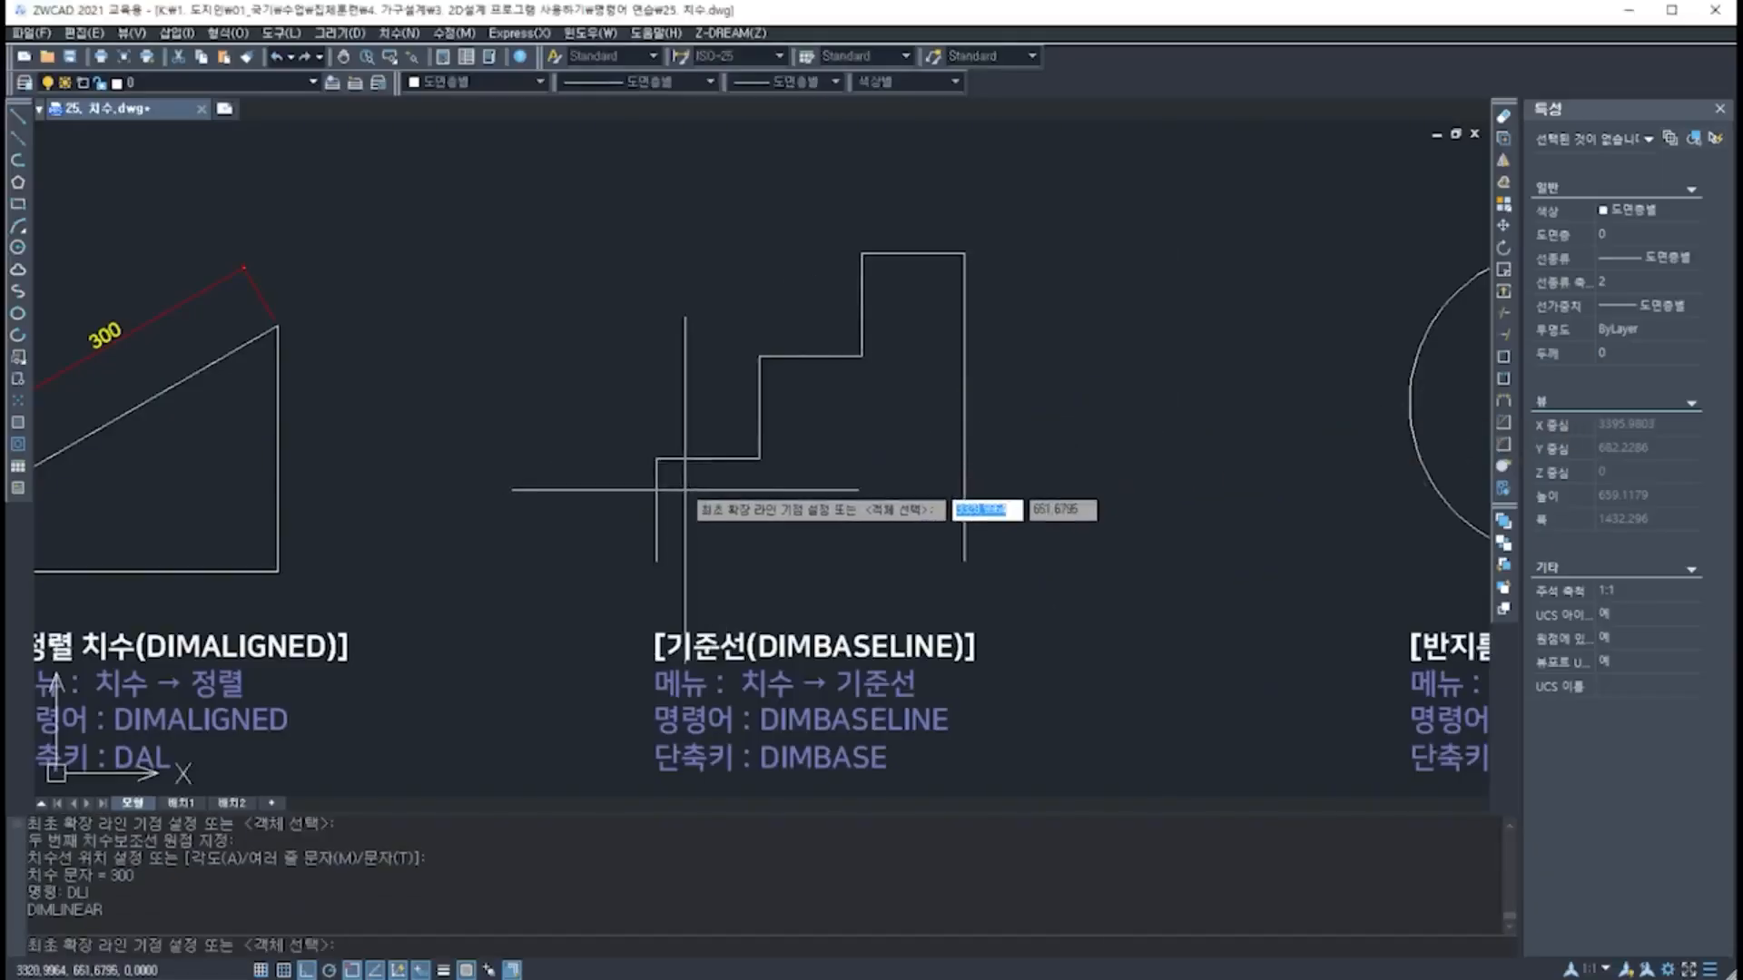
left_click(656, 460)
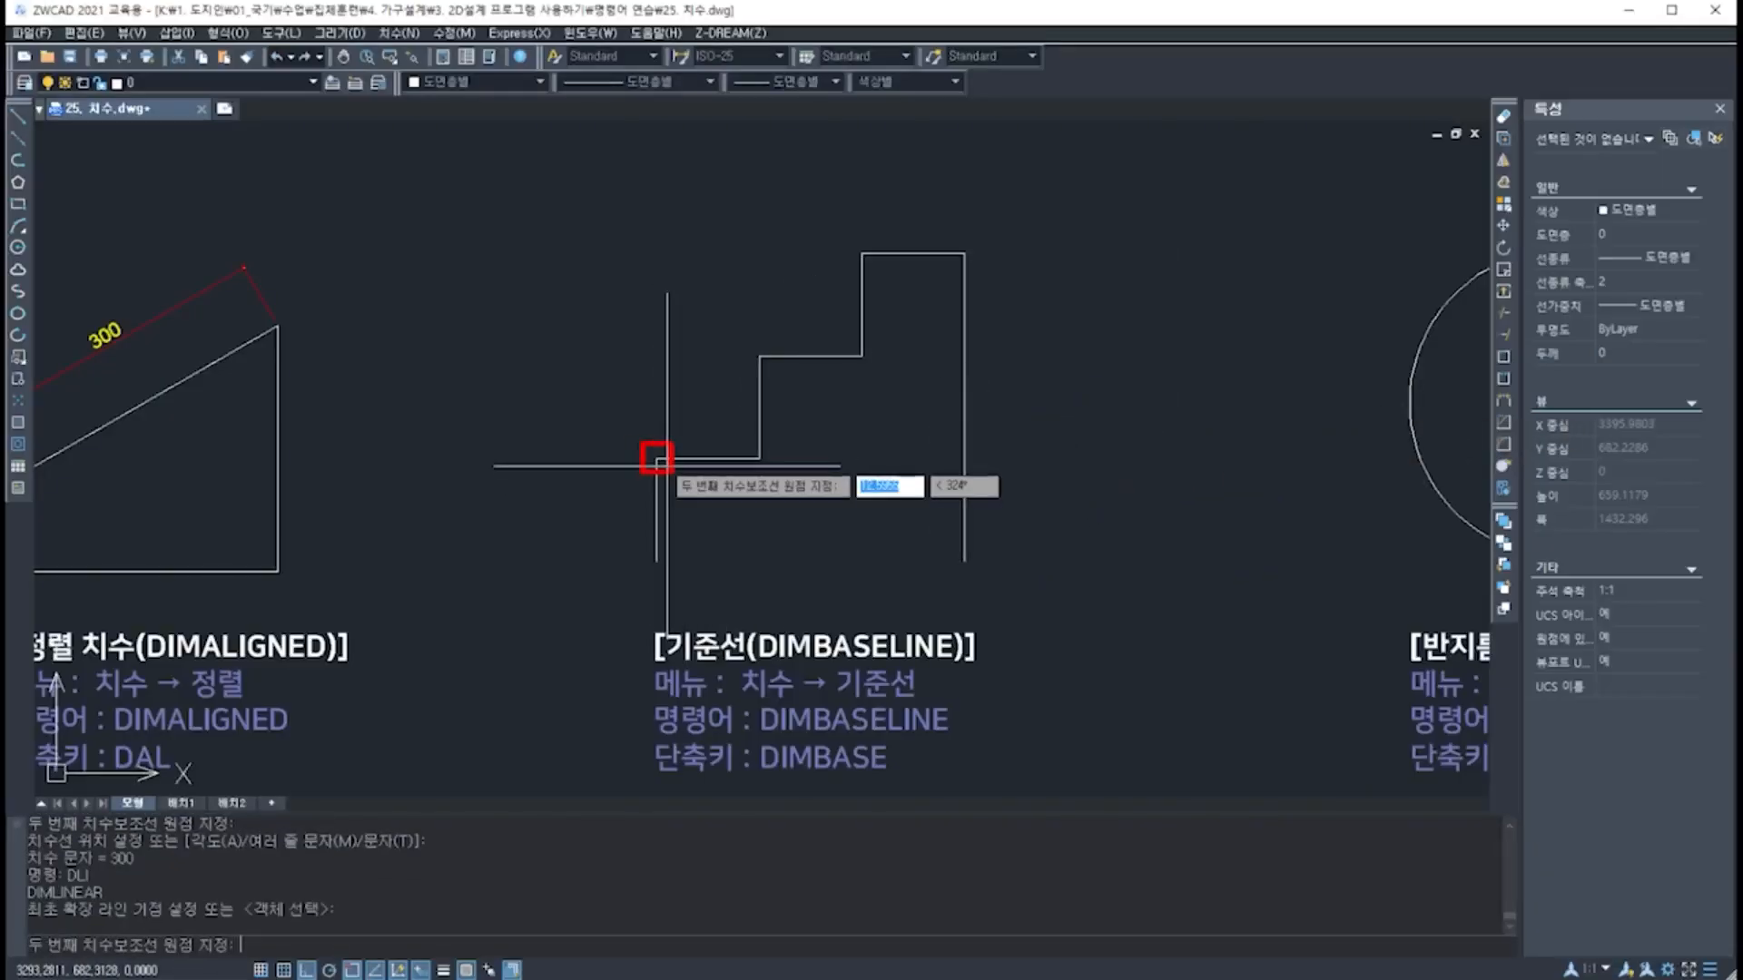
left_click(762, 461)
left_click(744, 305)
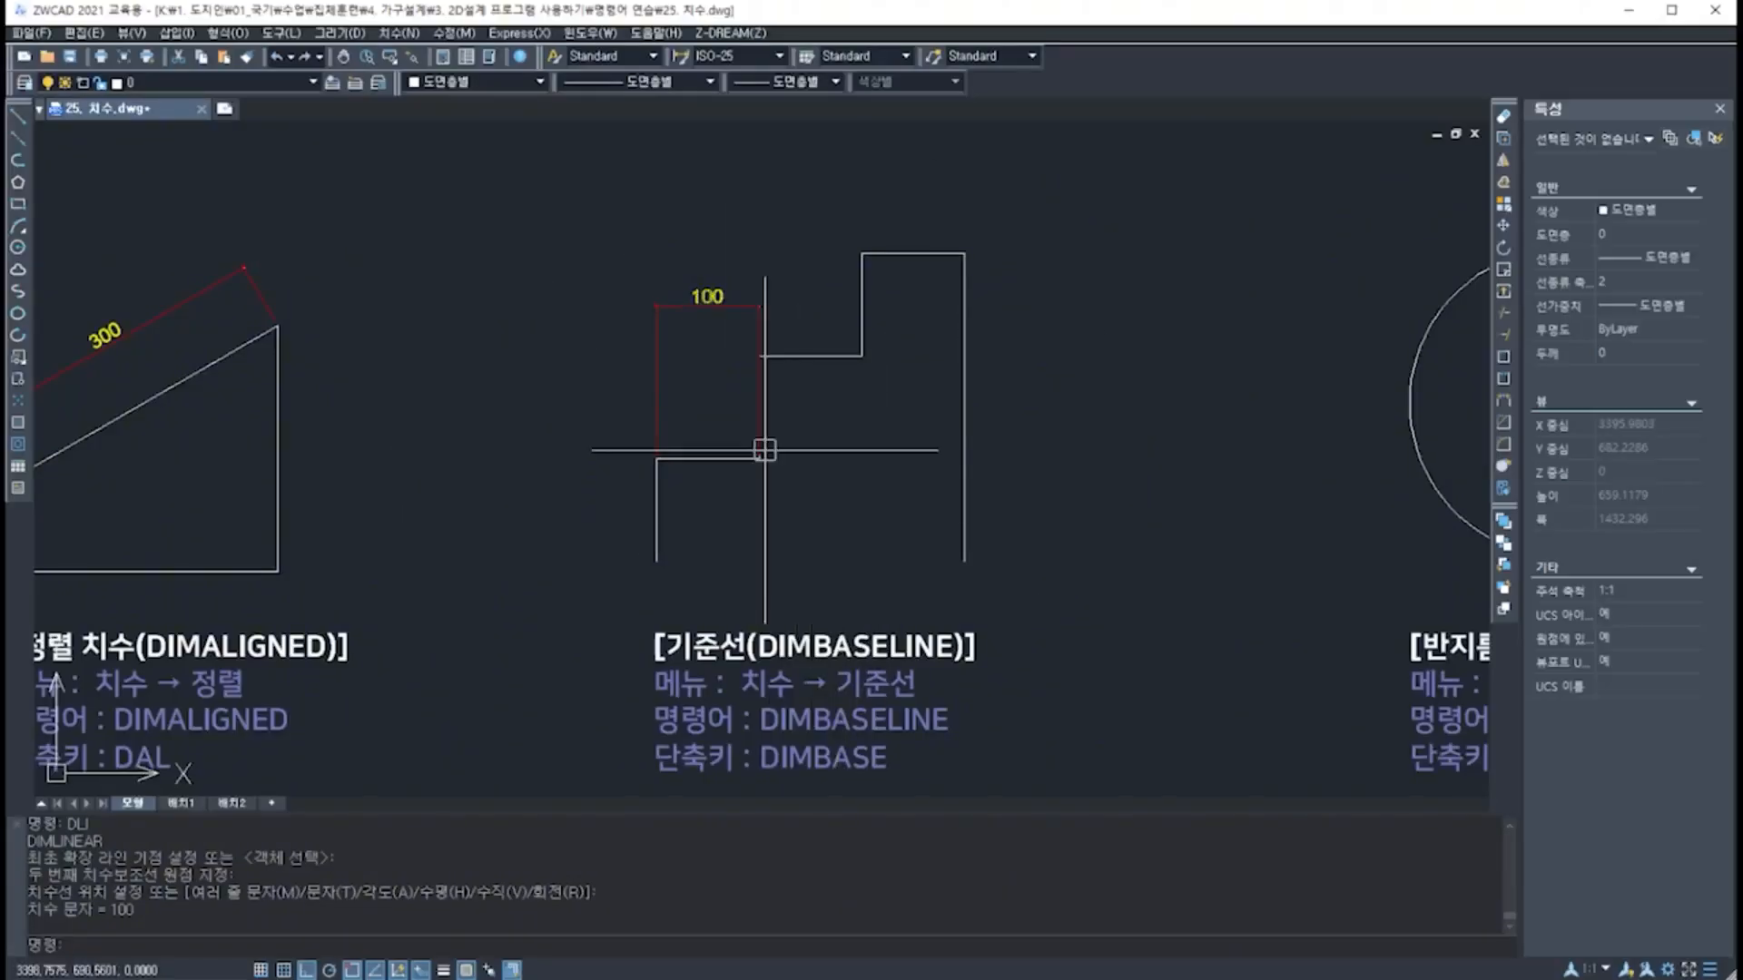
Step: Move the lowest step's dimension line up above the staircase's highest edge and clear the selection
left_click(708, 299)
left_click(707, 296)
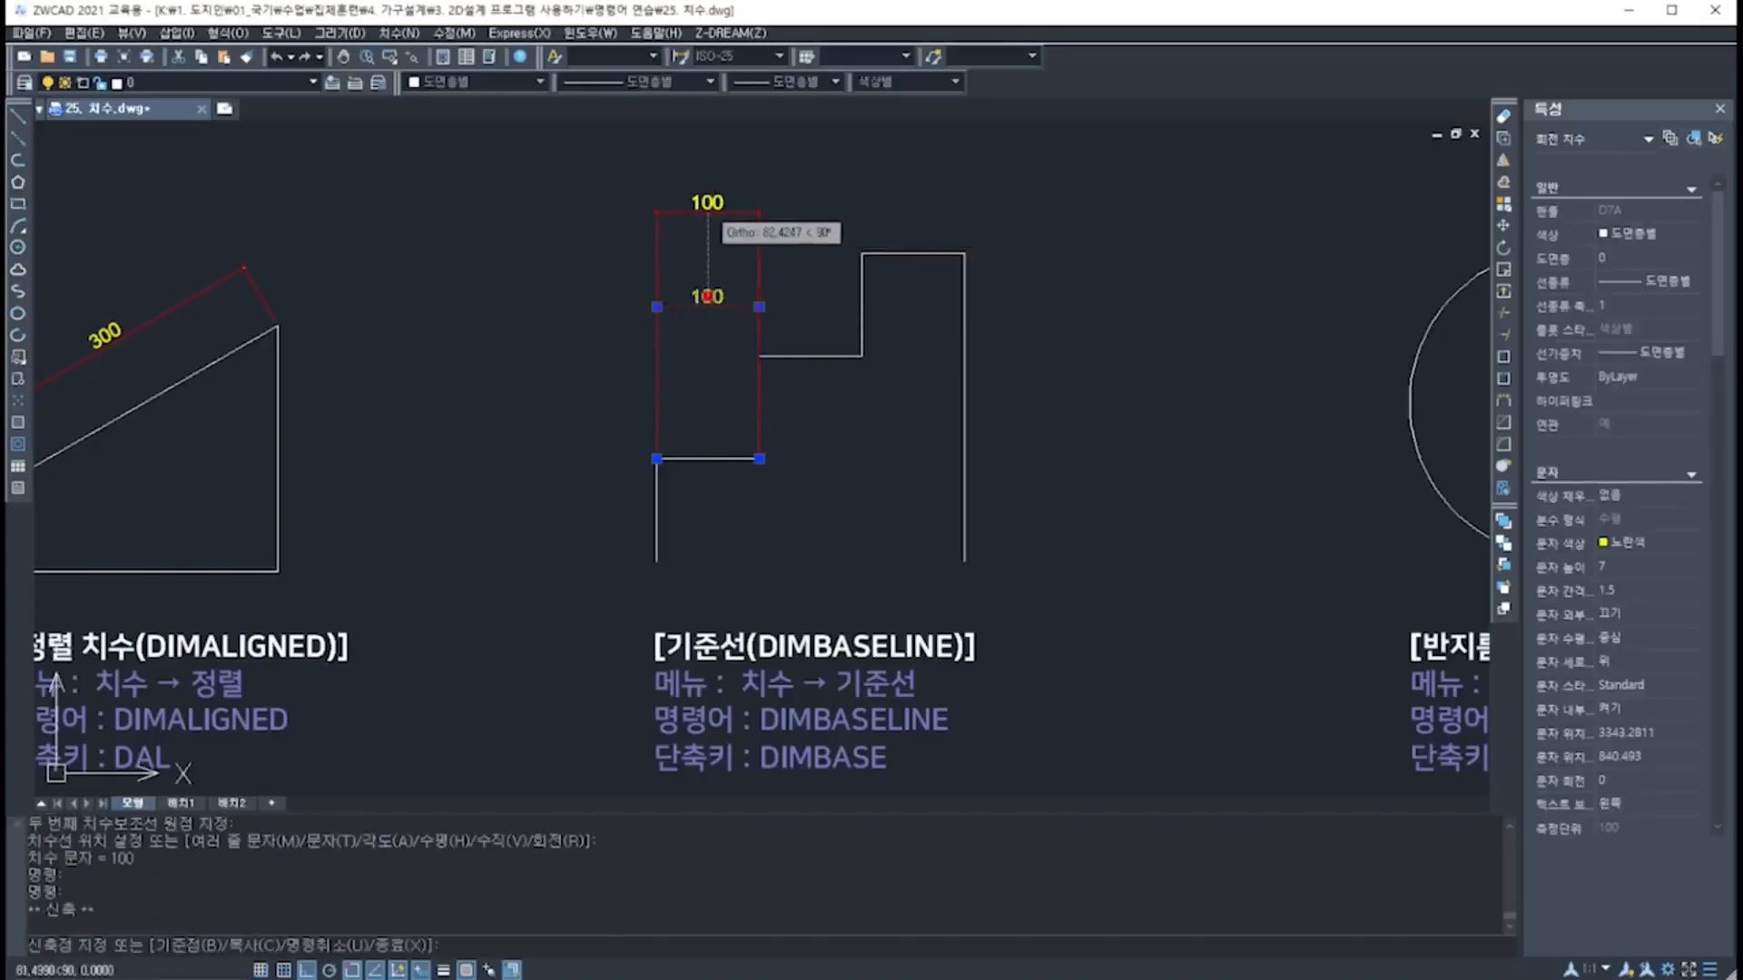
left_click(707, 218)
middle_click_drag(1020, 326, 977, 400)
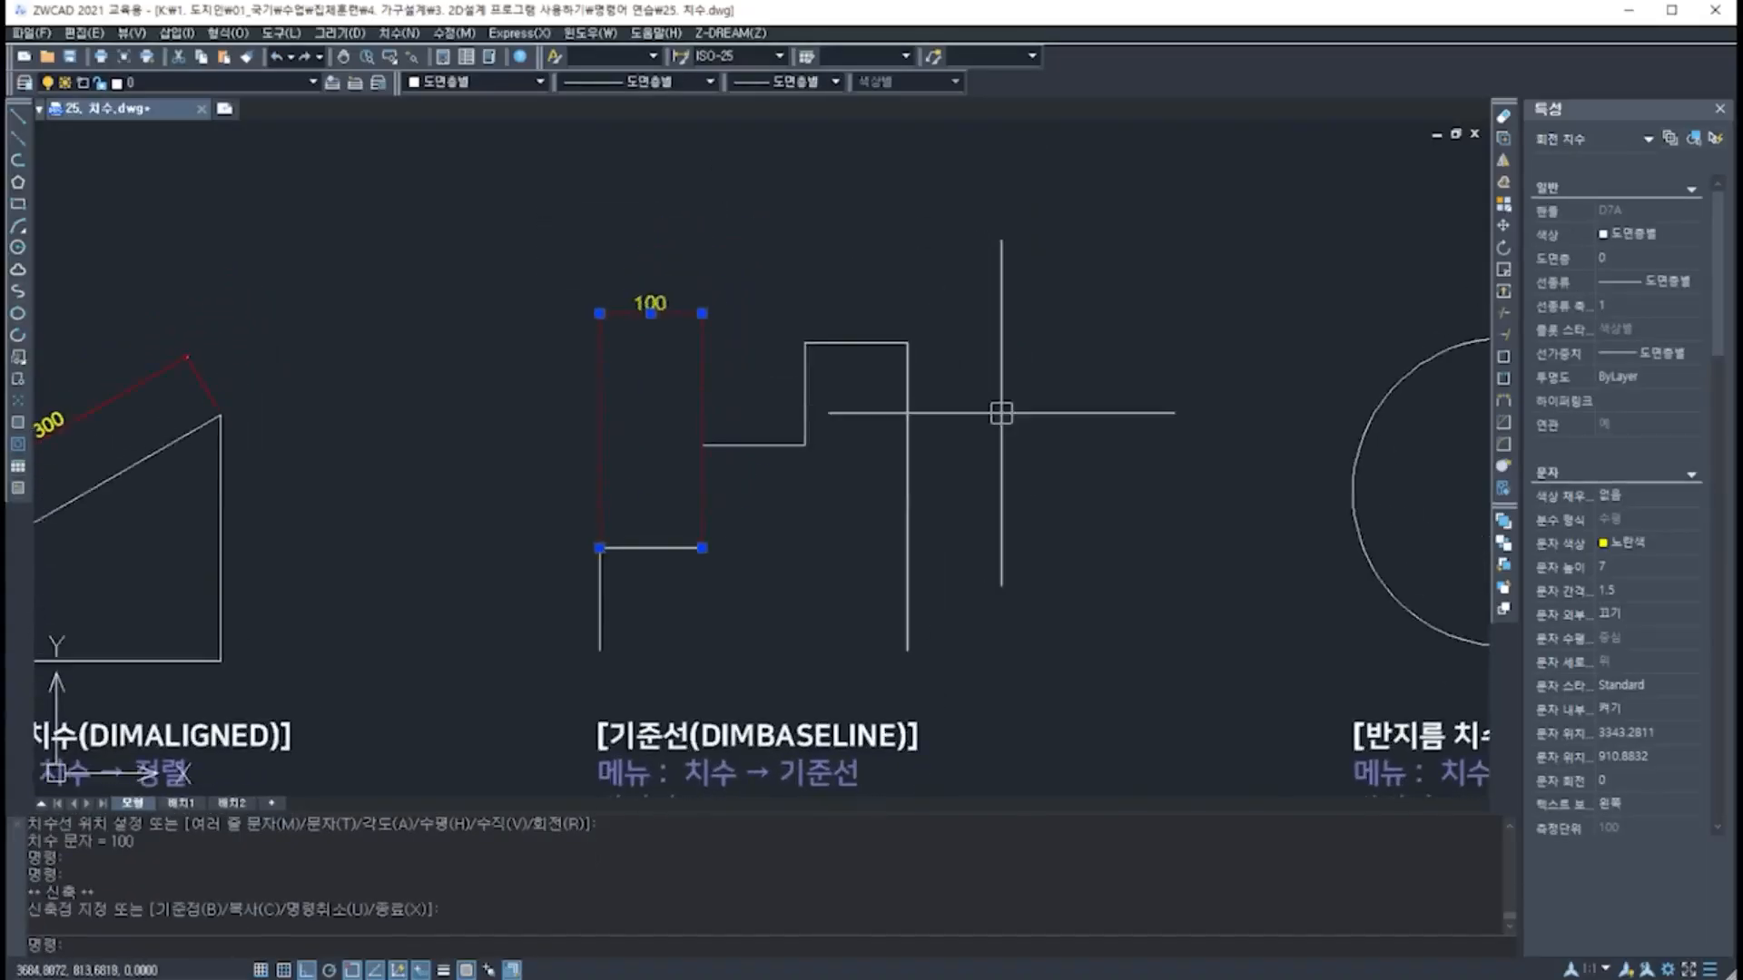
key("Escape")
key("Escape")
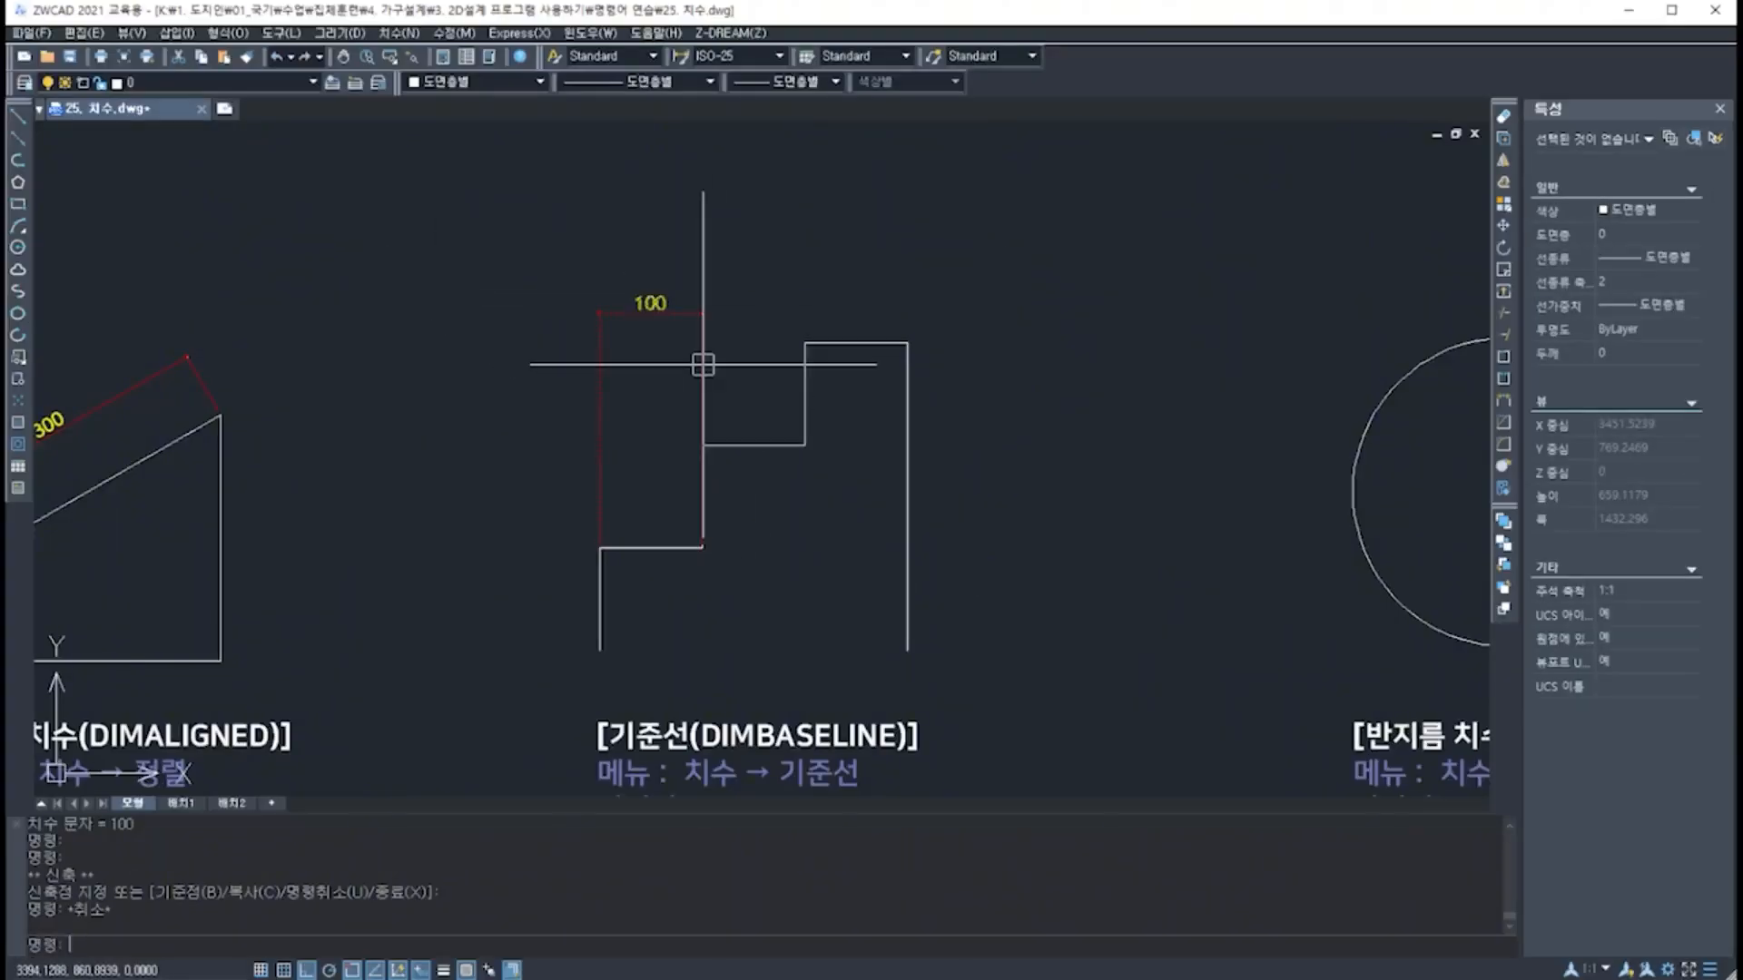
Step: Add baseline dimensions from the lowest step's dimension to the second step's far upper corner and the staircase's far corner
mouse_move(858, 522)
middle_mouse_down()
mouse_move(854, 393)
mouse_move(811, 405)
middle_mouse_up()
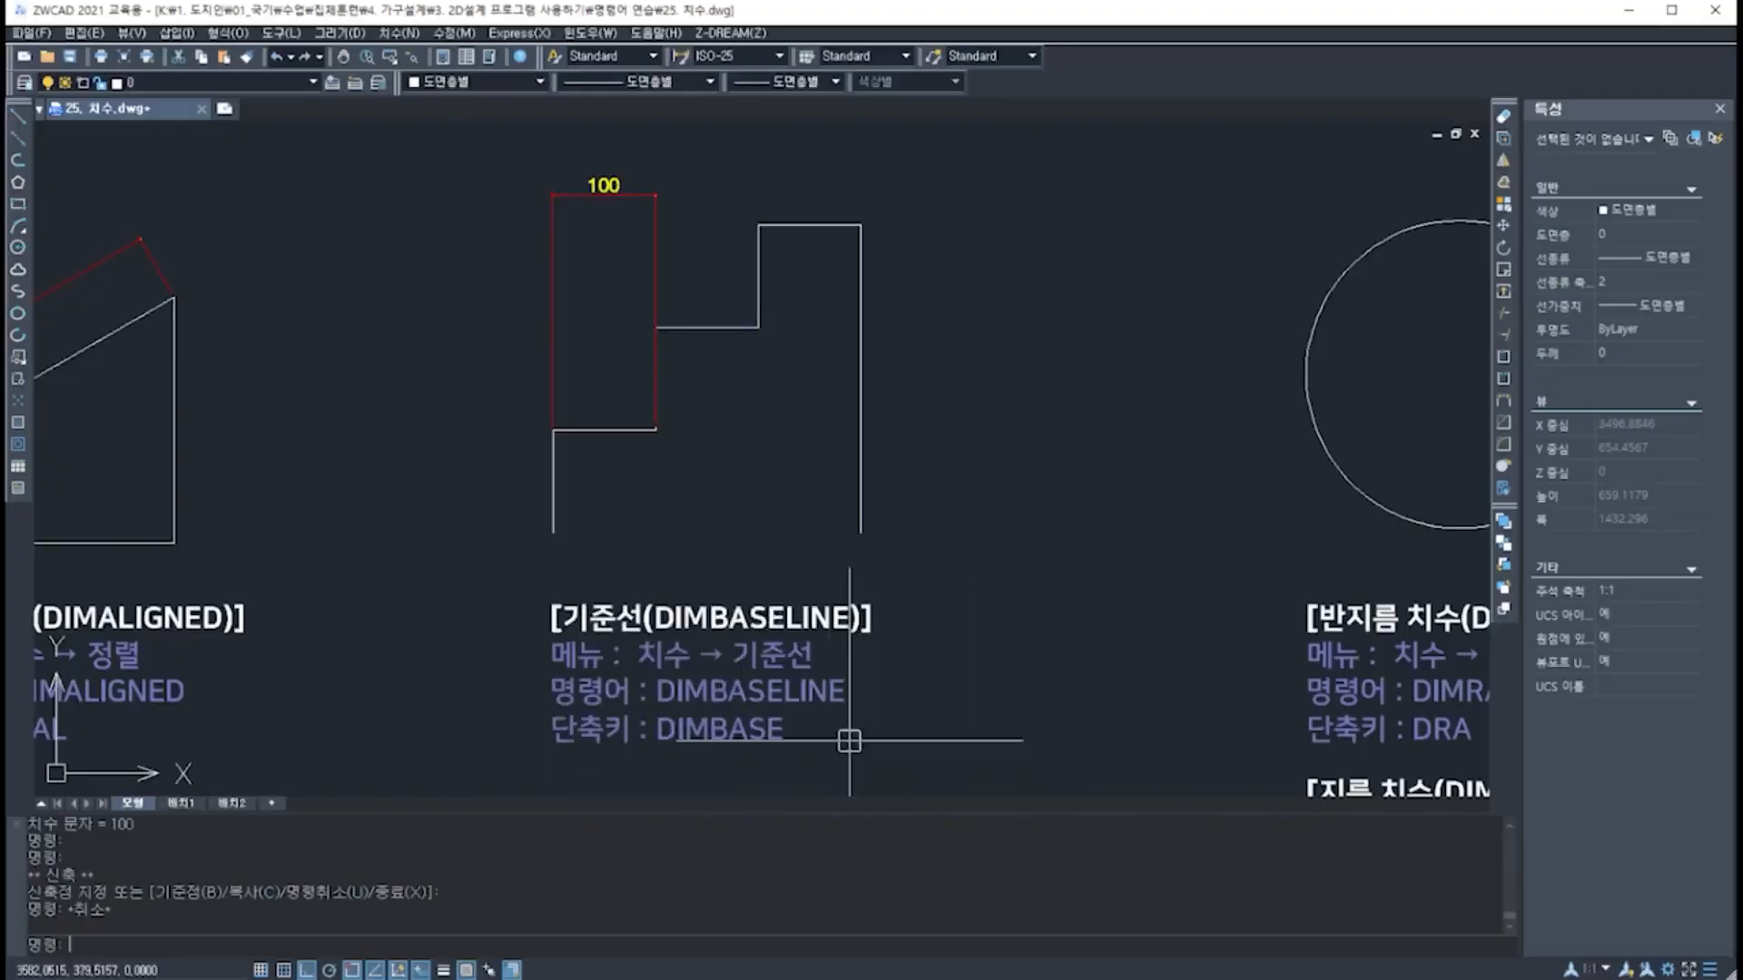
left_click(399, 32)
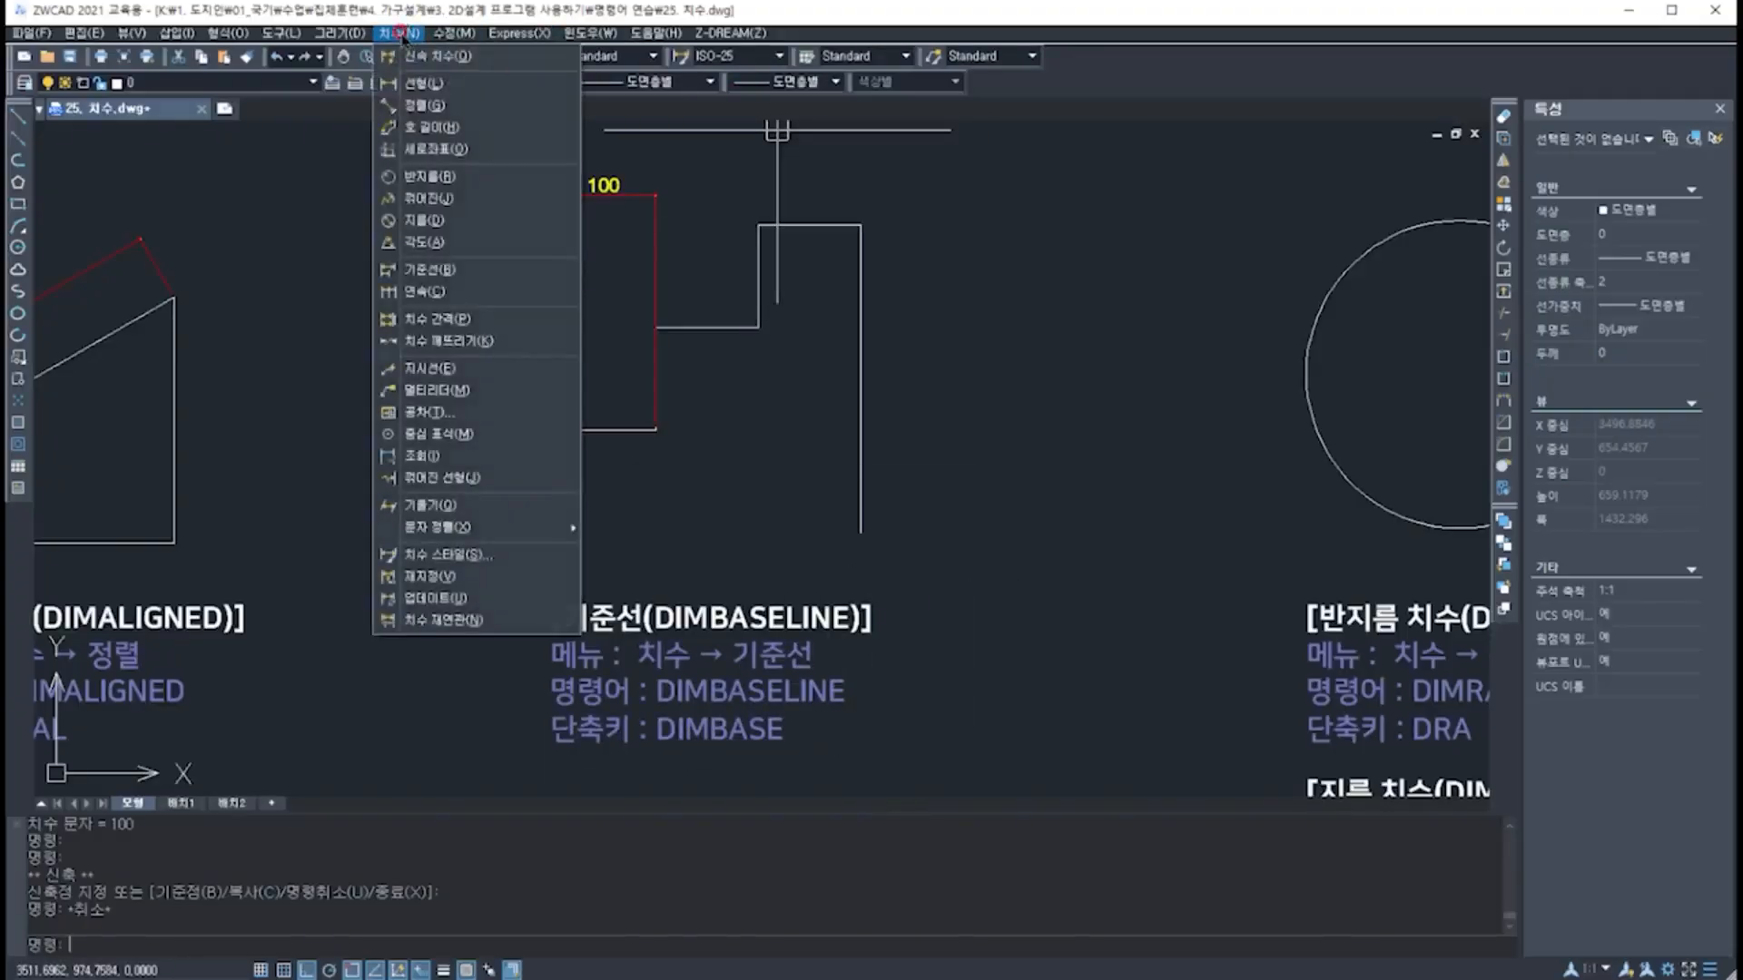
left_click(430, 272)
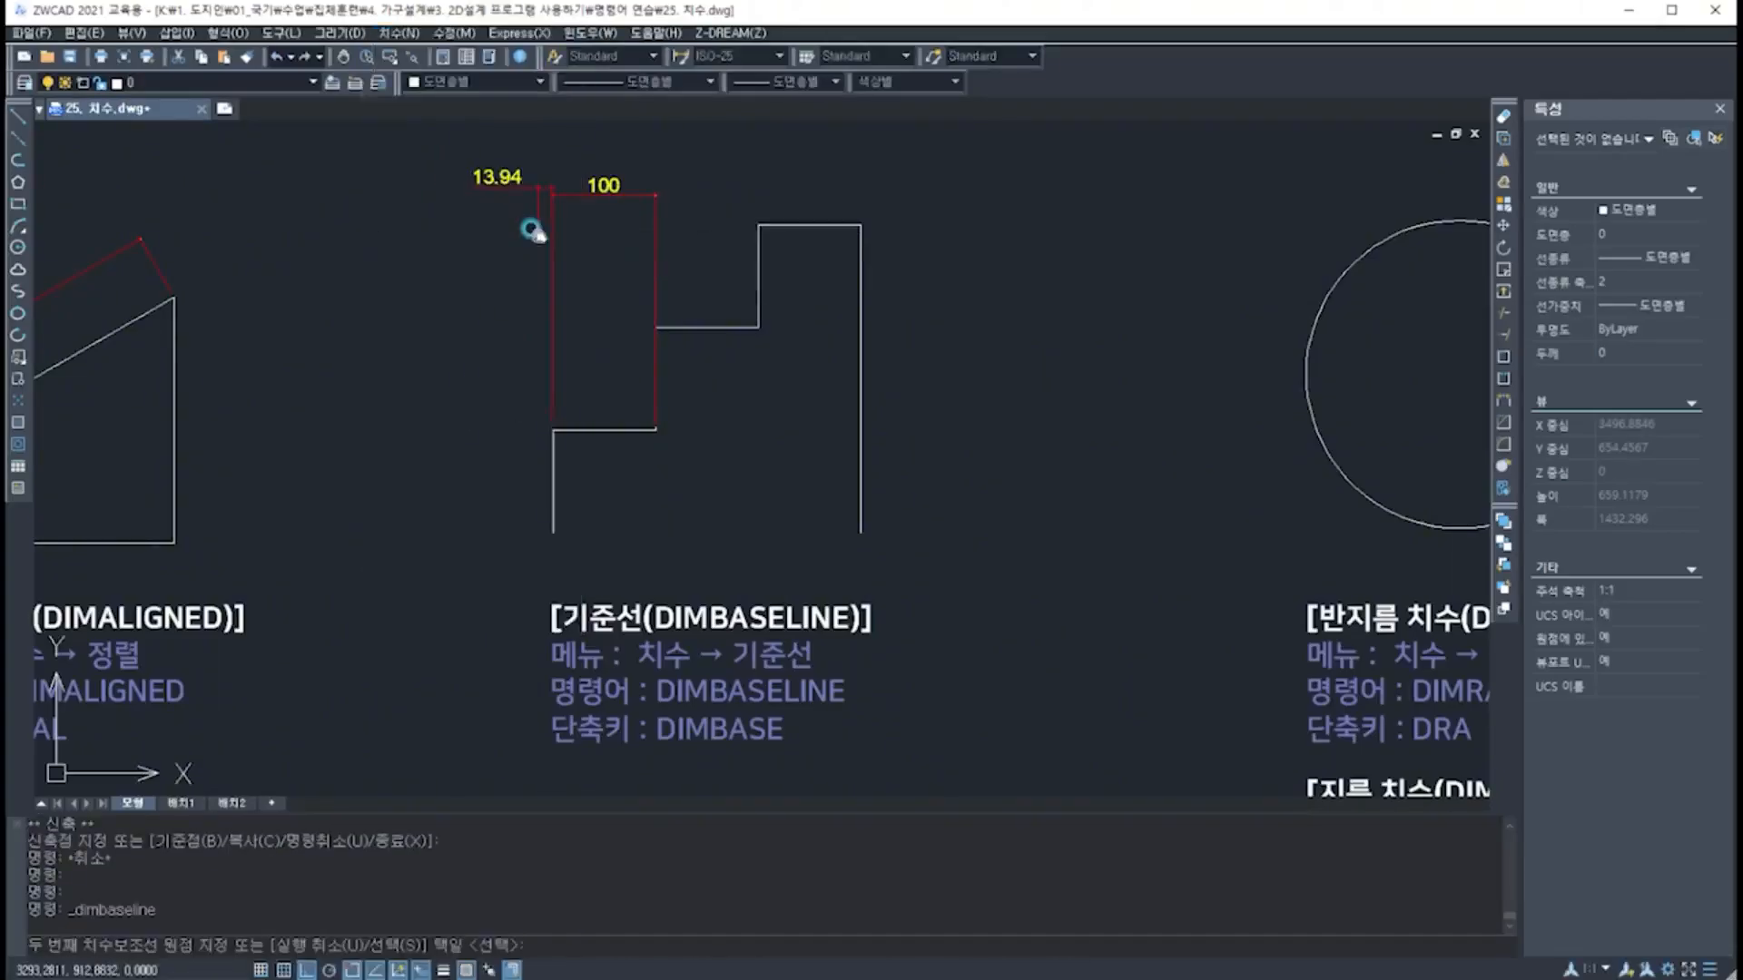
middle_click_drag(533, 222, 480, 375)
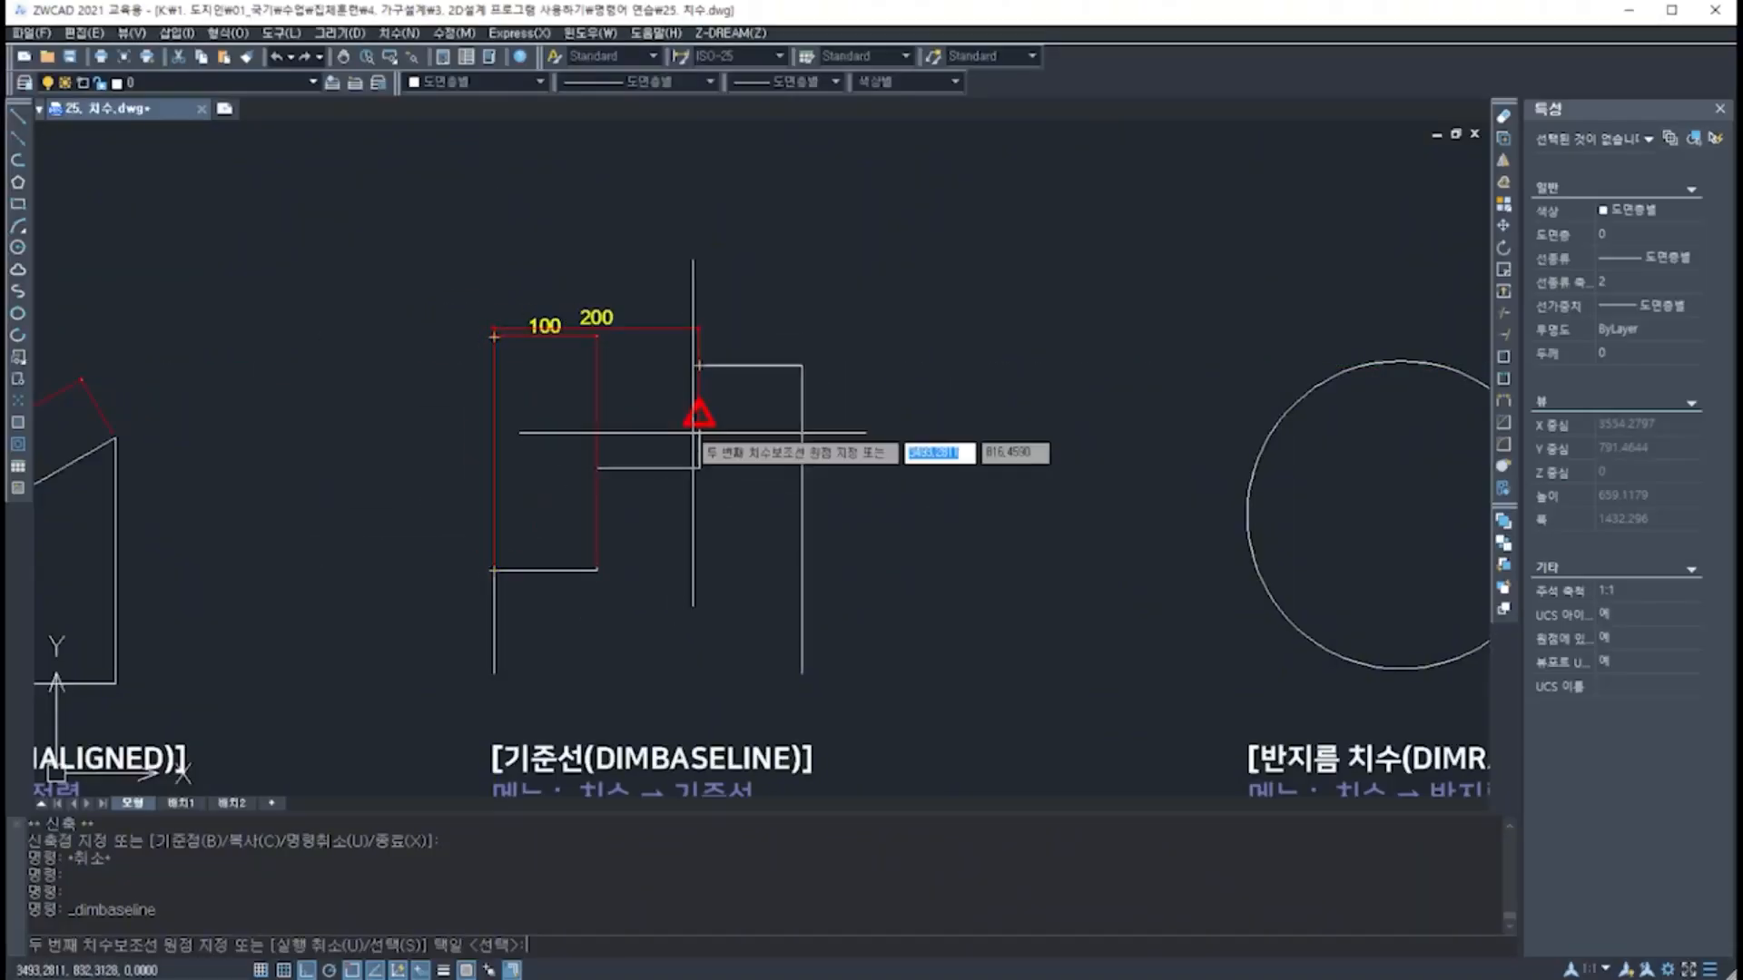
left_click(699, 365)
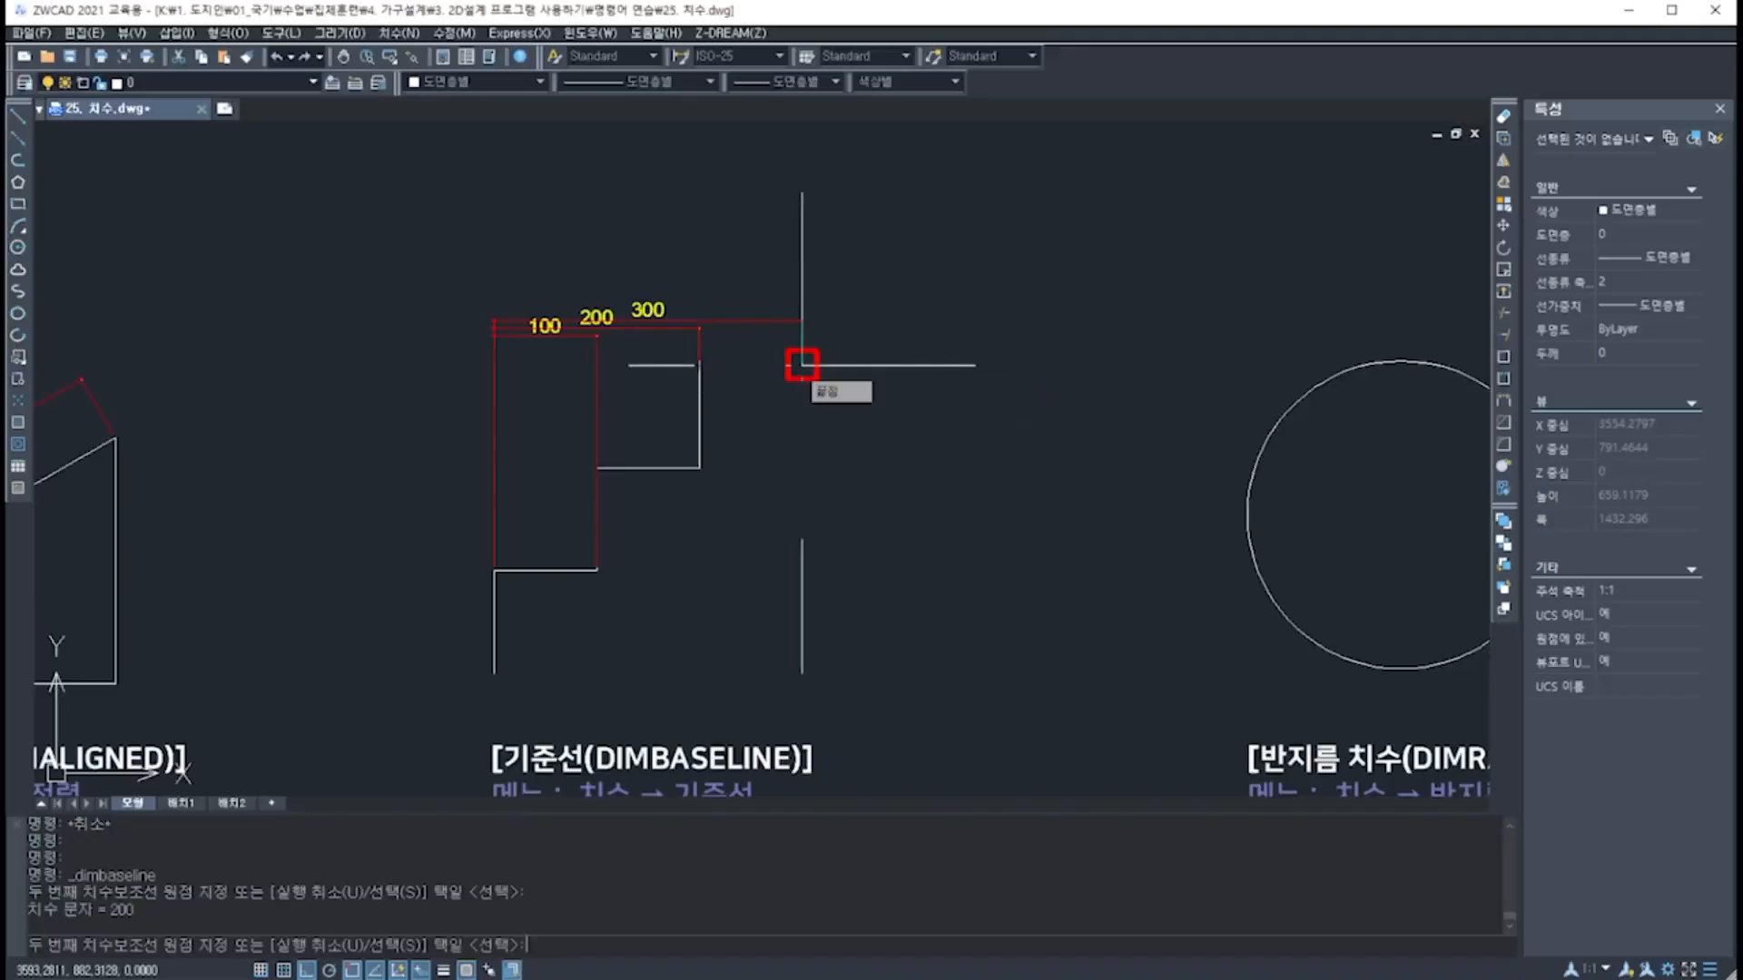
left_click(802, 365)
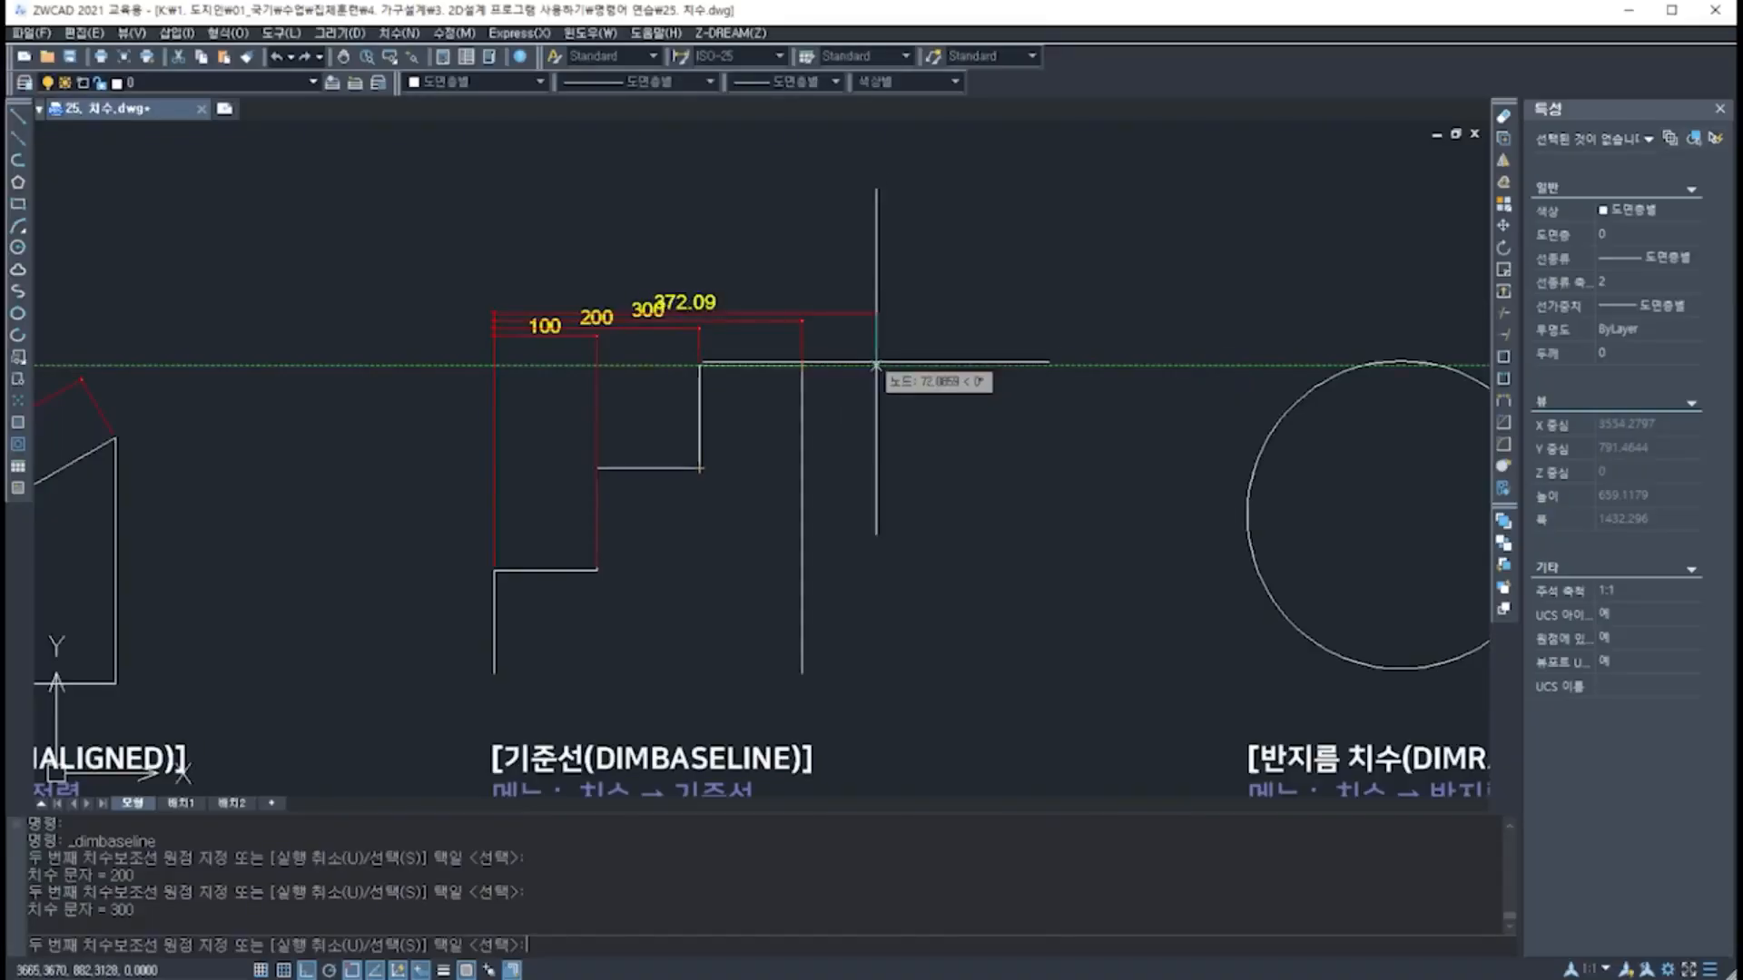
key("Return")
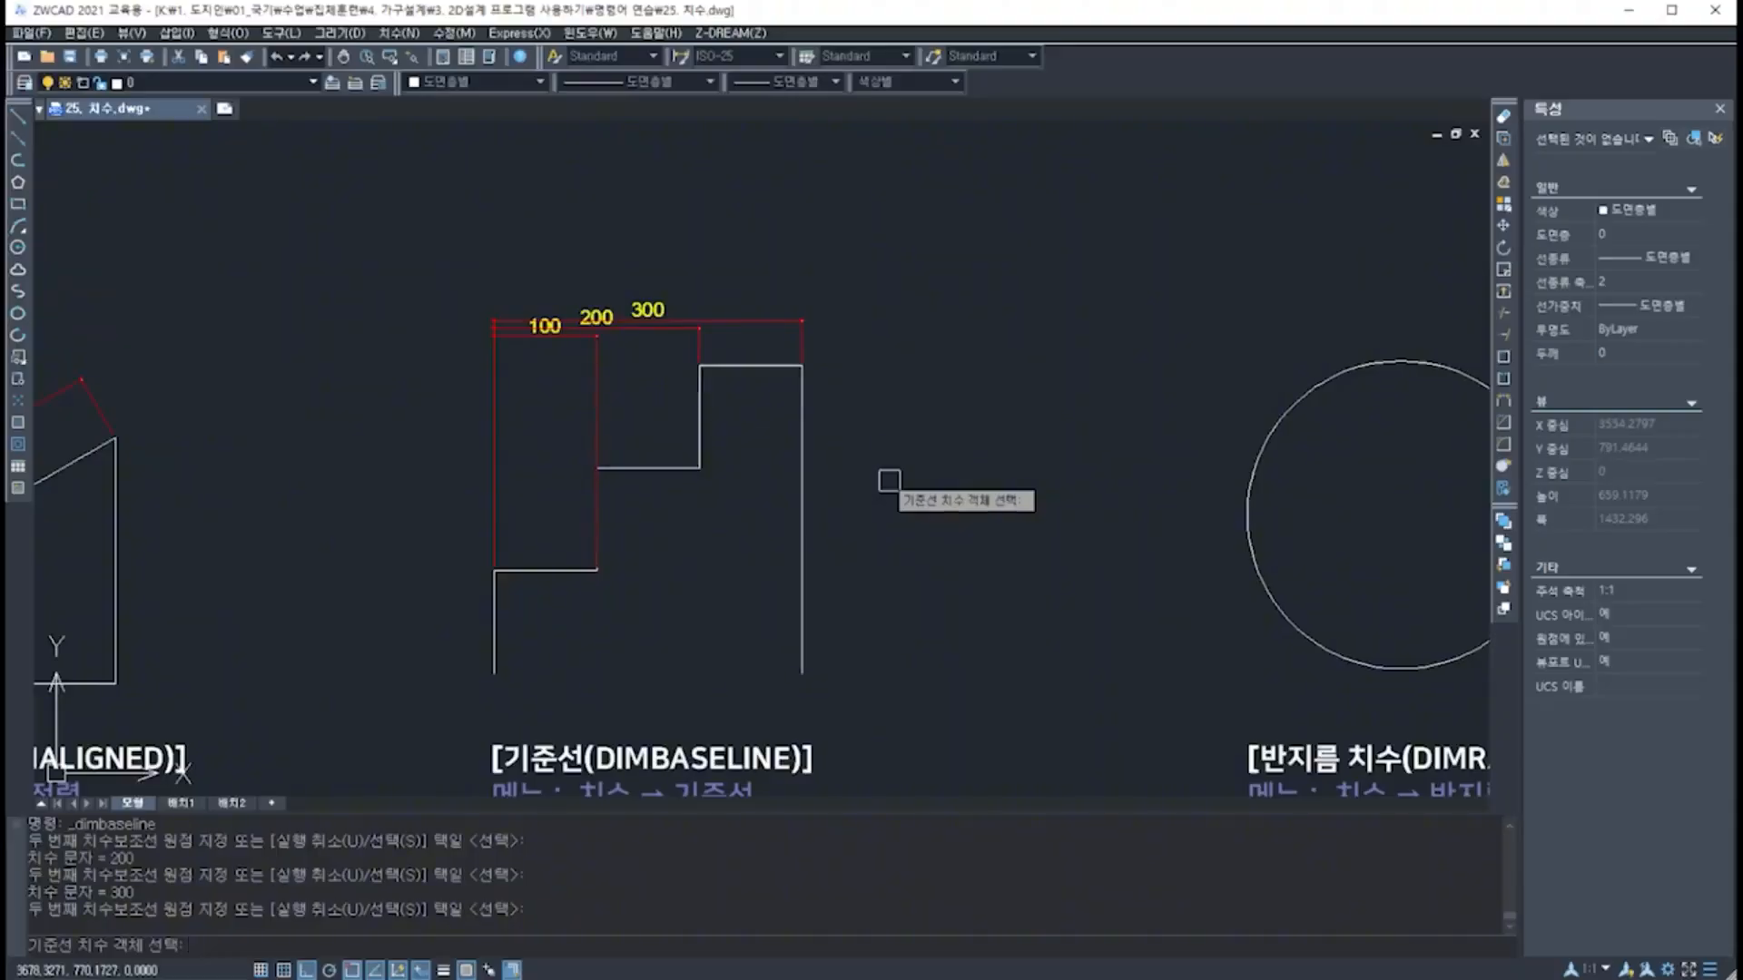
key("Return")
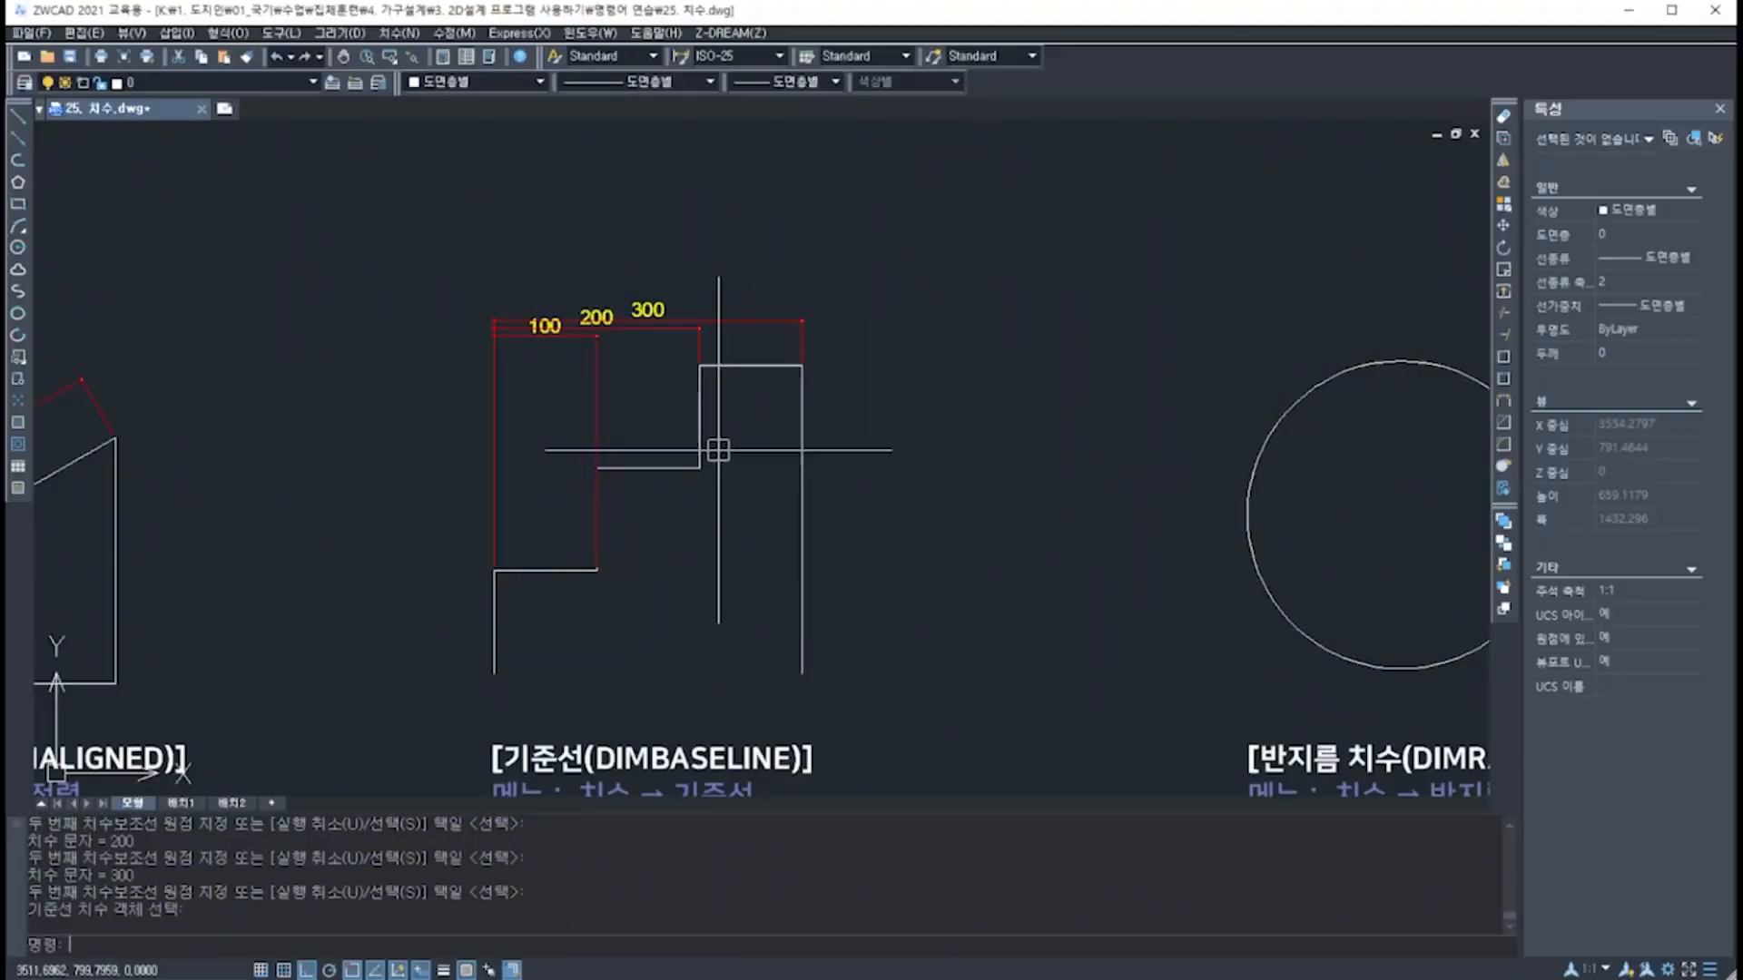
Step: Raise the dimension line of the outermost baseline dimension on the staircase straight up, away from the two below it
scroll(590, 345, "up", 4)
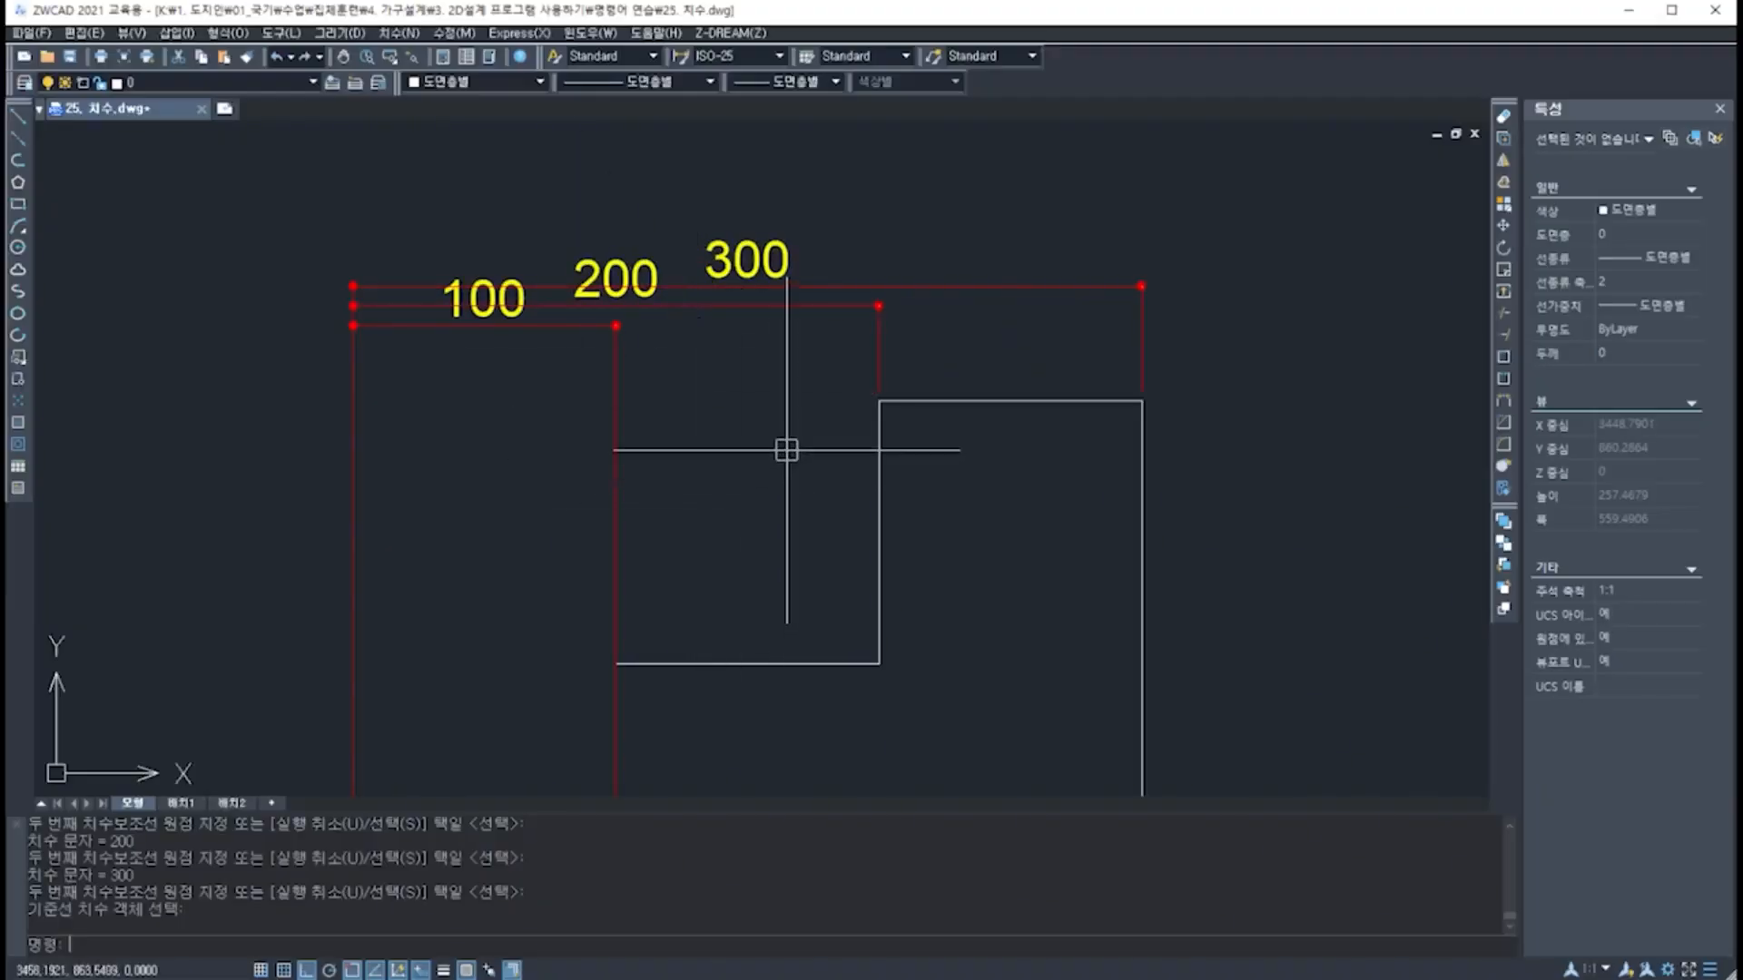
middle_click_drag(790, 448, 731, 529)
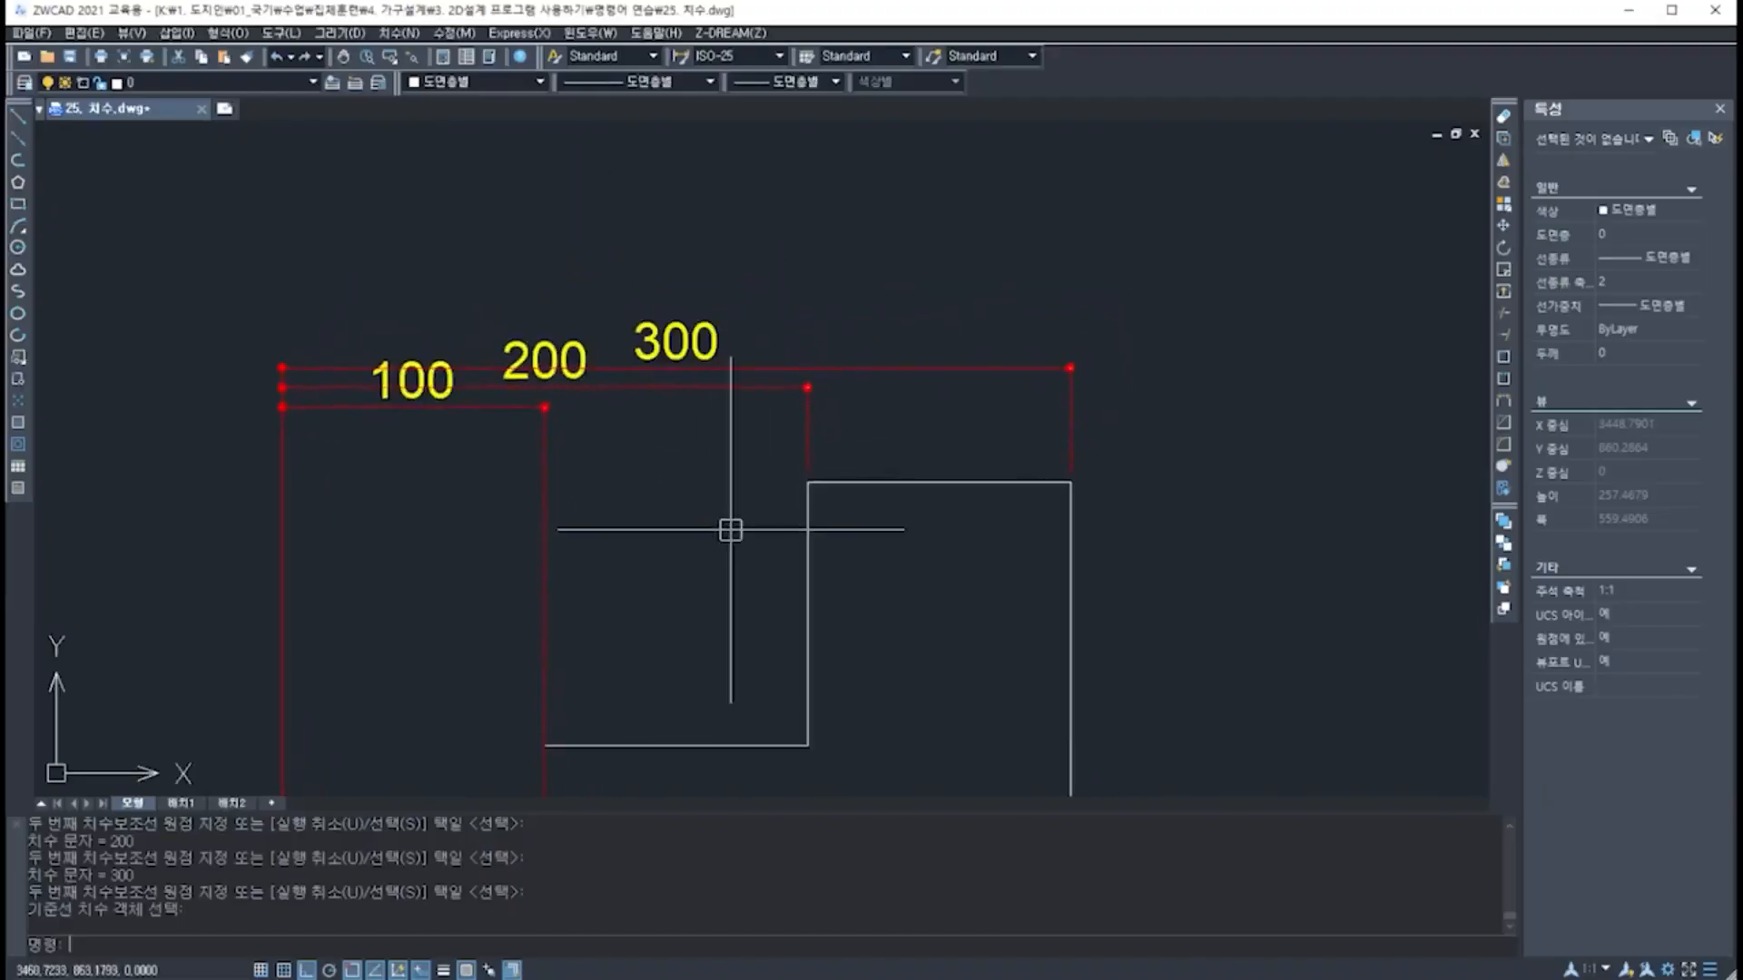
key("Return")
left_click(944, 374)
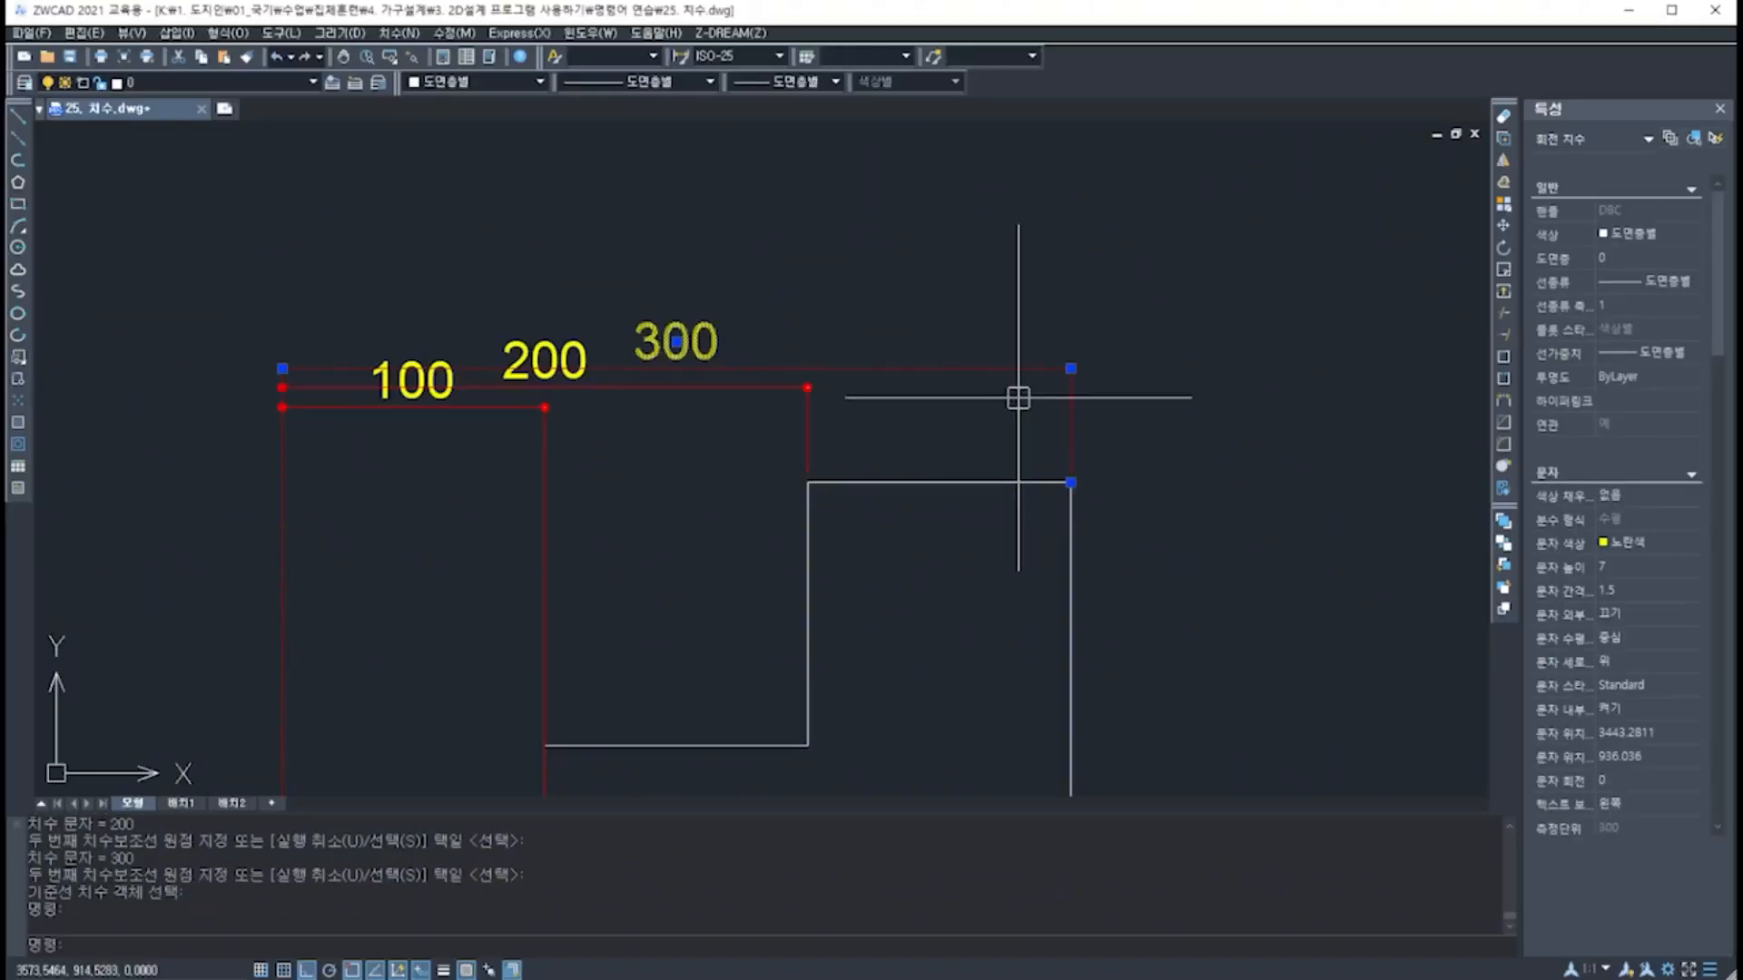
left_click(1071, 369)
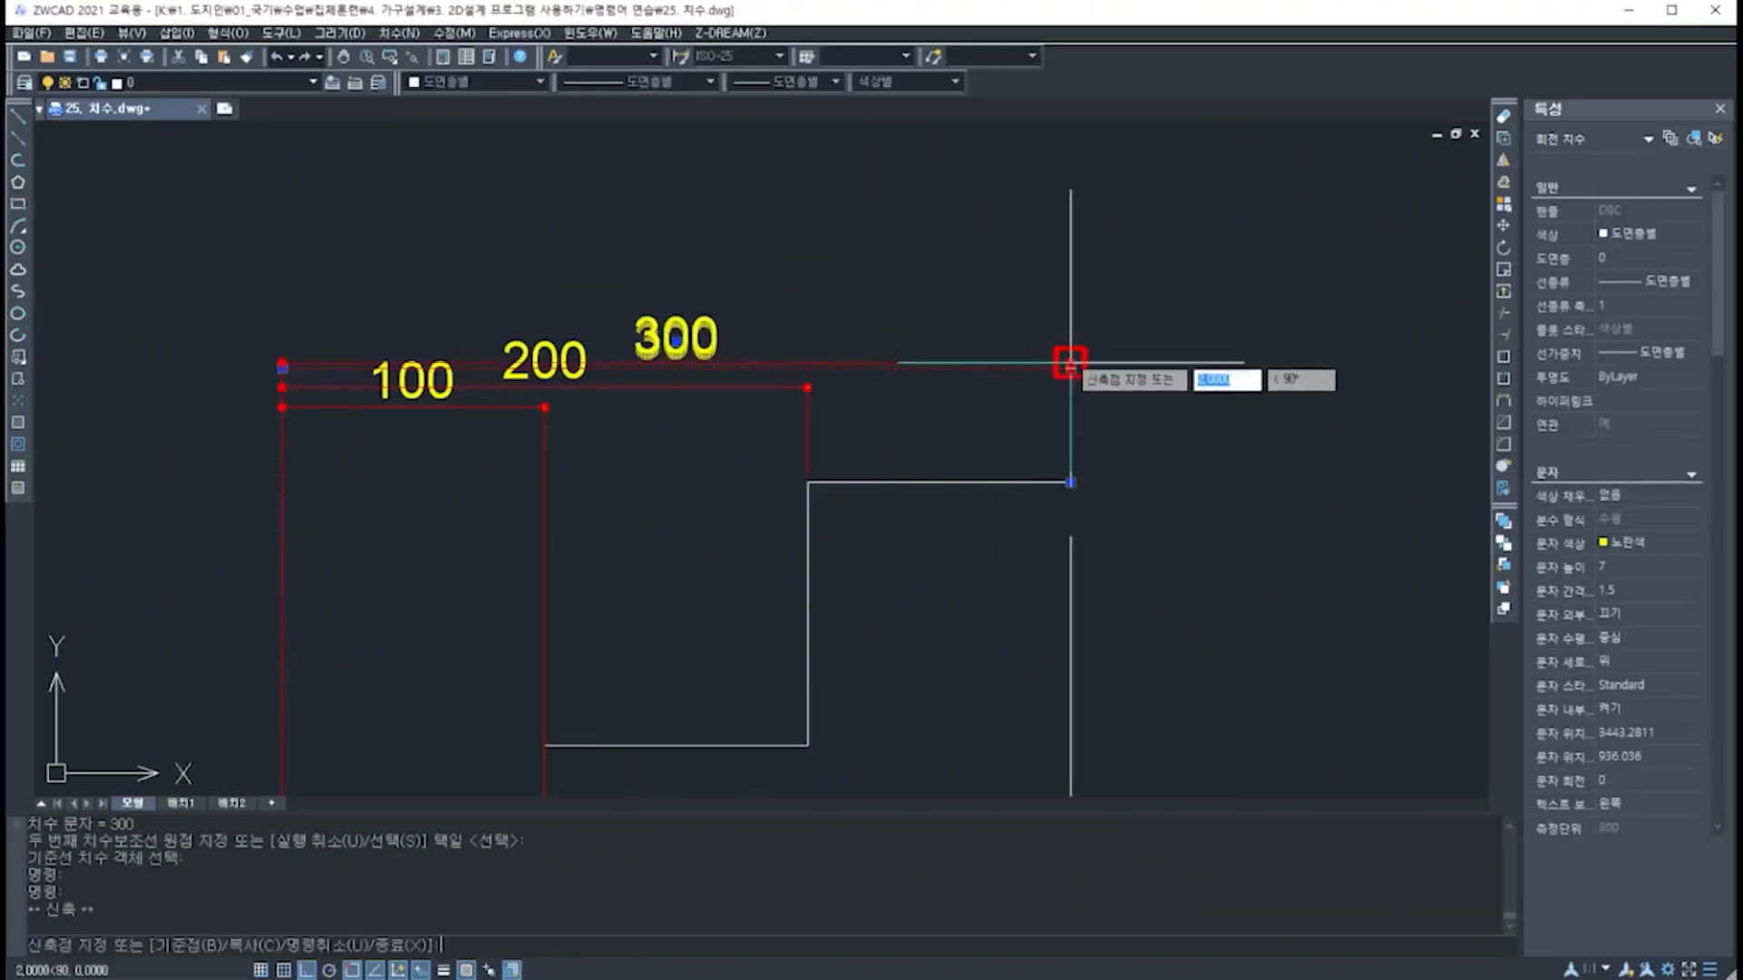
key("Escape")
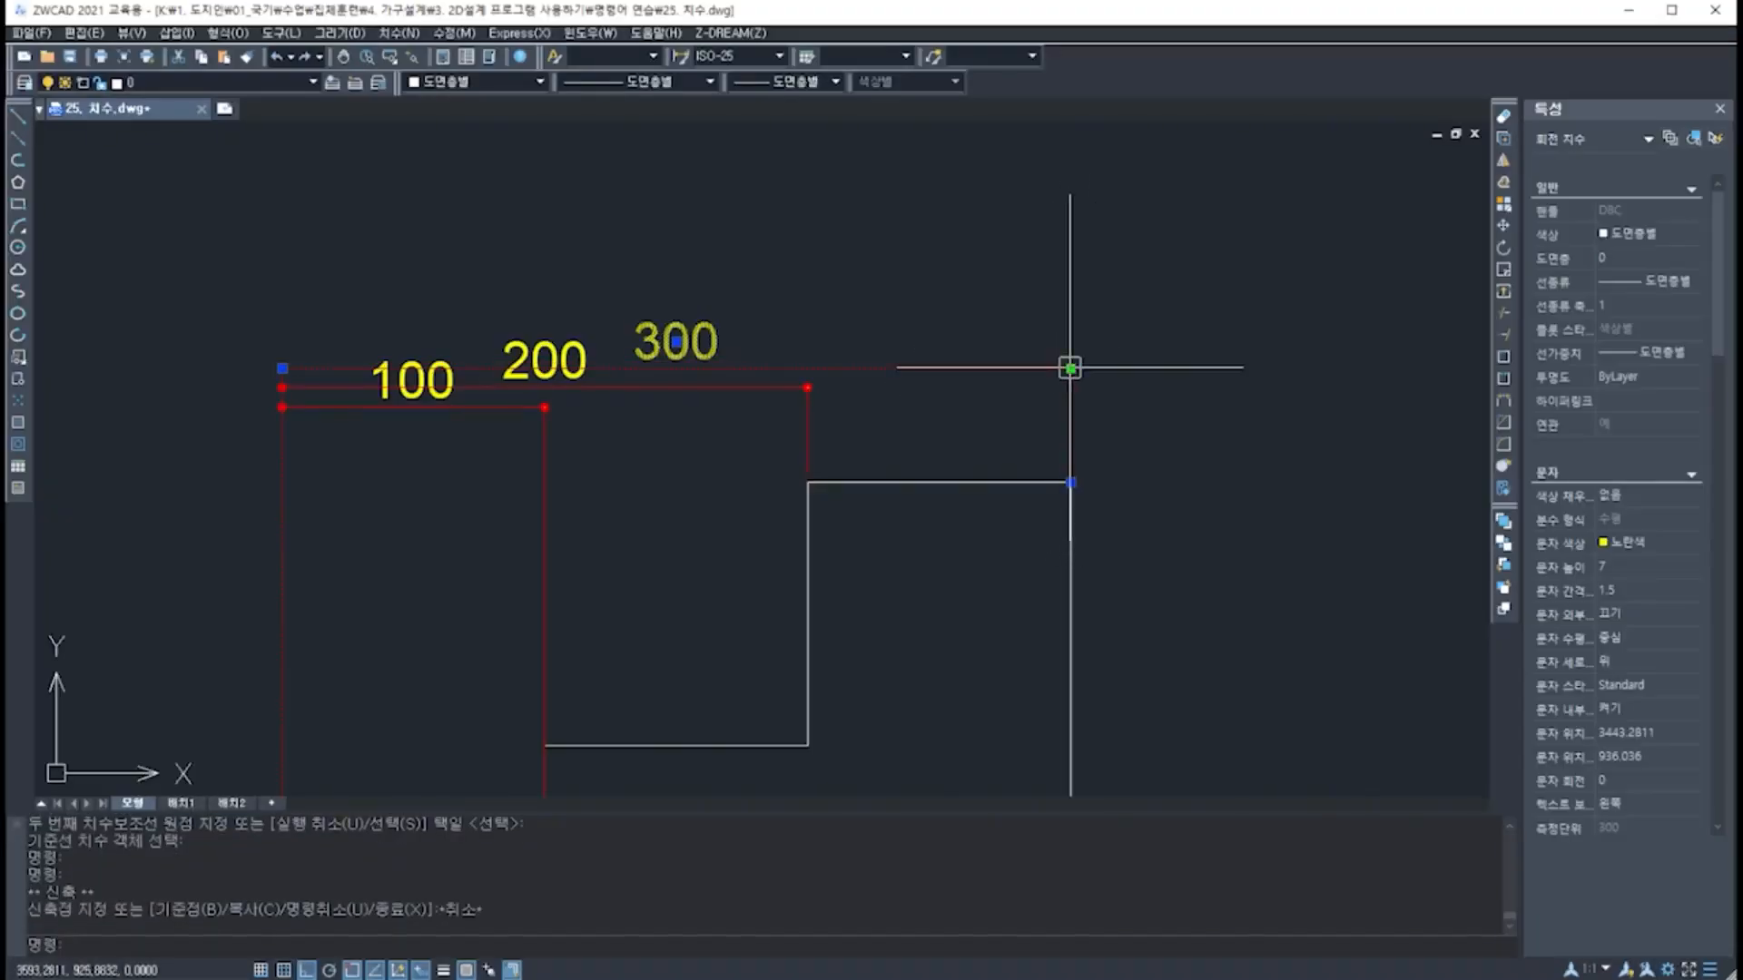
left_click(1071, 369)
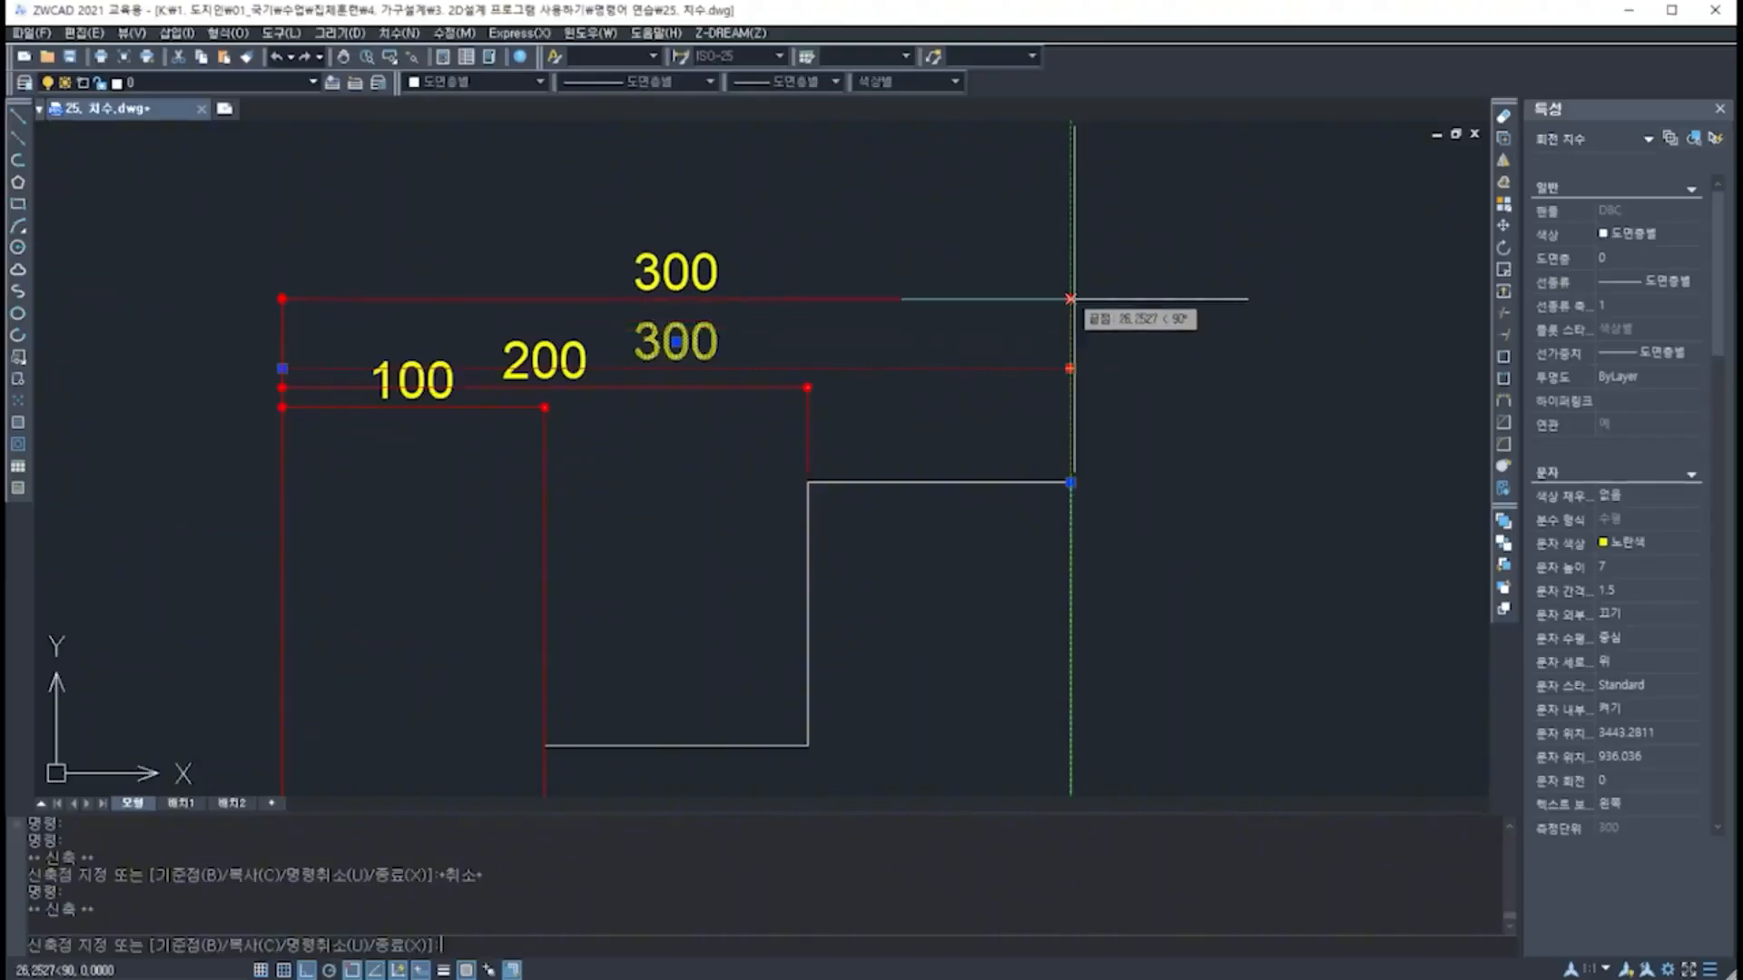
left_click(1073, 292)
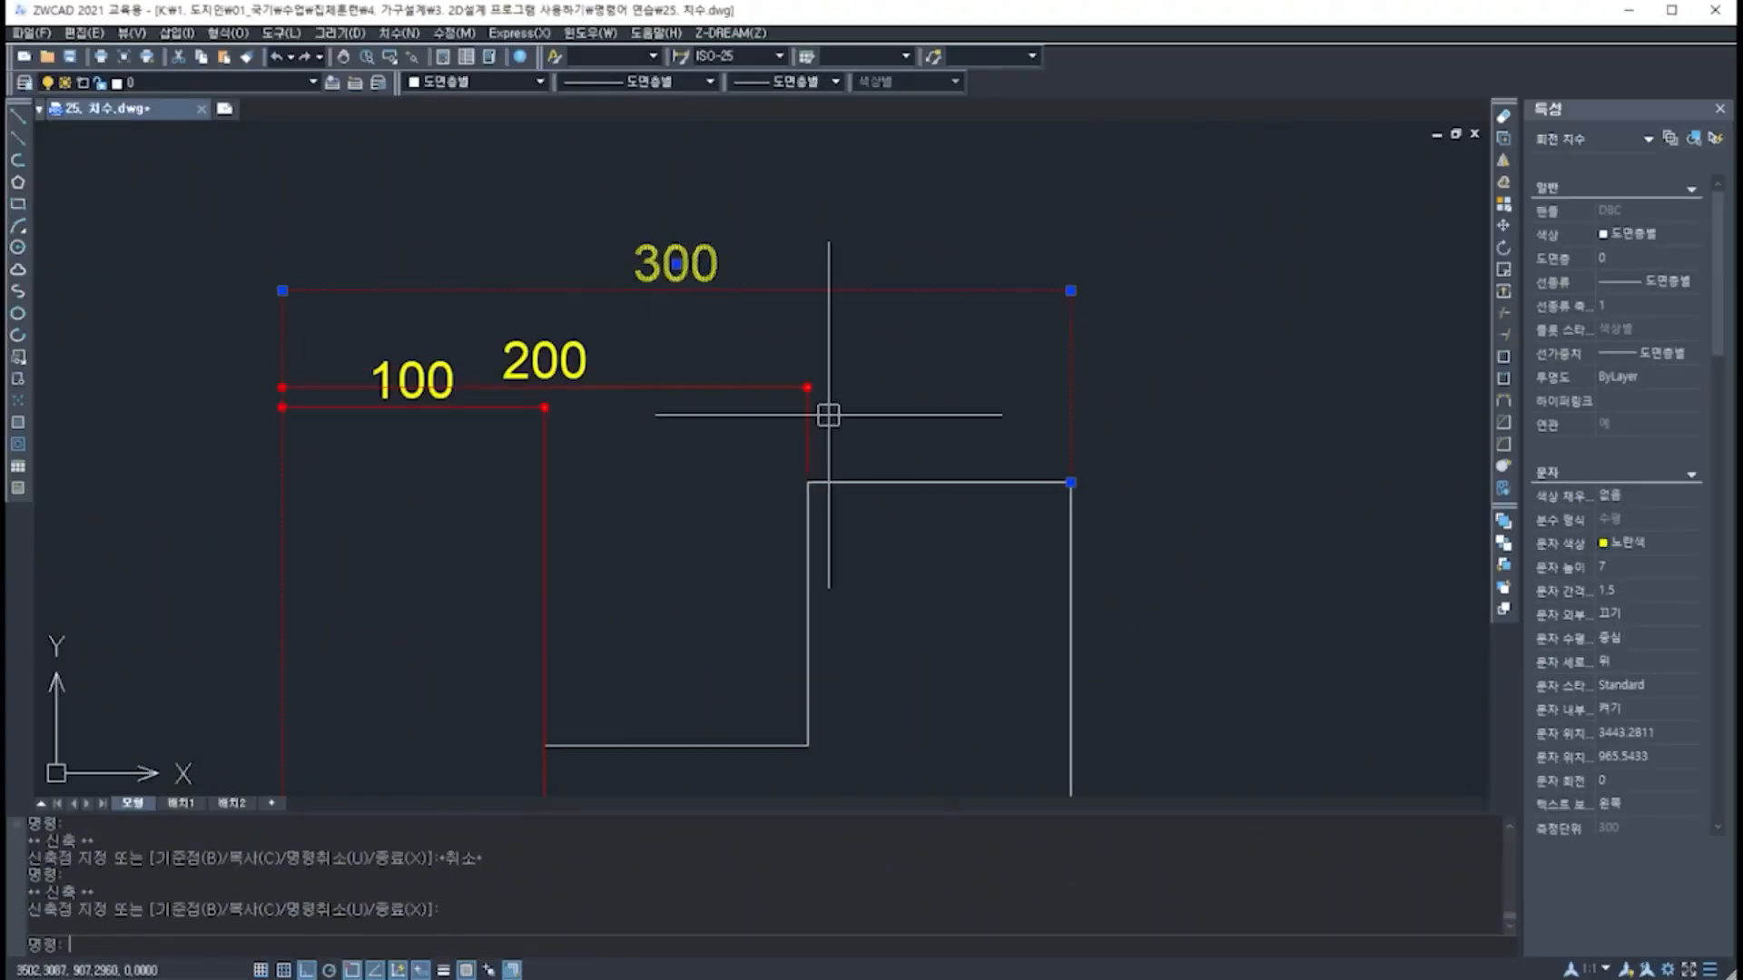
Step: Raise the middle baseline dimension's line to between the other two and clear the selection
left_click(807, 387)
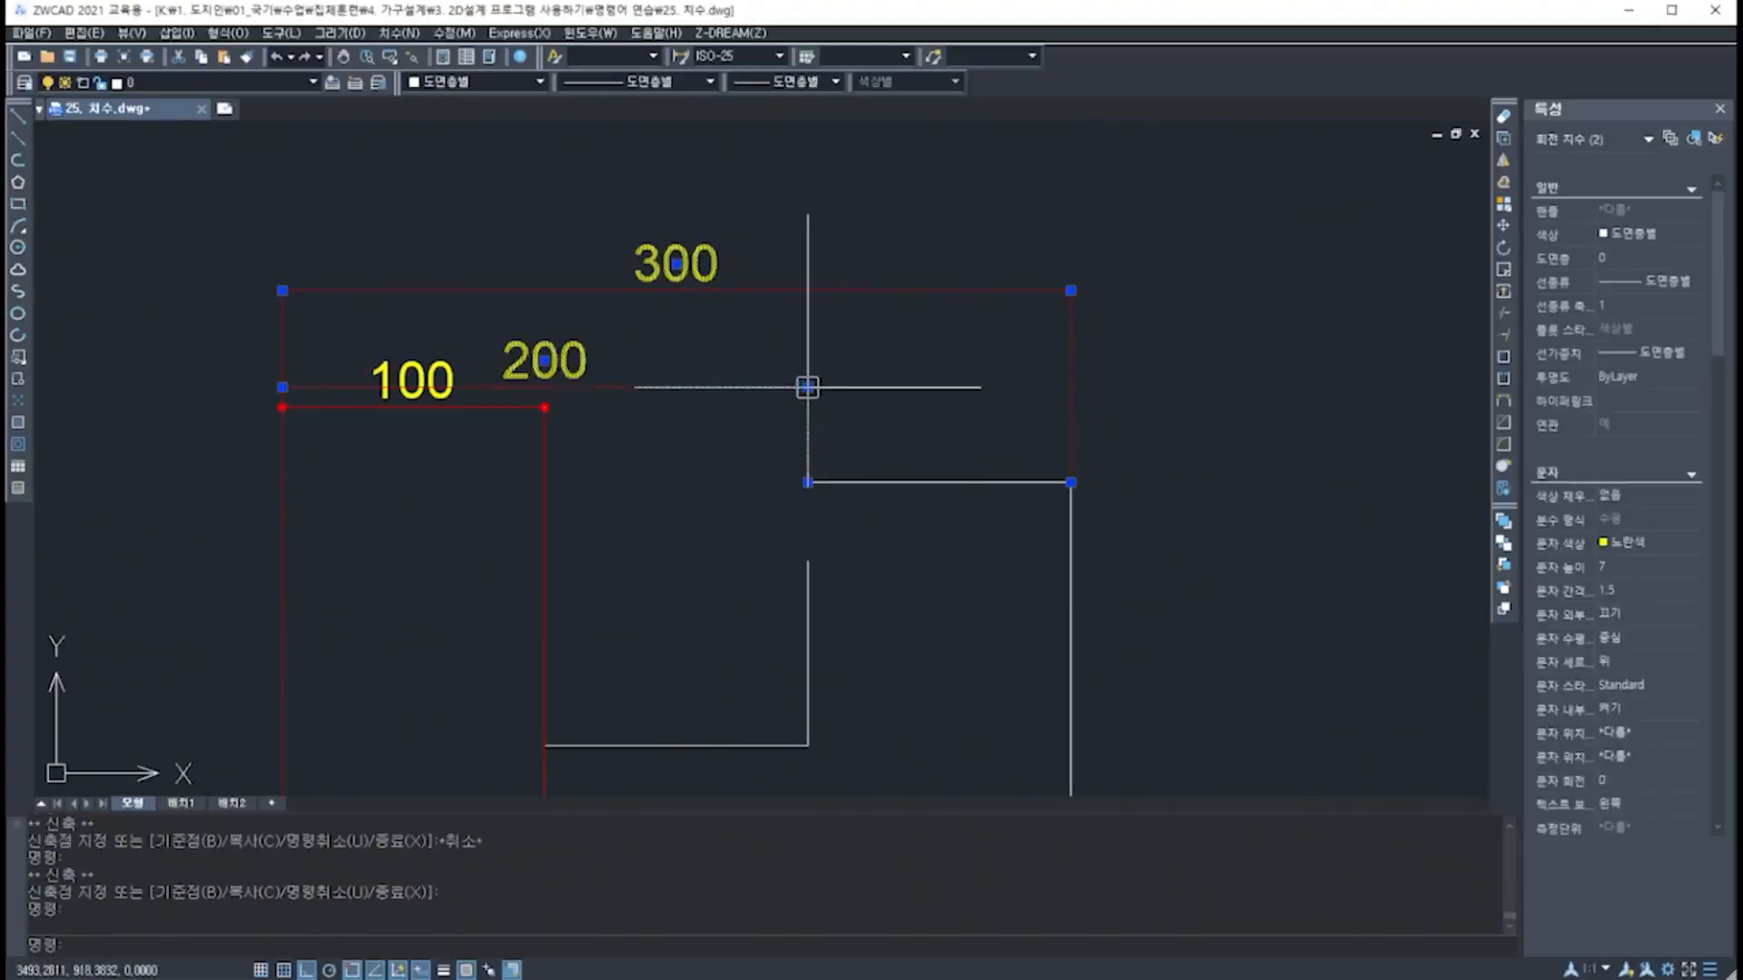
left_click(807, 387)
left_click(807, 347)
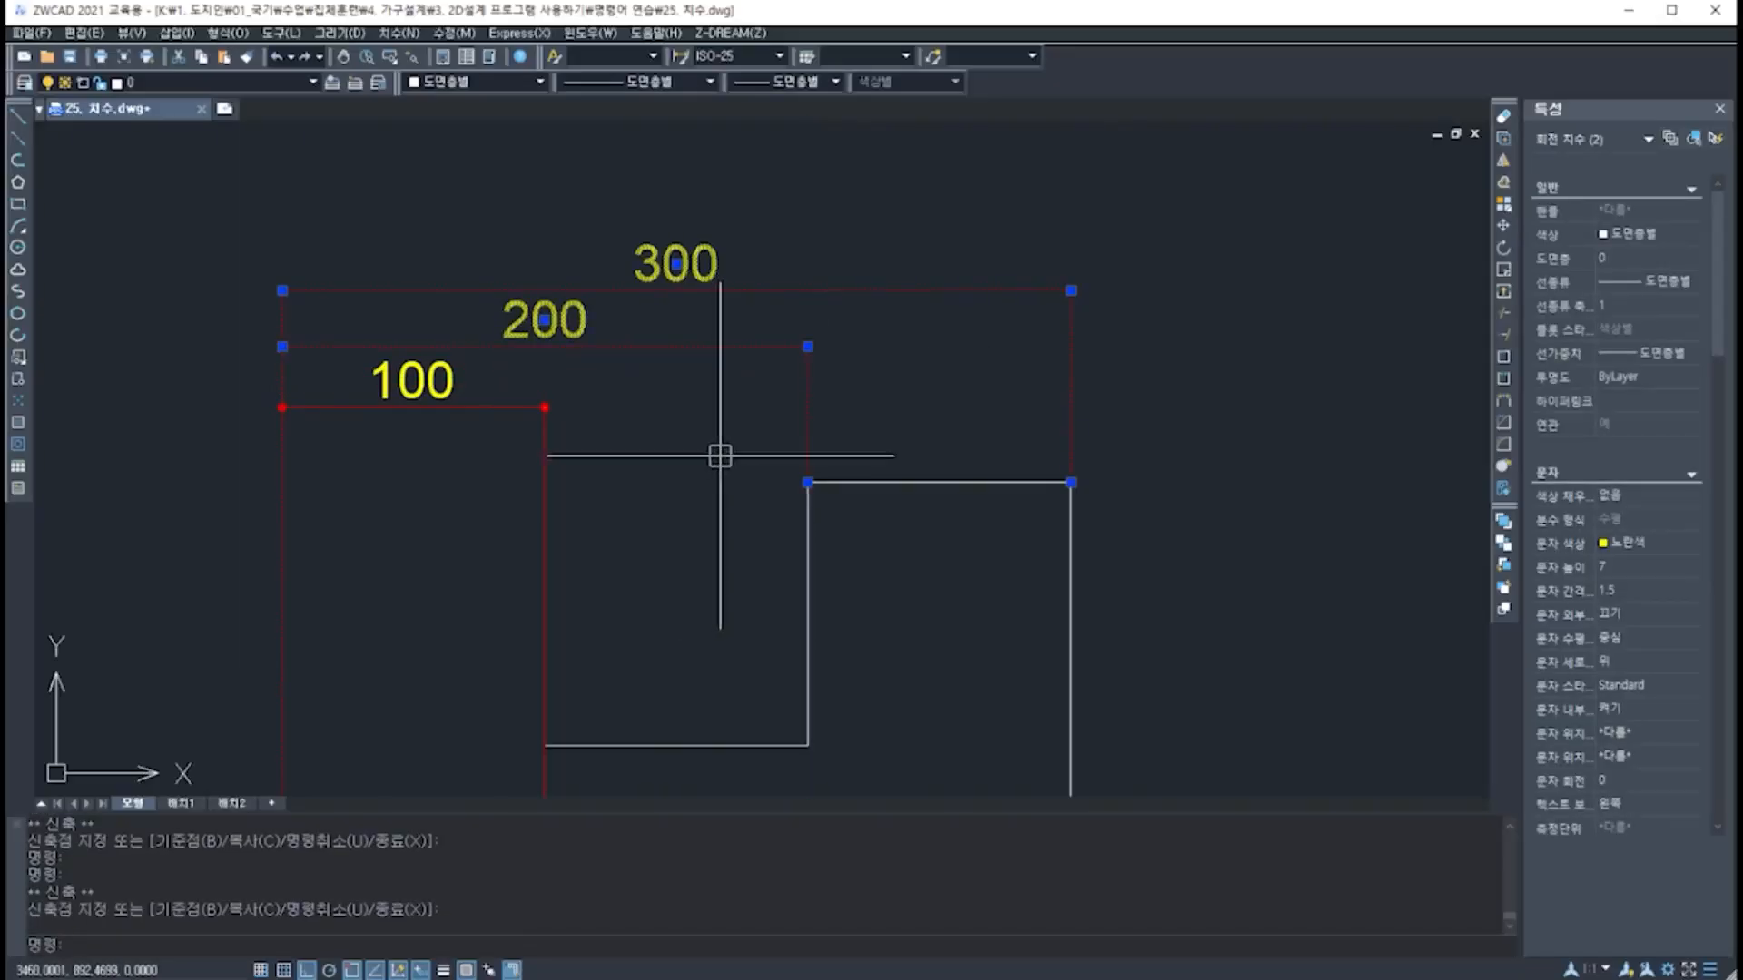
key("Escape")
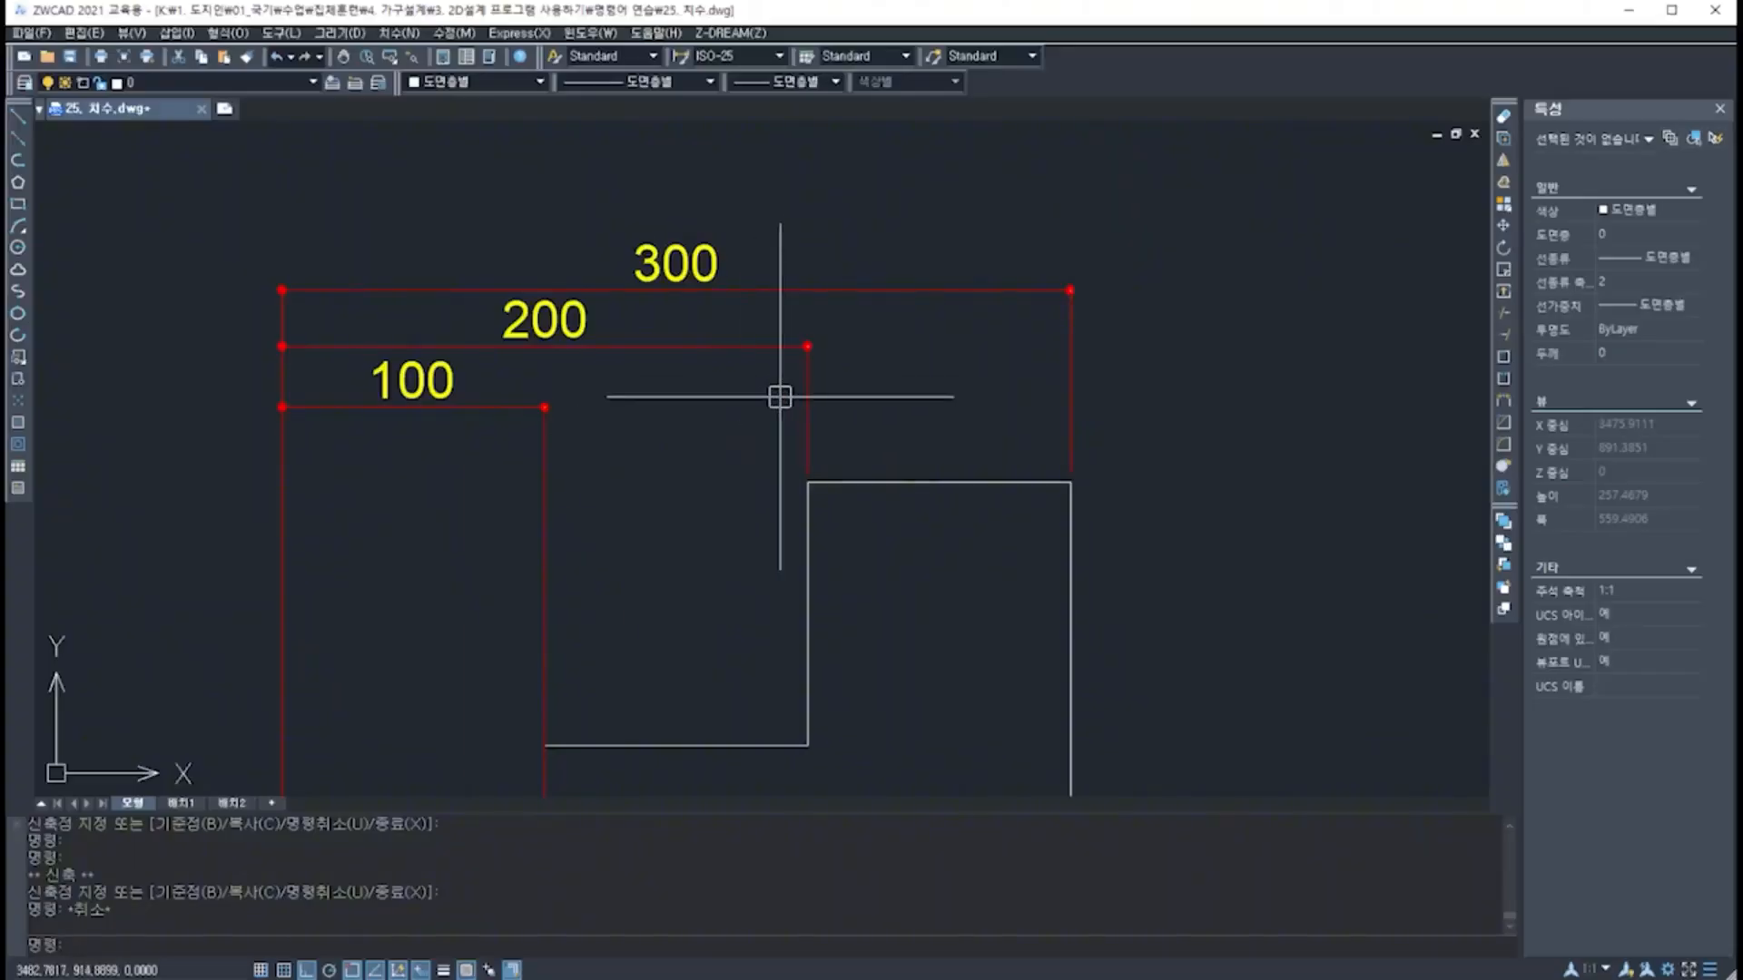
scroll(778, 393, "down", 2)
scroll(646, 400, "up", 2)
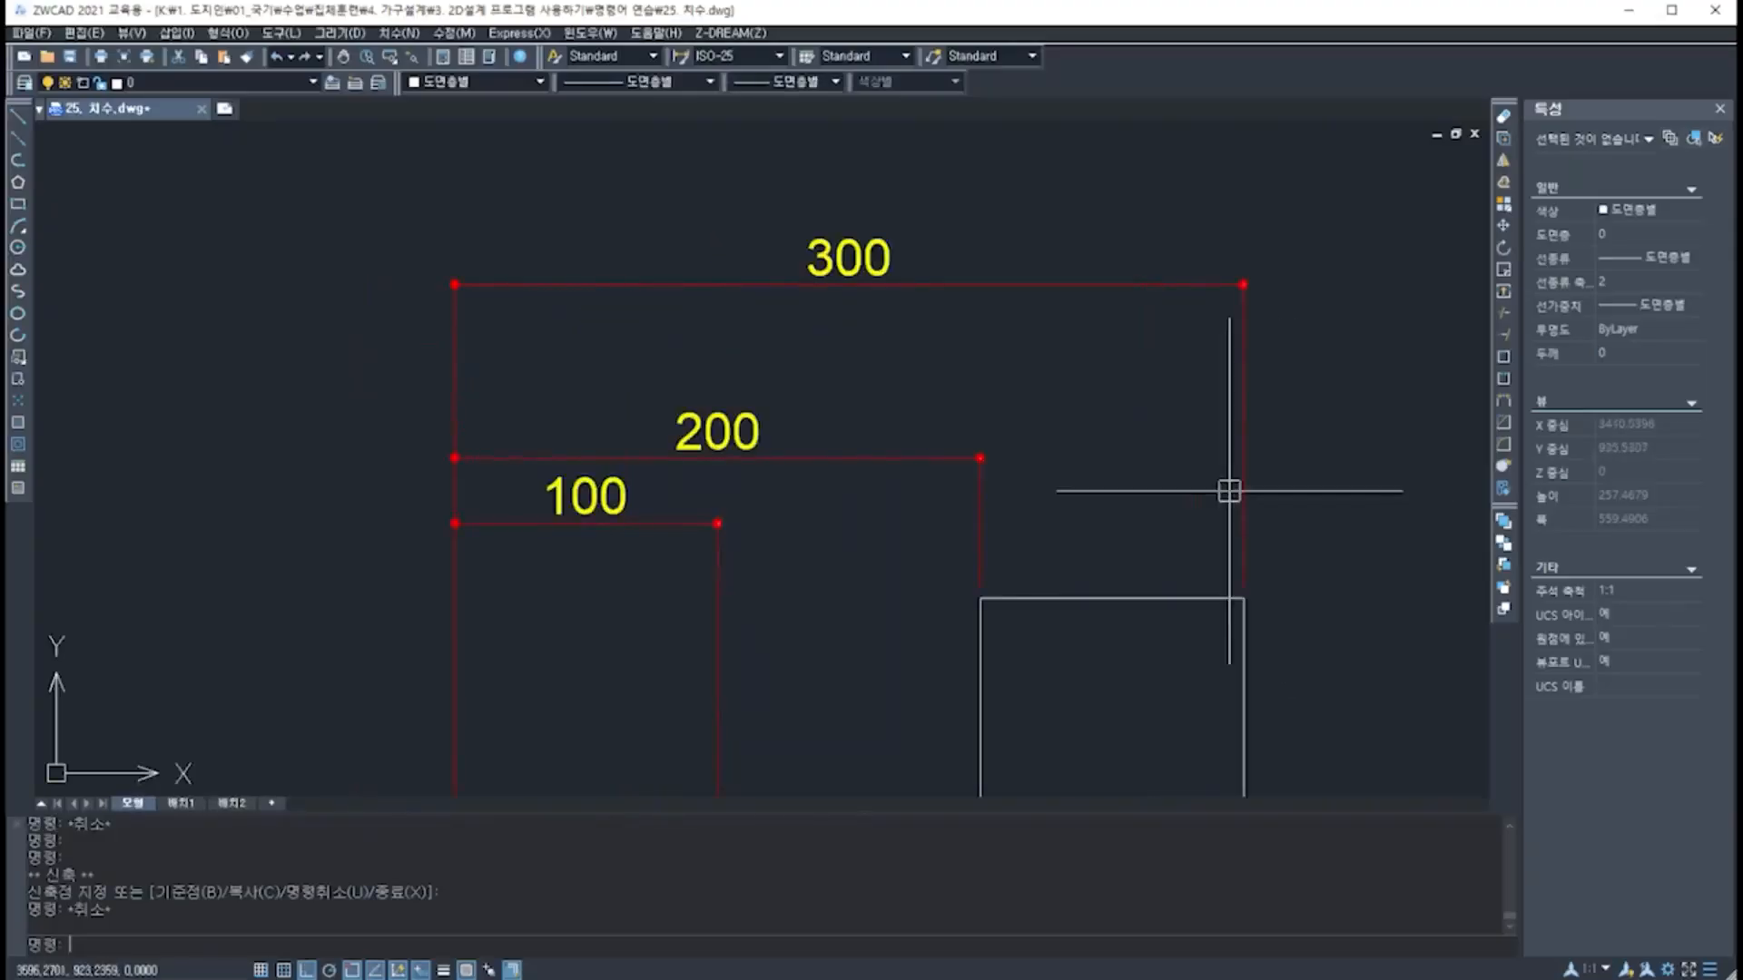
mouse_move(1109, 462)
middle_mouse_down()
mouse_move(1060, 380)
mouse_move(1022, 411)
middle_mouse_up()
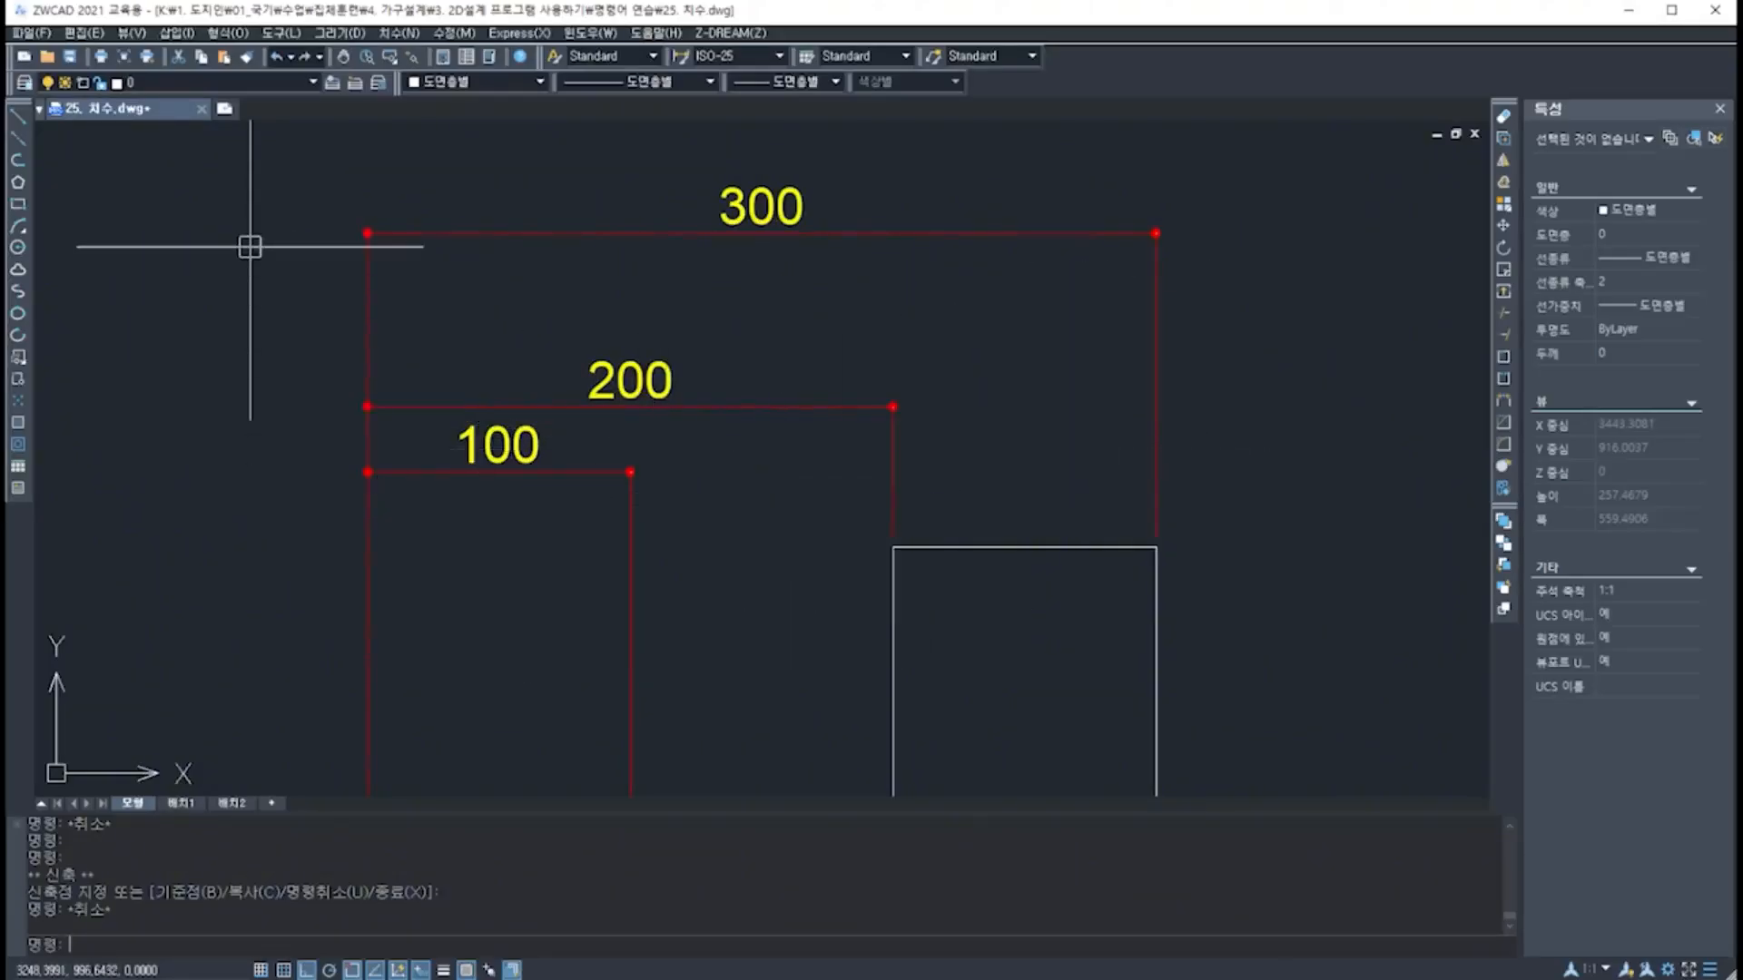
scroll(799, 440, "down", 1)
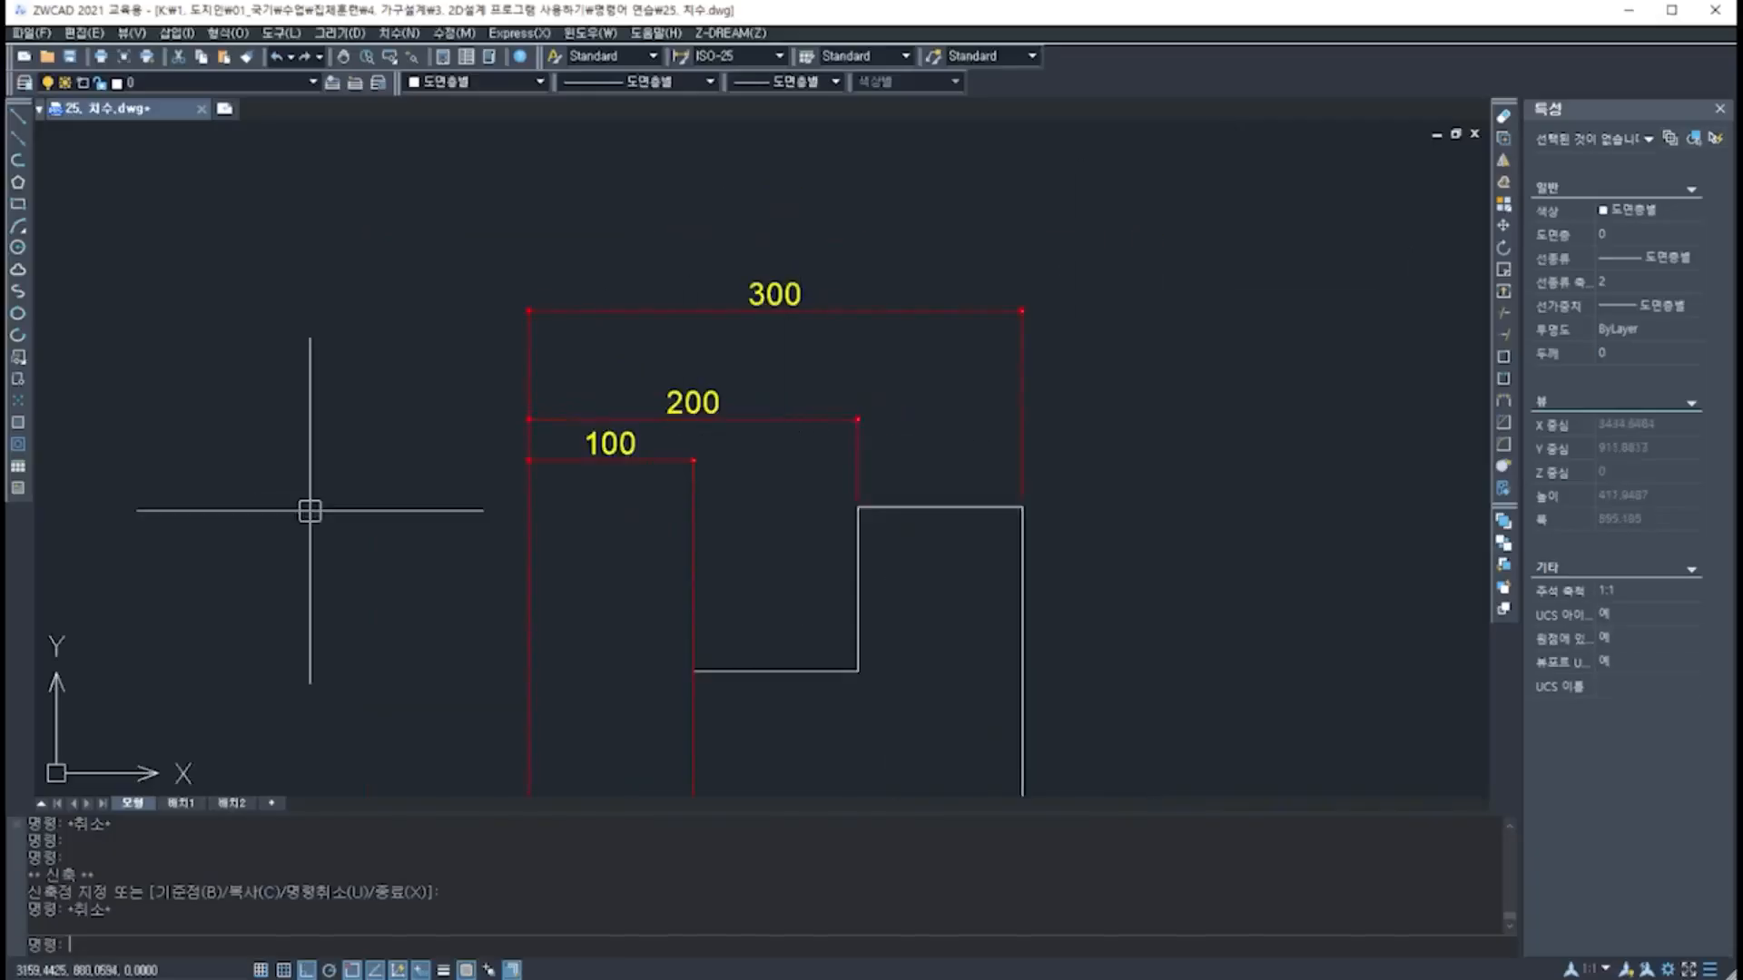
middle_click_drag(354, 510, 1109, 412)
scroll(824, 532, "down", 1)
mouse_move(472, 575)
middle_mouse_down()
mouse_move(1101, 463)
mouse_move(239, 522)
middle_mouse_up()
scroll(1166, 327, "up", 2)
middle_click_drag(1052, 326, 971, 395)
Step: Space the three staircase dimensions evenly with DIMSPACE, using the lowest dimension as the base and automatic spacing
type("DI")
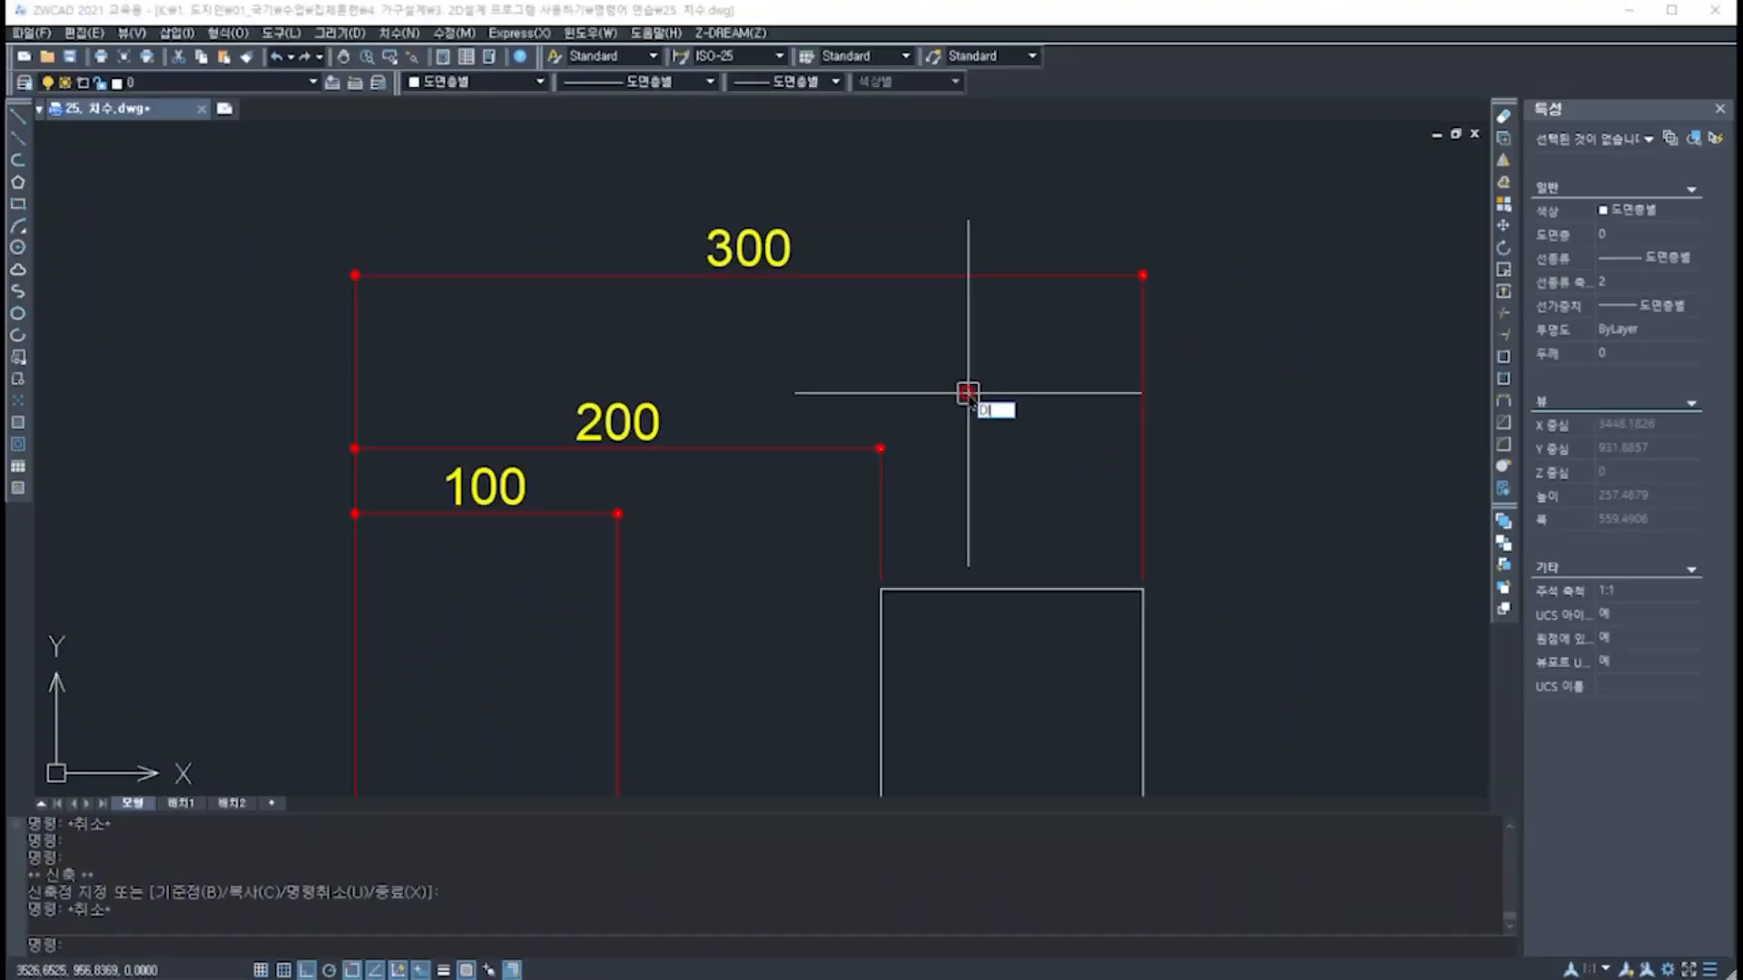
type("MSP")
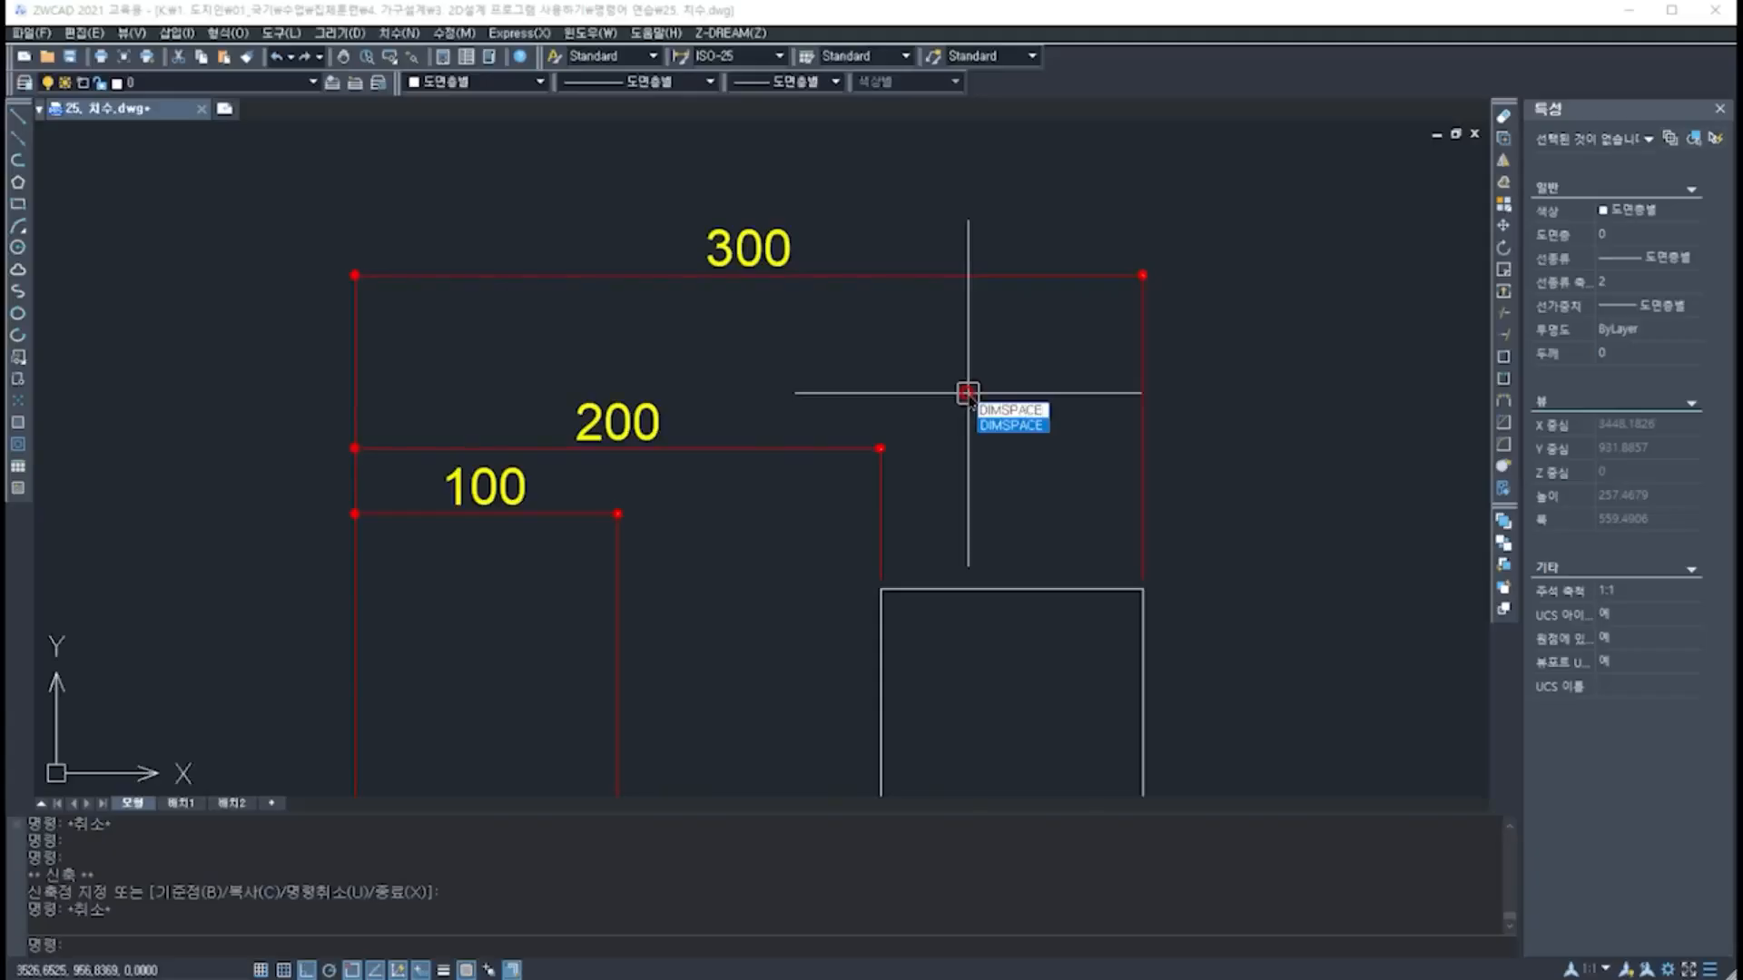
type("ACE")
key("Return")
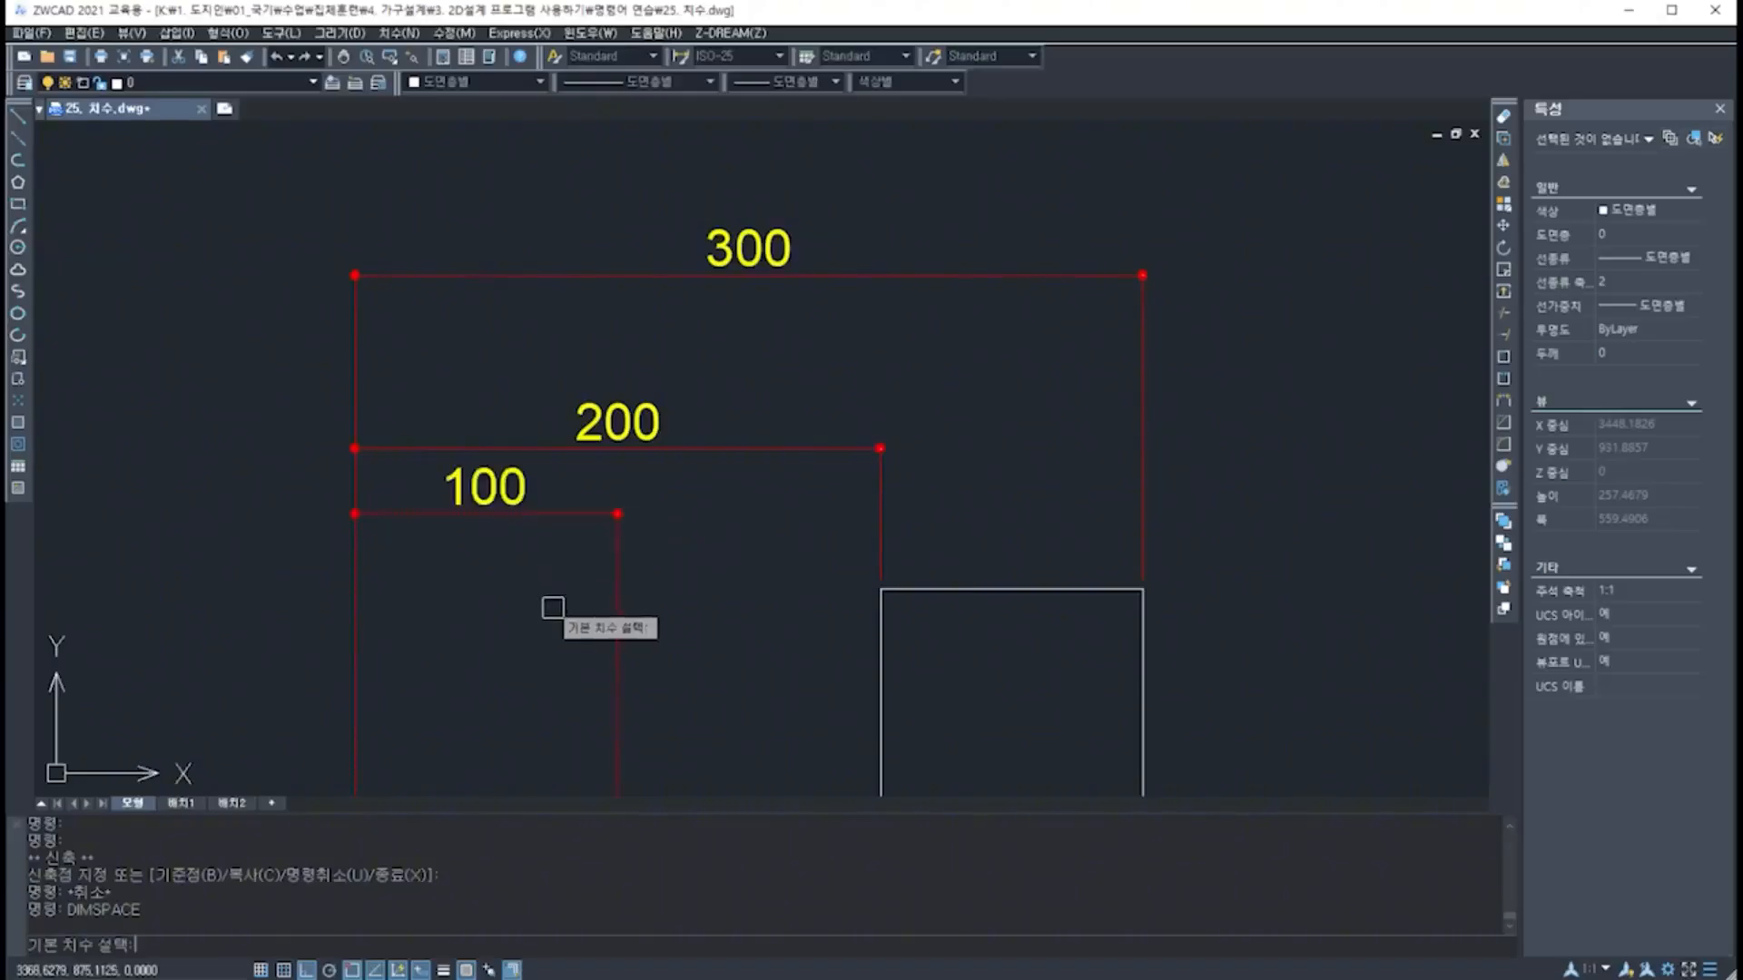
left_click(493, 511)
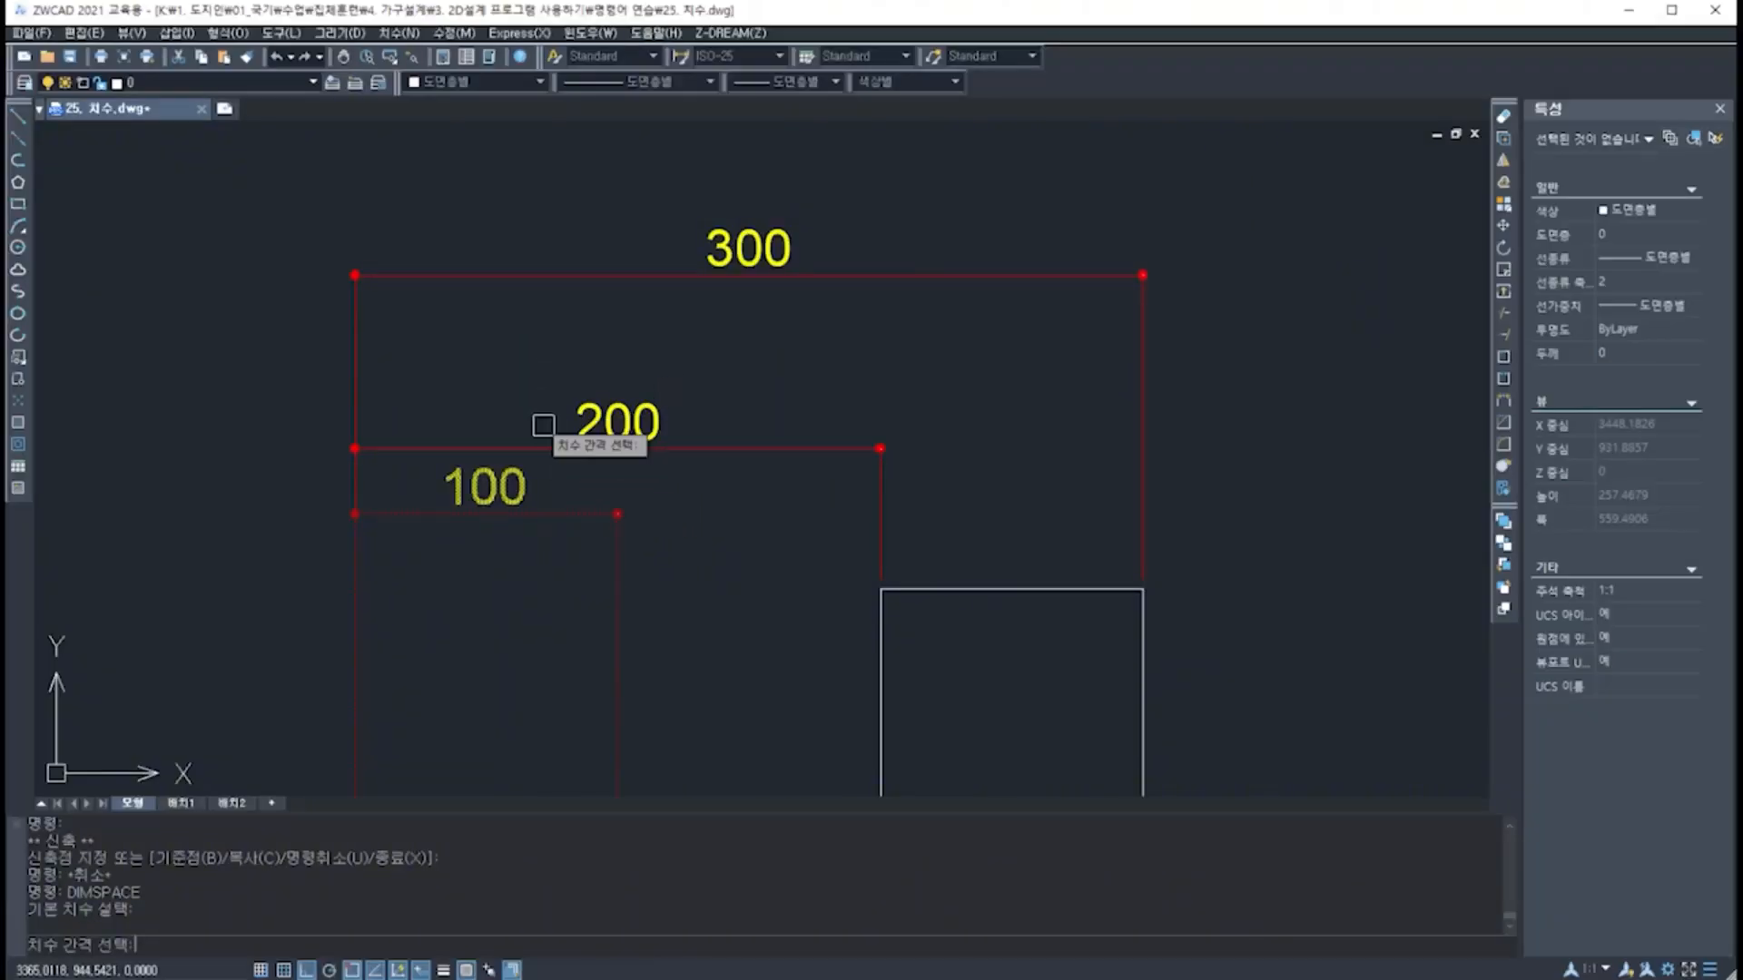
left_click(1204, 556)
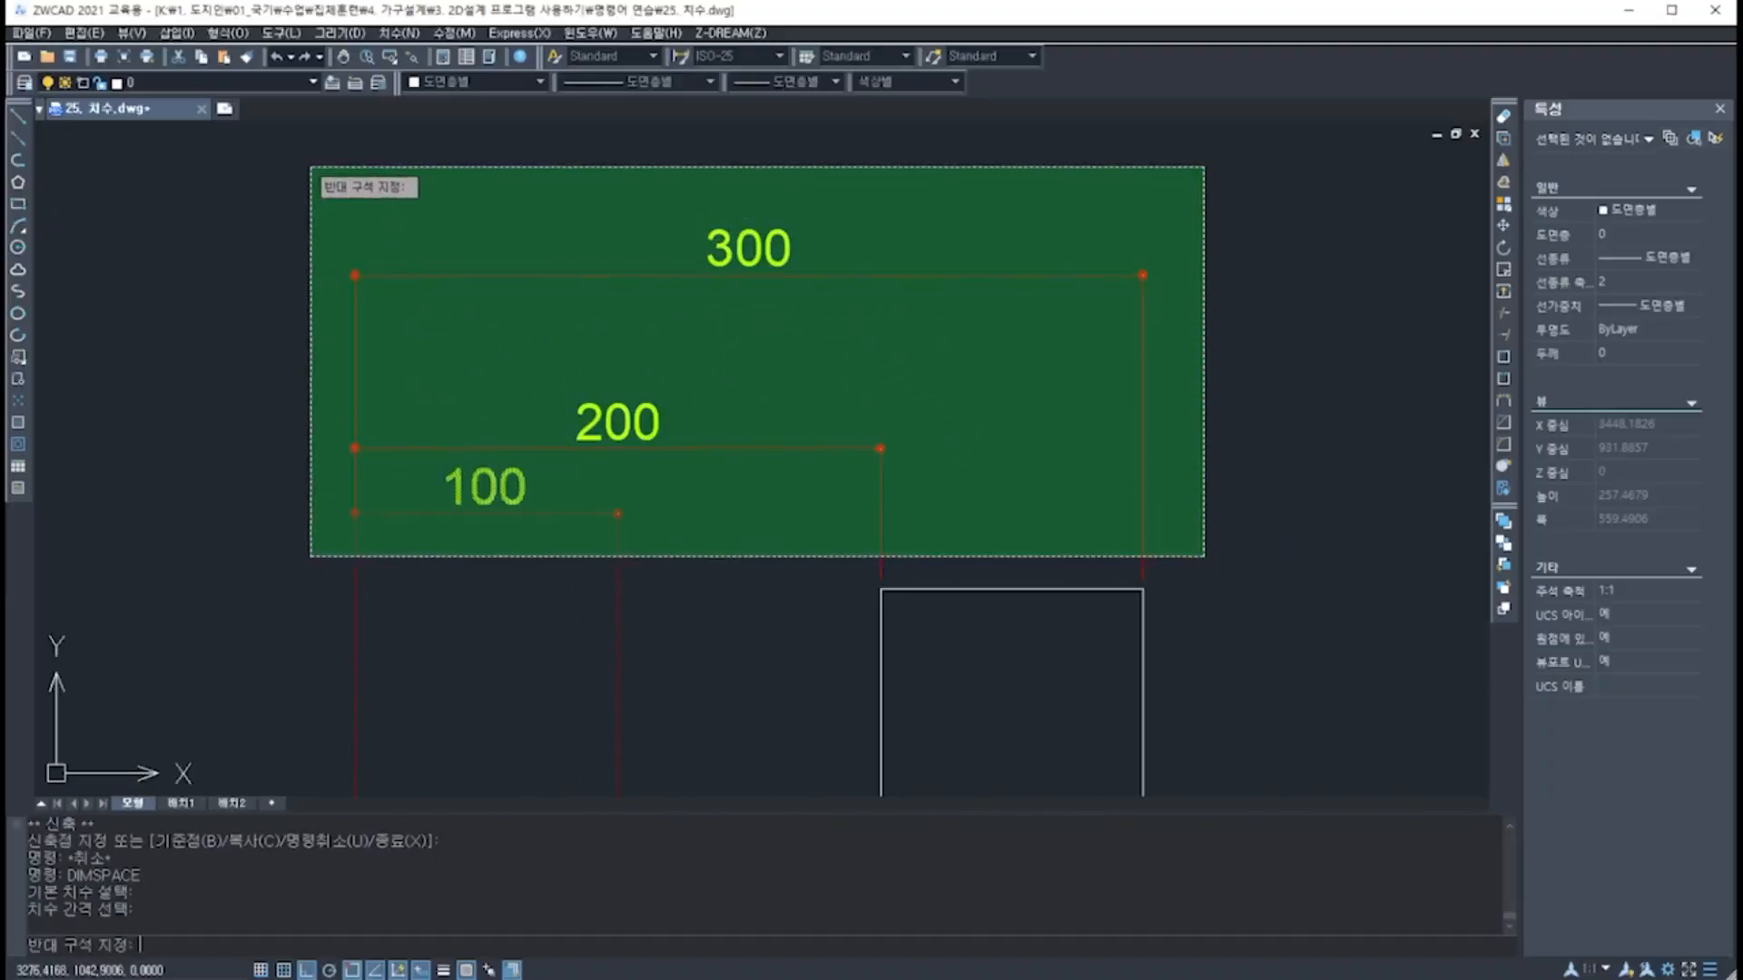
left_click(305, 169)
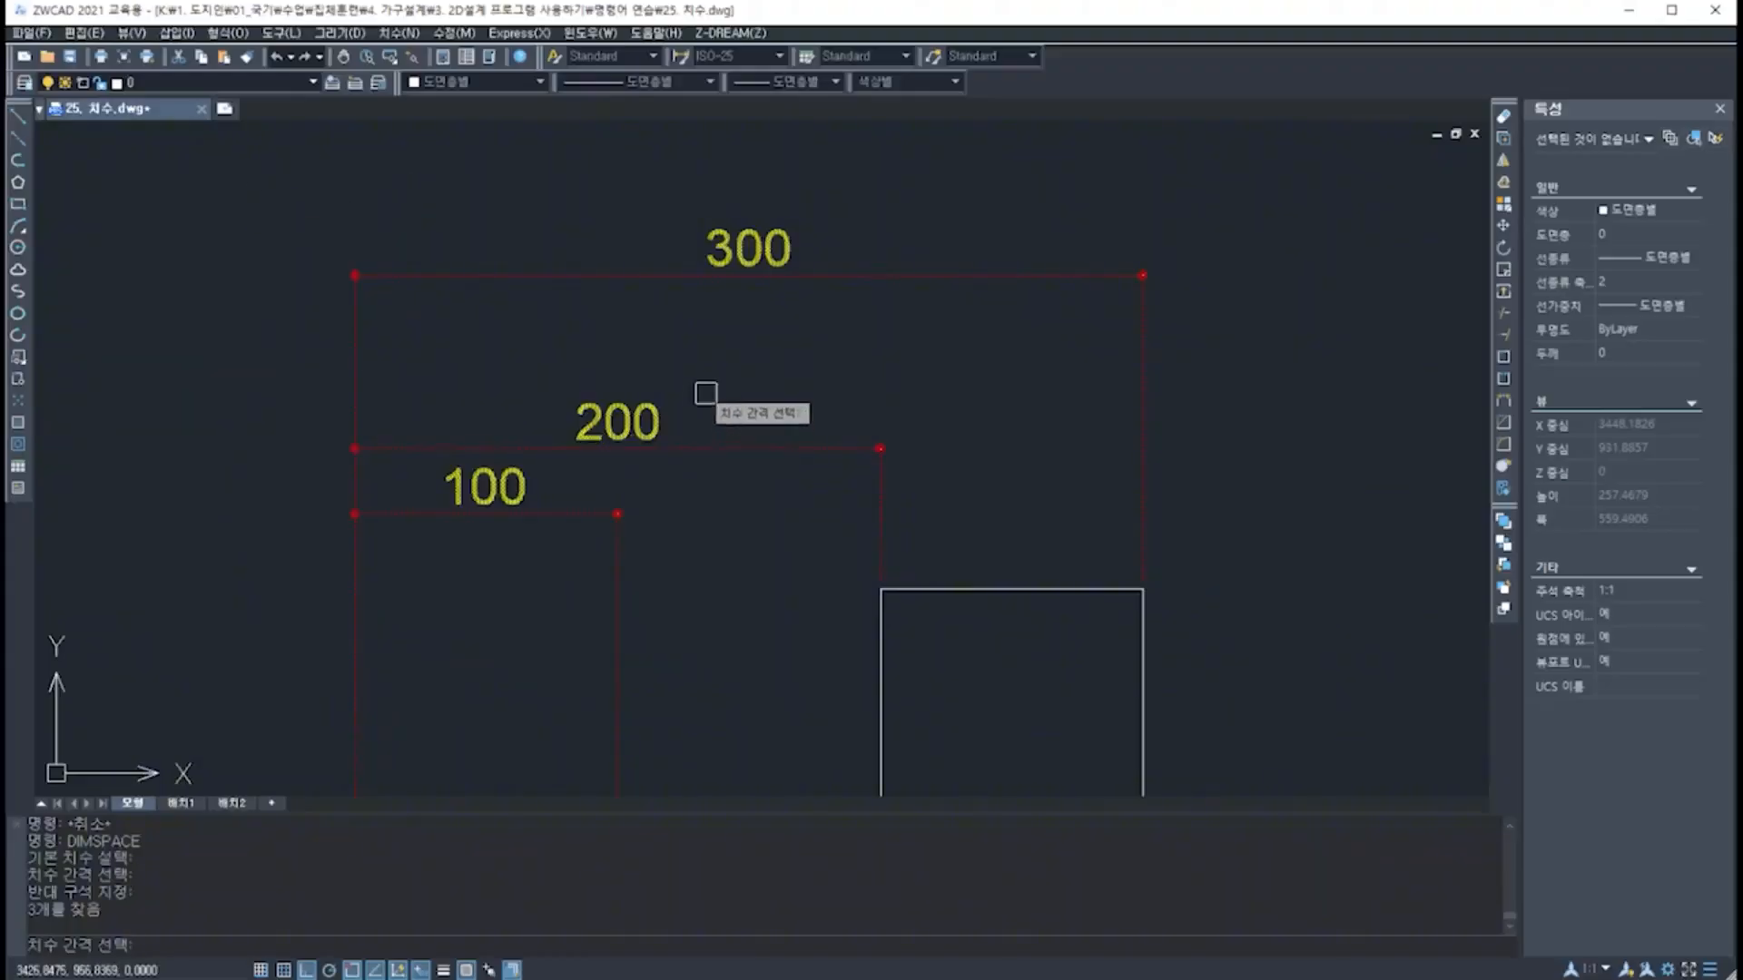
key("Return")
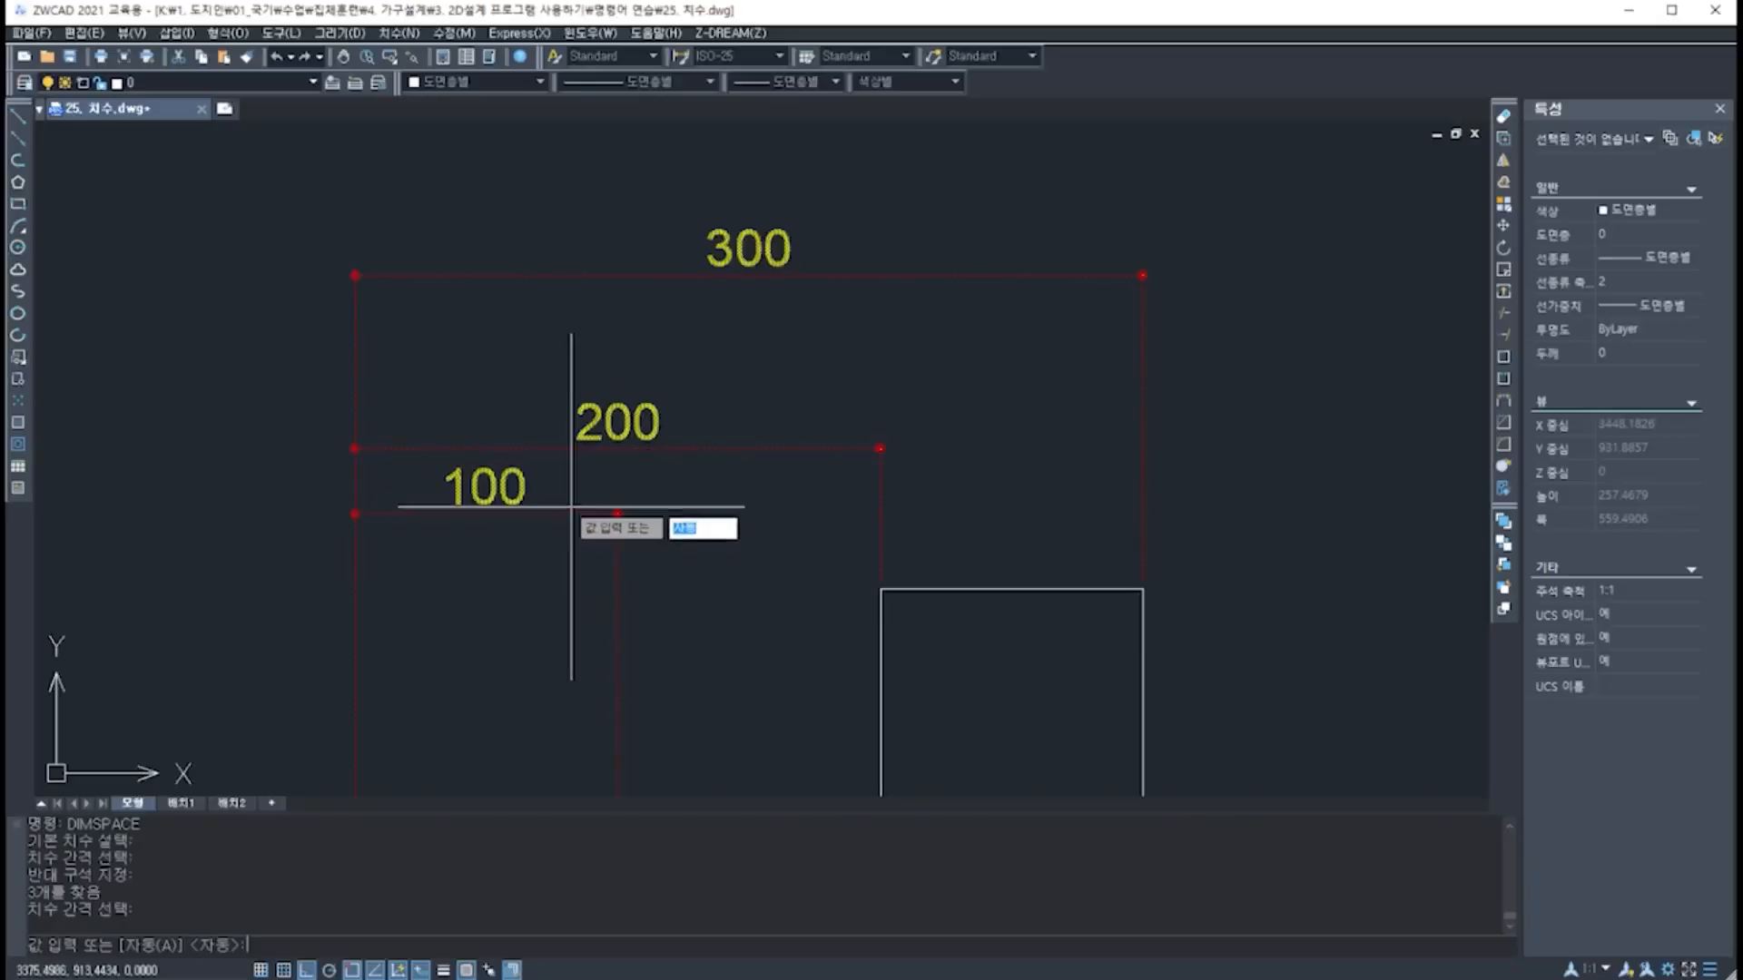
type("A")
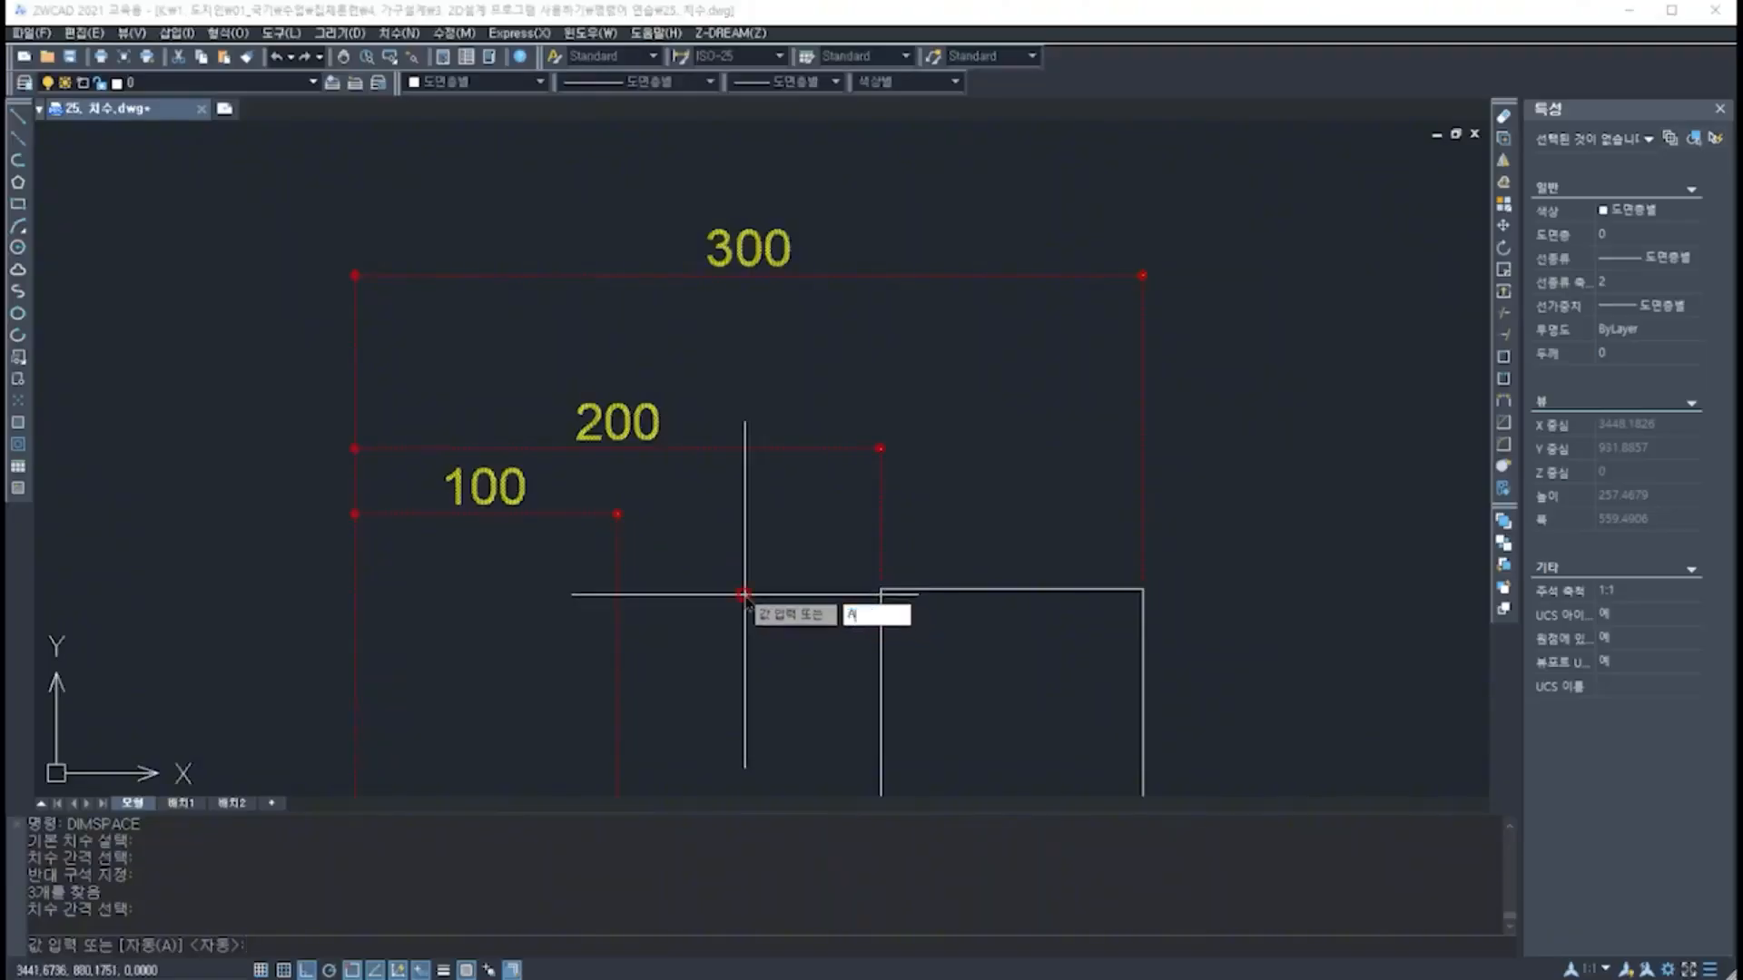
key("Return")
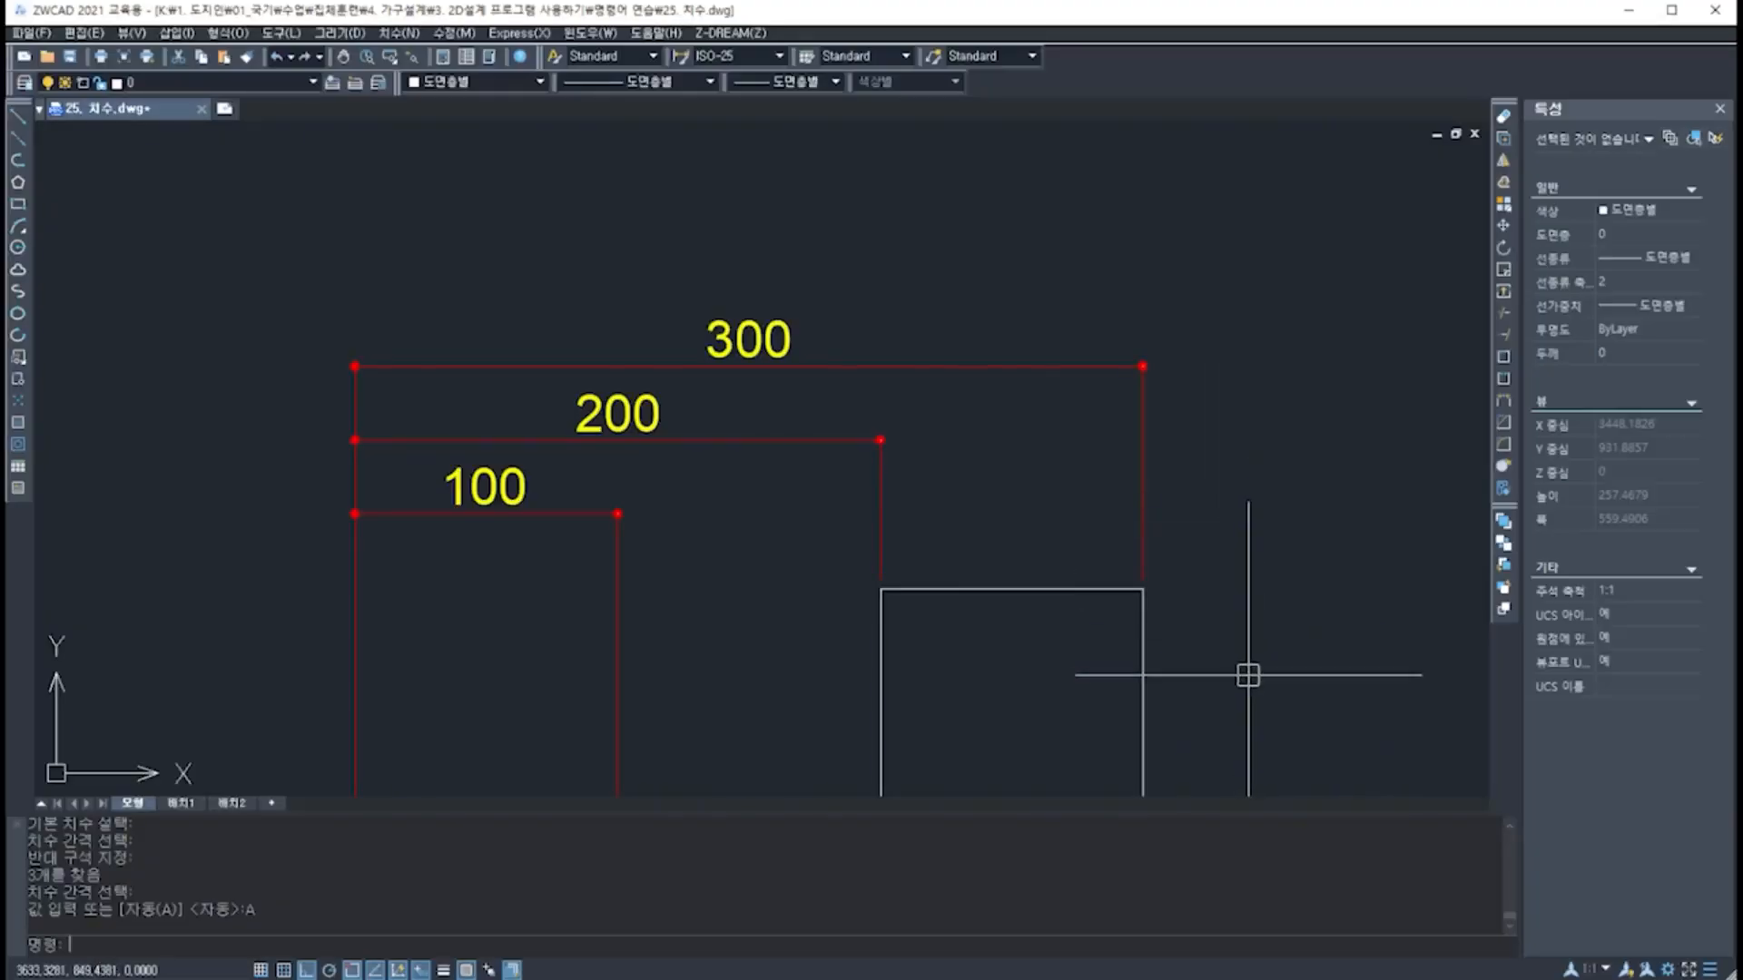
Step: Check the baseline spacing among the dimension line settings of the ISO-25 dimension style and close the style dialogs
scroll(1249, 675, "down", 5)
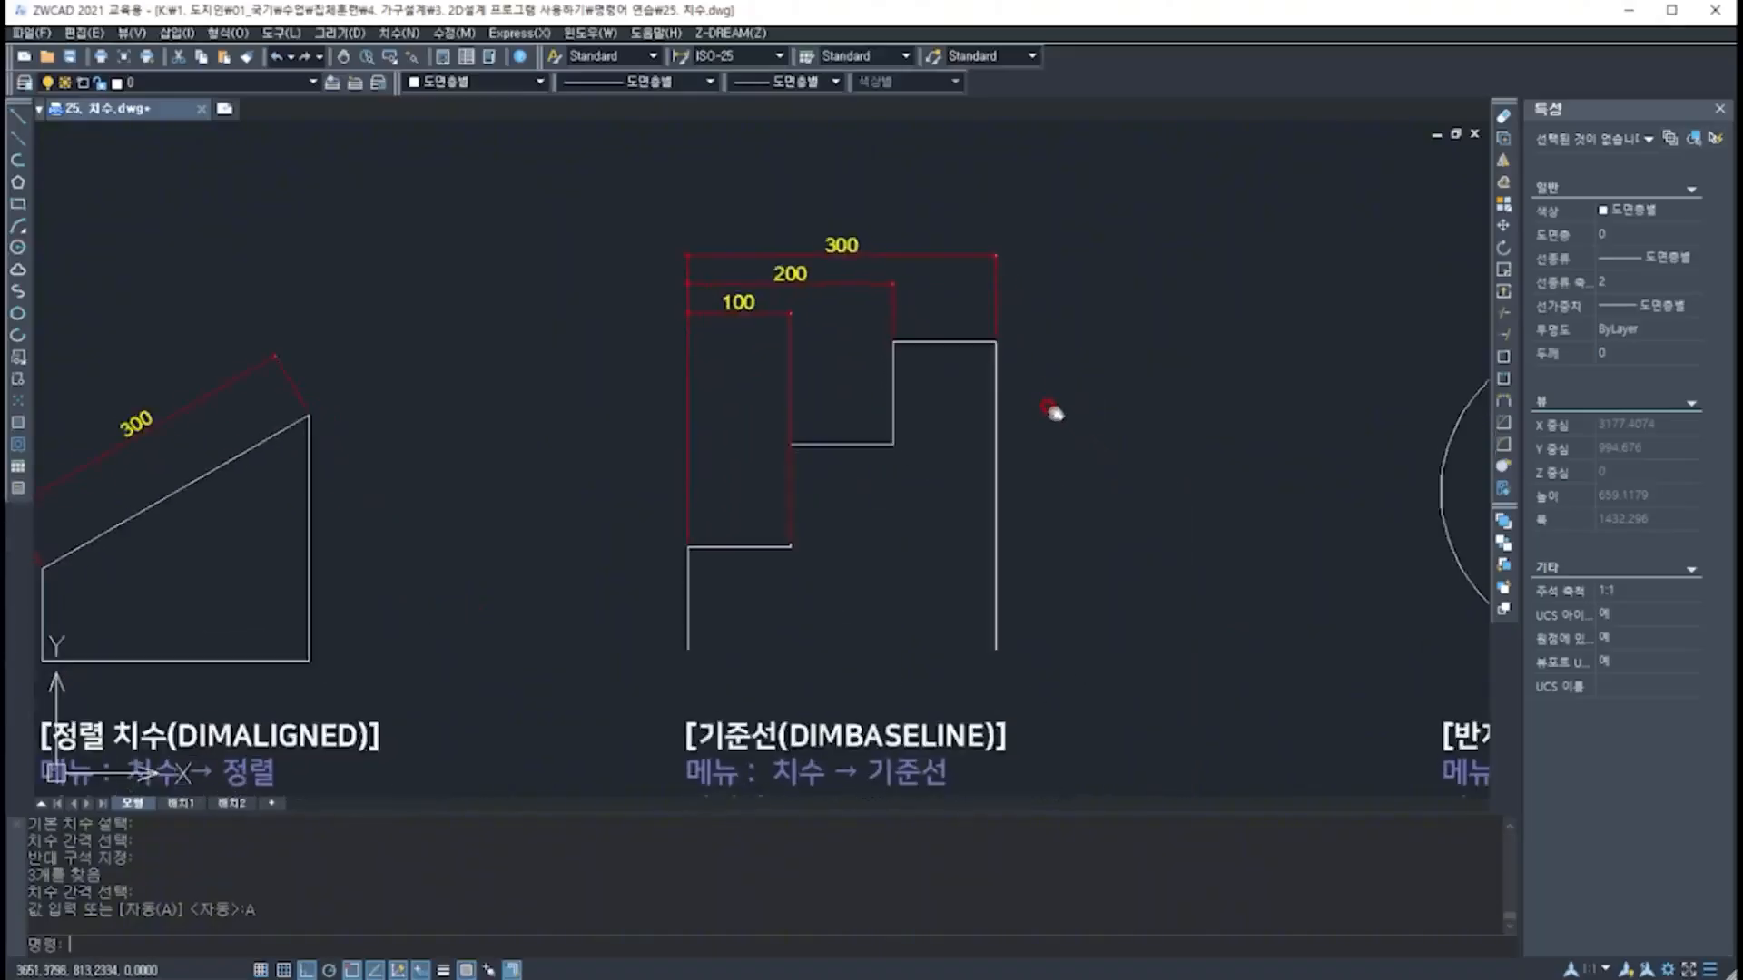
mouse_move(1051, 411)
middle_mouse_down()
mouse_move(1024, 409)
mouse_move(1019, 427)
mouse_move(979, 323)
middle_mouse_up()
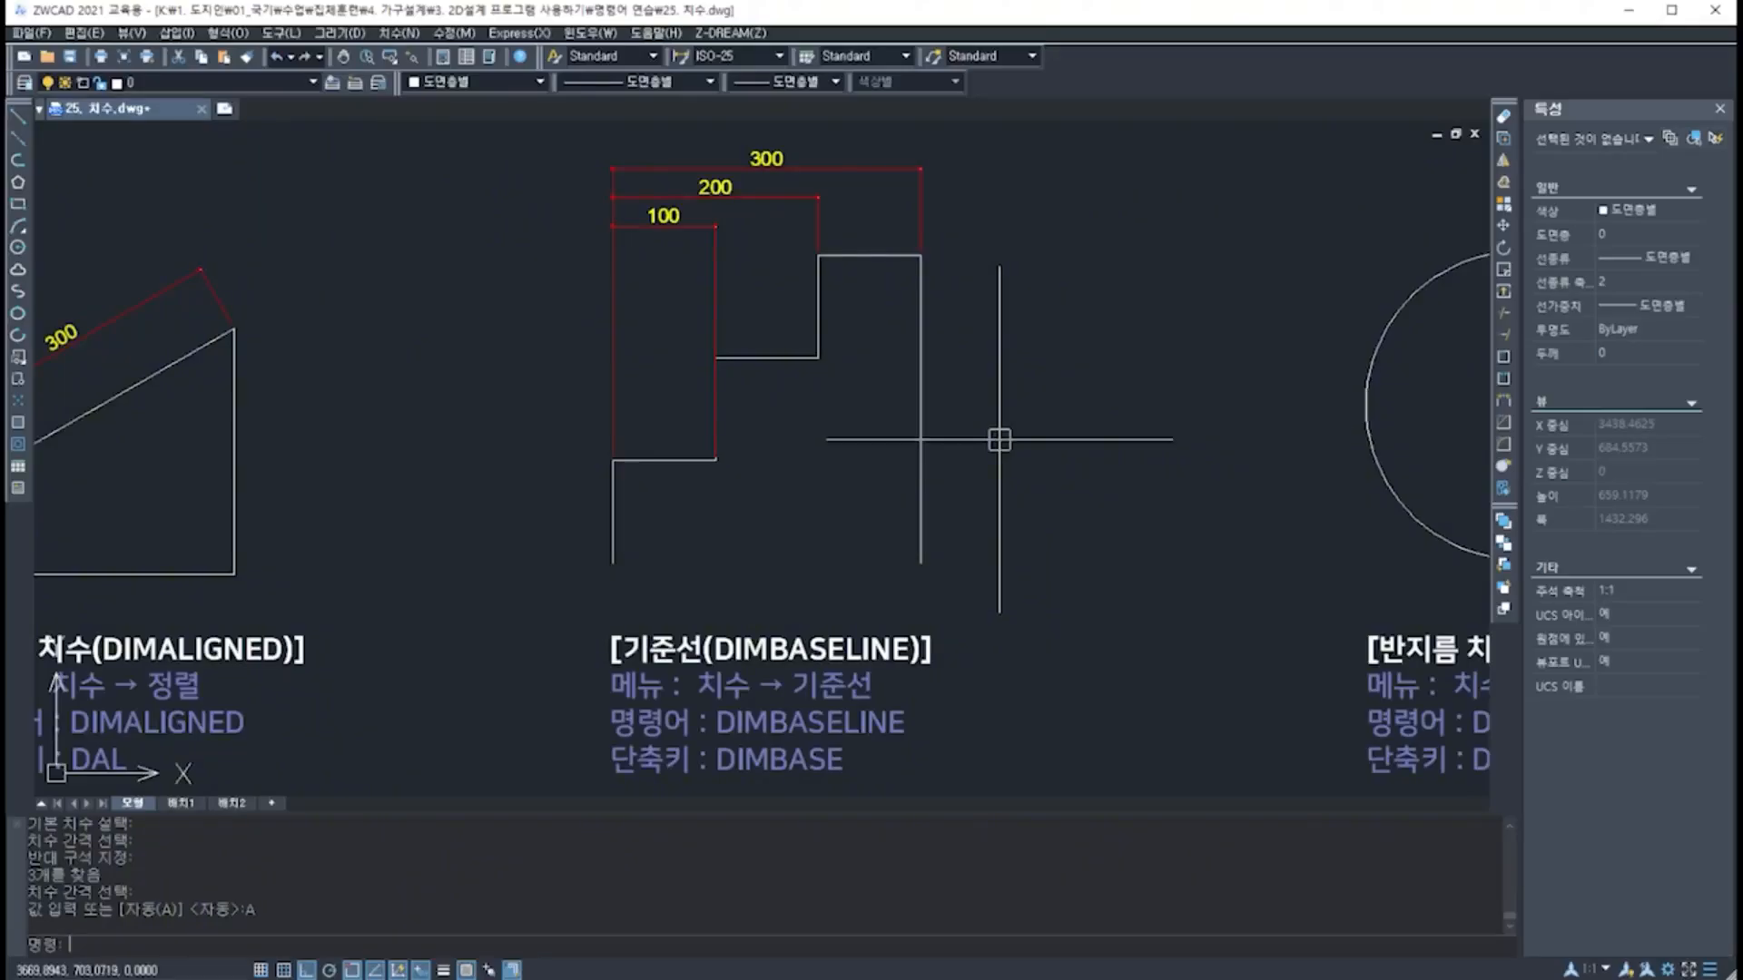
type("D")
key("Return")
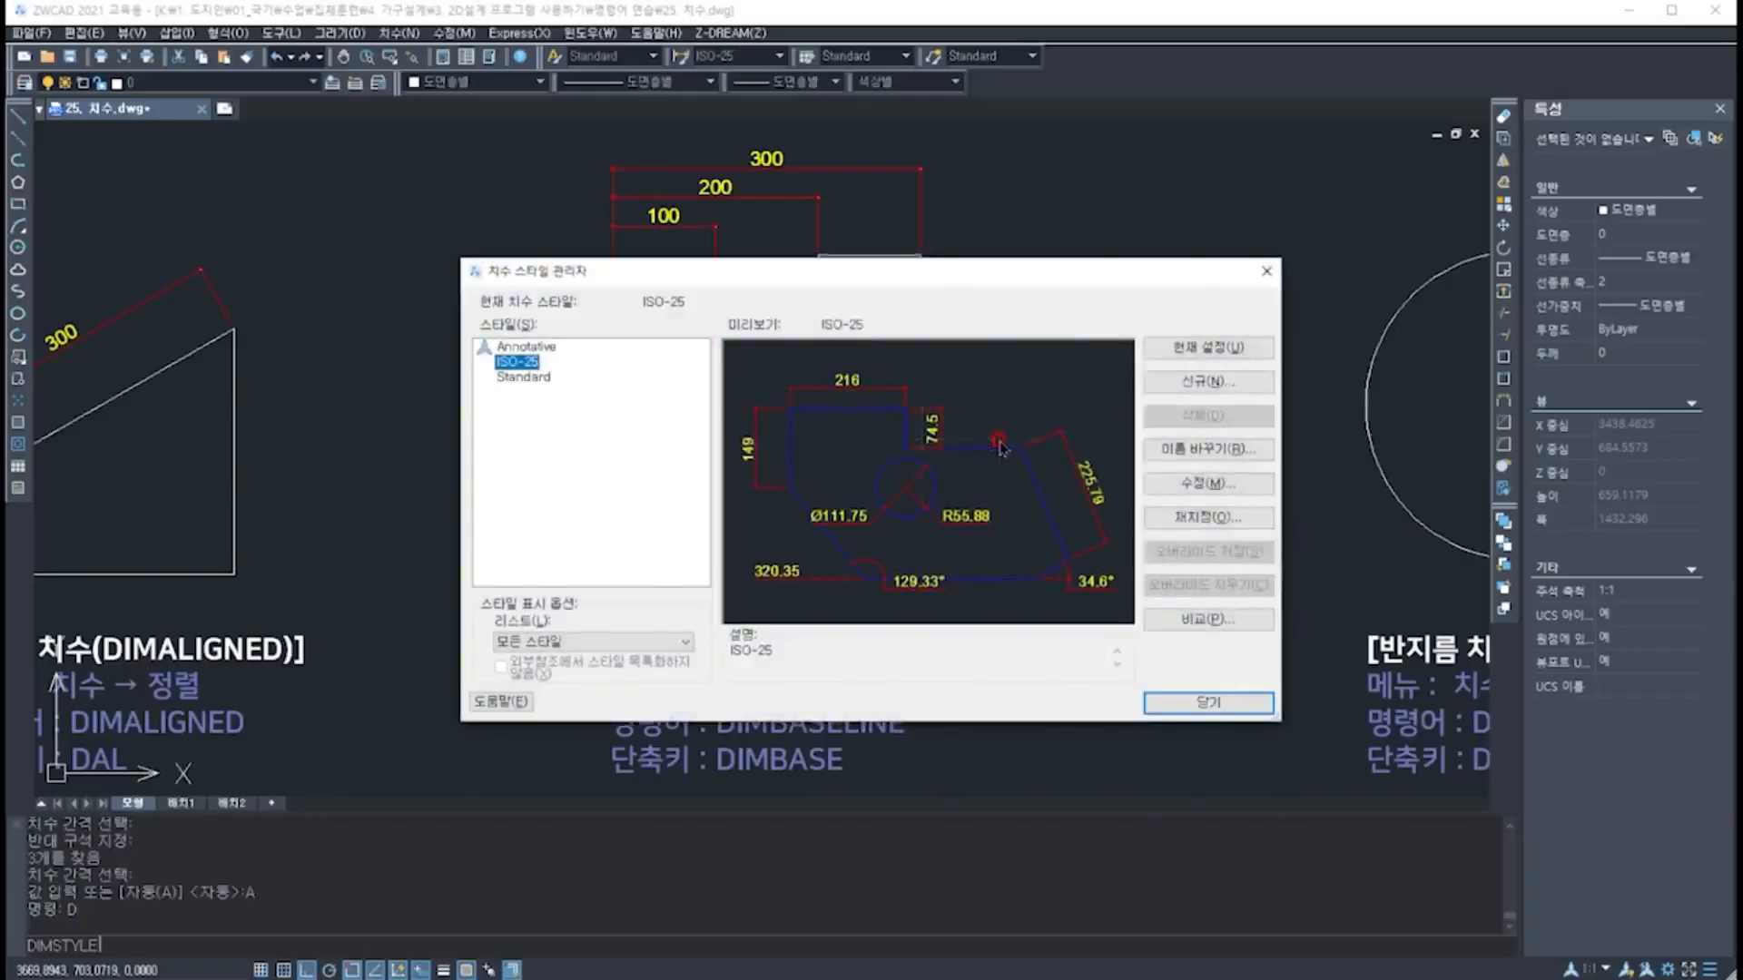
left_click(1167, 488)
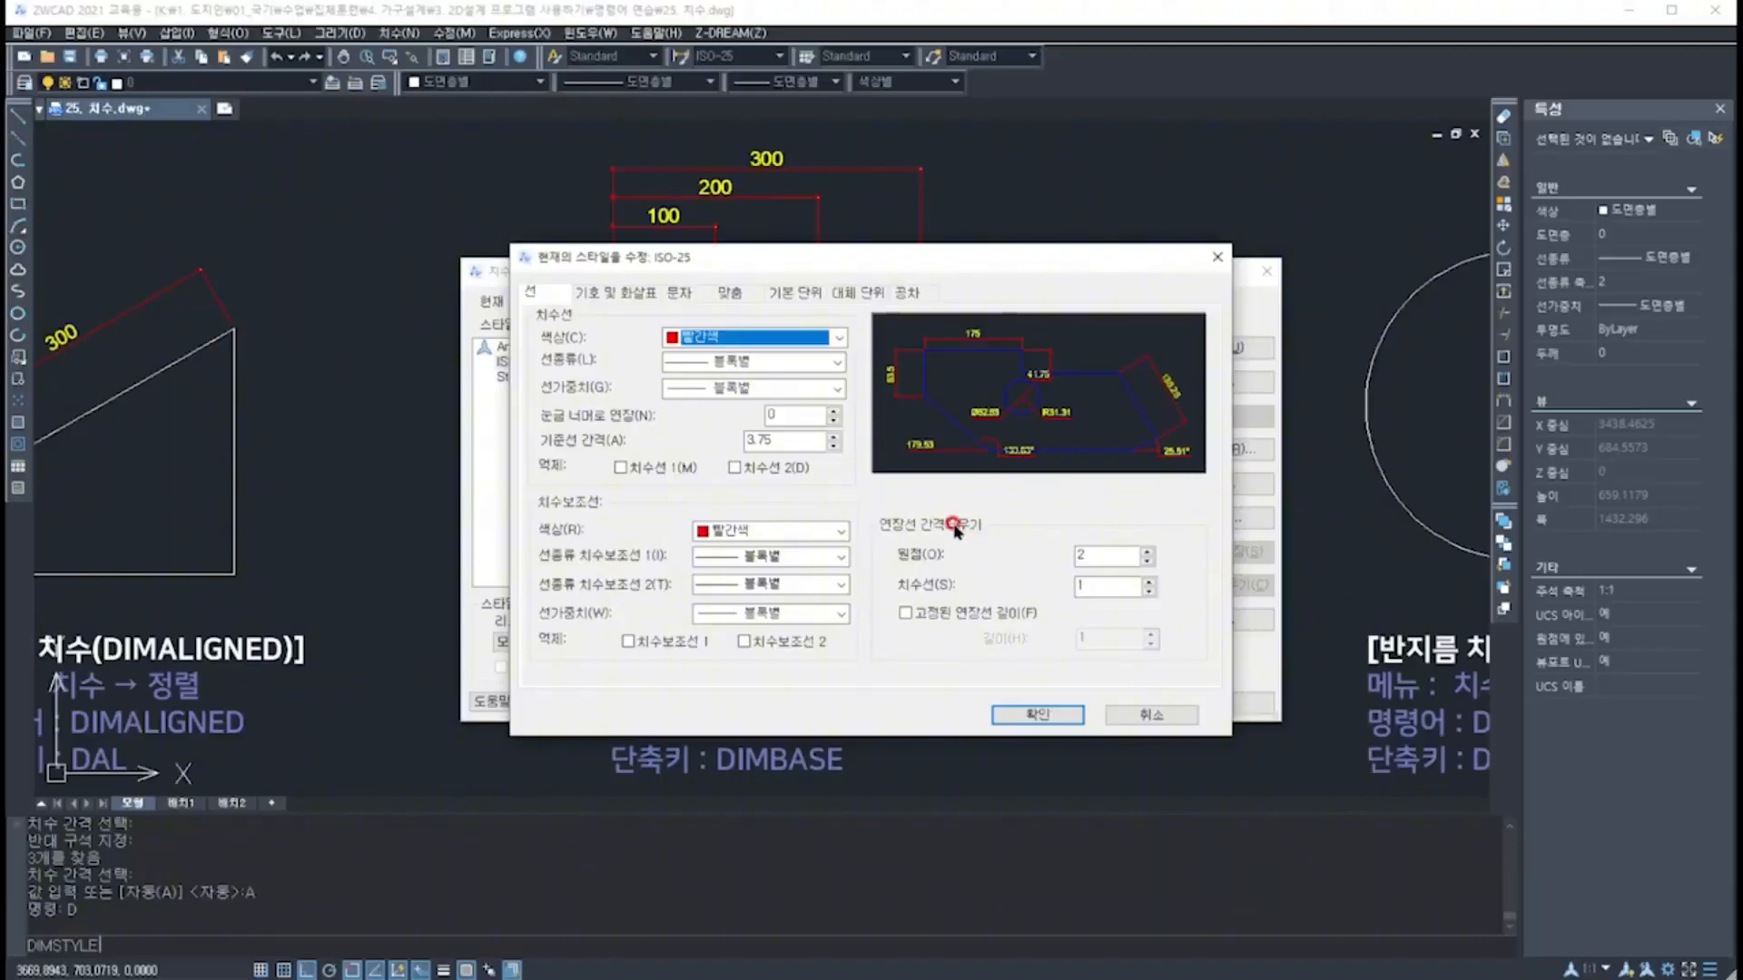
left_click(674, 293)
left_click(527, 292)
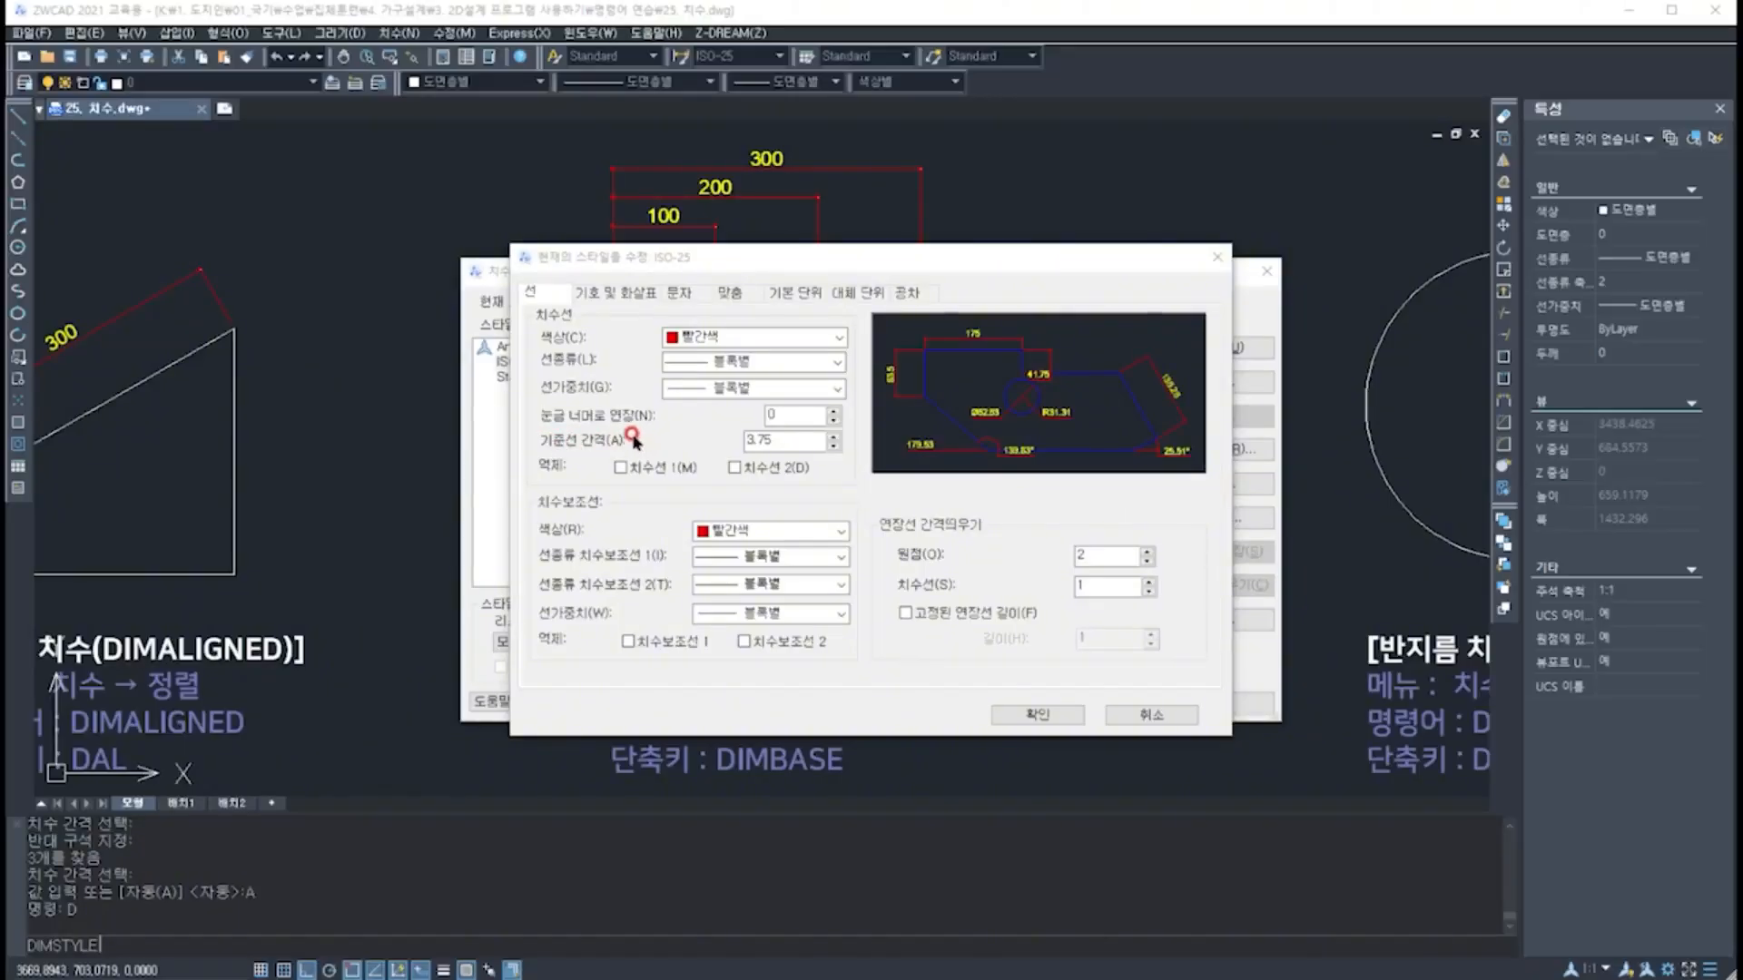
double_click(782, 441)
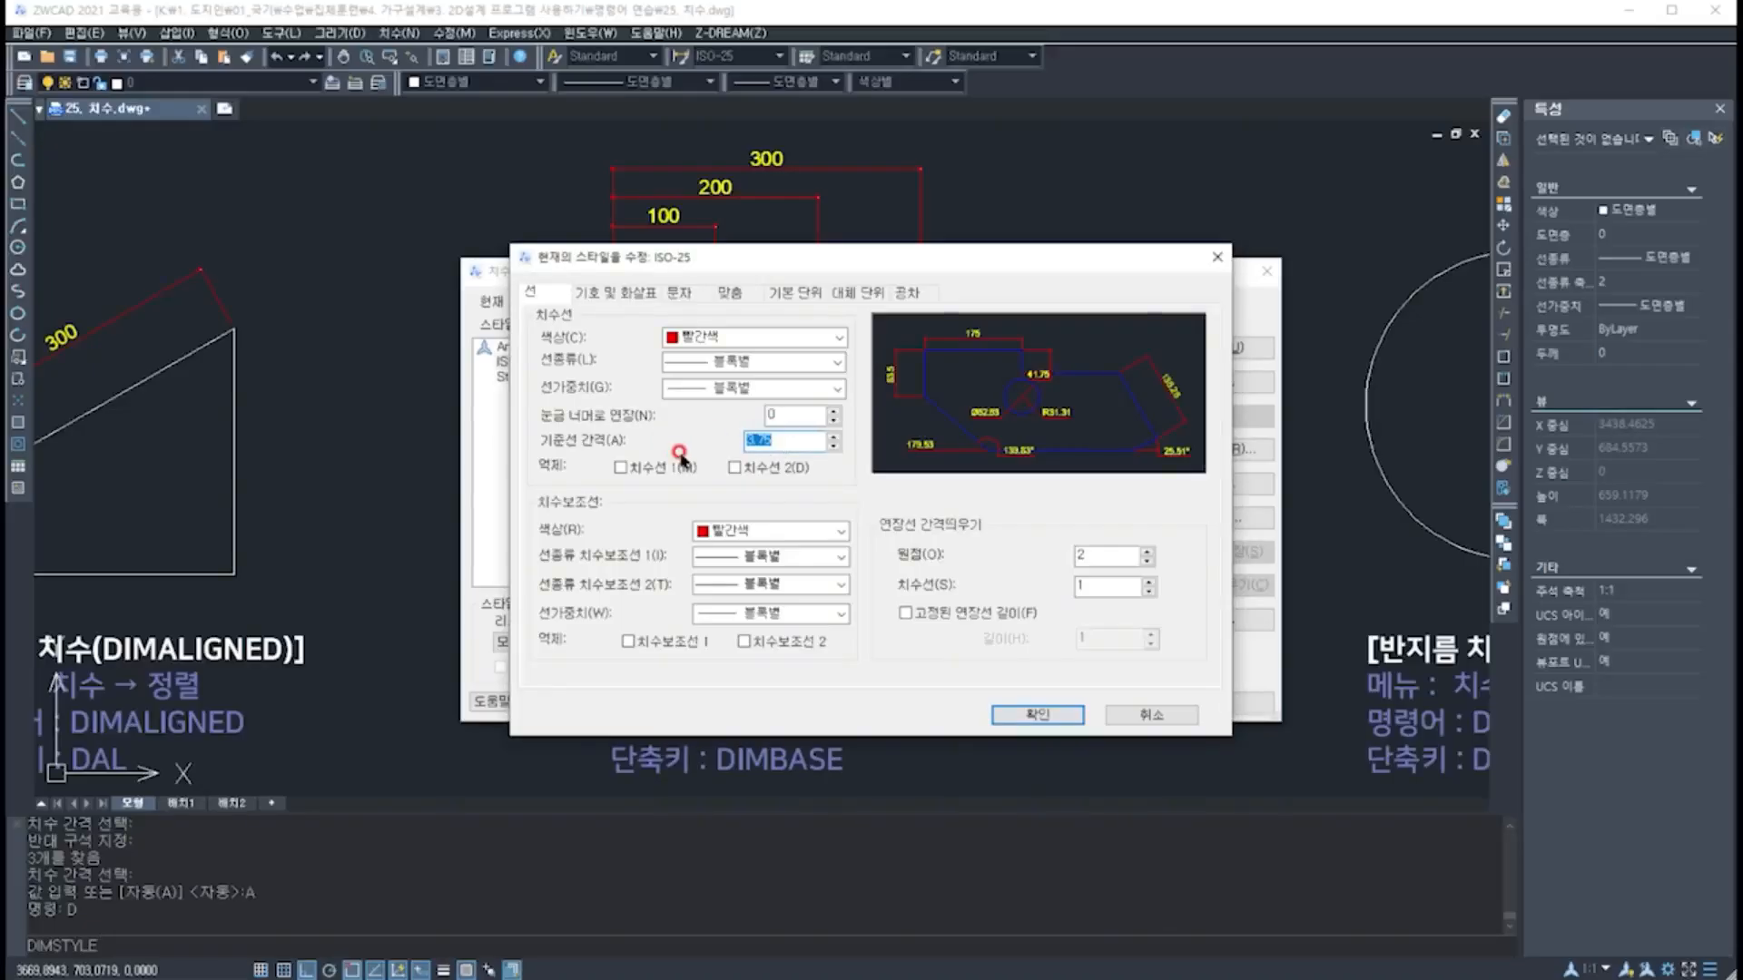
left_click(1035, 715)
left_click(1207, 706)
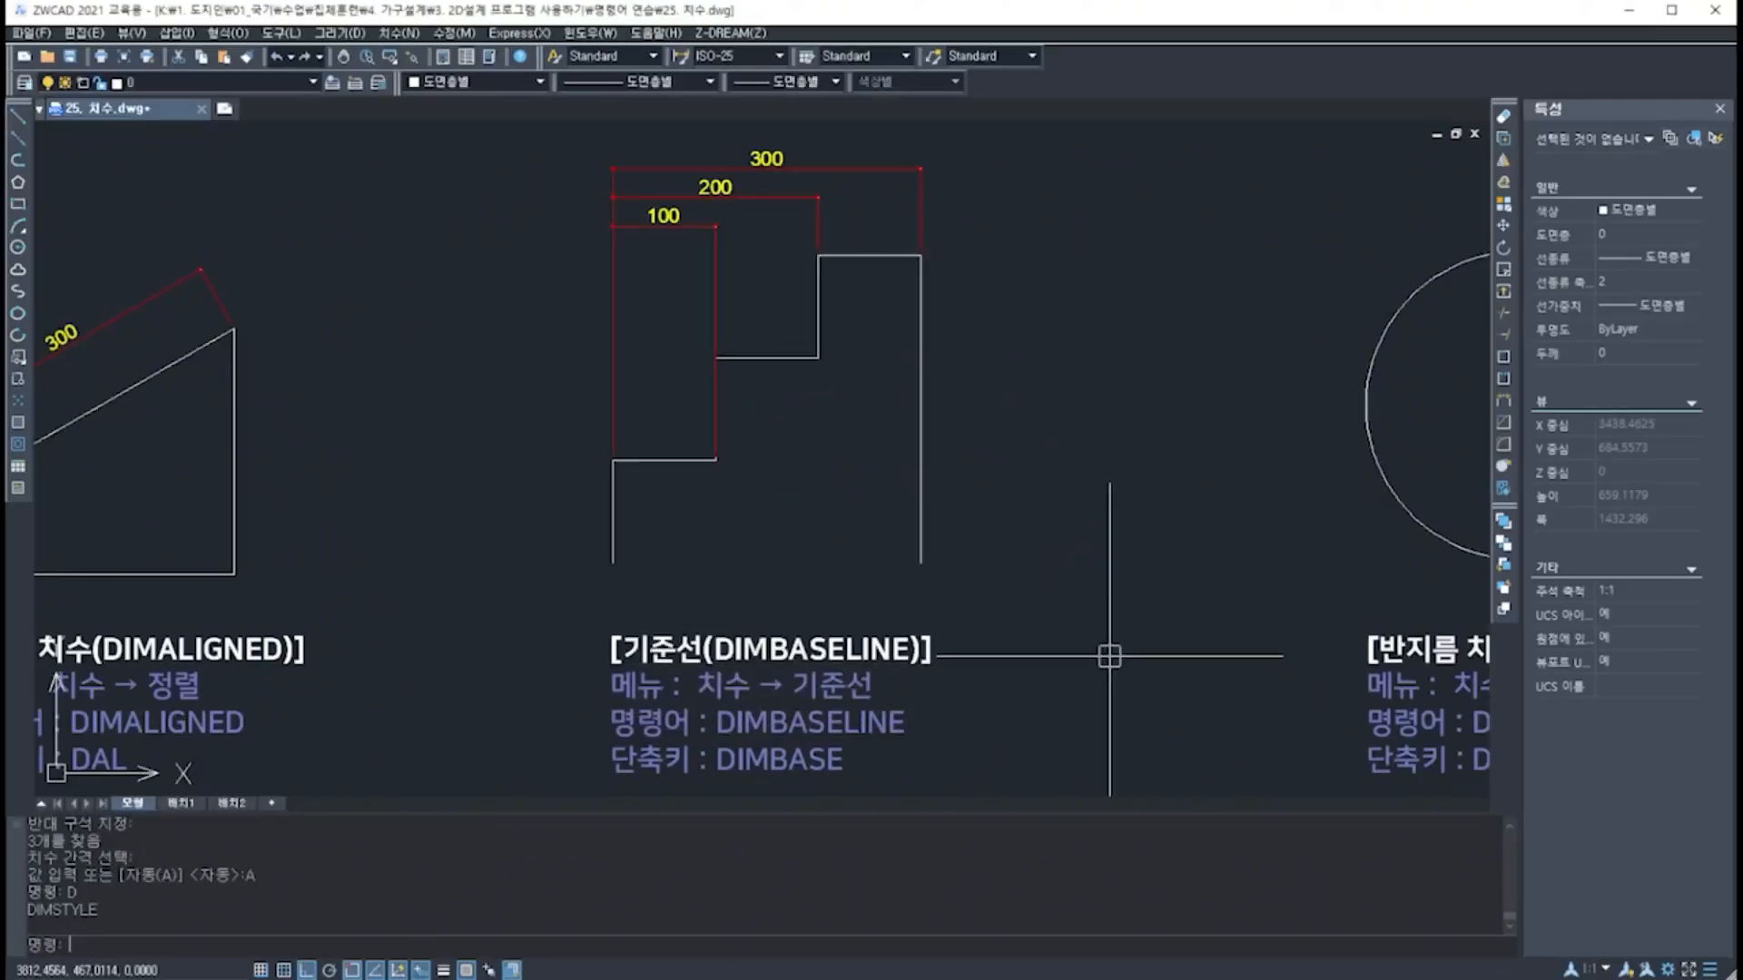
Step: Try to update the staircase's three horizontal dimensions to the current ISO-25 dimension style
middle_click_drag(848, 291, 809, 378)
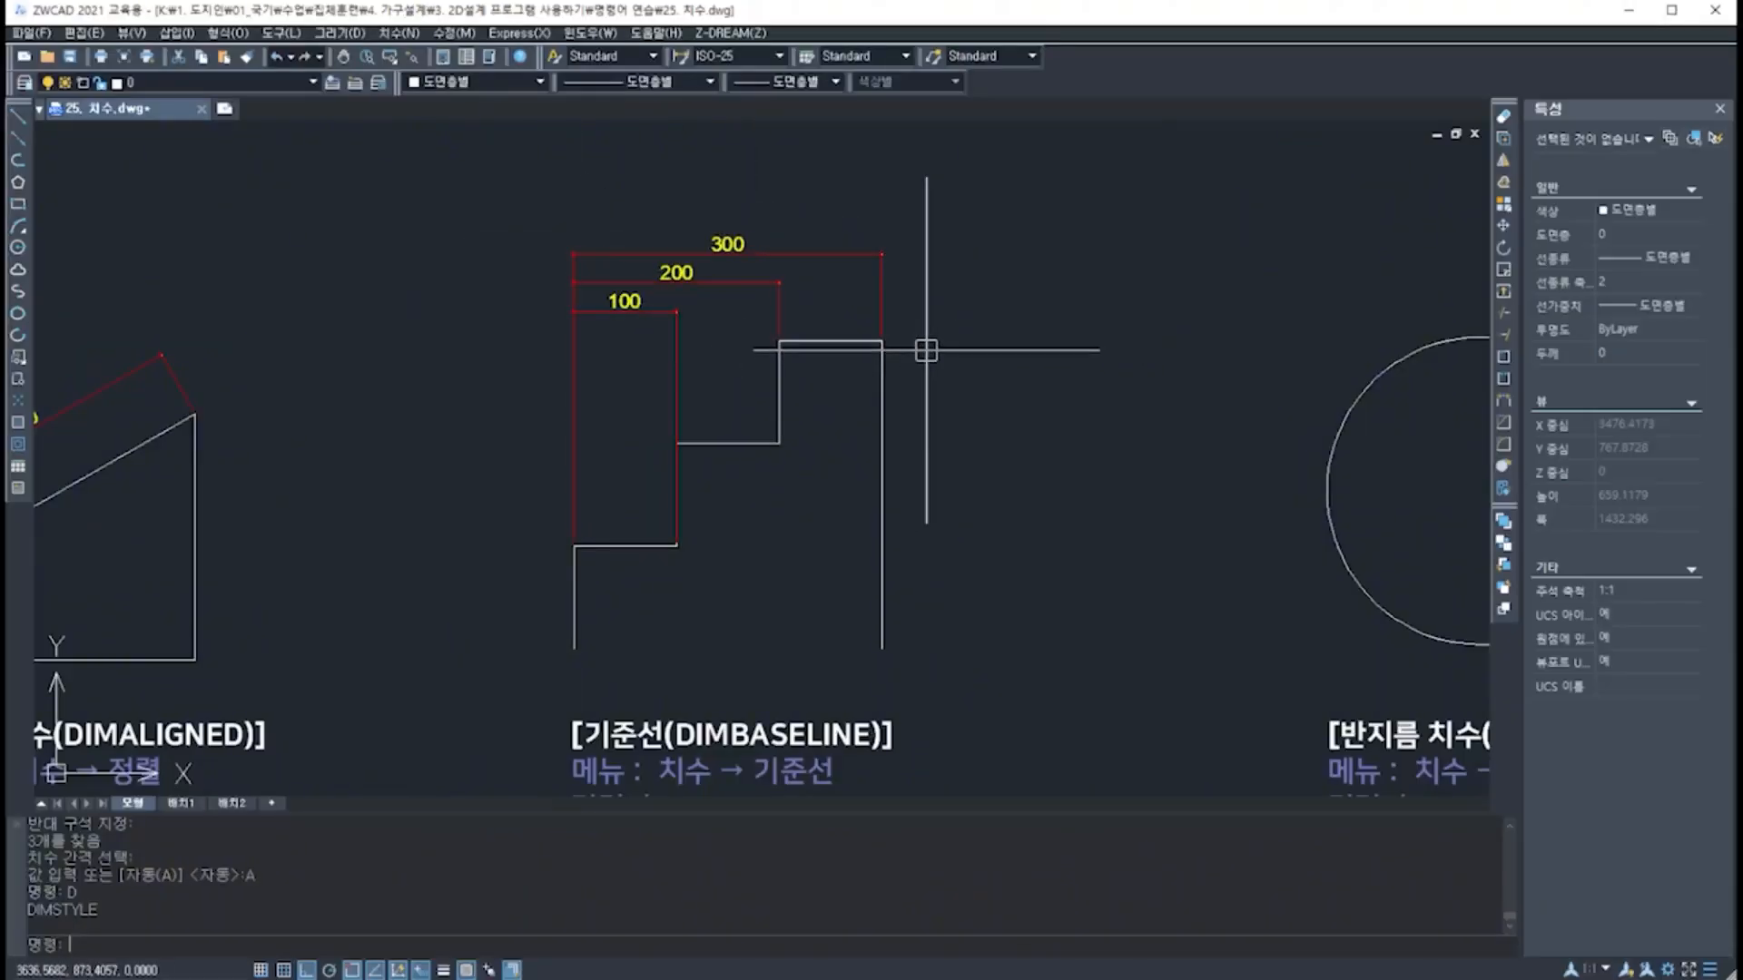
left_click(404, 33)
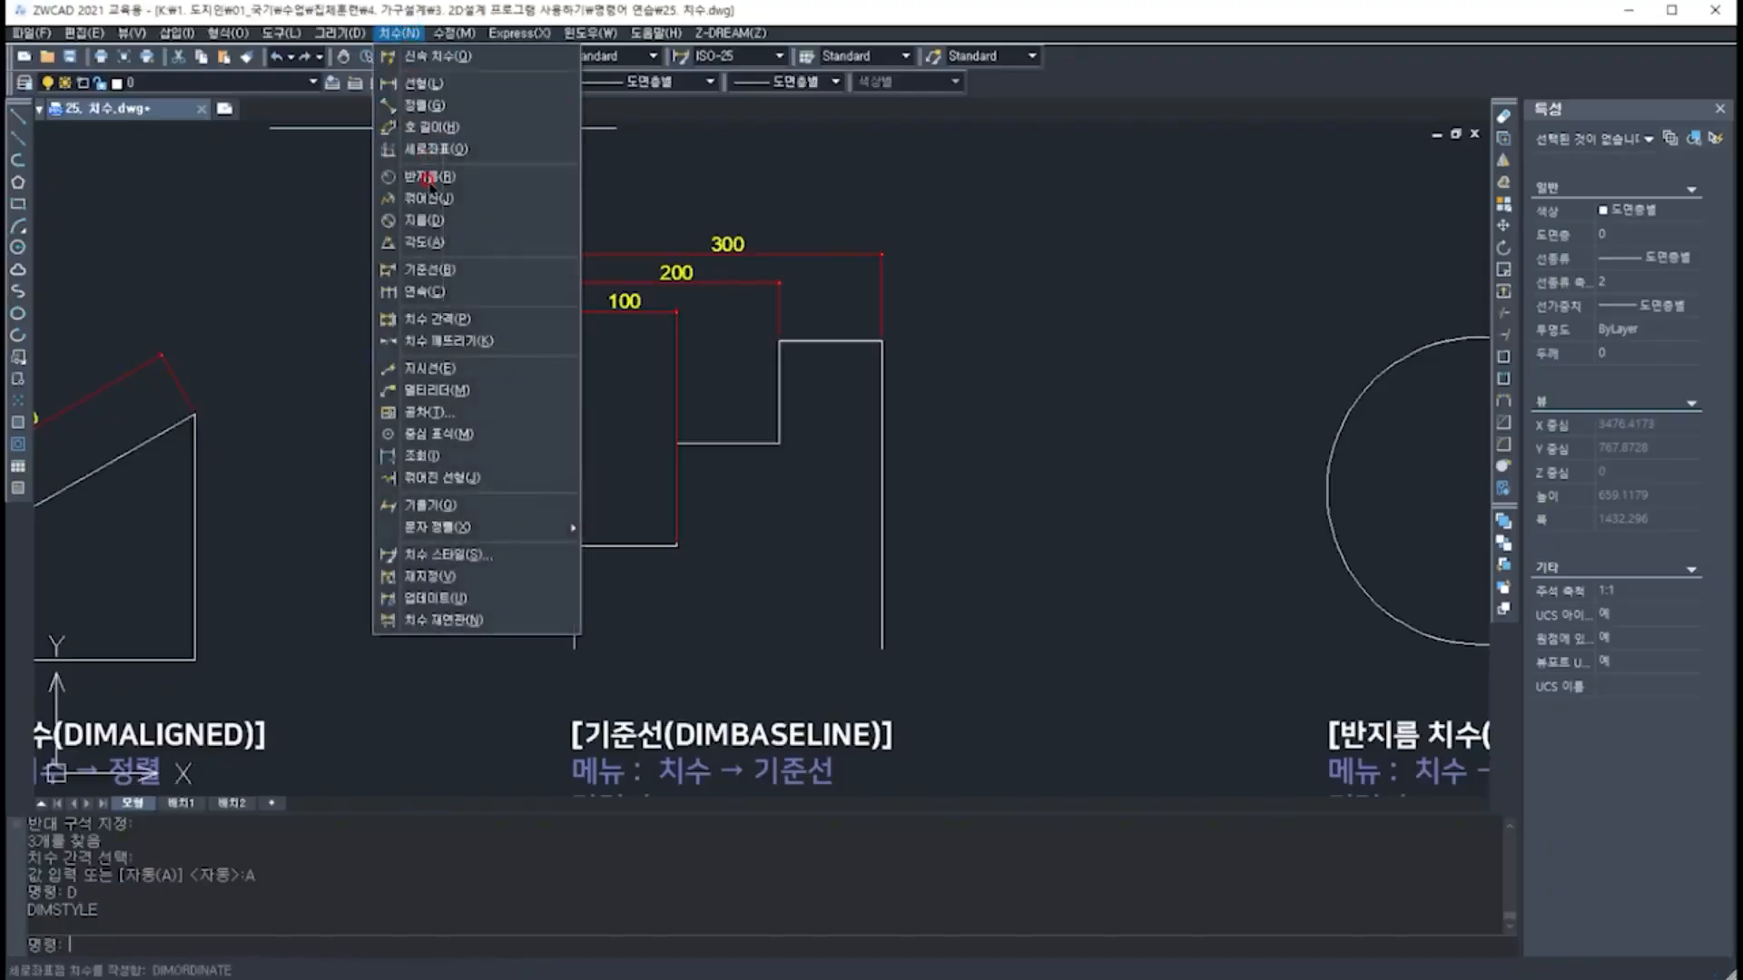
left_click(439, 599)
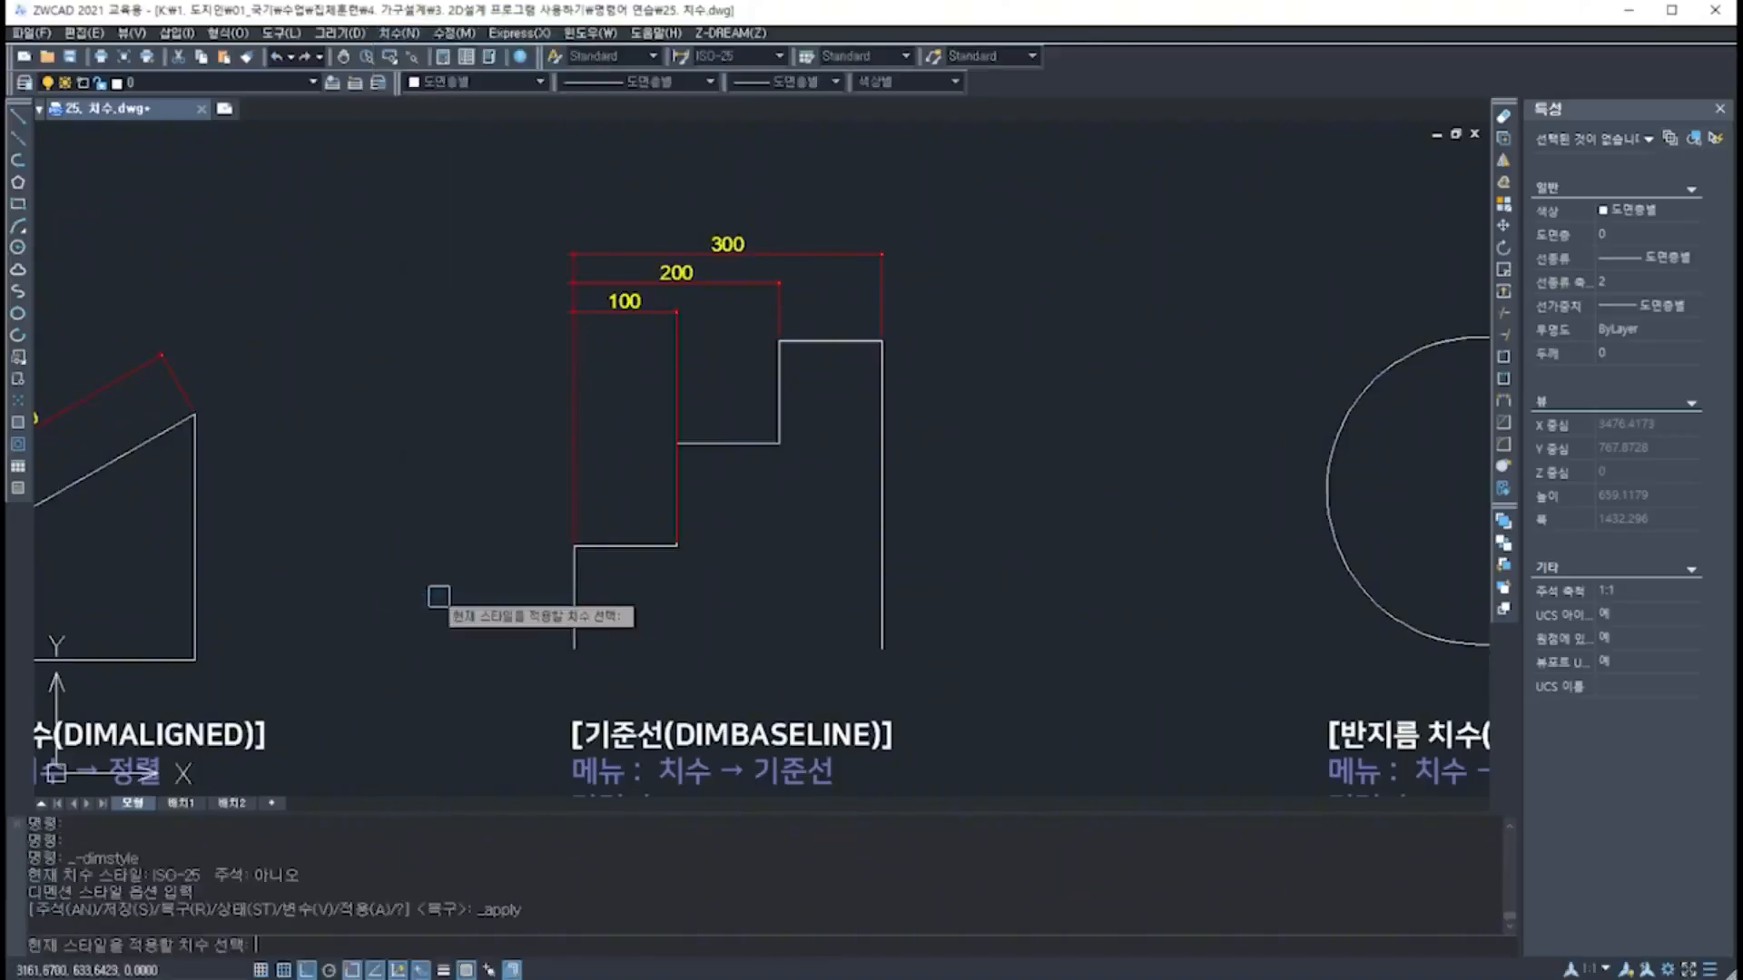
left_click(674, 329)
left_click(679, 278)
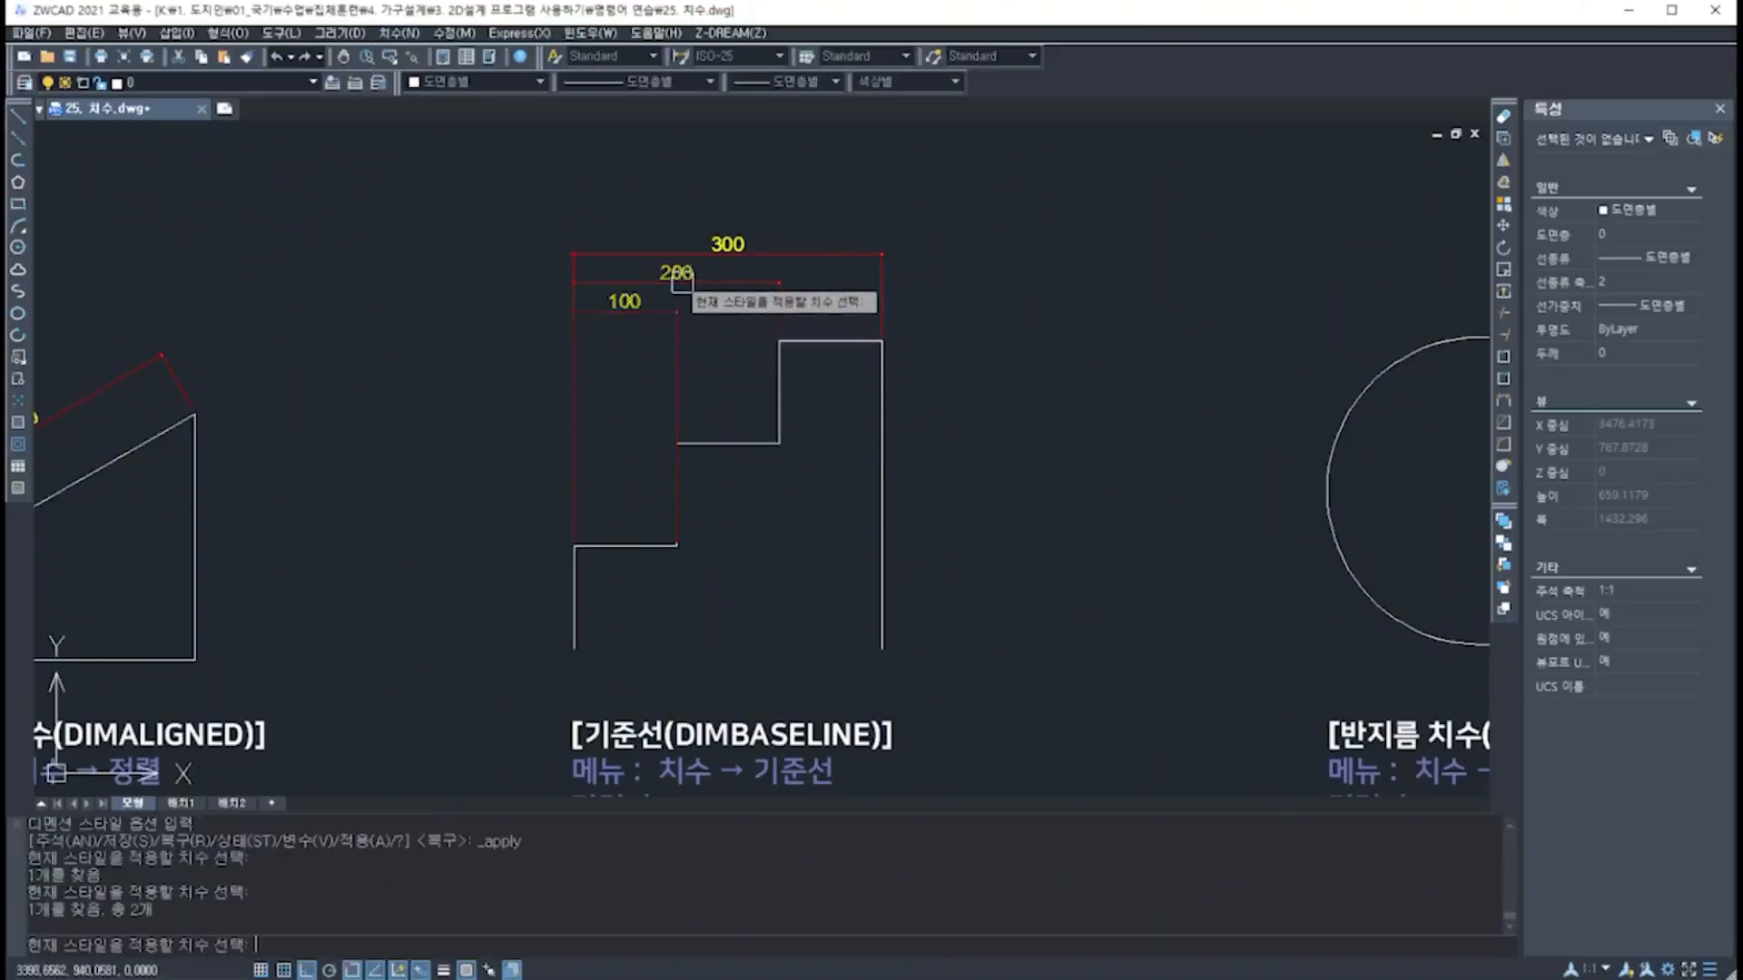
left_click(731, 244)
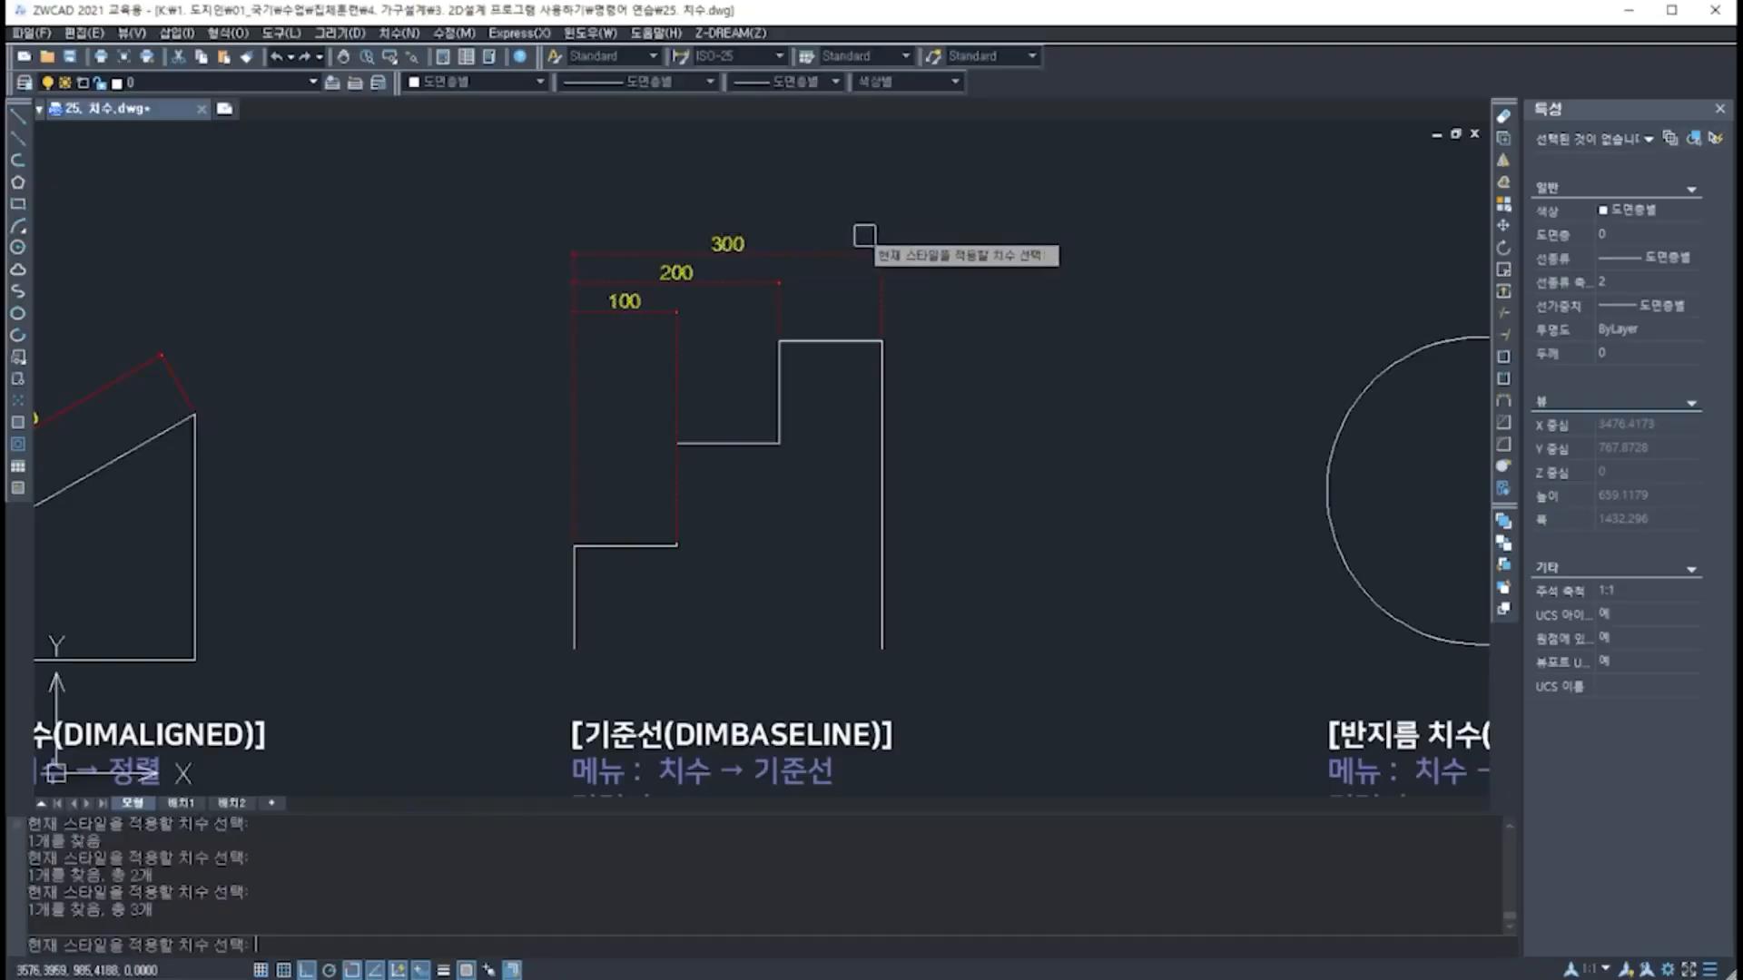
key("Return")
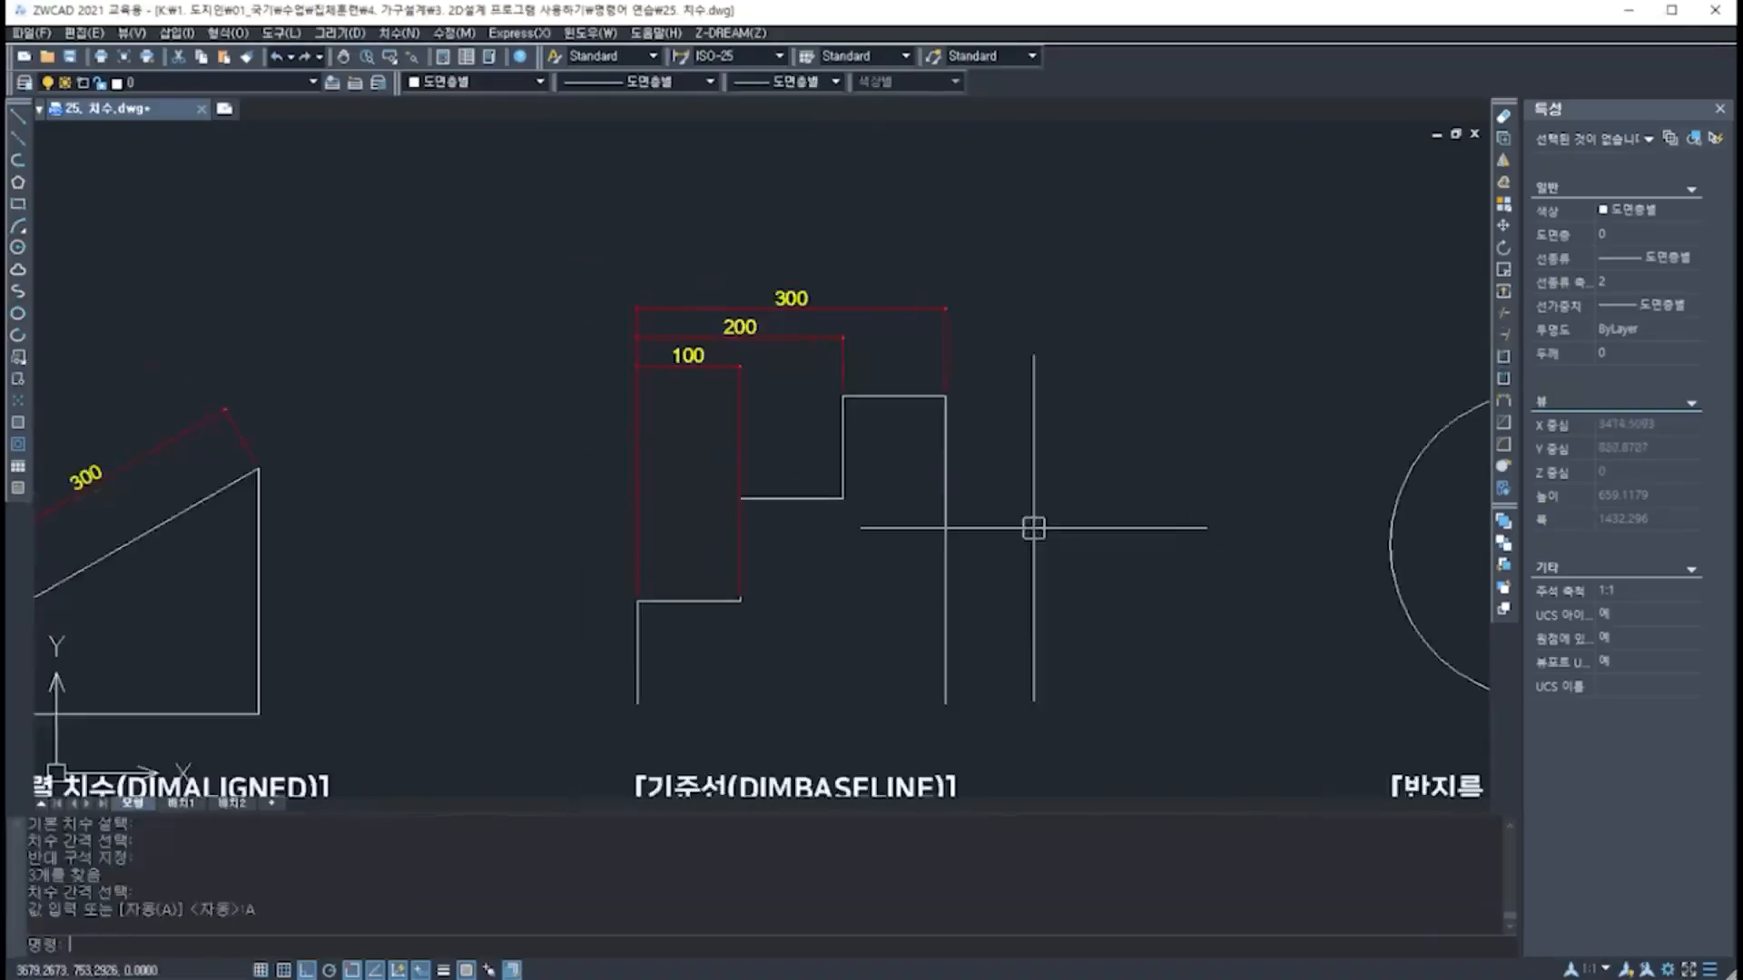
middle_click_drag(1033, 527, 1051, 504)
middle_click_drag(872, 575, 908, 579)
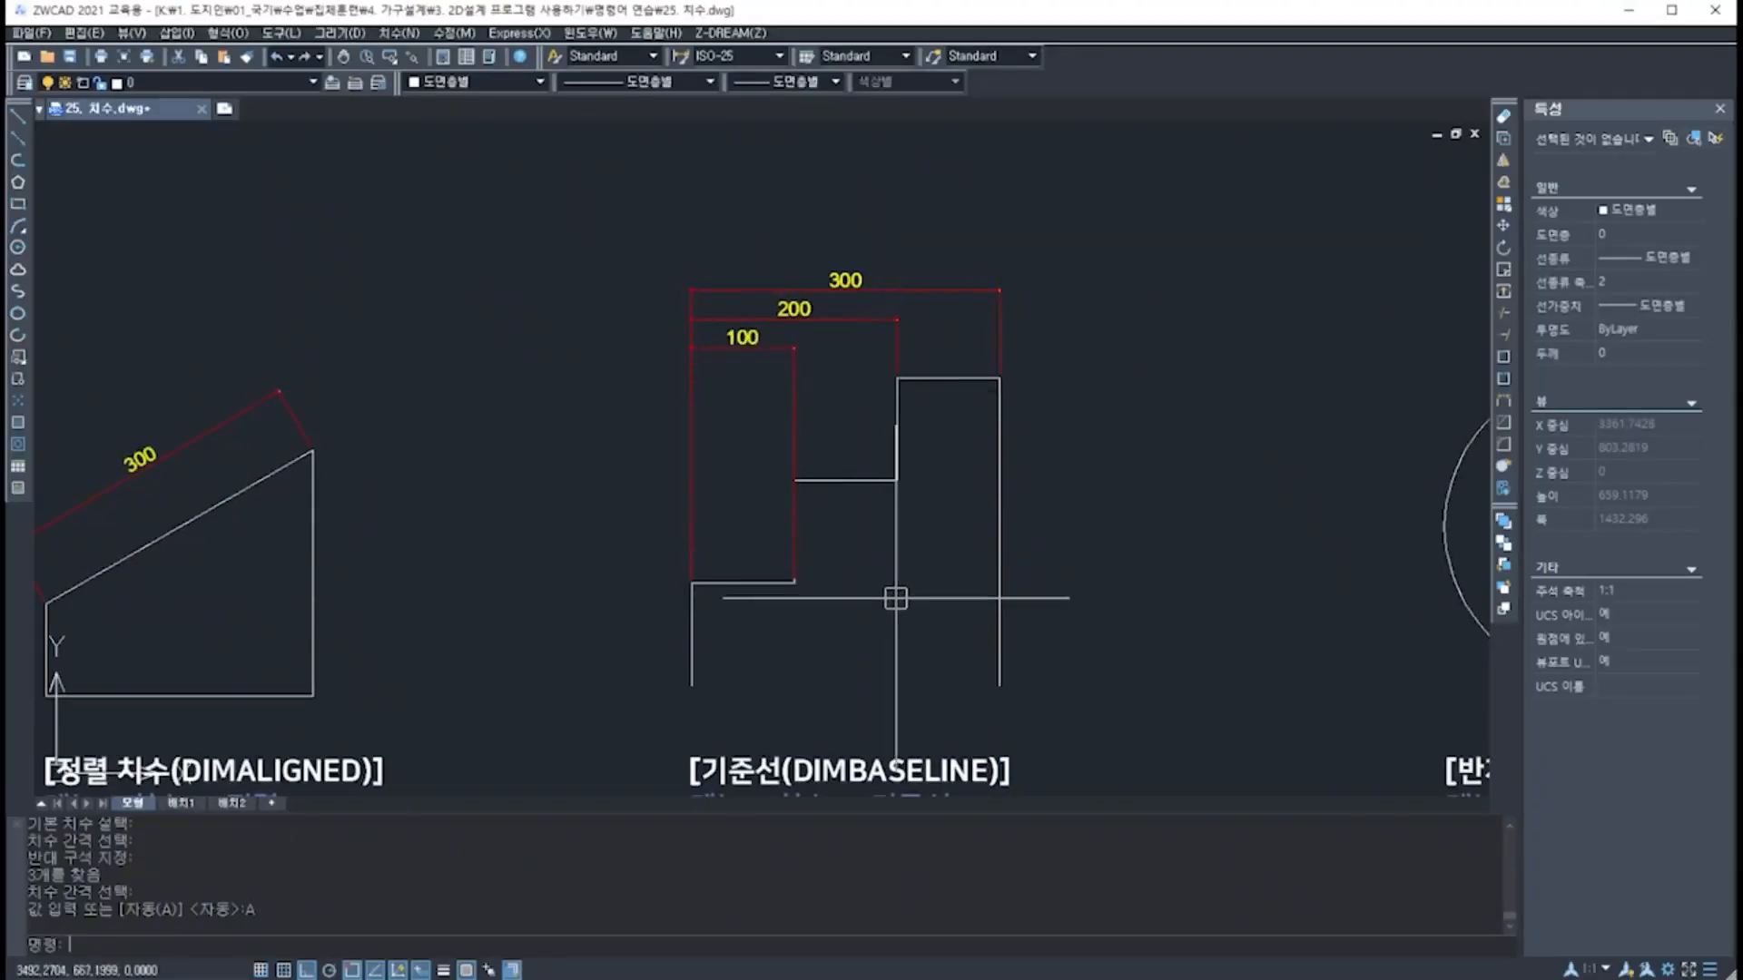
left_click(394, 34)
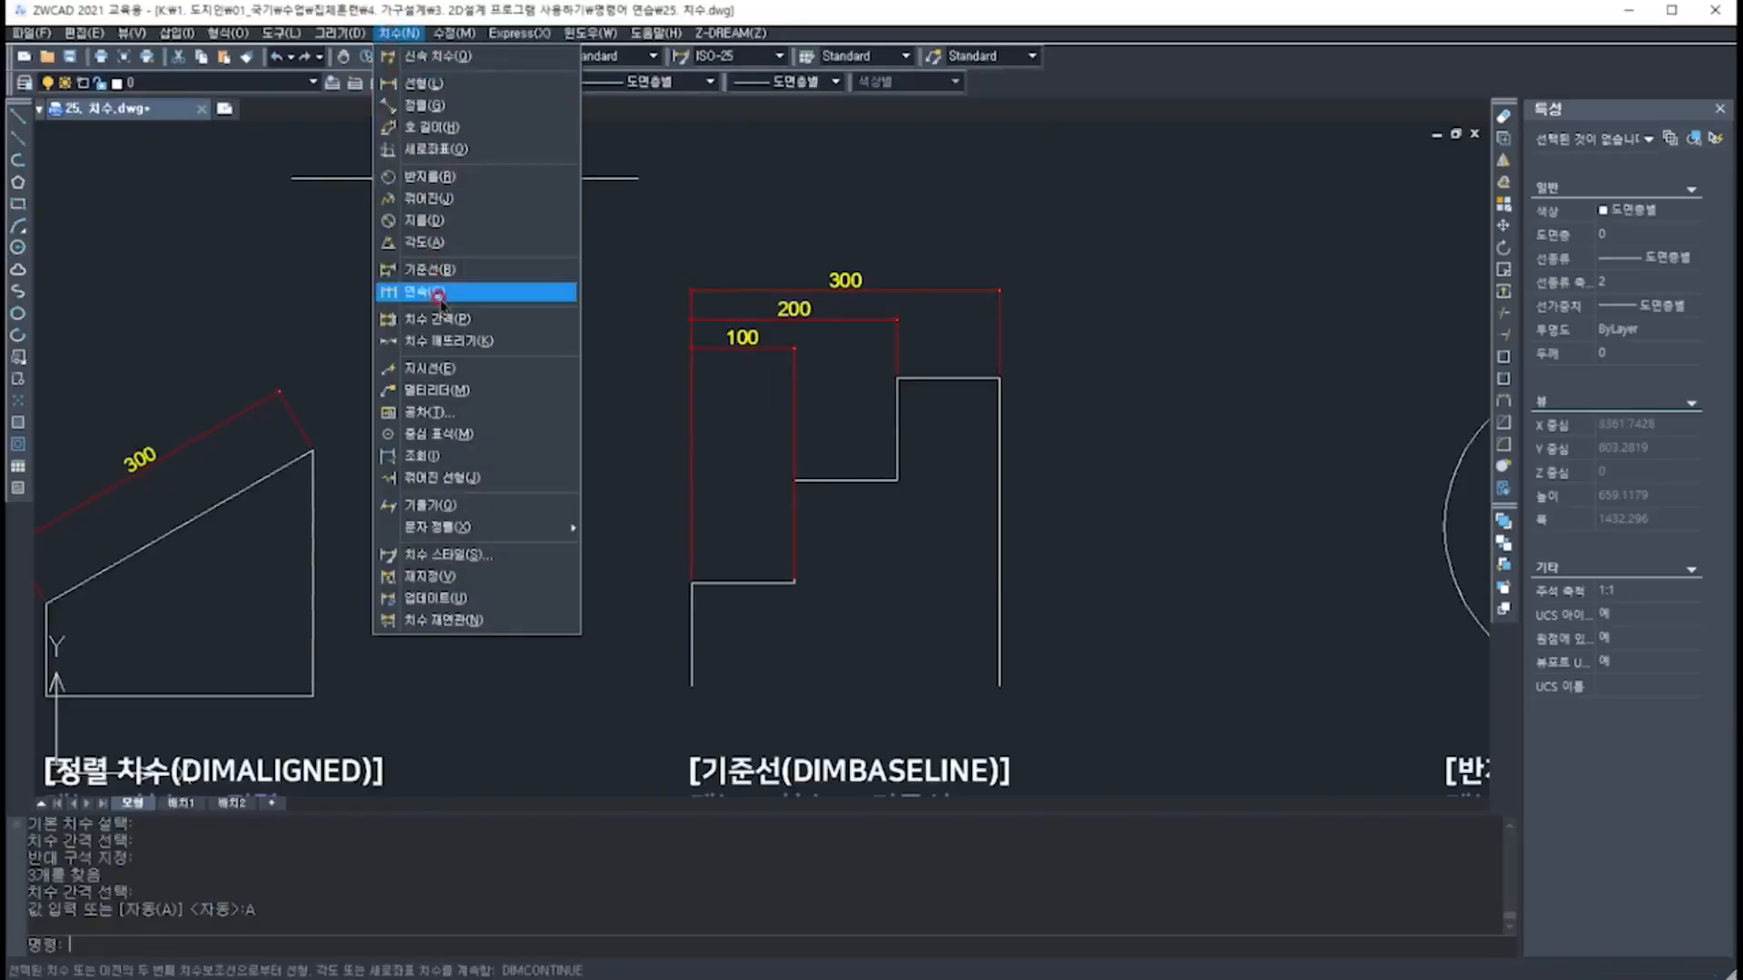
left_click(427, 269)
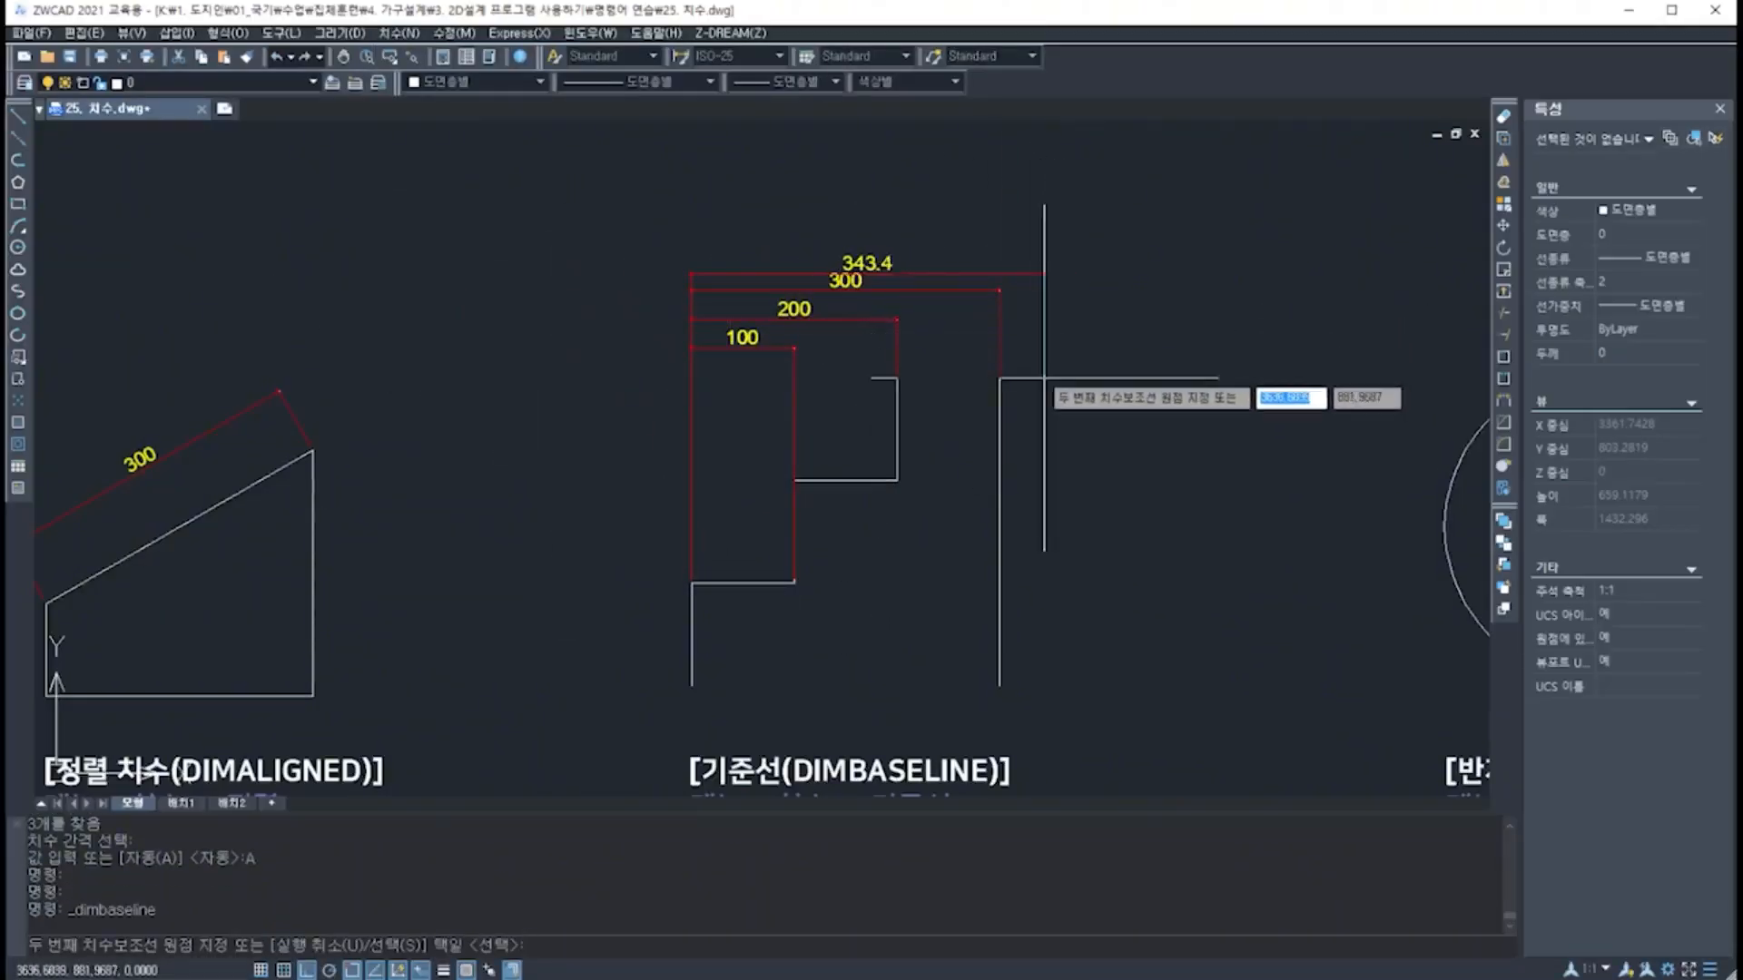
scroll(1046, 377, "up", 2)
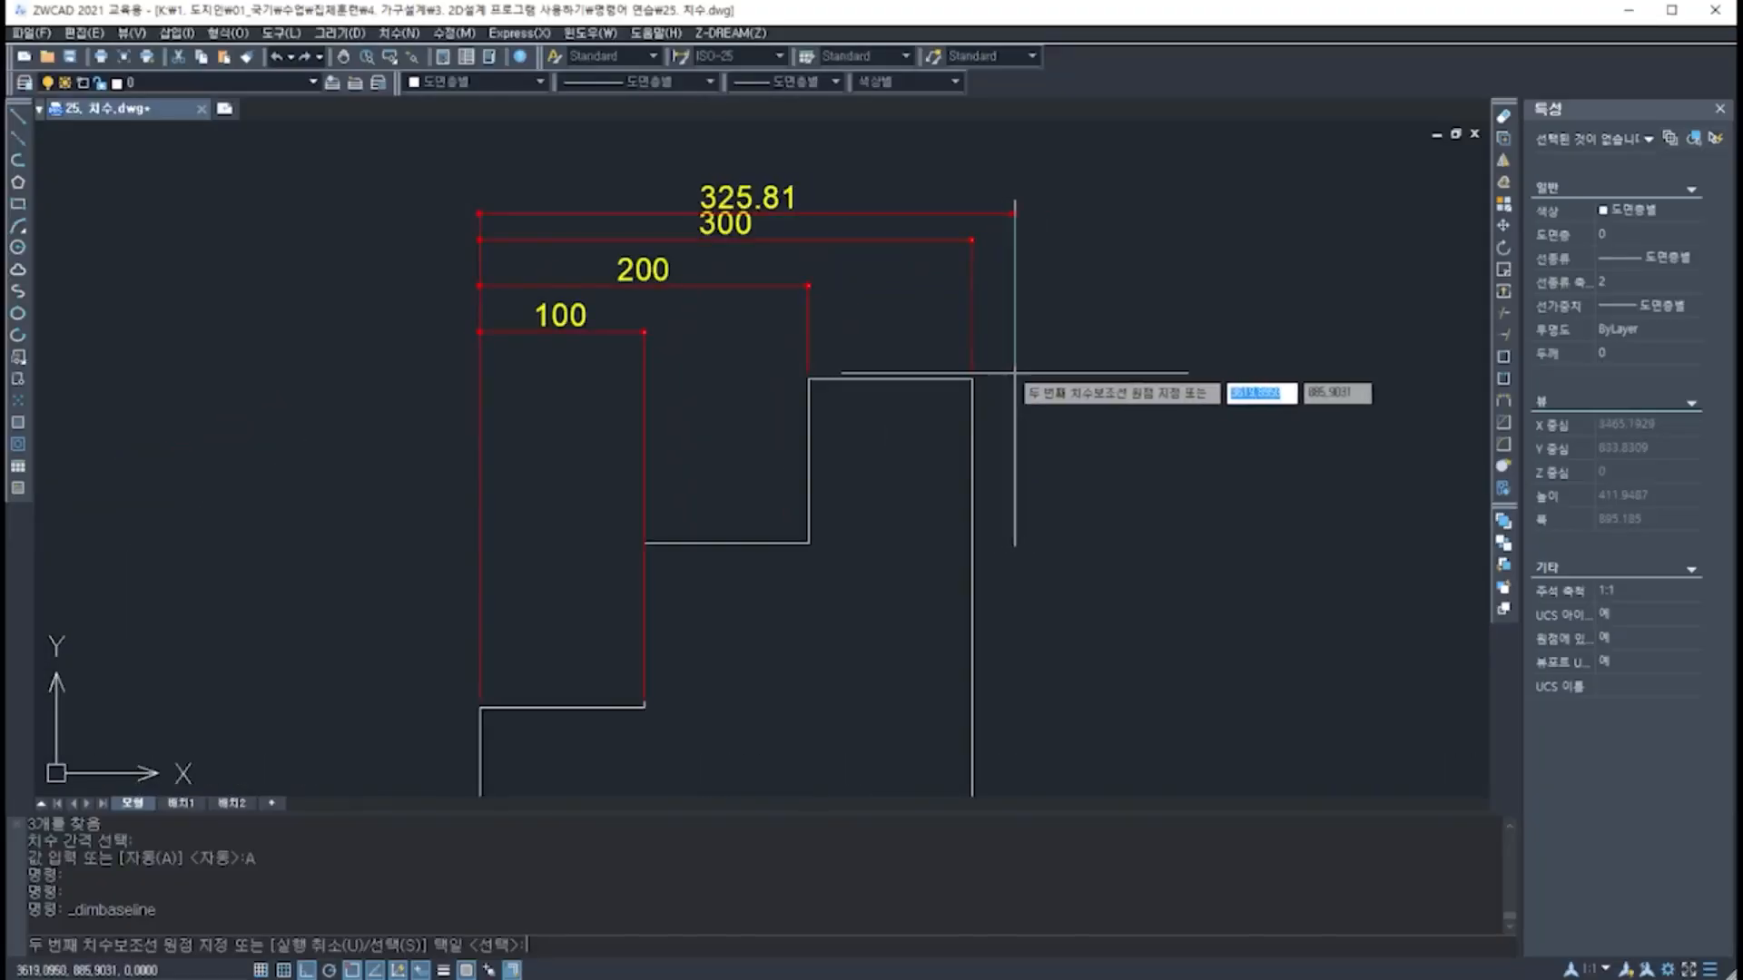
key("Escape")
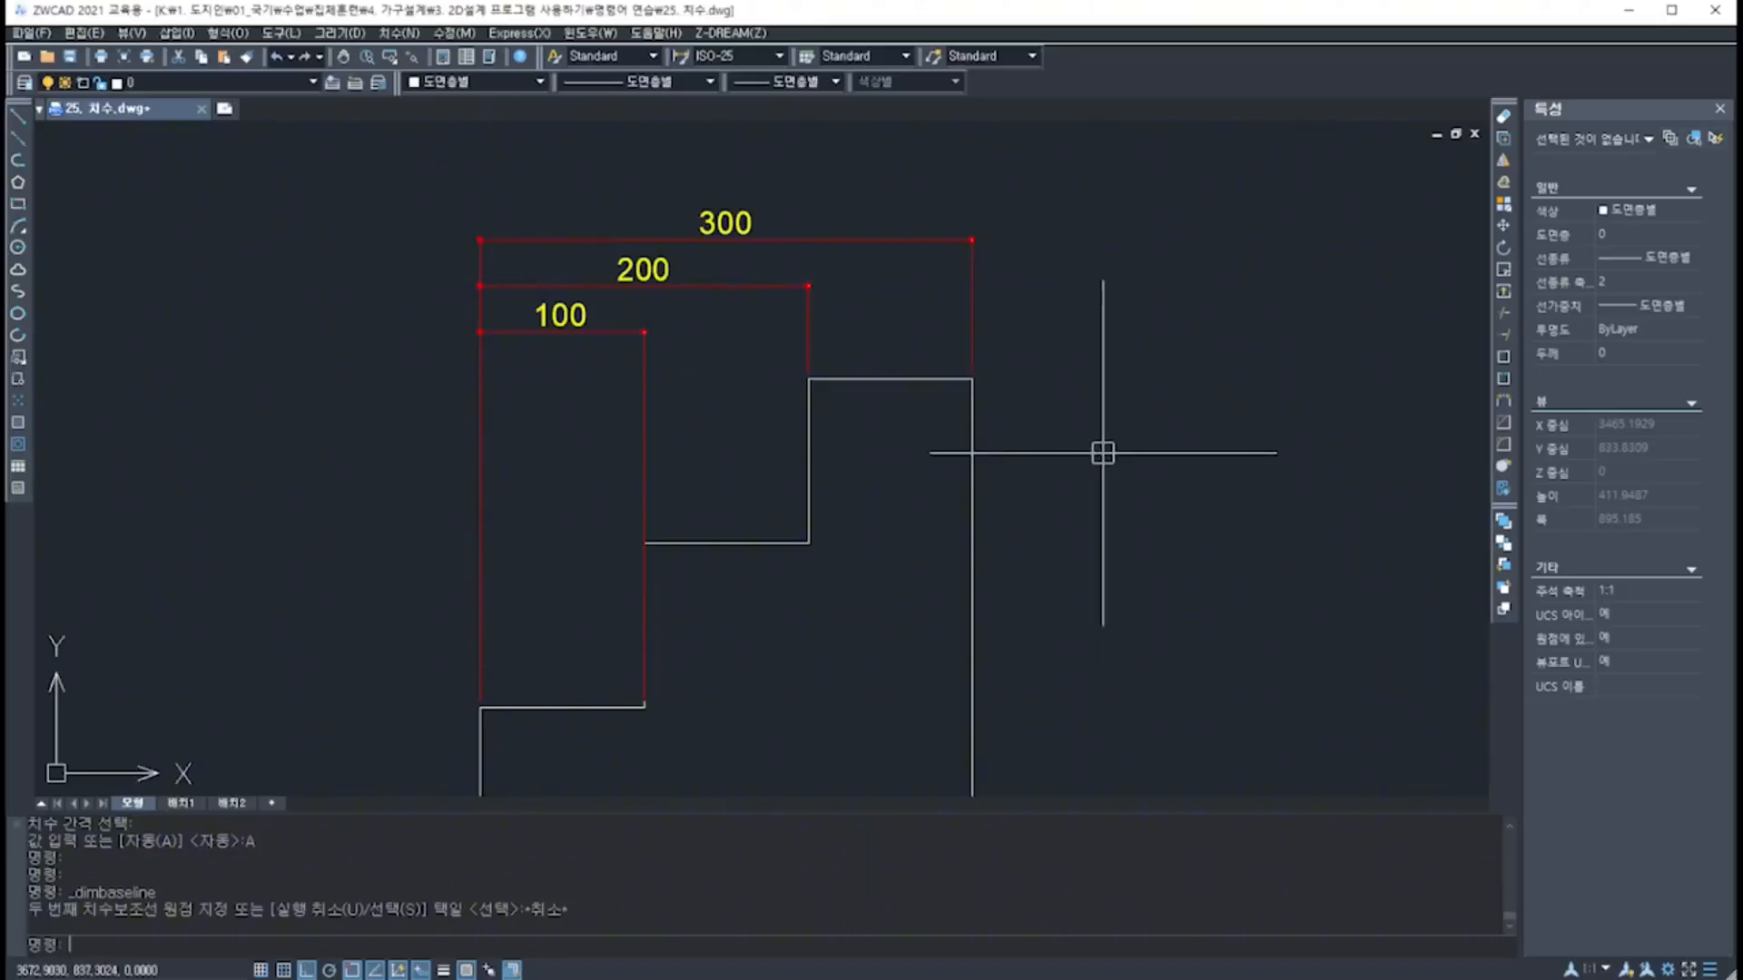
Step: Set the baseline spacing of the ISO-25 dimension style to 6
type("D")
key("Return")
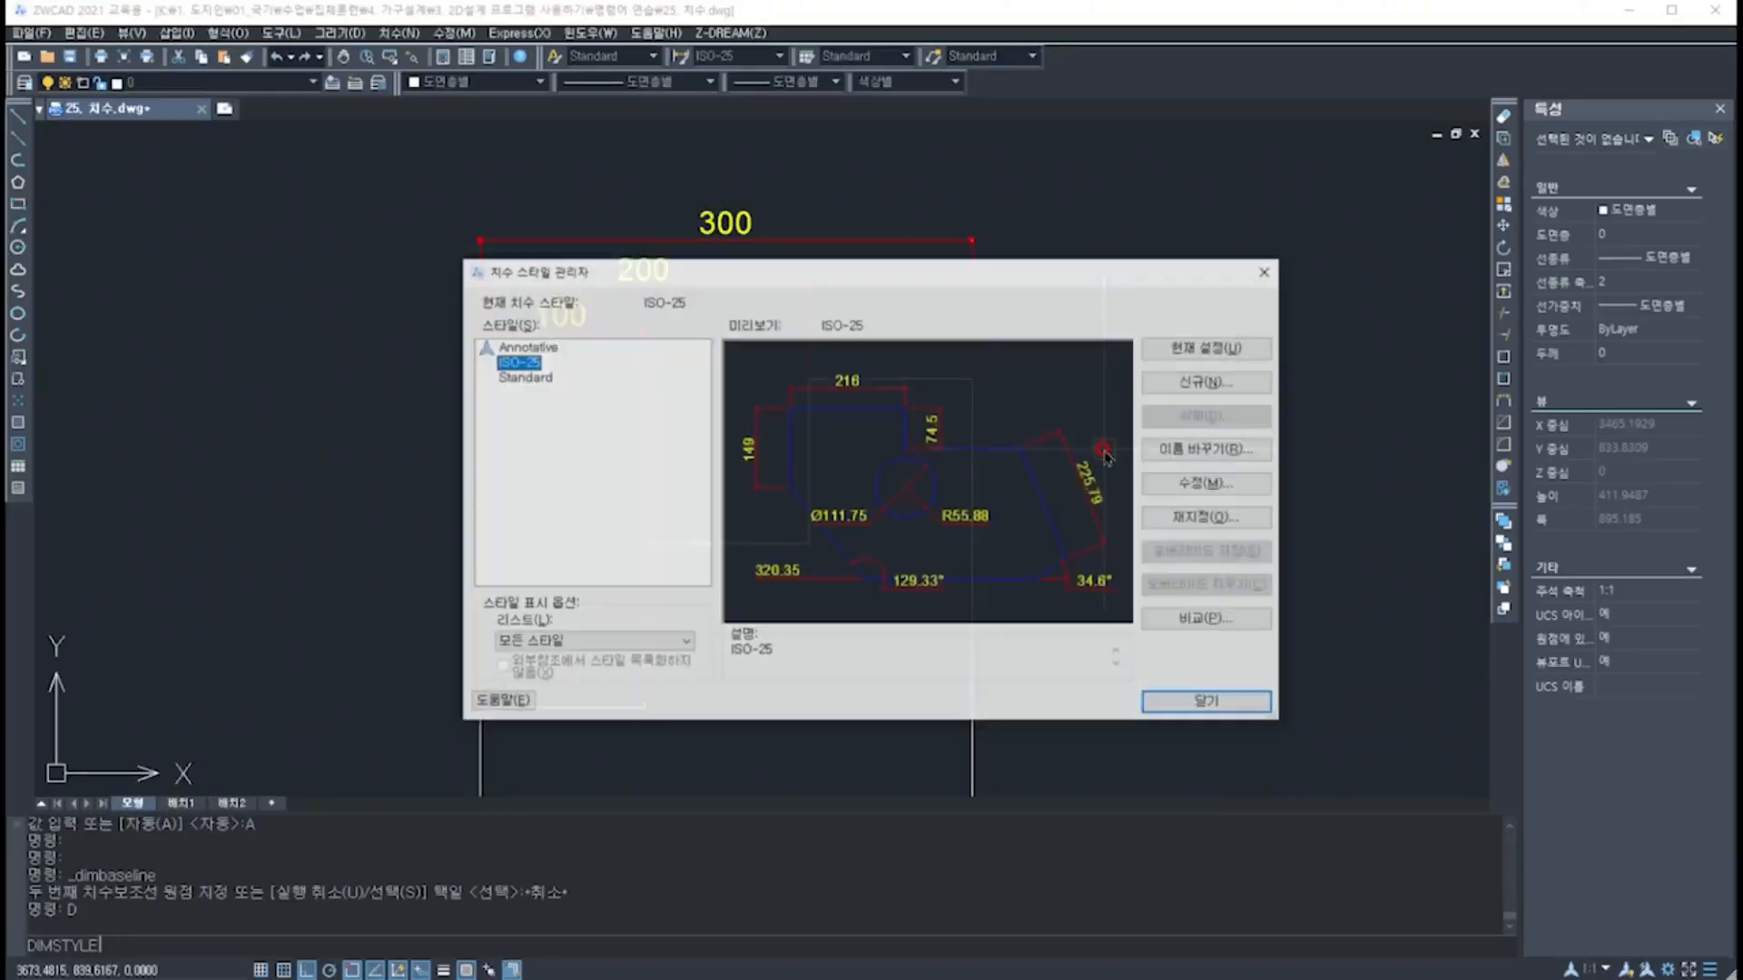
left_click(1201, 484)
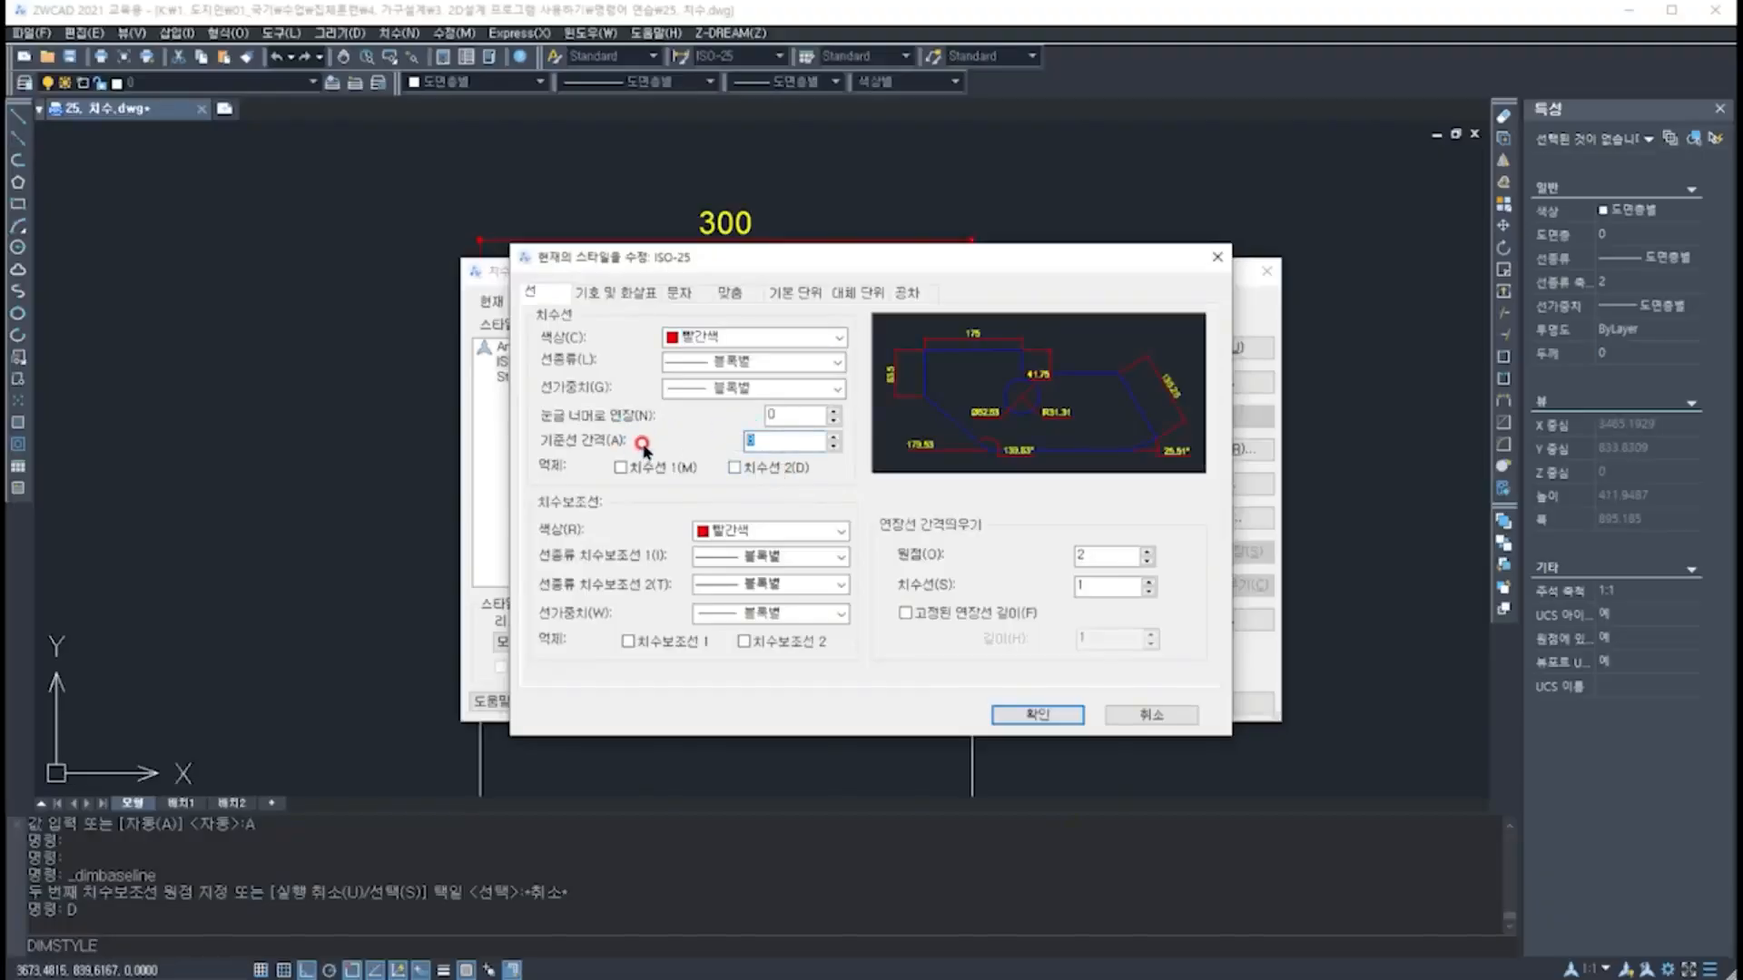
left_click(1028, 715)
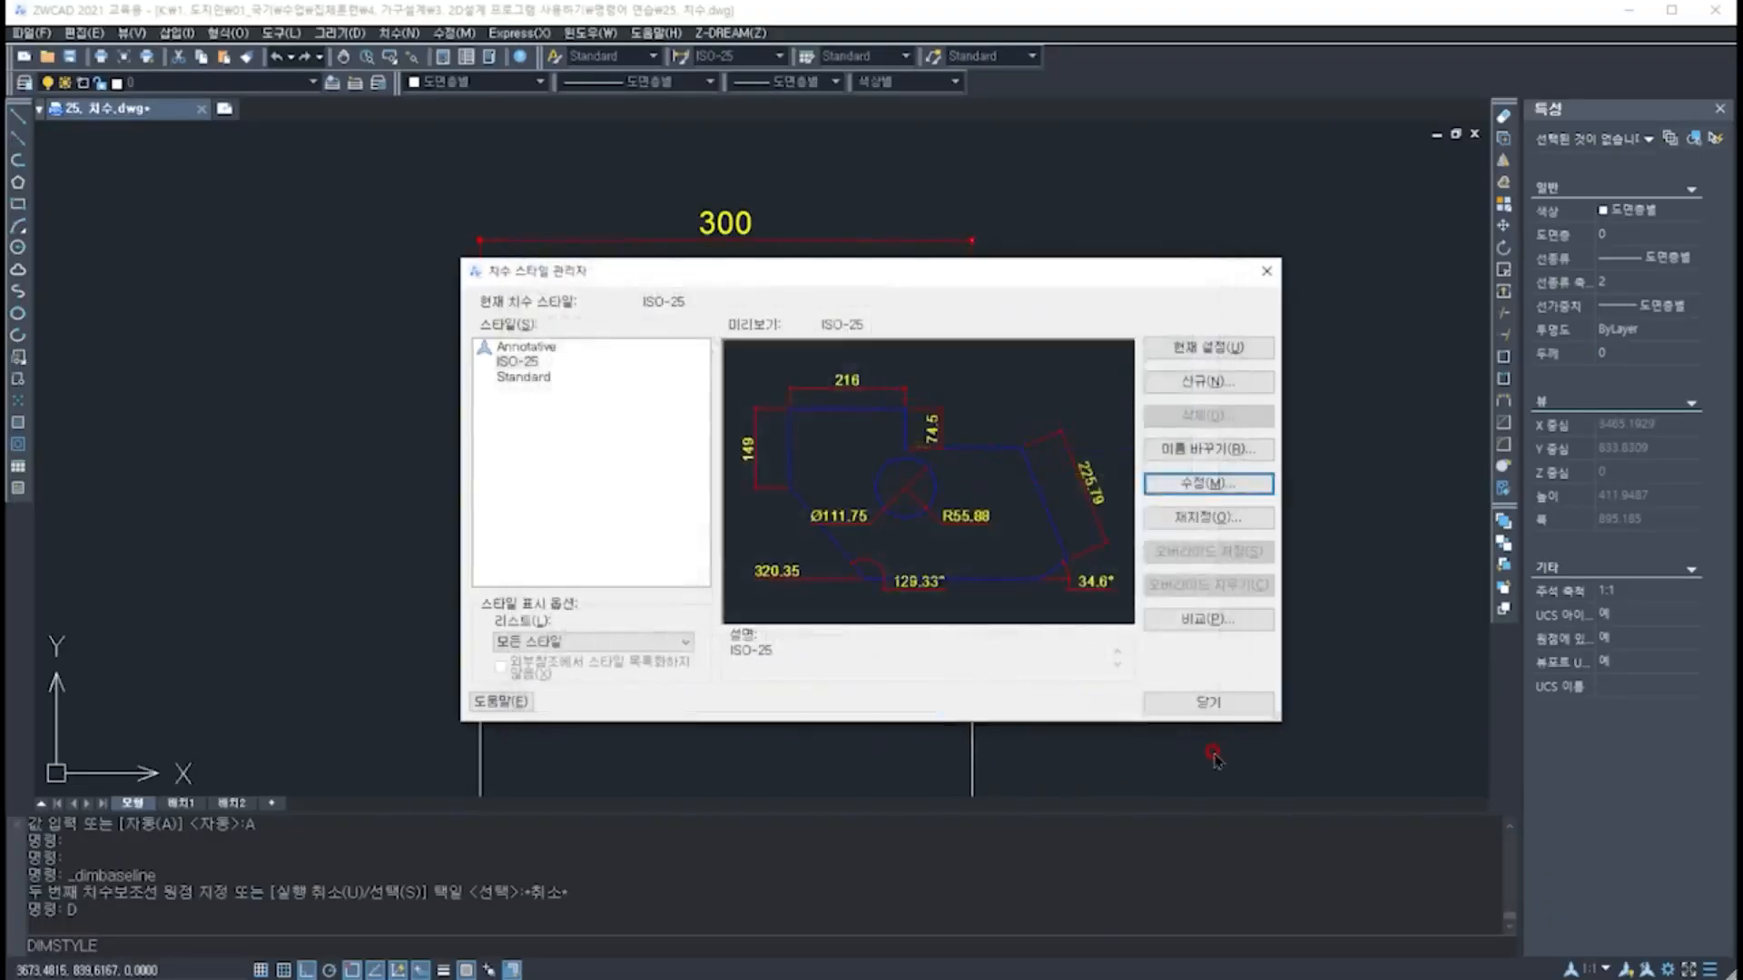
left_click(1214, 704)
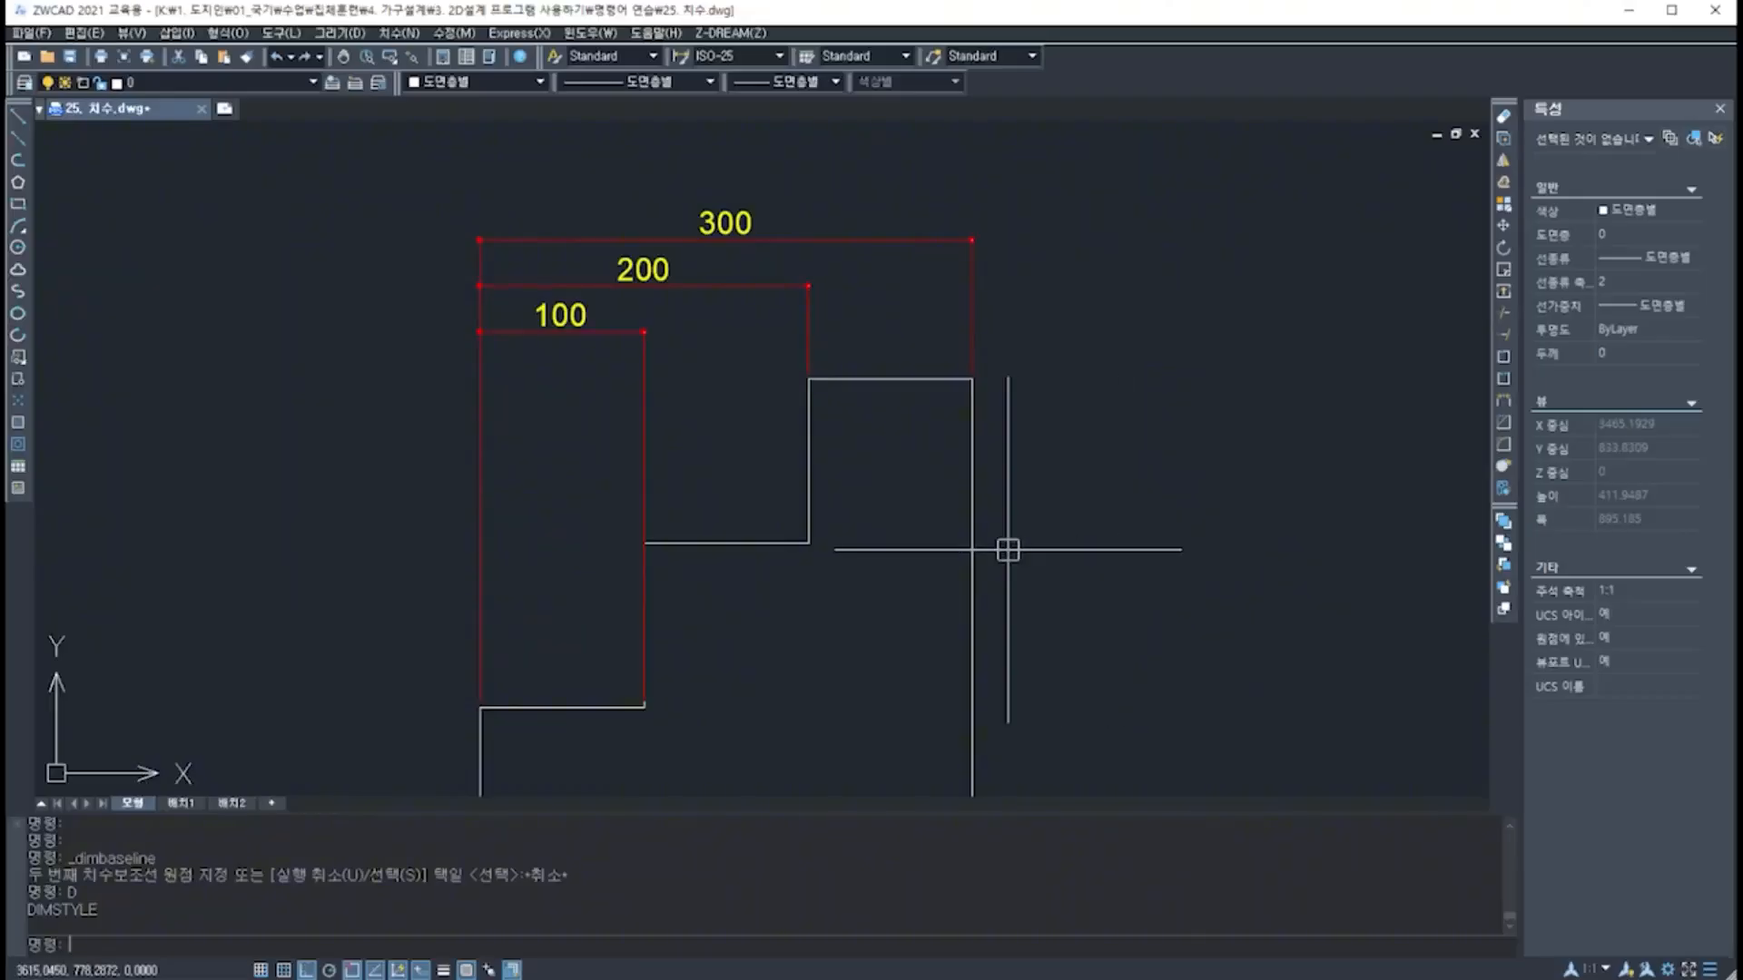
Step: Add a vertical linear dimension for the height of the staircase's uppermost step, with its dimension line to the left of the shape
mouse_move(895, 543)
middle_mouse_down()
mouse_move(949, 517)
mouse_move(978, 455)
middle_mouse_up()
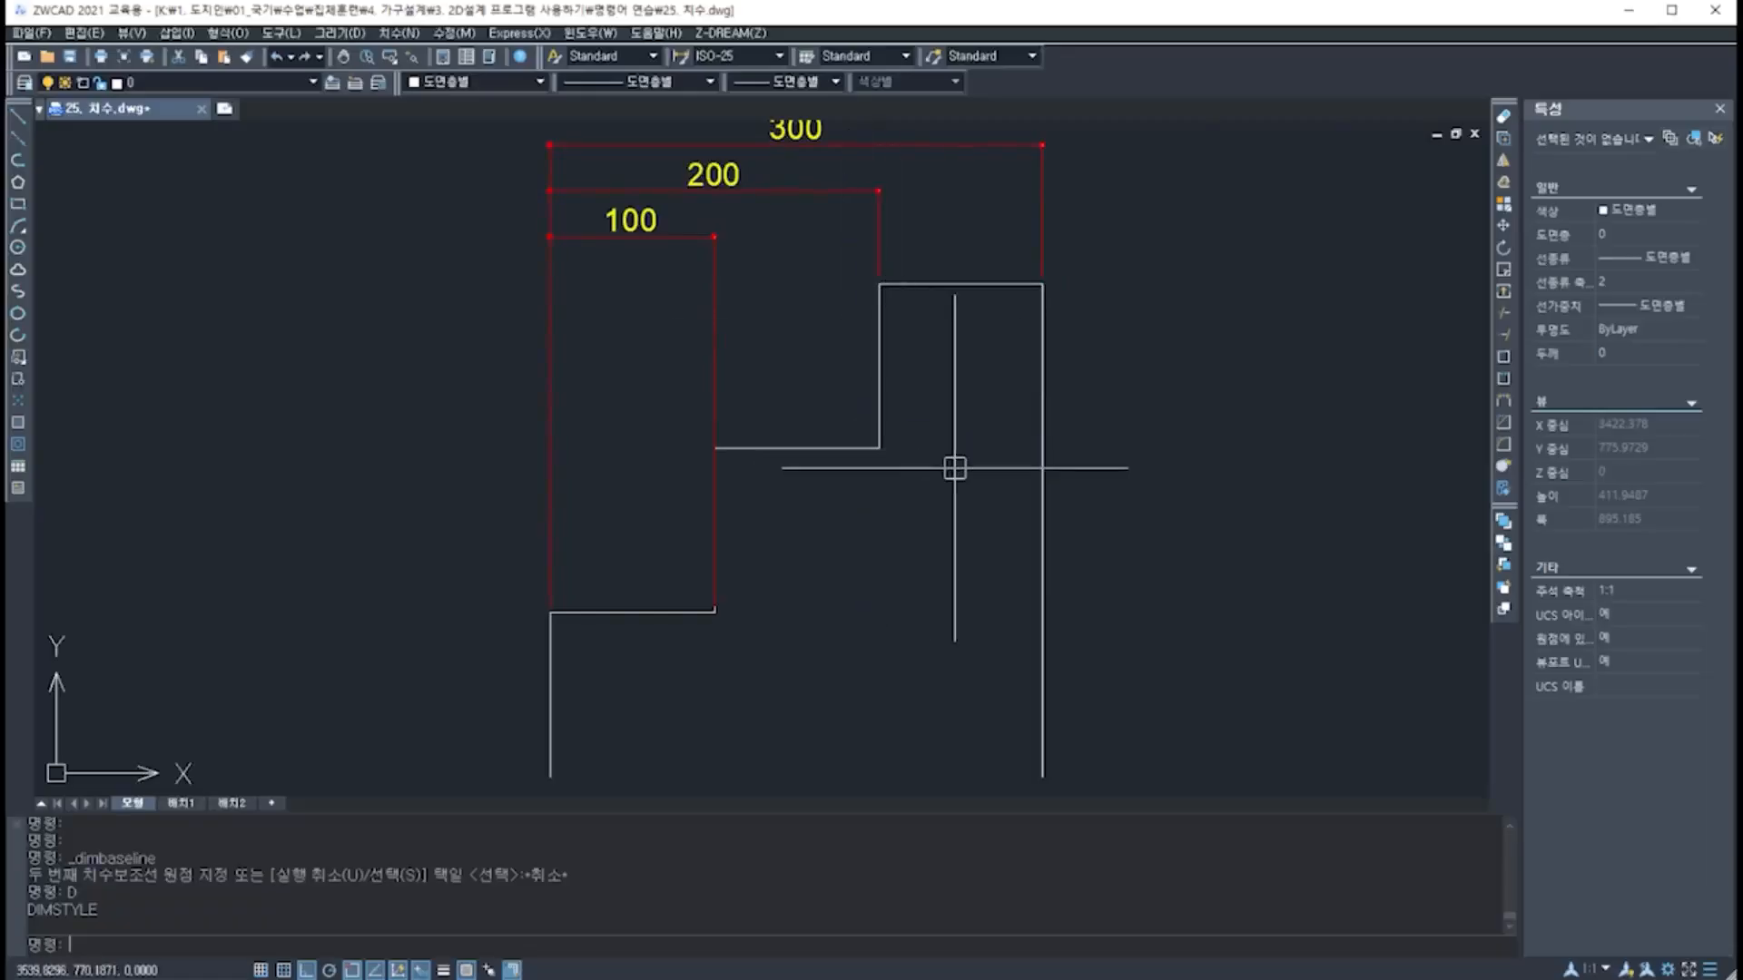
scroll(975, 500, "down", 2)
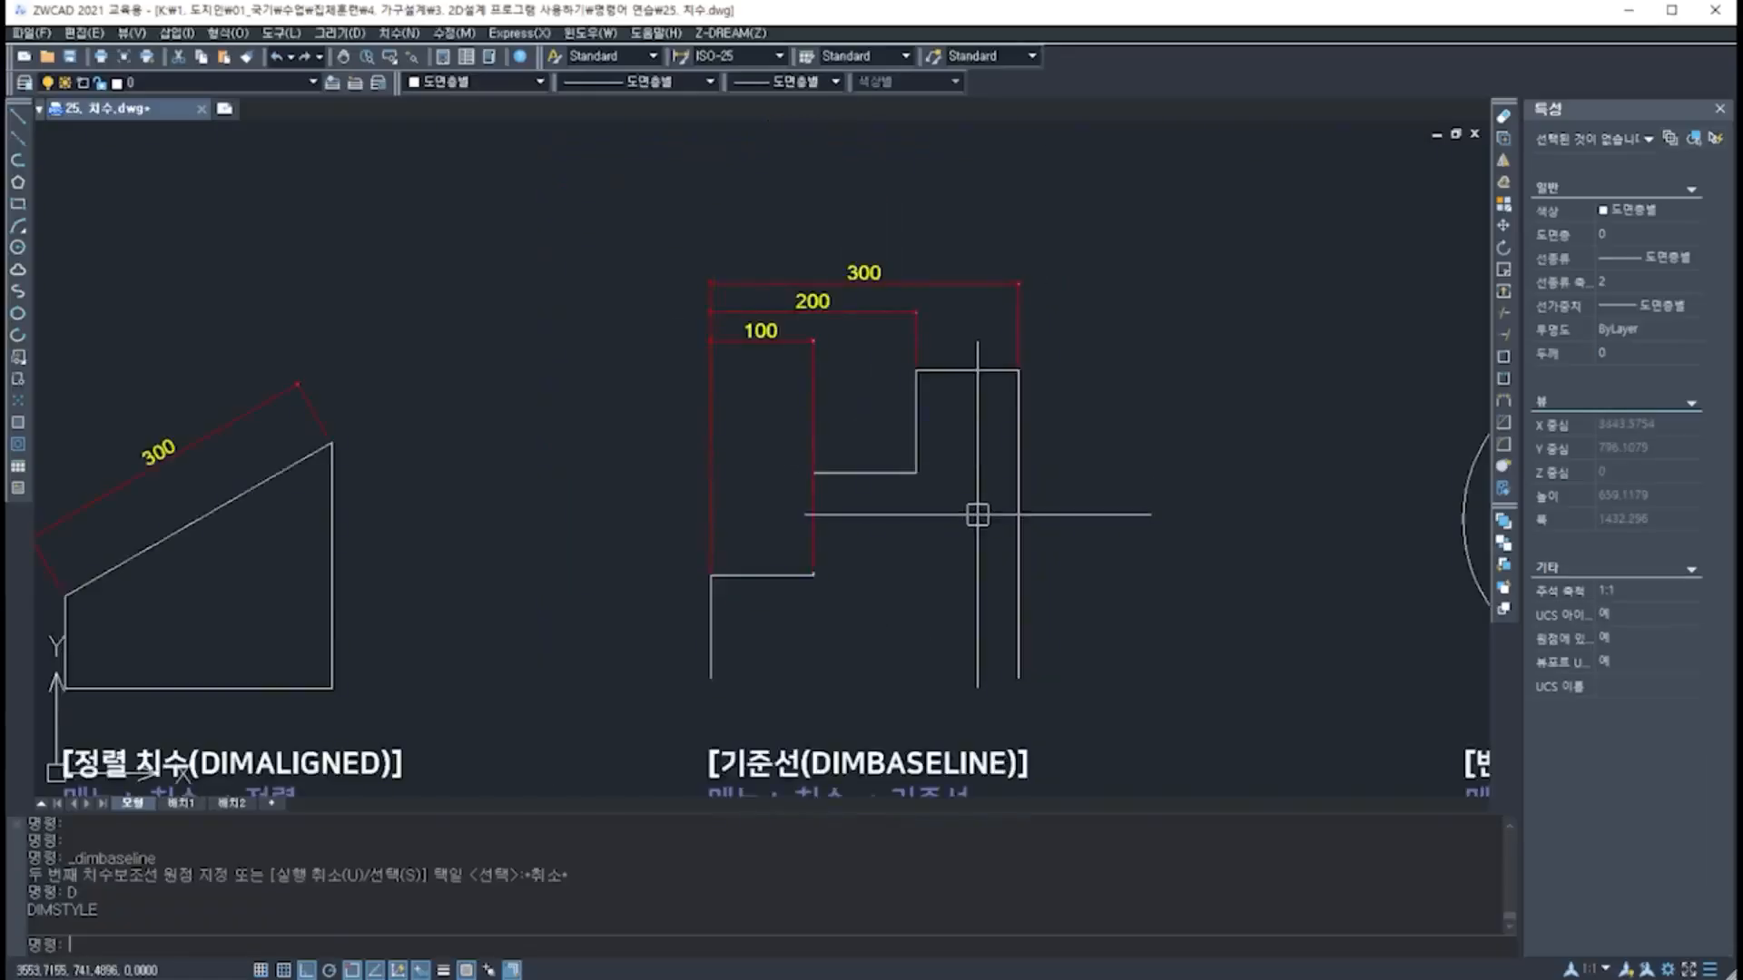
type("DLI")
key("Return")
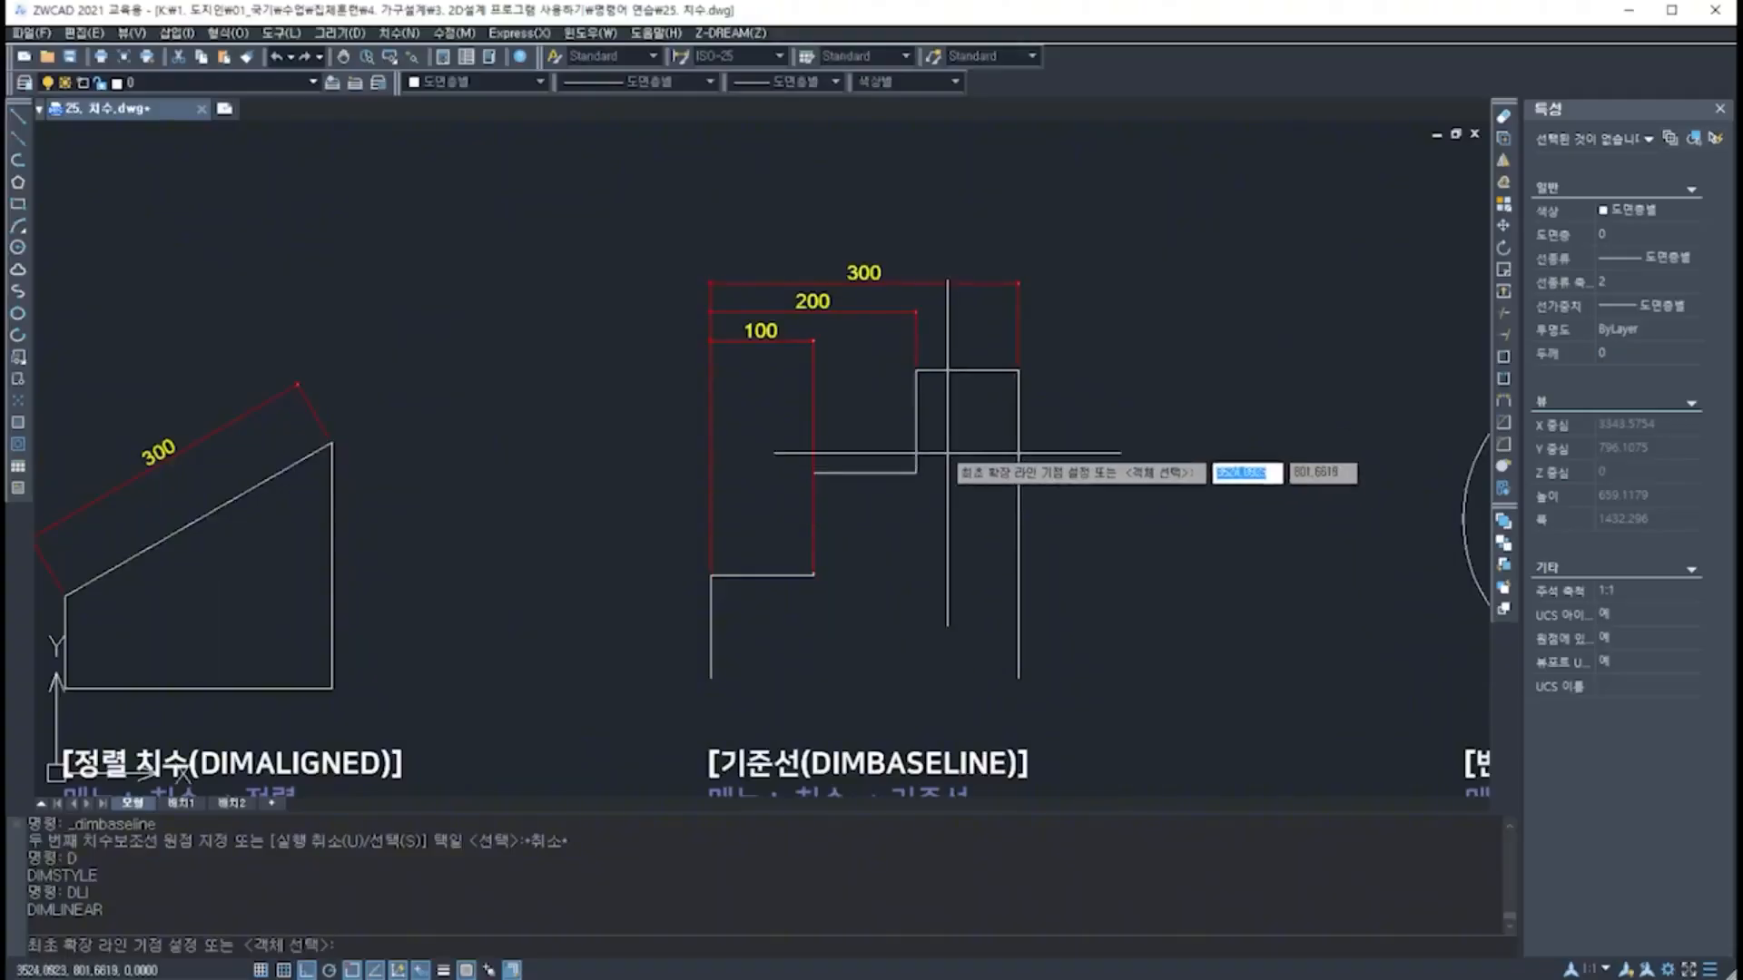
left_click(917, 370)
left_click(814, 473)
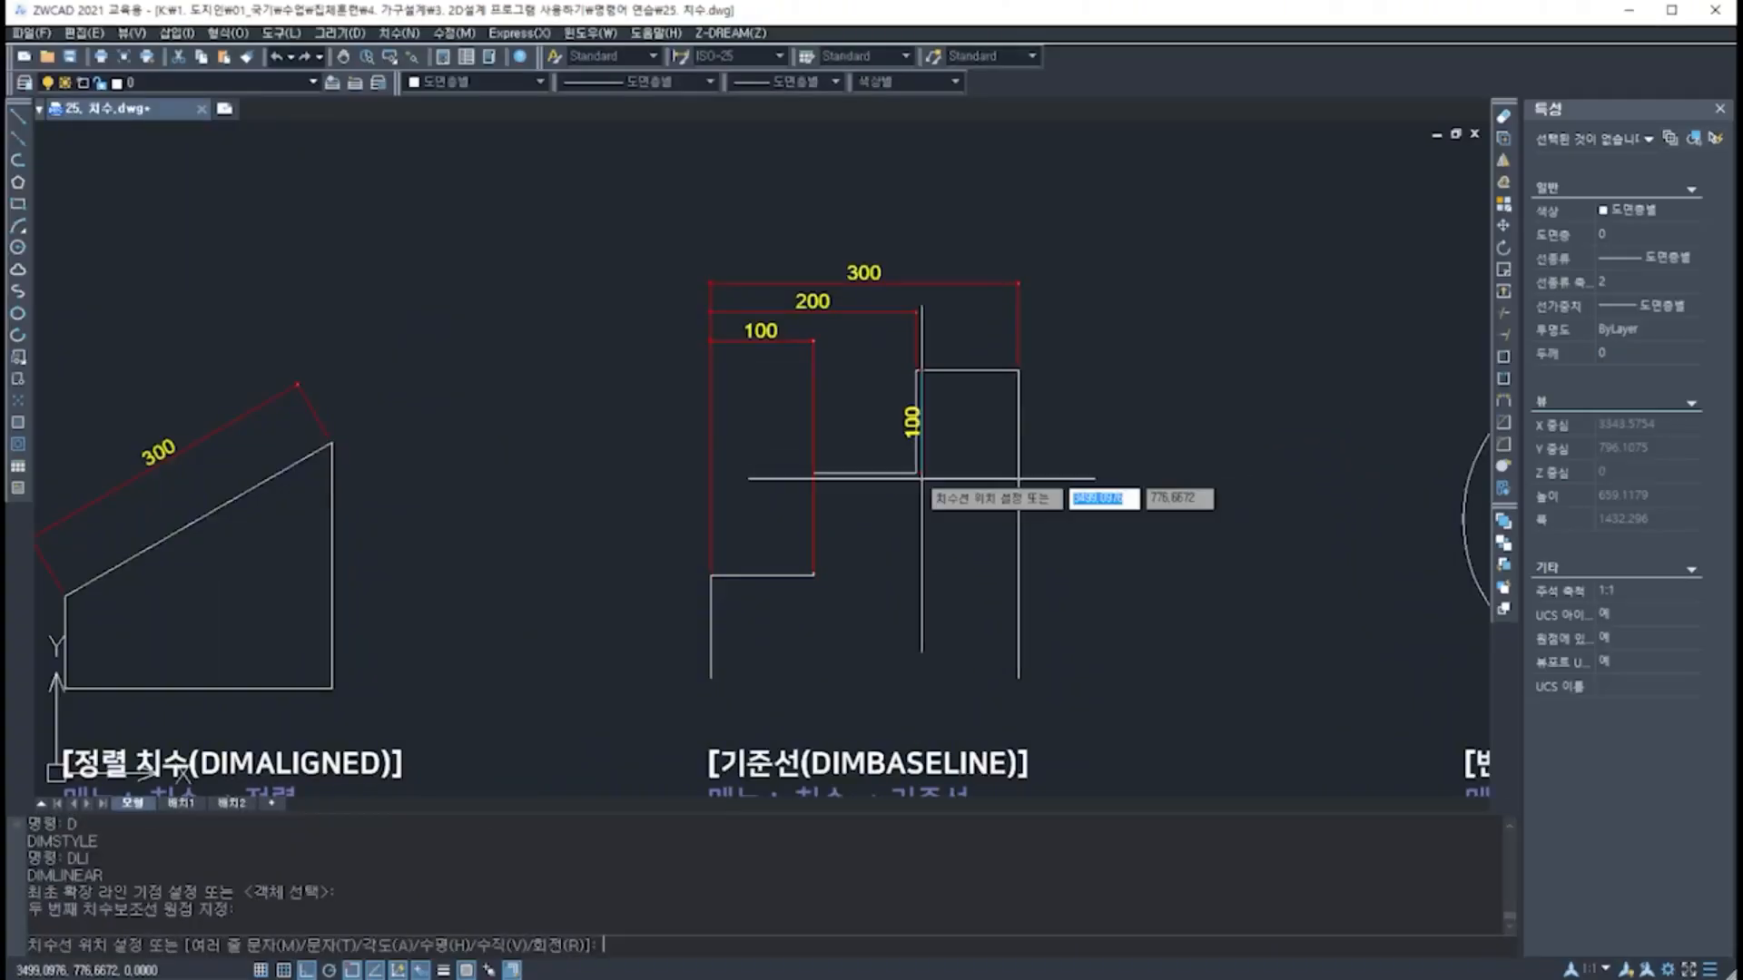
key("Escape")
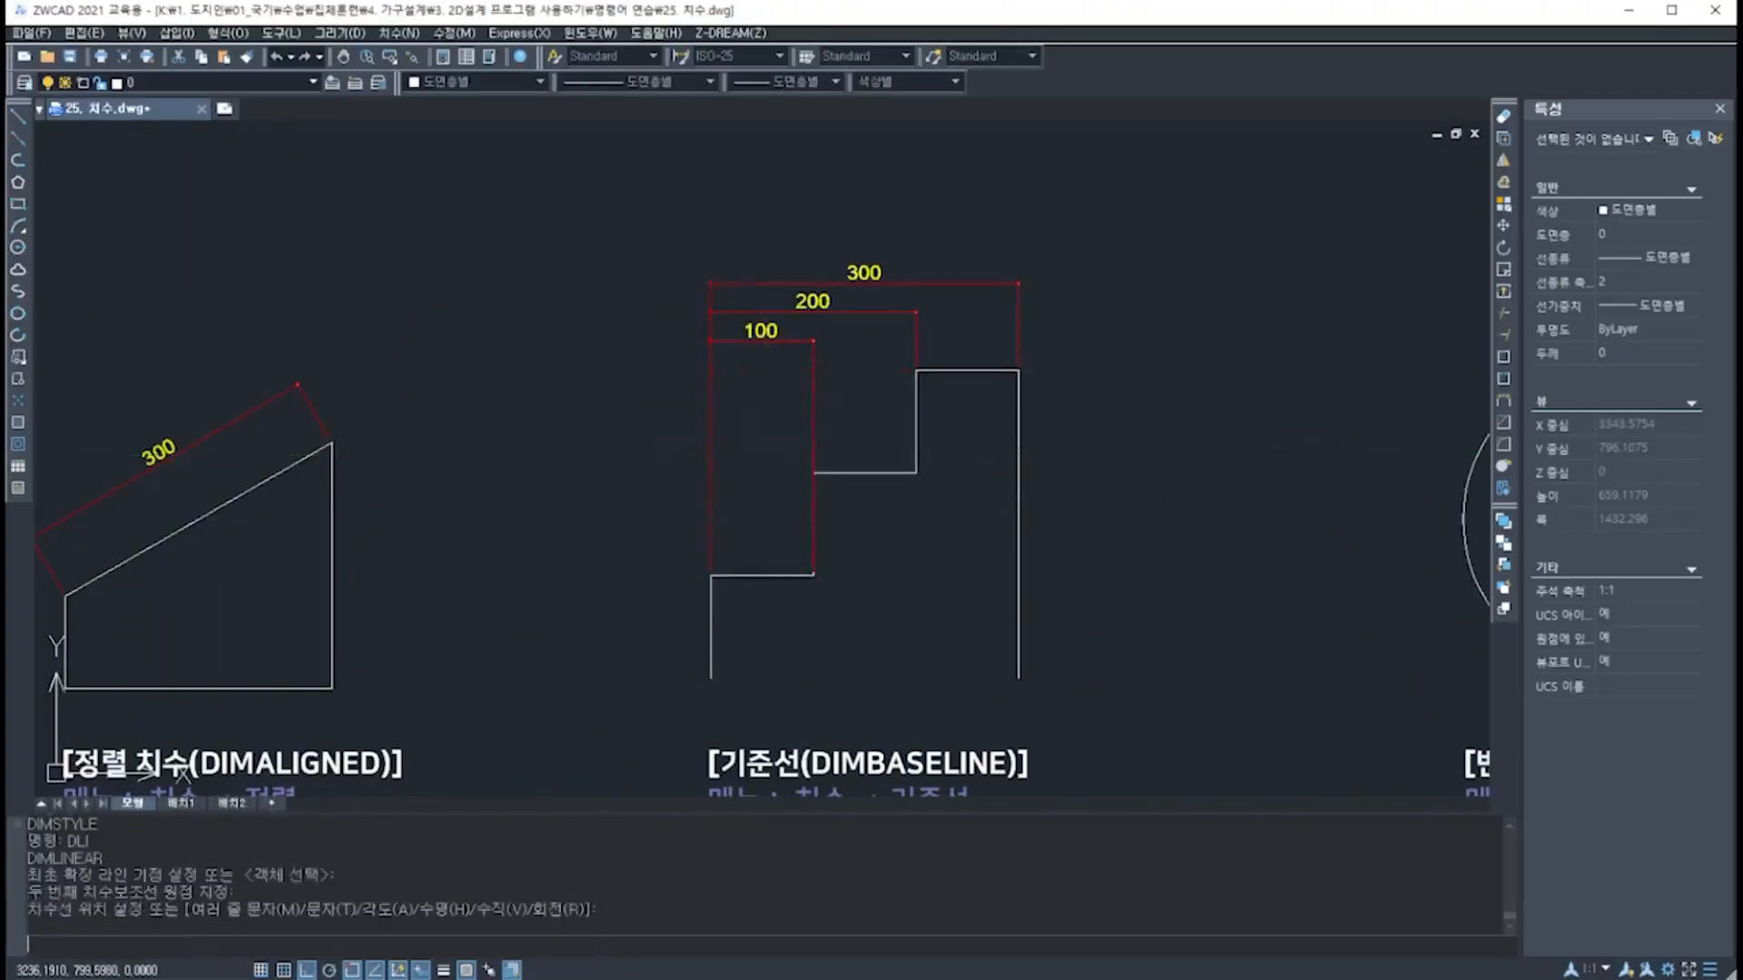
left_click(652, 455)
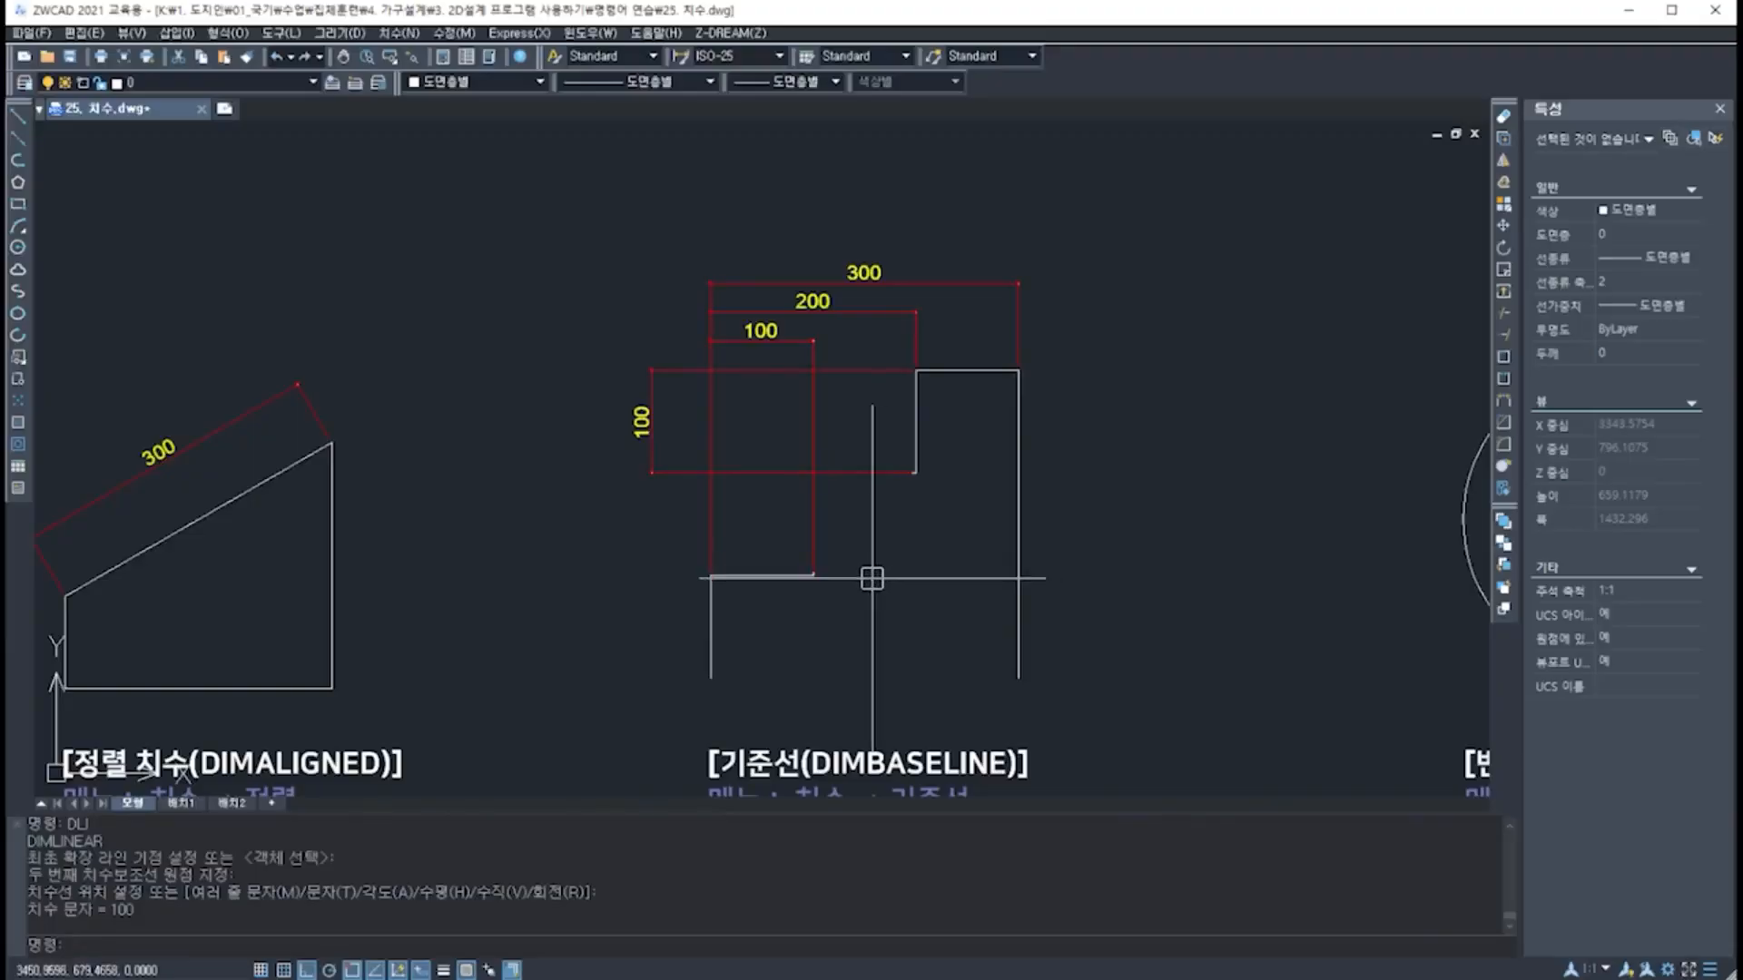
Step: Add baseline dimensions from the vertical dimension down to the lowest step's outer corner and the bottom end of the staircase's left edge
left_click(400, 34)
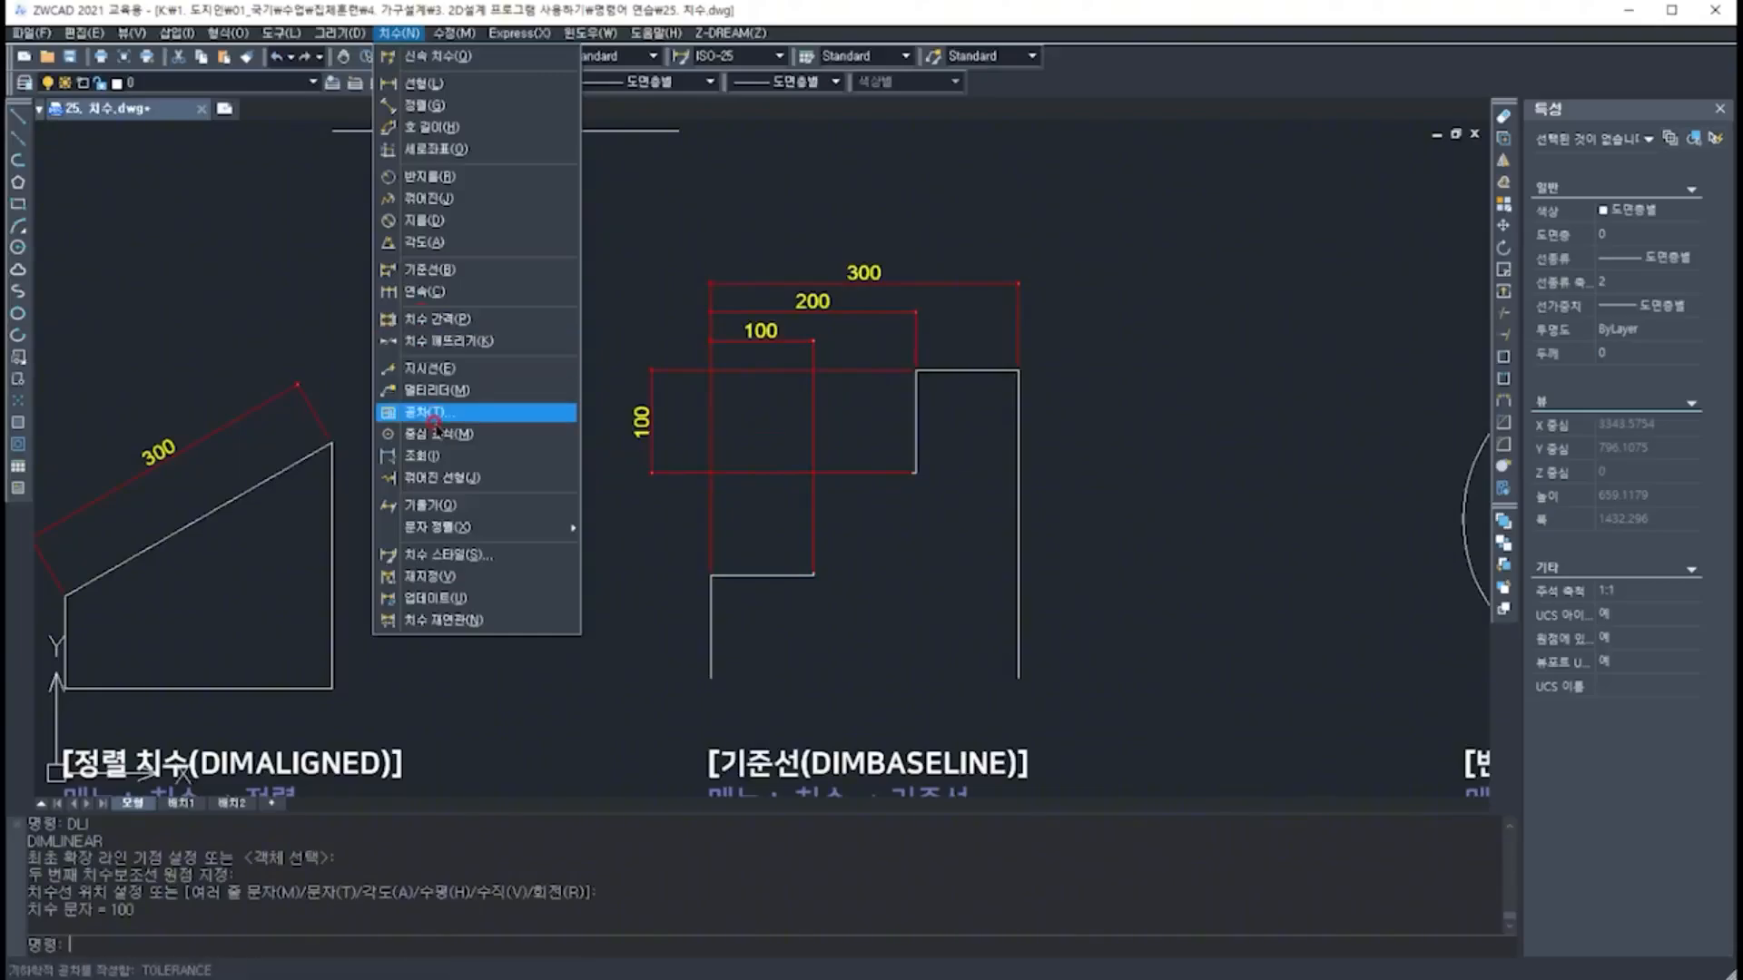
left_click(453, 270)
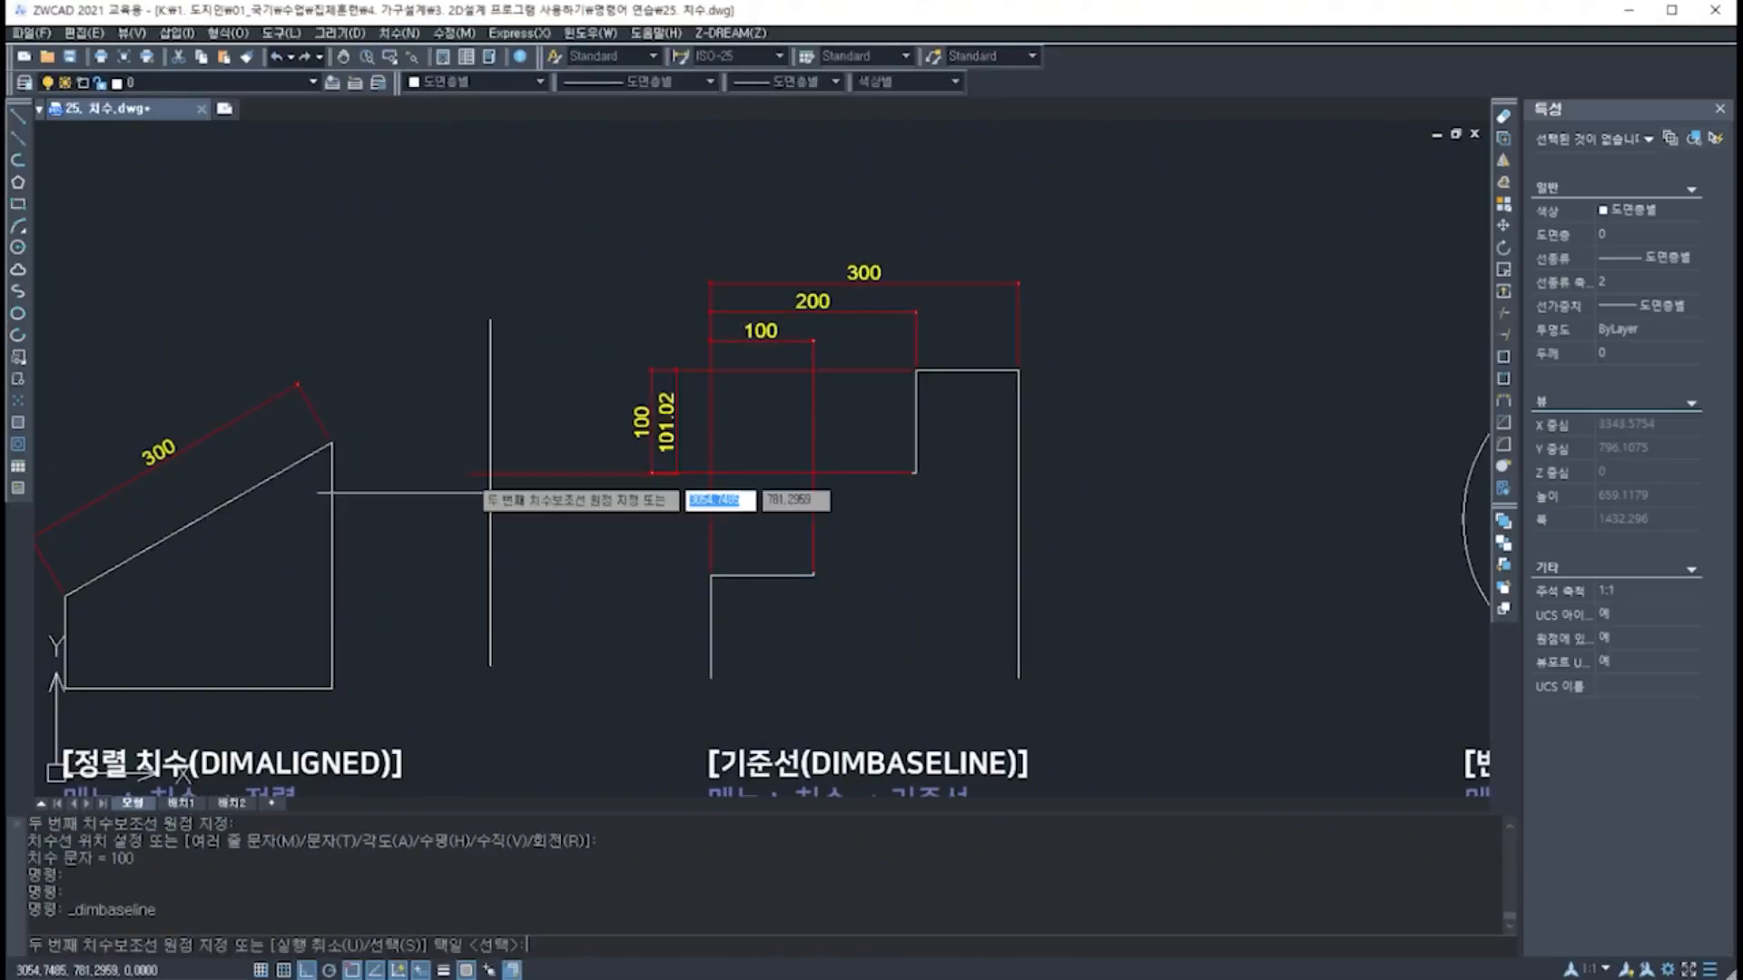
left_click(711, 575)
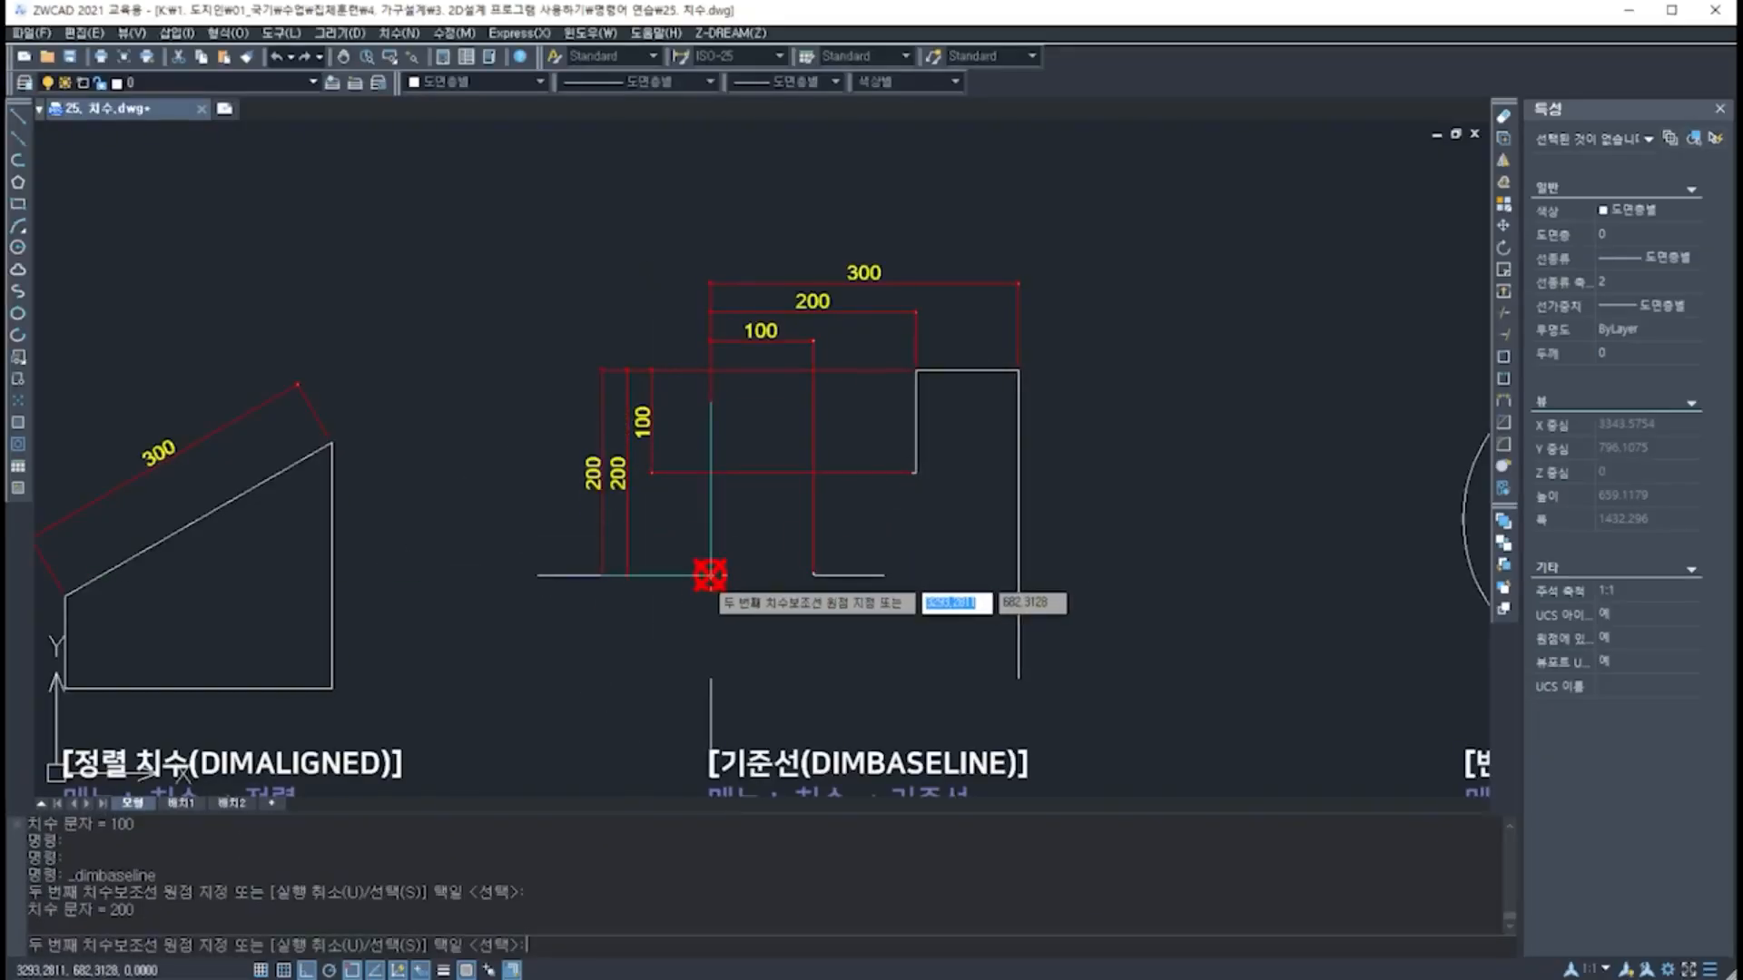
key("Escape")
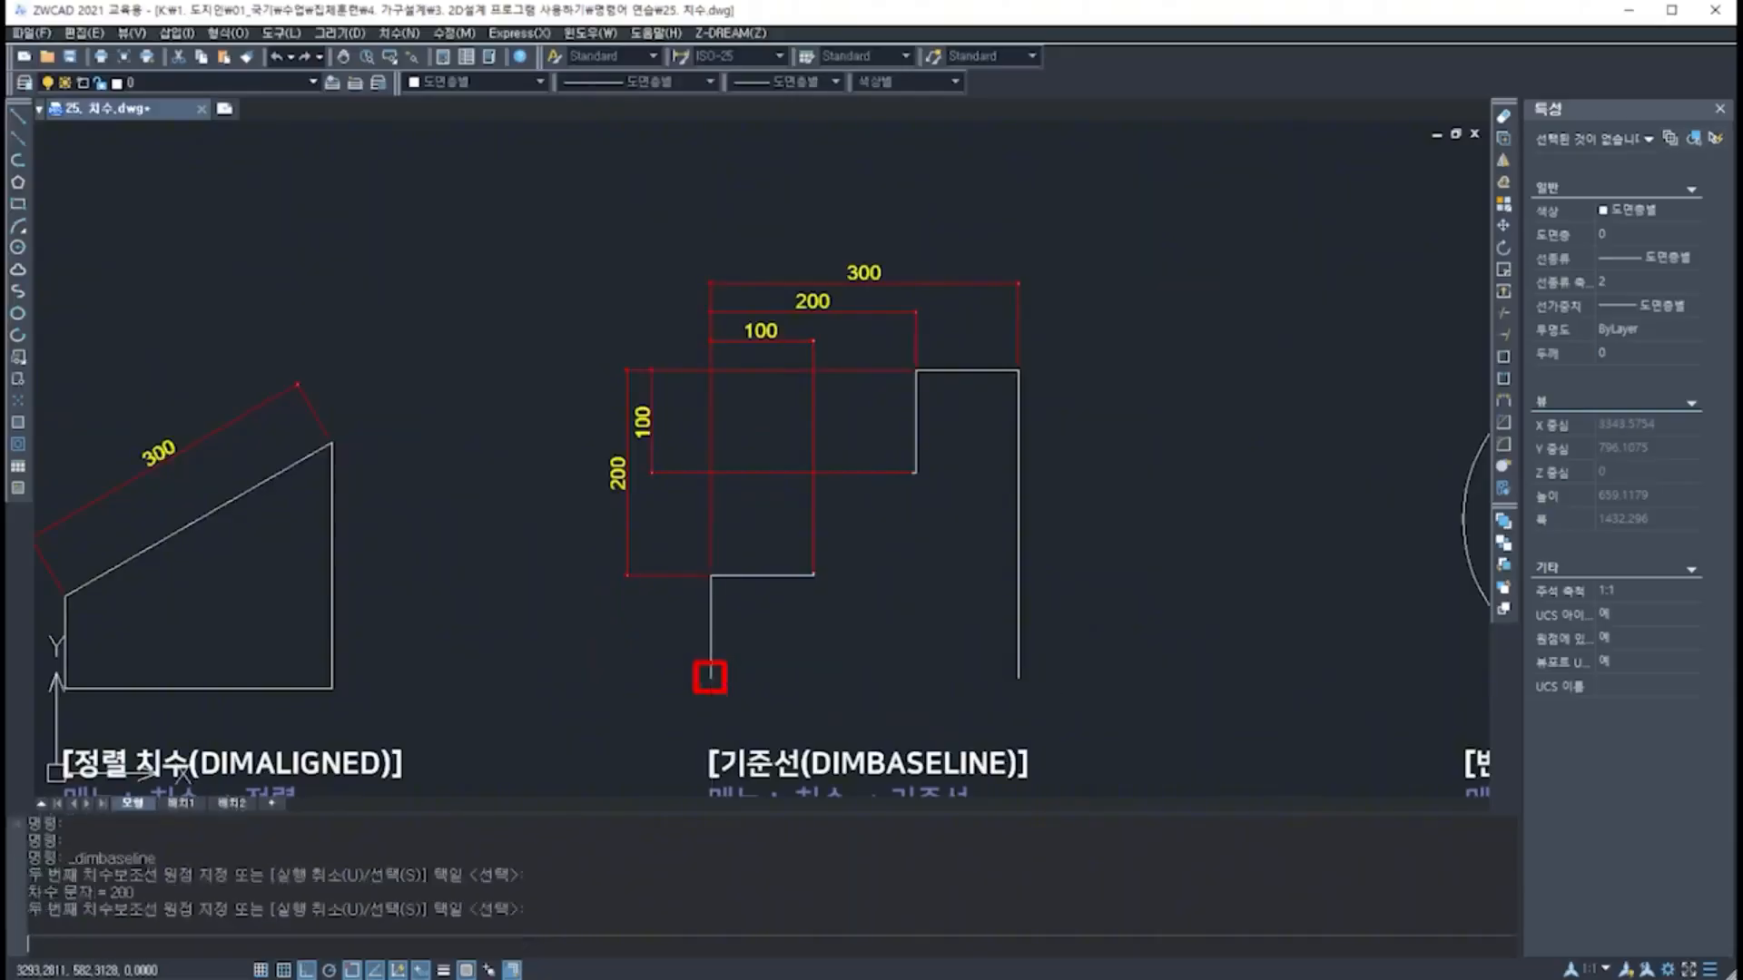
left_click(710, 676)
key("Return")
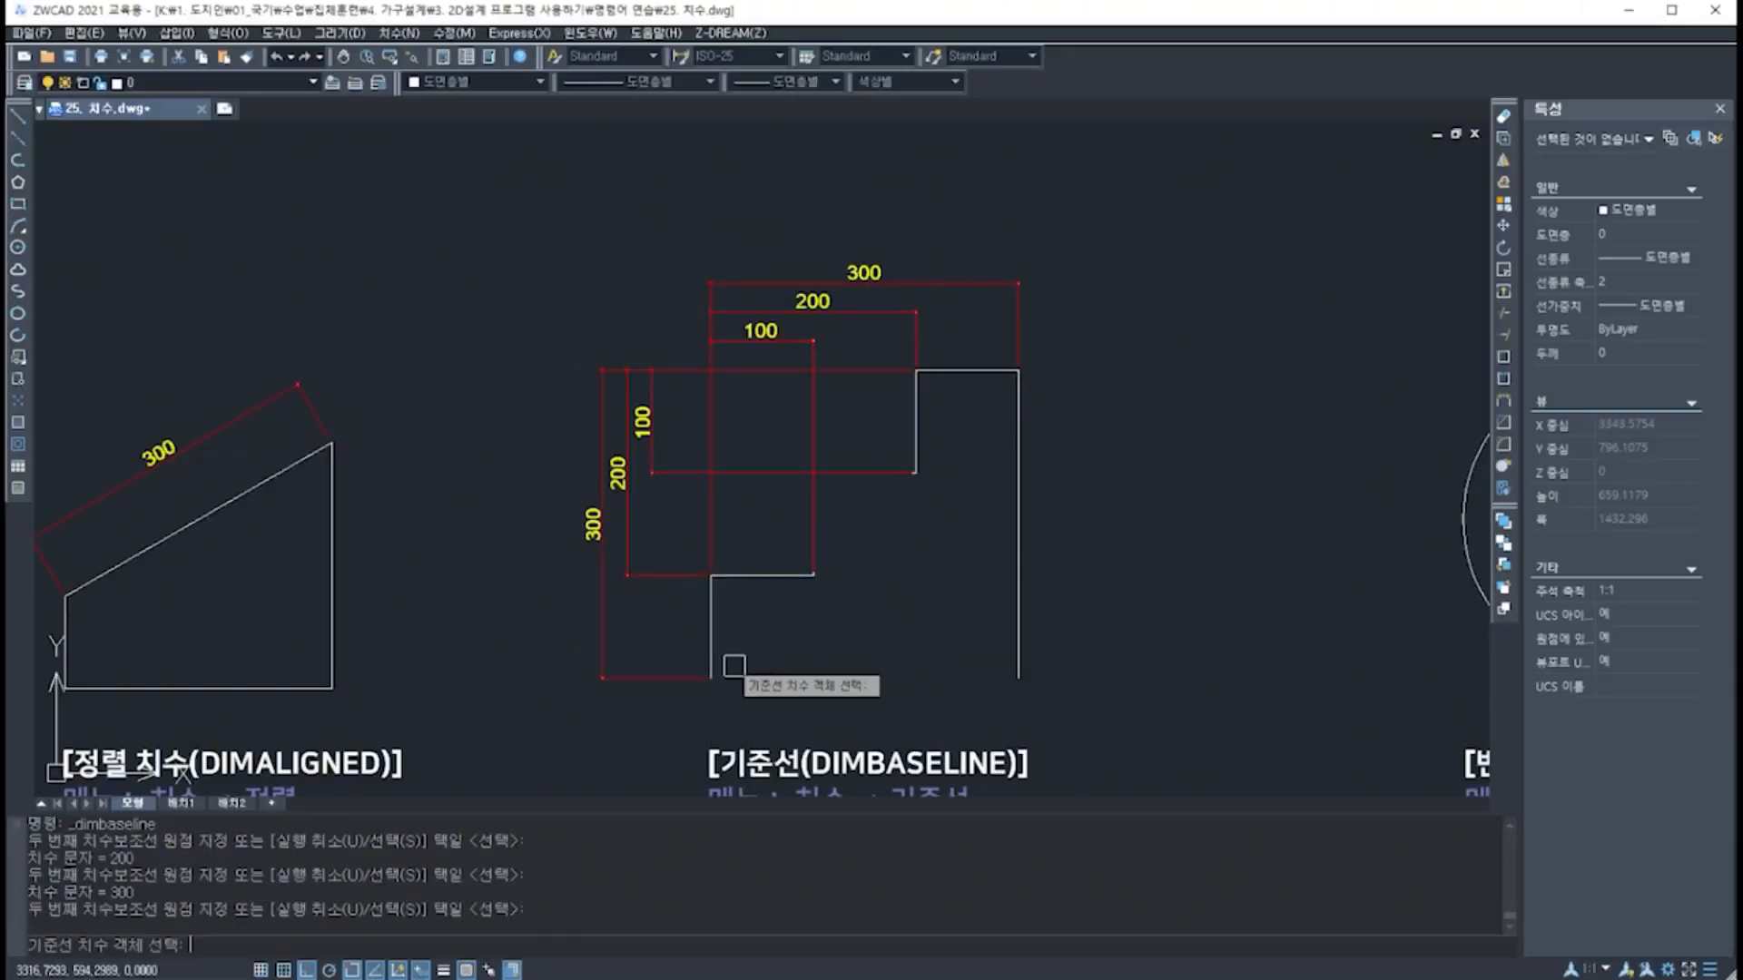
key("Return")
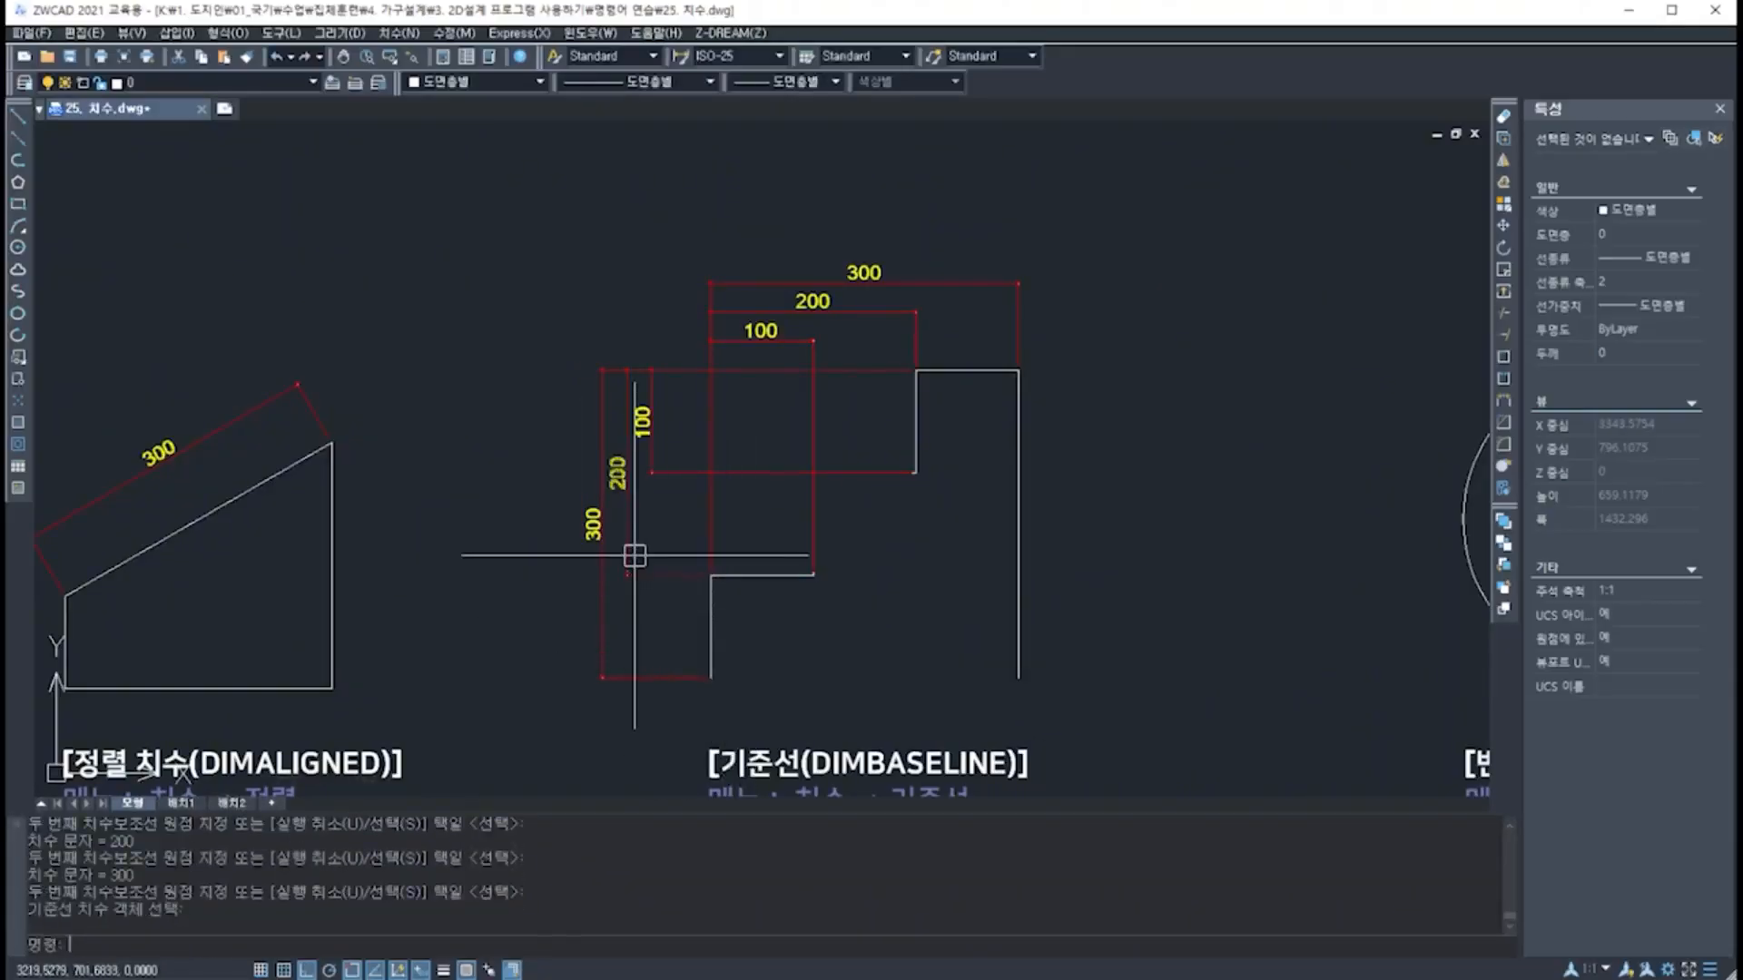
scroll(634, 556, "up", 2)
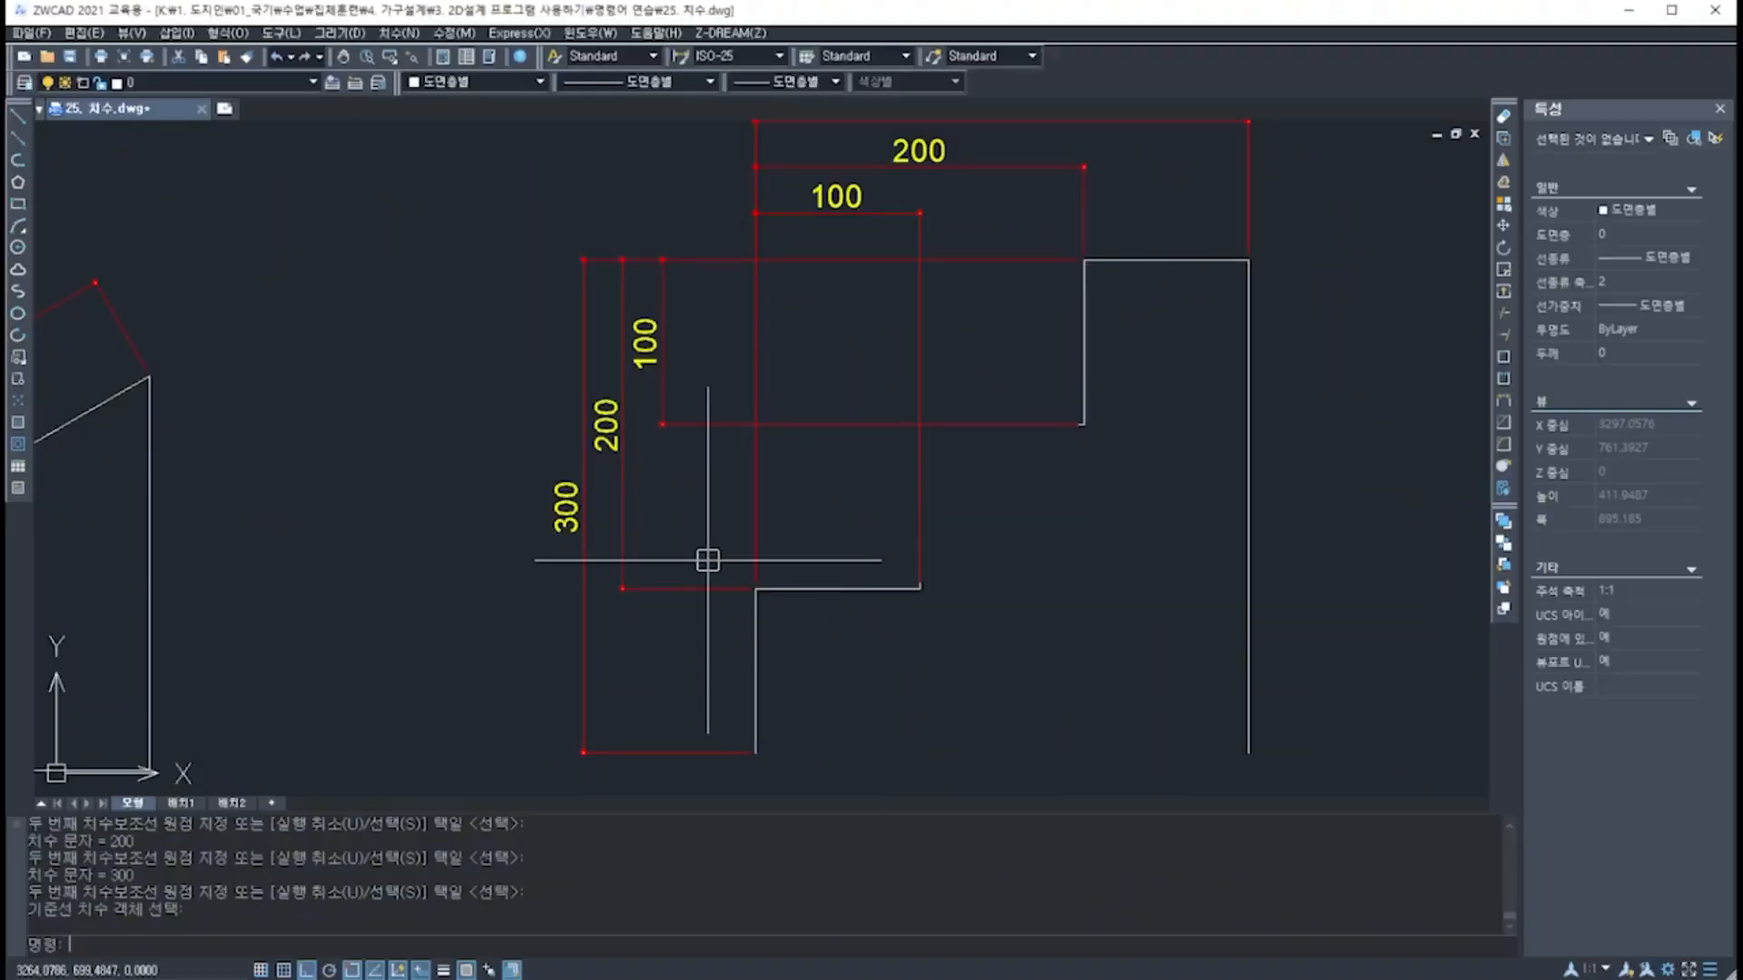
scroll(707, 561, "down", 2)
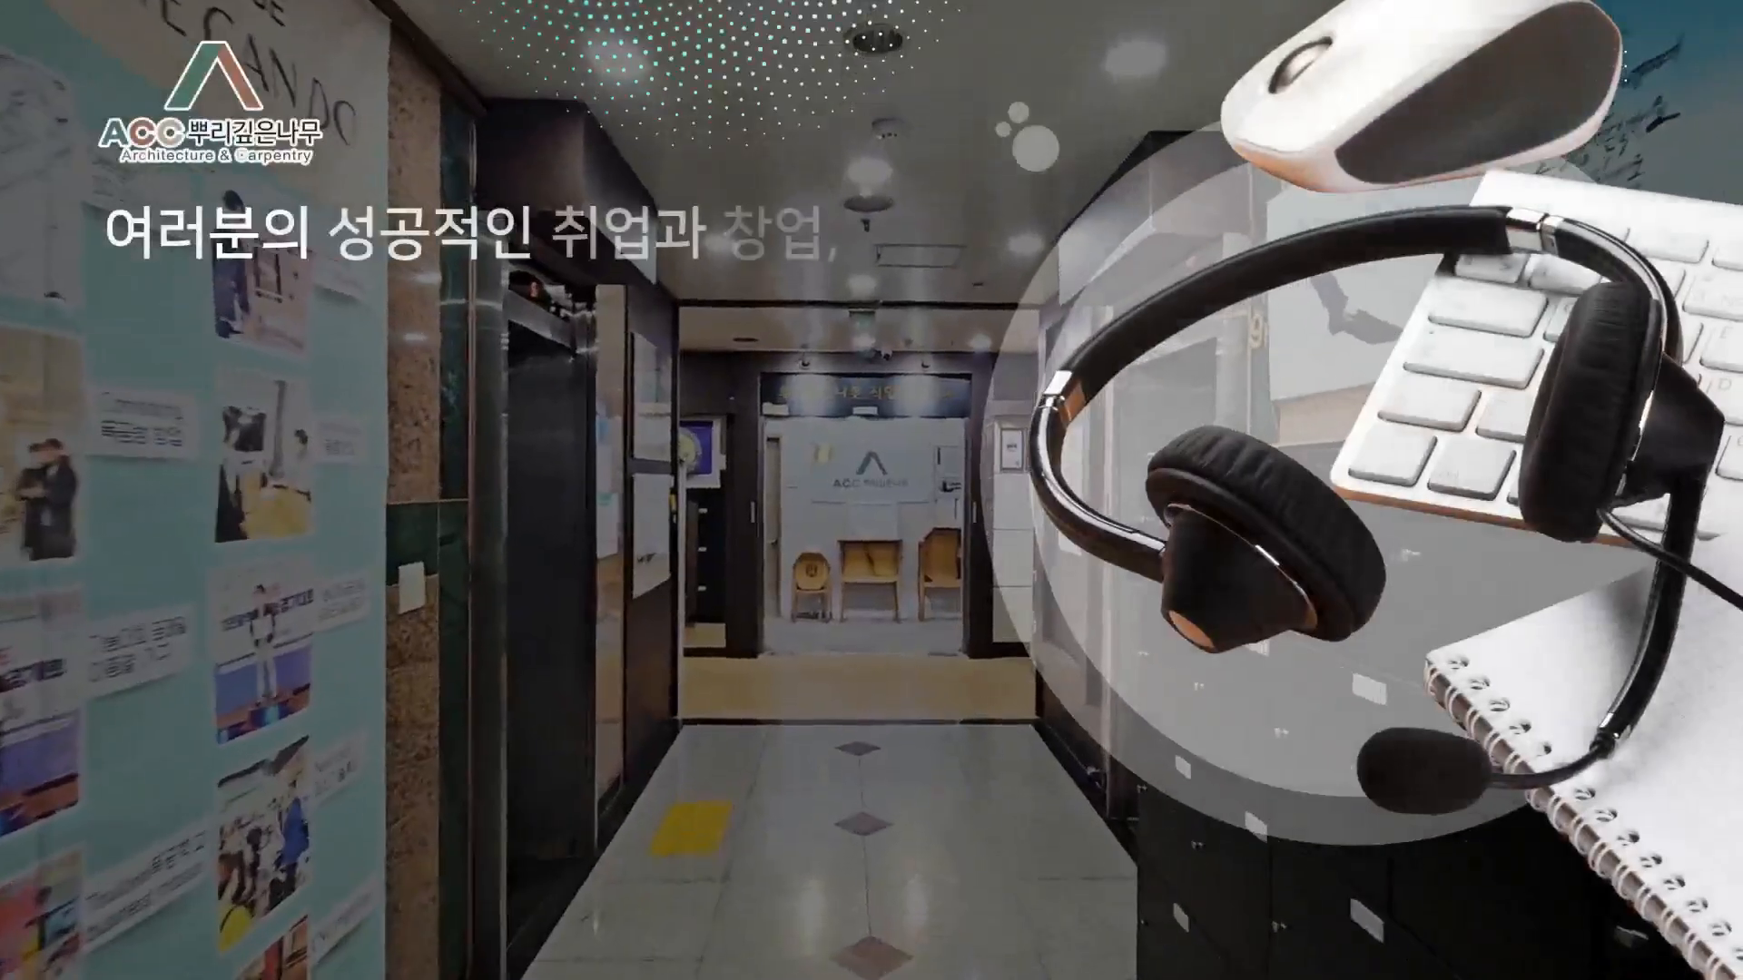